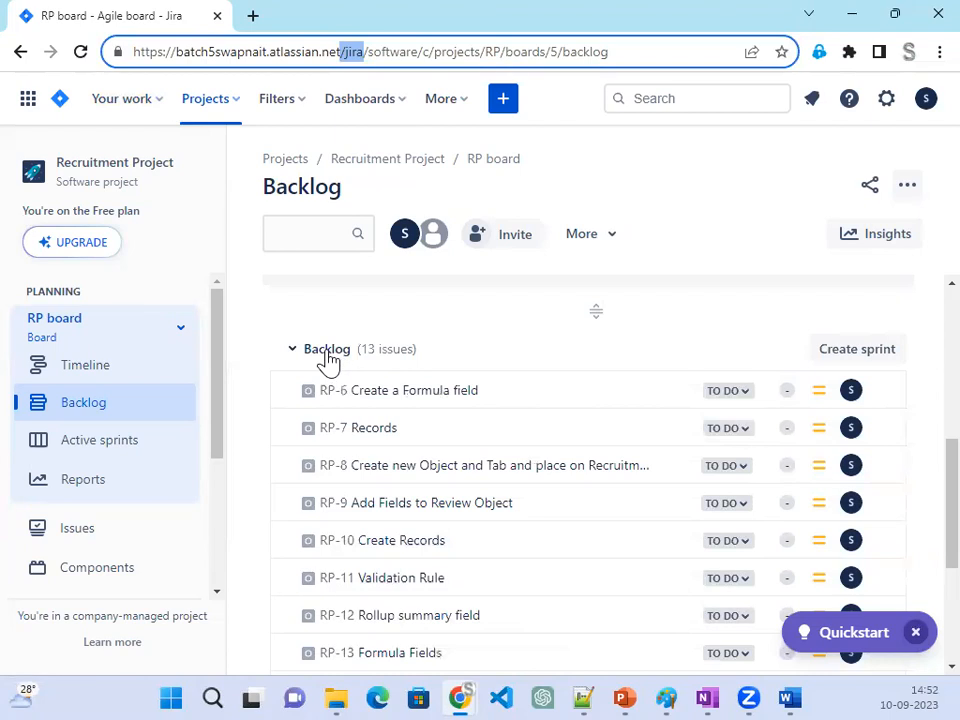
- Look through the unassigned issues in the Recruitment Project backlog and the issues planned in RP Sprint 1
scroll(321, 579, "down", 3)
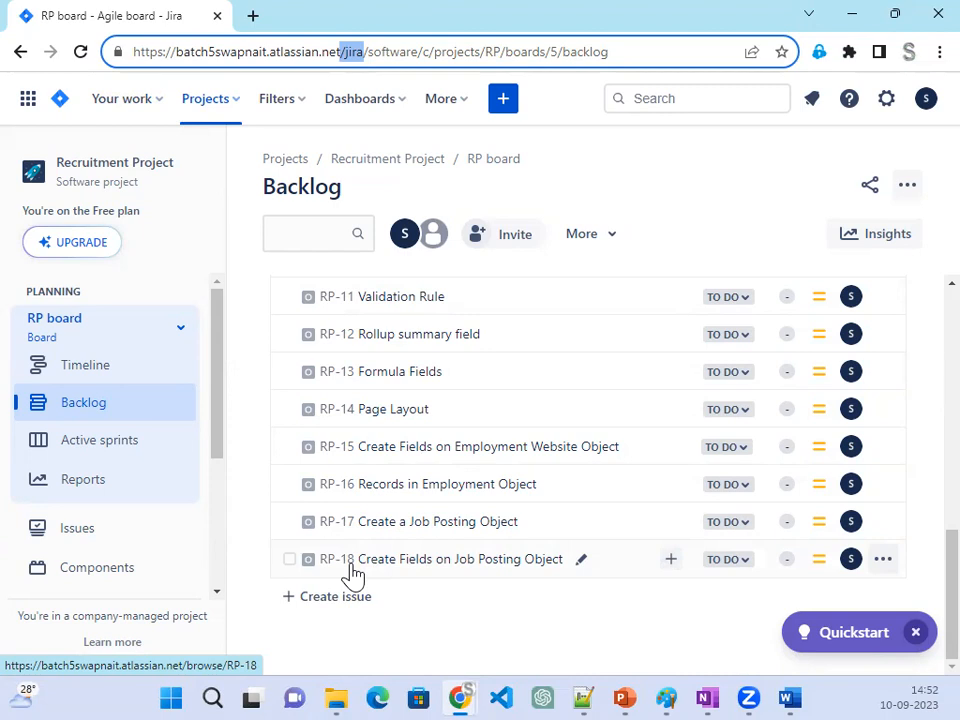
scroll(352, 572, "up", 2)
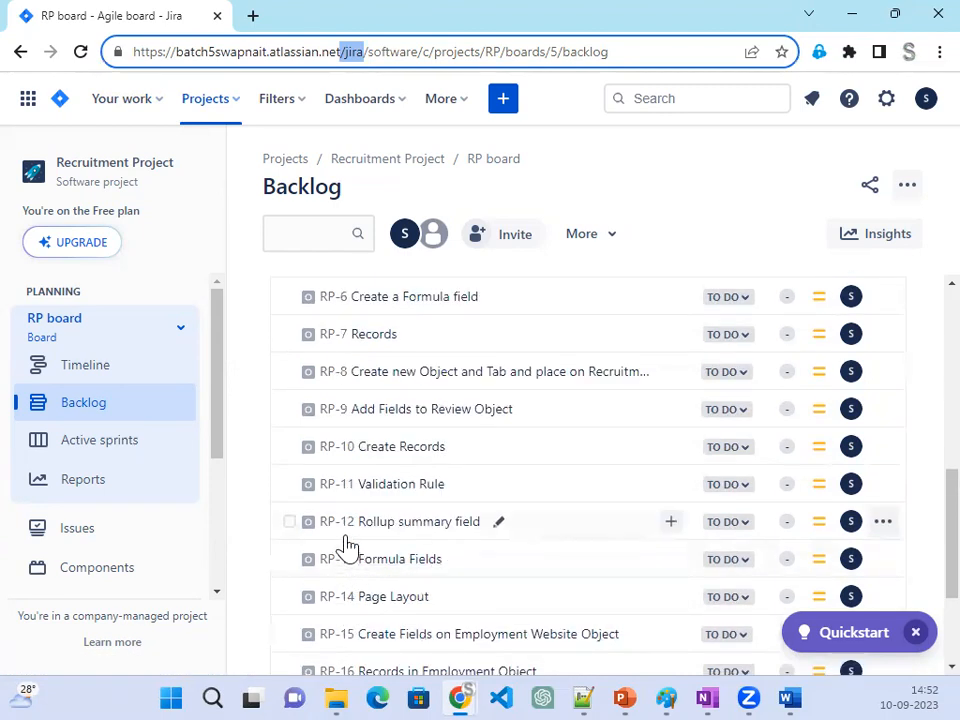
left_click(228, 104)
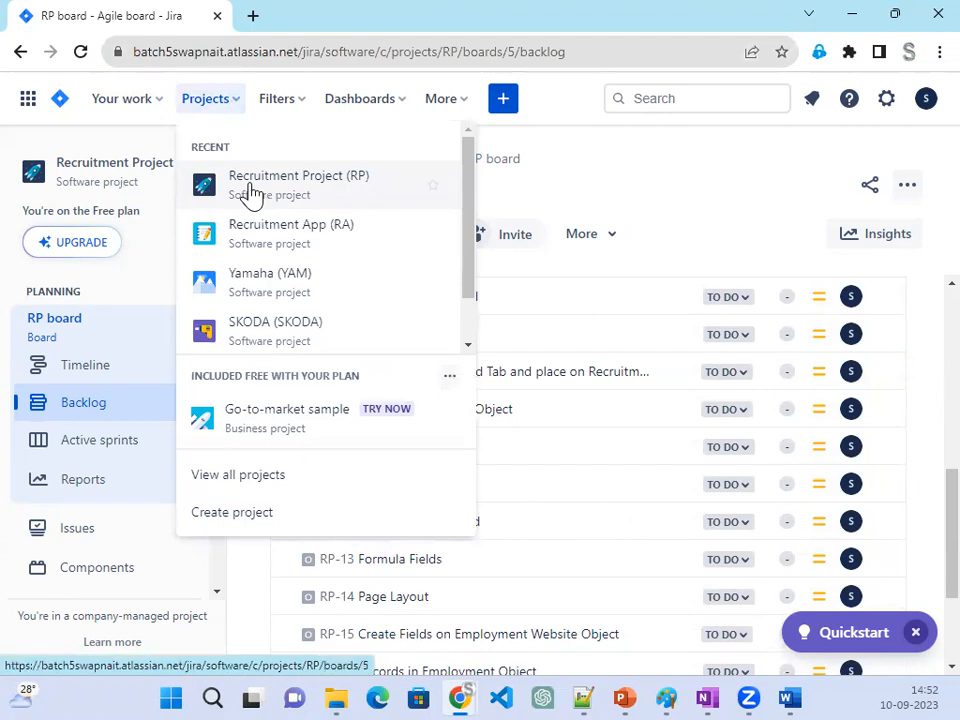
left_click(155, 290)
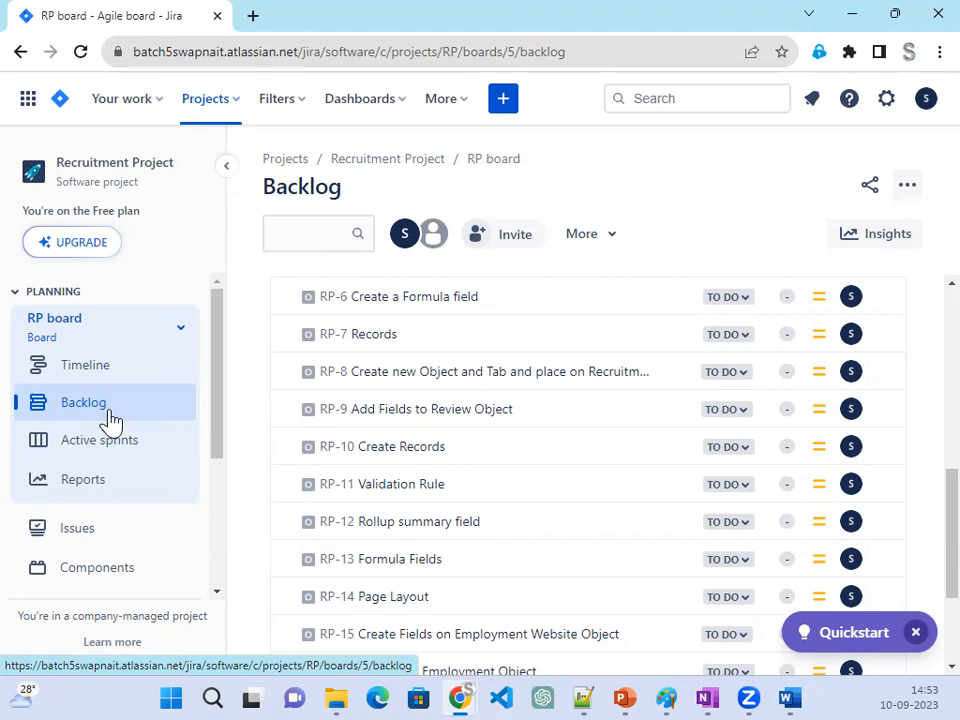
scroll(437, 457, "up", 2)
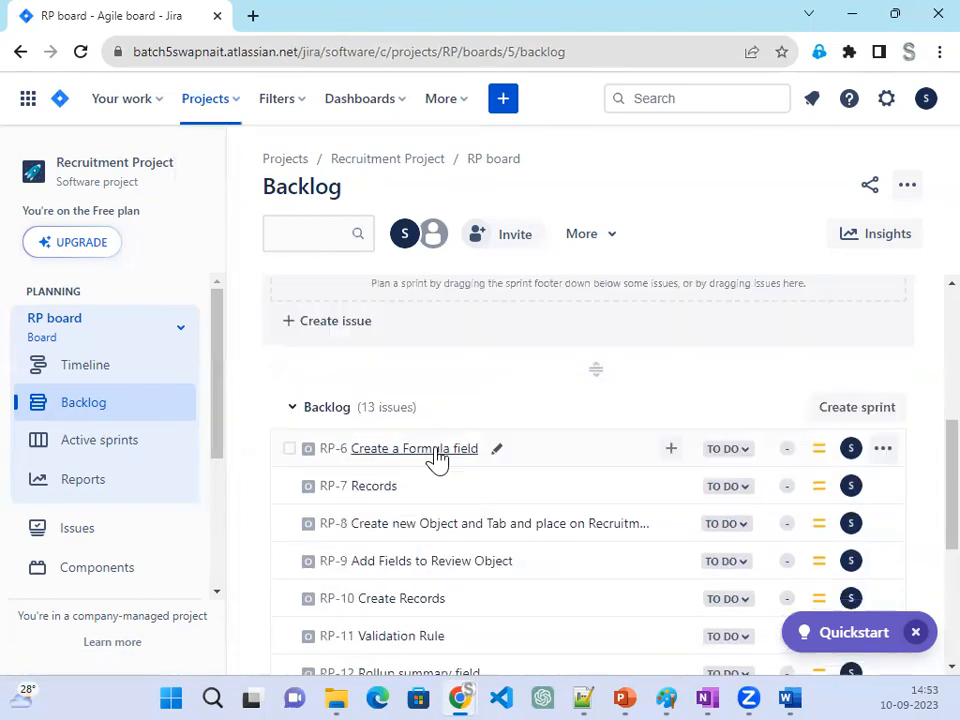
scroll(437, 457, "up", 5)
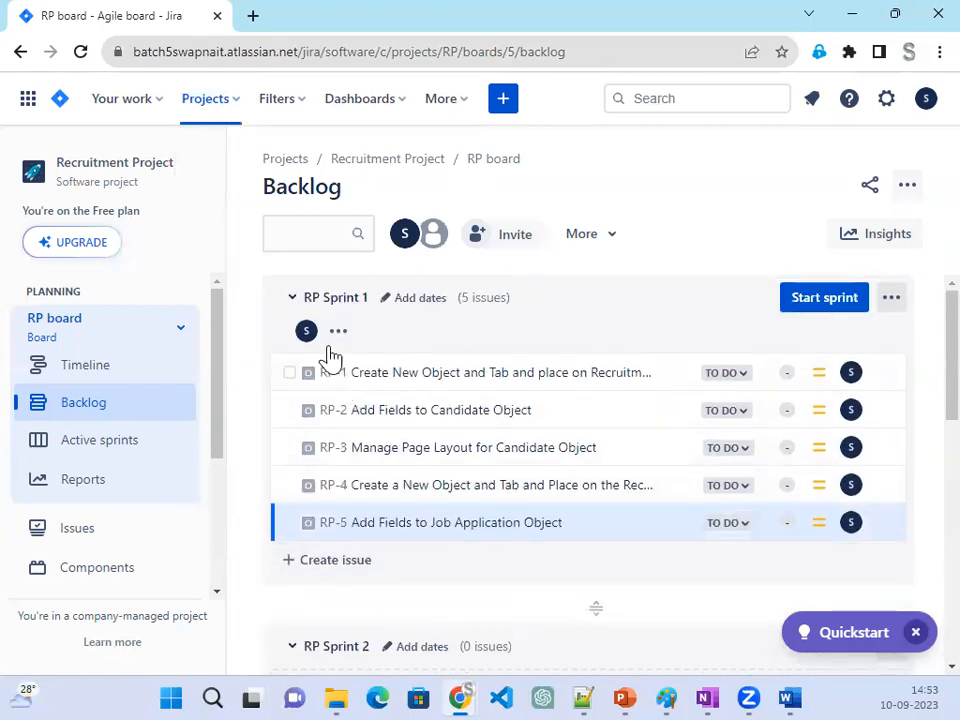
- Collapse RP Sprint 1 and RP Sprint 2 and review the issues listed under Backlog down to RP-18
left_click(292, 299)
left_click(293, 352)
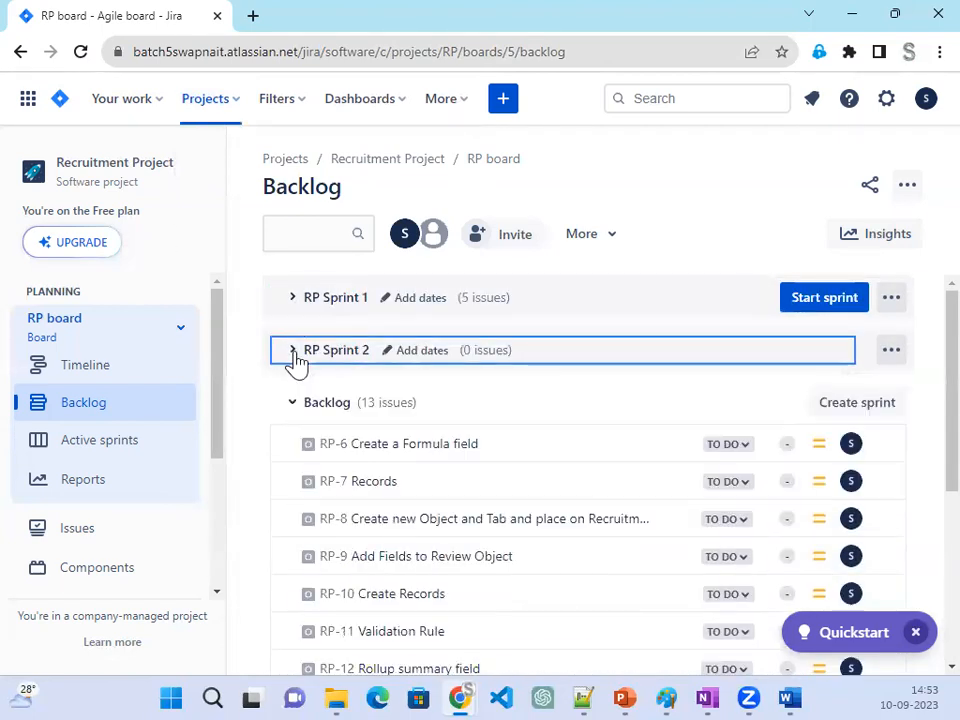
left_click(293, 404)
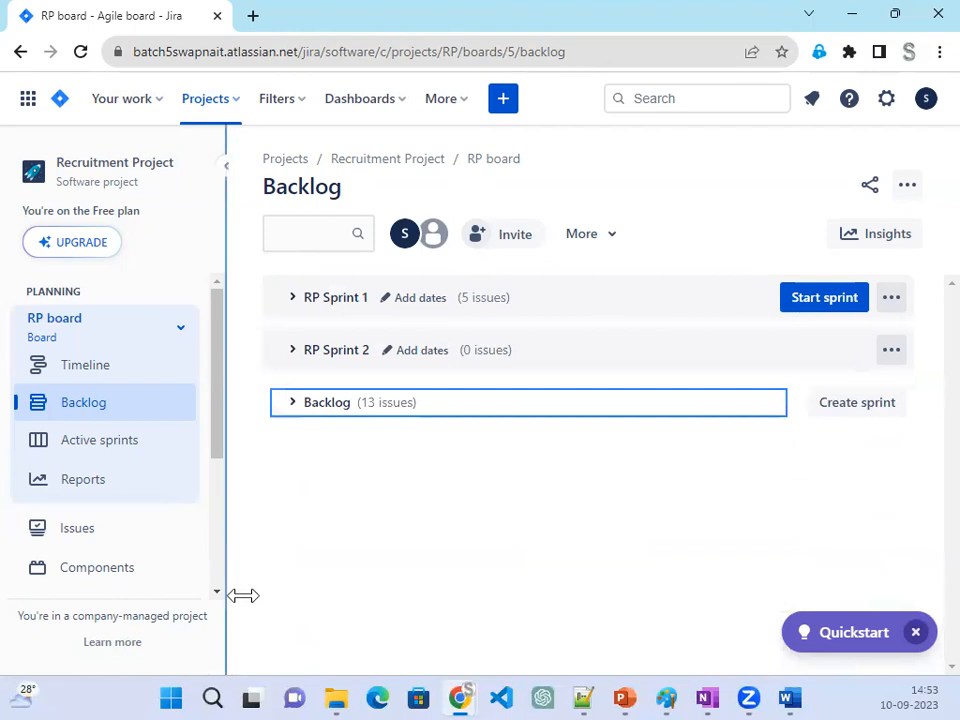
left_click(293, 405)
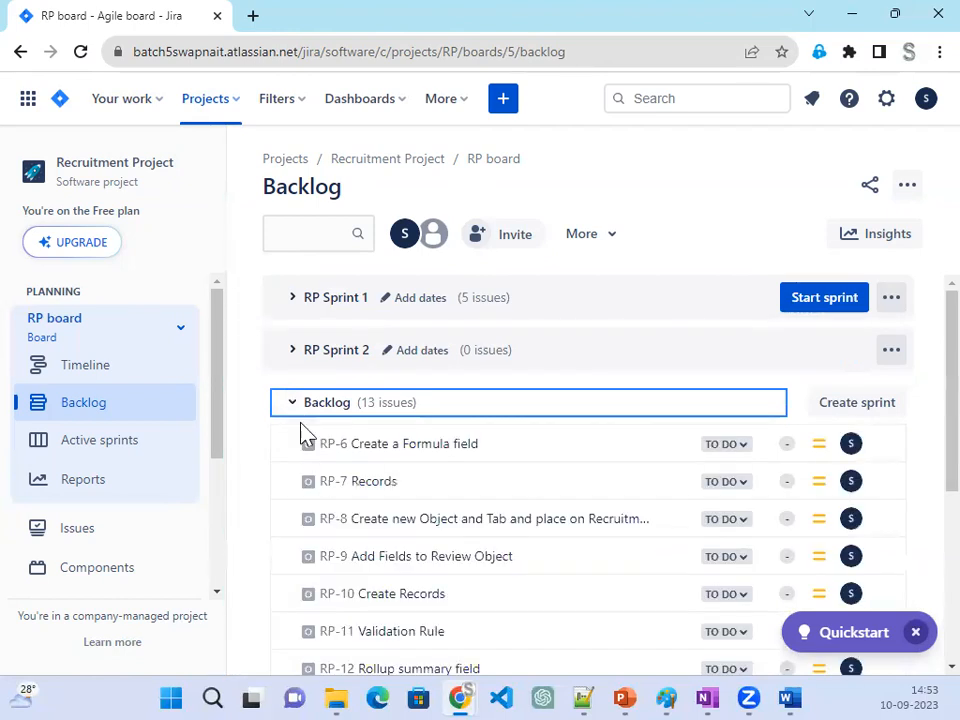
scroll(409, 593, "down", 5)
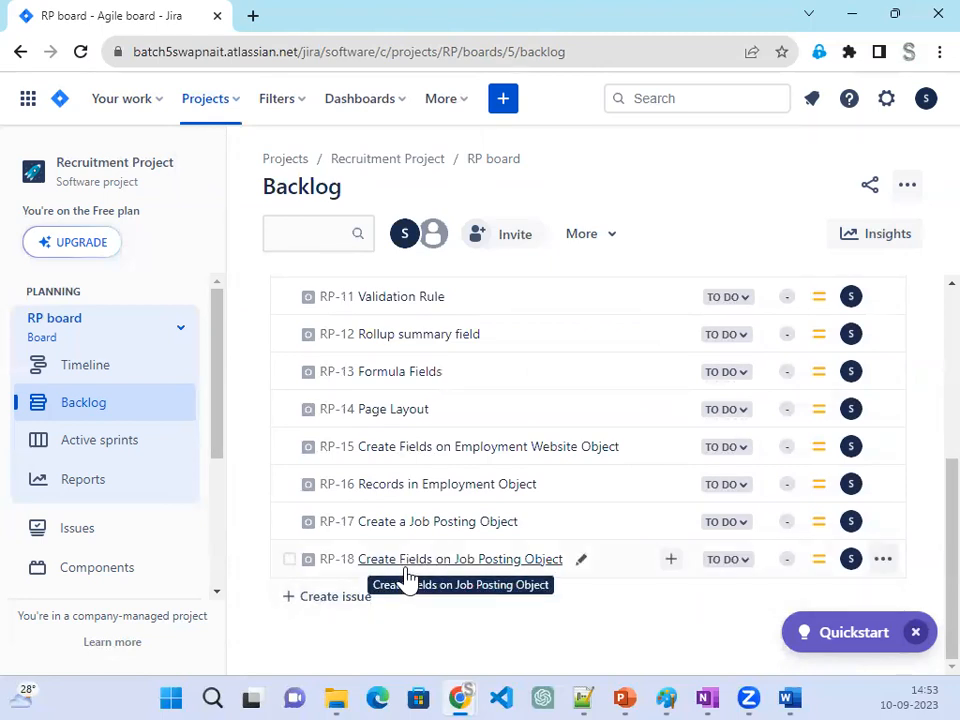
scroll(405, 580, "up", 5)
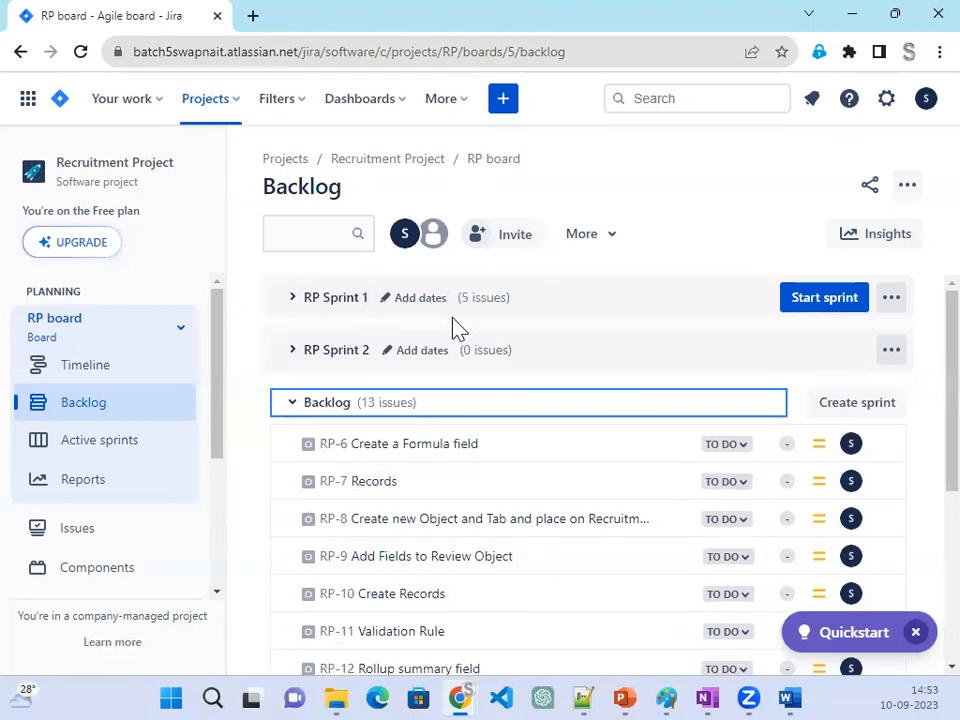
- Start RP Sprint 1 with a duration of 1 week and dismiss the notification about it
left_click(290, 308)
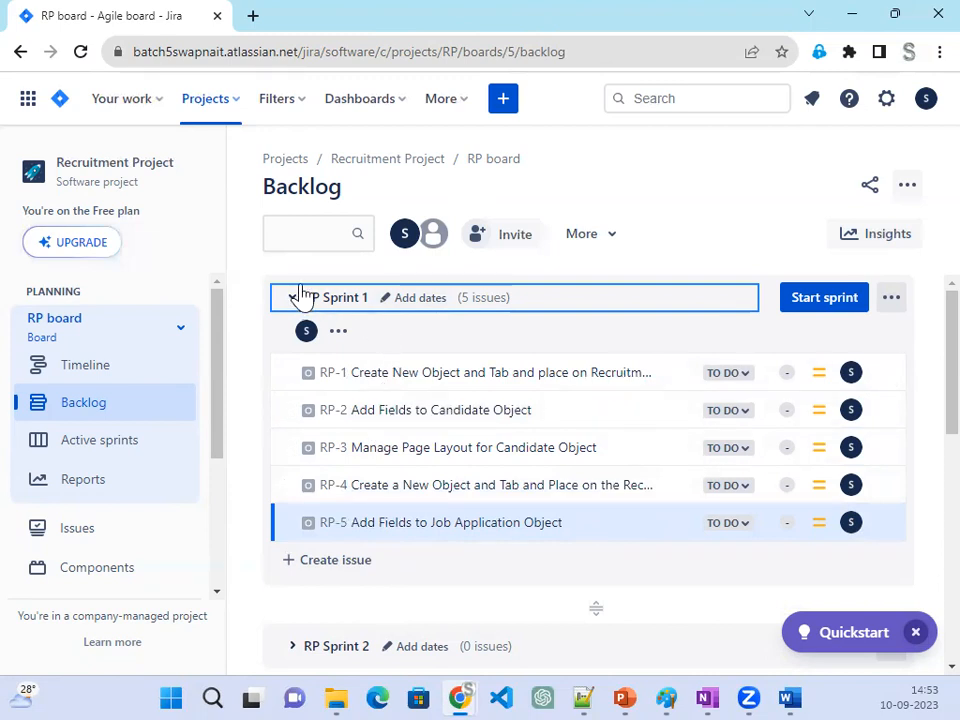
left_click(838, 308)
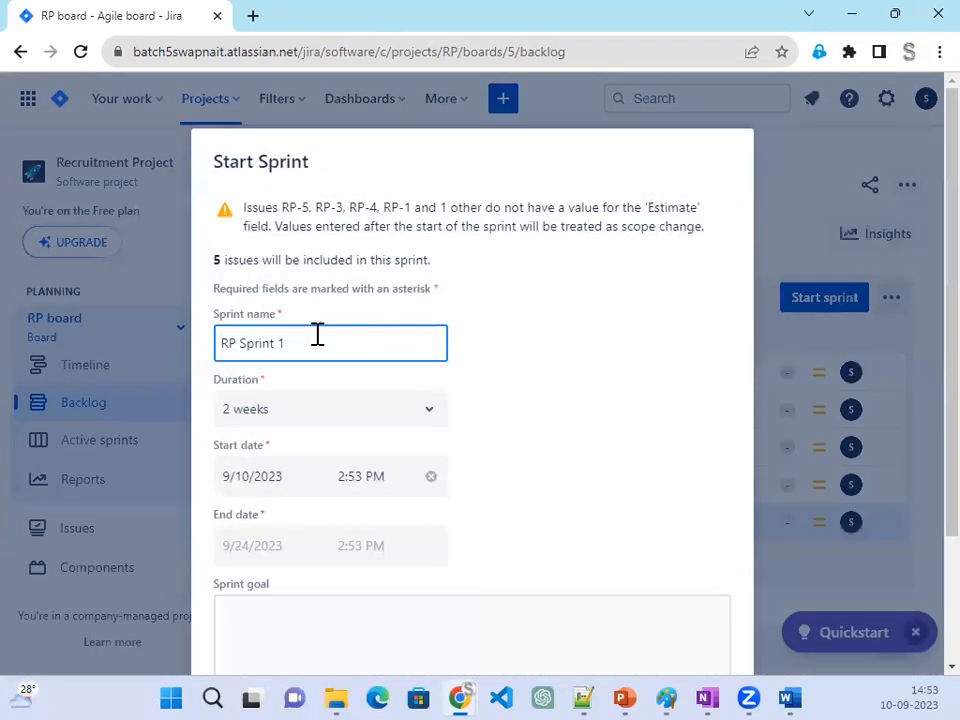
left_click(405, 410)
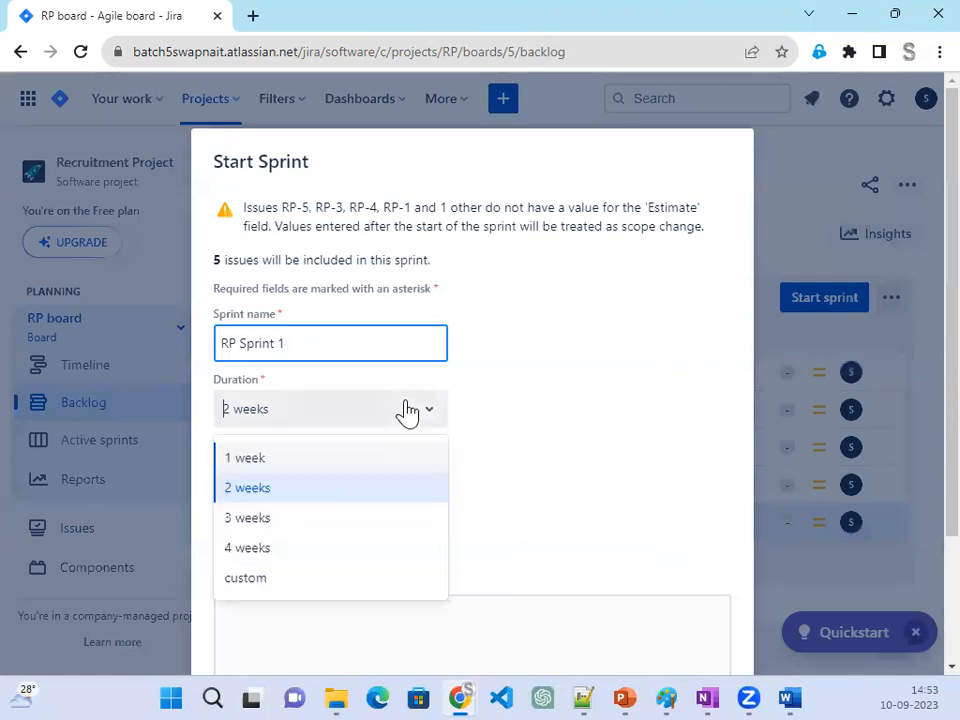
left_click(372, 460)
left_click(544, 461)
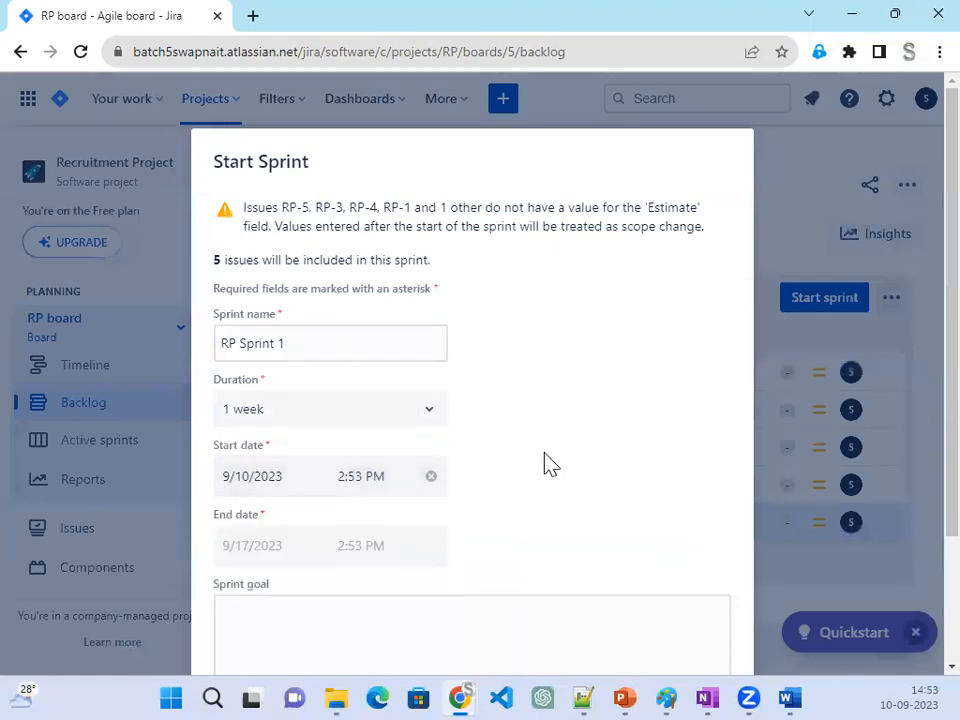
scroll(456, 484, "down", 3)
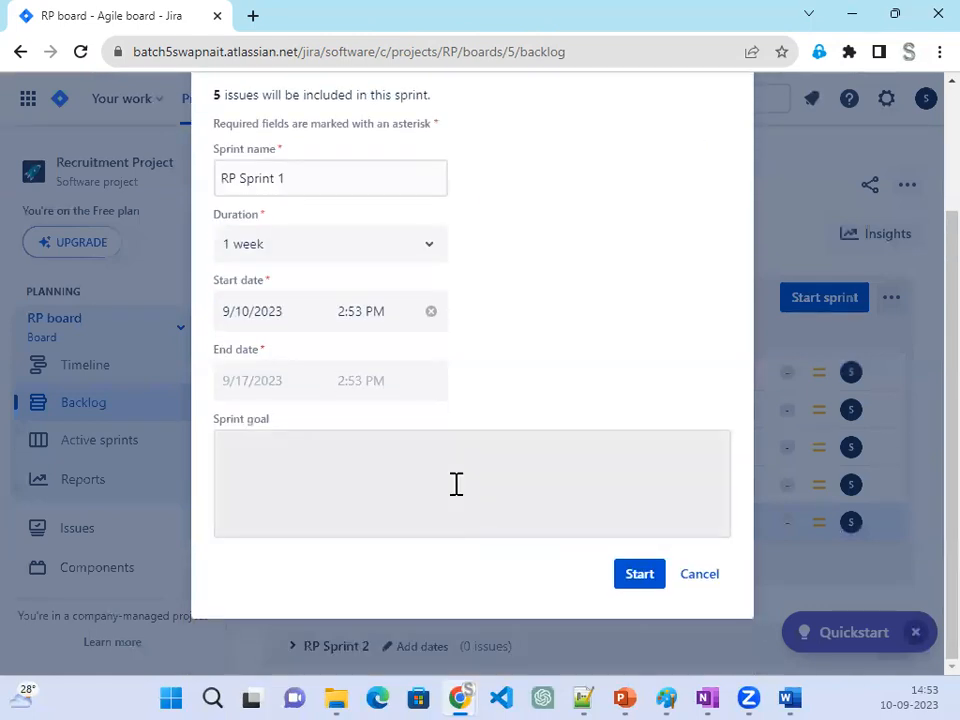
left_click(640, 575)
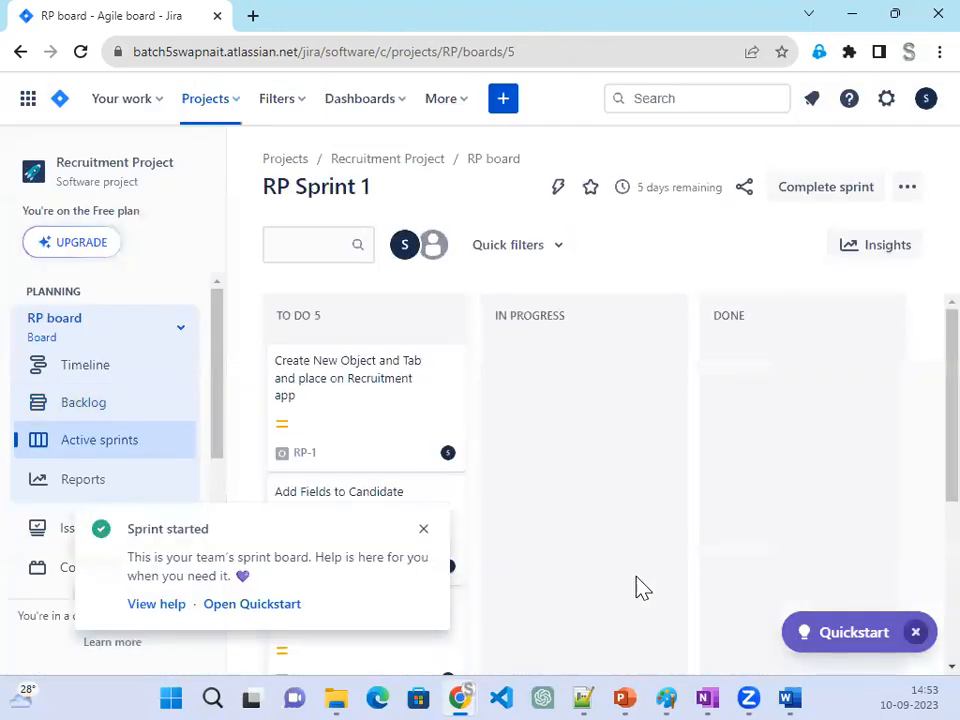
left_click(422, 530)
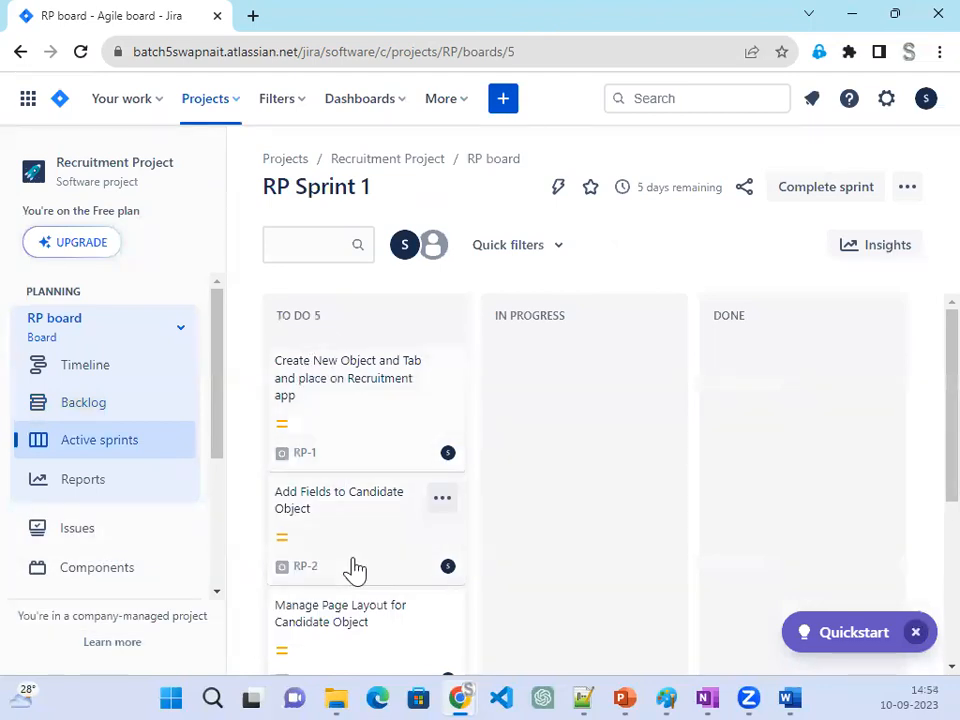
- Review the To Do issues on the RP Sprint 1 board and compare them with the issues left in the backlog
scroll(354, 568, "down", 5)
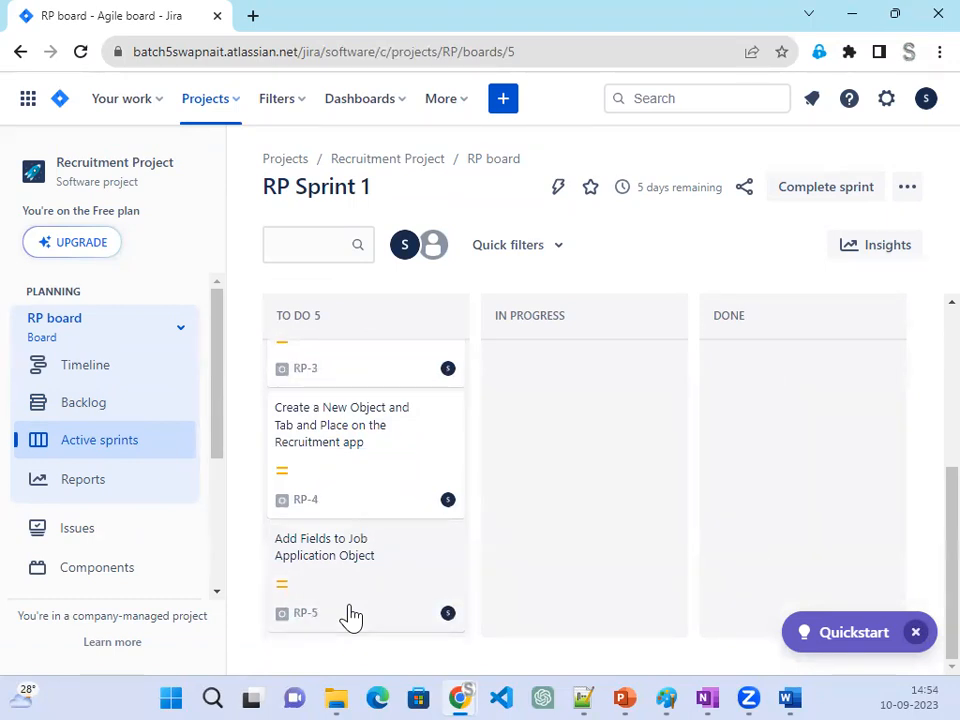
left_click(84, 404)
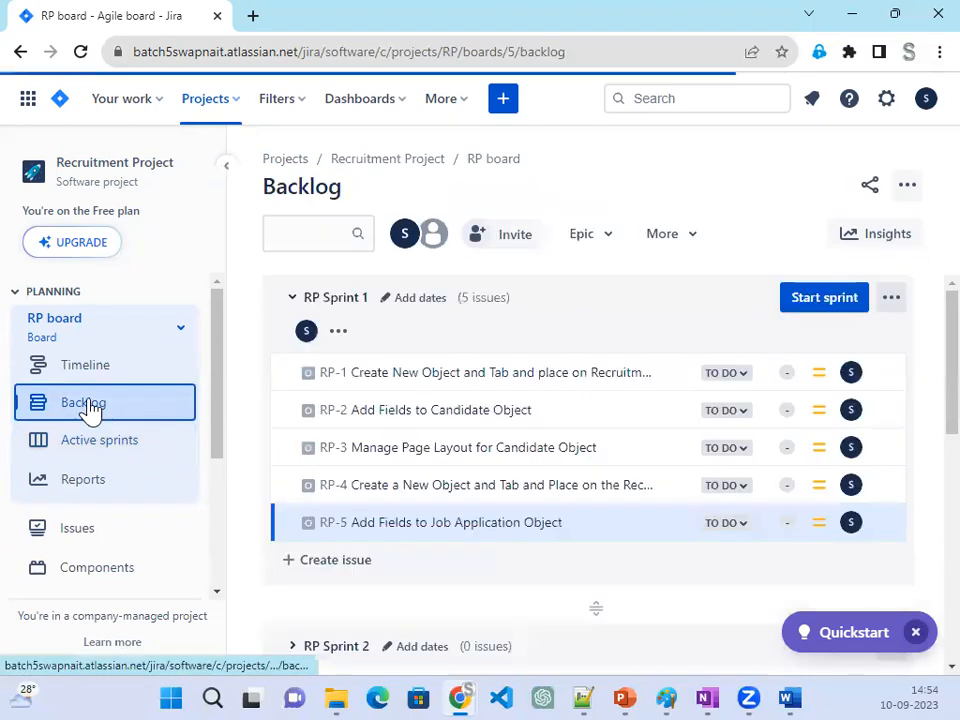
scroll(500, 560, "down", 5)
scroll(455, 493, "up", 2)
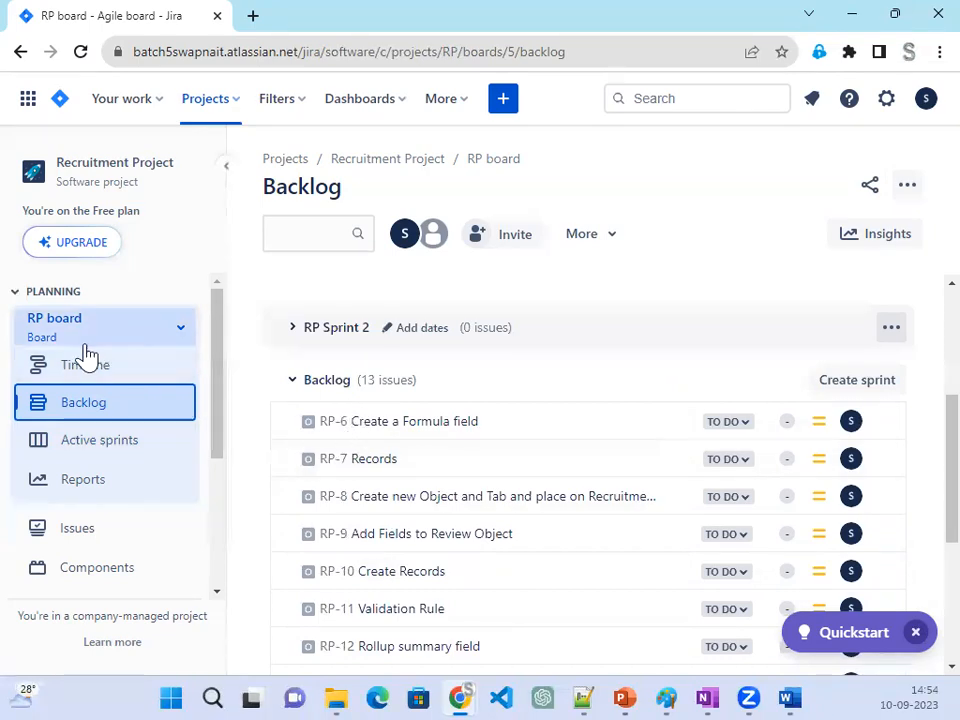
- Open issue RP-1 from the active sprint board and view it in its own browser tab
left_click(88, 450)
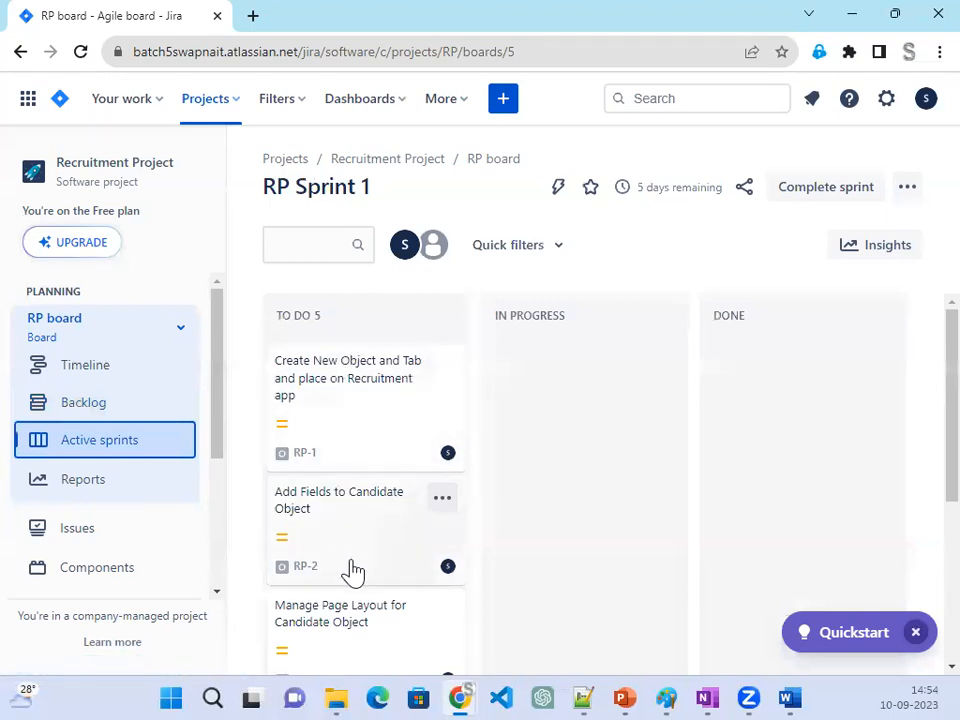
left_click(335, 378)
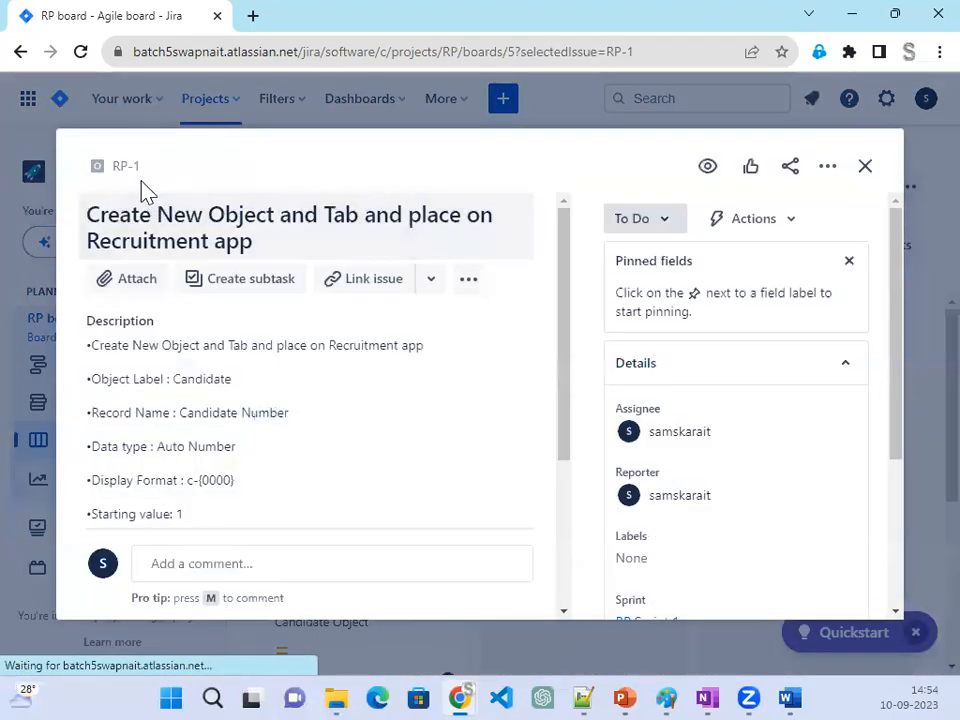
middle_click(126, 183)
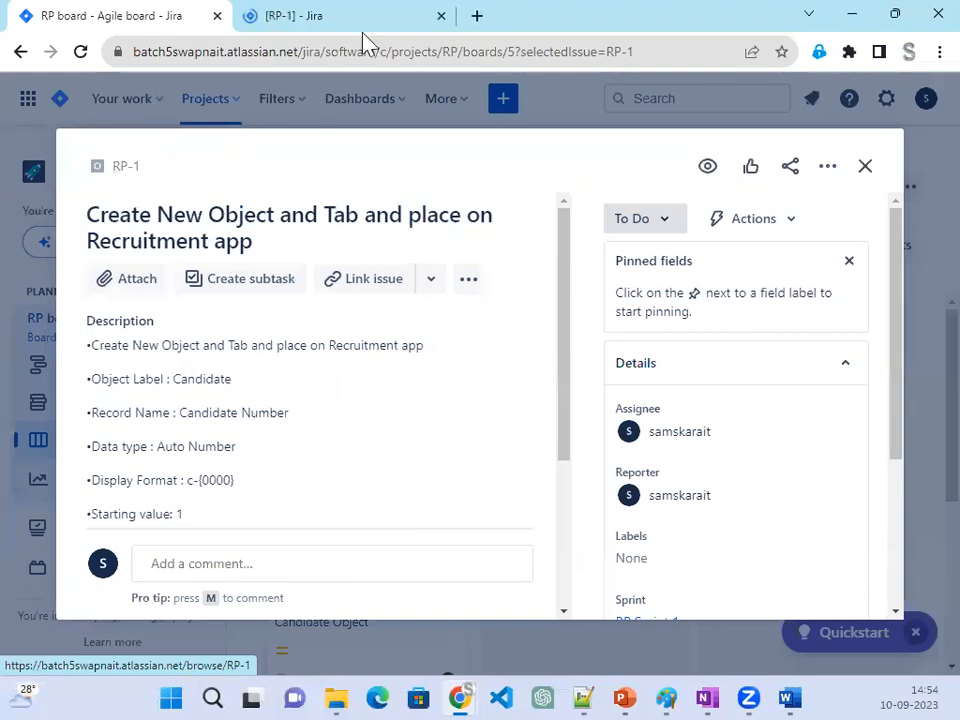
left_click(364, 32)
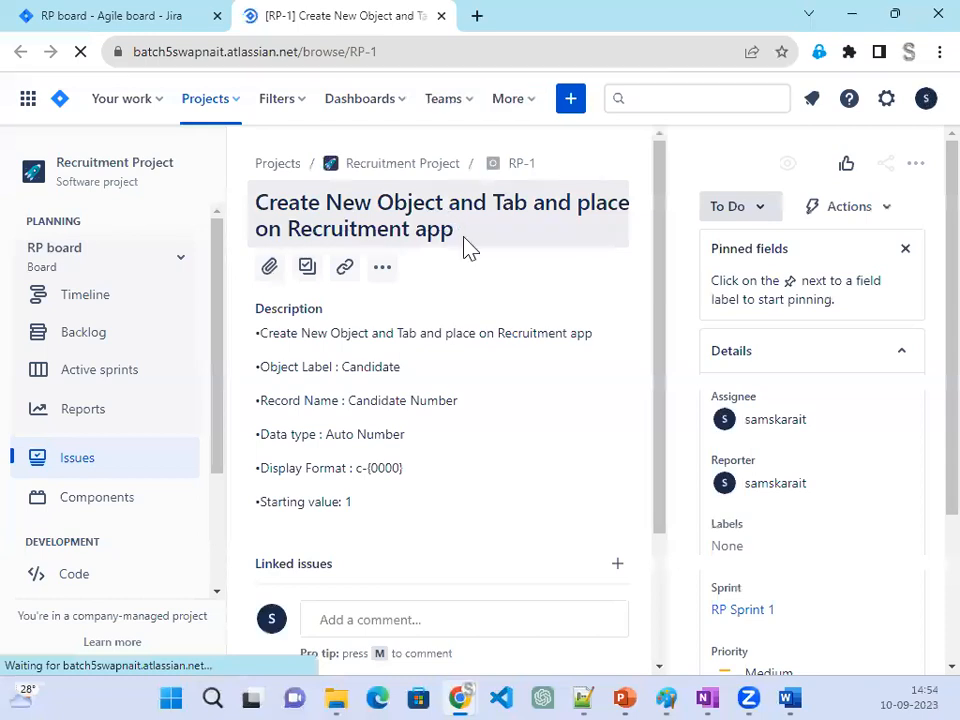
key("ctrl+minus")
key("ctrl+minus")
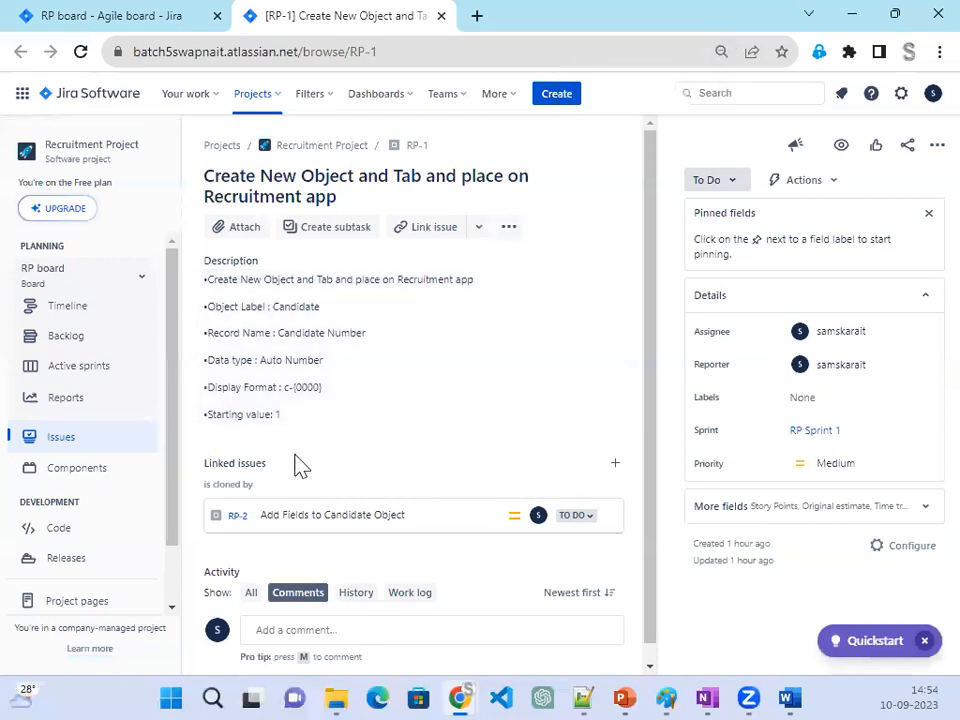
- Set the priority of issue RP-1 to High
left_click_drag(878, 347, 784, 336)
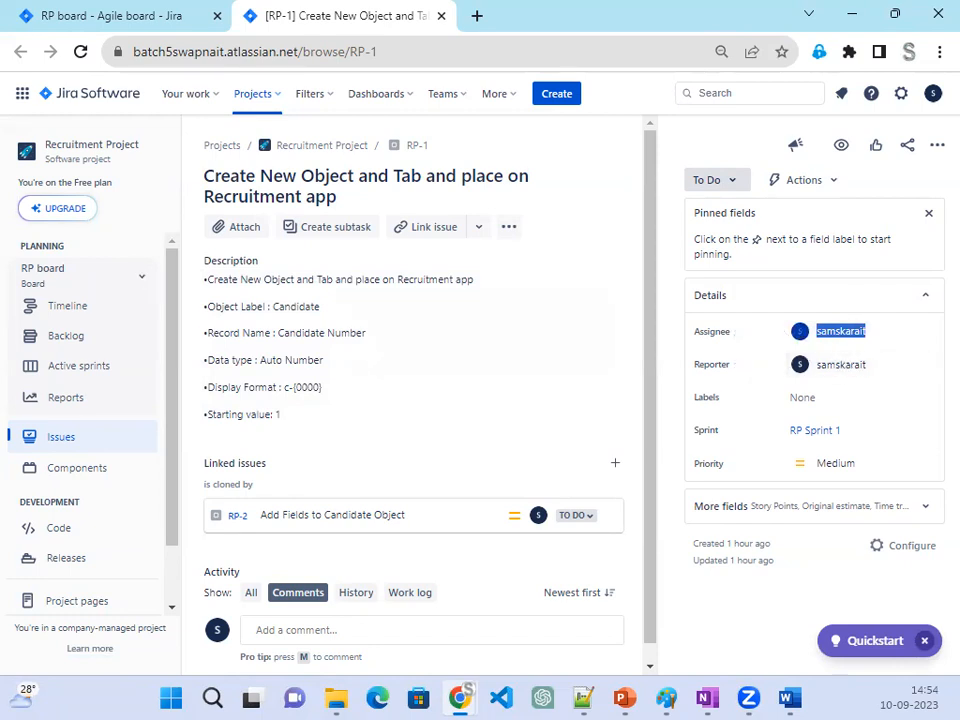
key("alt+Tab")
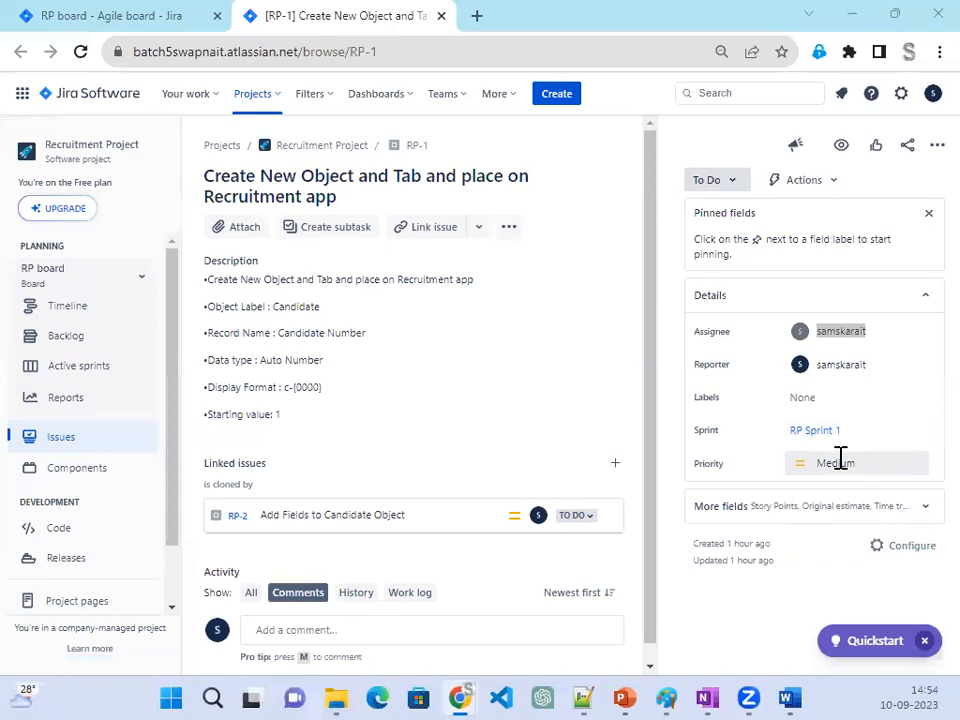
left_click(840, 460)
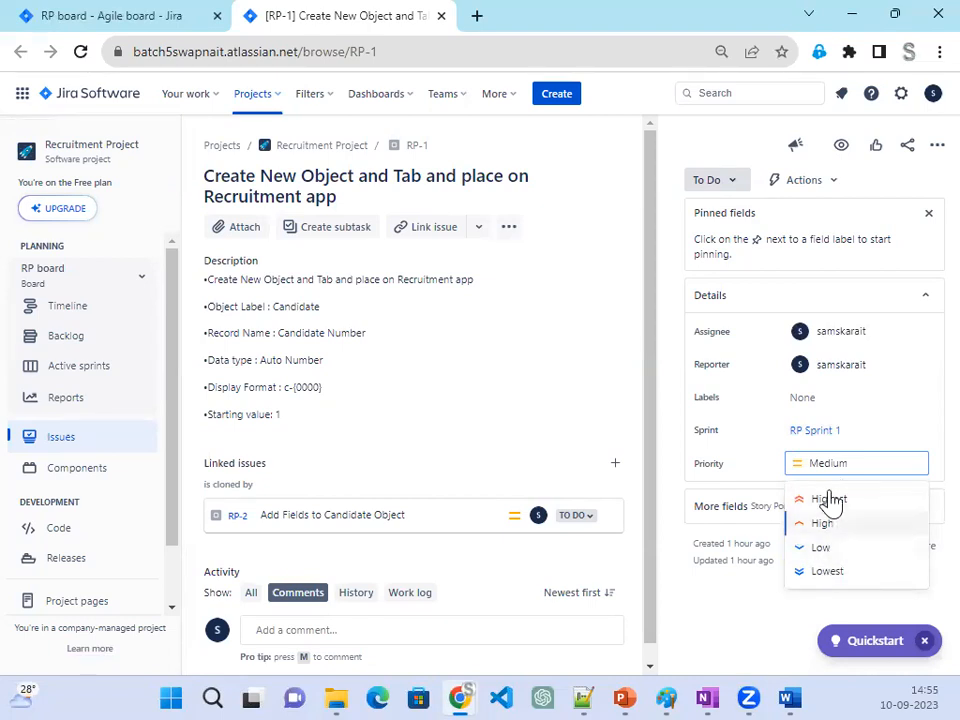
left_click(843, 525)
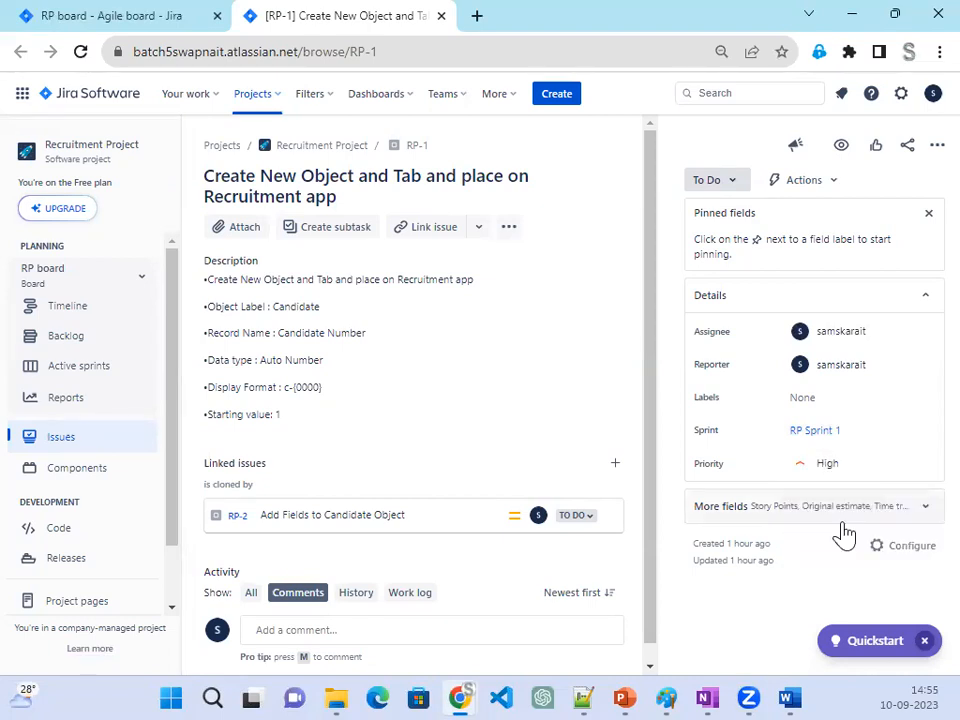
- Expand the additional fields of issue RP-1 and read the object label, record name and data type requirements in its description
left_click(926, 518)
scroll(820, 480, "down", 2)
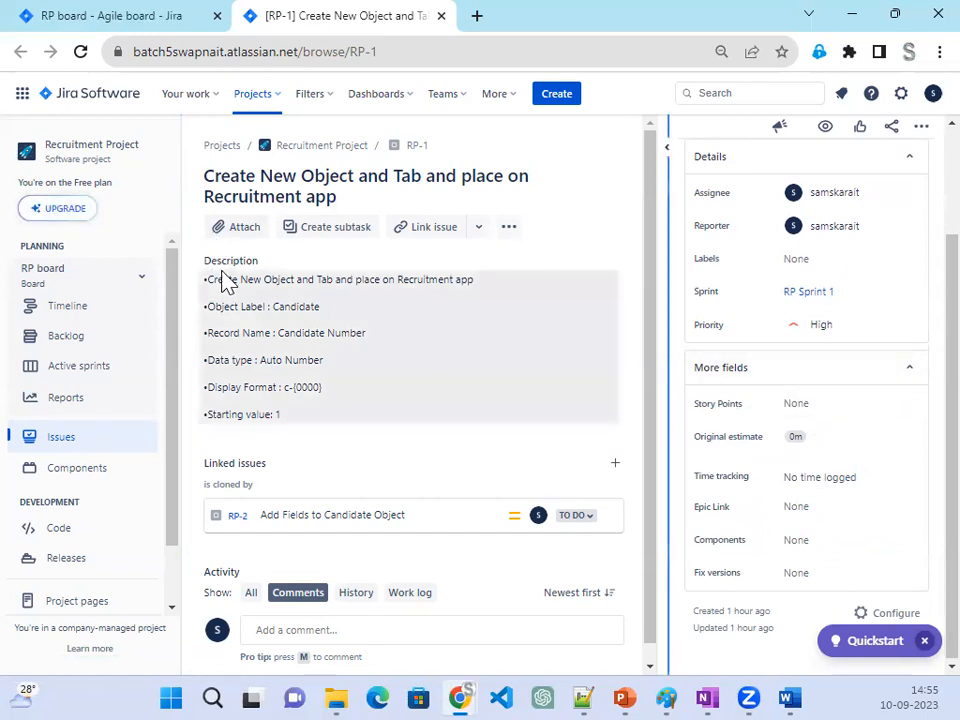
left_click_drag(207, 279, 486, 287)
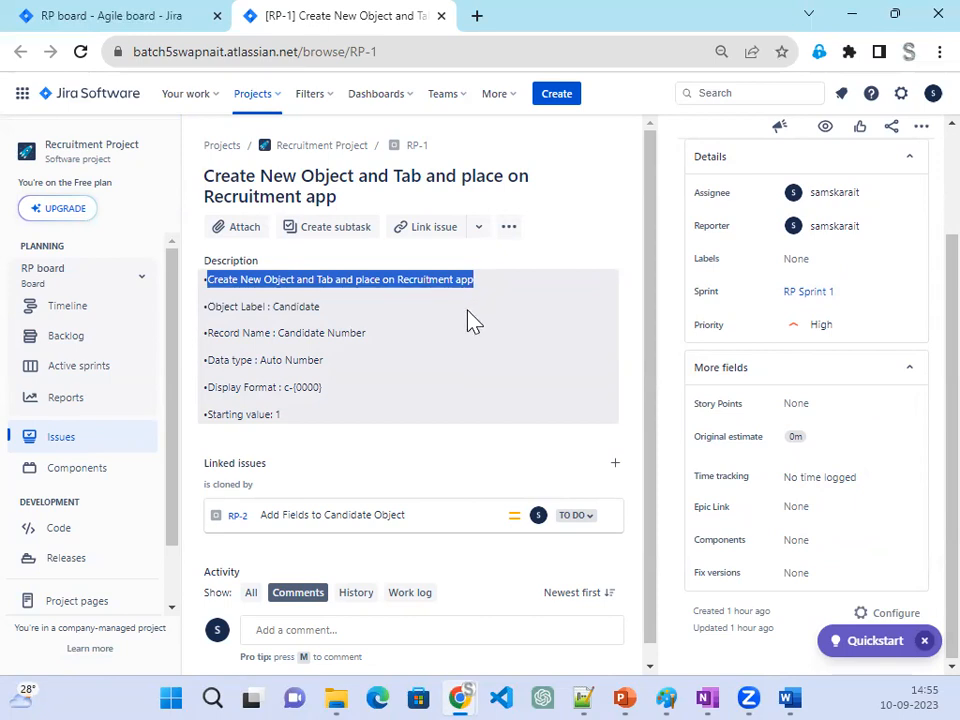
left_click_drag(275, 305, 354, 309)
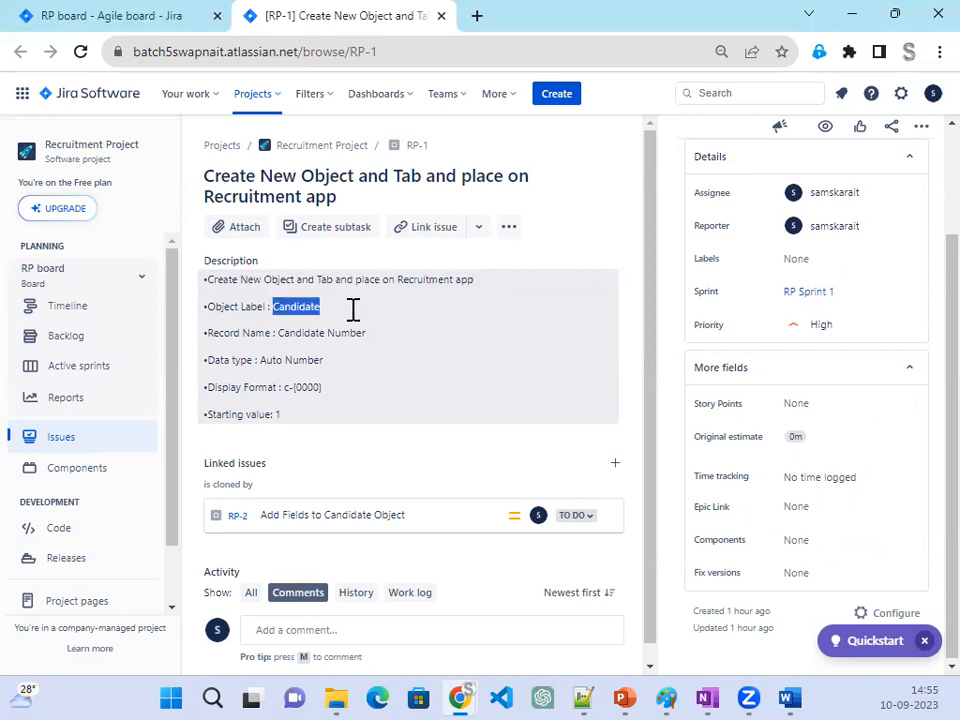
left_click_drag(278, 332, 396, 343)
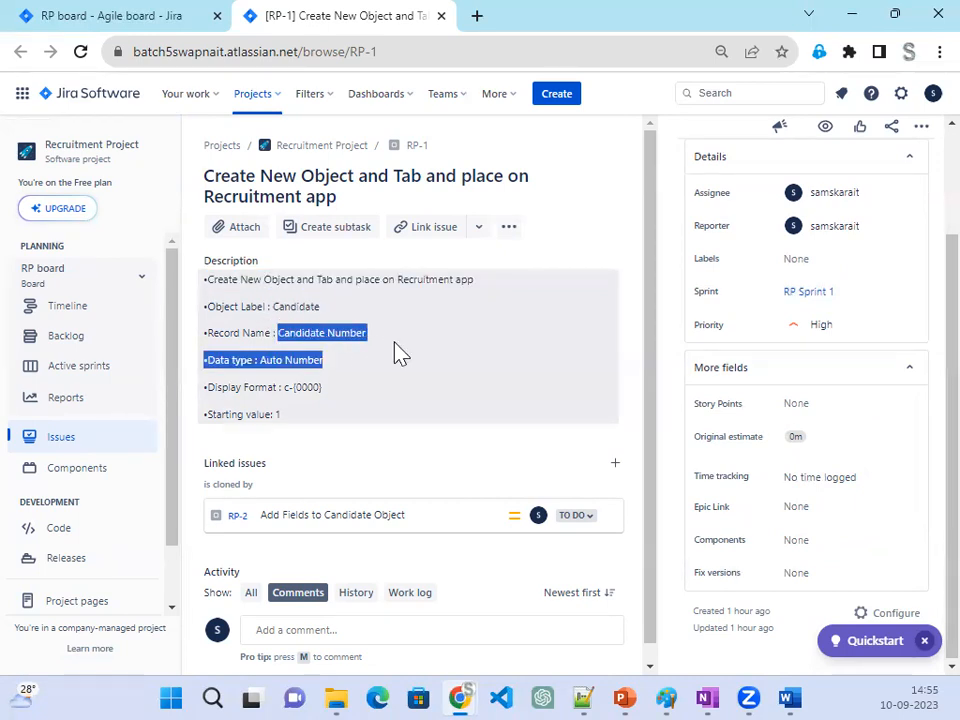
left_click(380, 350)
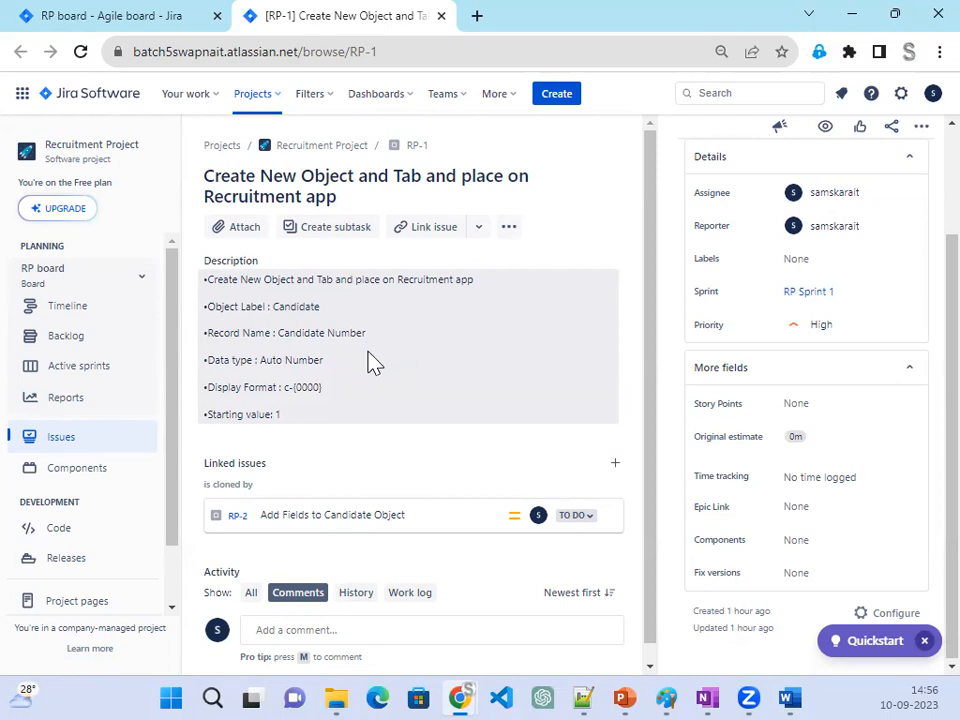
- Read the record name, data type, display format and starting value requirements in the description of issue RP-1
left_click_drag(272, 332, 191, 332)
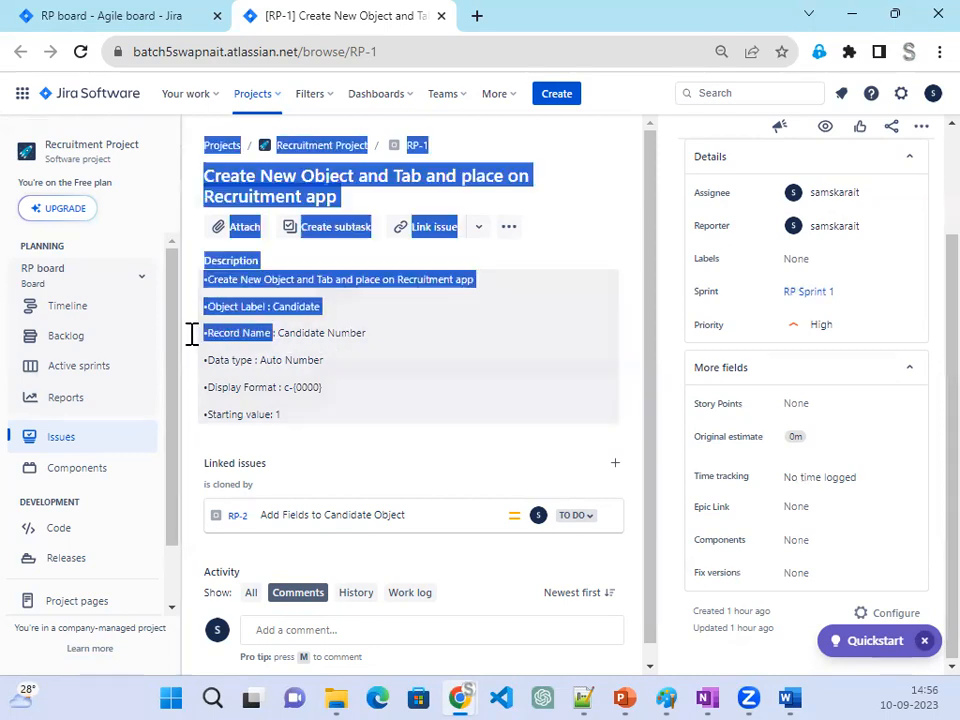
left_click_drag(396, 341, 283, 345)
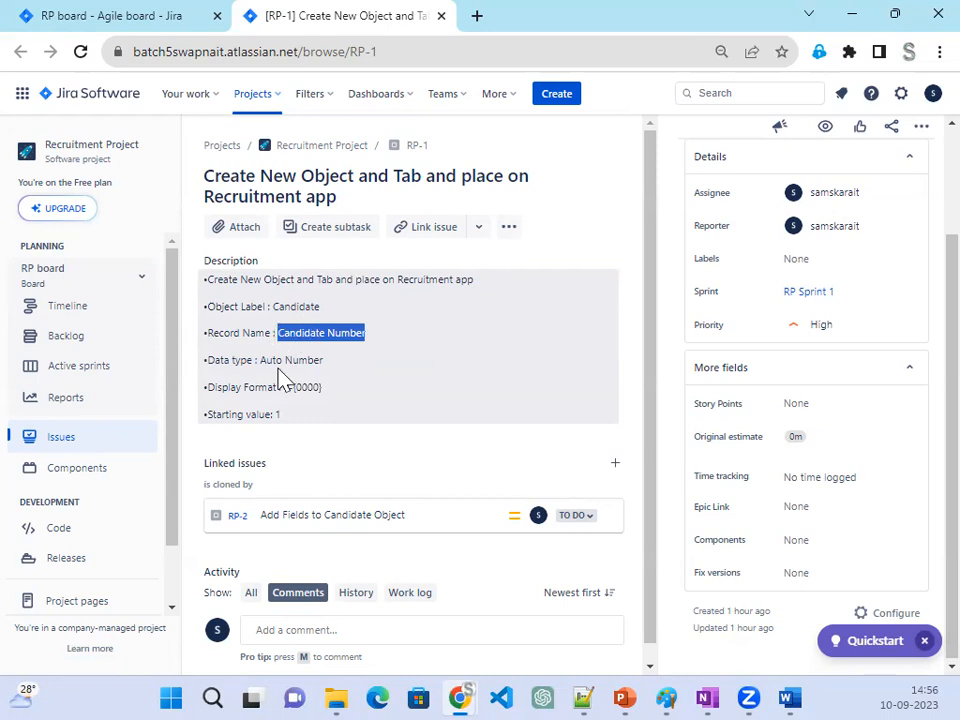
left_click_drag(259, 362, 288, 414)
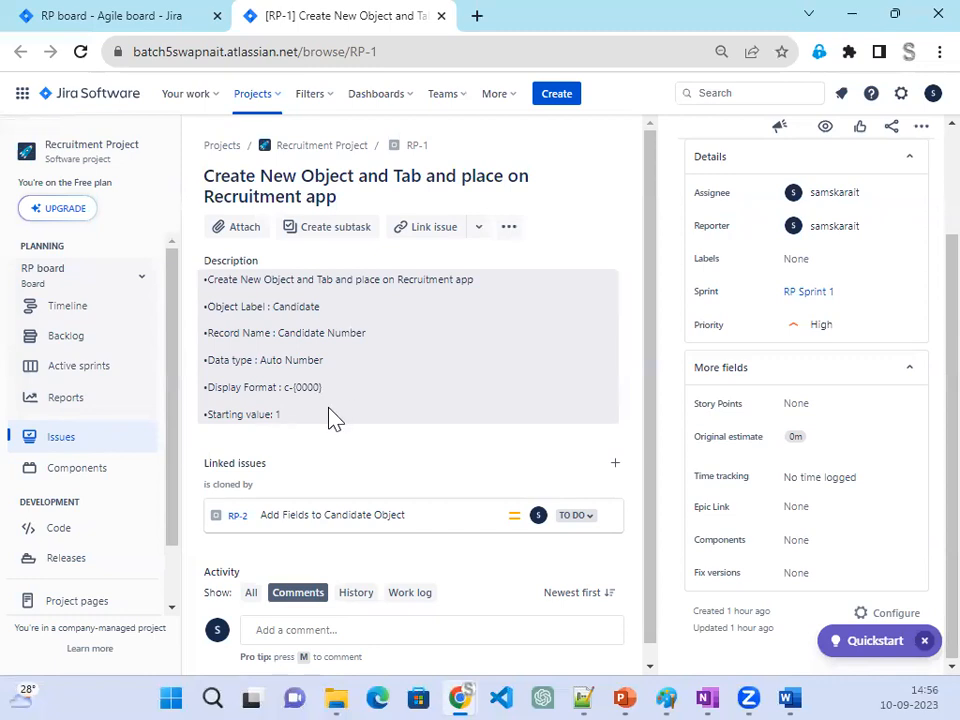
left_click_drag(332, 418, 206, 414)
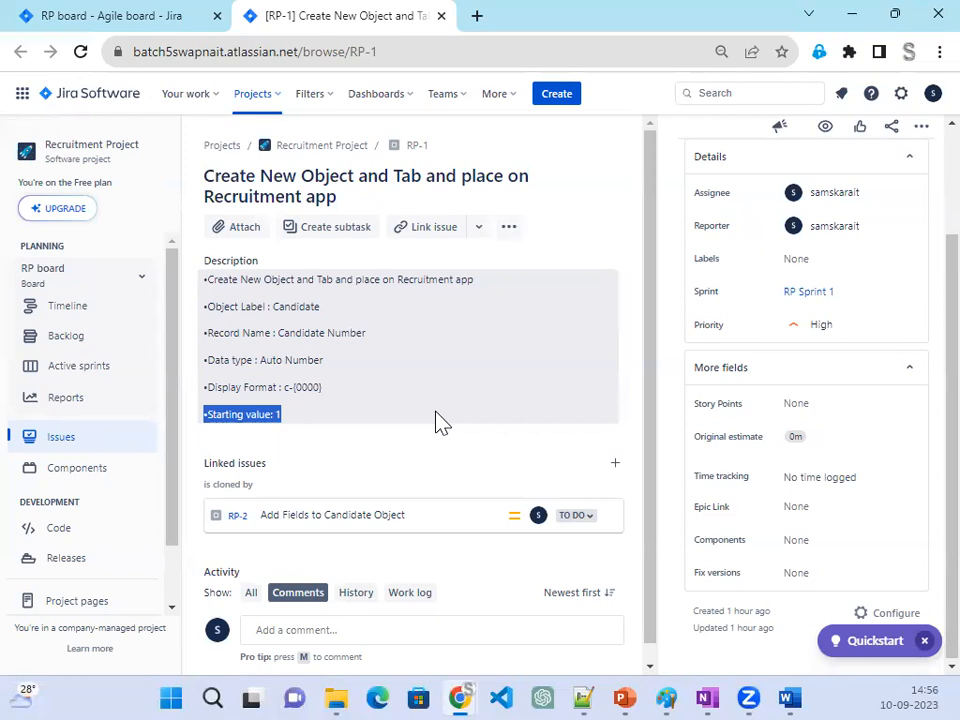
- Set the story points of issue RP-1 to 1, leaving its time tracking without an entry
left_click(821, 405)
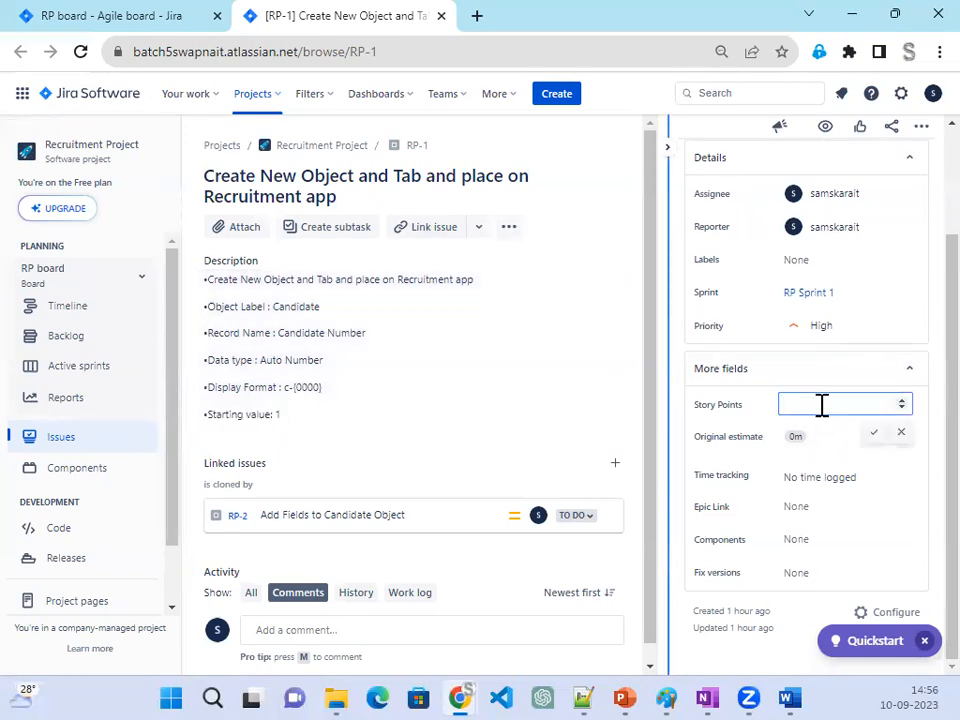
type("1")
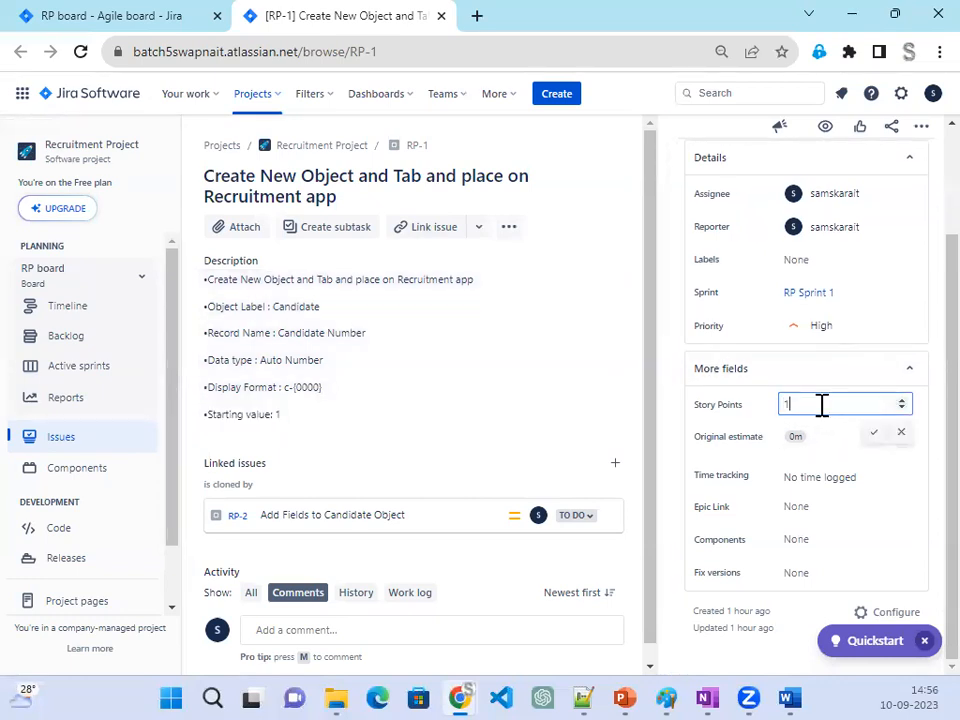
key("Return")
left_click(910, 477)
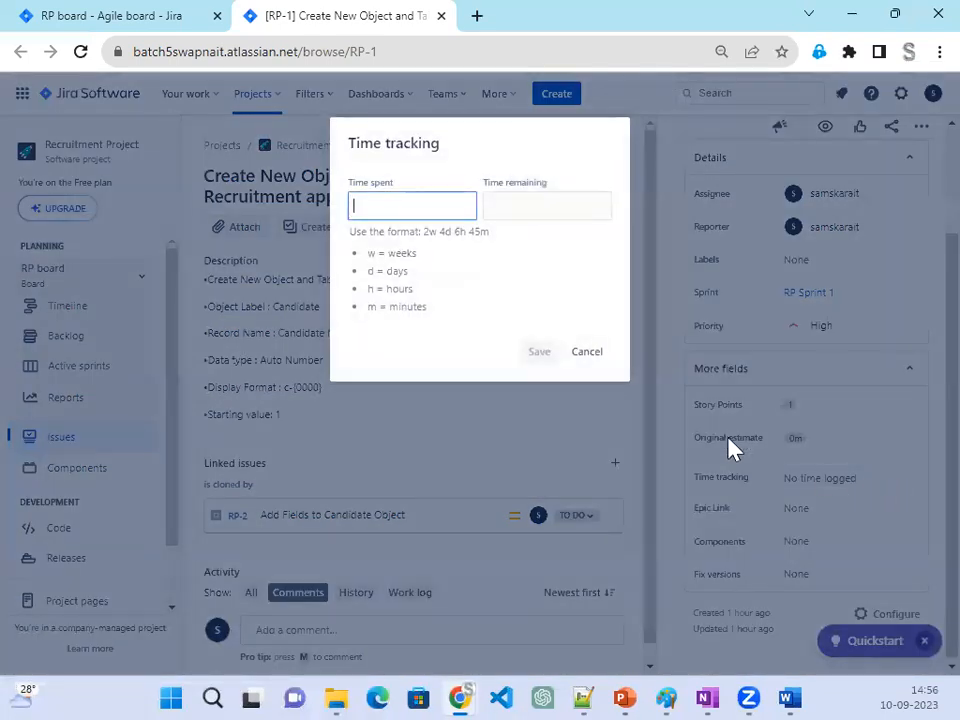
left_click(600, 350)
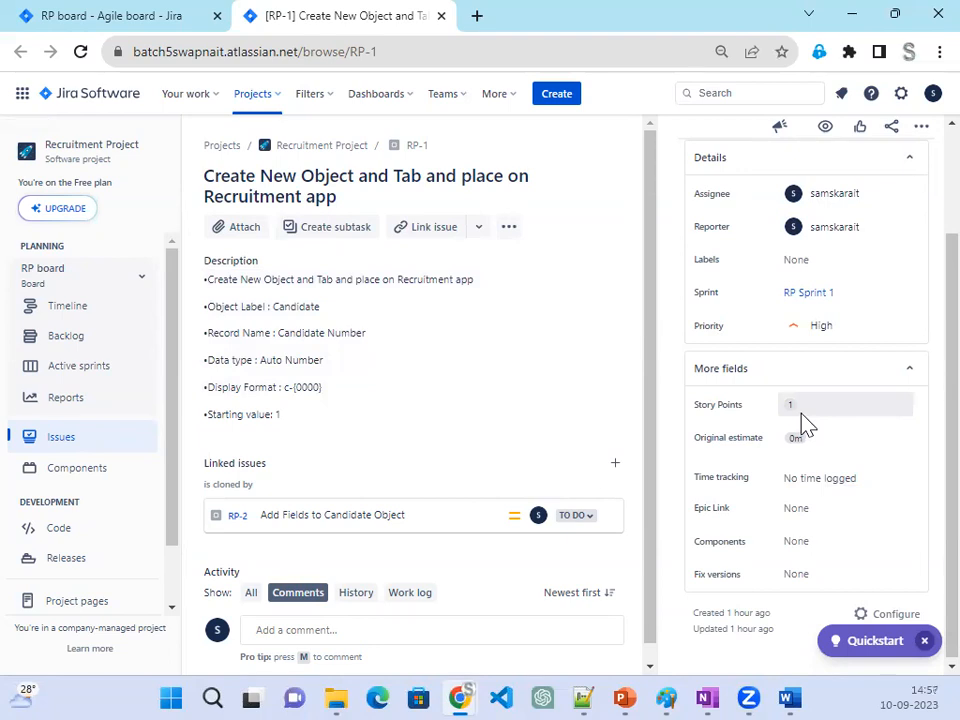
- Try to change the story points of issue RP-1 to 0.5
left_click(803, 402)
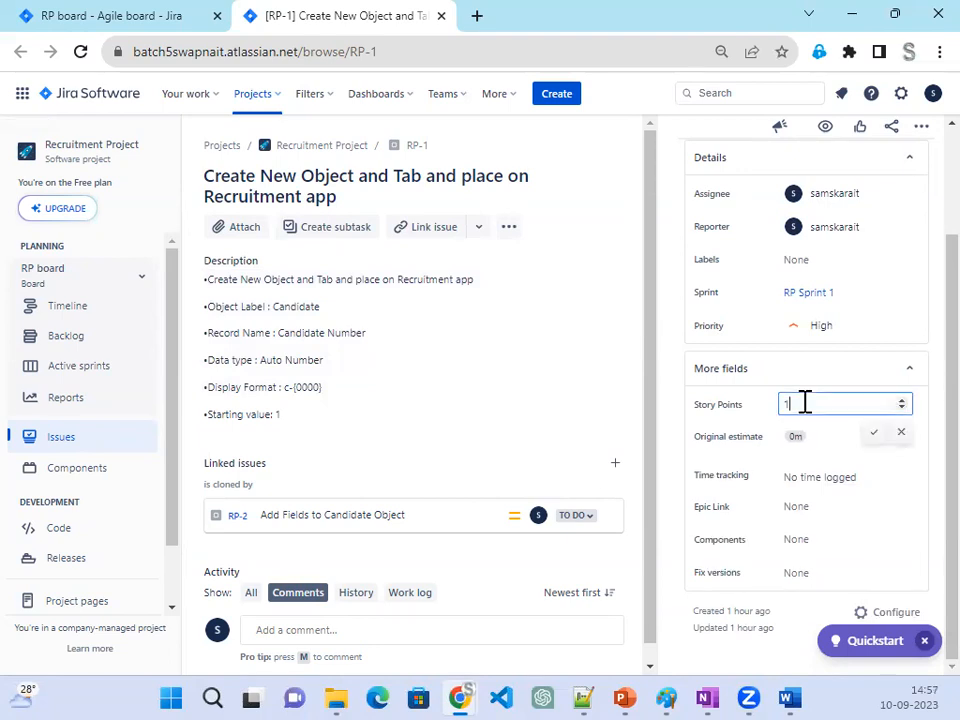
key("BackSpace")
left_click(873, 432)
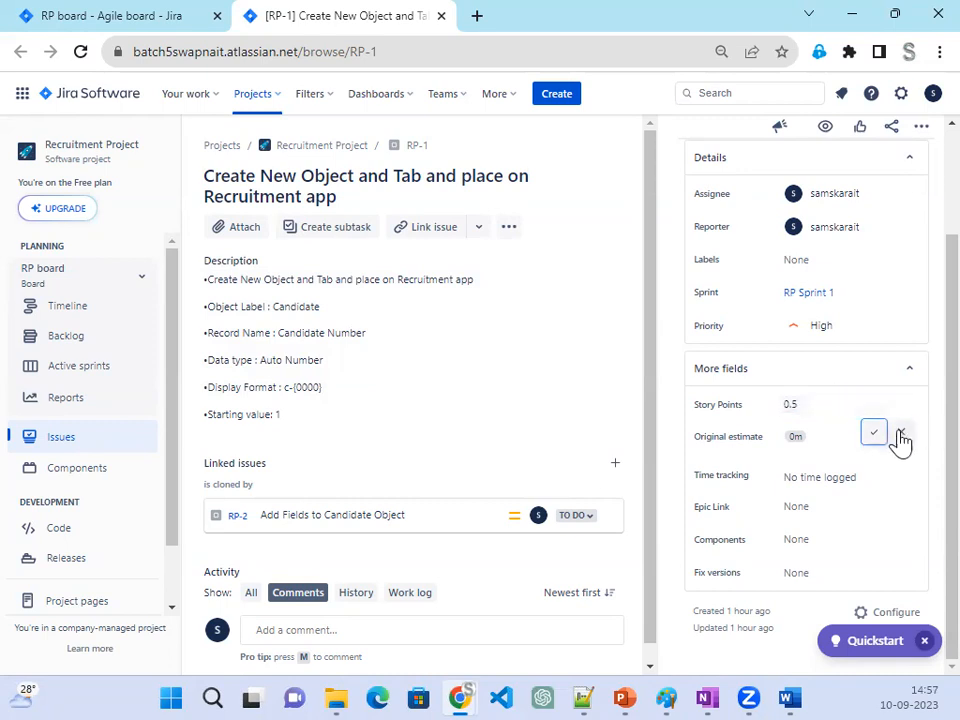
left_click(901, 433)
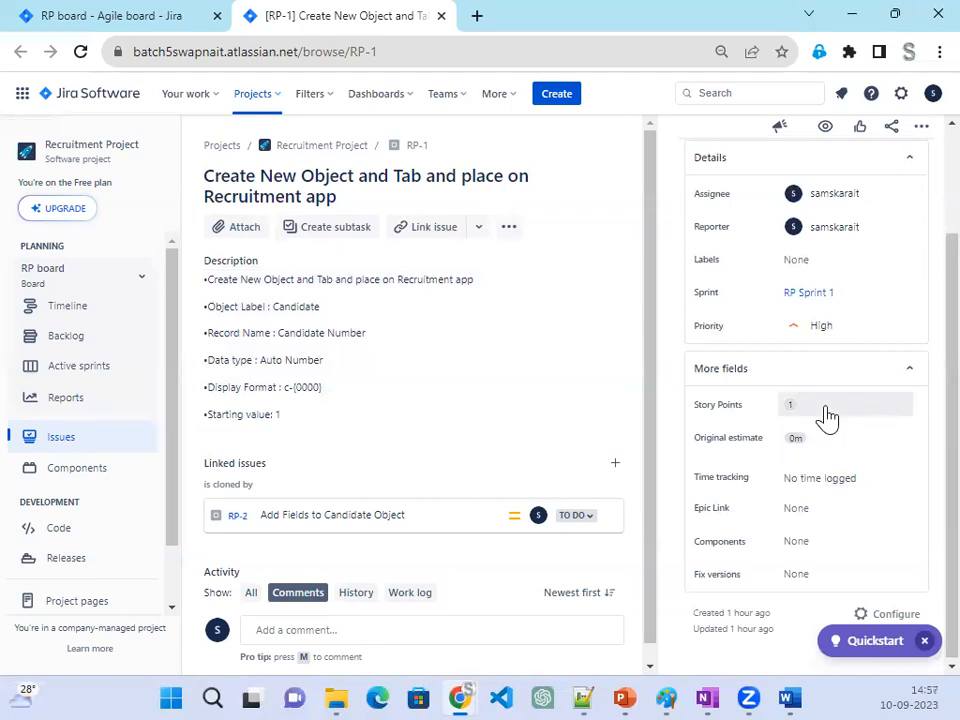
- Try an original estimate of 1 for issue RP-1 and look at its time tracking form without logging time
left_click(848, 444)
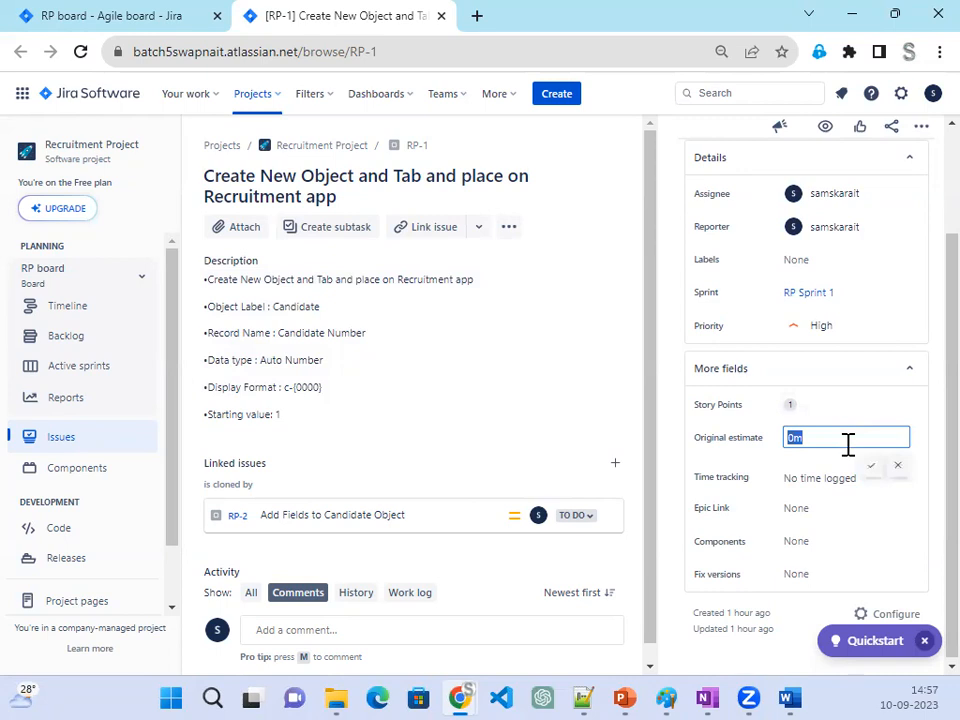
type("1")
key("Return")
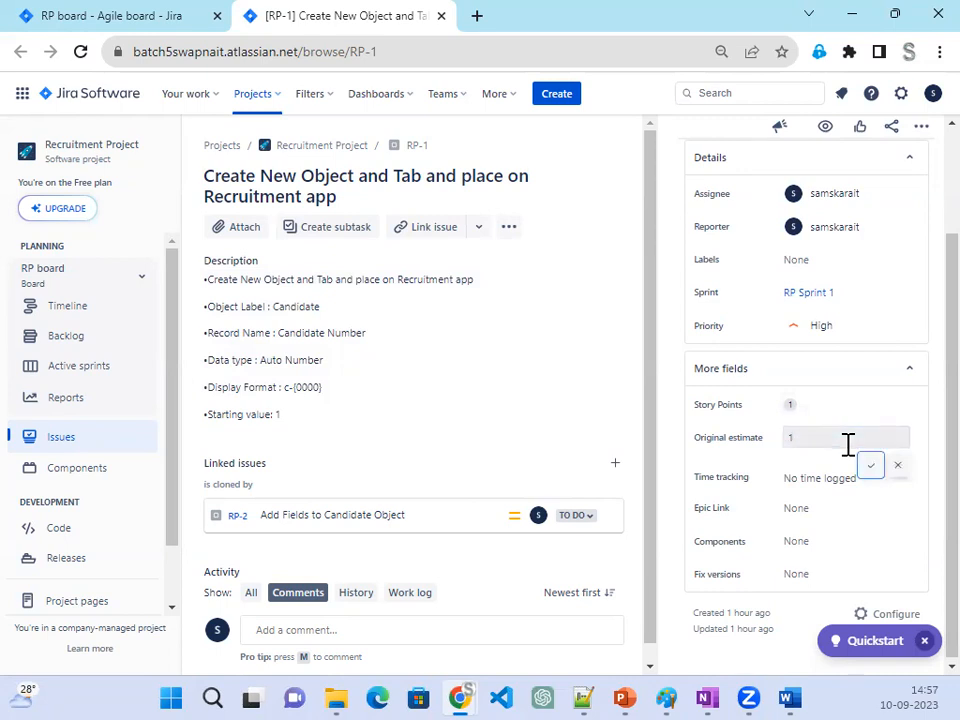
left_click(904, 466)
left_click(787, 479)
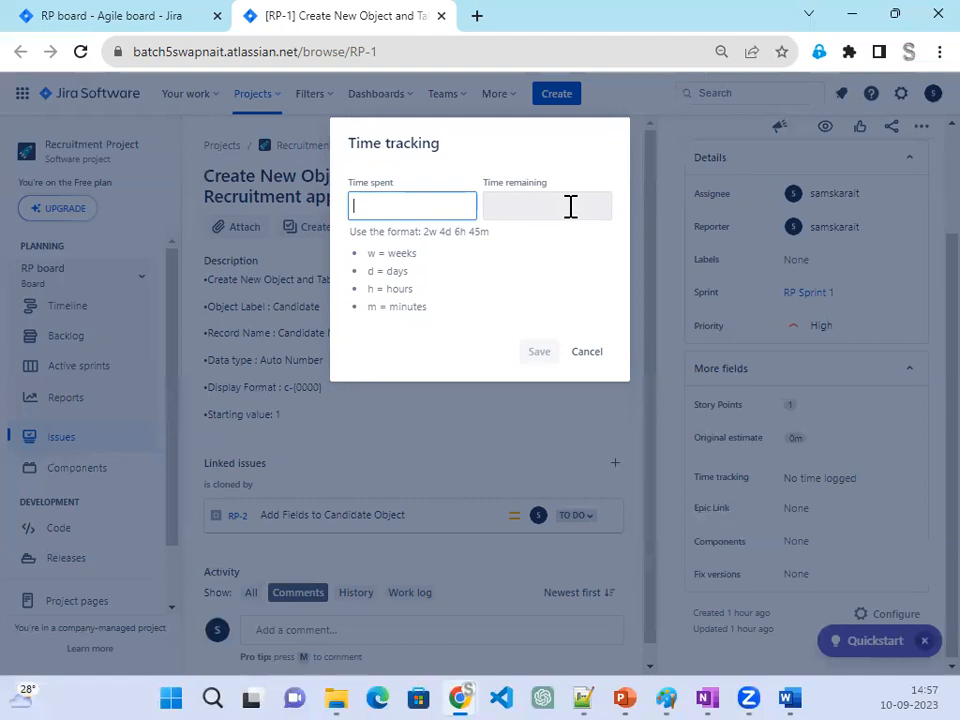
left_click(594, 356)
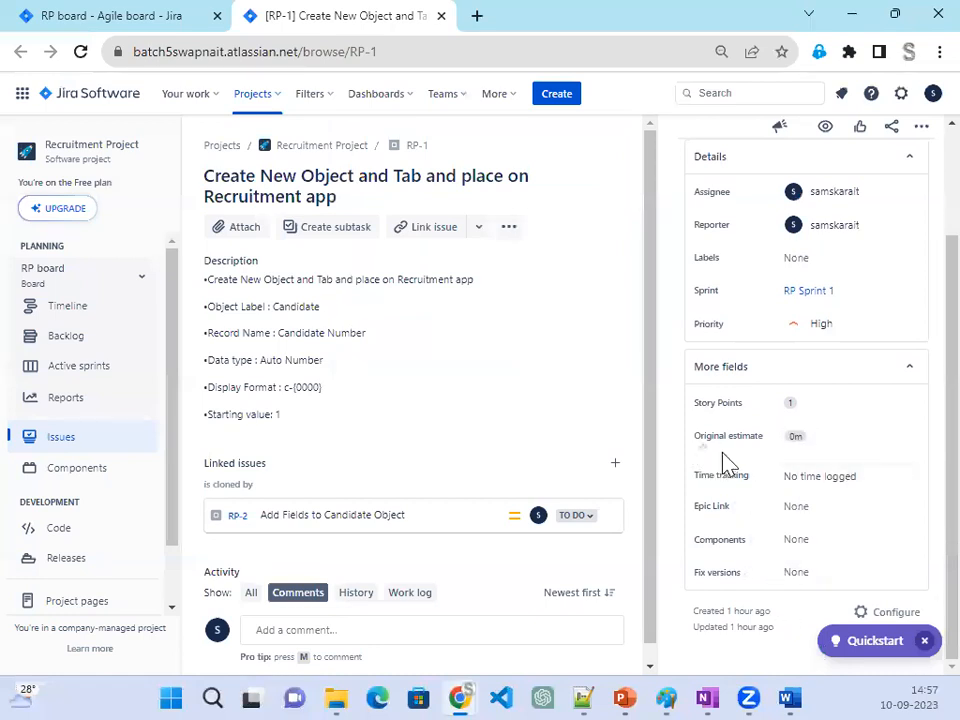
- Collapse the additional fields of RP-1, return to the RP Sprint 1 board and move RP-1 from To Do to In Progress
left_click(900, 372)
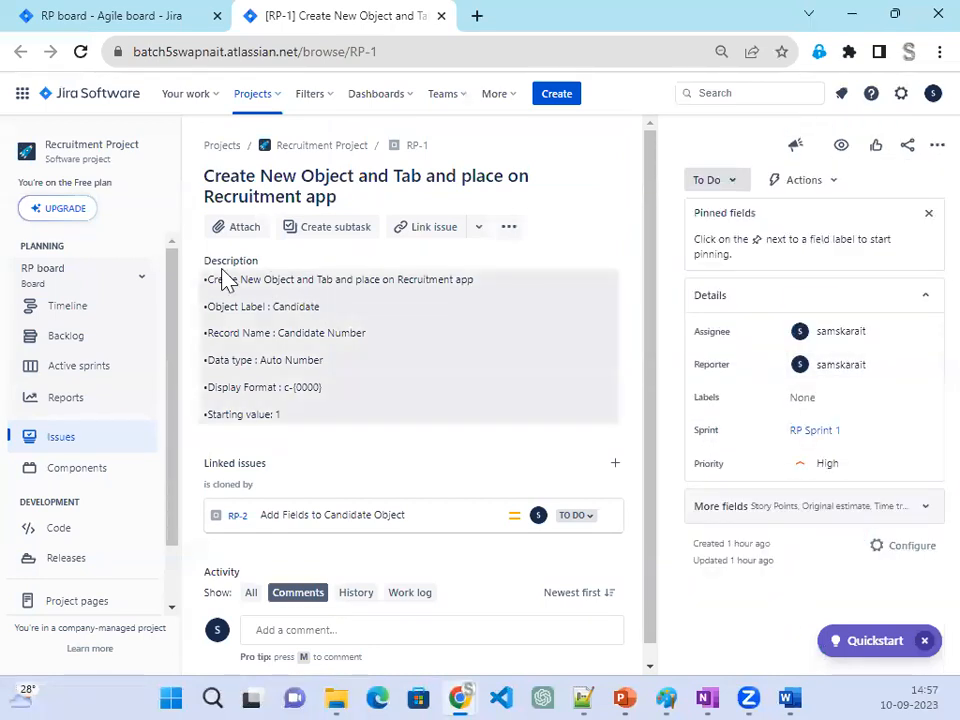
left_click_drag(208, 306, 388, 429)
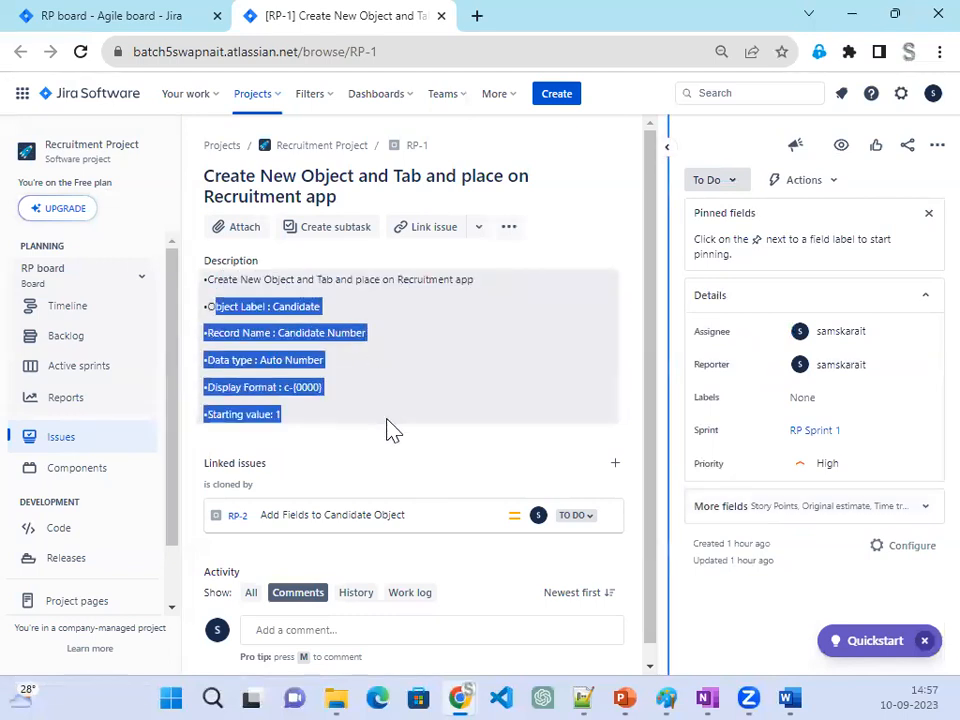
left_click(145, 20)
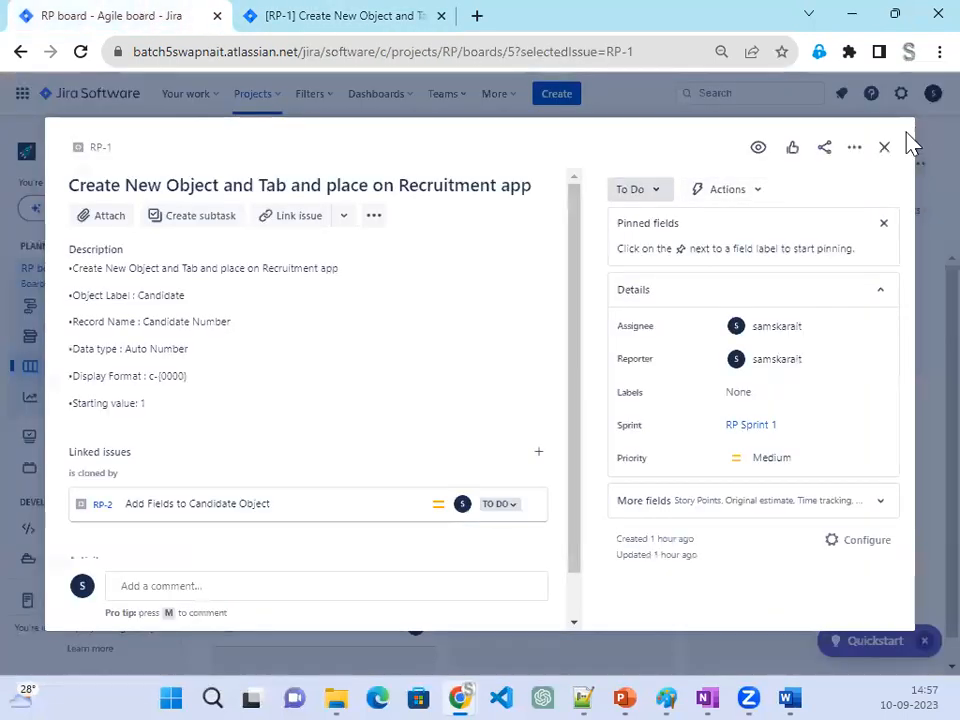
left_click(884, 147)
left_click_drag(300, 321, 499, 315)
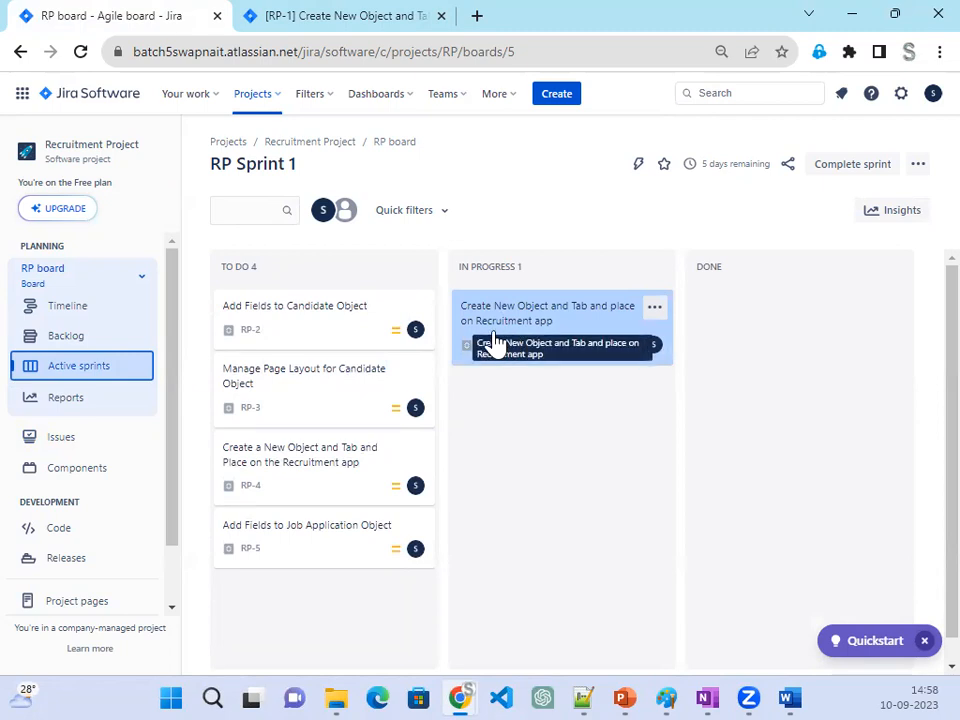
left_click_drag(305, 167, 213, 175)
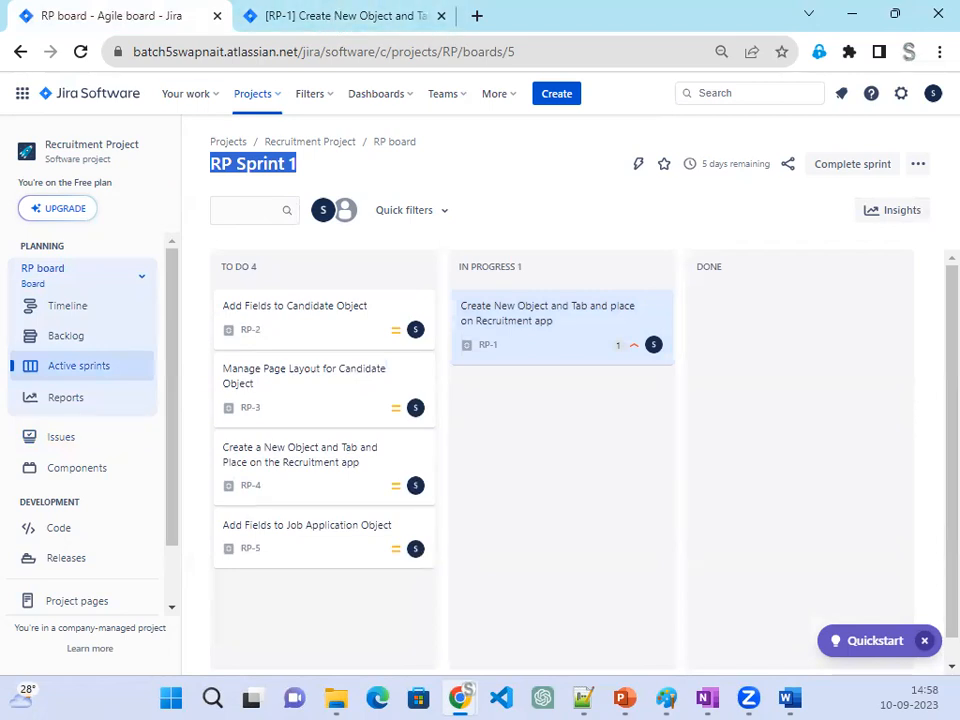
- Switch to the Salesforce Positions list and move its browser tab into the window that holds the Jira tabs
key("alt+Tab")
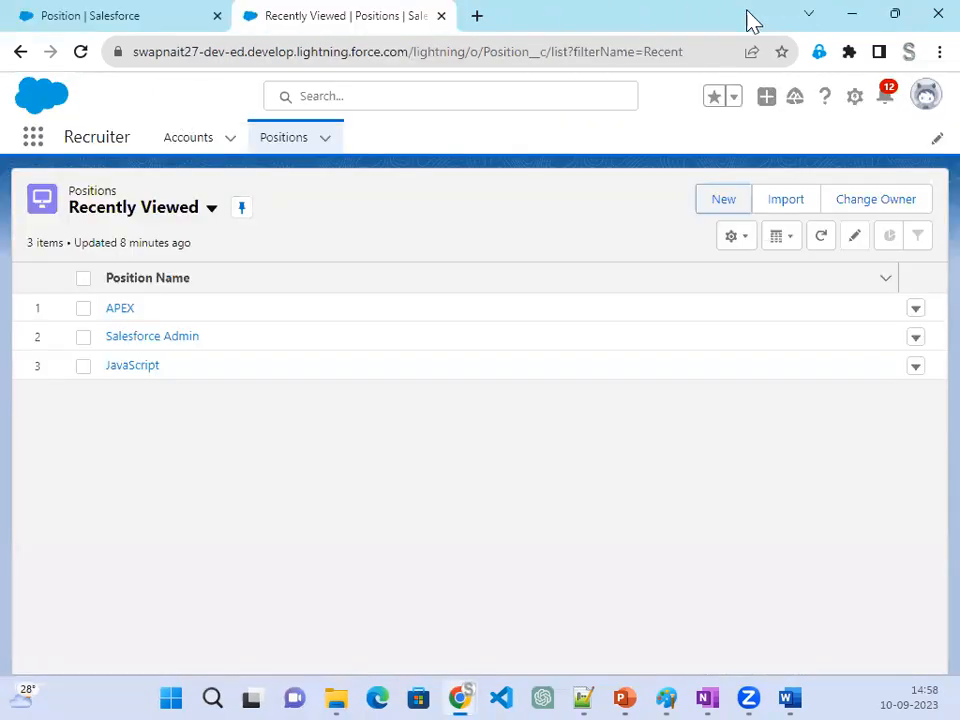
left_click_drag(698, 25, 383, 98)
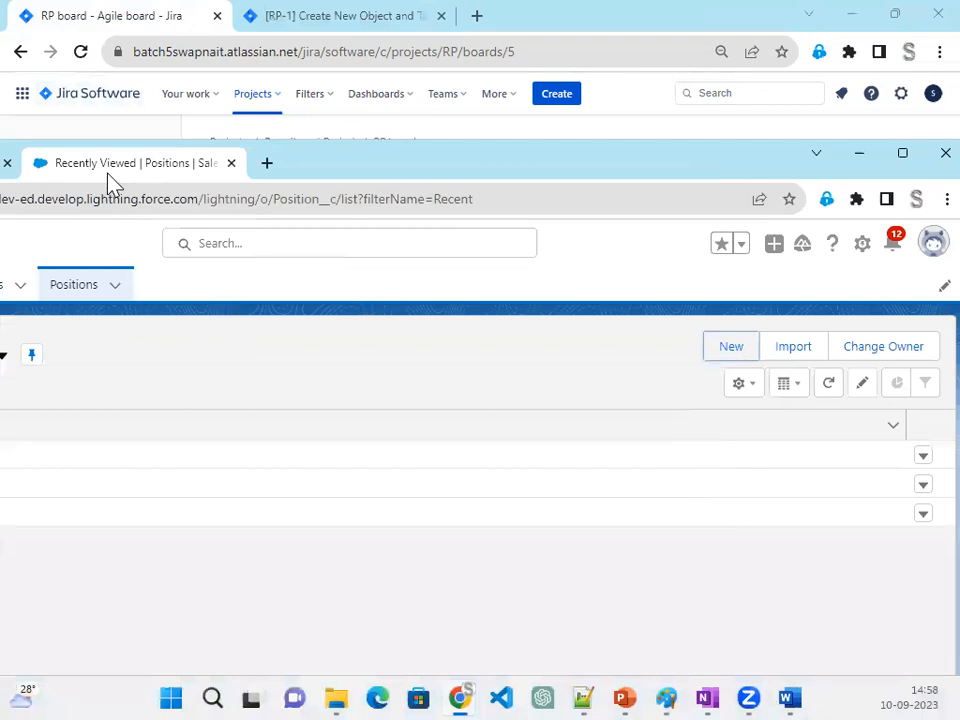
left_click(480, 20)
left_click_drag(480, 20, 476, 25)
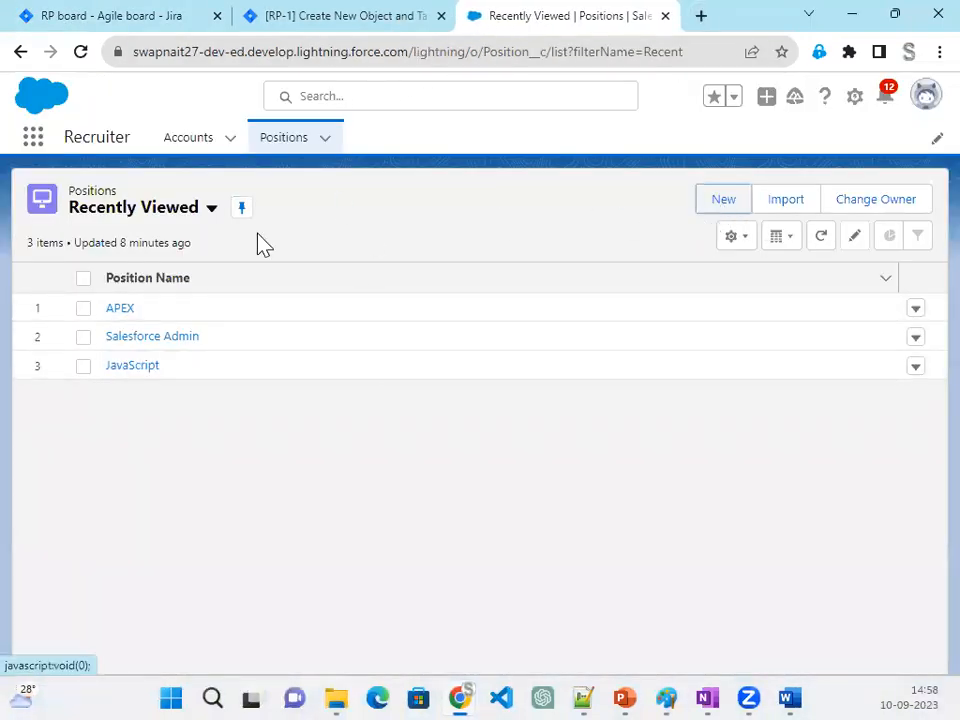
- Open the Object Manager in Salesforce Setup and dismiss the record pages guidance pop-up
left_click(857, 100)
left_click(827, 158)
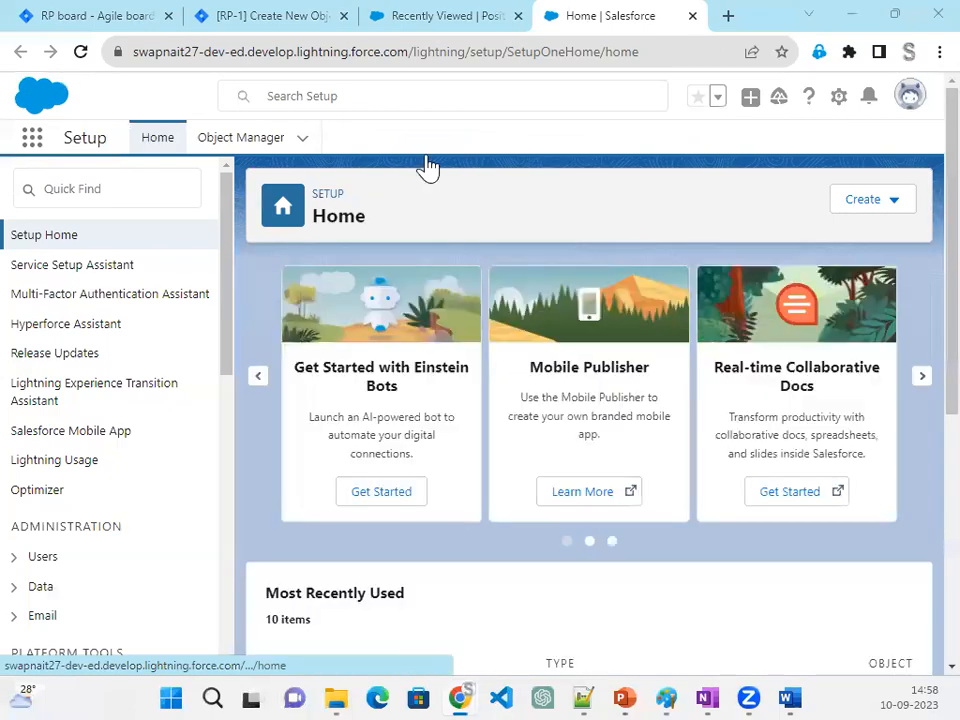
left_click(250, 139)
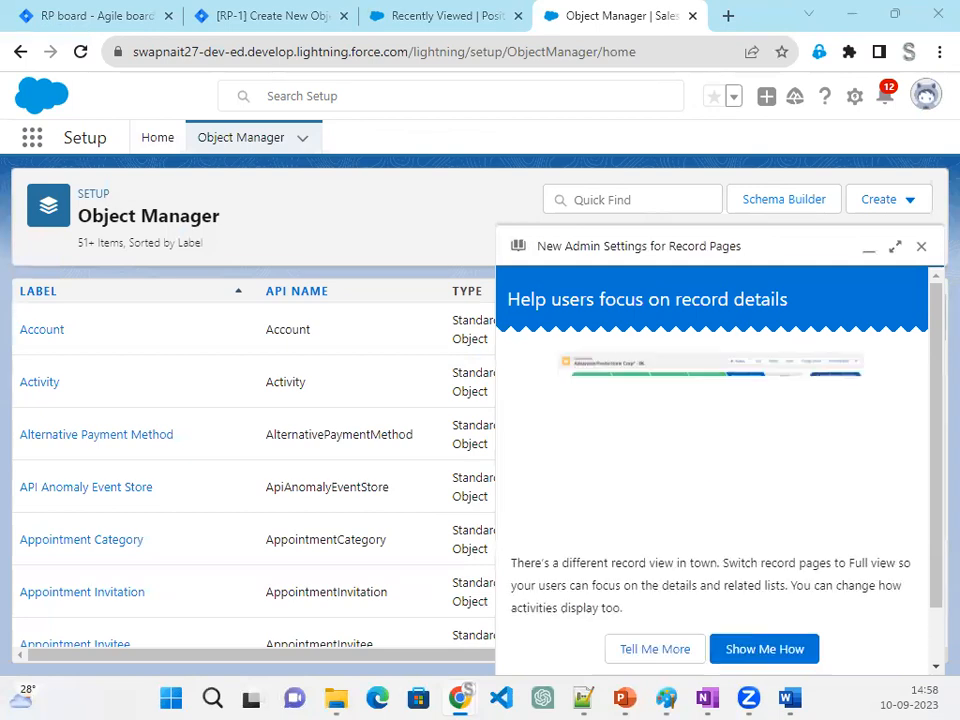
left_click(921, 248)
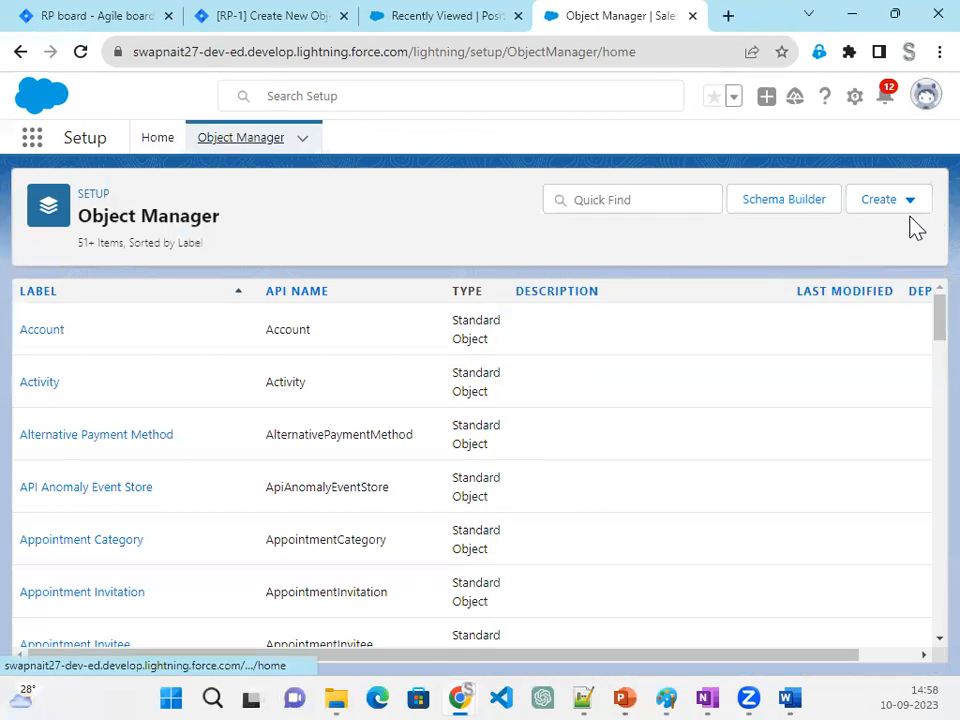
- Start a new custom object with the label Candidate and the plural label Candidates
left_click(906, 208)
left_click(866, 266)
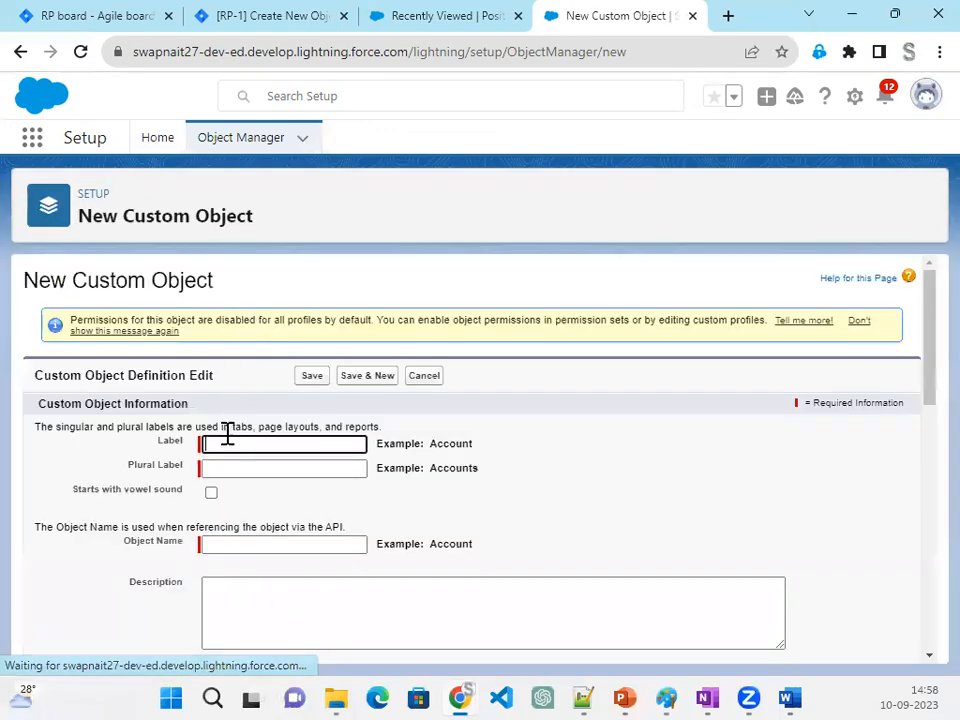
type("Cand")
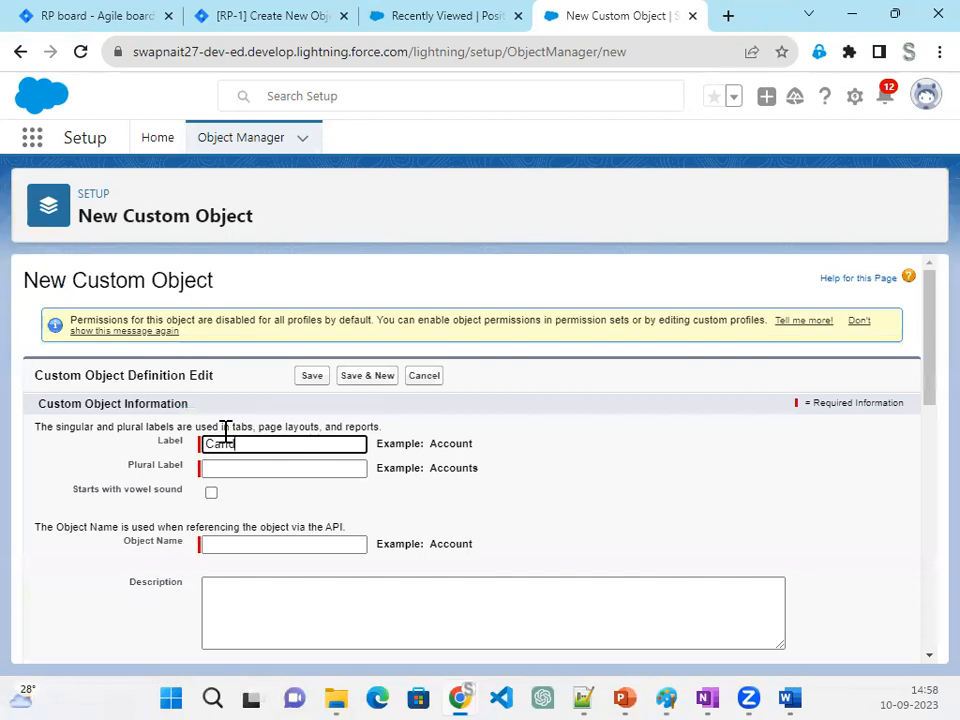
type("idate")
key("Tab")
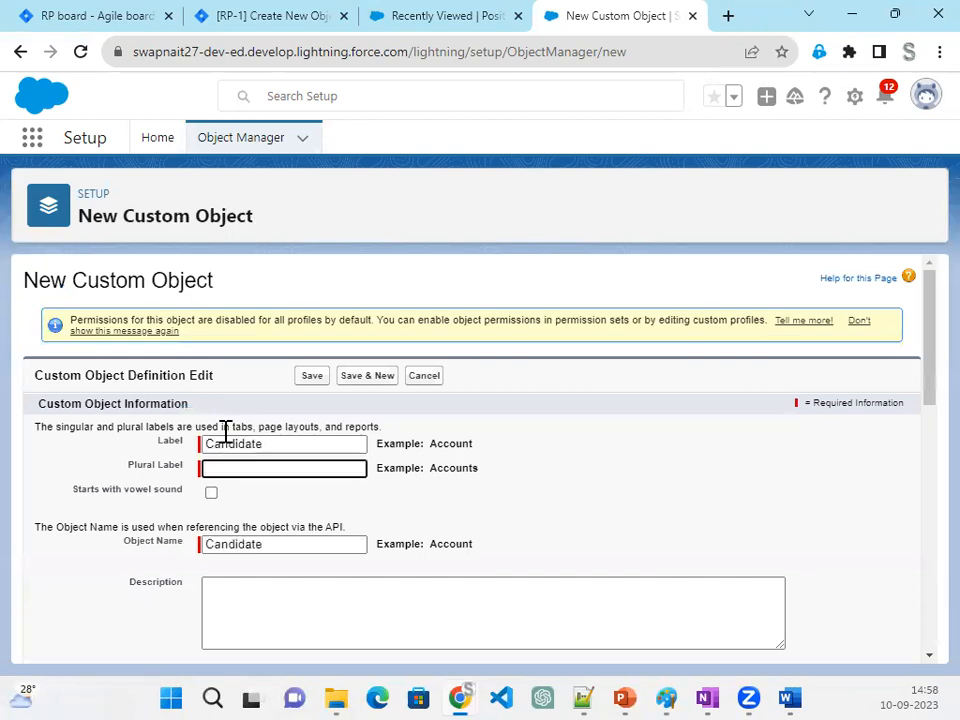
type("Candidates")
key("Tab")
- Set the record name of the Candidate object to Candidate Number with the data type Auto Number
scroll(540, 475, "down", 3)
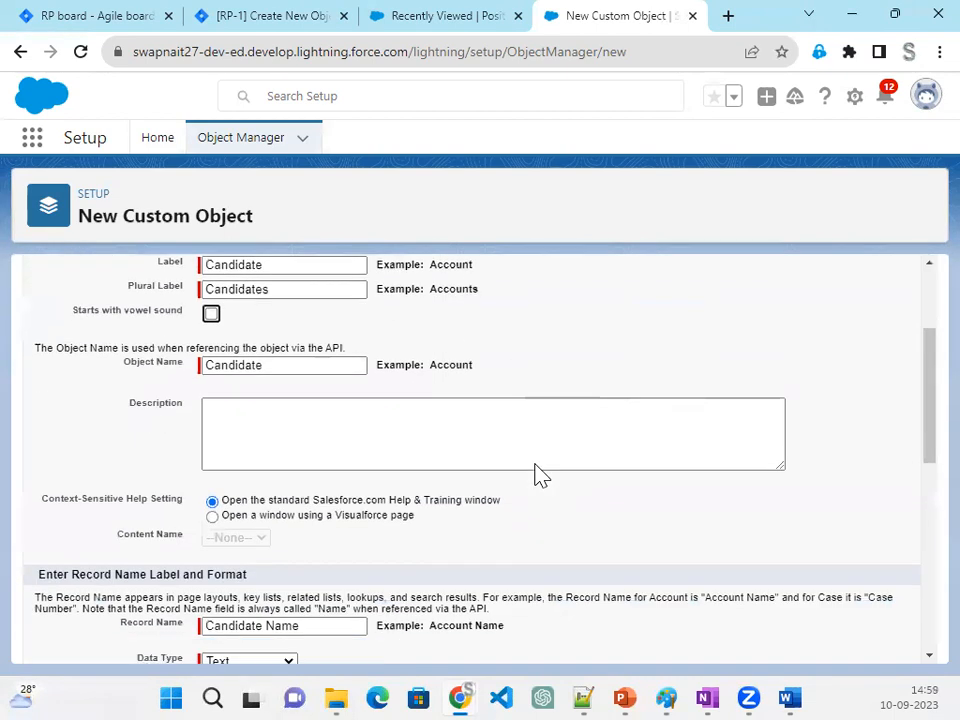
left_click_drag(121, 522, 183, 532)
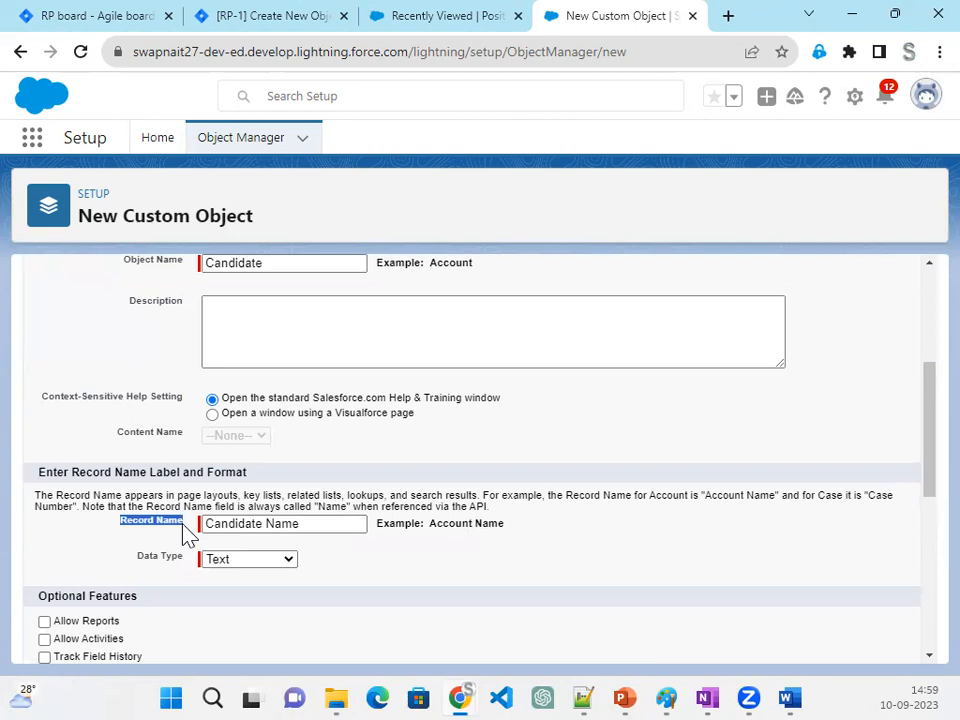
double_click(288, 524)
type("Number")
left_click(250, 560)
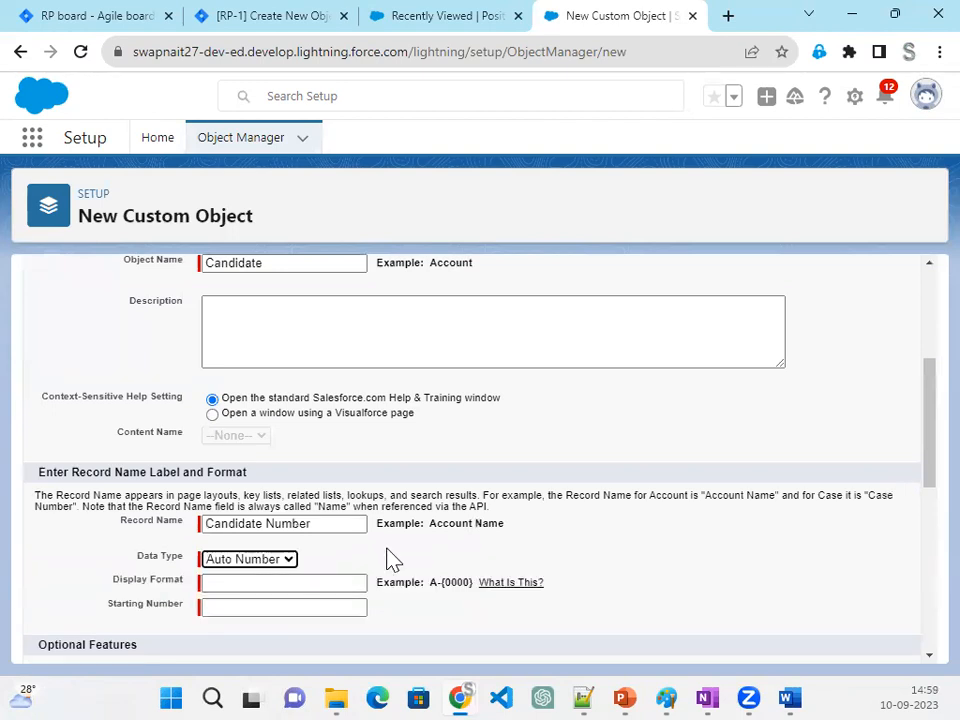
- Set the Candidate Number display format to C-{0000} and the starting number to 1
scroll(300, 500, "down", 1)
left_click(268, 488)
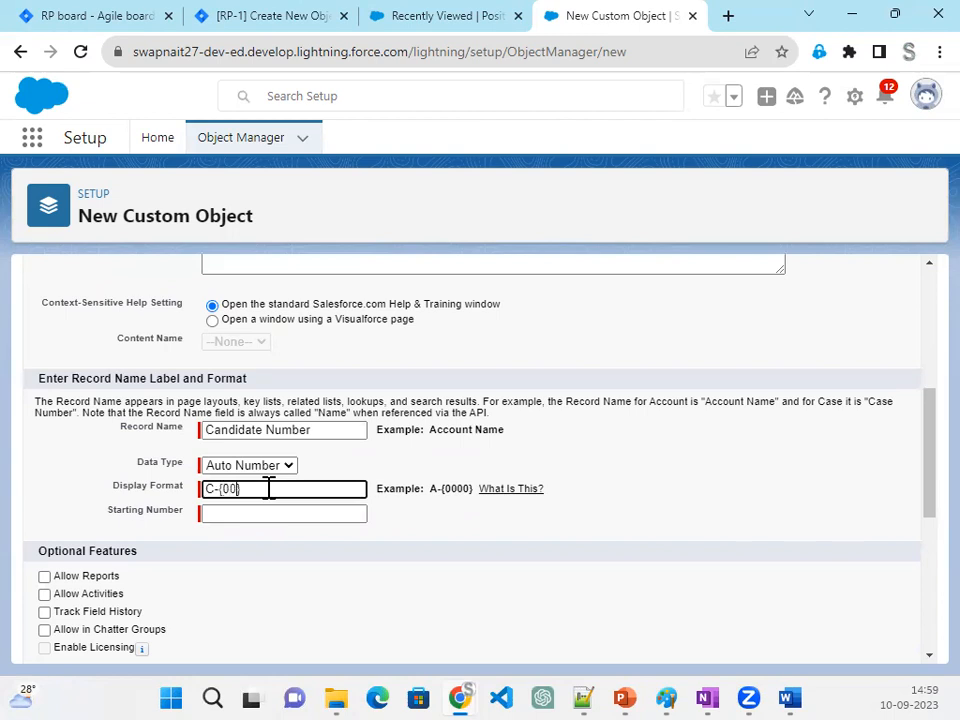
left_click(268, 512)
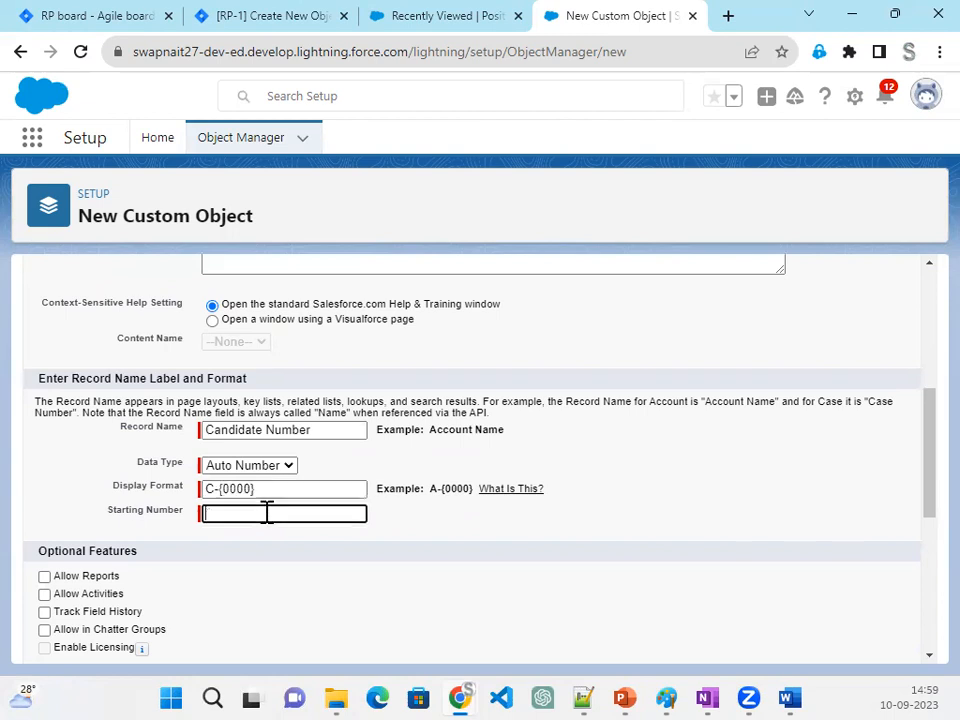
type("1")
left_click(268, 590)
scroll(264, 590, "down", 2)
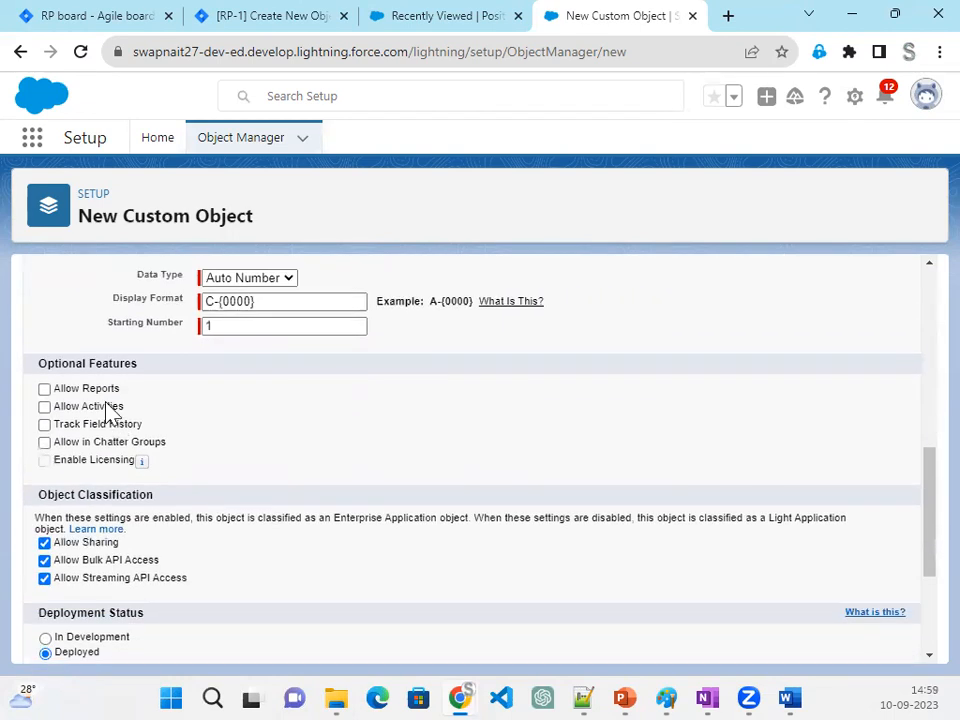
- Enable reports, activities, field history, Chatter groups, notes and attachments, and the tab wizard for the Candidate object, and save it
left_click(87, 407)
left_click(88, 424)
scroll(336, 550, "down", 2)
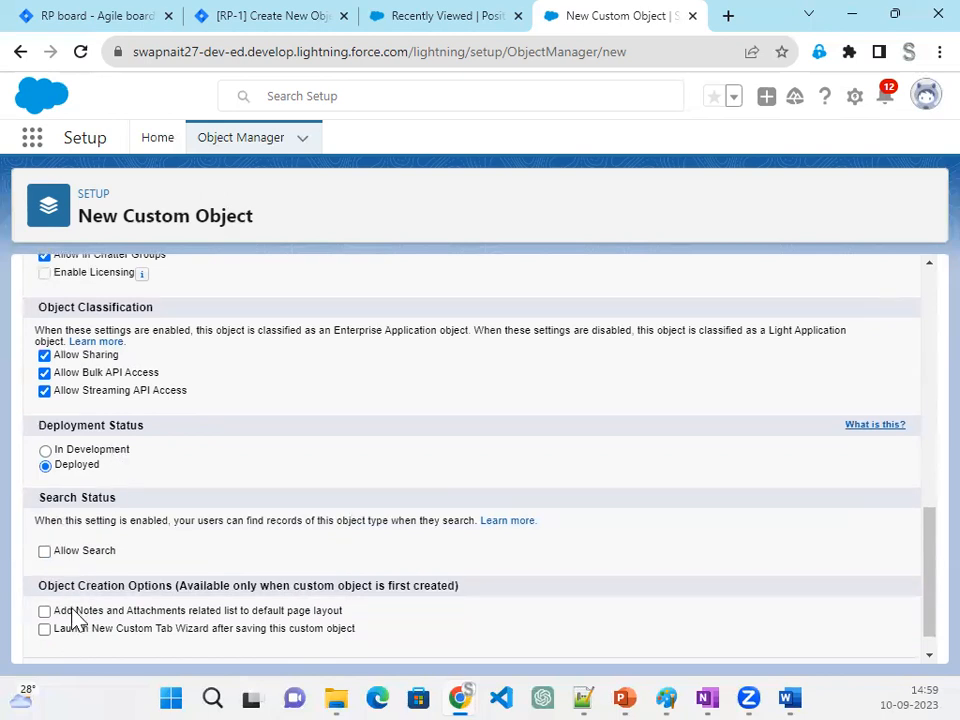
left_click(77, 630)
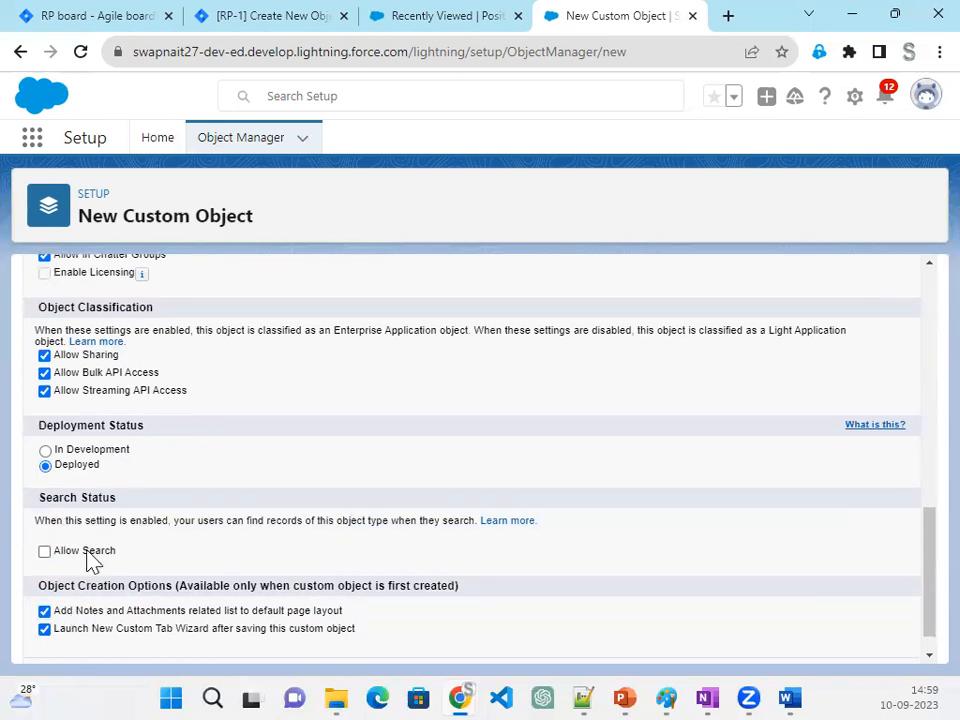
scroll(850, 645, "down", 1)
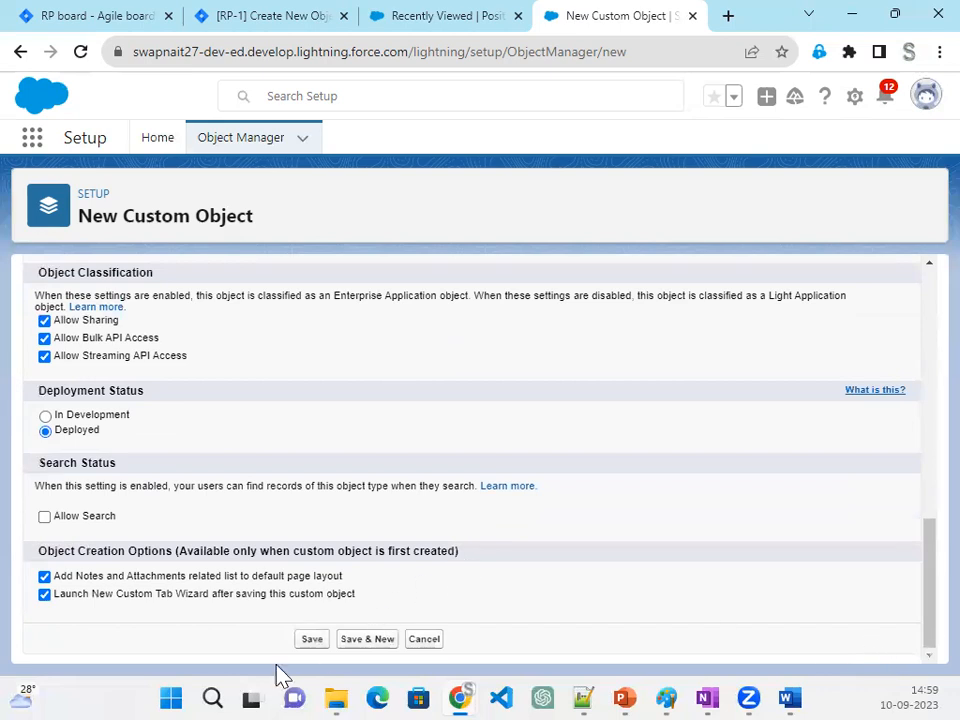
left_click(313, 640)
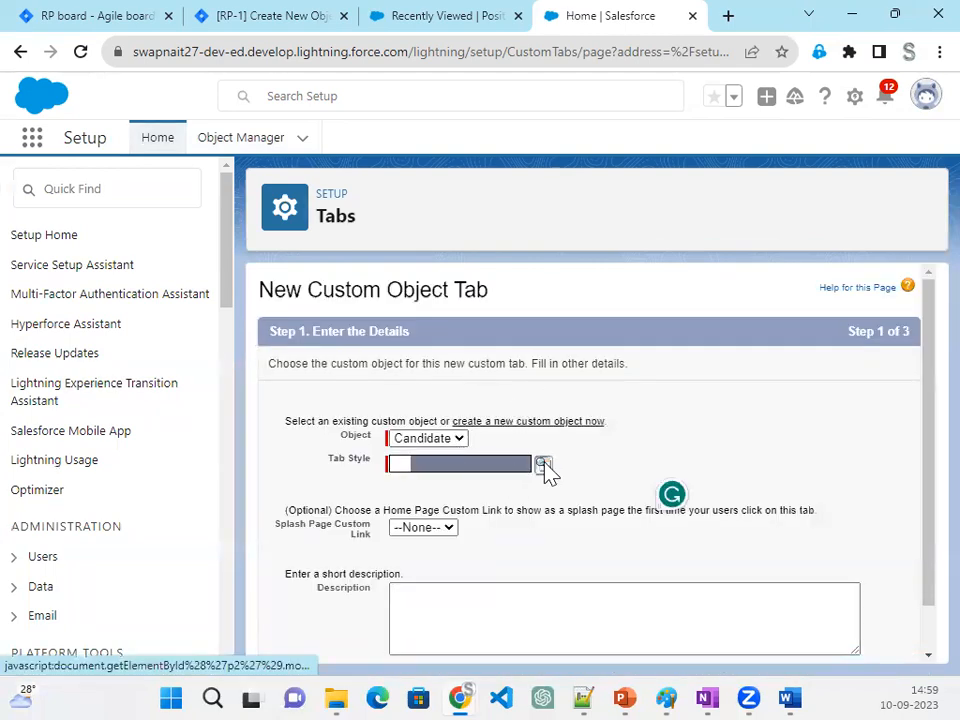
- Choose the People tab style for the new Candidate object tab and continue to the profile visibility settings
left_click(541, 466)
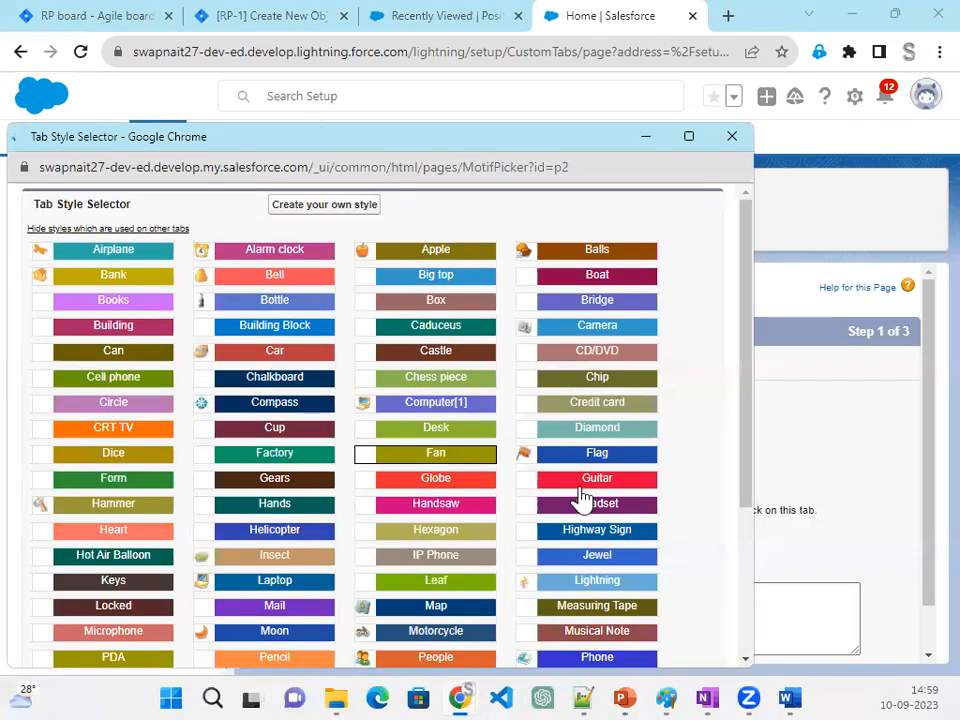
left_click(428, 660)
scroll(820, 620, "down", 1)
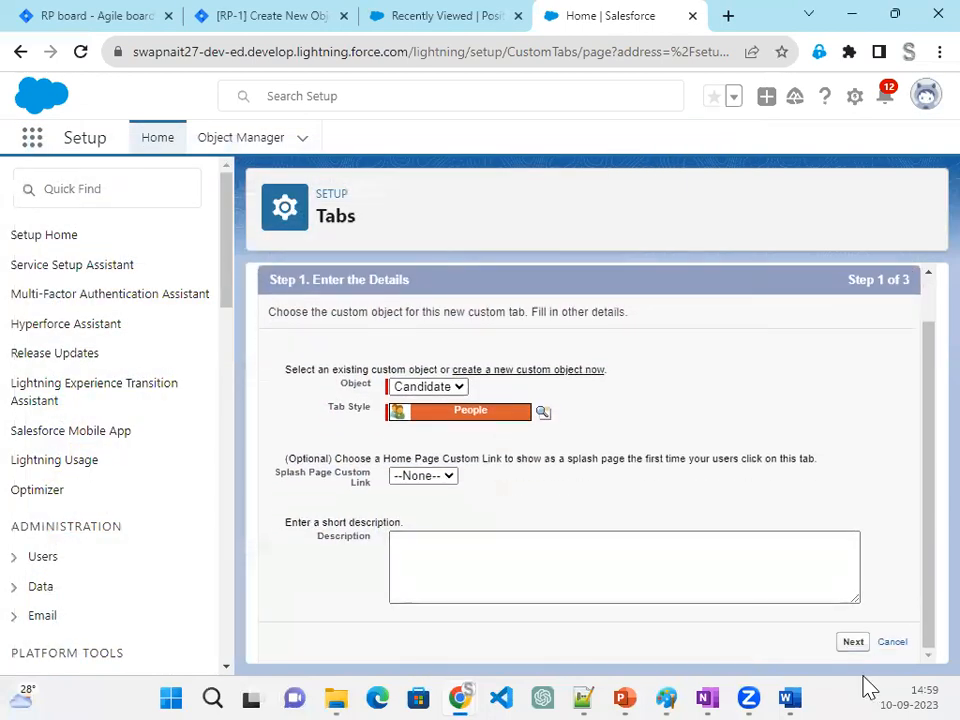
left_click(856, 643)
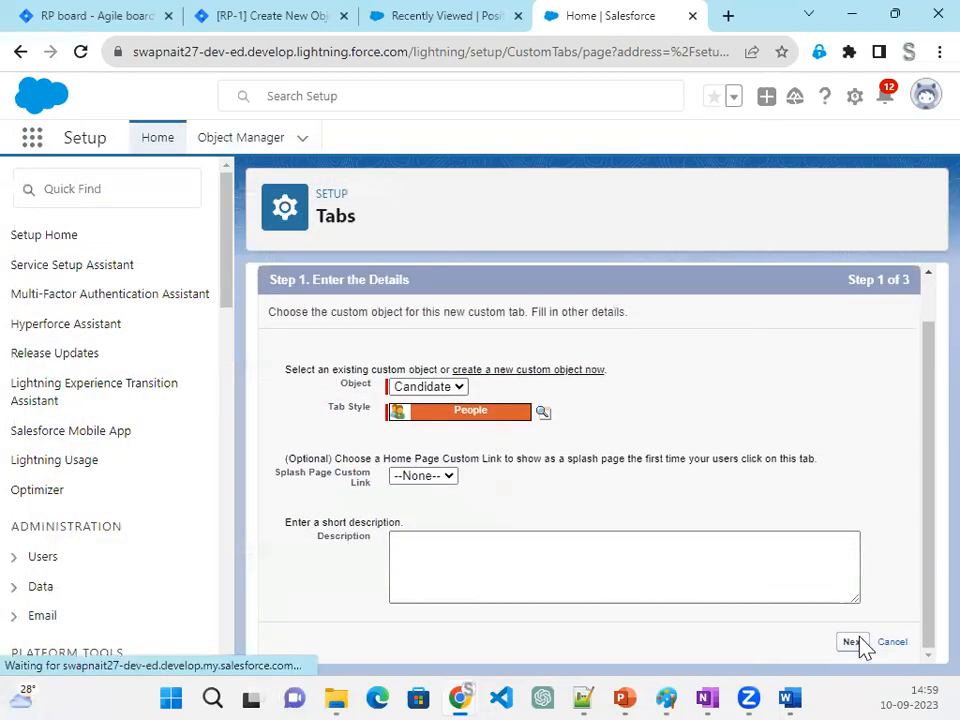
- Accept the default profile visibility and custom app selection for the Candidate tab and save it
scroll(826, 575, "down", 10)
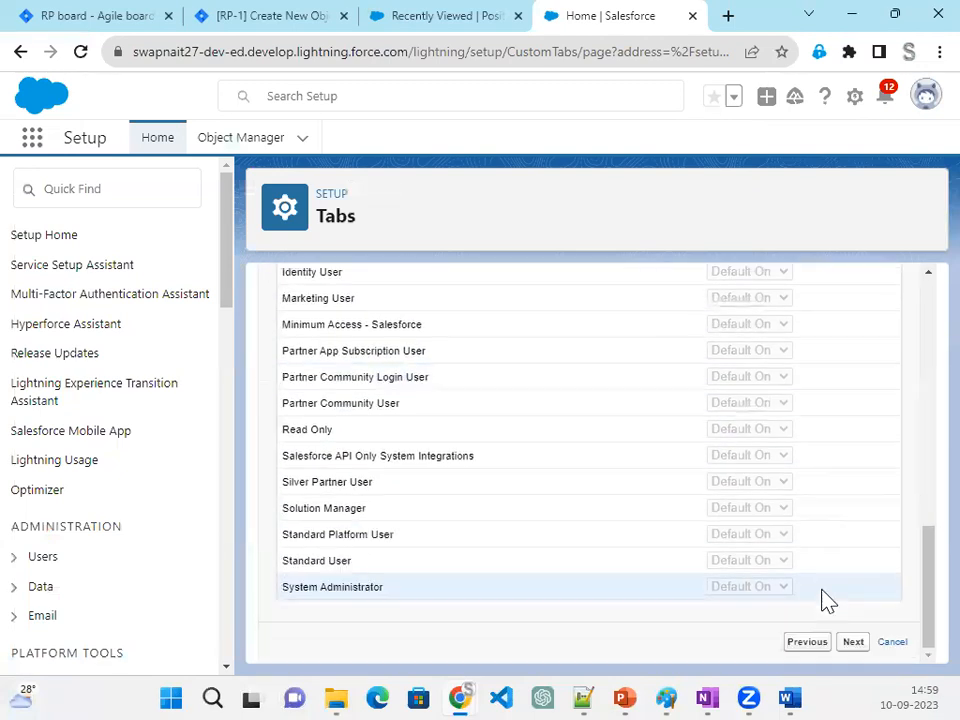
left_click(852, 643)
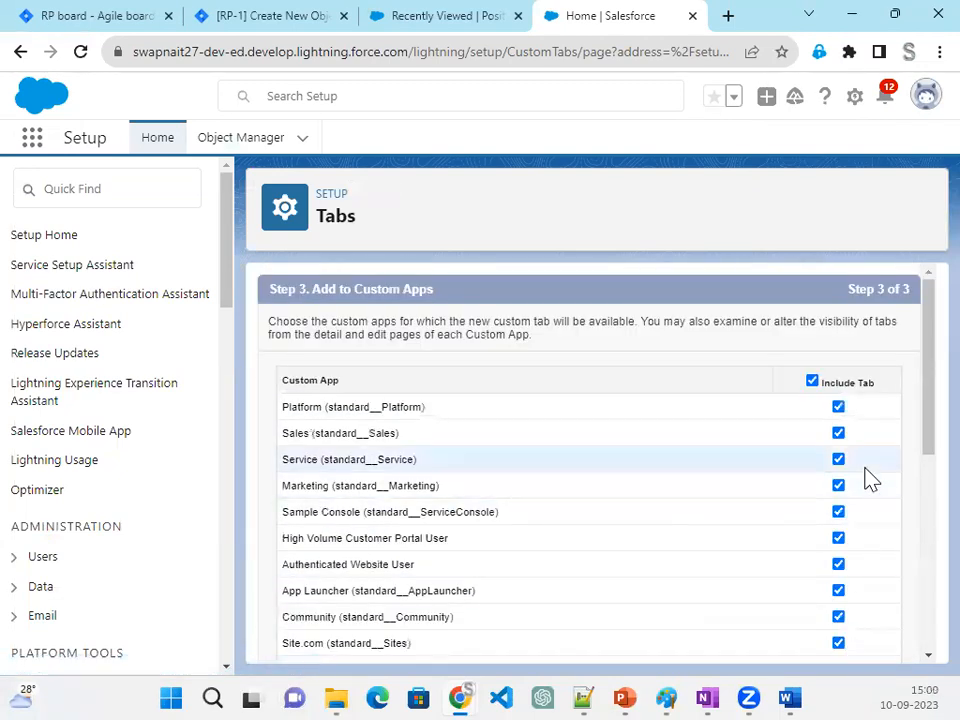
scroll(860, 520, "down", 10)
left_click(850, 645)
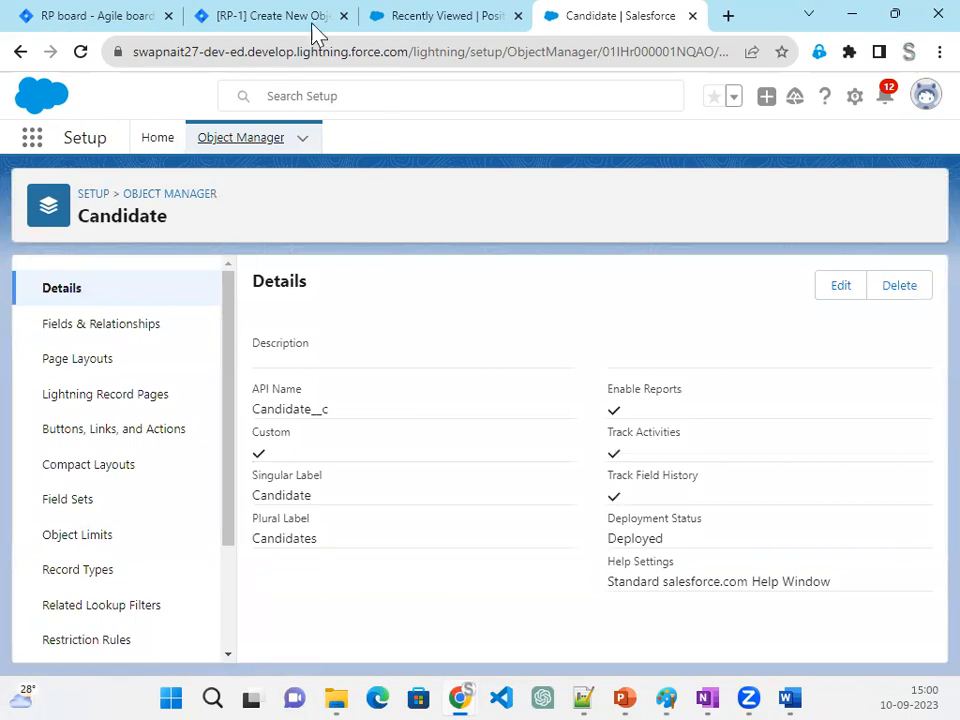
- Switch to Jira, reload issue RP-1 and review its status and requirements alongside the RP Sprint 1 board
left_click(266, 24)
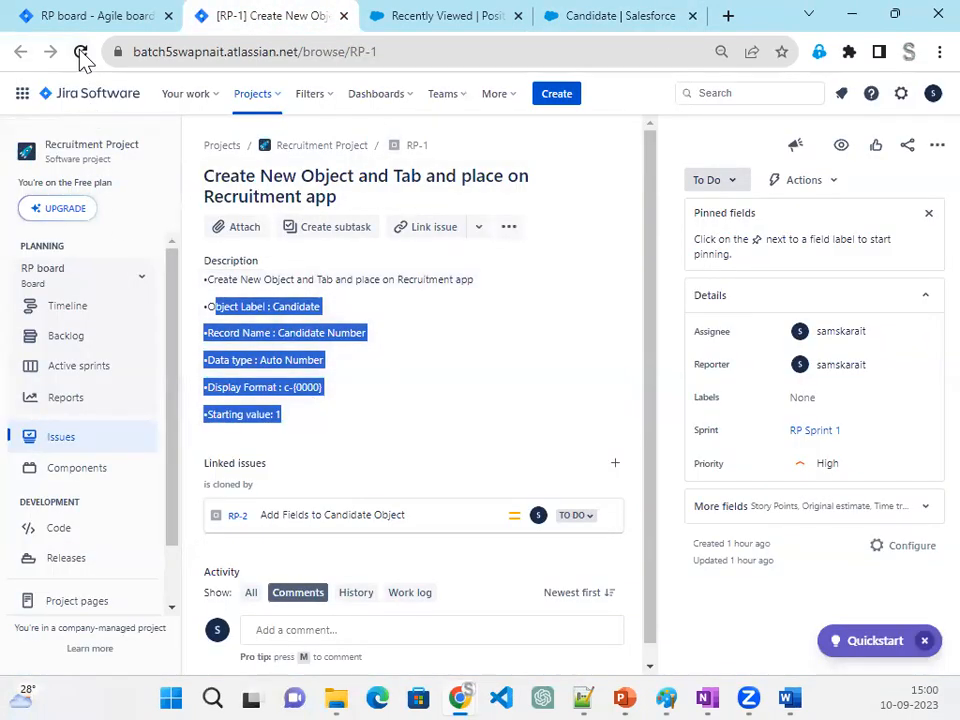
left_click(80, 52)
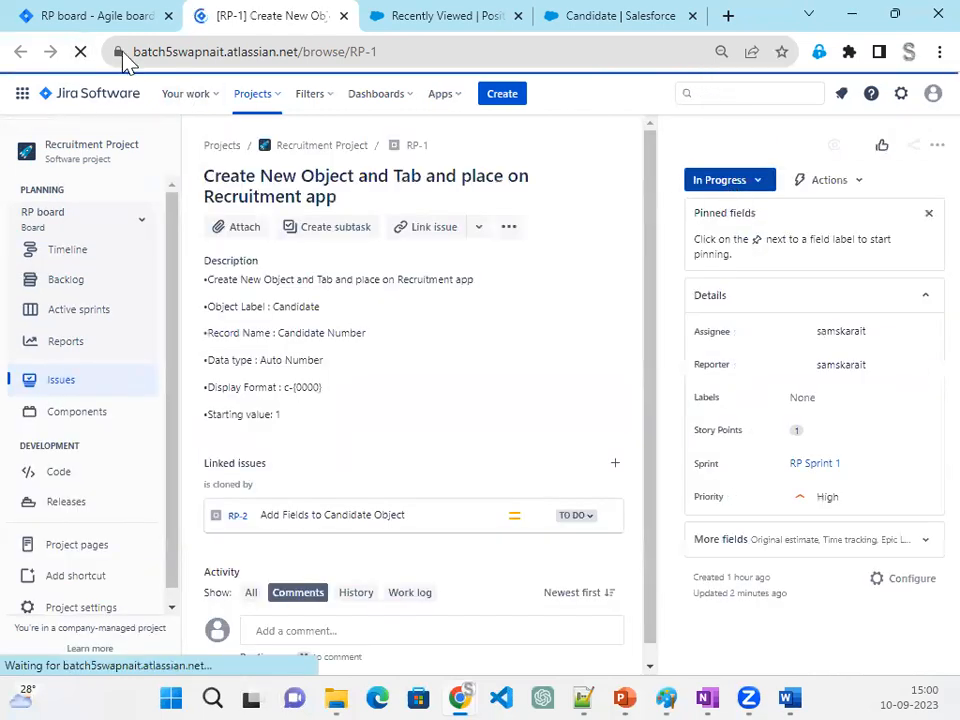
left_click(120, 18)
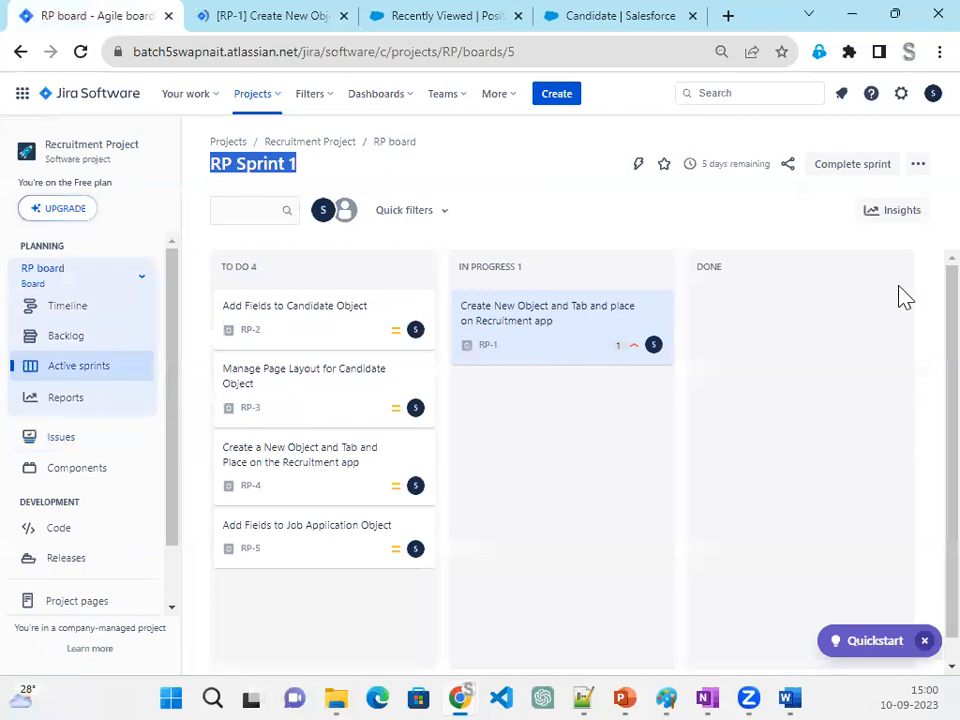
left_click(296, 15)
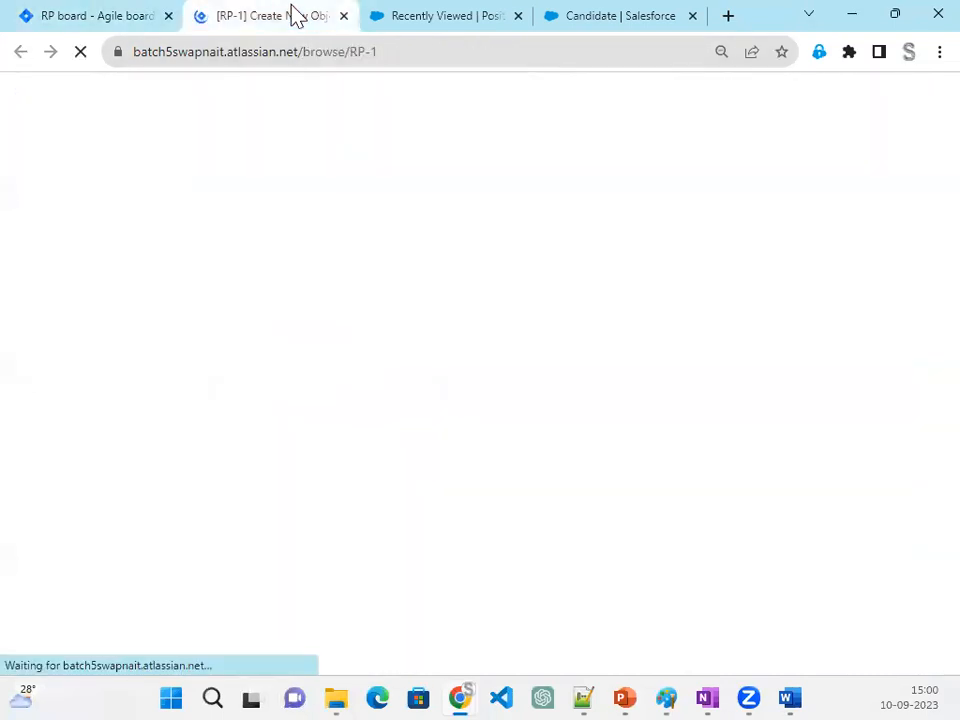
left_click(90, 20)
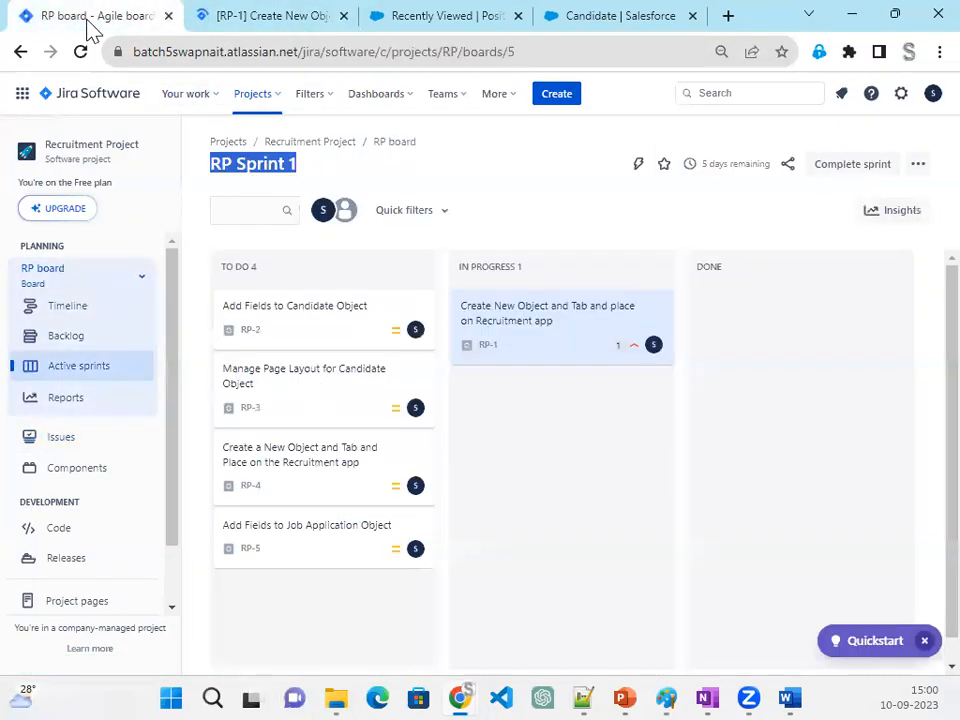
left_click(279, 22)
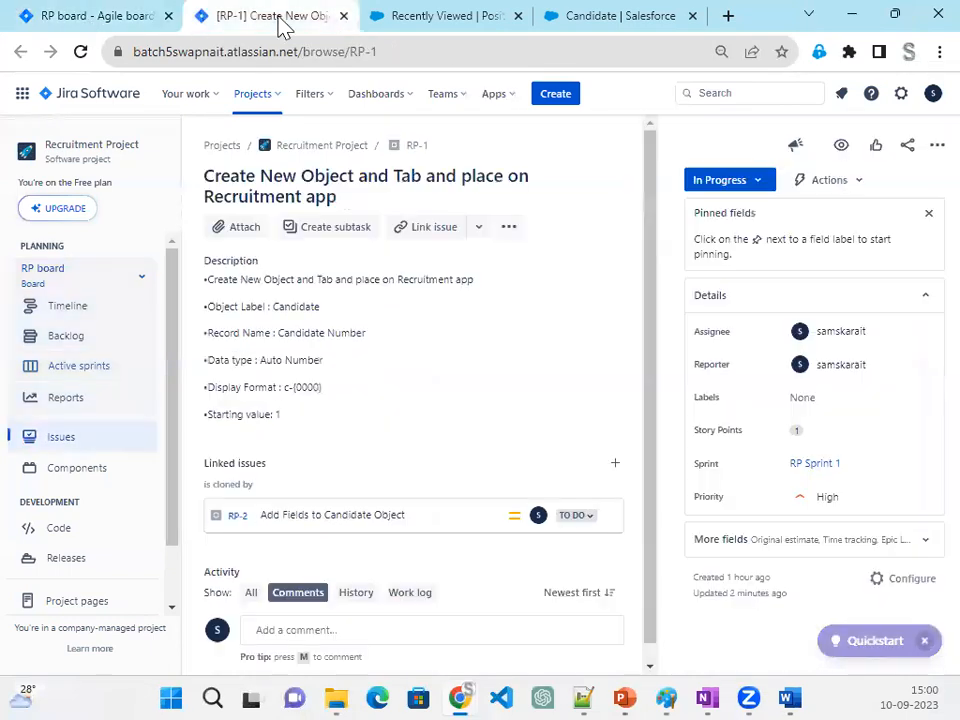
- Return to Salesforce, check the Candidate object's details and reload the Positions page in the Recruiter app
left_click(435, 22)
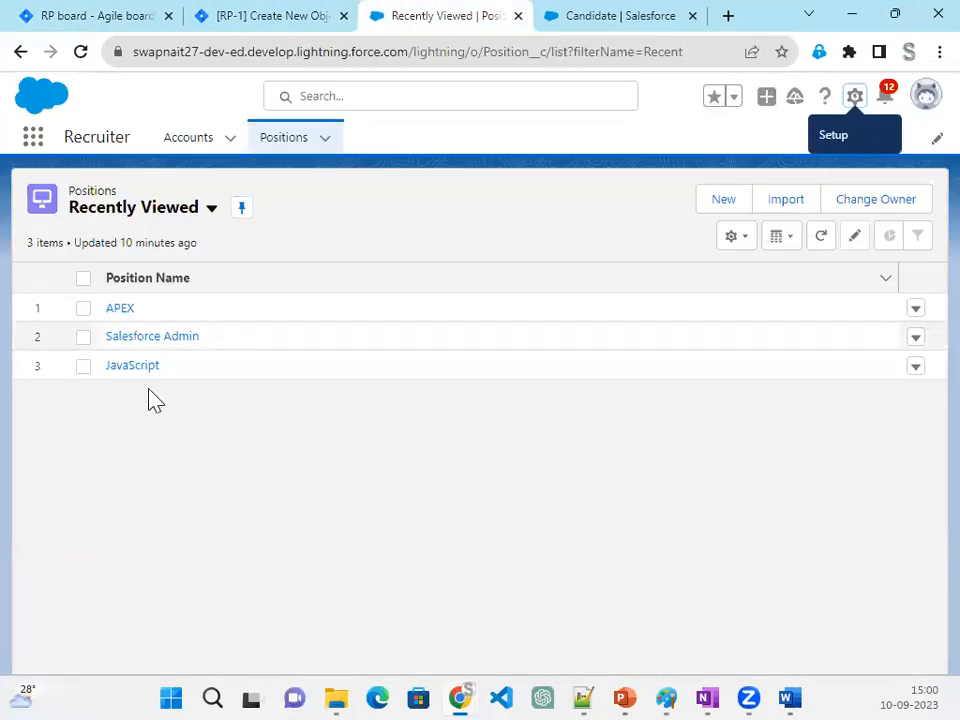
left_click(620, 28)
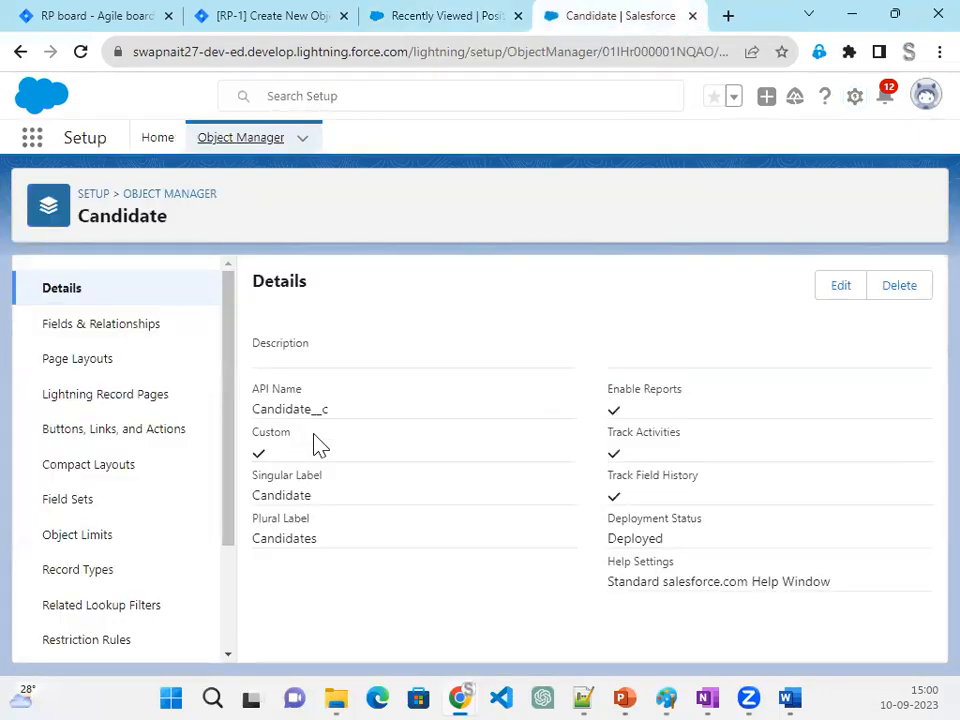
left_click(429, 21)
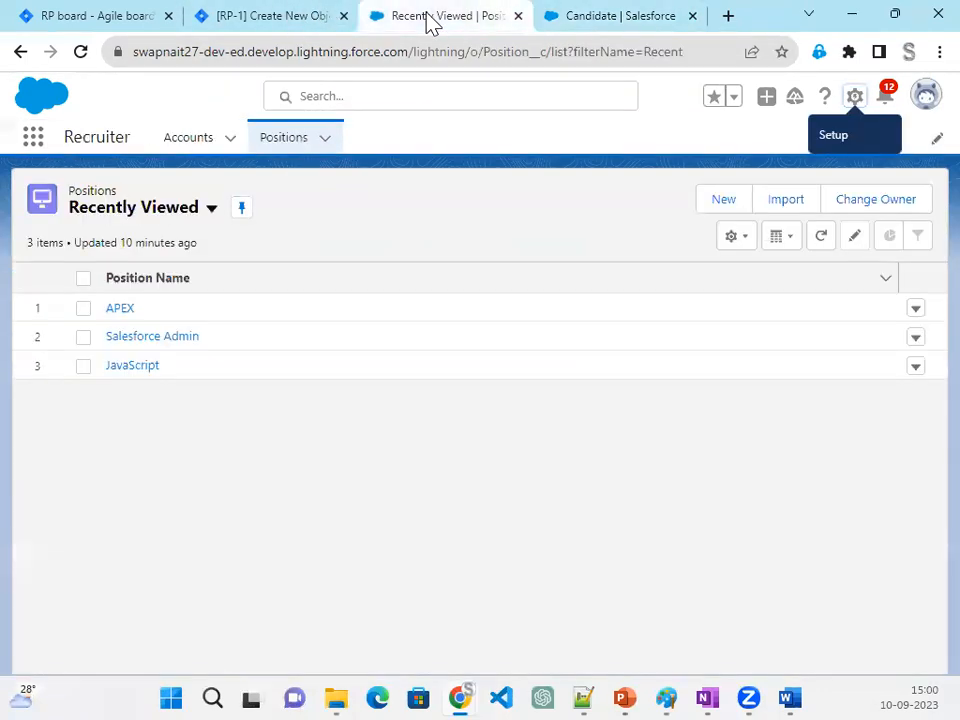
left_click(81, 53)
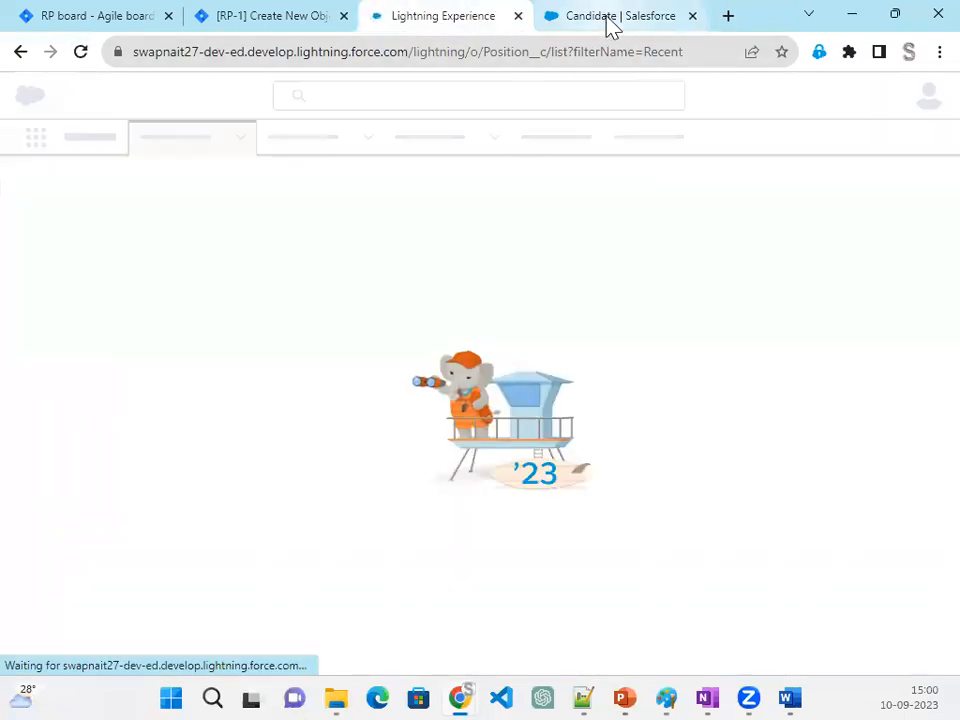
- Move issue RP-1 from In Progress to Done on the RP Sprint 1 board in Jira
left_click(139, 21)
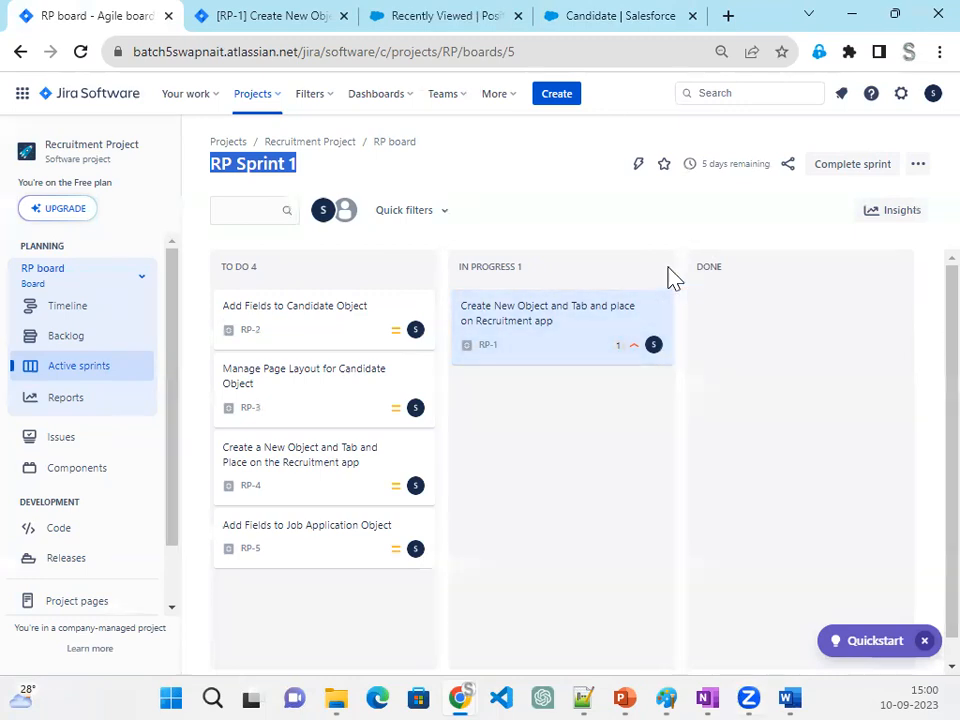
mouse_move(760, 686)
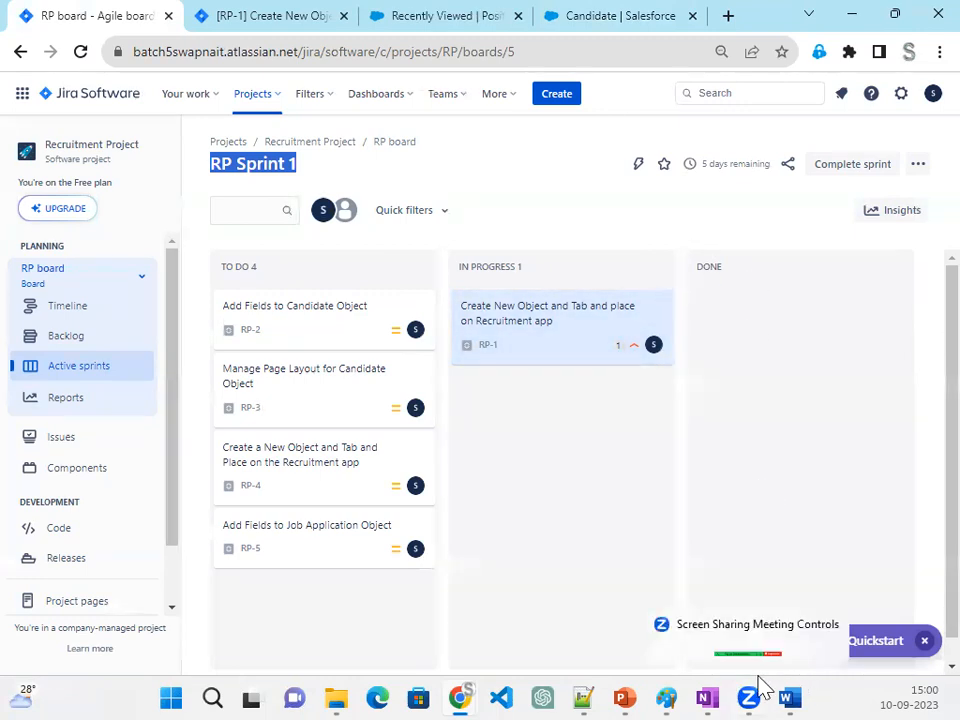
left_click_drag(529, 332, 771, 326)
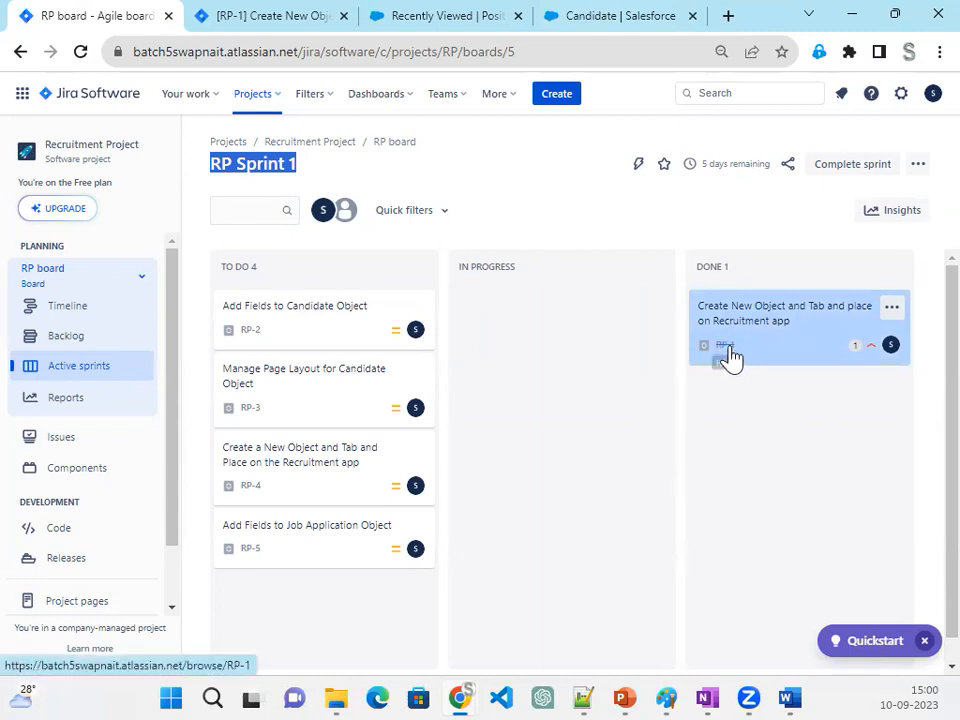
- Open issue RP-2 in its own browser tab, close the RP-1 tab, and review the required Candidate fields and data types
left_click(321, 333)
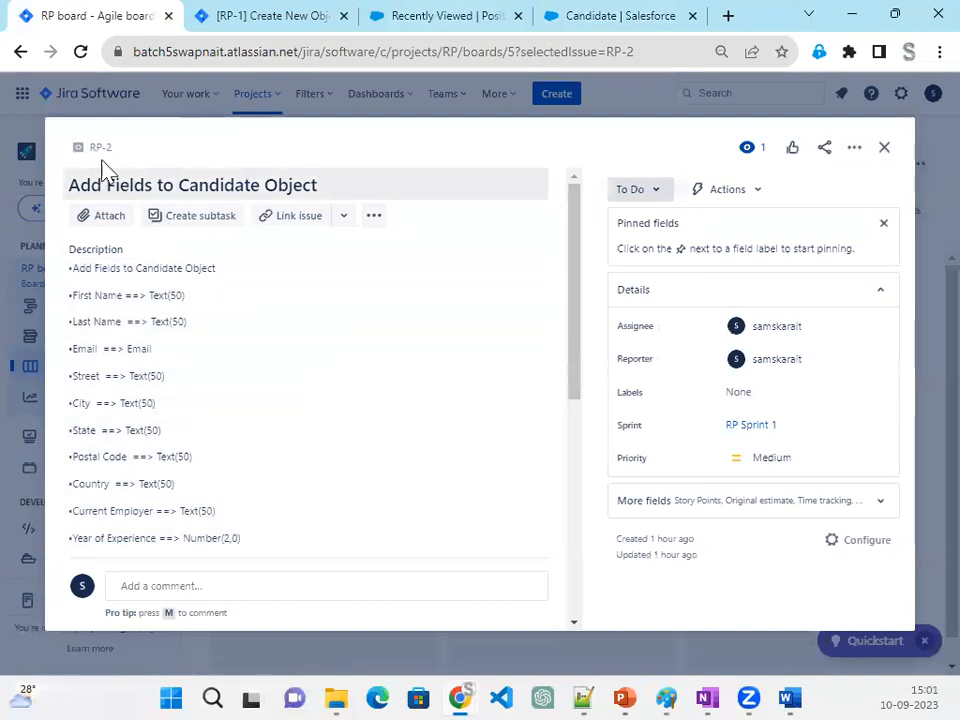
right_click(95, 150)
left_click(163, 175)
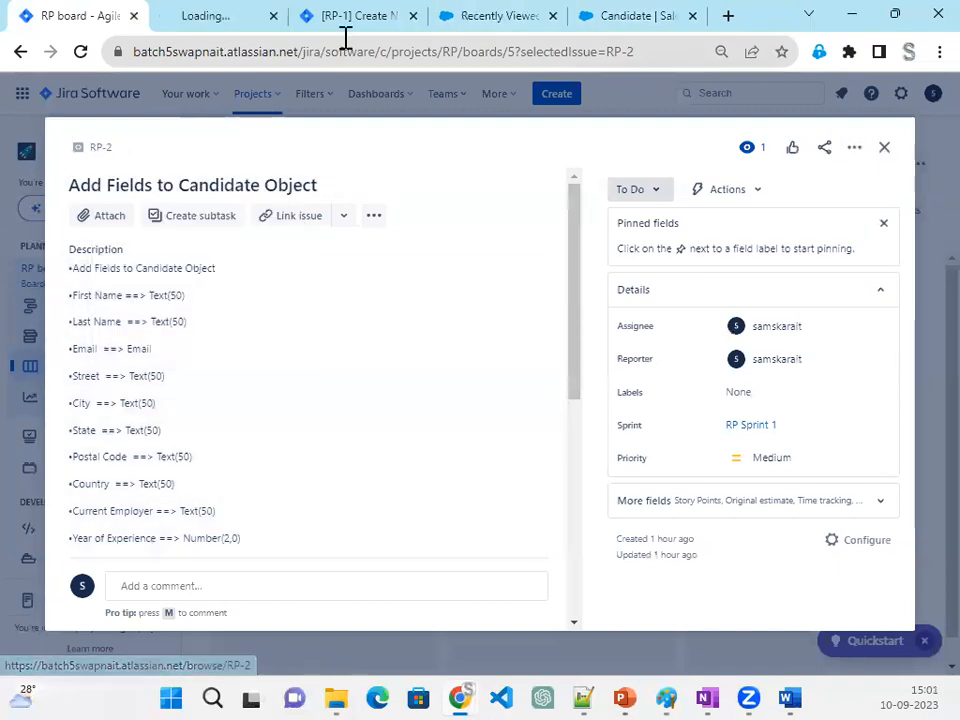
left_click(413, 16)
left_click(212, 16)
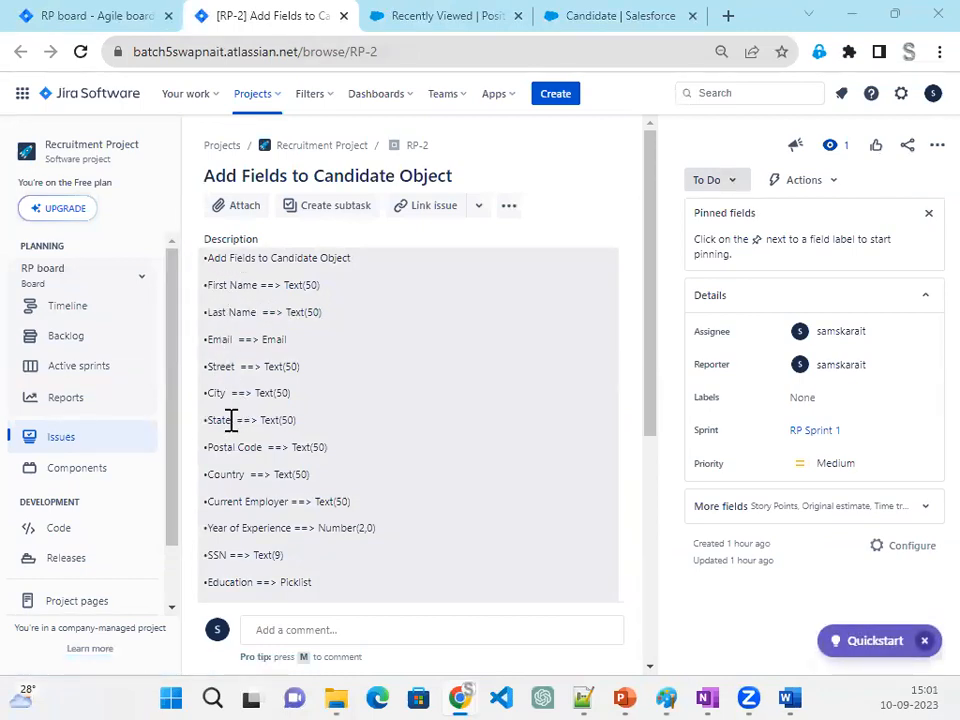
scroll(231, 420, "down", 1)
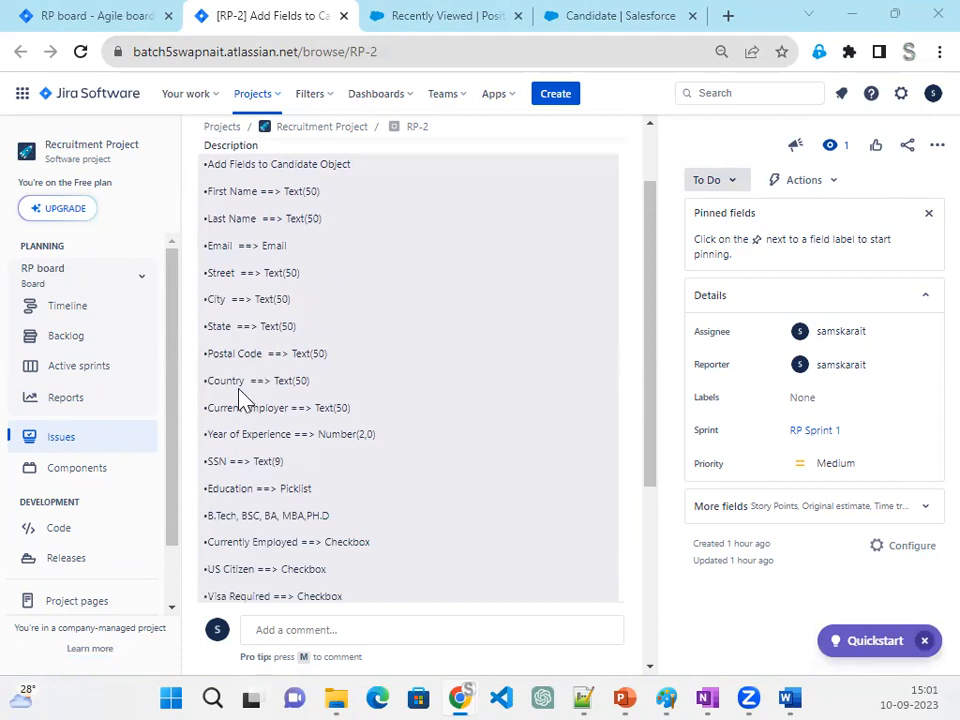
scroll(286, 414, "down", 1)
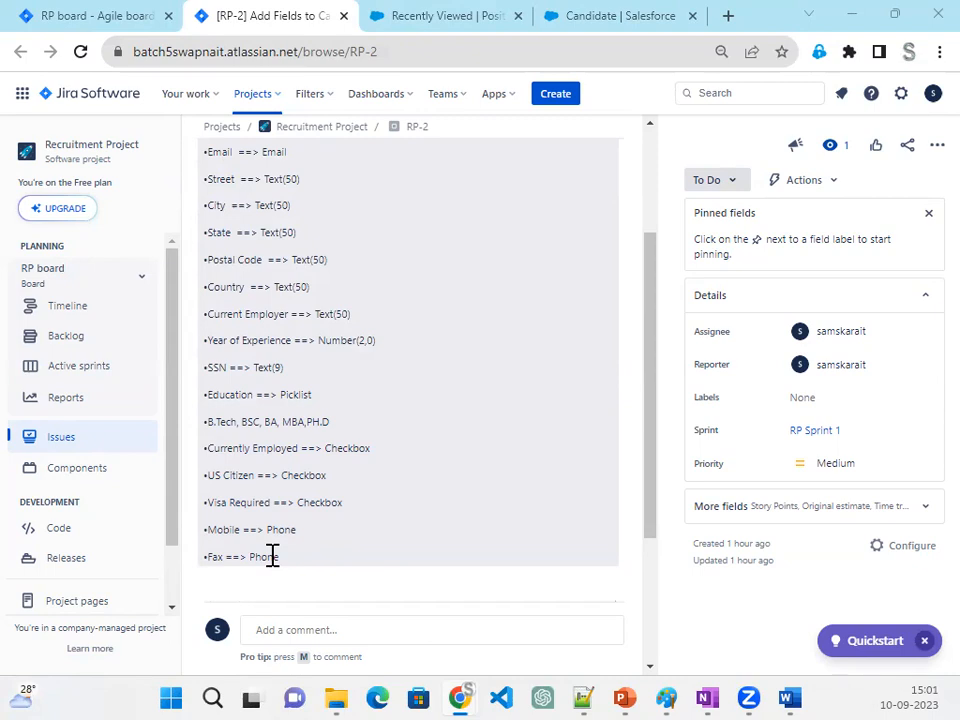
scroll(274, 556, "up", 3)
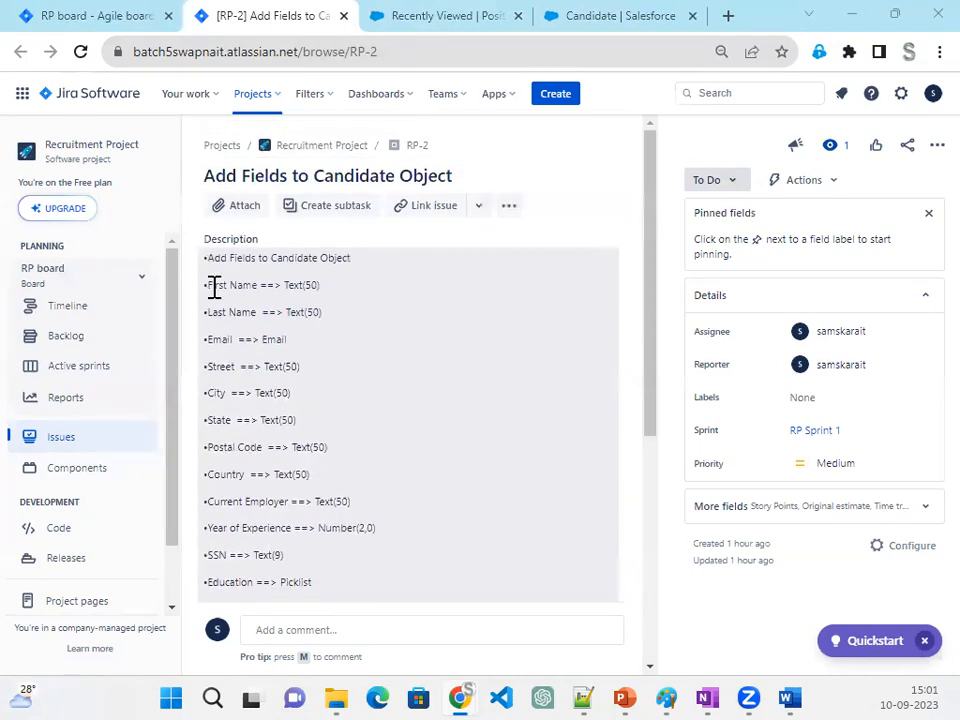
- Close the RP-2 details on the sprint board and move issue RP-2 to In Progress
left_click(94, 22)
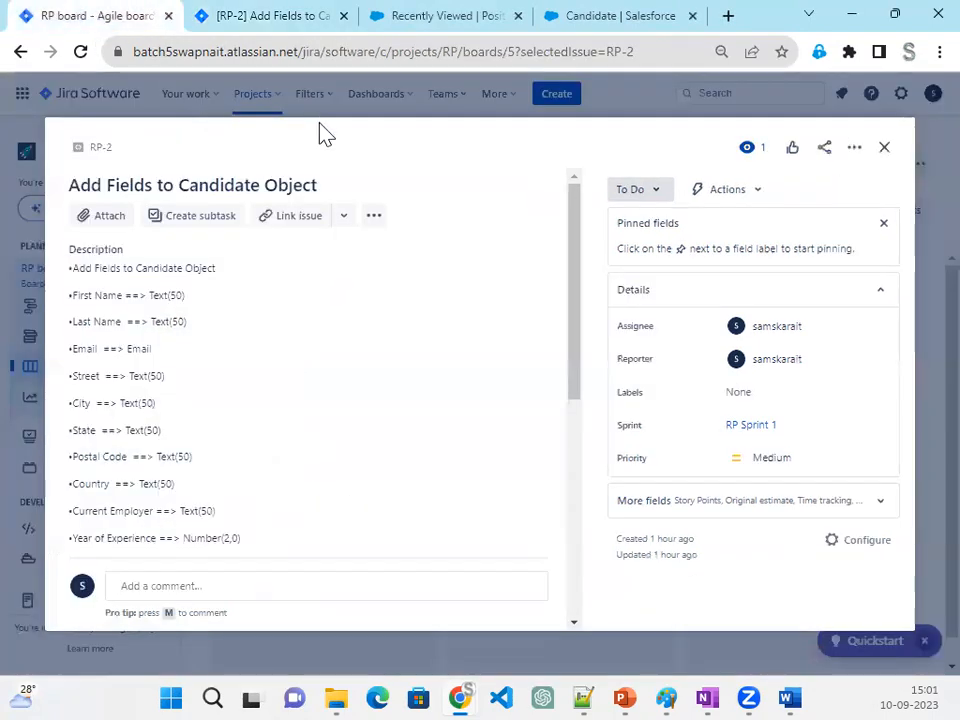
left_click(884, 148)
left_click_drag(283, 328, 561, 324)
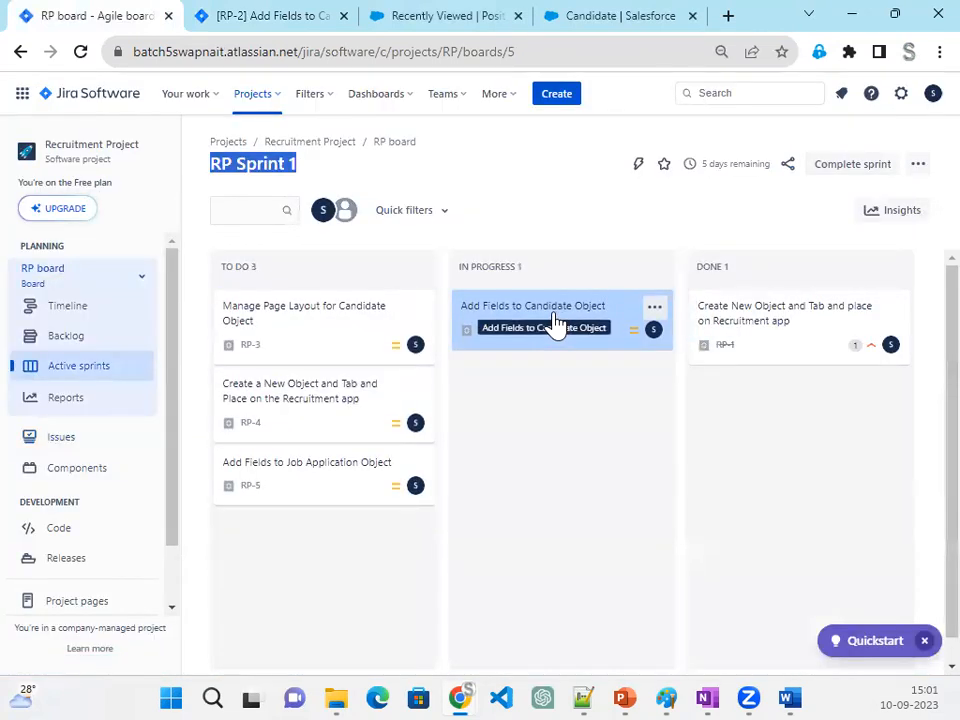
- Return to the Candidate object in Salesforce Setup and start a new custom field under Fields & Relationships
left_click(259, 24)
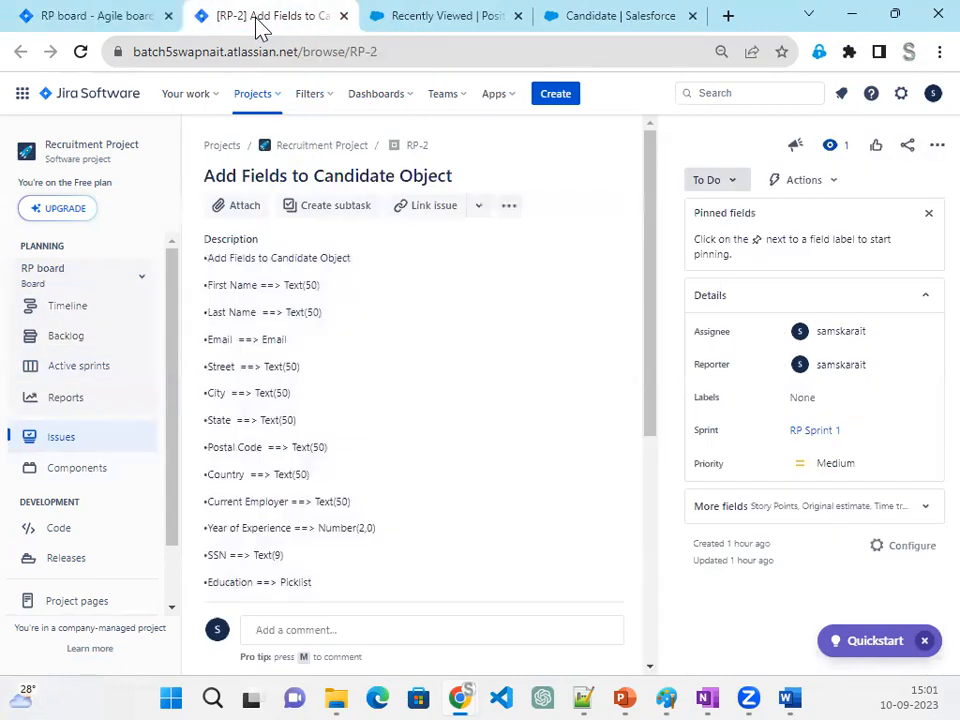
left_click(450, 17)
left_click(572, 15)
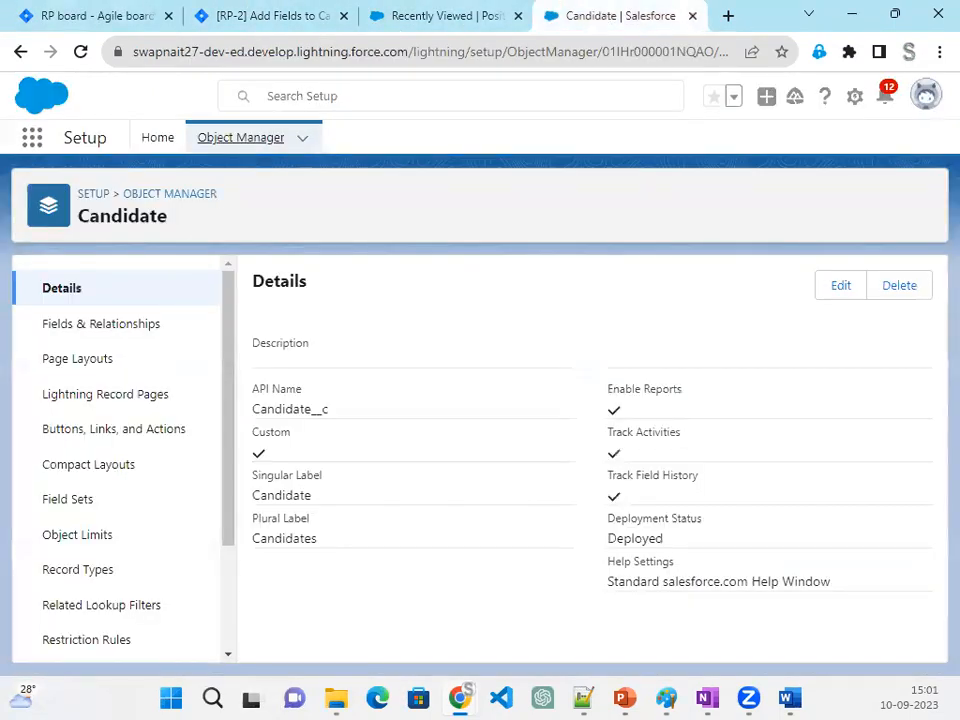
left_click(116, 336)
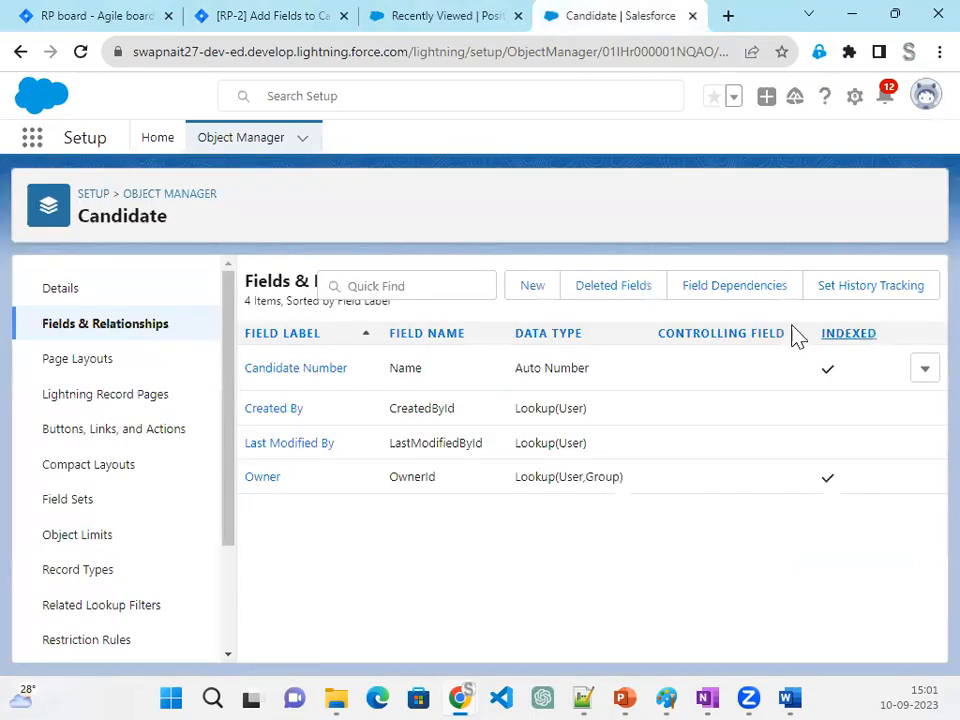
left_click(533, 287)
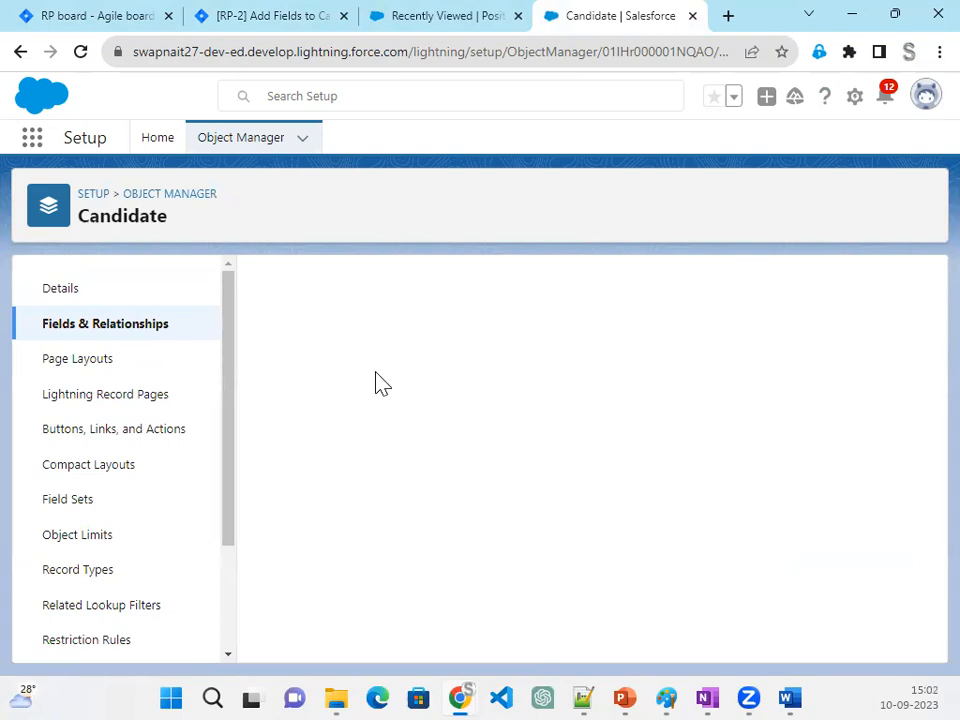
- Define the new custom field on Candidate as a Text field labelled First Name with a length of 50
scroll(438, 570, "down", 7)
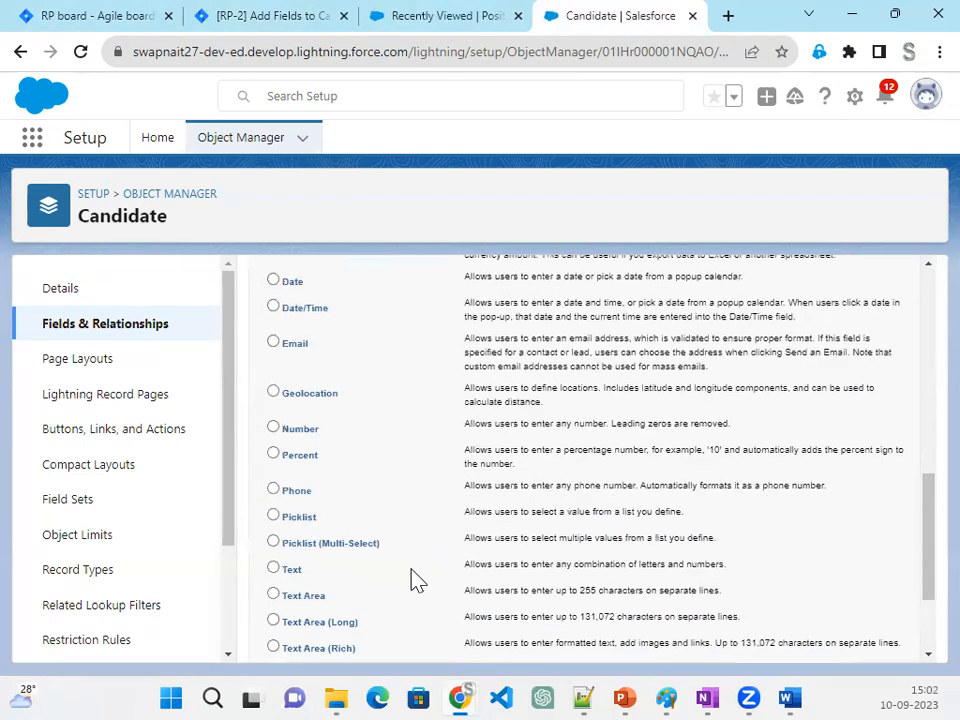
left_click(292, 570)
scroll(733, 566, "down", 3)
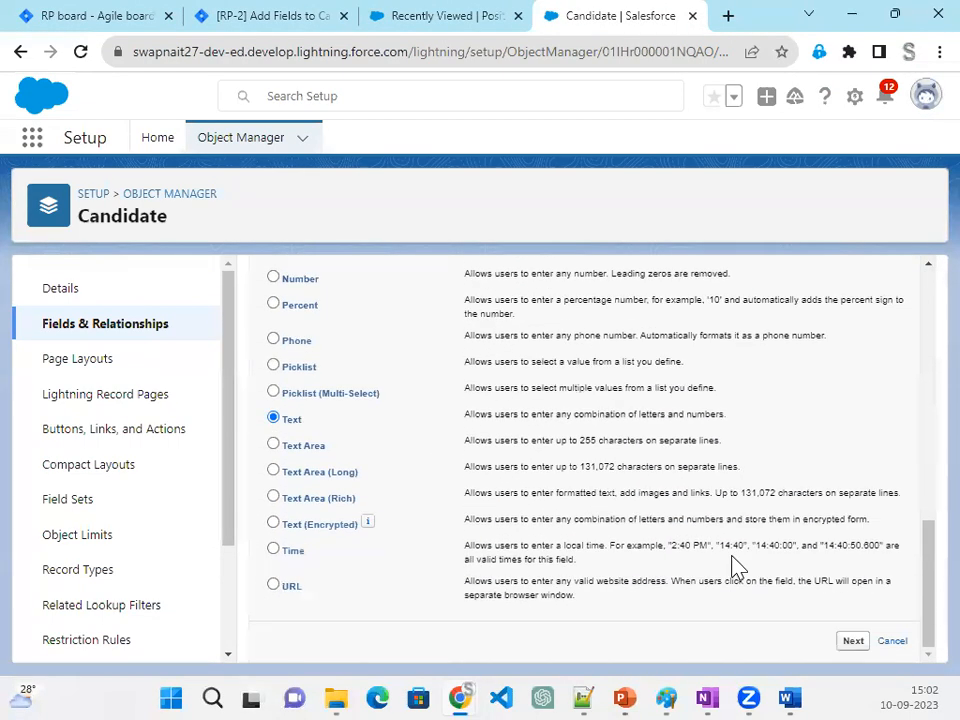
left_click(853, 643)
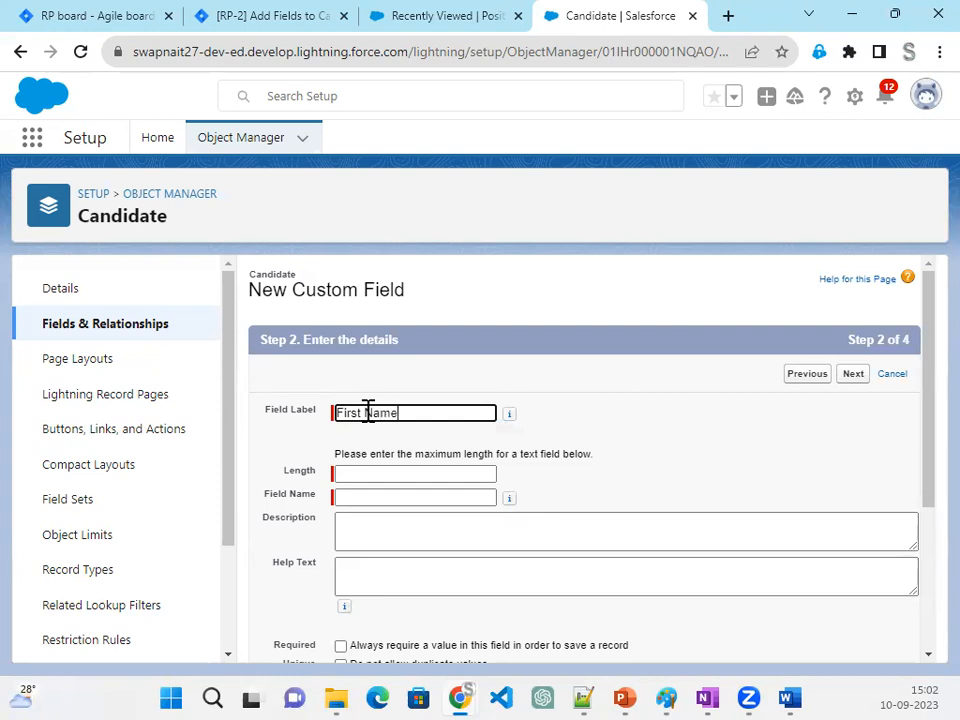
type("First Name")
key("Tab")
left_click(360, 471)
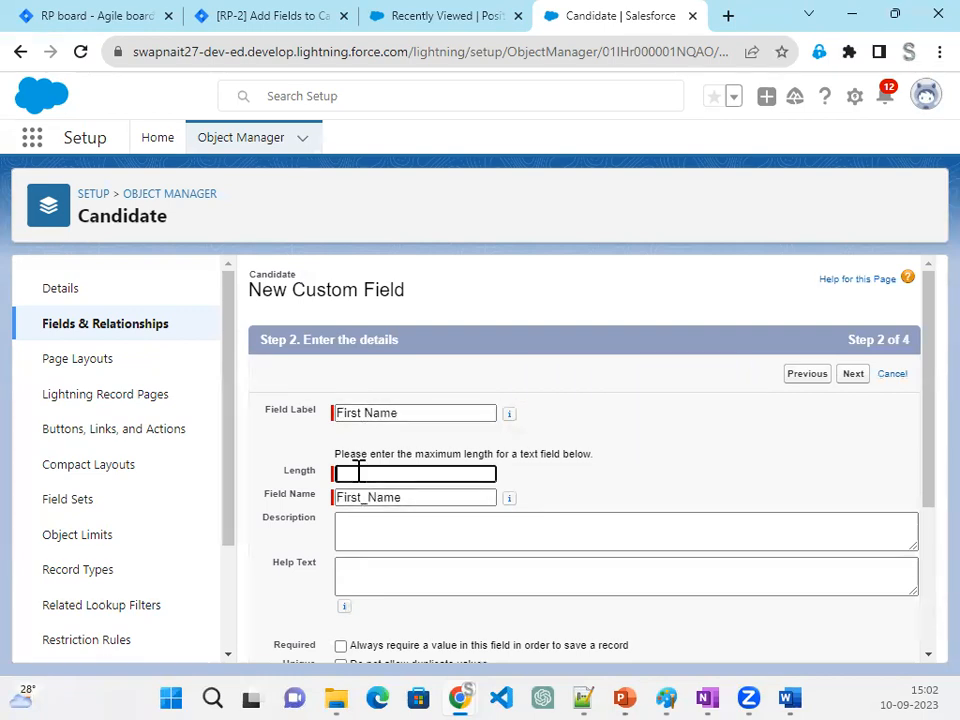
key("Tab")
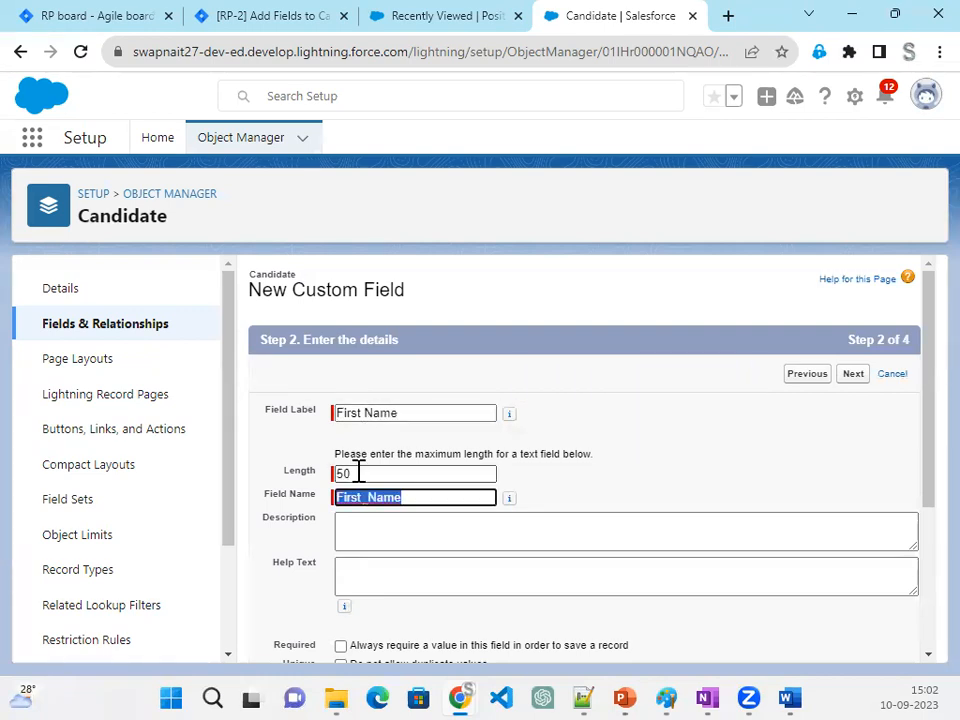
left_click(709, 468)
- Save the First Name field with default field-level security and the Candidate Layout, and start another new field
scroll(712, 470, "down", 1)
scroll(712, 470, "down", 3)
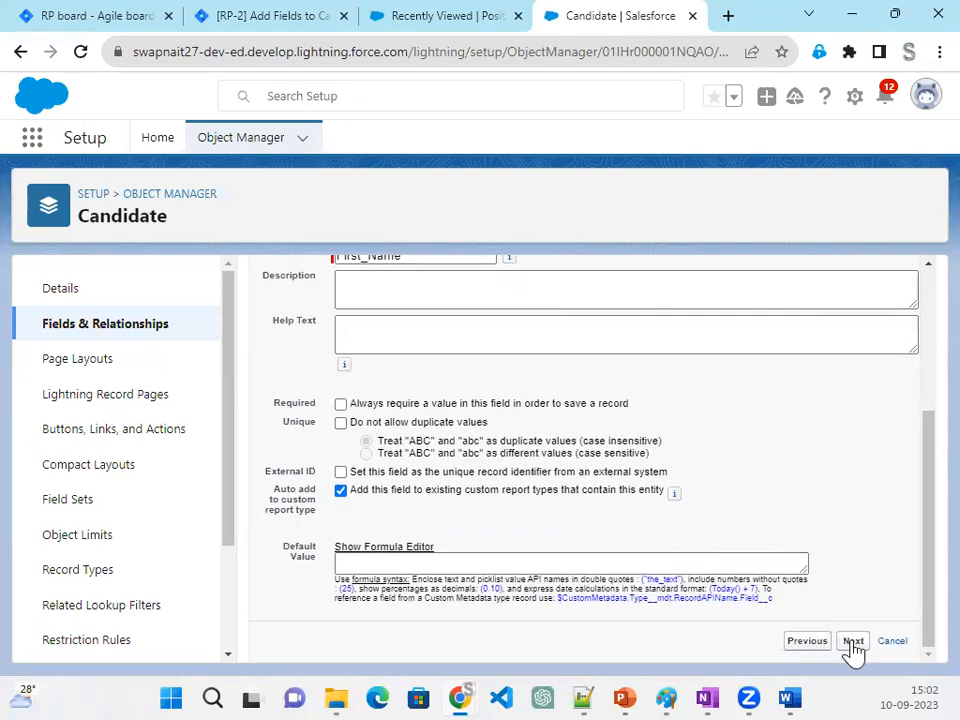
left_click(853, 645)
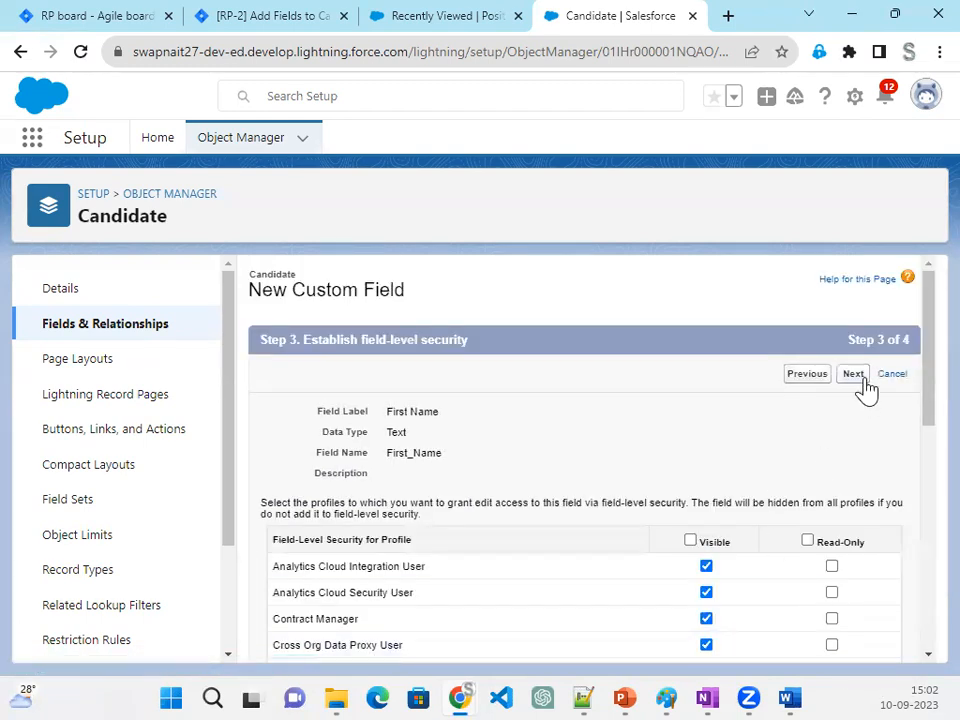
left_click(863, 382)
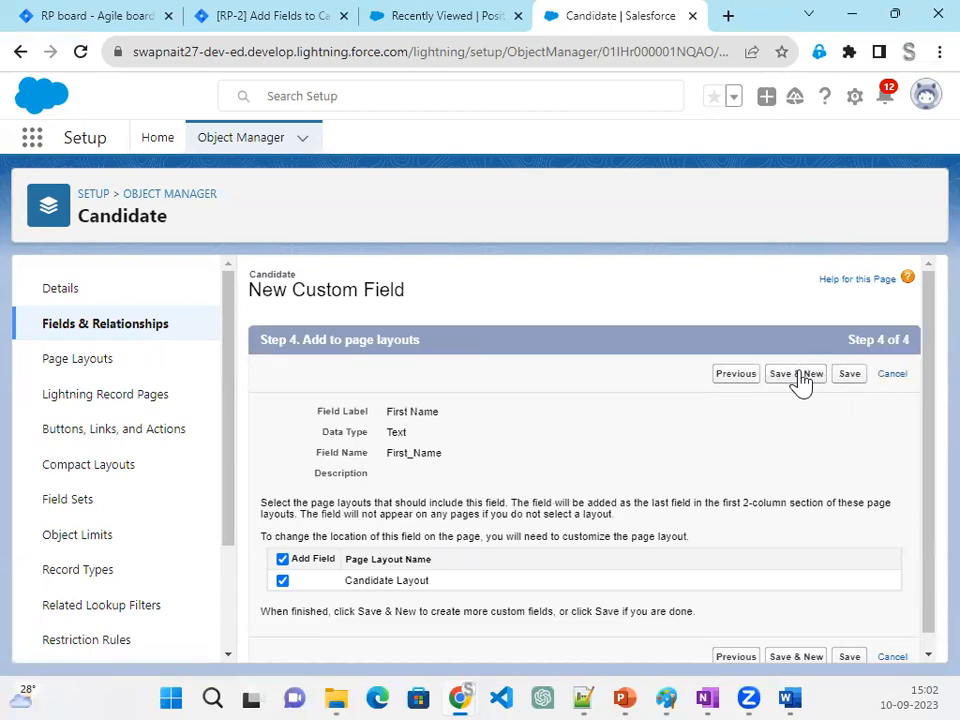
left_click(800, 380)
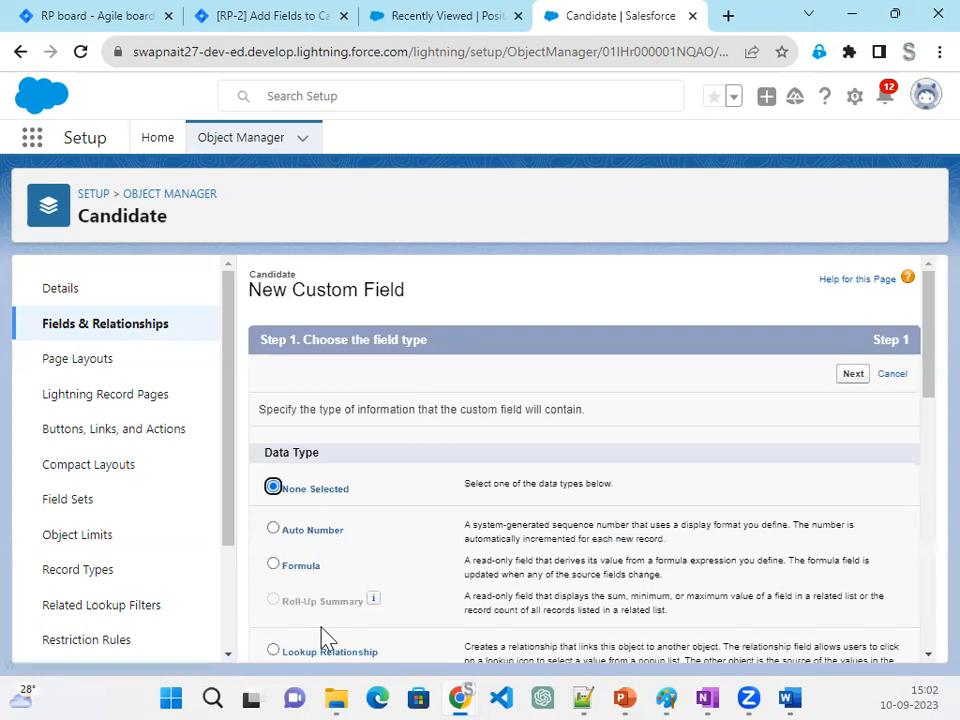
- Define the new custom field as a Text field labelled Last Name with a length of 50
scroll(325, 638, "down", 10)
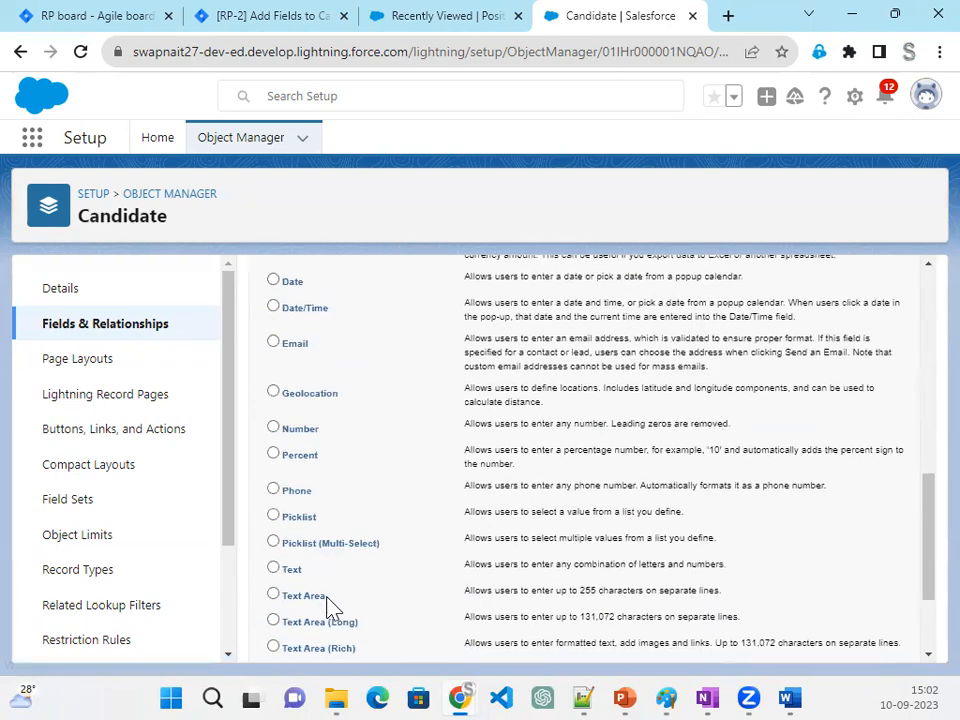
scroll(330, 600, "down", 2)
left_click(300, 478)
scroll(822, 565, "down", 1)
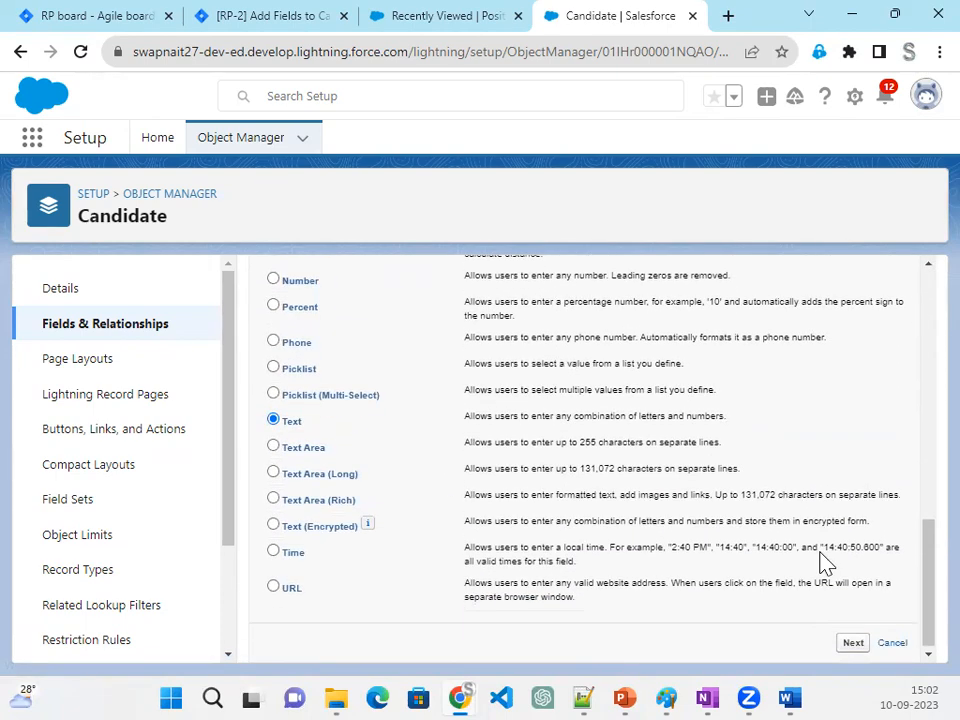
left_click(853, 643)
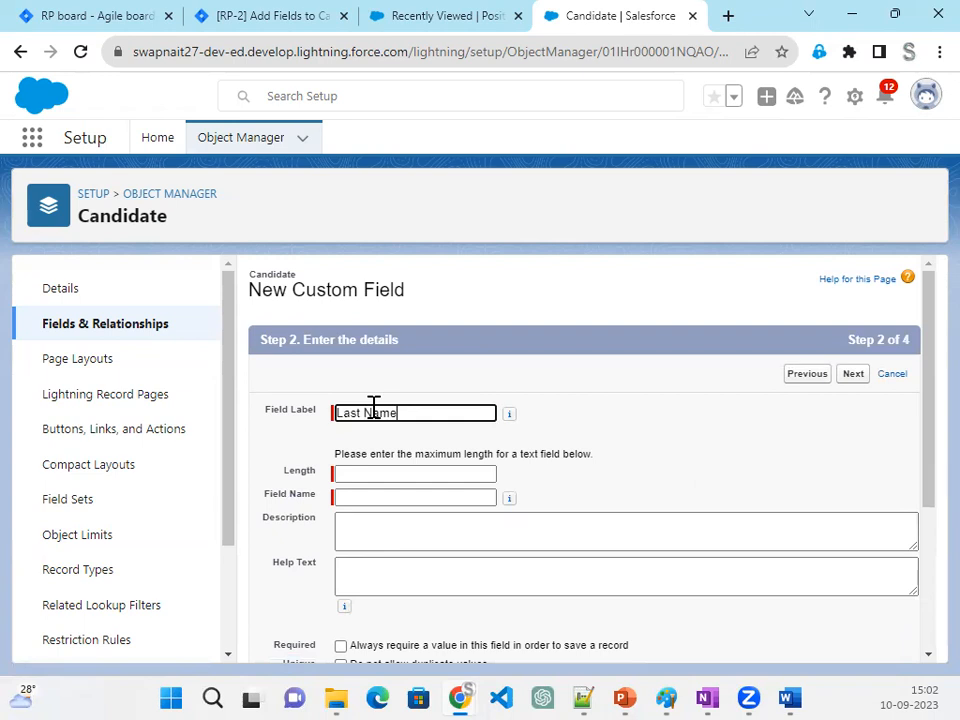
key("Tab")
left_click(401, 477)
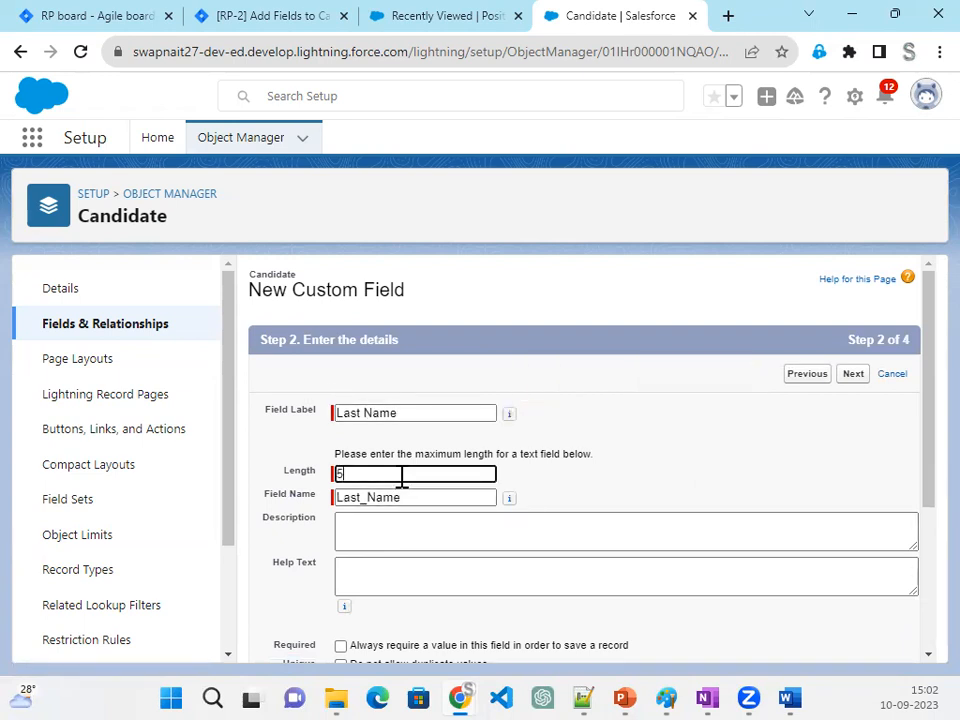
left_click(743, 448)
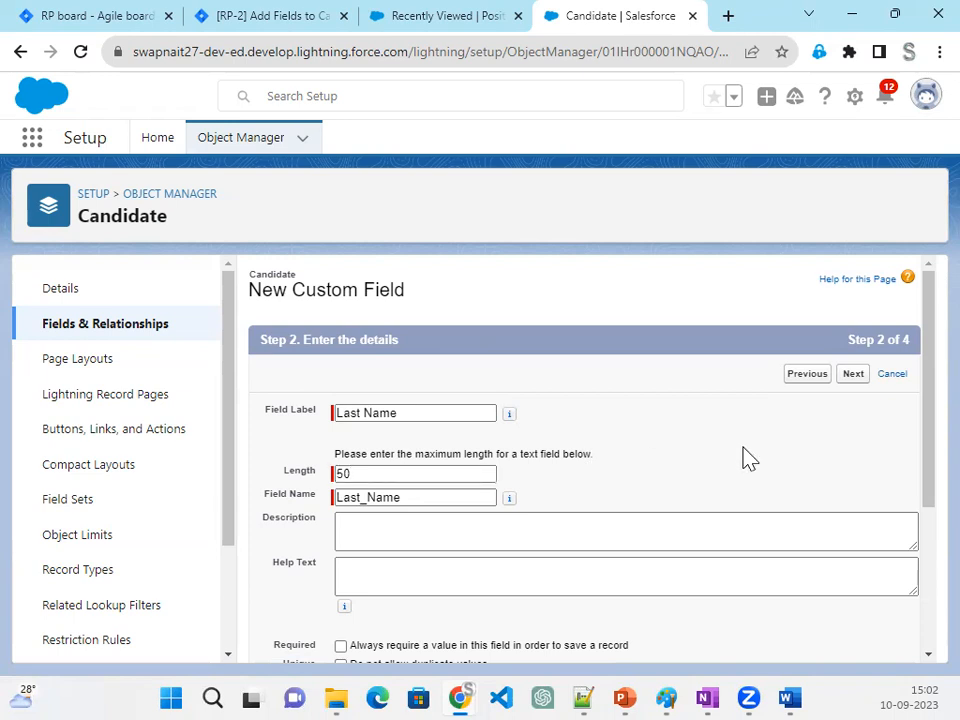
- Save the Last Name field with default field-level security and page layout, and start another new field
left_click(853, 375)
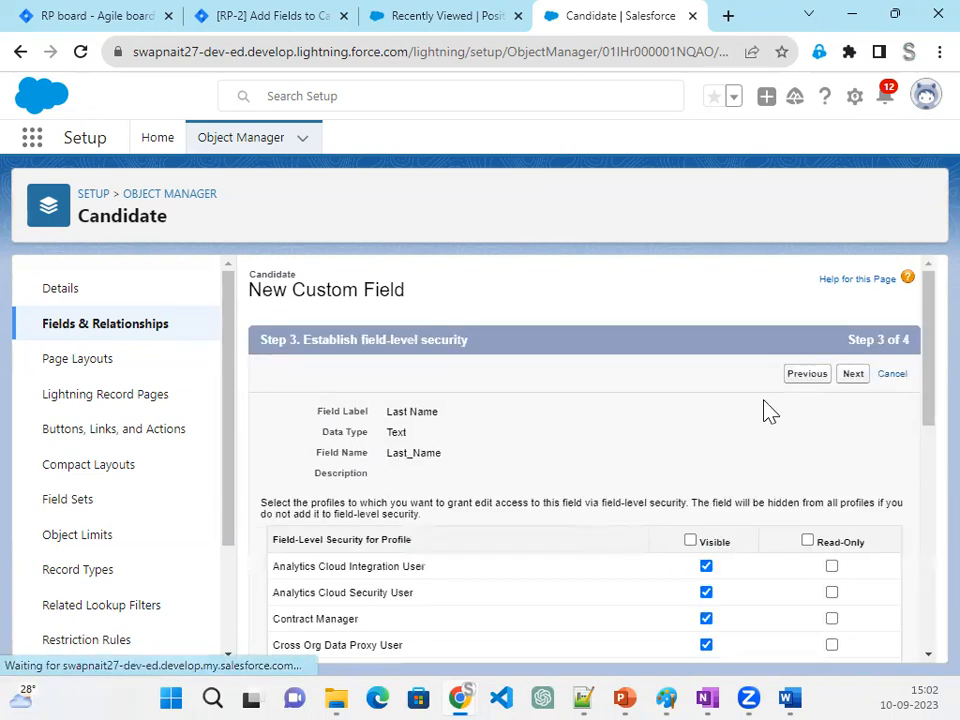
left_click(855, 384)
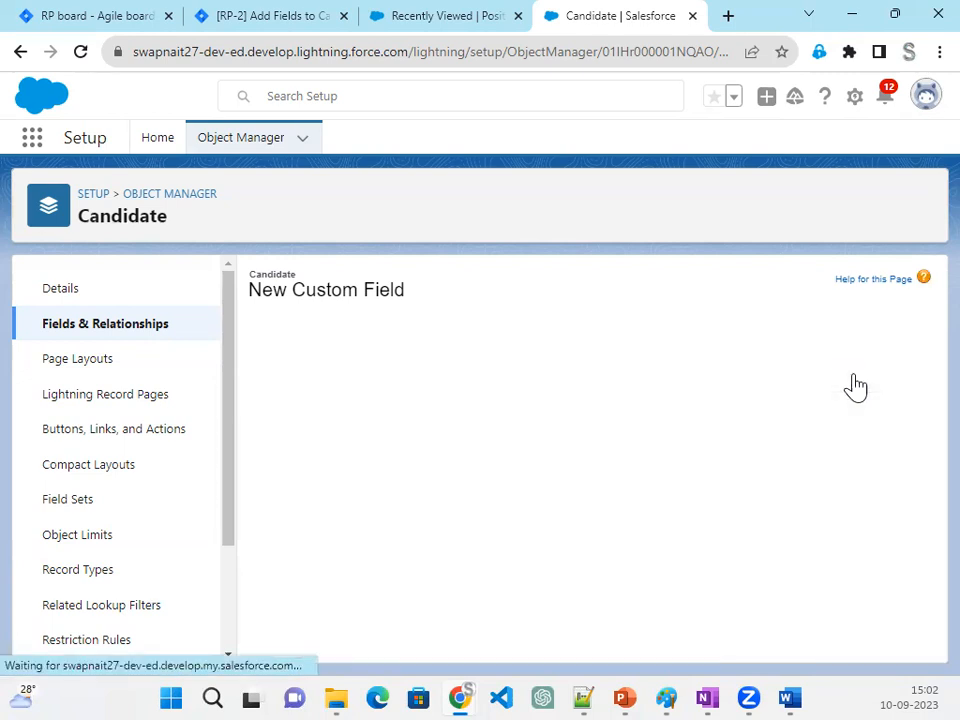
left_click(771, 380)
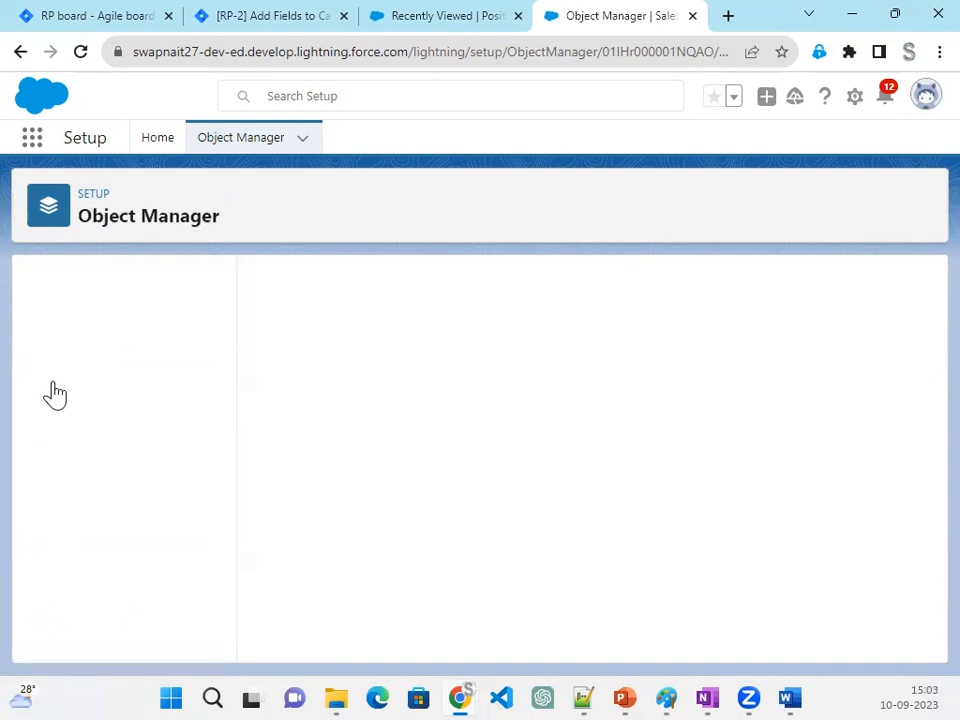
- Define the new custom field with the Email data type and the label Email
scroll(388, 535, "down", 3)
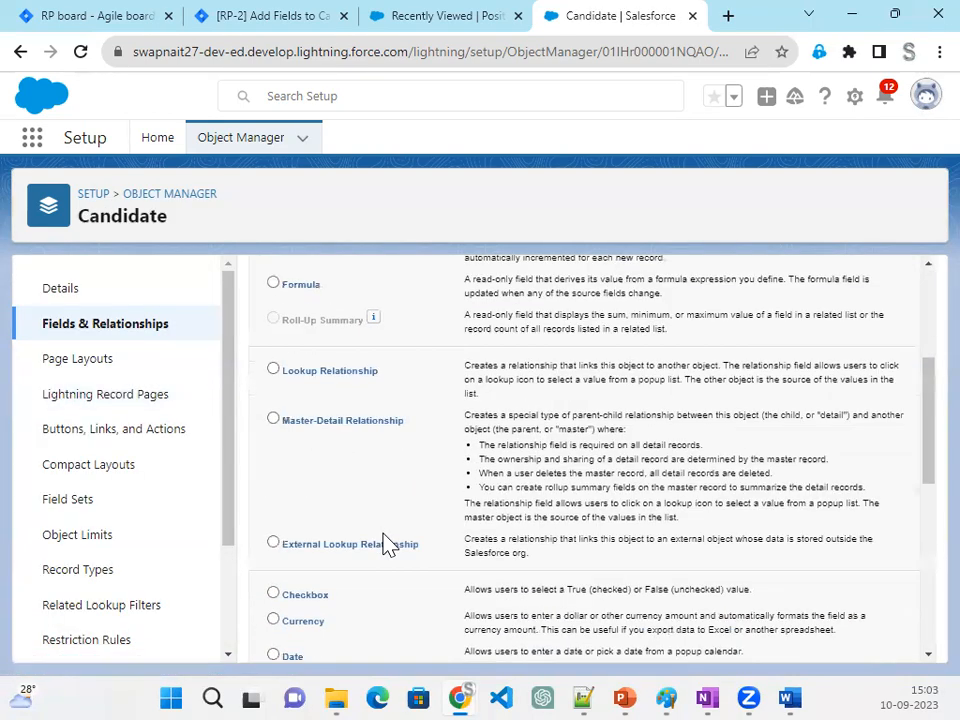
scroll(332, 612, "down", 1)
left_click(293, 625)
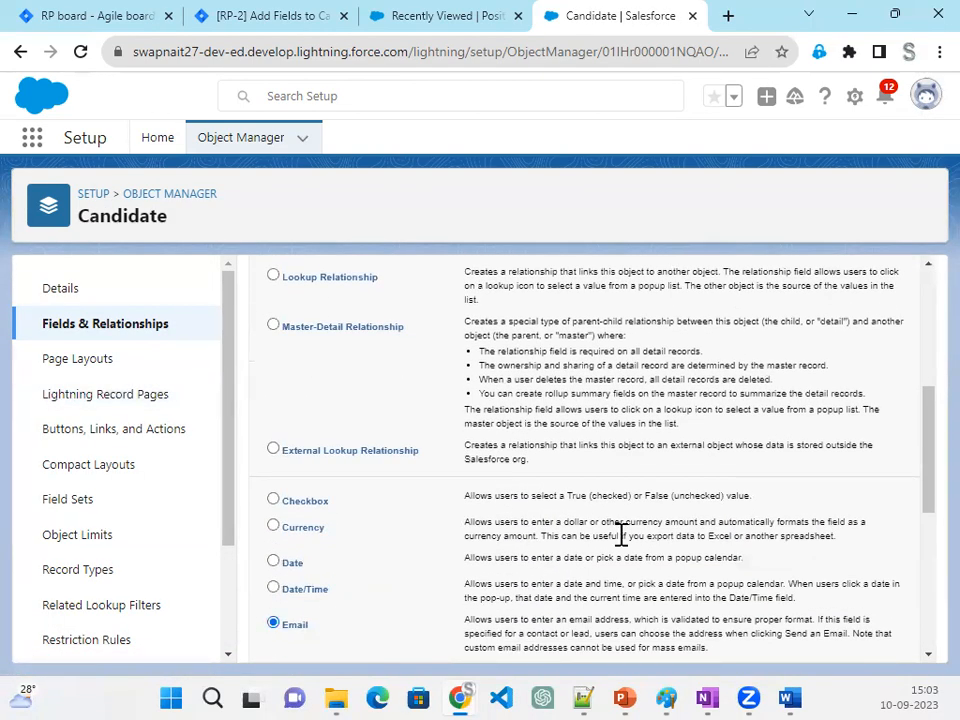
scroll(620, 535, "up", 3)
left_click(854, 281)
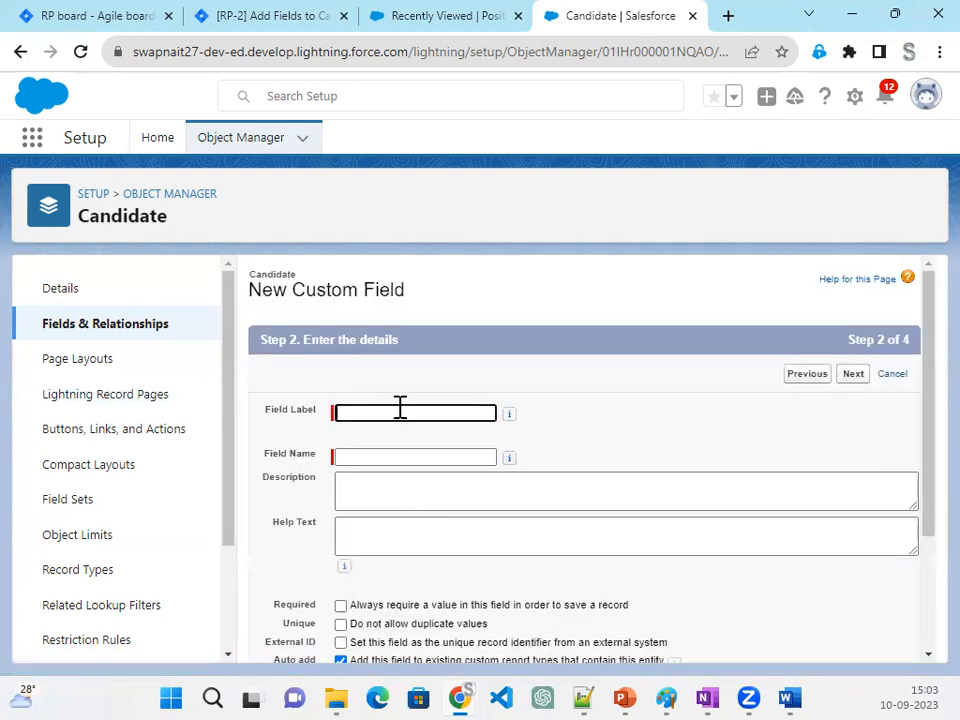
type("Email")
key("Tab")
left_click(673, 489)
- Save the Email field with default field-level security on the Candidate Layout, and start another new field
scroll(671, 527, "down", 2)
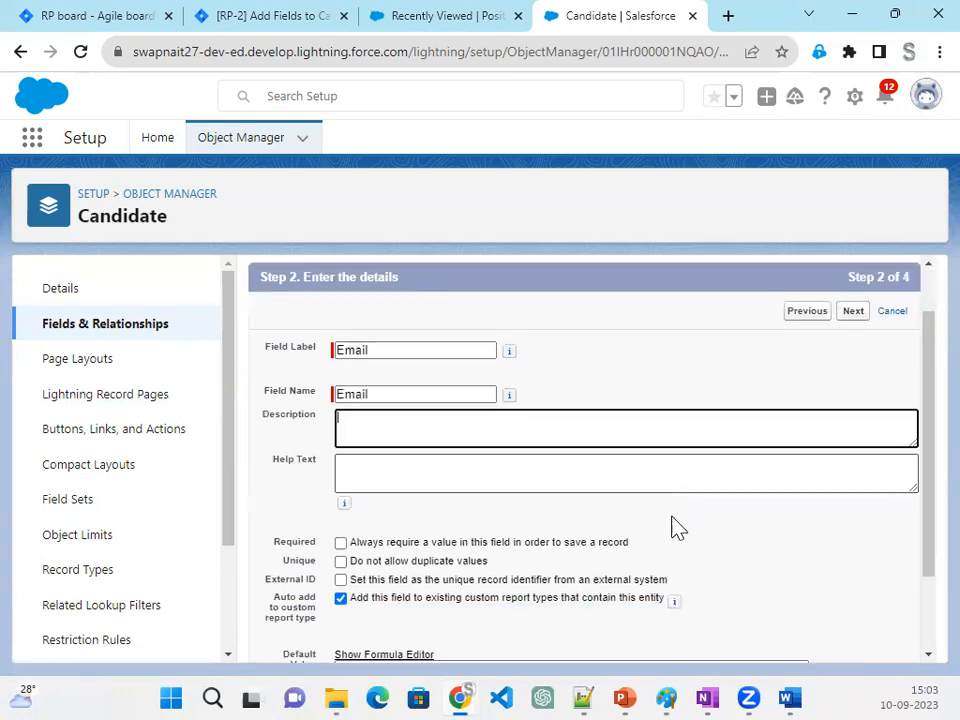
left_click(853, 641)
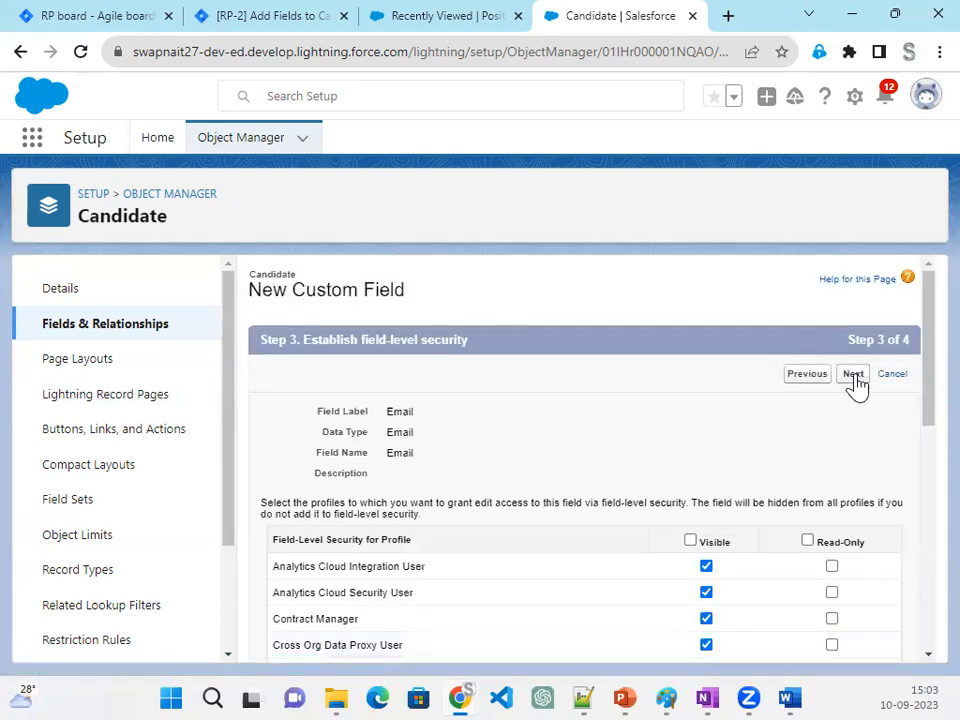
left_click(853, 376)
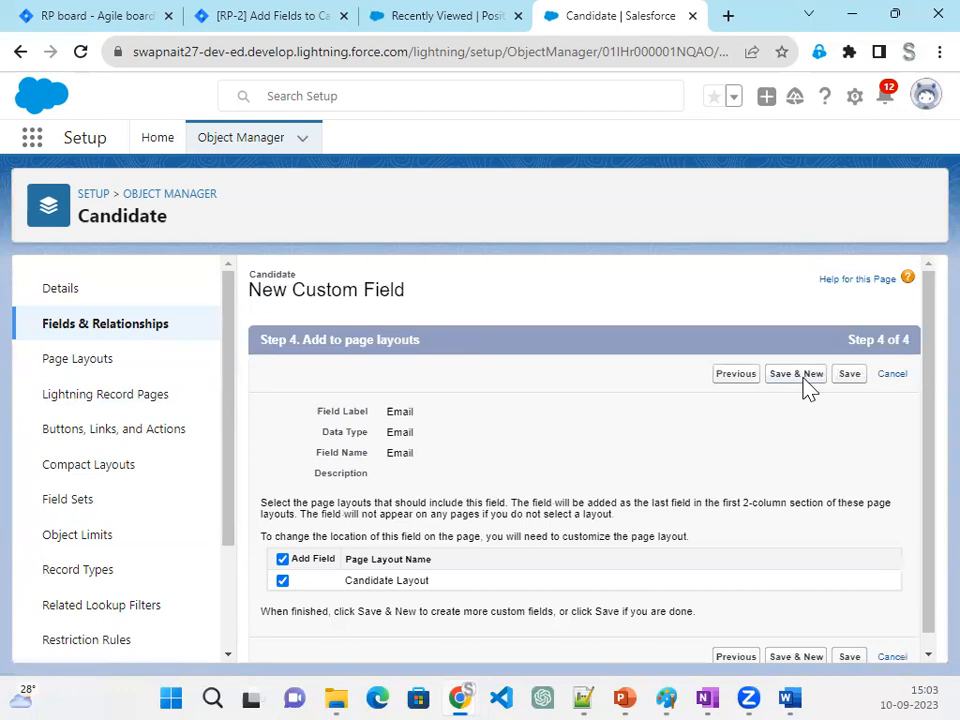
left_click(796, 384)
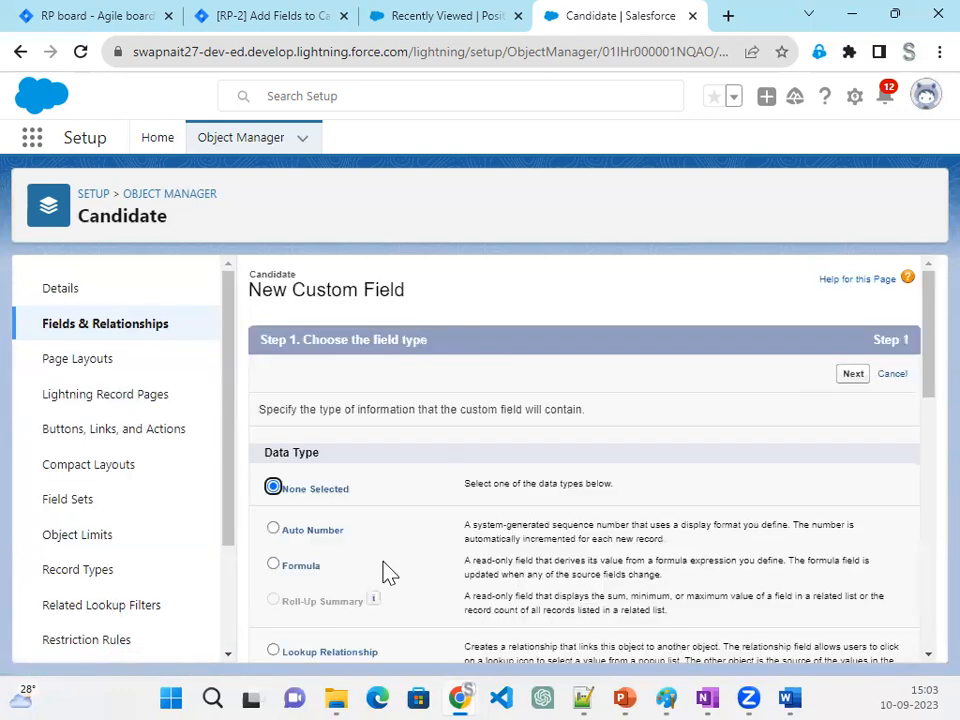
- Define the new custom field as a Text field labelled Street with a length of 50
scroll(390, 577, "down", 10)
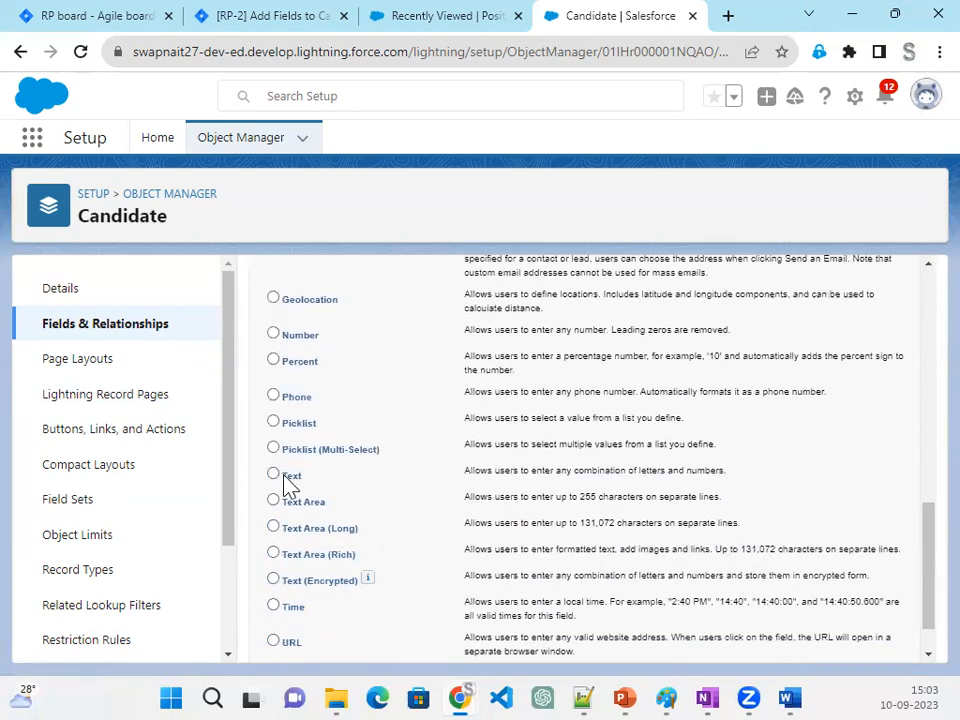
scroll(862, 636, "down", 1)
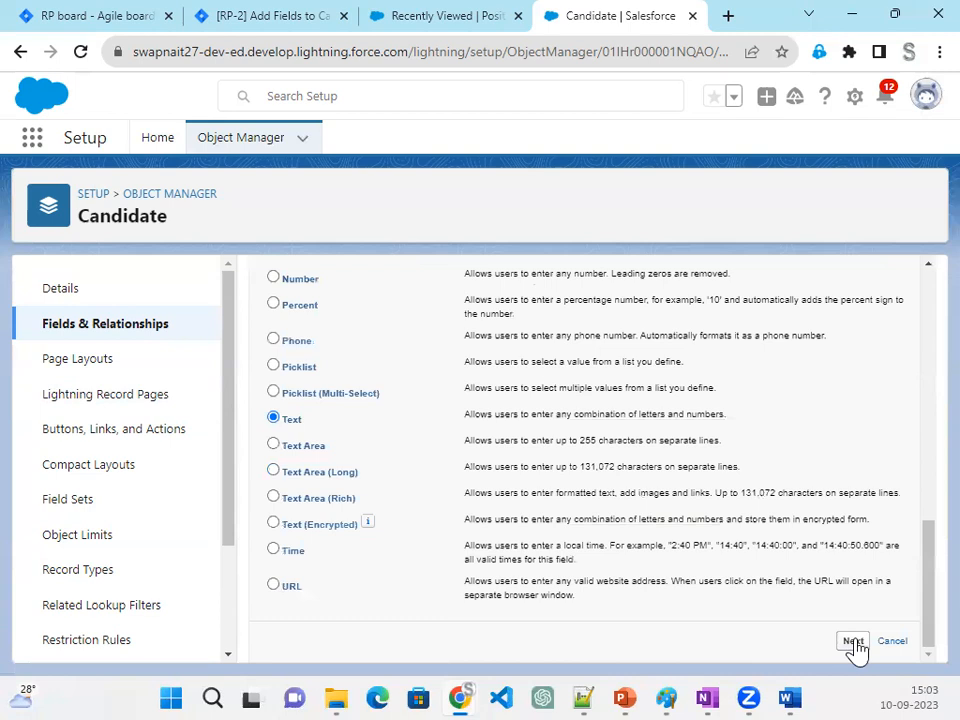
left_click(852, 642)
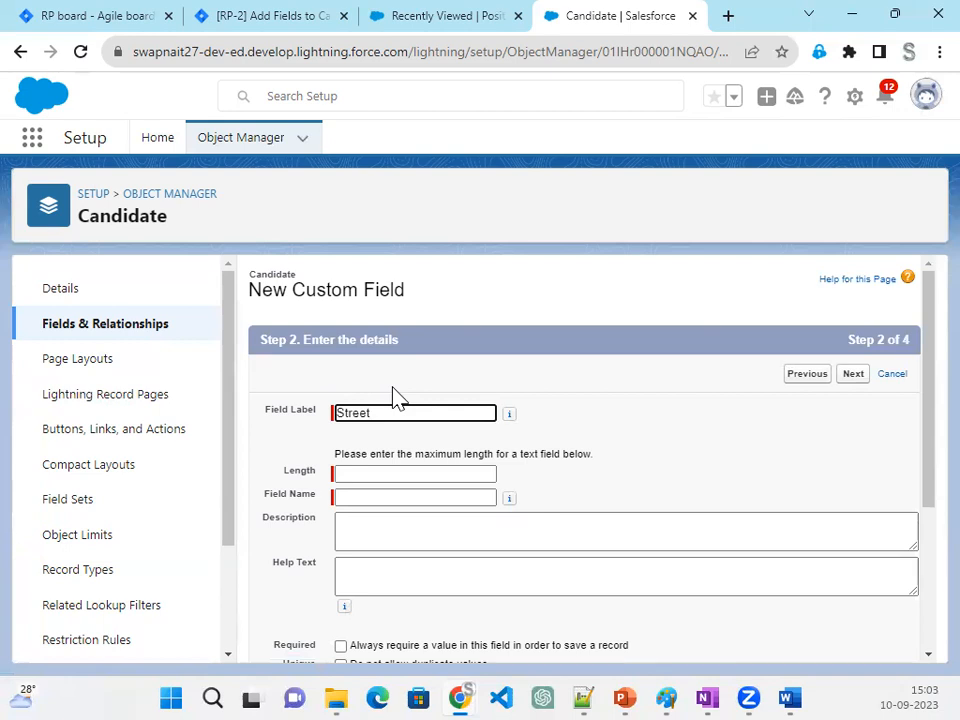
key("Tab")
left_click(377, 474)
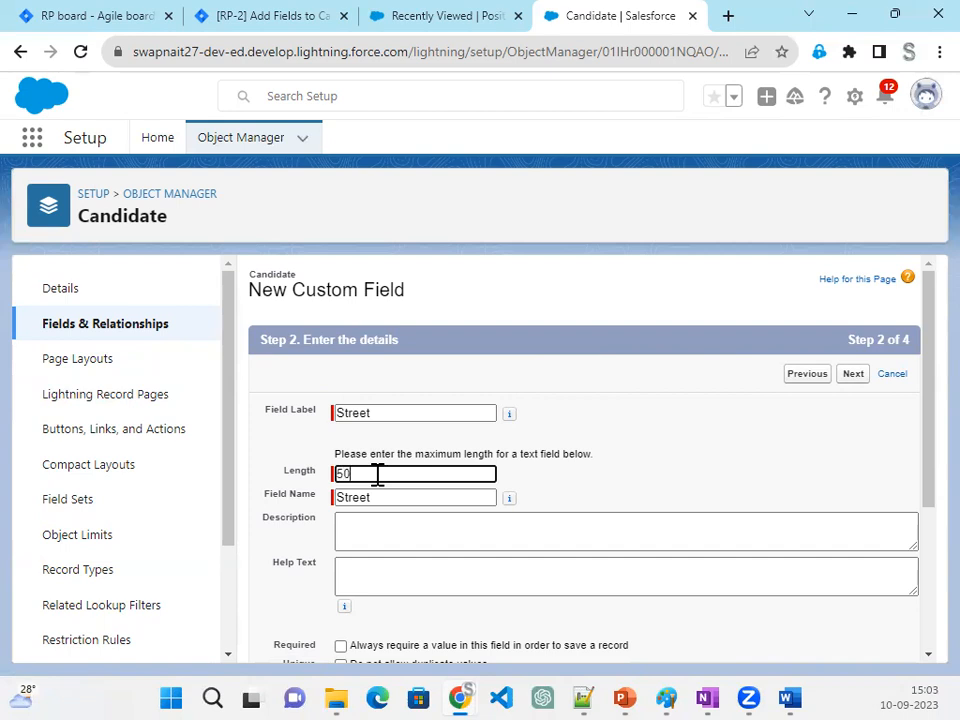
key("Tab")
left_click(815, 416)
- Save the Street field with default field-level security on the Candidate Layout, and start another new field
scroll(811, 456, "down", 3)
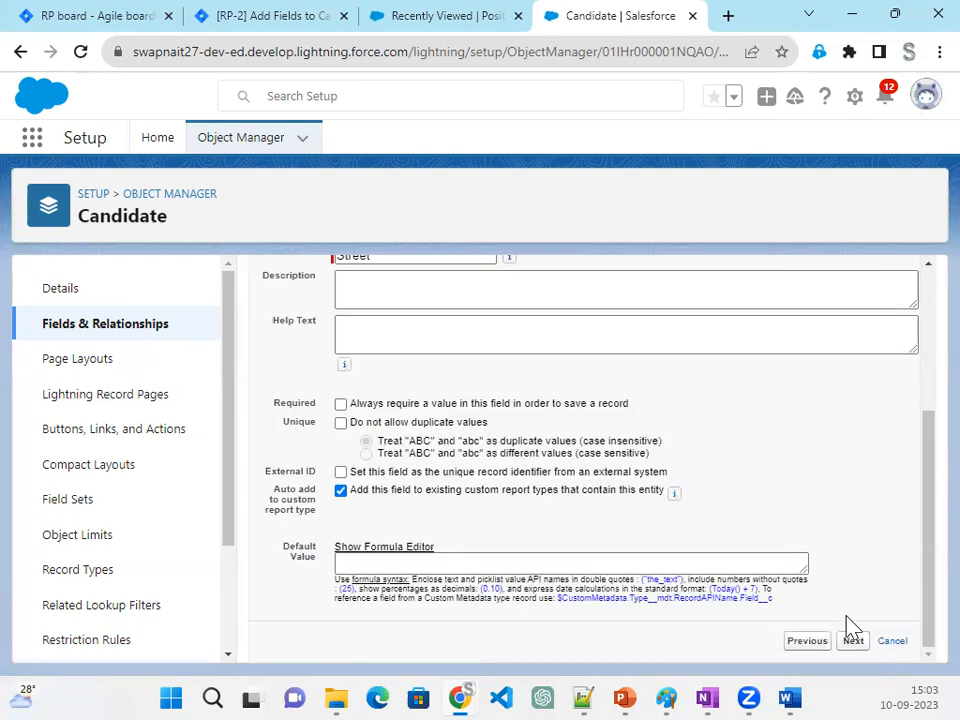
left_click(857, 648)
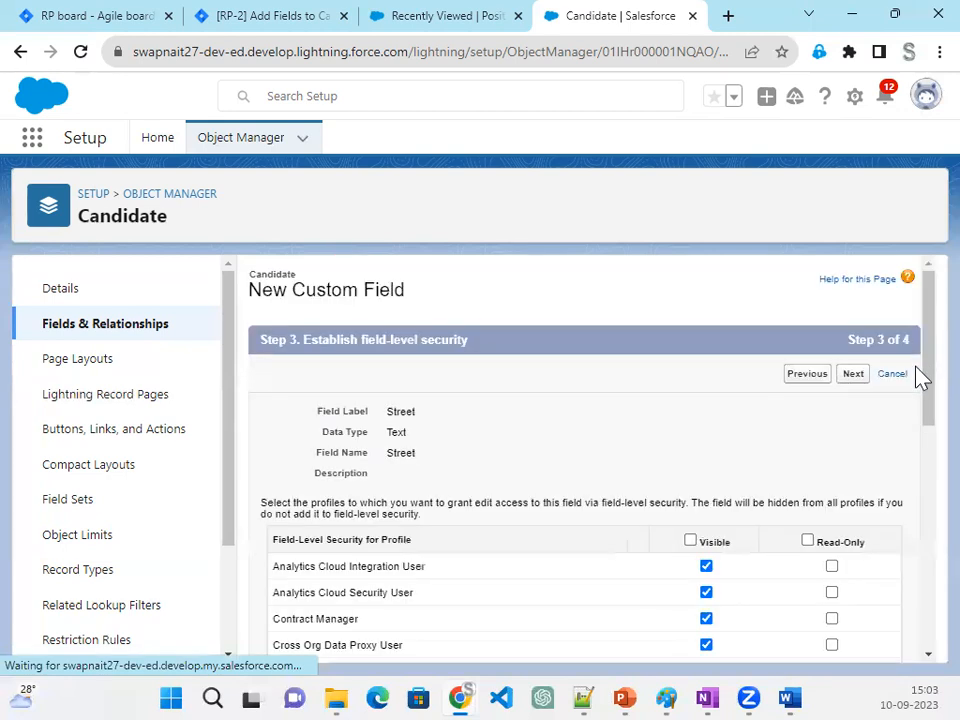
left_click(856, 377)
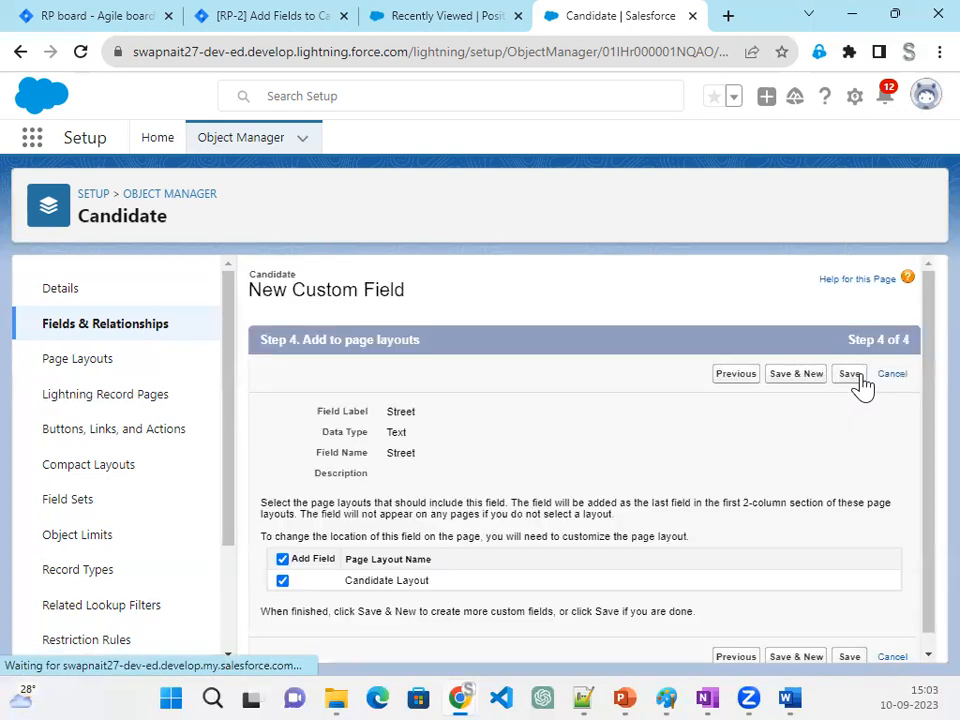
left_click(800, 378)
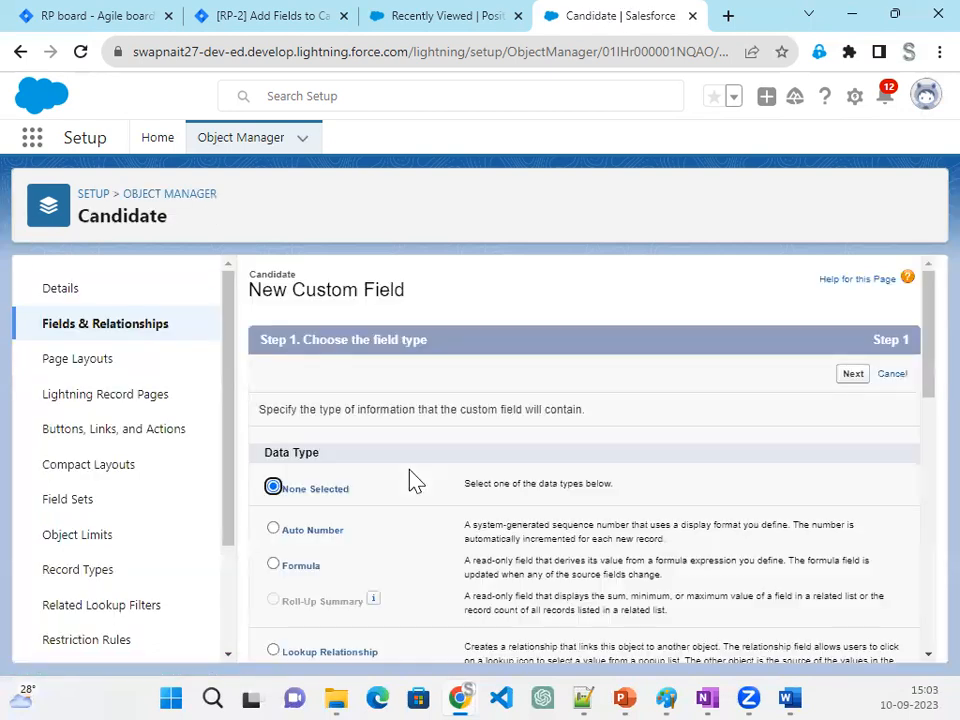
- Define the new custom field as a Text field labelled City with a length of 50
scroll(360, 624, "down", 10)
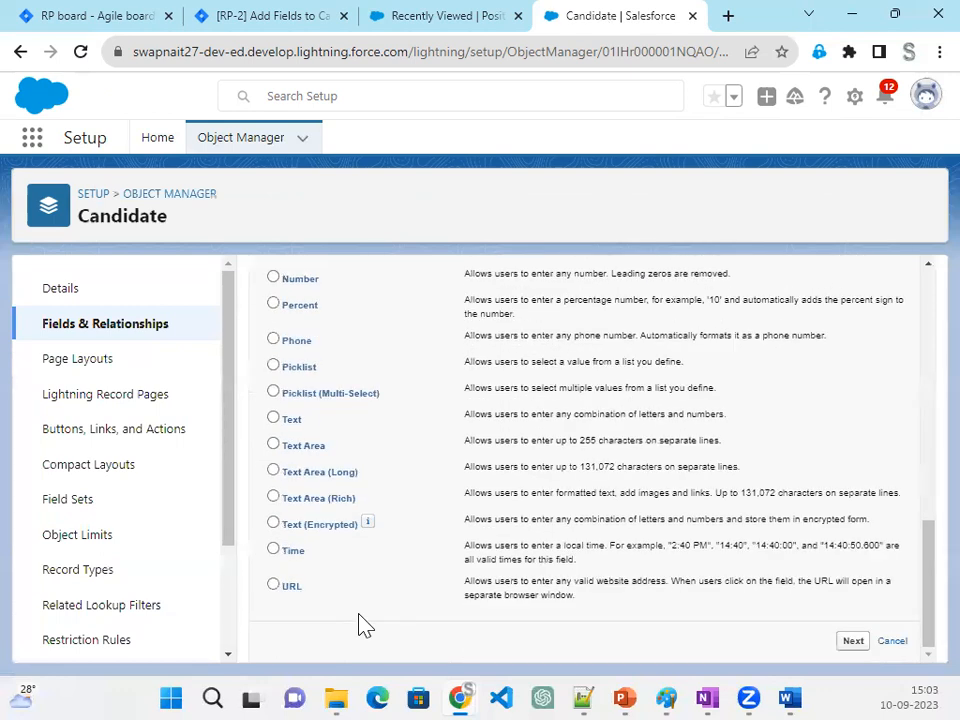
left_click(292, 422)
left_click(853, 642)
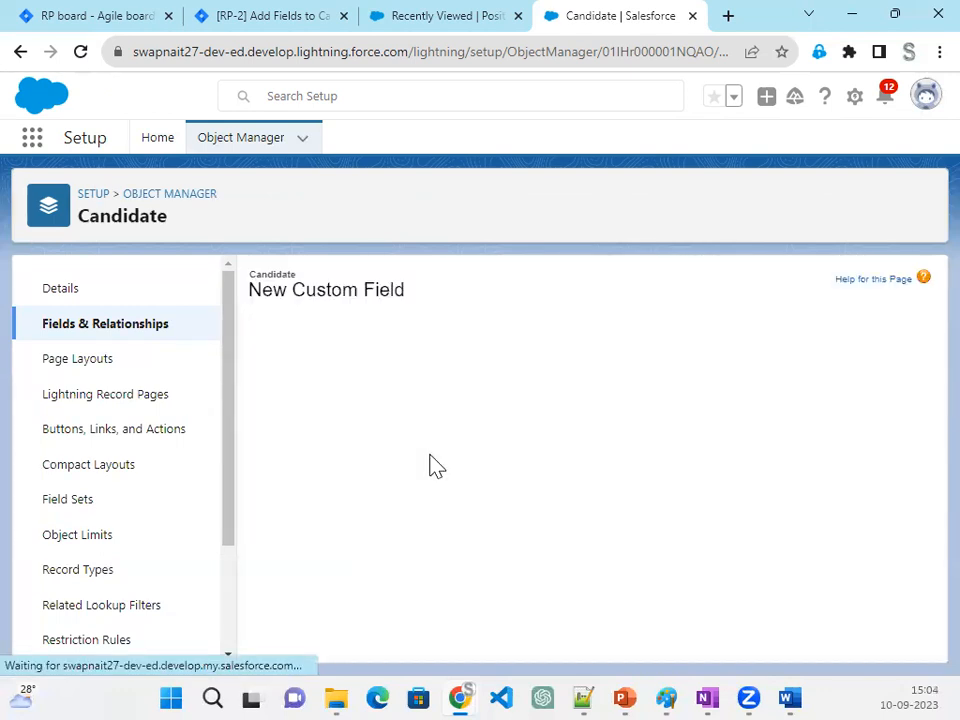
left_click(378, 413)
type("City")
key("Tab")
left_click(386, 473)
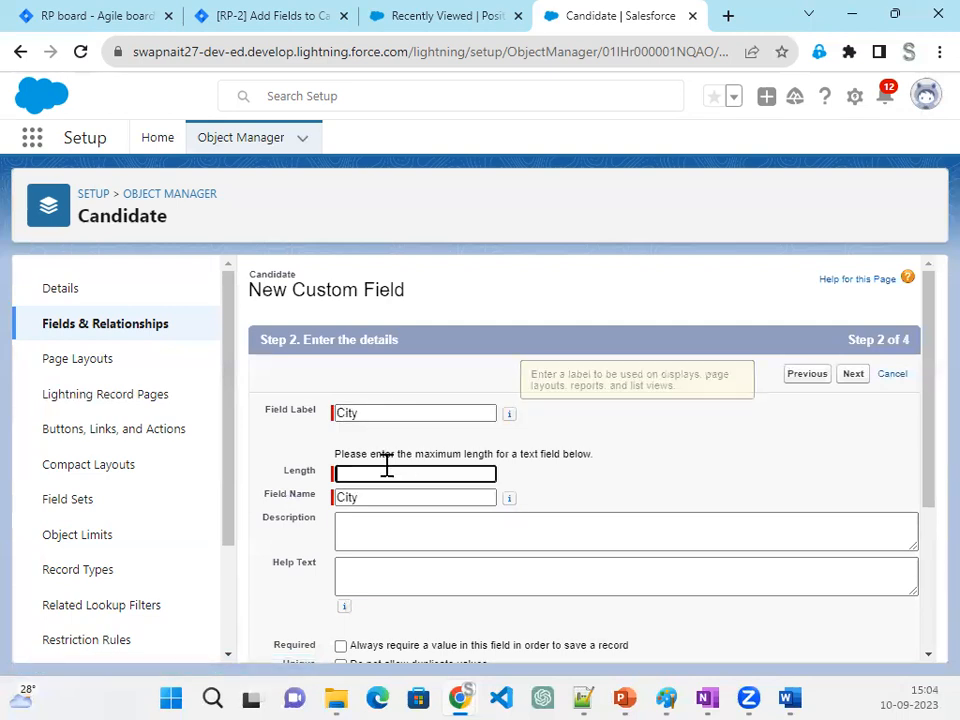
key("Tab")
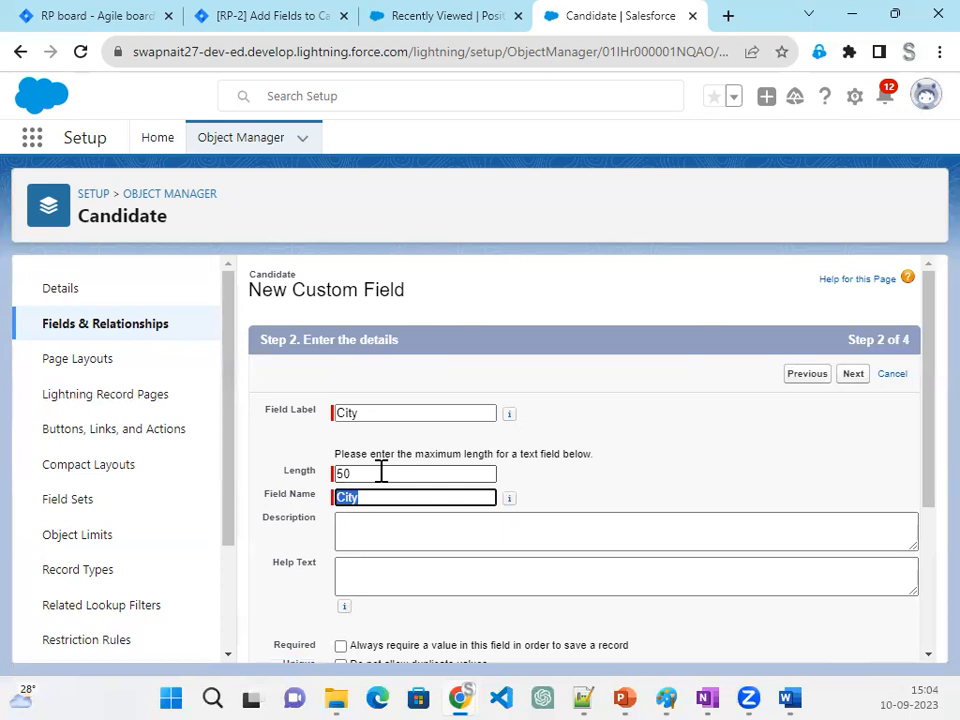
- Save the City field with default field-level security on the Candidate Layout, and start another new field
scroll(818, 586, "down", 3)
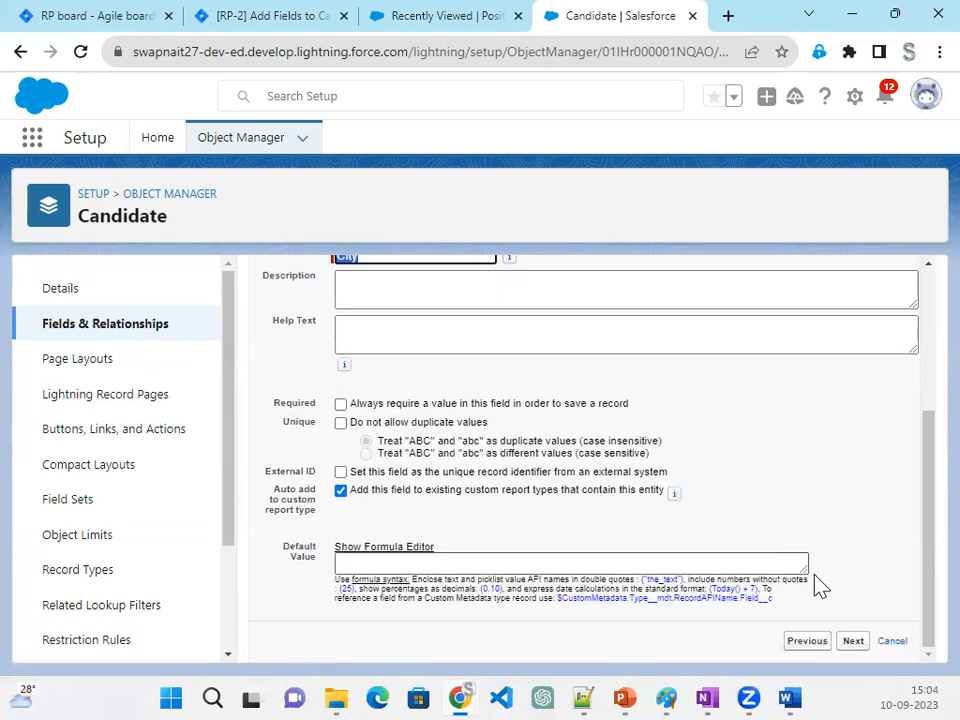
left_click(854, 643)
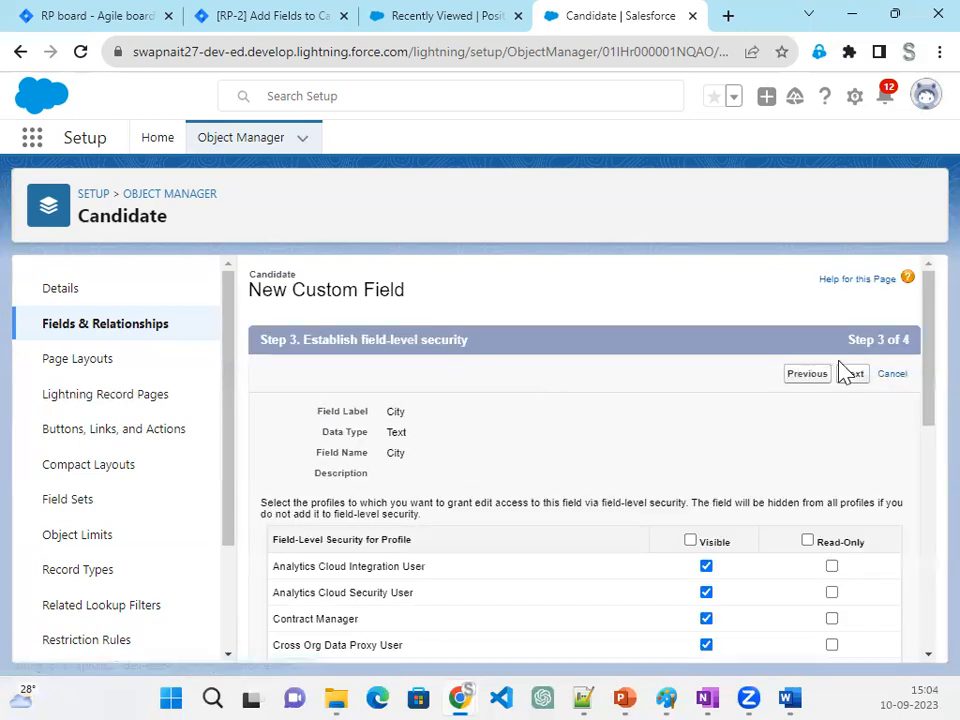
left_click(858, 380)
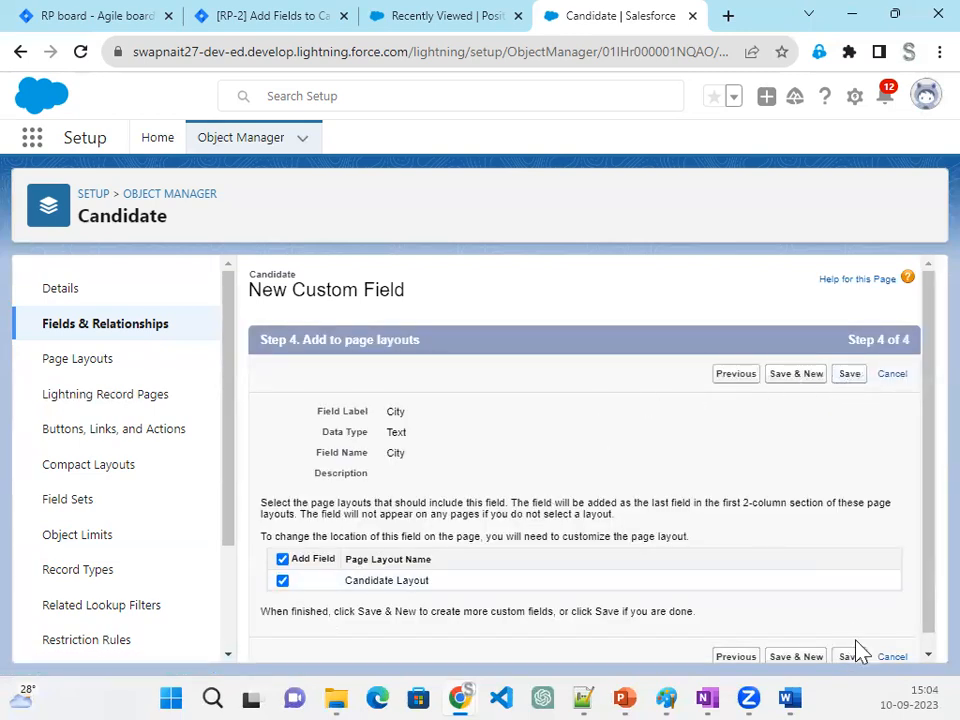
left_click(800, 377)
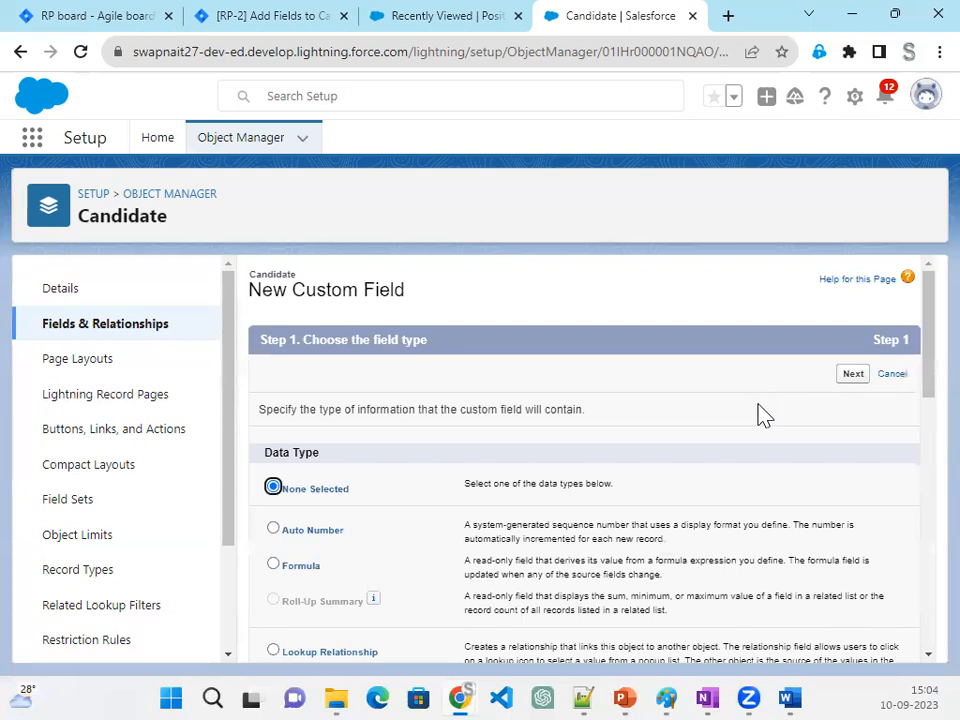
- Define the new custom field as a Text field labelled State with a length of 50
scroll(381, 583, "down", 3)
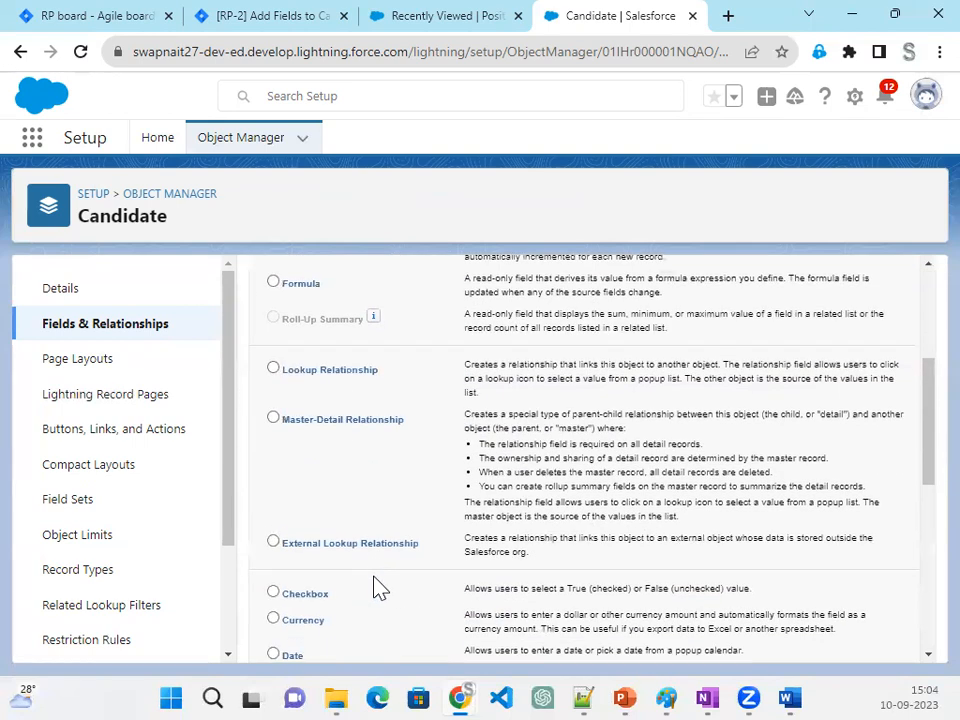
scroll(360, 585, "down", 2)
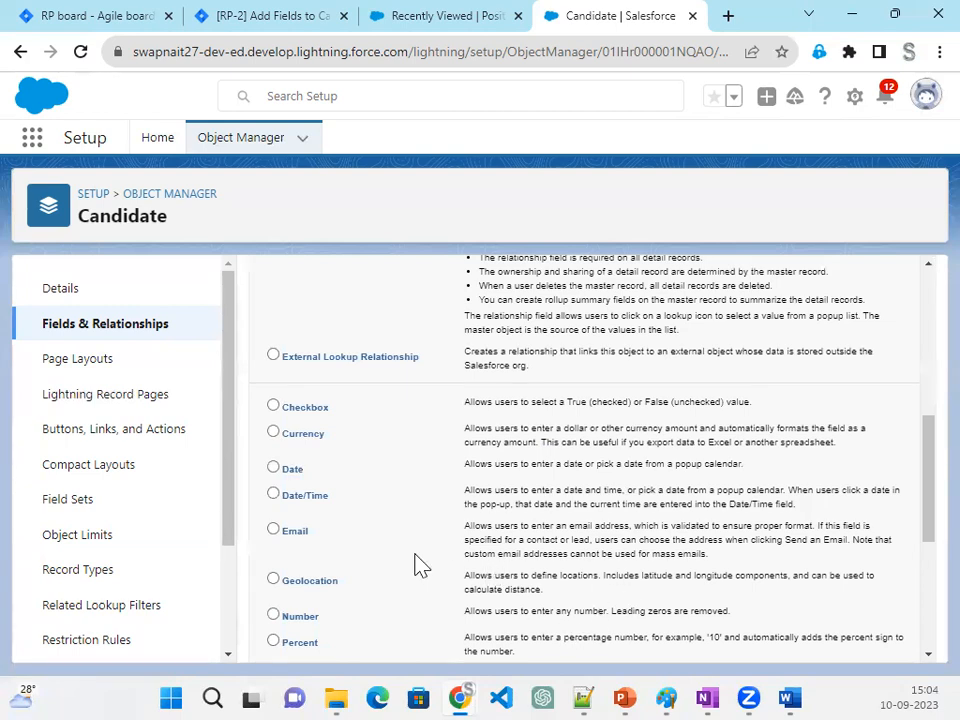
scroll(310, 620, "down", 4)
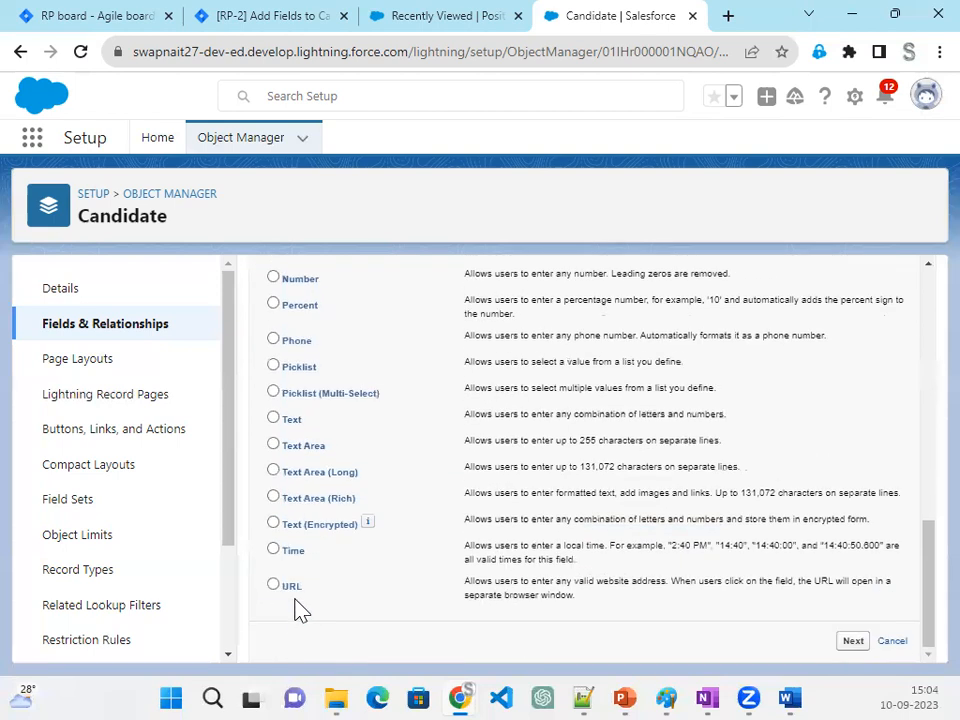
left_click(273, 419)
left_click(853, 641)
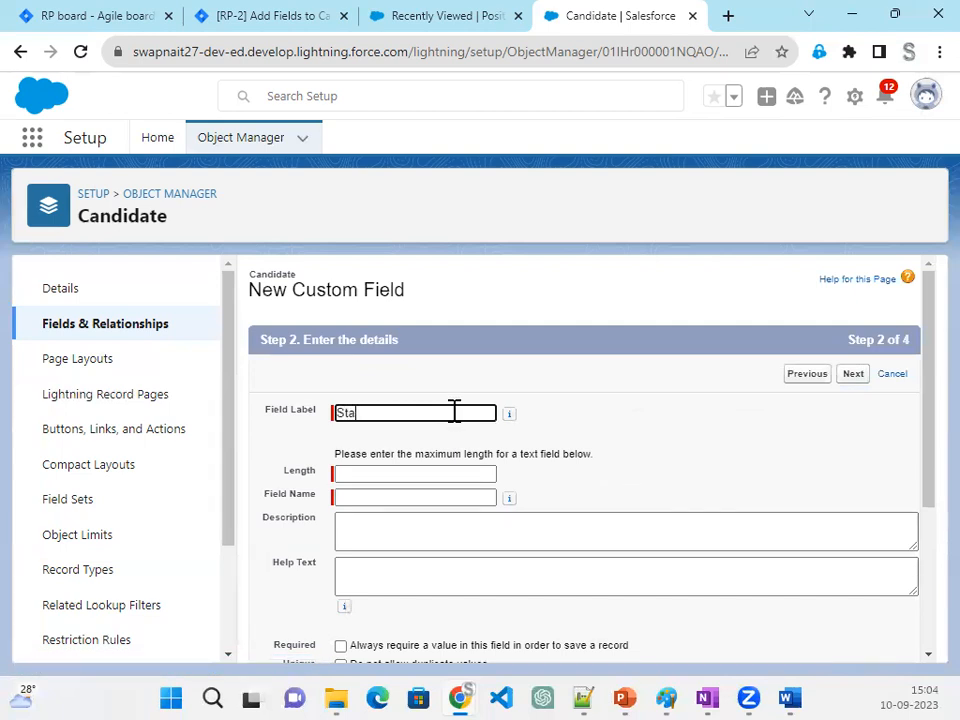
key("Tab")
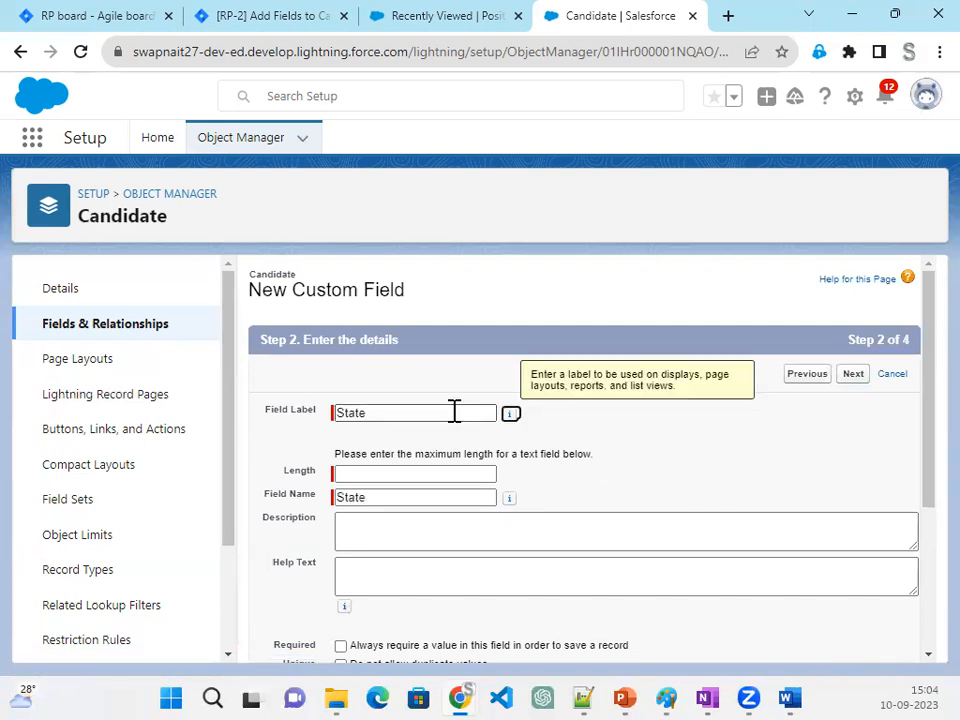
left_click(426, 476)
type("50")
key("Tab")
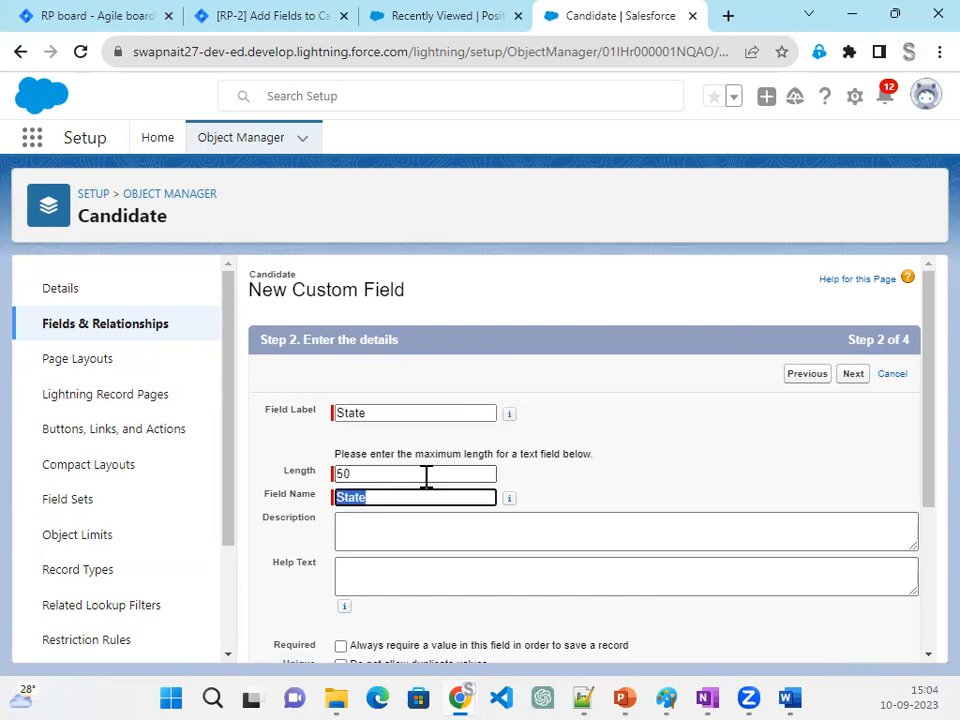
- Restrict the State field's field-level security so that only the System Administrator profile has it visible
left_click(853, 375)
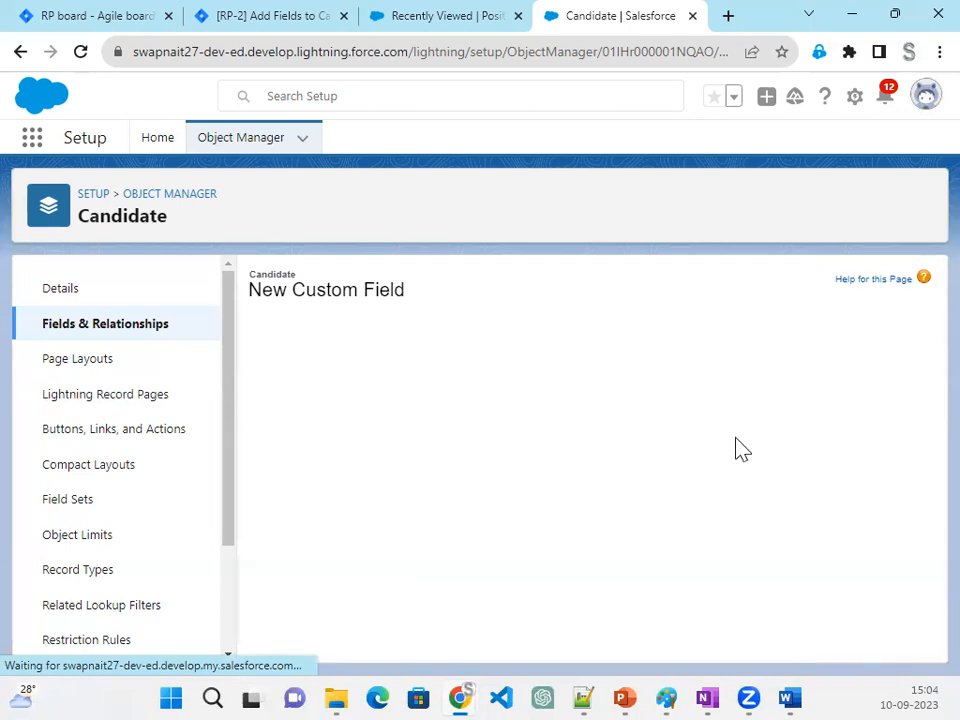
scroll(600, 541, "down", 6)
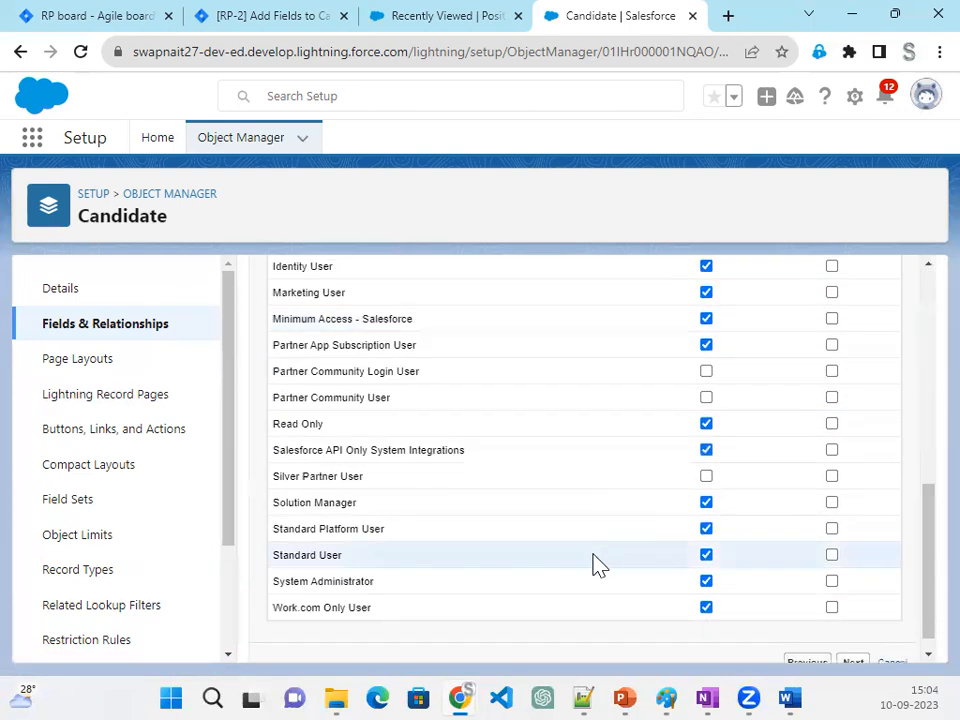
scroll(722, 575, "up", 6)
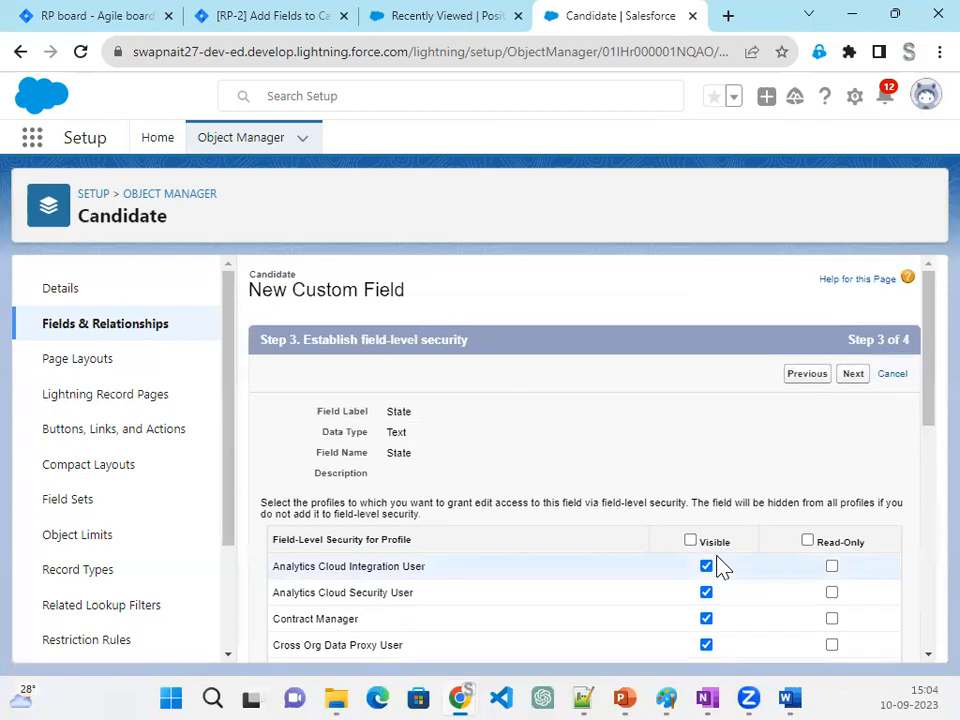
left_click(690, 542)
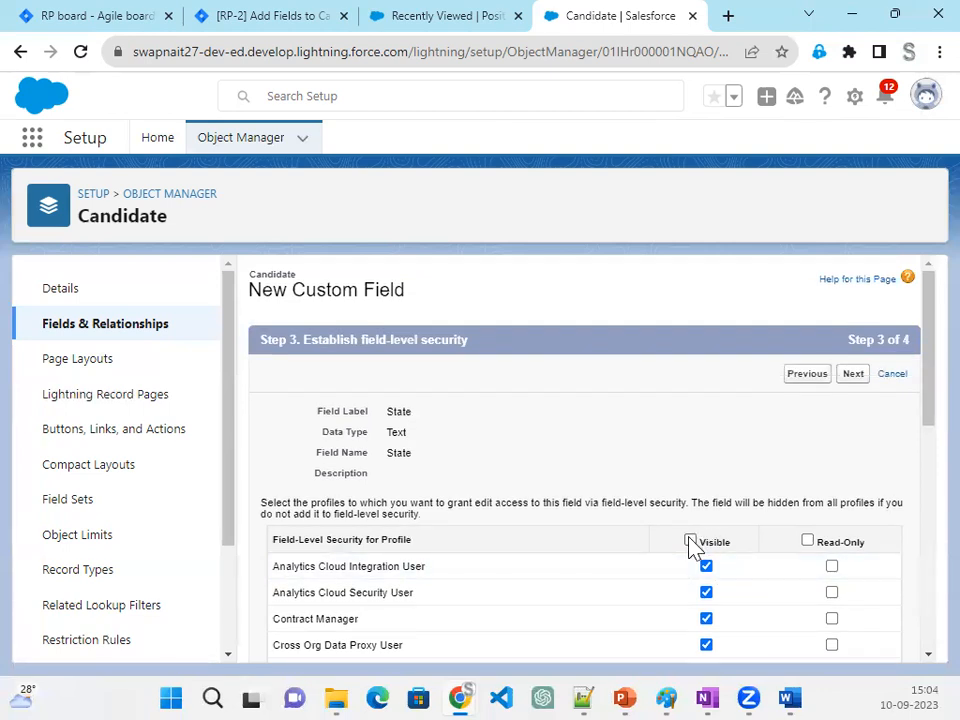
left_click(690, 541)
scroll(720, 598, "down", 6)
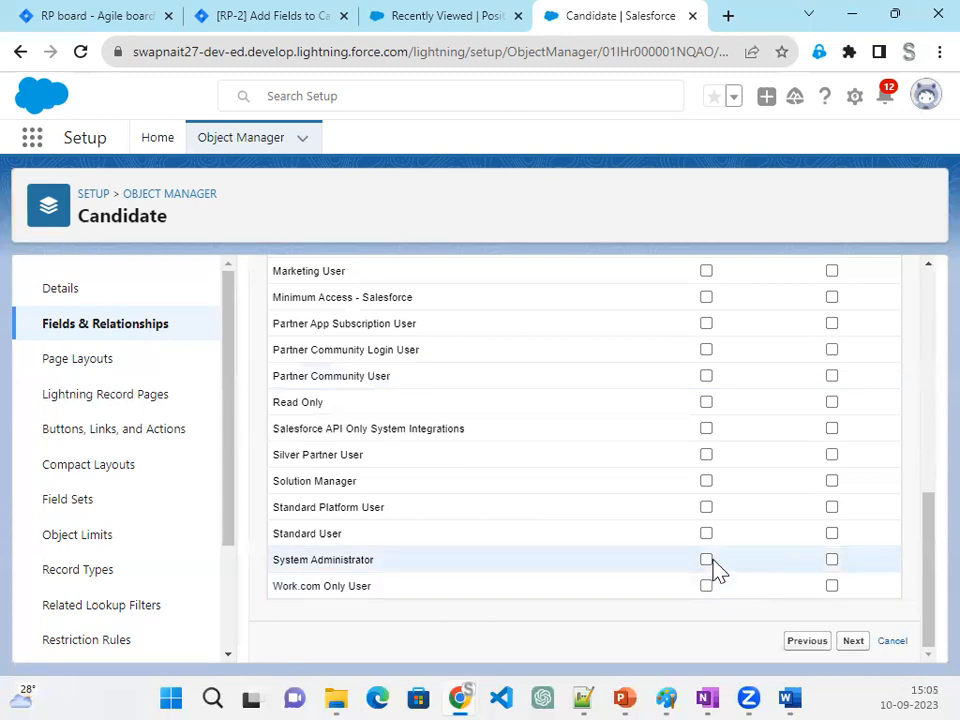
left_click(709, 562)
scroll(773, 570, "up", 4)
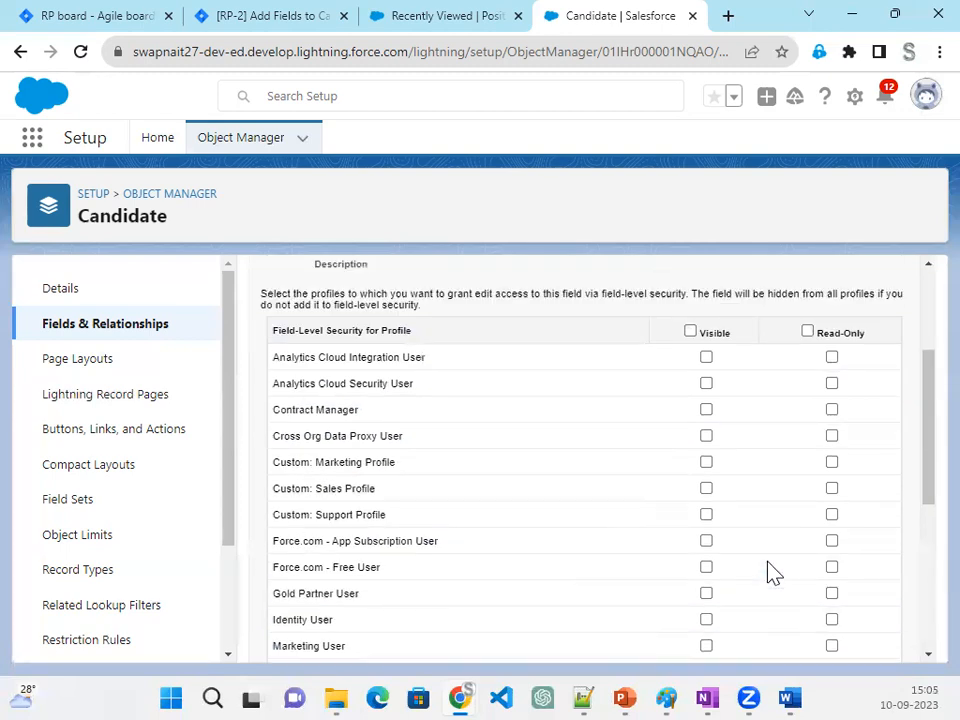
- Save the State field on the Candidate Layout and start another new field
scroll(773, 570, "up", 3)
left_click(857, 383)
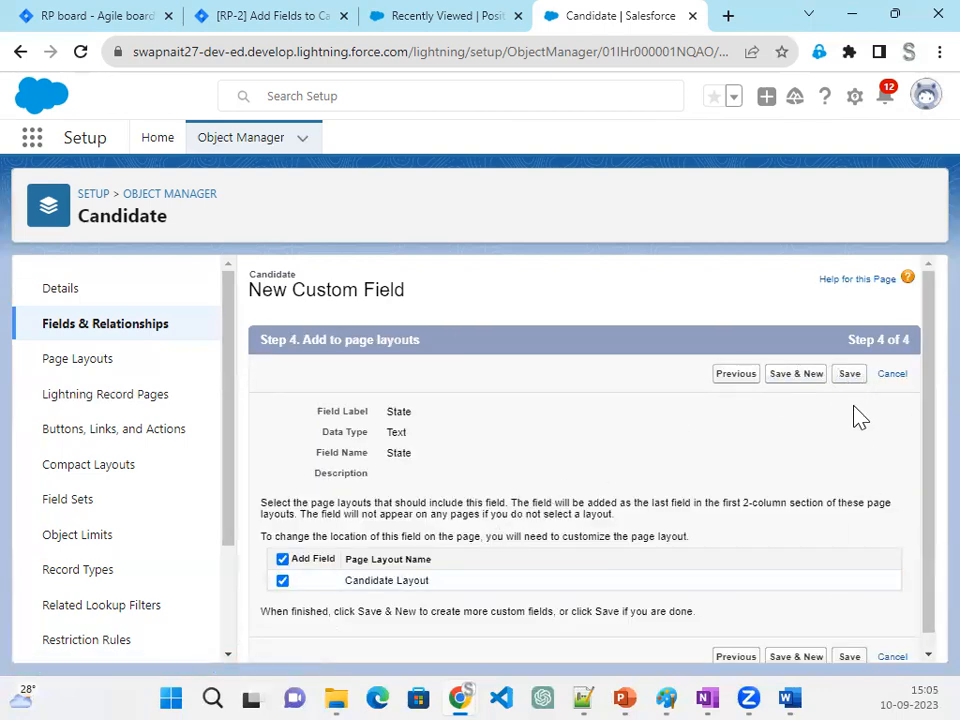
left_click(791, 386)
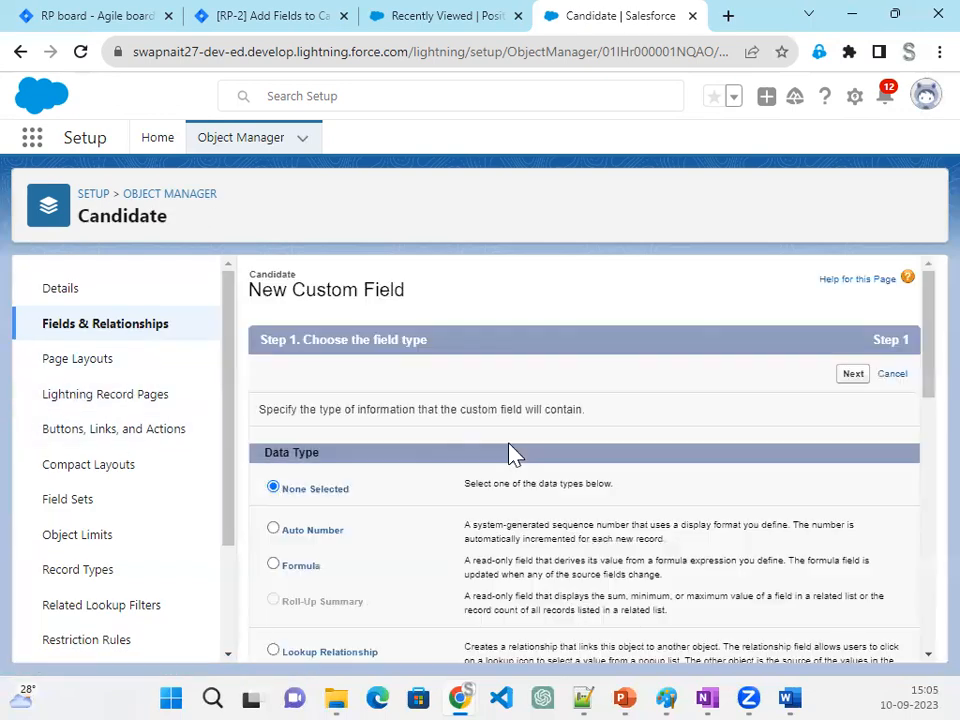
- Define the new custom field as a Text field labelled Postal Code with a length of 50
scroll(372, 594, "down", 3)
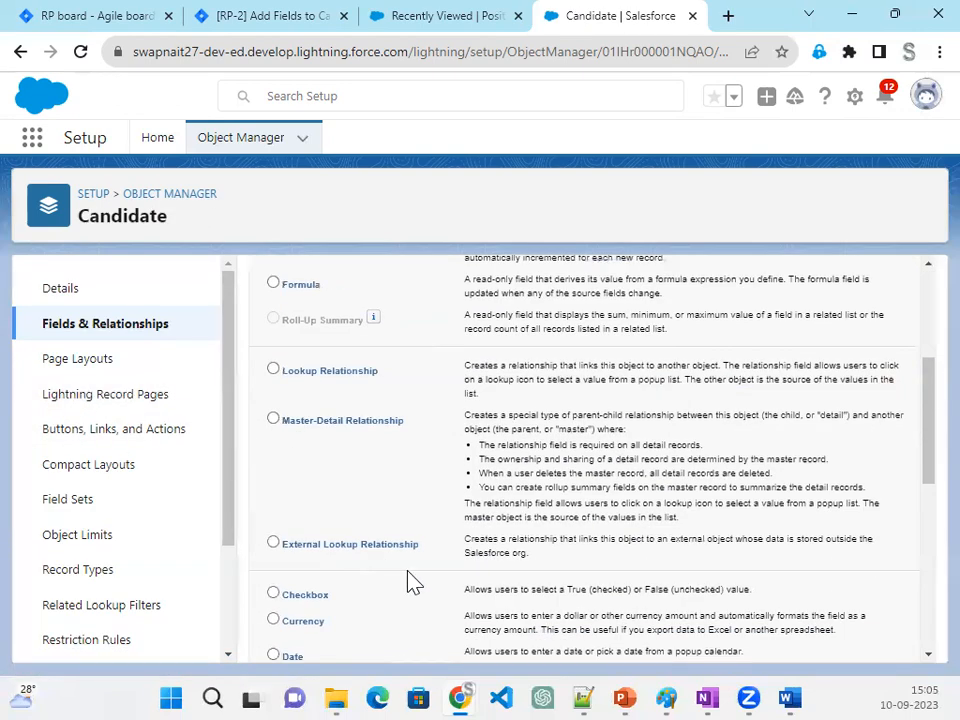
scroll(381, 560, "down", 2)
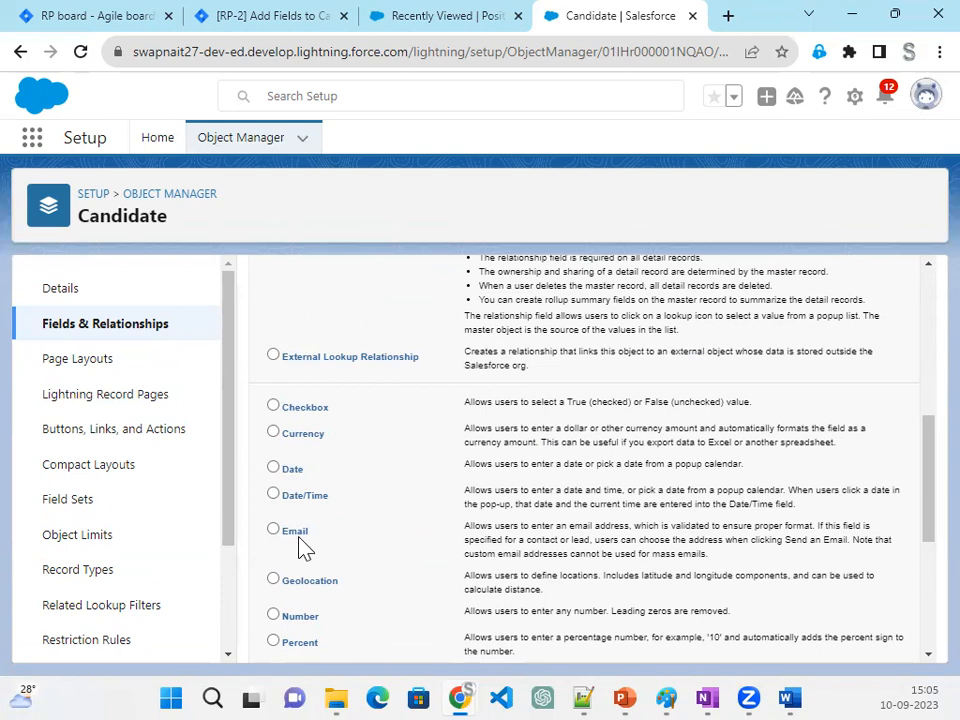
scroll(378, 576, "down", 1)
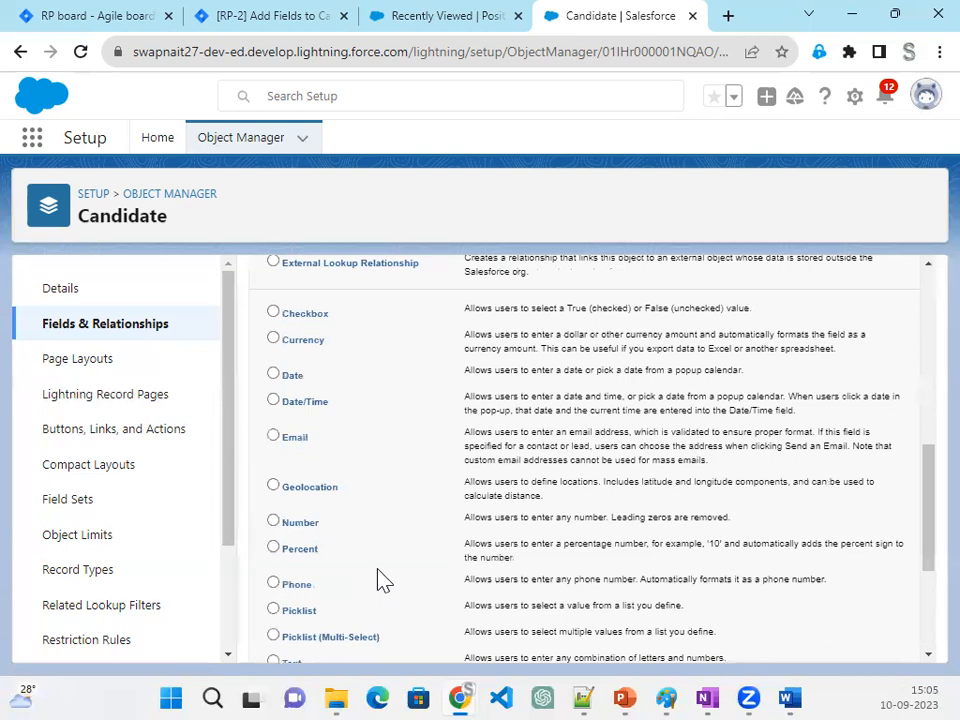
scroll(290, 520, "down", 1)
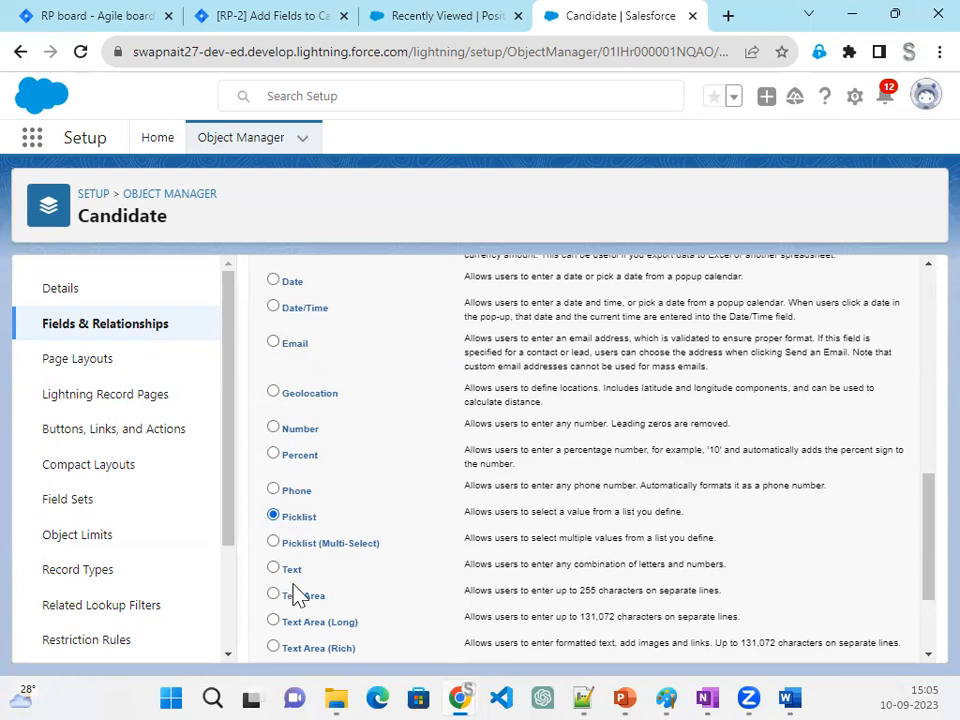
left_click(291, 569)
scroll(600, 545, "up", 6)
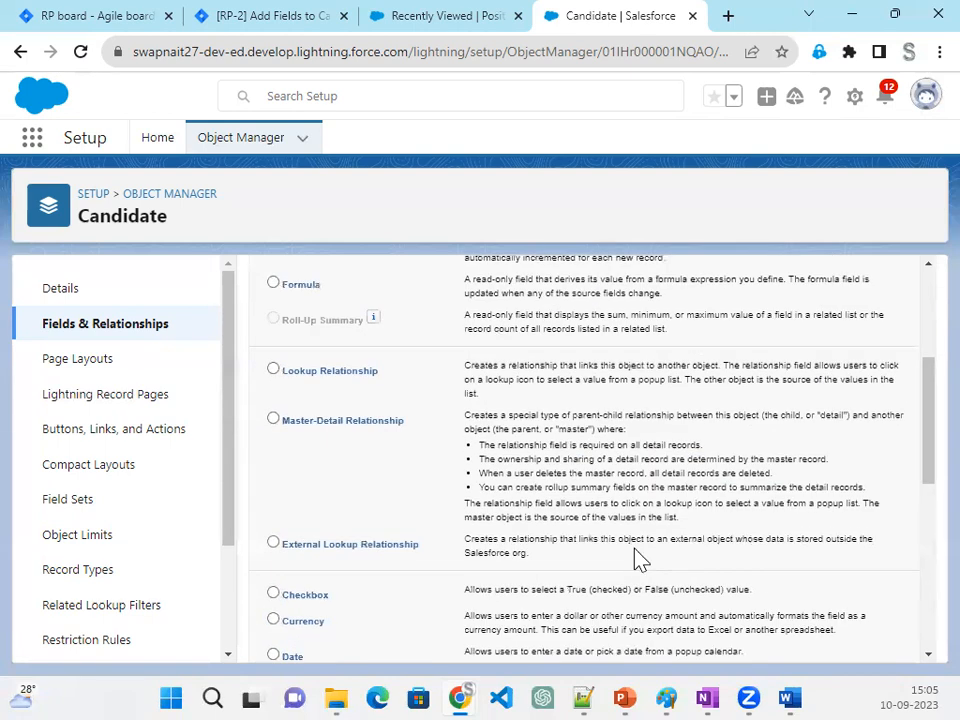
left_click(860, 385)
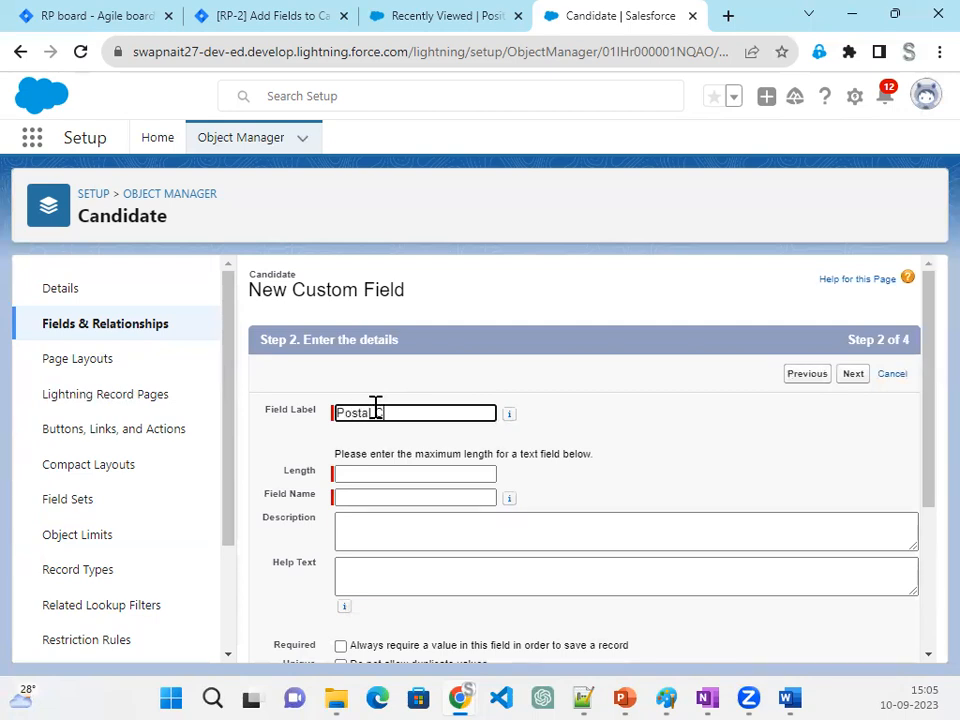
key("Tab")
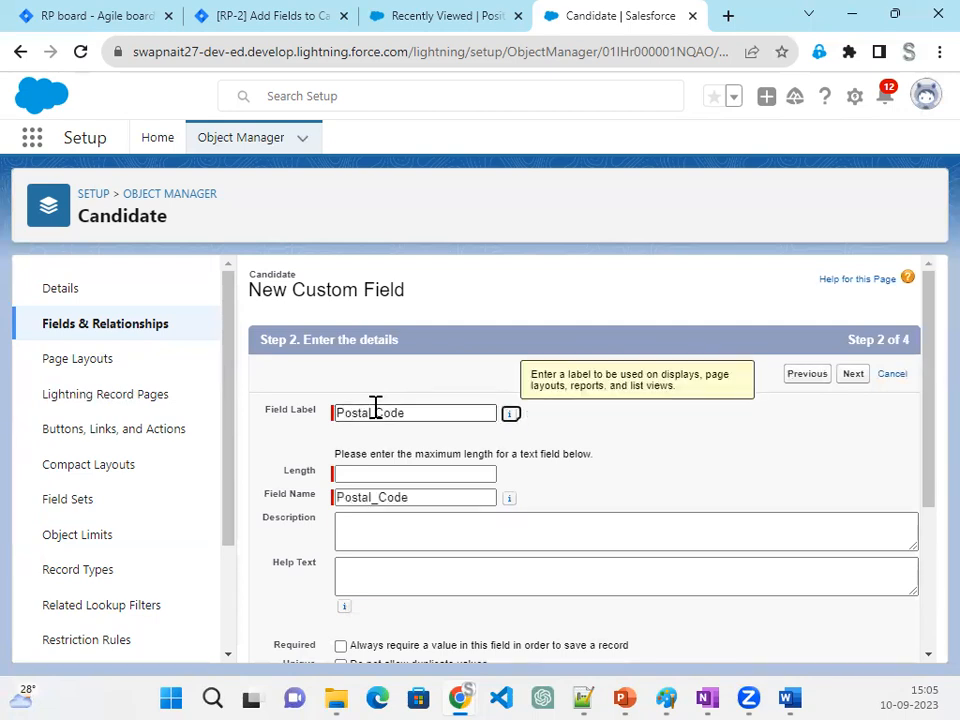
left_click(364, 474)
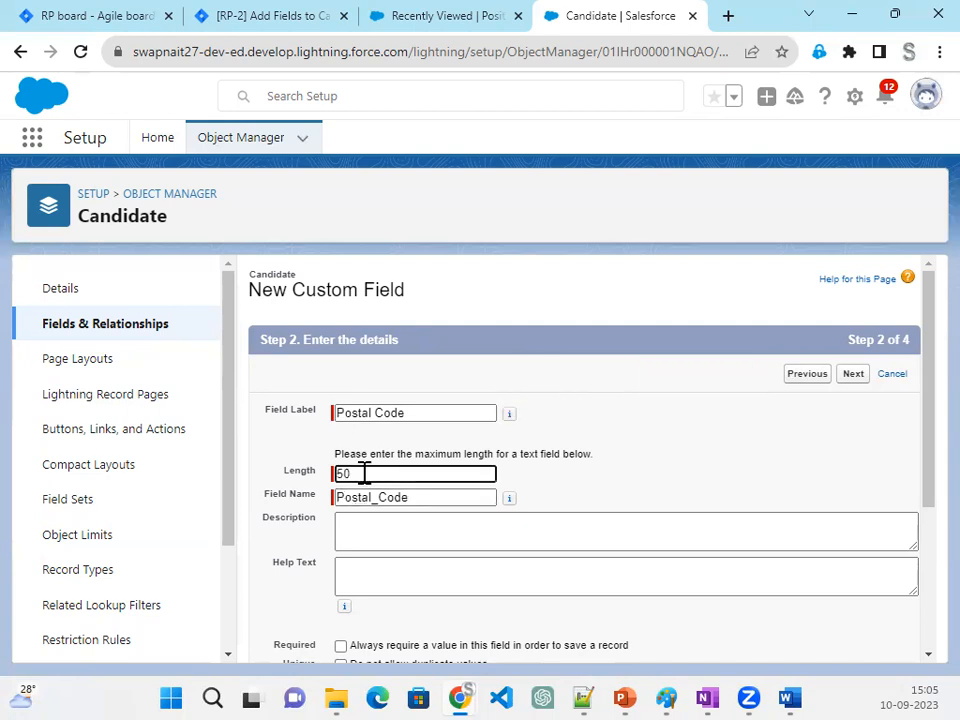
- Save the Postal Code field with default field-level security on the Candidate Layout, and start another new field
scroll(645, 474, "down", 3)
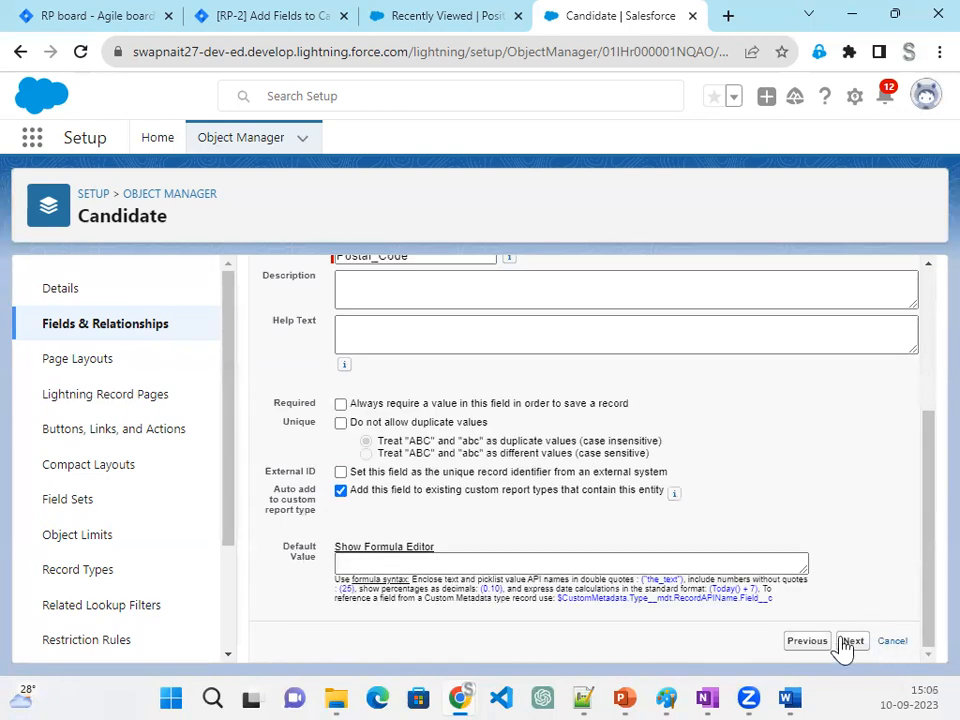
left_click(846, 643)
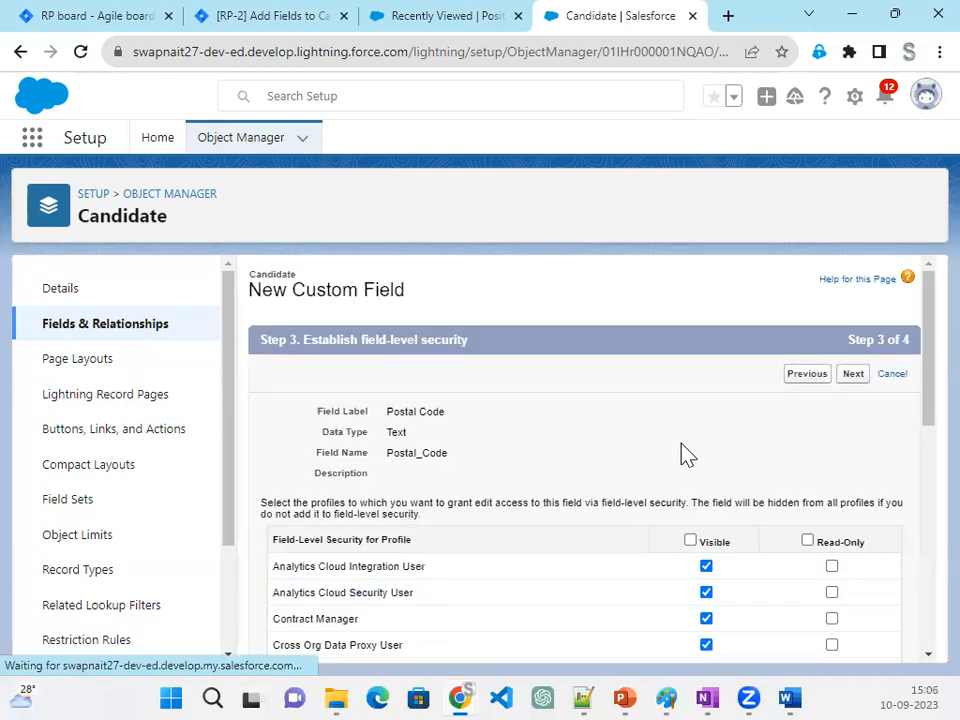
left_click(856, 376)
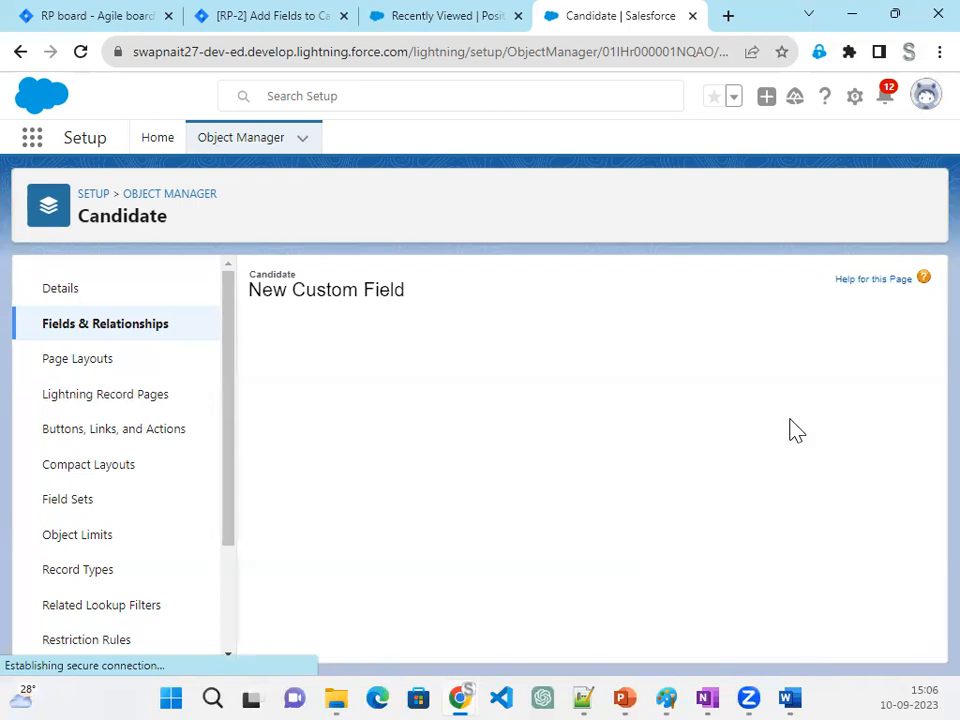
left_click(817, 378)
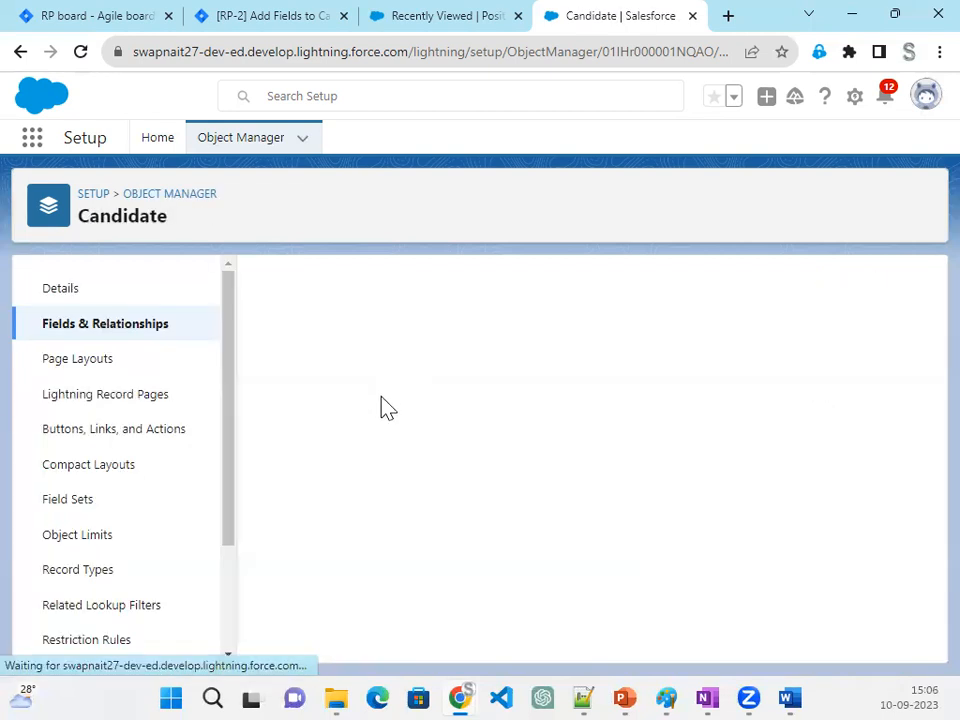
scroll(336, 508, "down", 8)
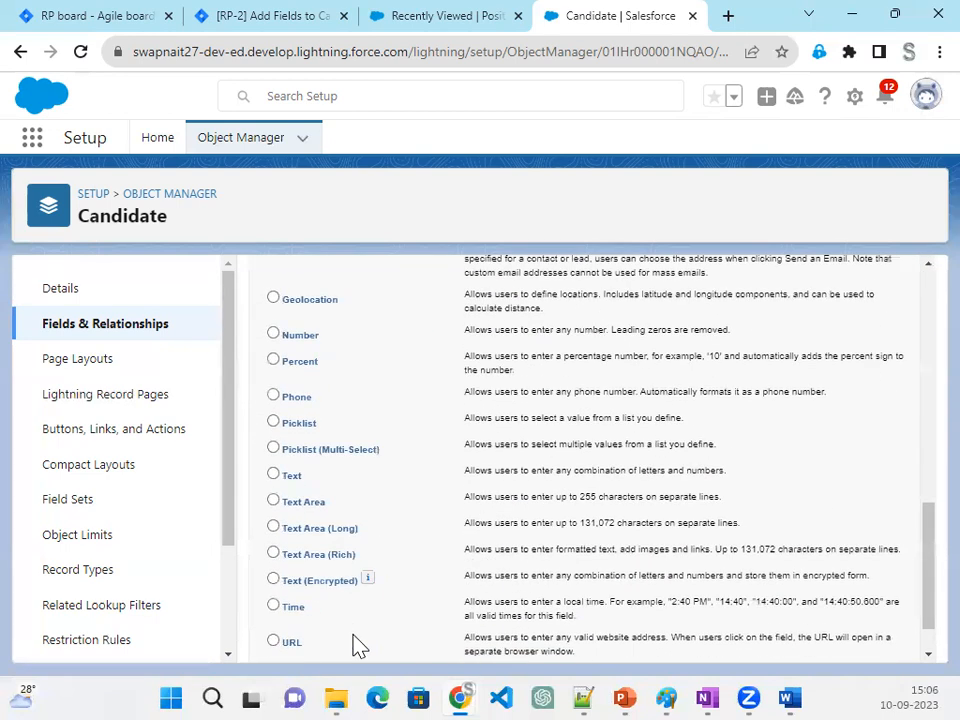
- Define the new custom field as a Text field labelled Country with a length of 50
left_click(288, 477)
scroll(855, 600, "down", 1)
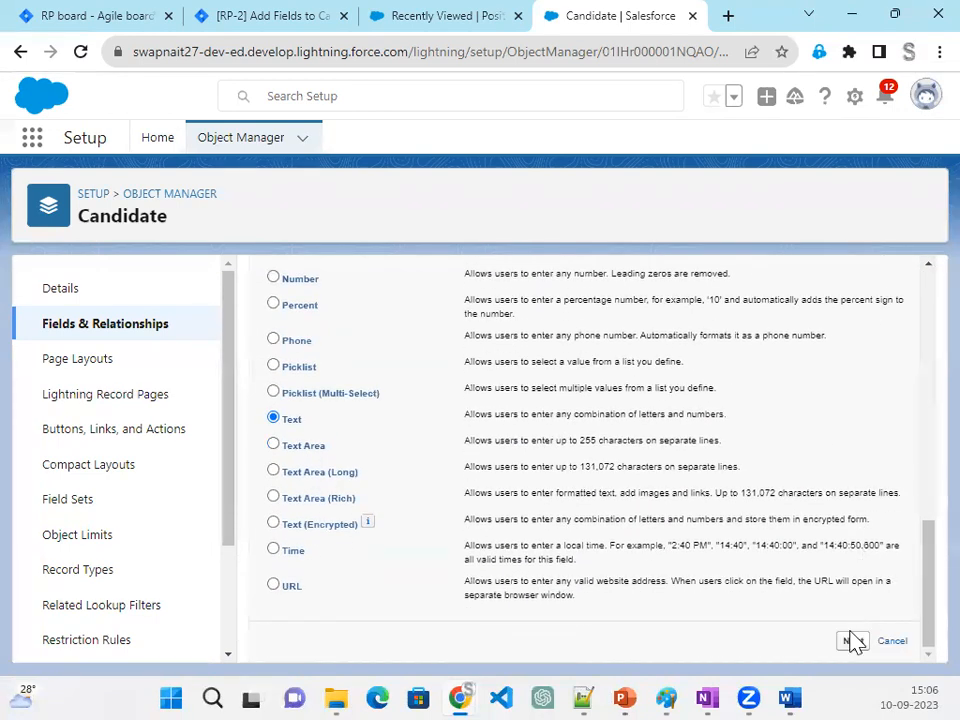
left_click(852, 640)
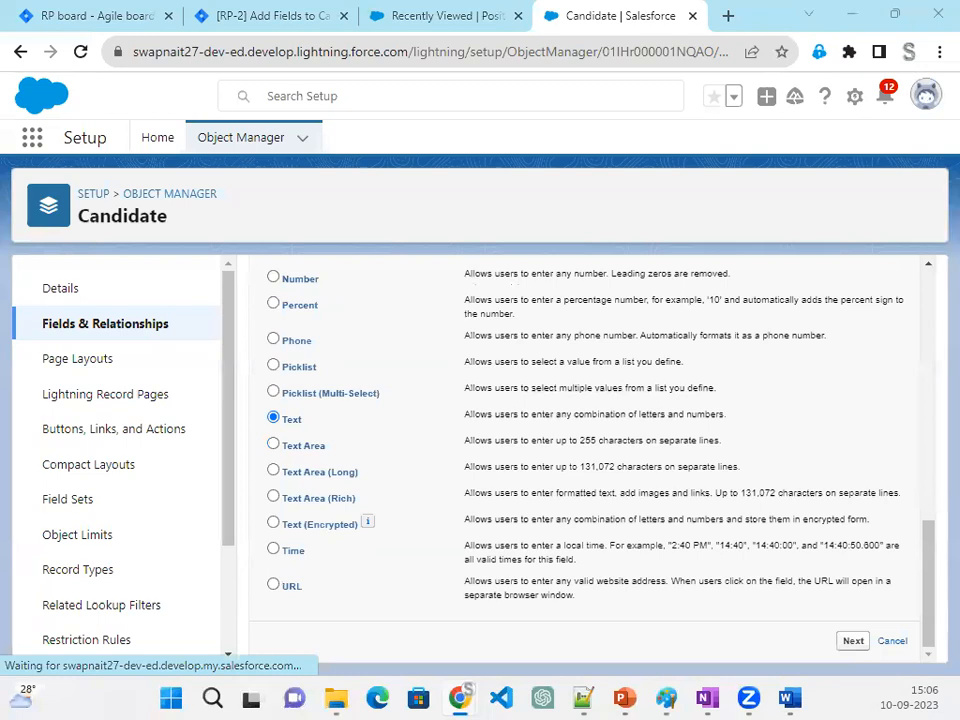
left_click(368, 409)
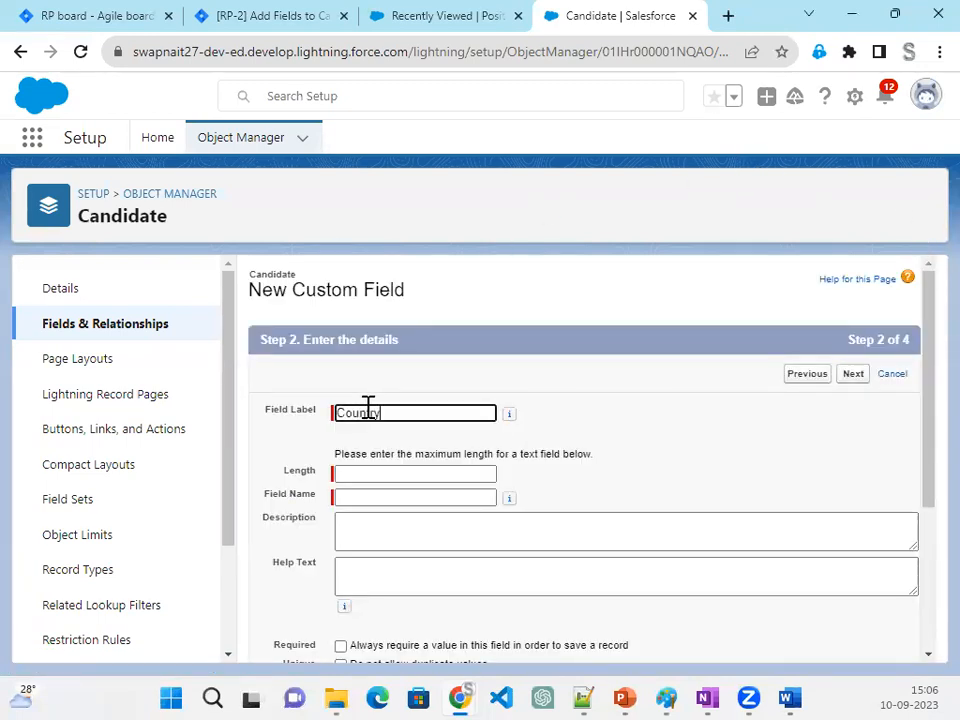
key("Tab")
left_click(349, 482)
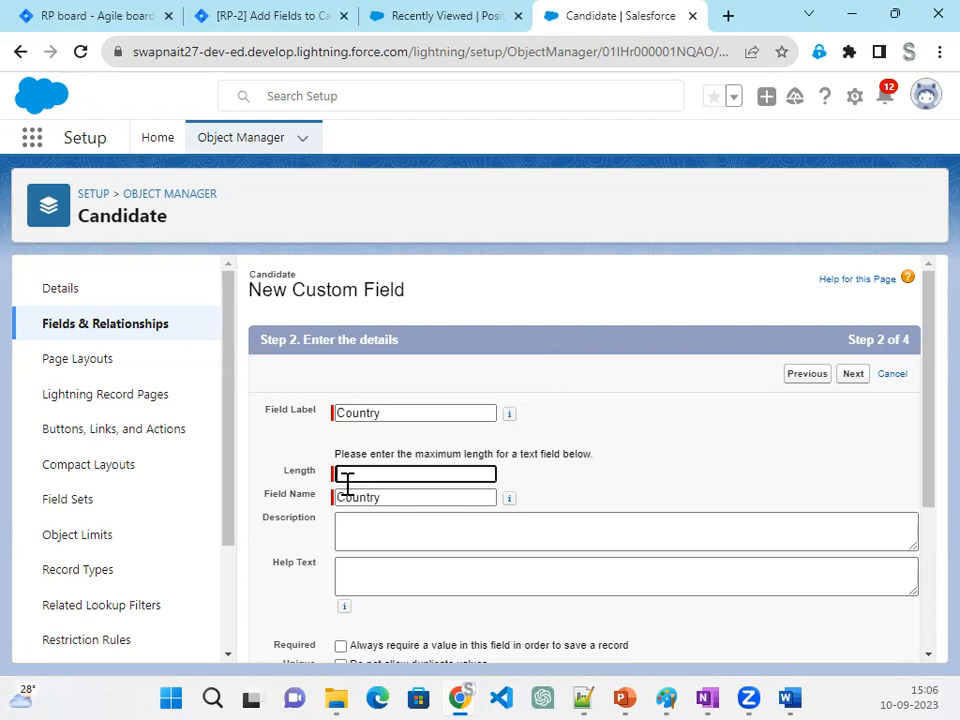
type("50")
key("Tab")
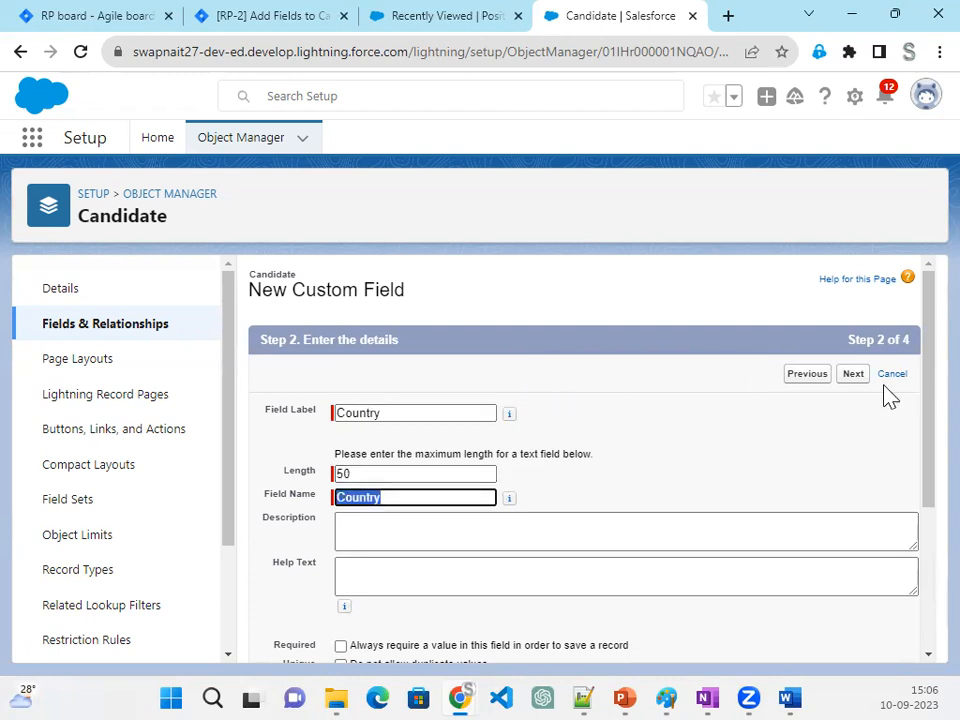
- Save the Country field with default field-level security on the Candidate Layout, and start another new field
left_click(855, 375)
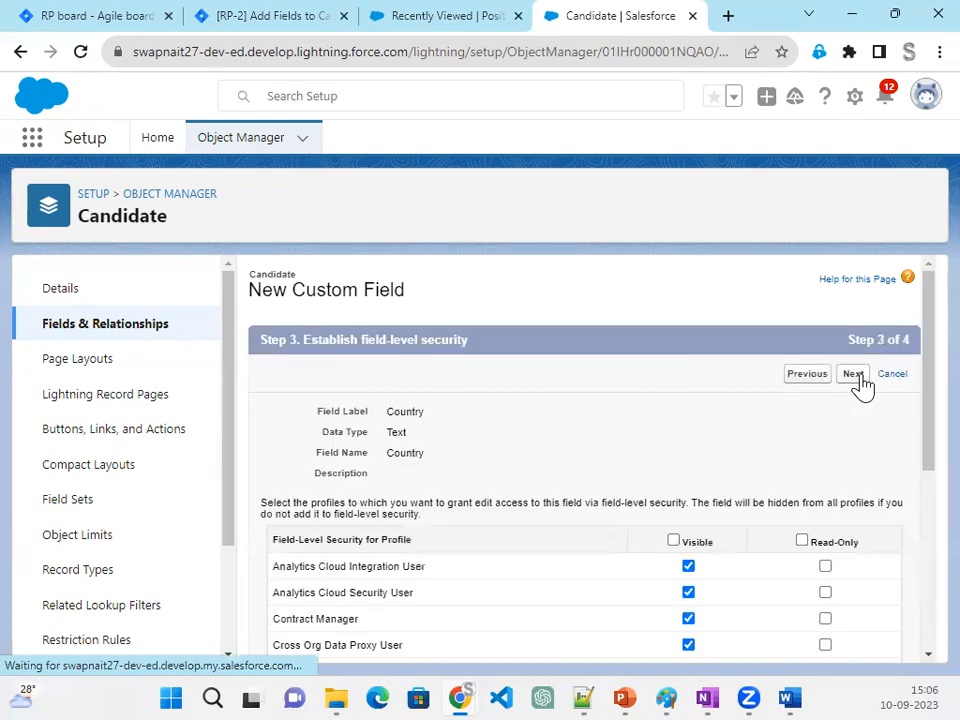
left_click(855, 375)
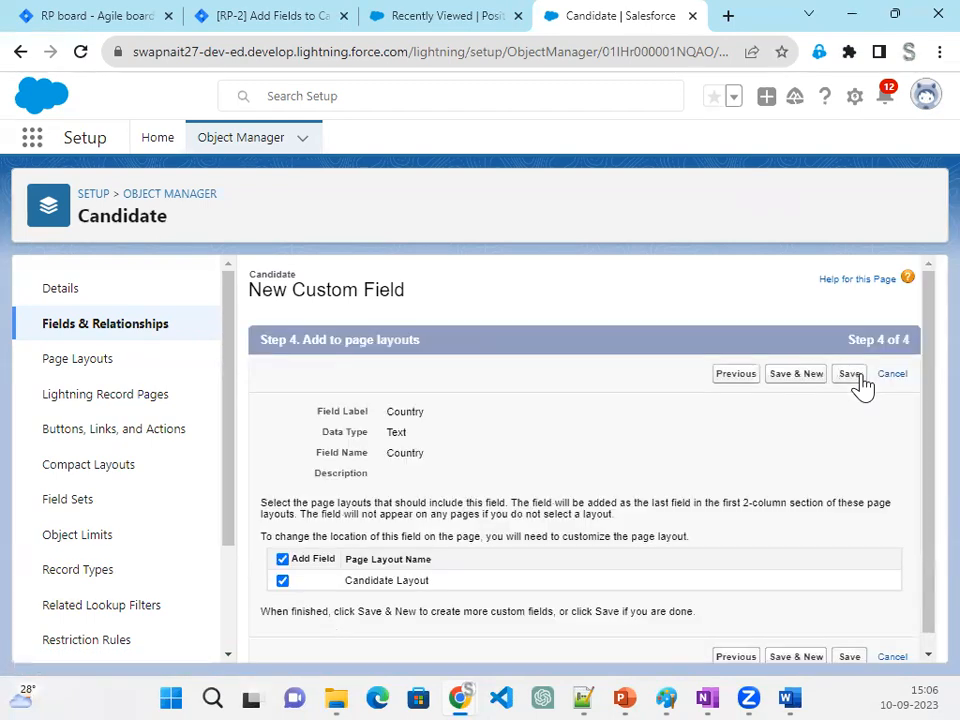
left_click(805, 377)
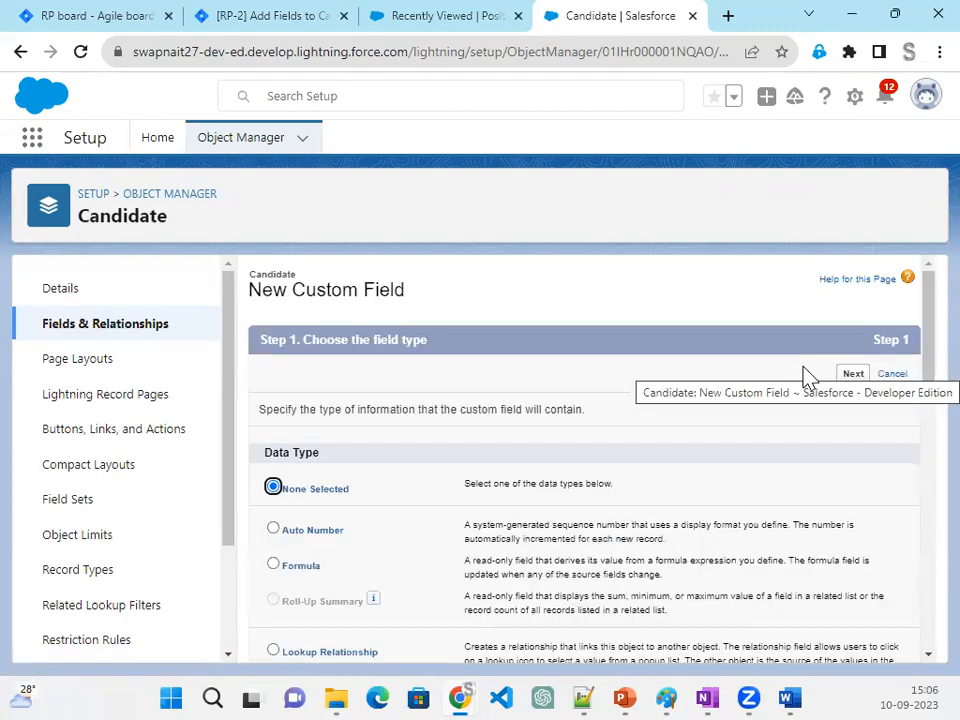
- Define the new custom field as a Text field labelled Current Employeer with a length of 50
scroll(480, 575, "down", 10)
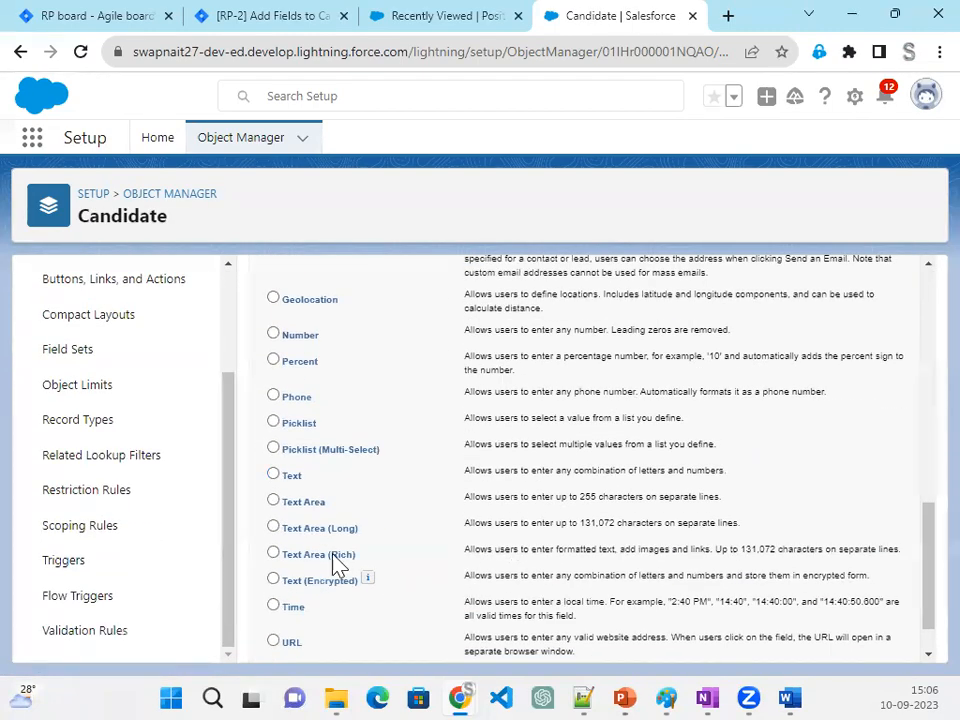
left_click(289, 476)
scroll(640, 545, "up", 10)
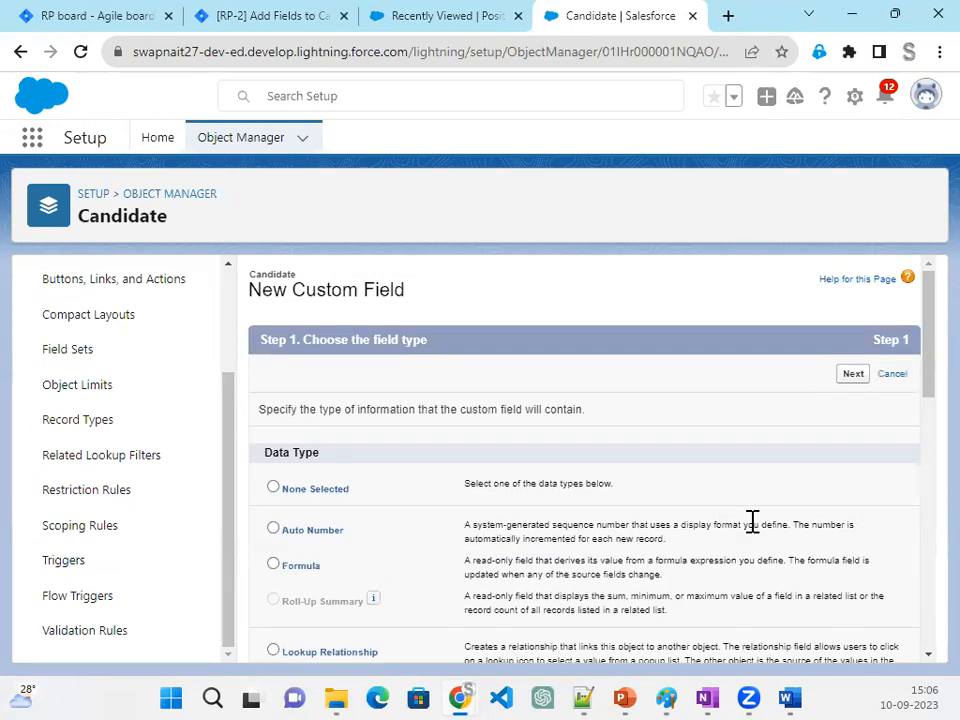
left_click(854, 376)
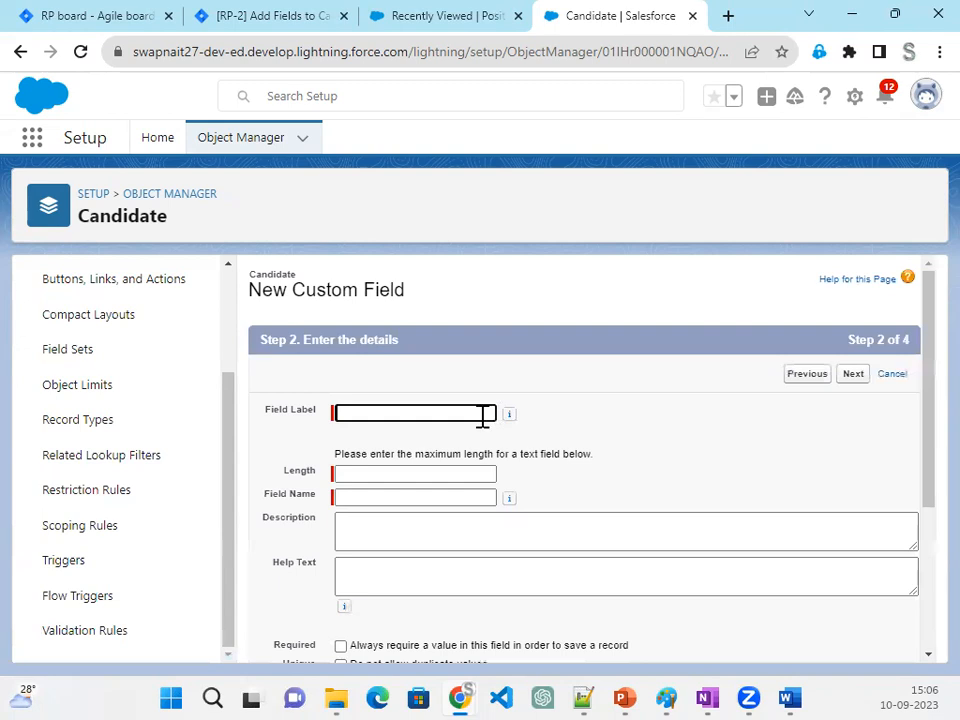
left_click(482, 418)
type("Current Employeer")
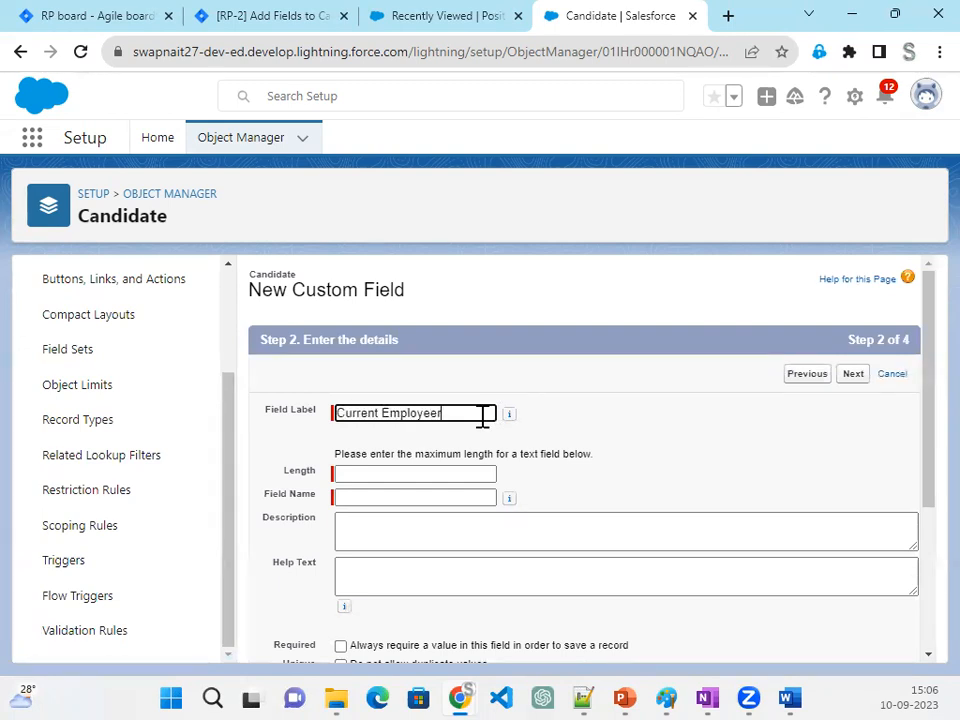
key("Tab")
left_click(455, 475)
type("50")
key("Tab")
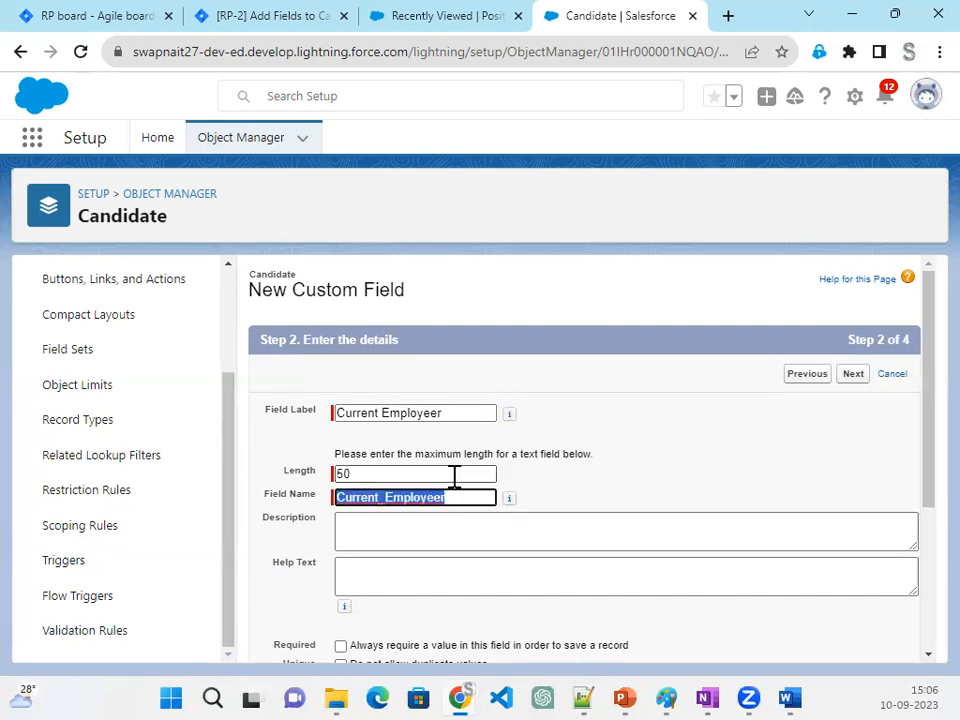
- Save the Current Employeer field with default field-level security on the Candidate Layout, and start another new field
left_click(851, 375)
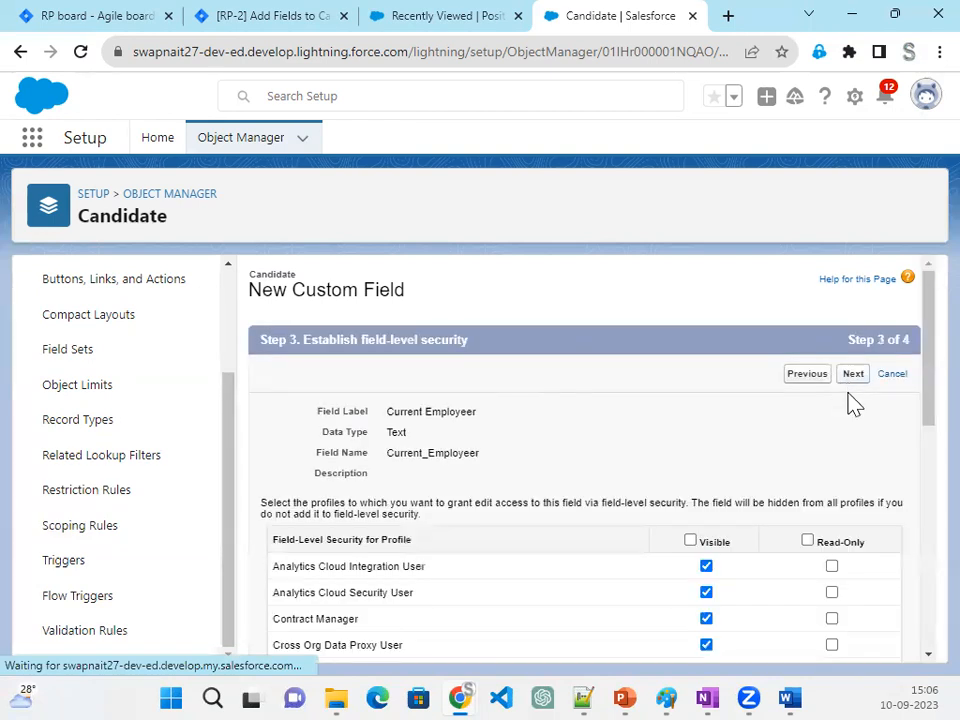
left_click(853, 375)
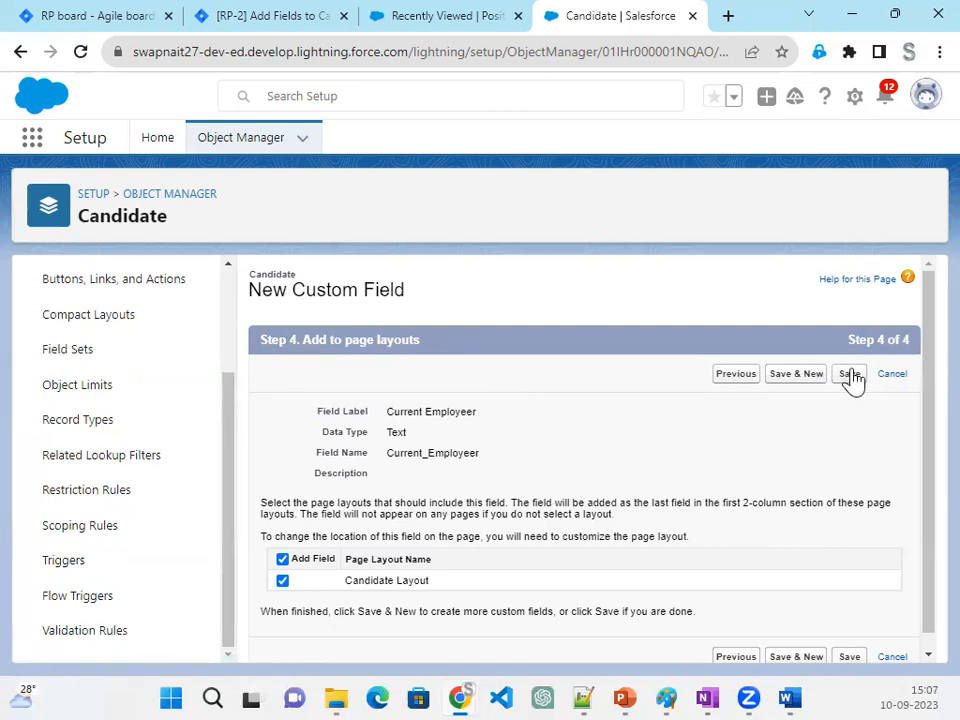
left_click(797, 378)
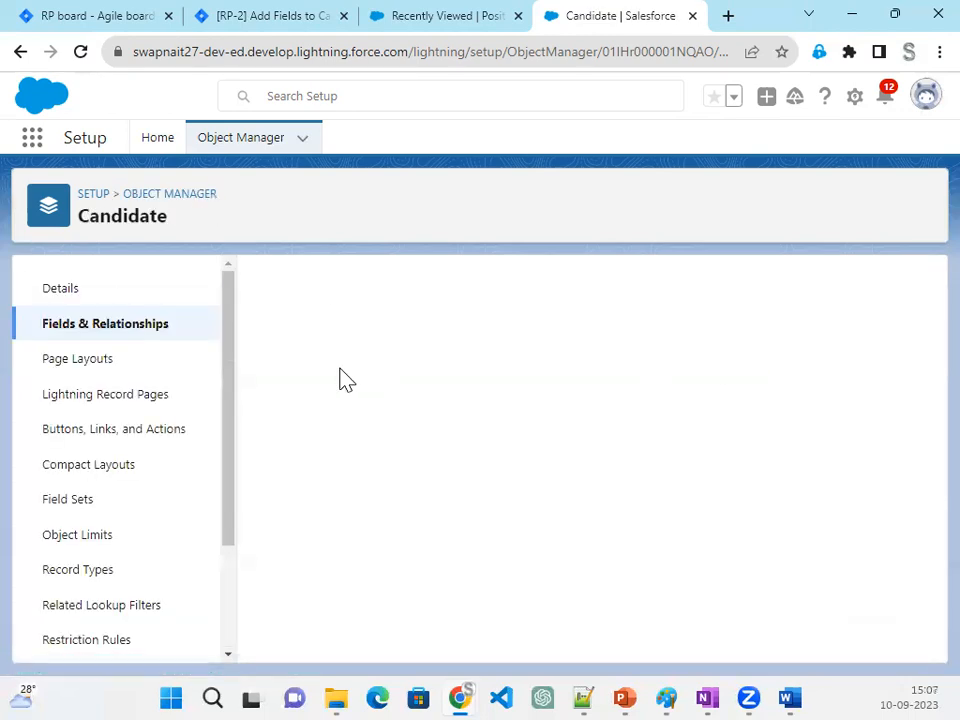
- Define the new custom field as a Number field labelled Year of Experience with a length of 2
scroll(425, 615, "down", 5)
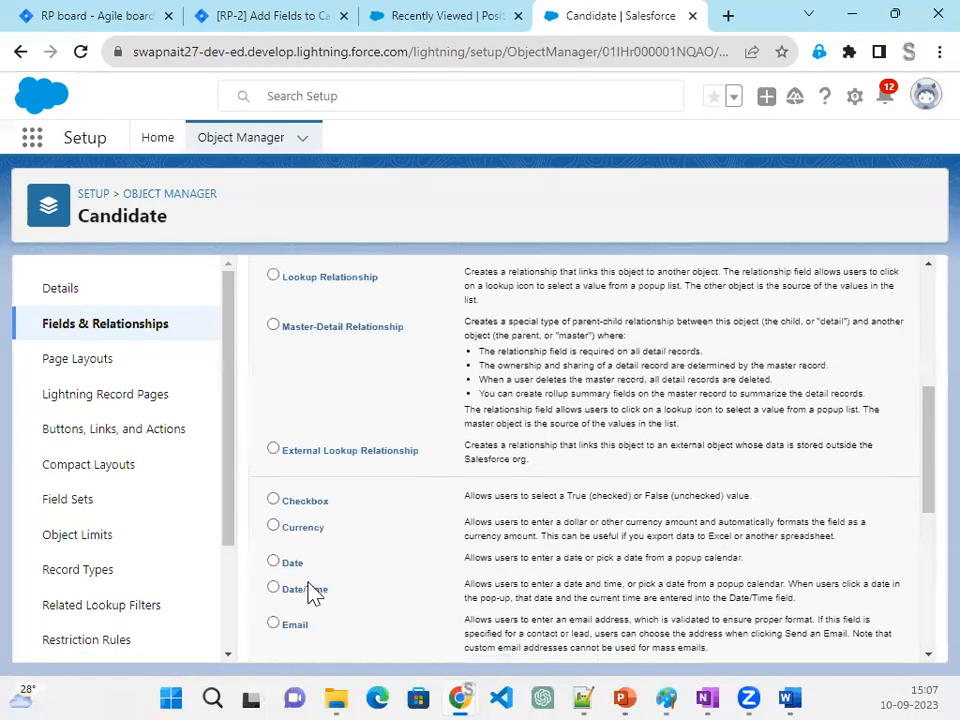
scroll(313, 594, "down", 1)
scroll(313, 594, "down", 2)
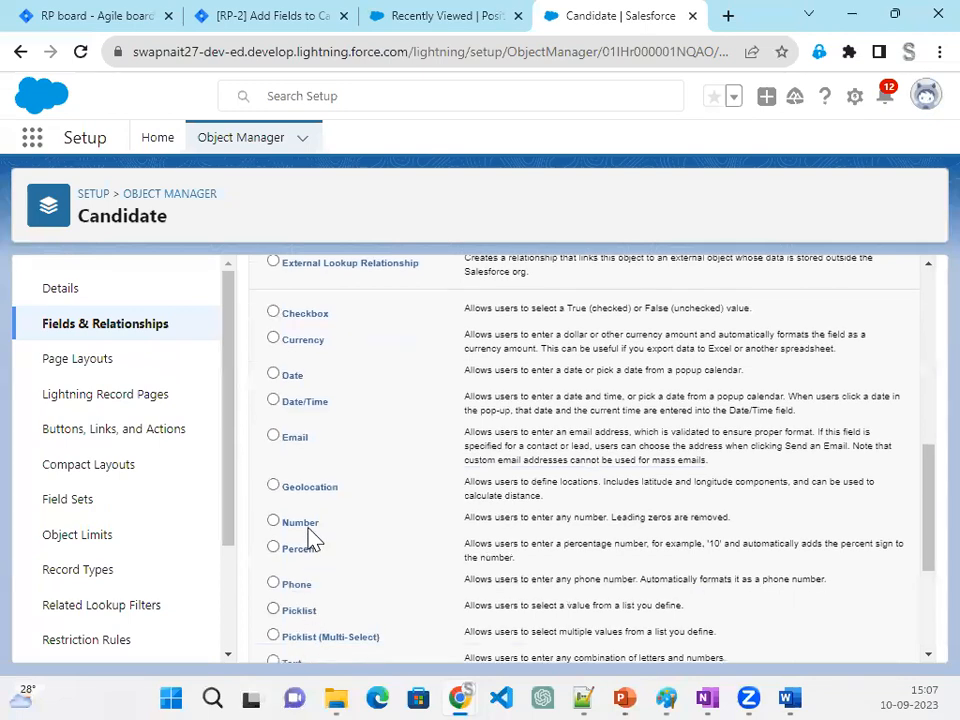
scroll(617, 546, "up", 8)
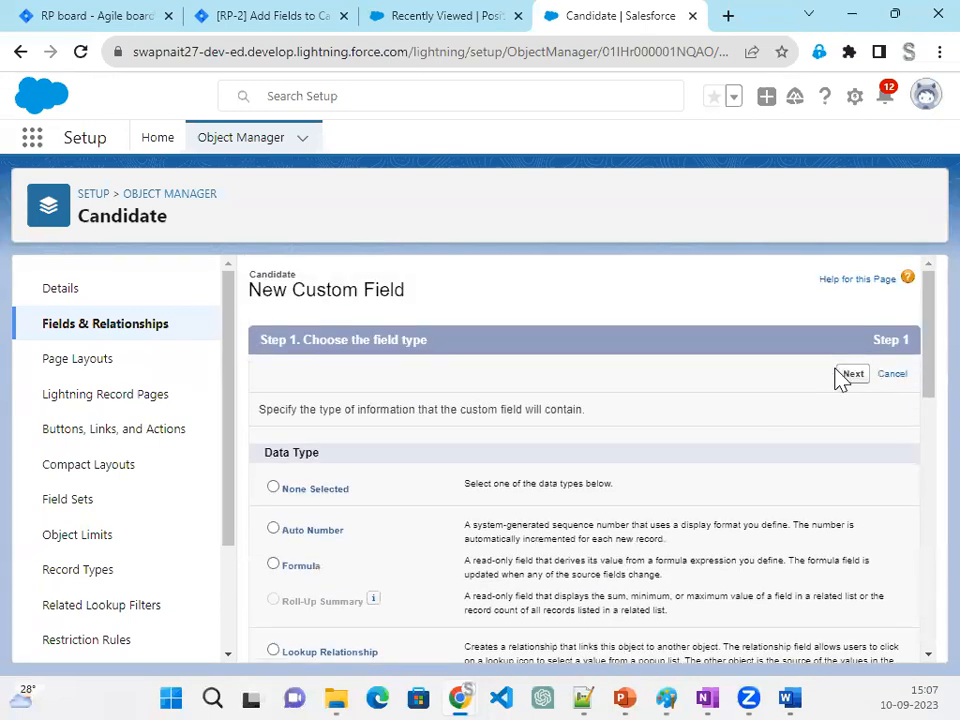
left_click(852, 376)
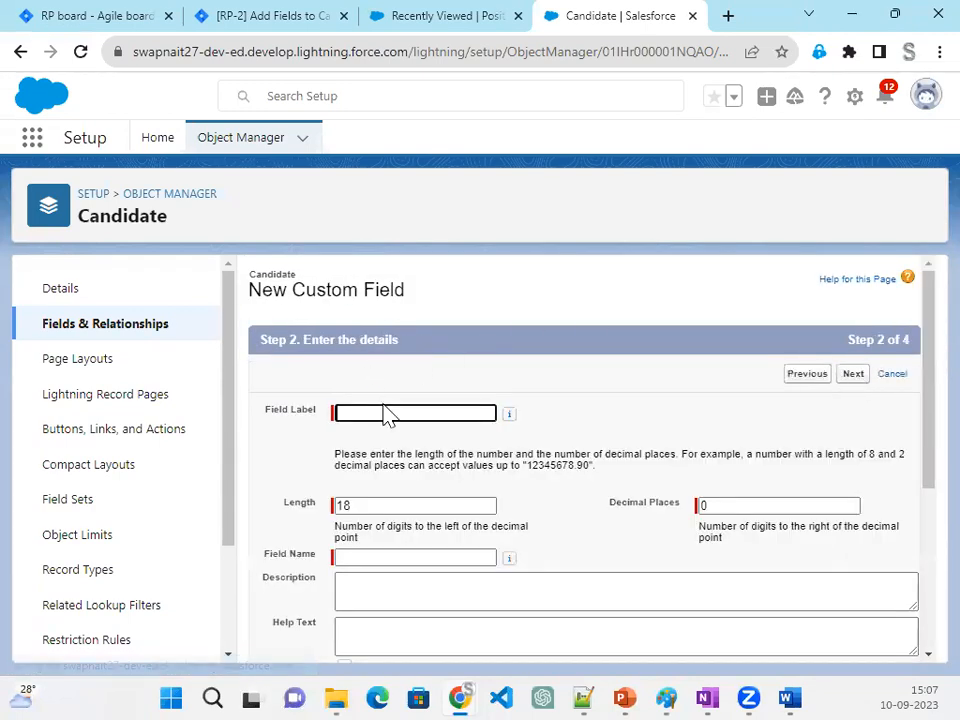
left_click(385, 407)
key("Tab")
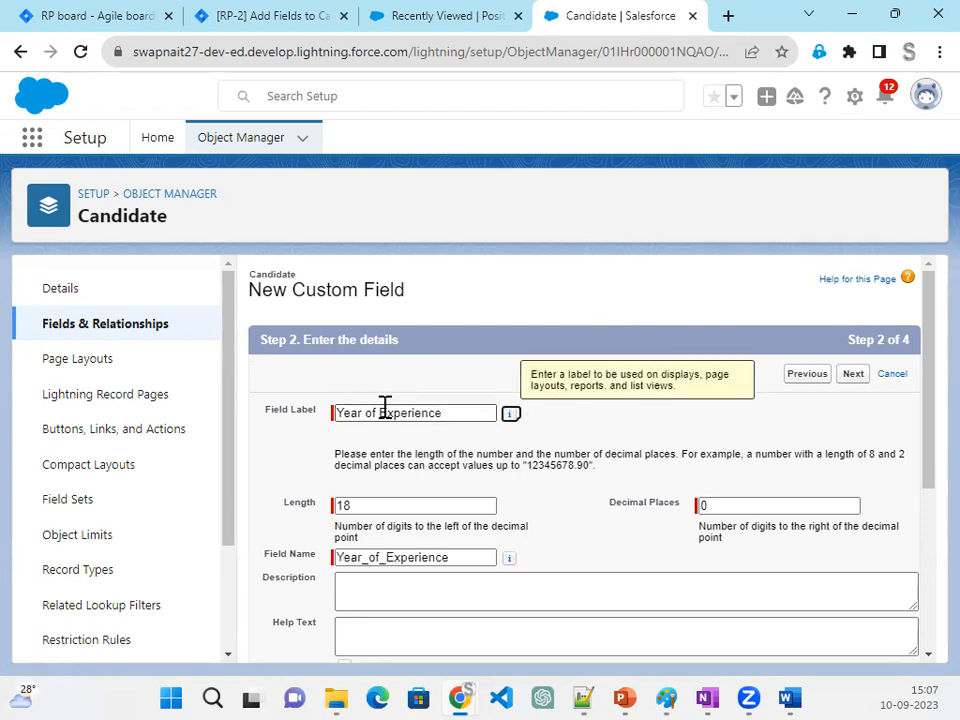
key("Tab")
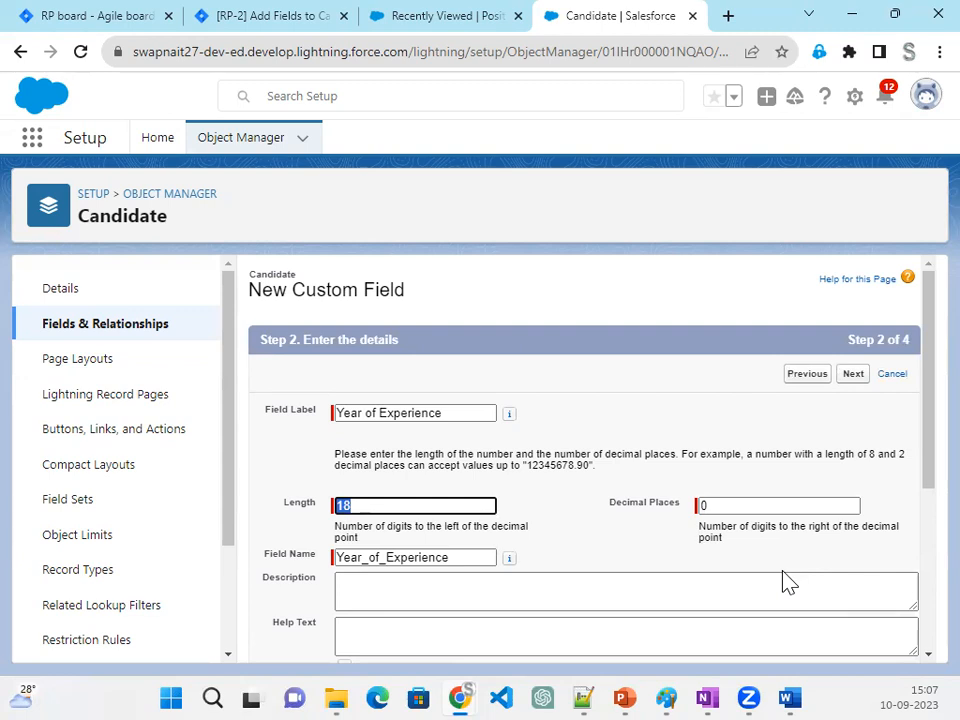
type("2")
- Save the Year of Experience field with default field-level security on the Candidate Layout, and start another new field
scroll(720, 555, "down", 2)
scroll(765, 555, "down", 2)
left_click(860, 643)
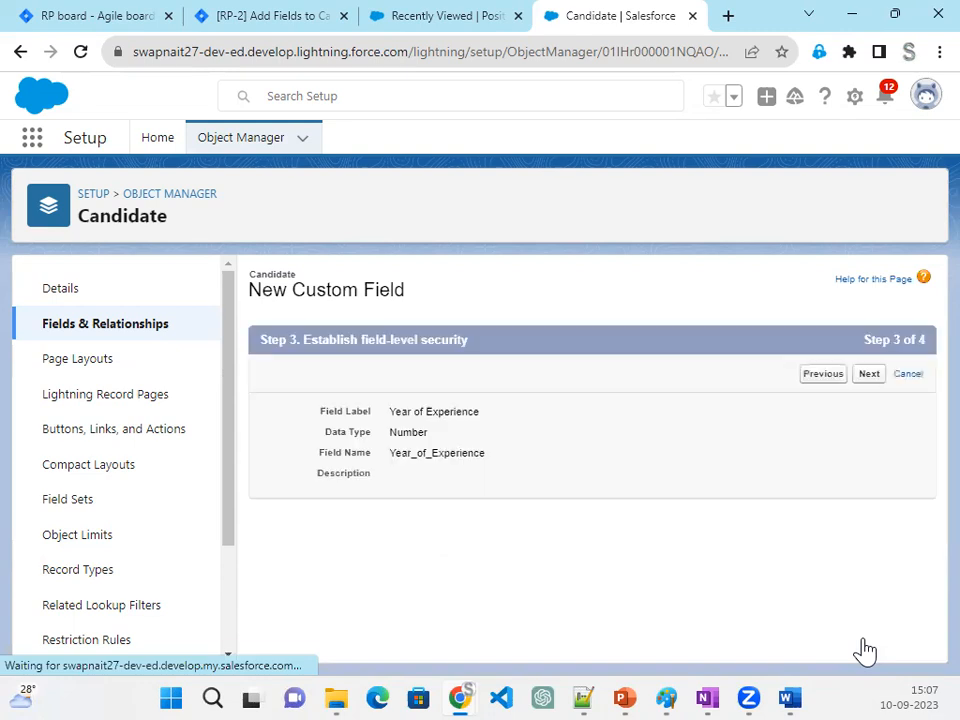
left_click(851, 378)
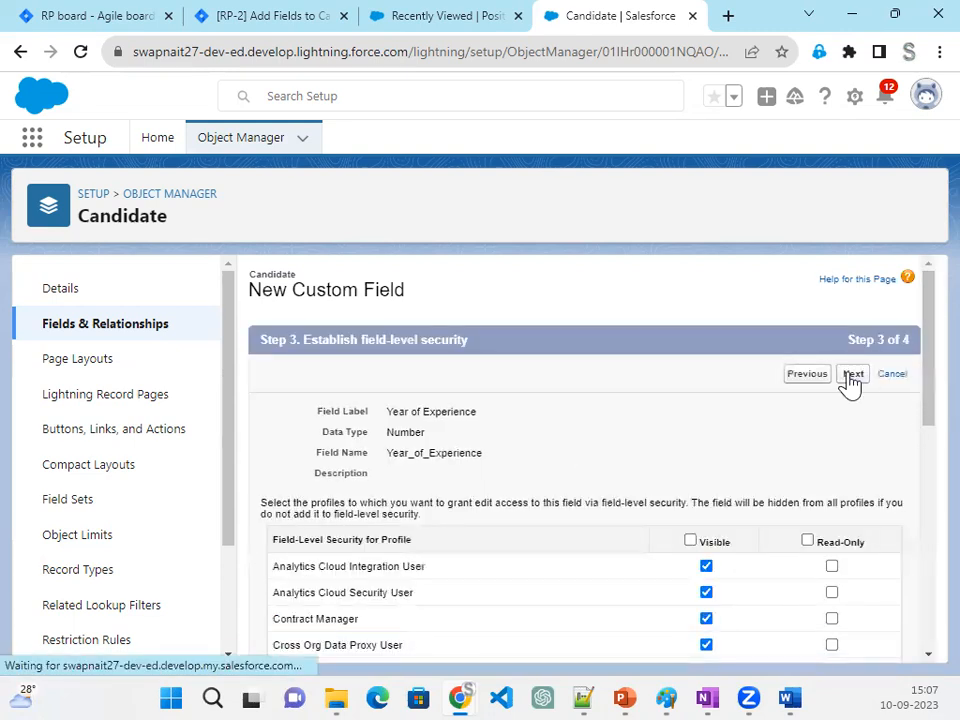
left_click(793, 384)
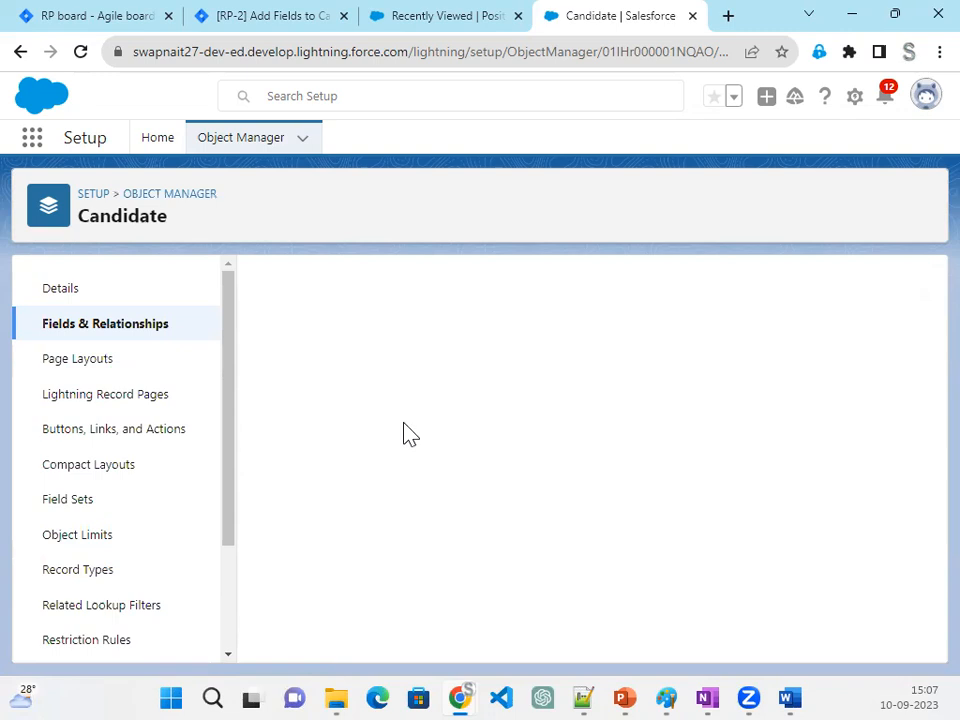
- Define the new custom field as a Text field labelled SSN with a length of 9
scroll(340, 550, "down", 5)
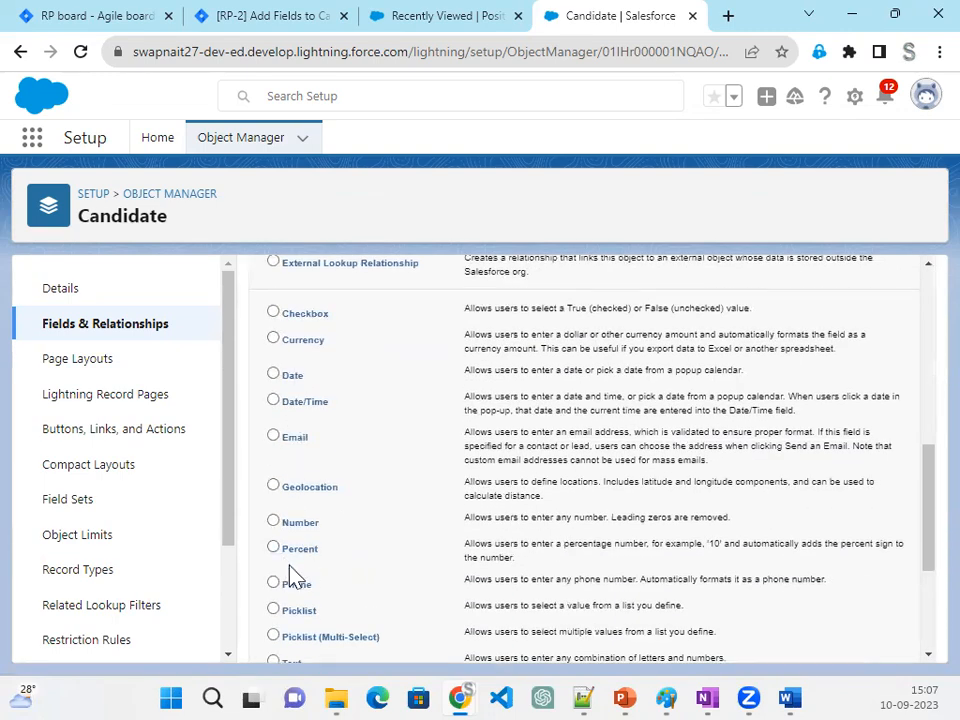
scroll(310, 560, "down", 1)
left_click(296, 572)
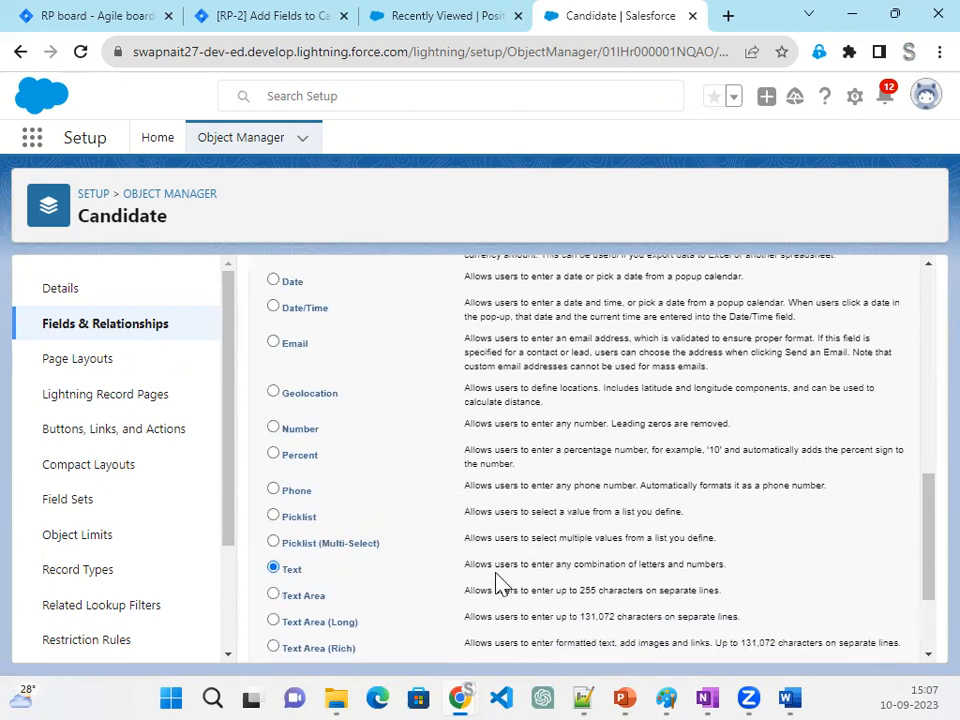
scroll(680, 580, "down", 2)
left_click(852, 641)
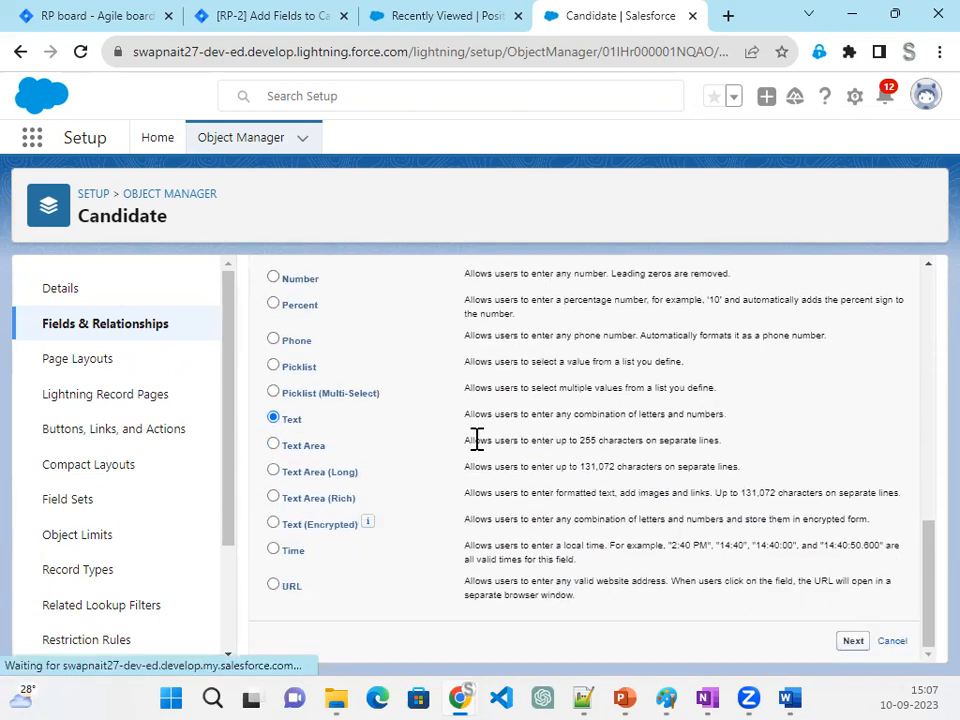
type("SSN")
key("Tab")
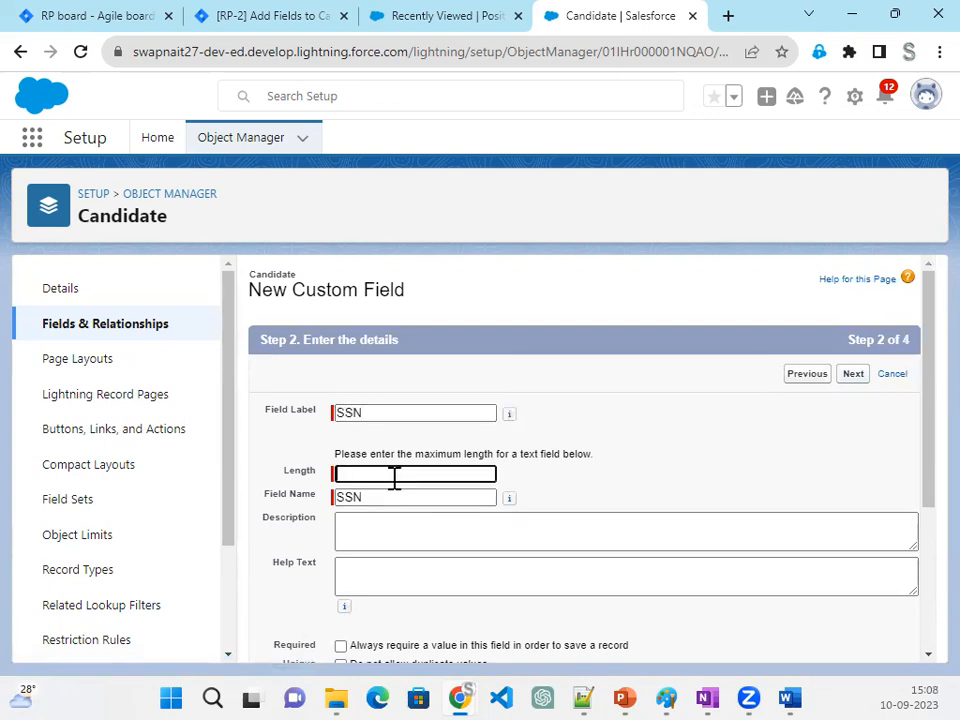
key("Tab")
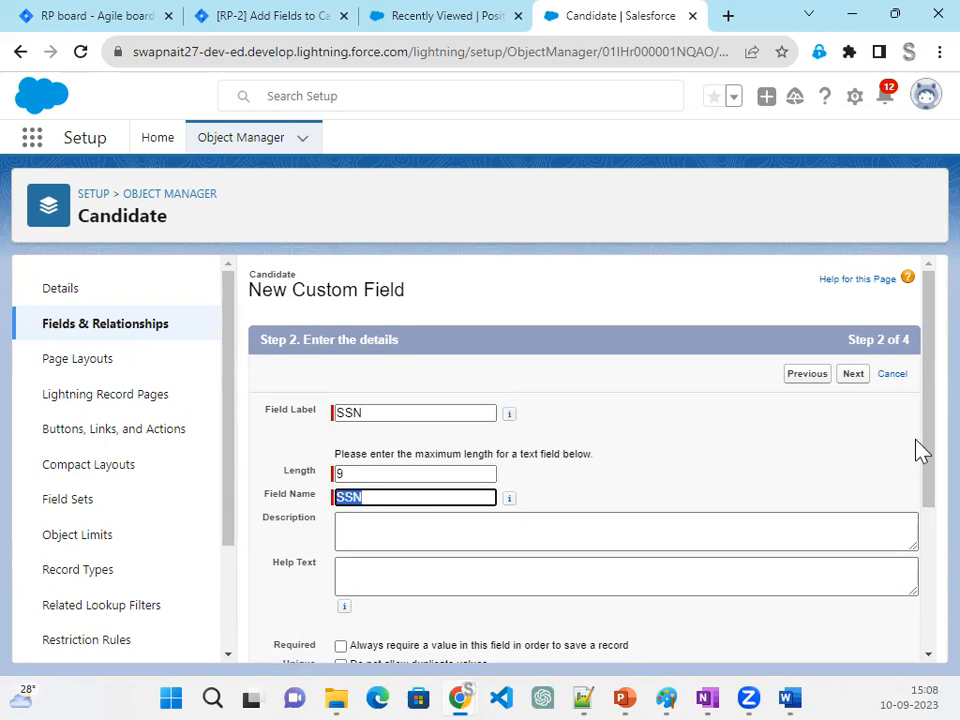
- Save the SSN field with default field-level security on the Candidate Layout and return to the object's field list
left_click(855, 382)
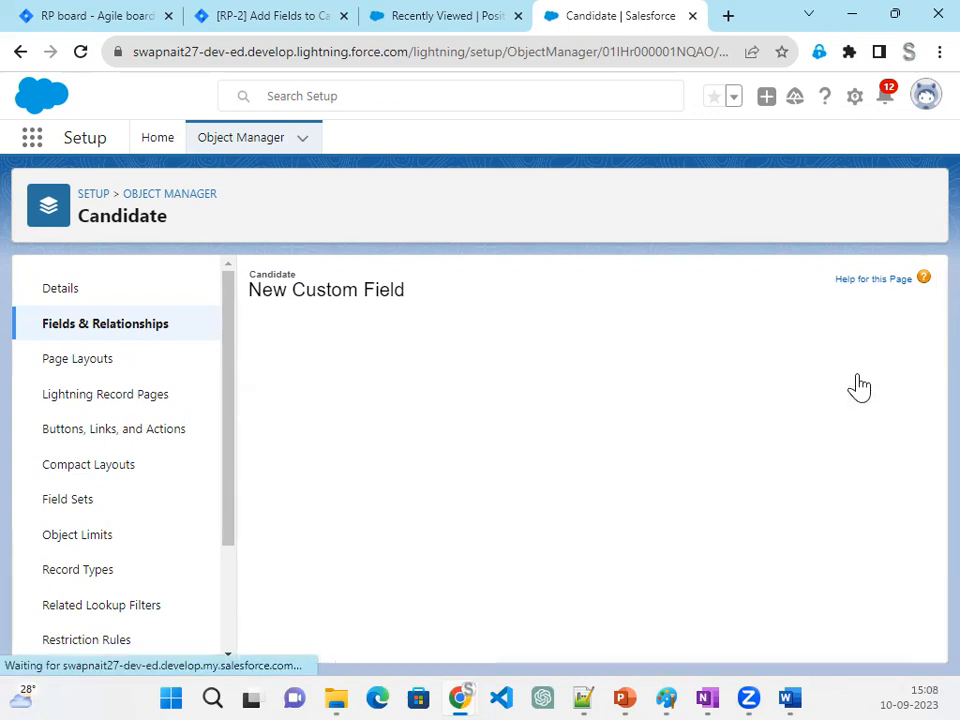
left_click(853, 376)
left_click(852, 376)
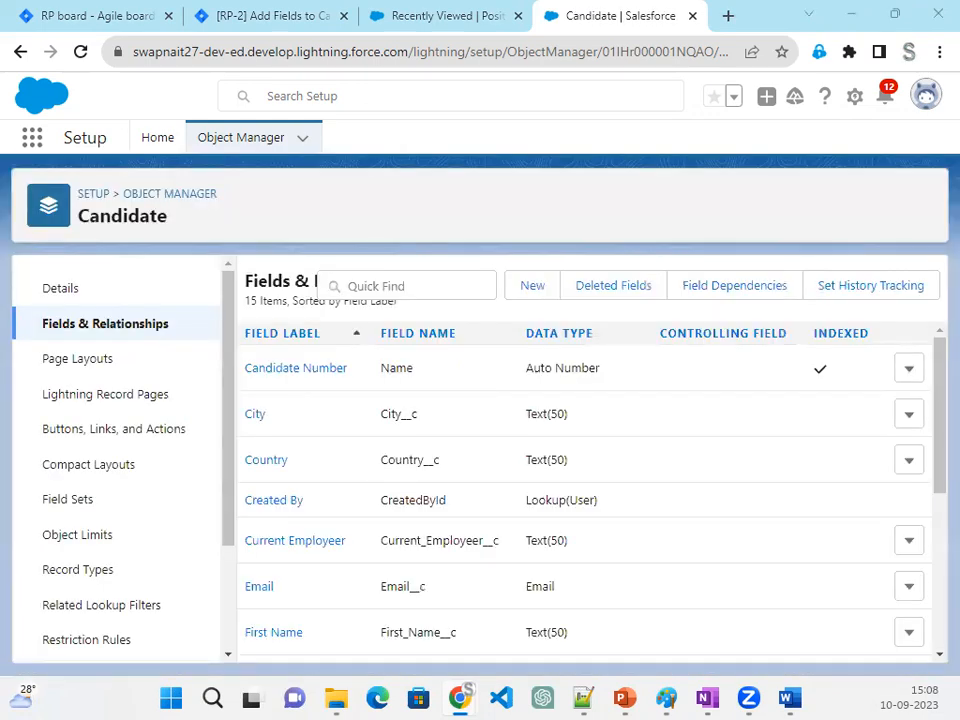
- Start a new custom field on the Candidate object as a Picklist labelled Educatio
left_click(532, 290)
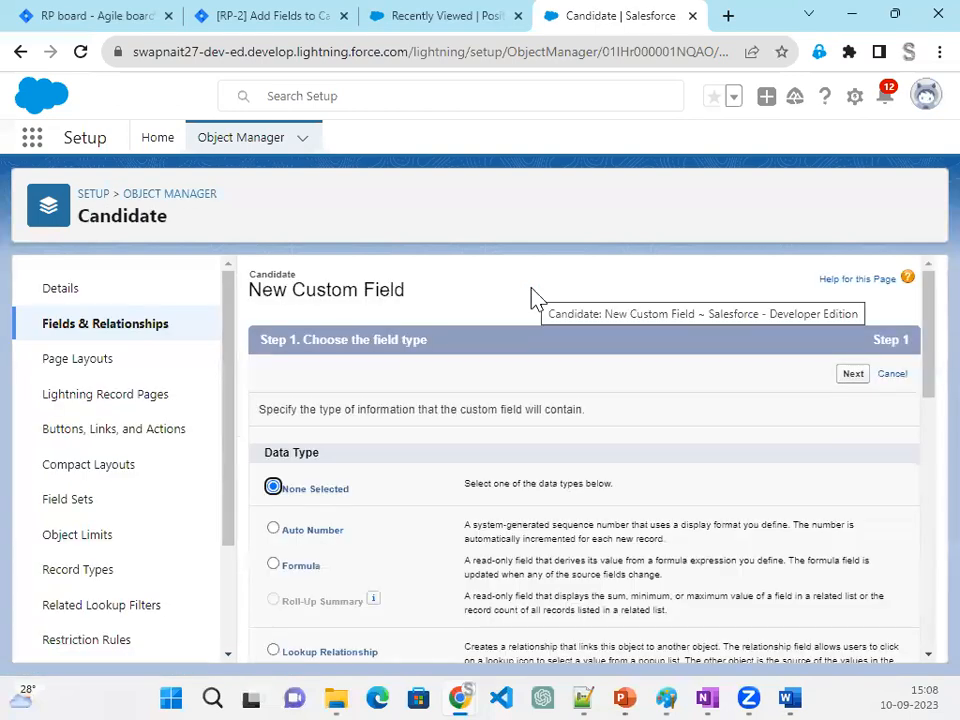
scroll(484, 410, "down", 5)
scroll(479, 430, "down", 2)
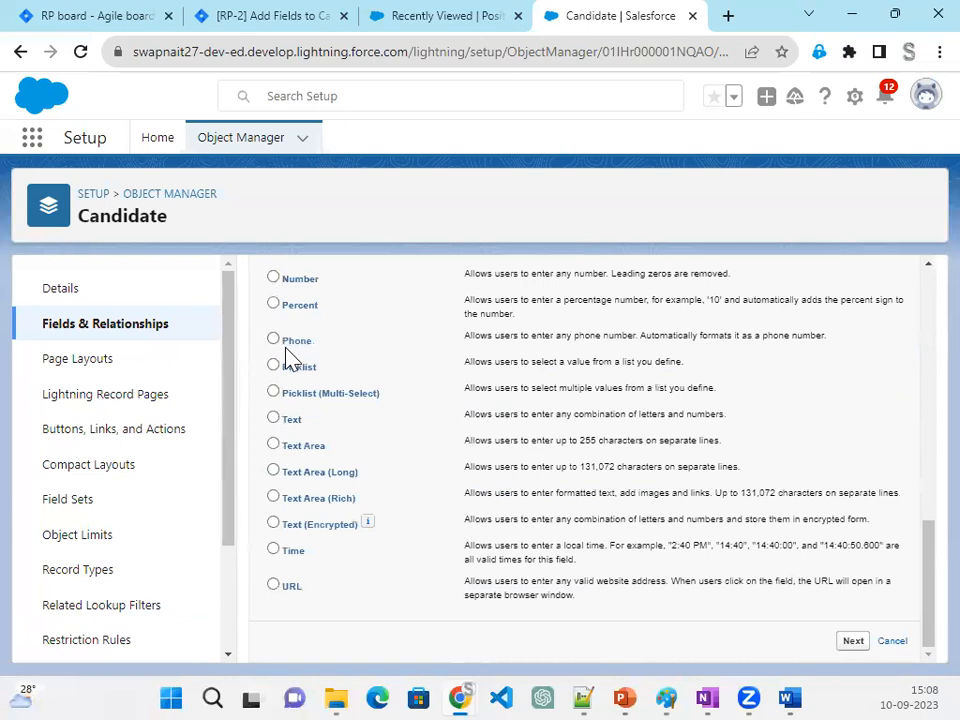
left_click(292, 368)
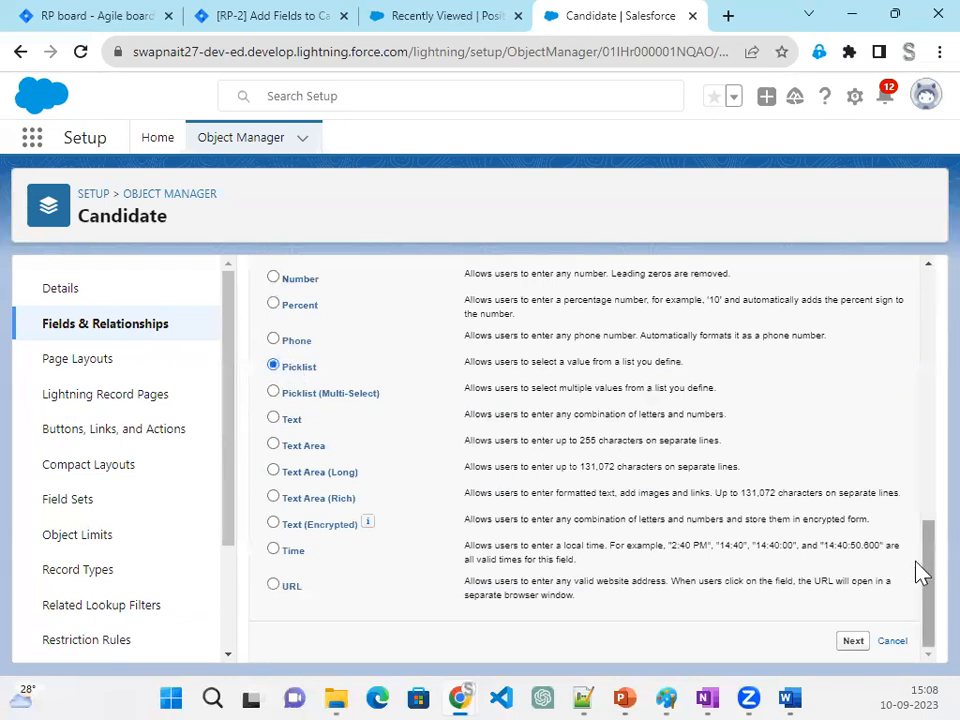
left_click(855, 642)
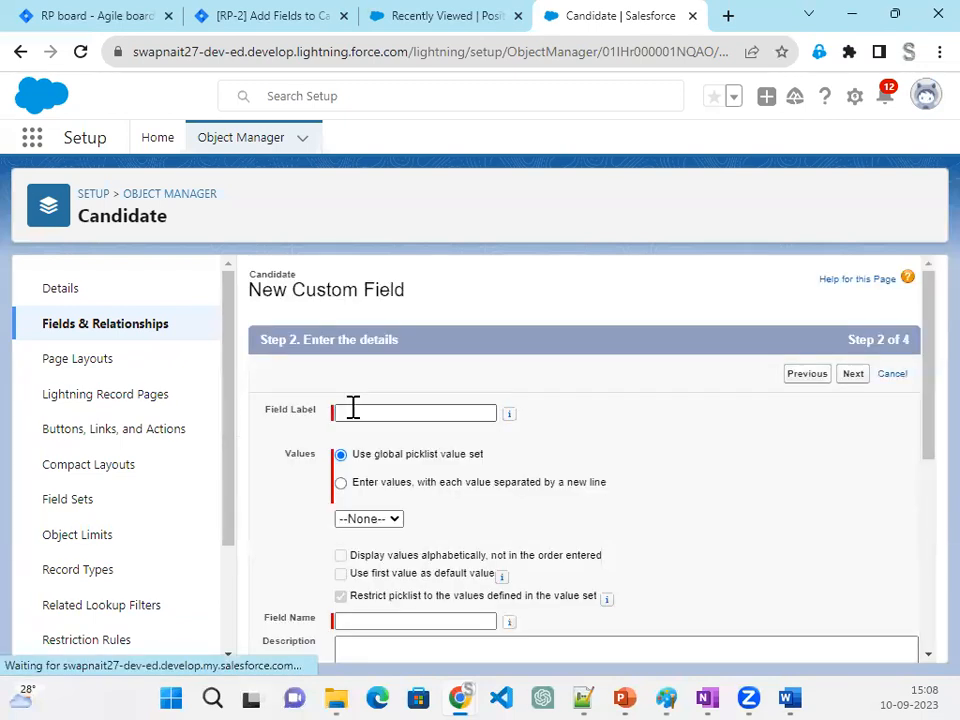
left_click(356, 412)
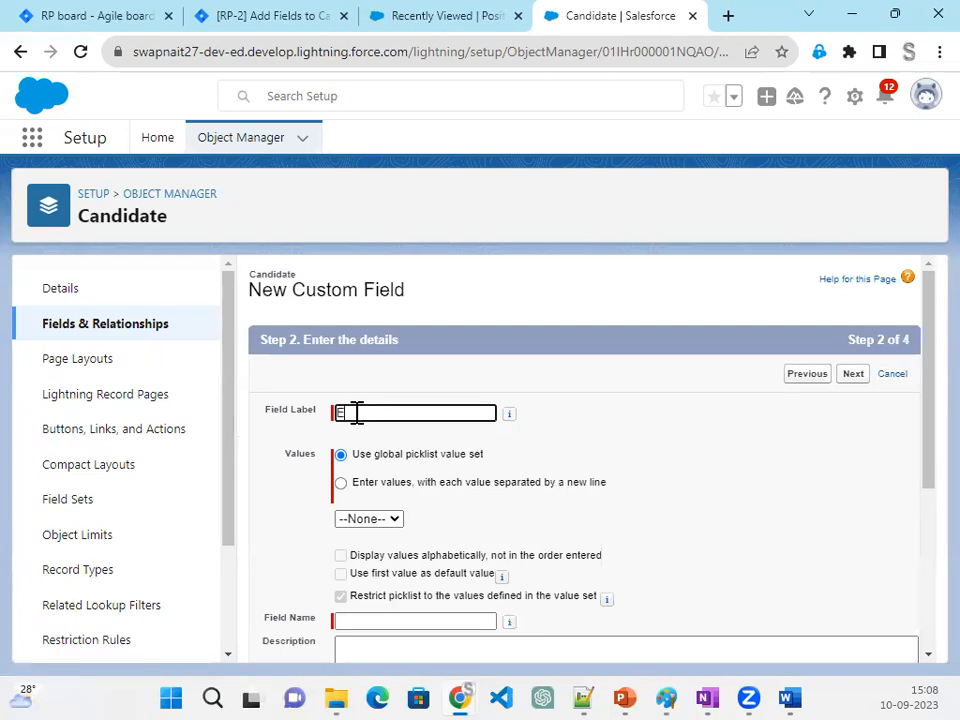
key("Tab")
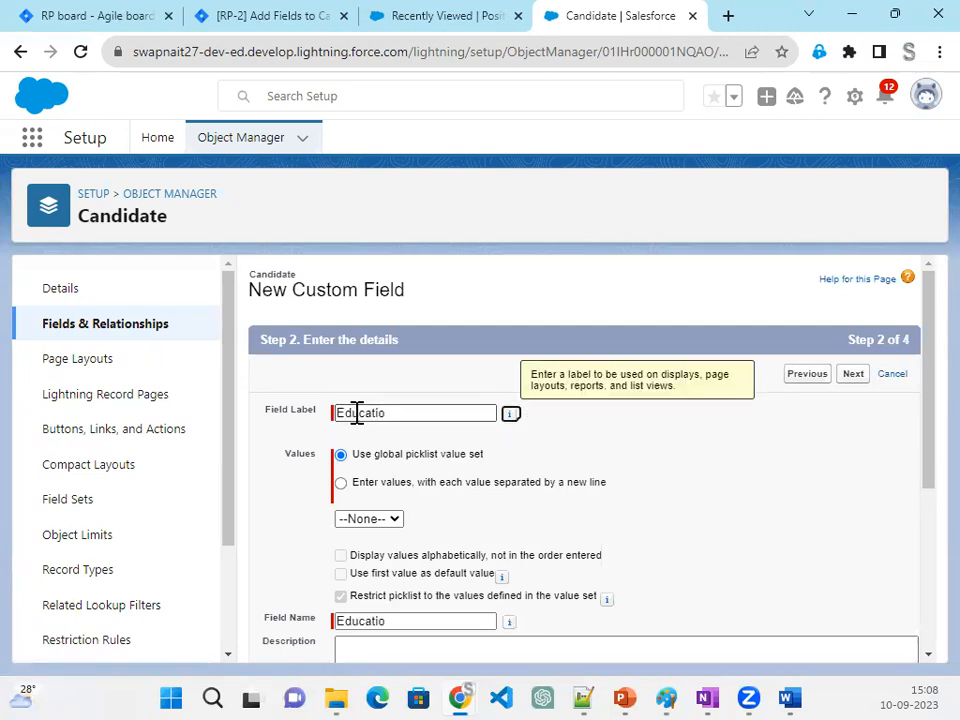
- Define the picklist's own values as B.Tech, BSC, MBA, MSC and PHD, one per line
left_click(450, 486)
left_click(403, 551)
type("B.Te")
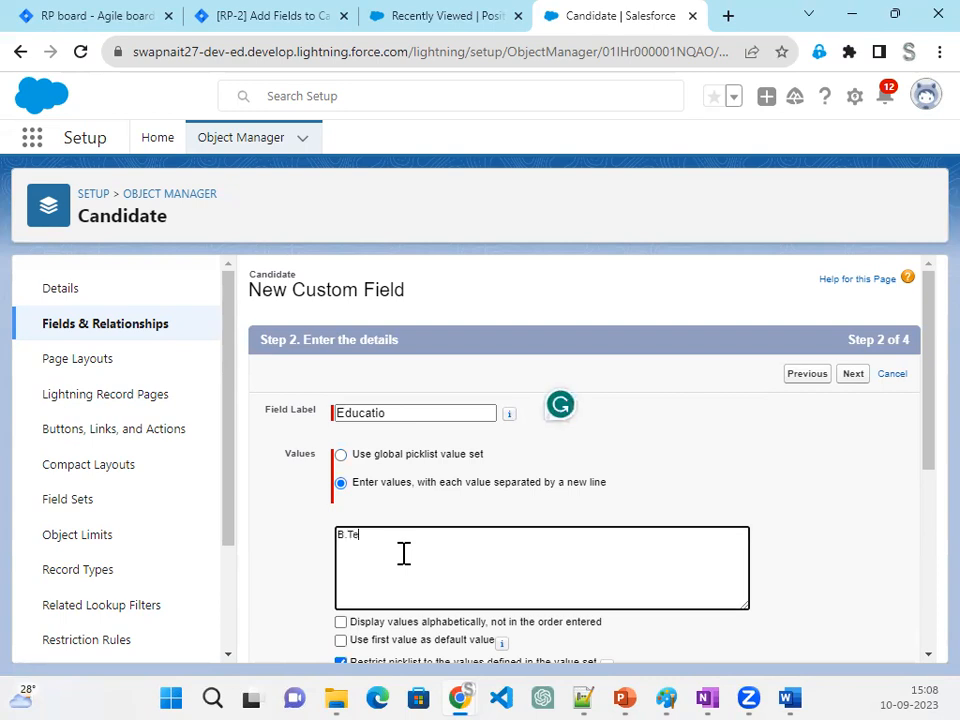
type("ch BSC")
key("Return")
type("MBA")
key("Return")
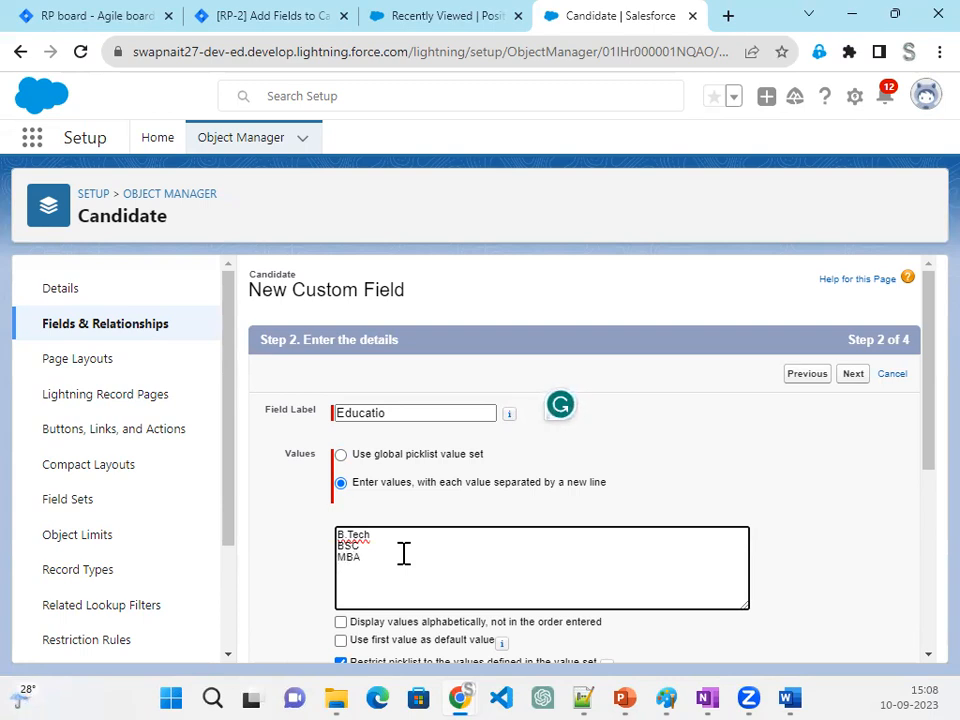
type("MSC ")
type("PHD")
- Save the Educatio picklist with default field-level security and page layout, and return to the object's field list
scroll(830, 400, "down", 2)
scroll(830, 400, "up", 2)
left_click(855, 378)
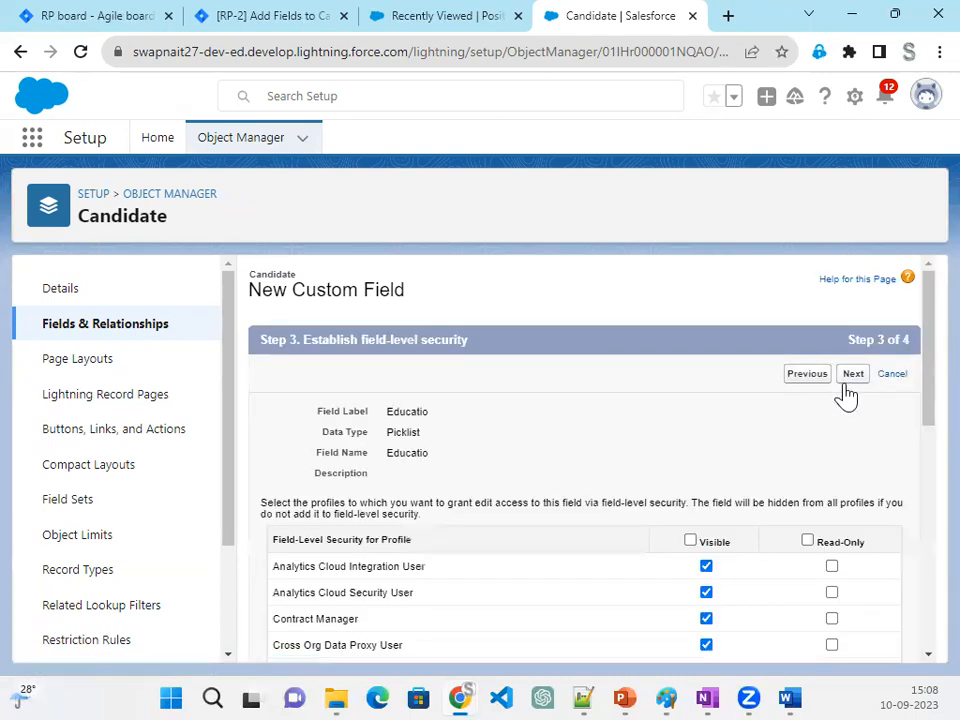
left_click(852, 378)
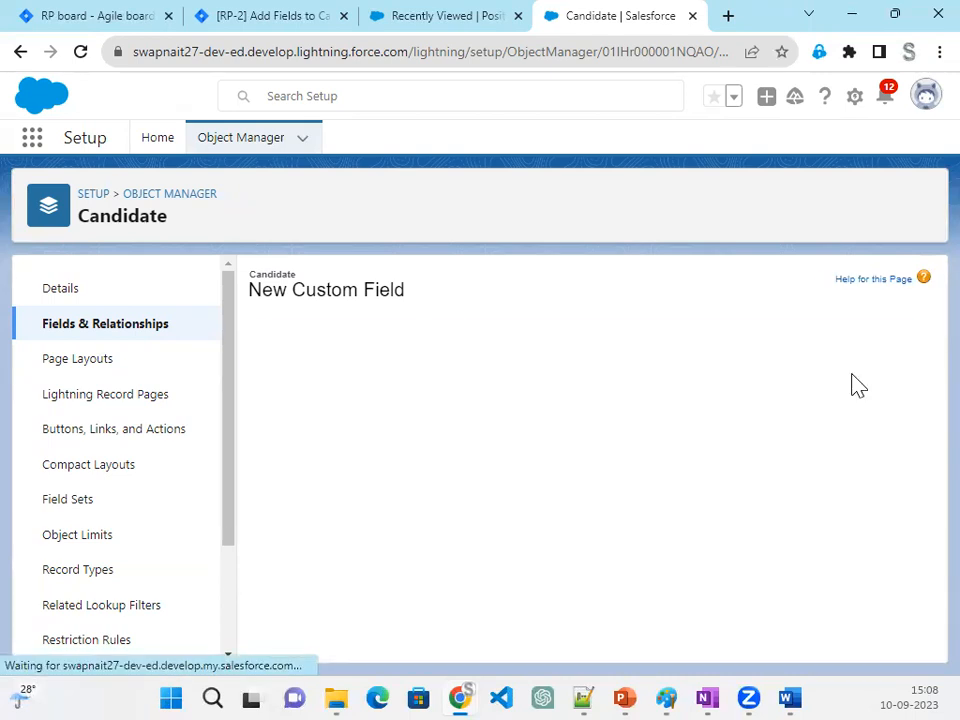
left_click(790, 377)
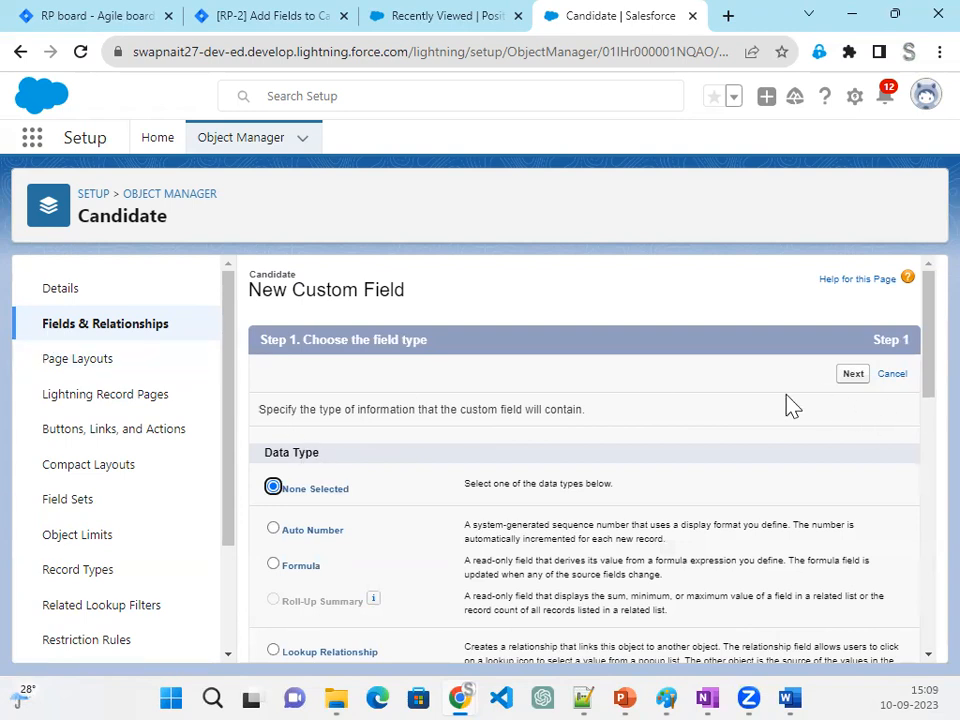
left_click(140, 330)
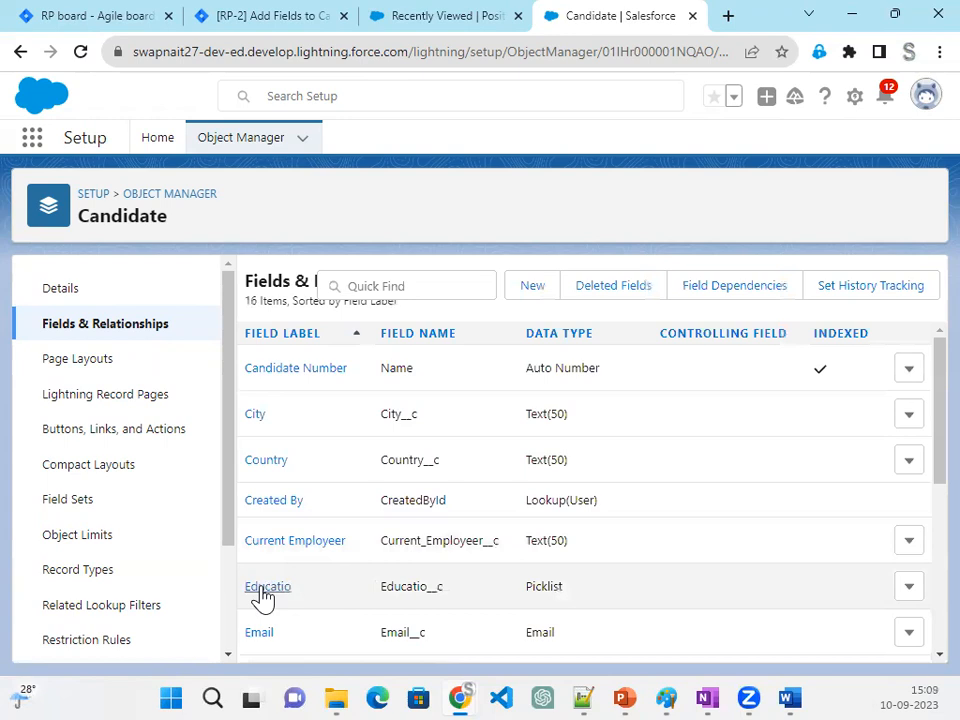
- Correct the Educatio field's label and field name to Education, save the change and return to the field list
left_click(262, 589)
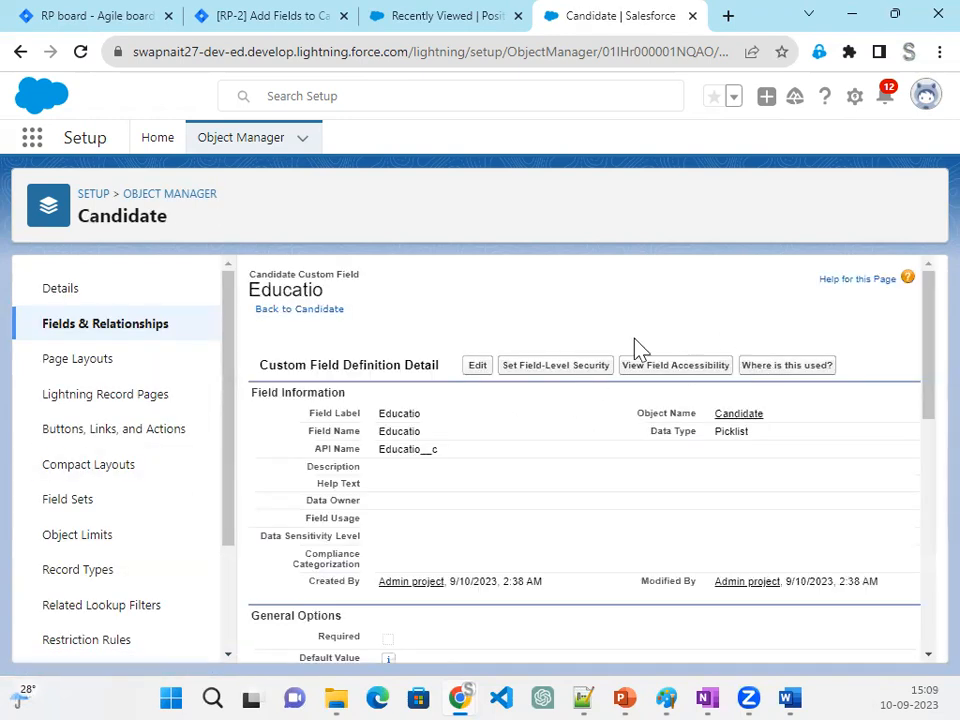
left_click(486, 368)
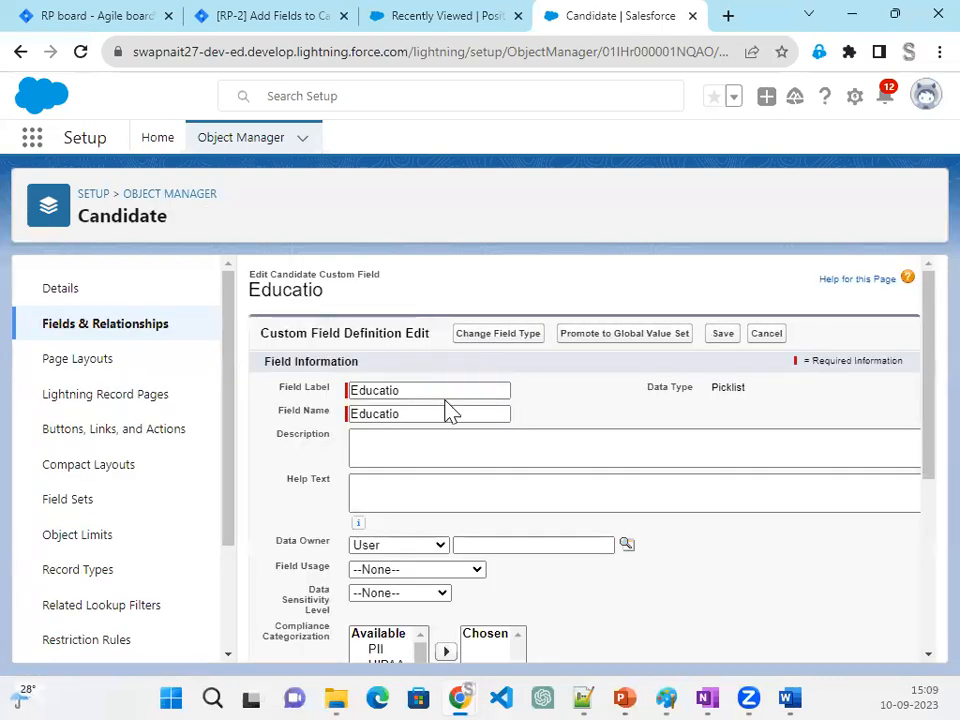
left_click(437, 390)
type("n")
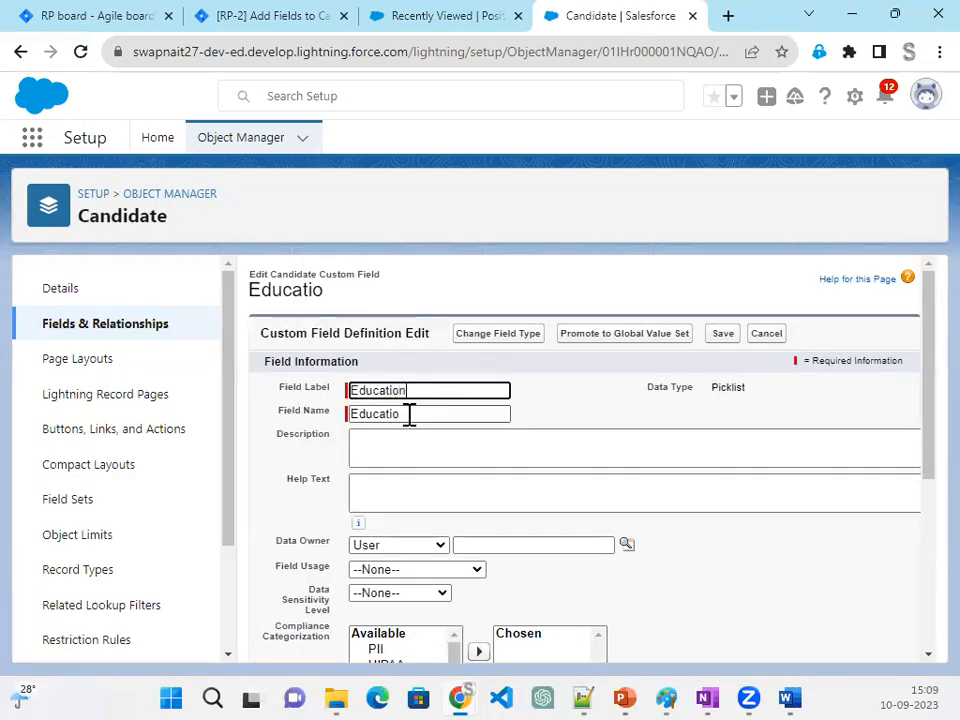
left_click(407, 415)
left_click(643, 180)
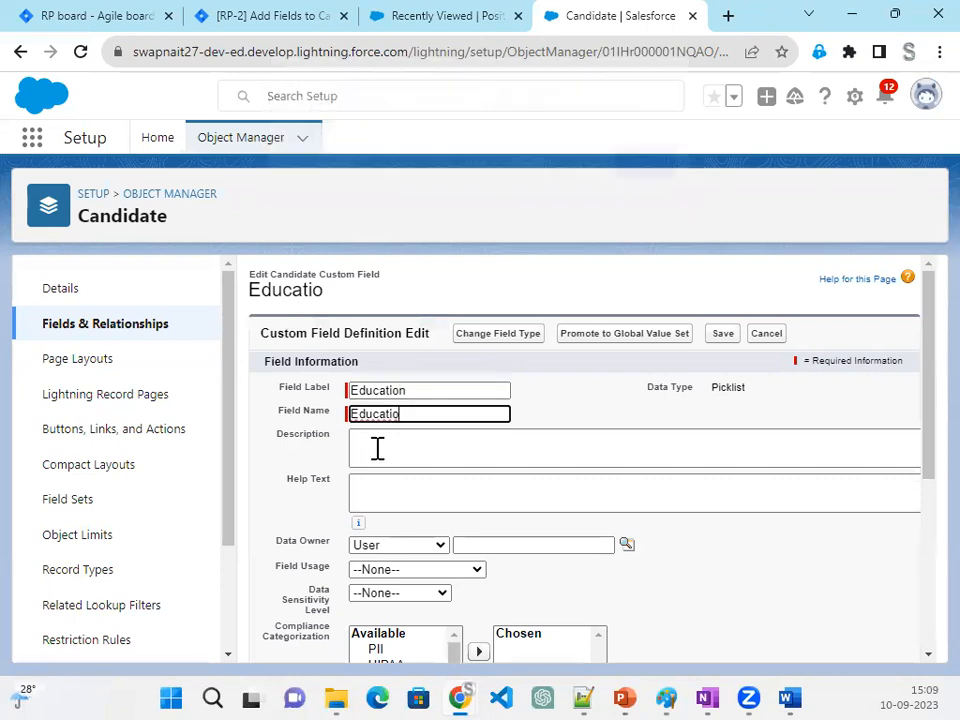
type("n")
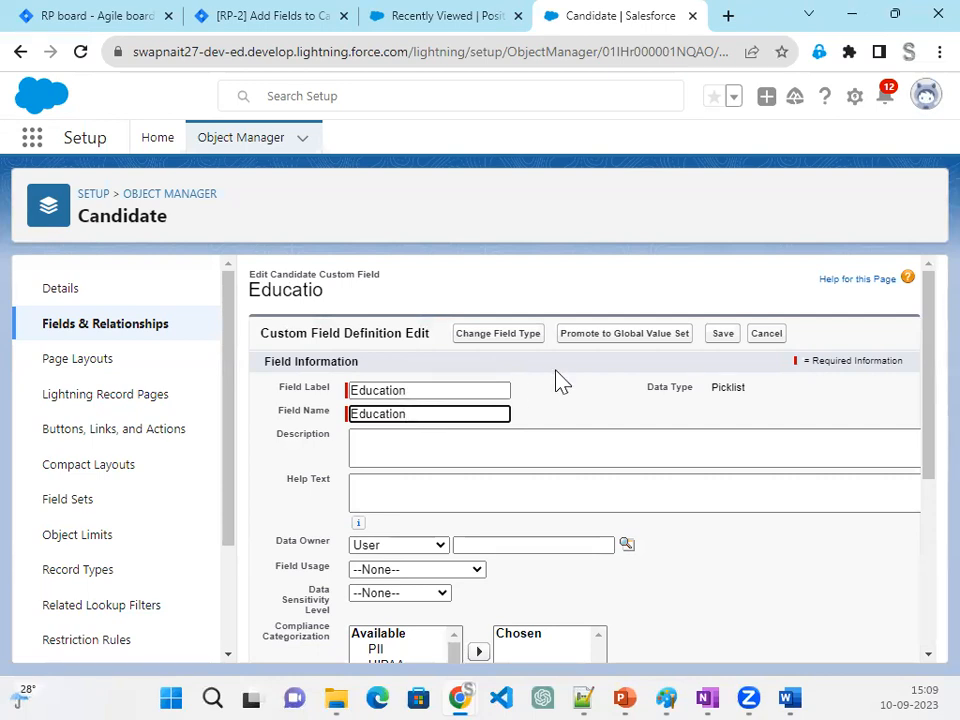
left_click(730, 340)
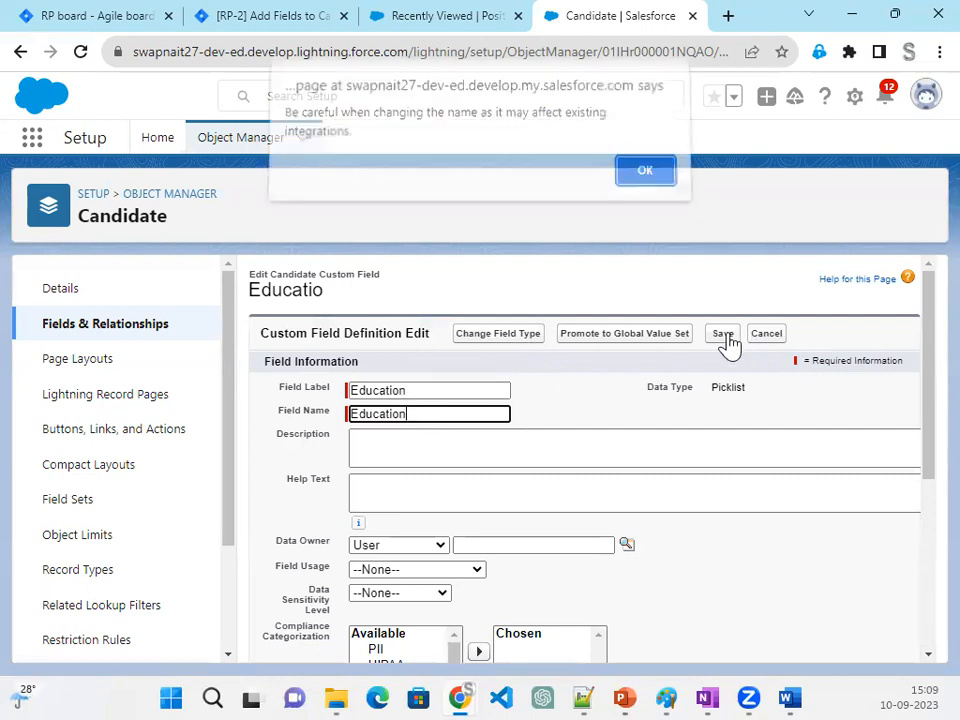
left_click(643, 181)
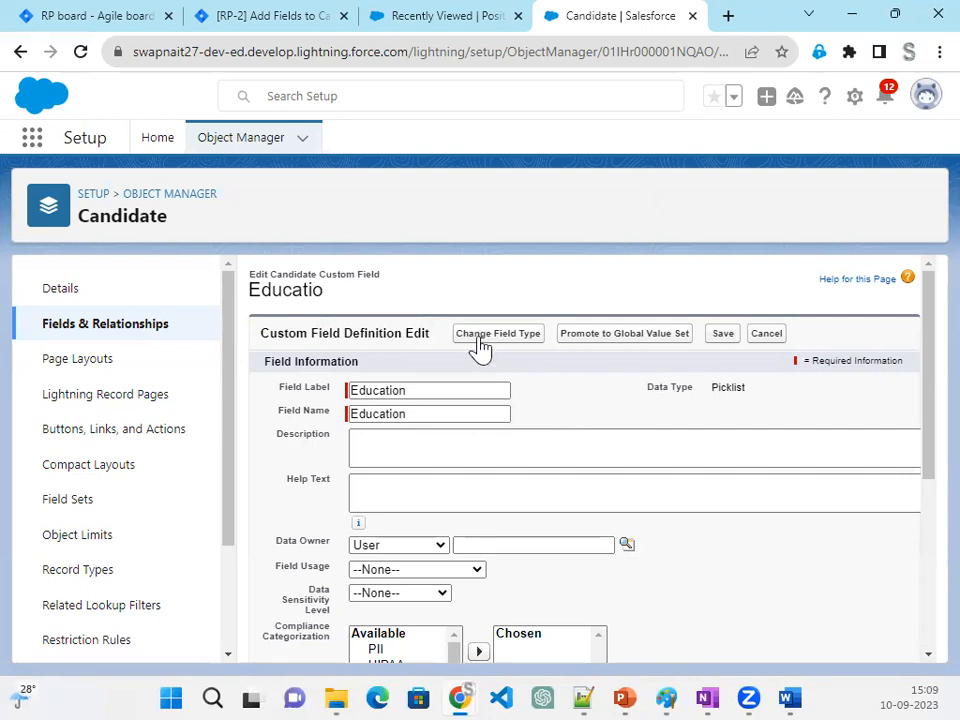
left_click(722, 336)
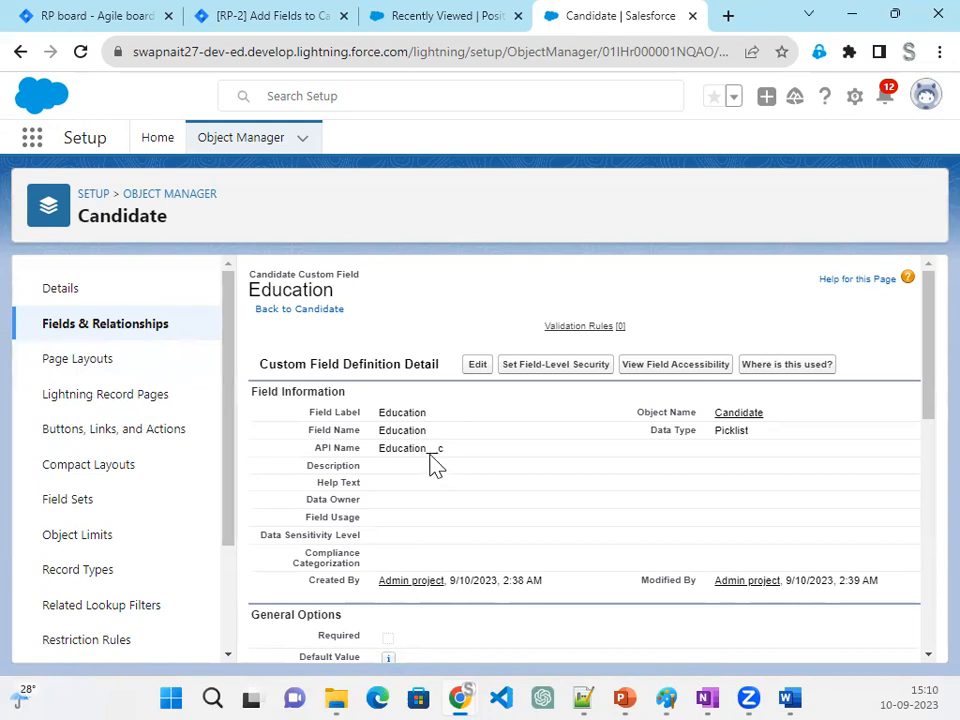
left_click(116, 330)
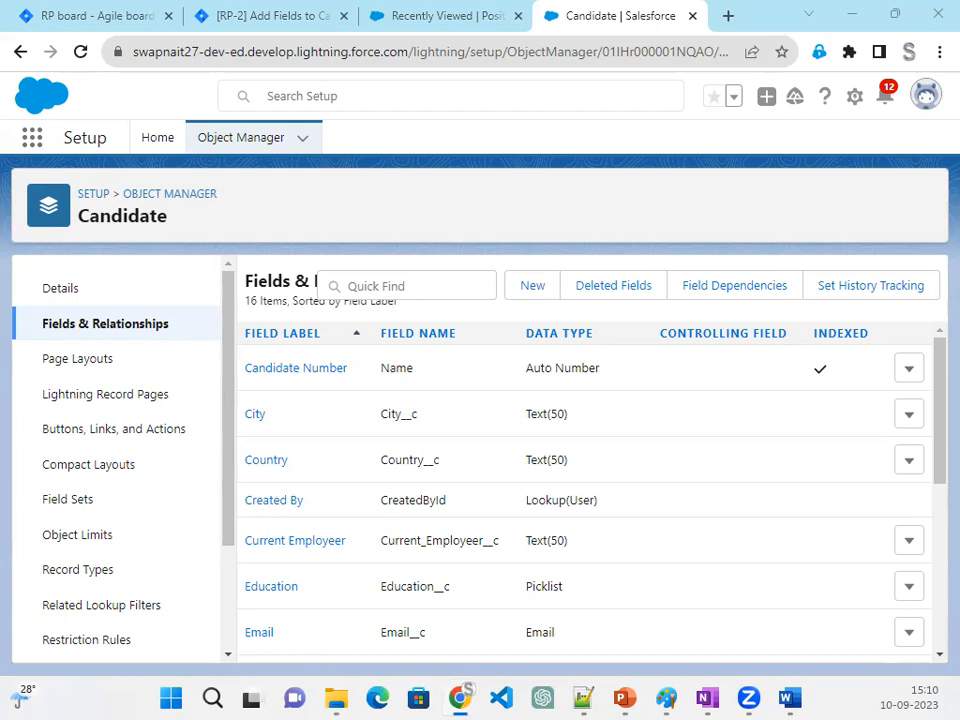
left_click(530, 287)
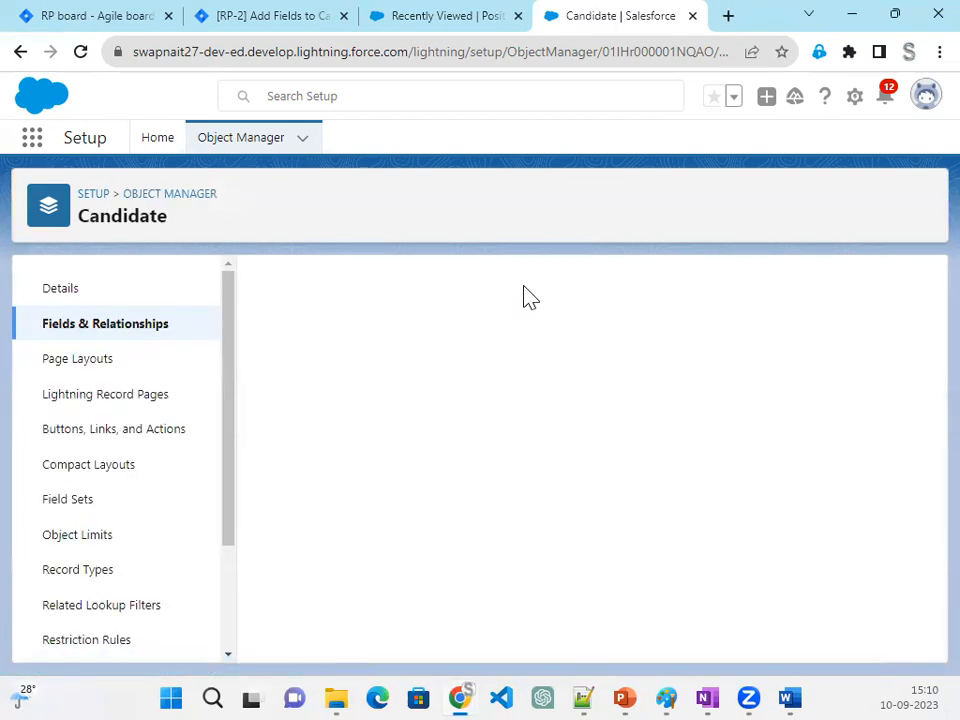
left_click(19, 55)
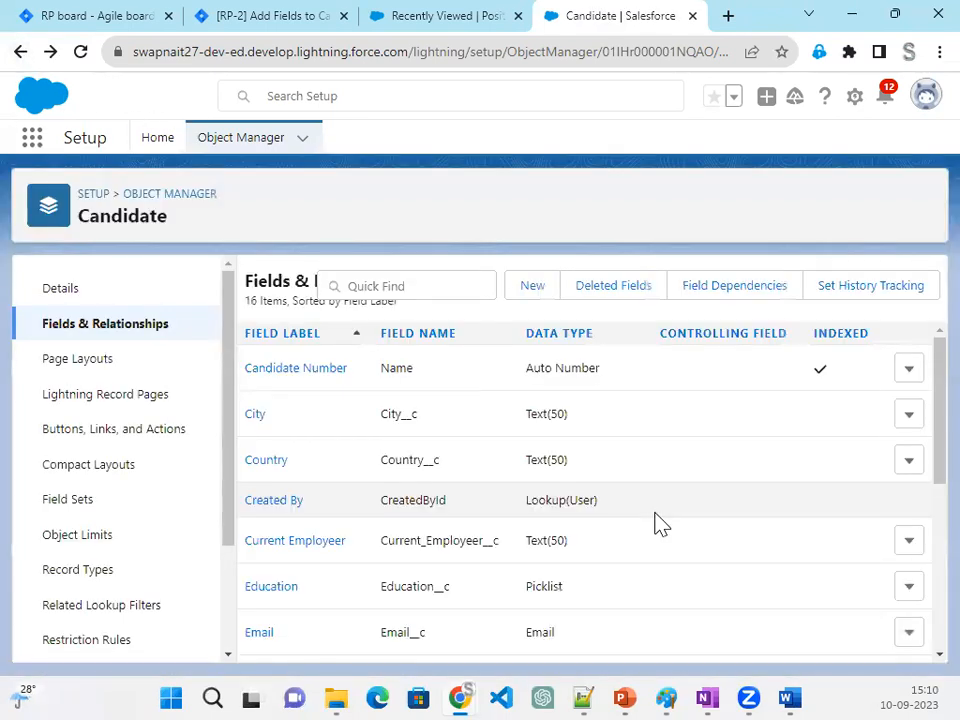
scroll(660, 523, "down", 5)
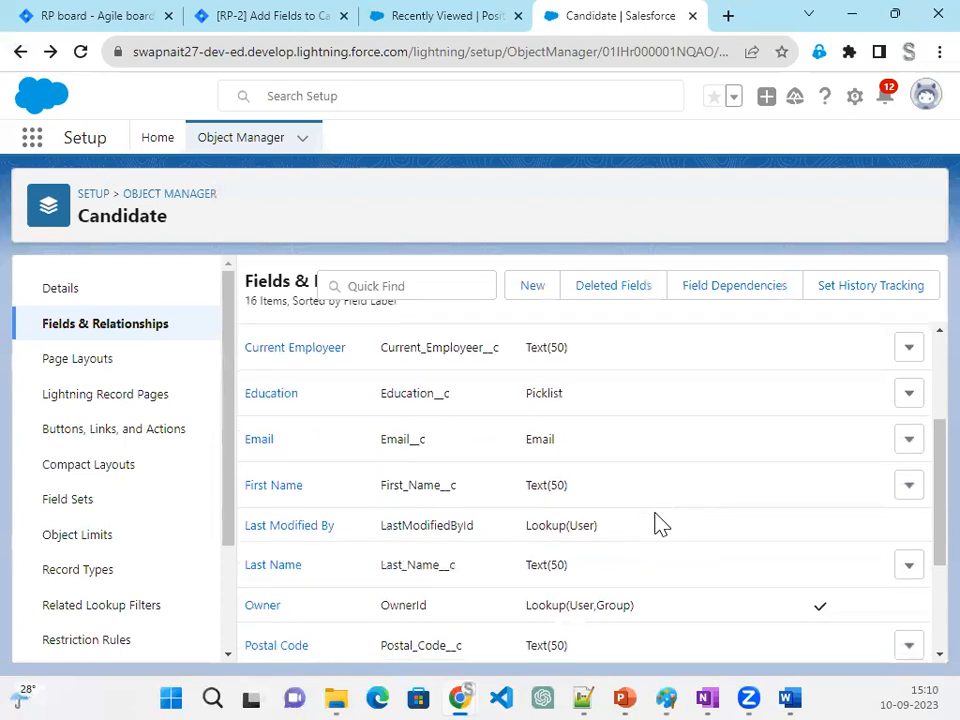
scroll(656, 521, "up", 3)
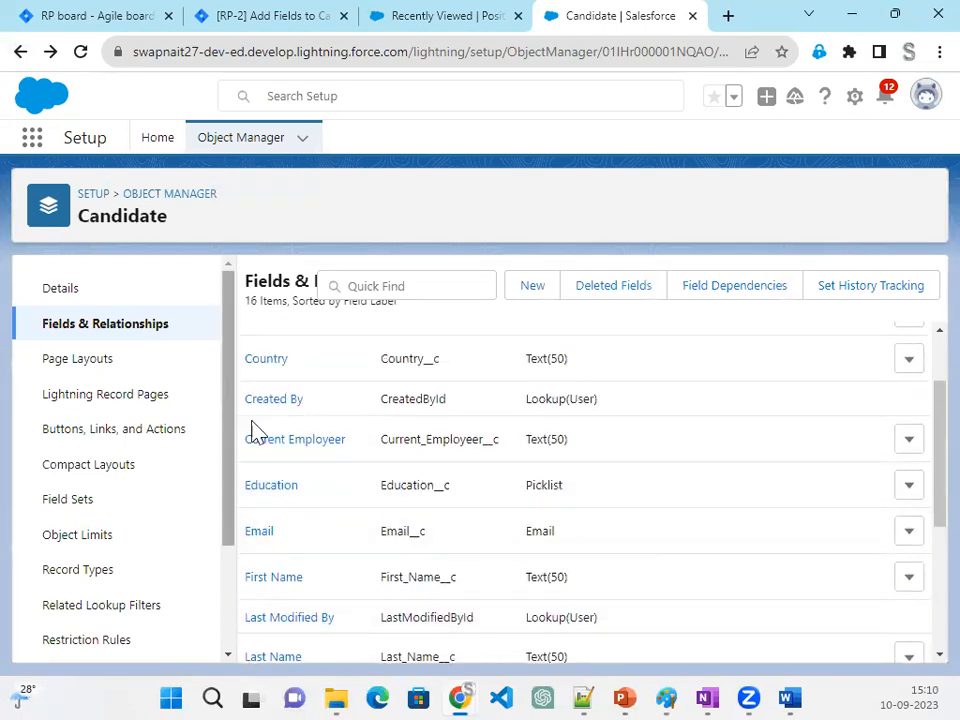
- Define a new custom field as a Checkbox labelled Is Candidate Currently Working, keeping the default value Unchecked
left_click(533, 293)
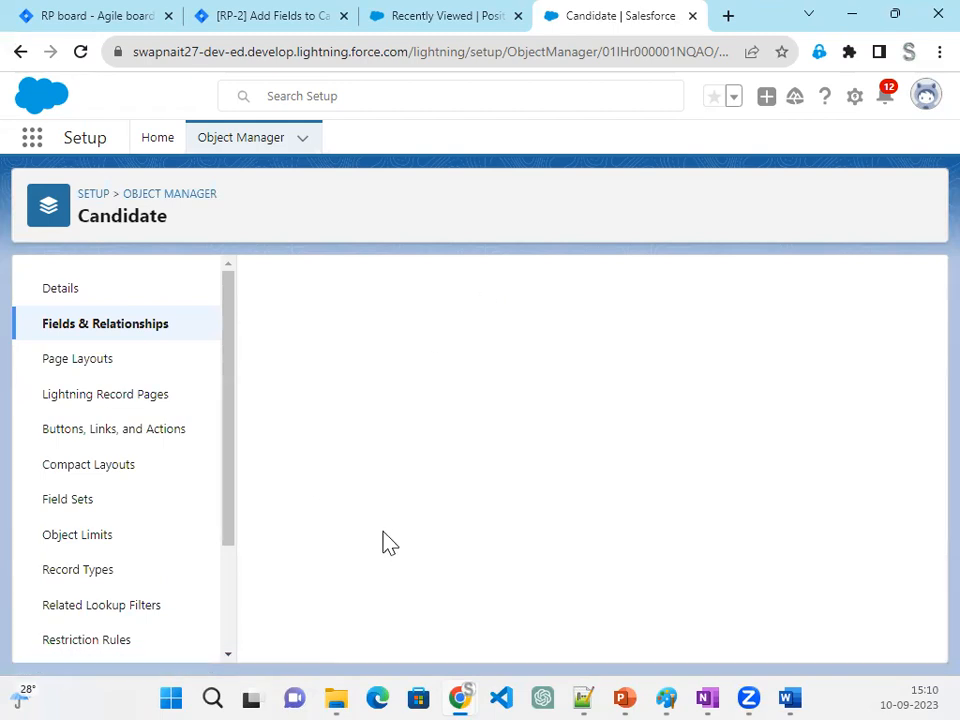
scroll(388, 542, "down", 5)
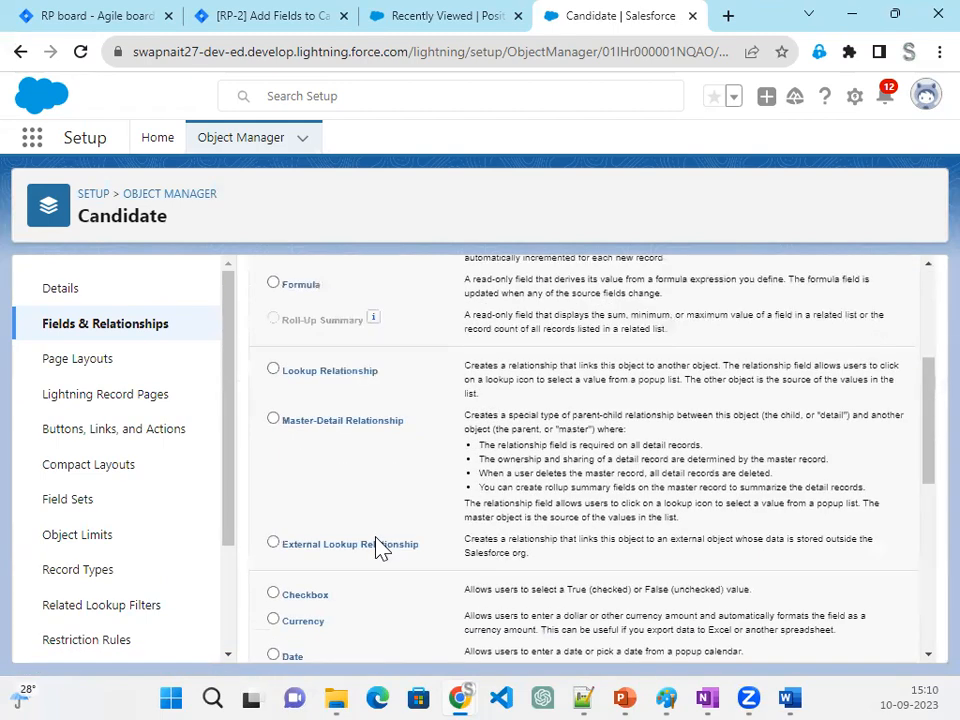
left_click(303, 411)
scroll(921, 444, "up", 5)
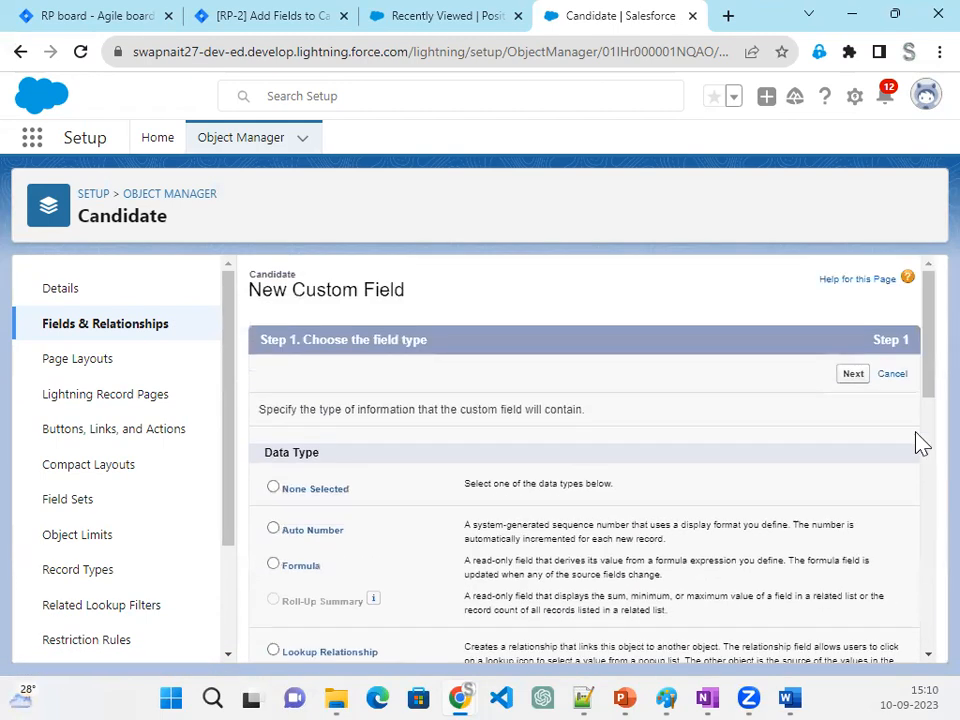
left_click(852, 379)
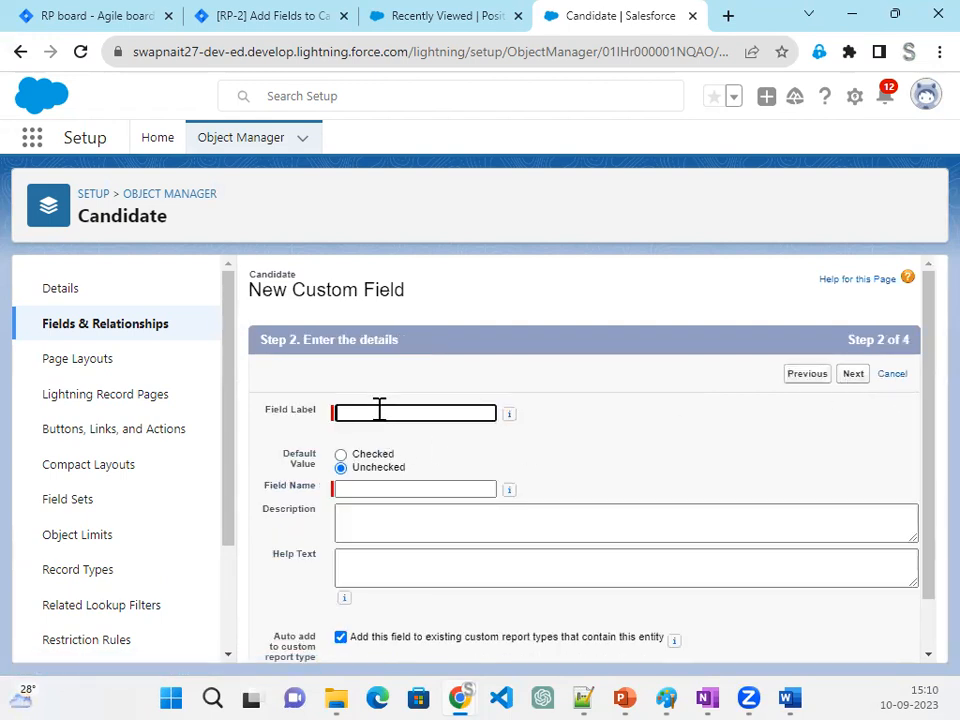
type("Is Candidate Currently Working")
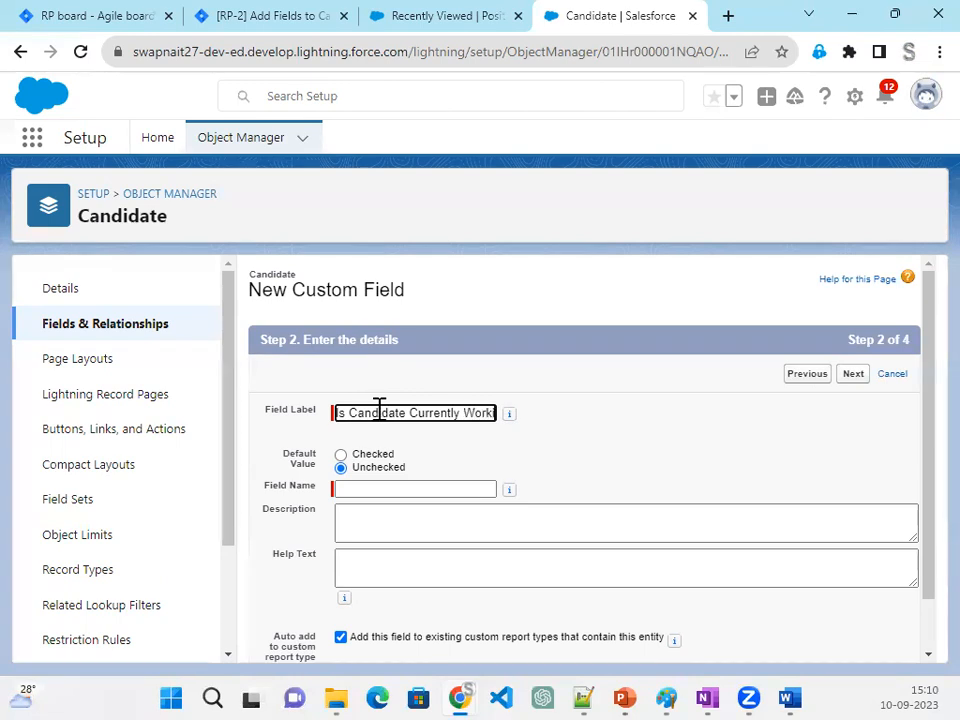
key("Tab")
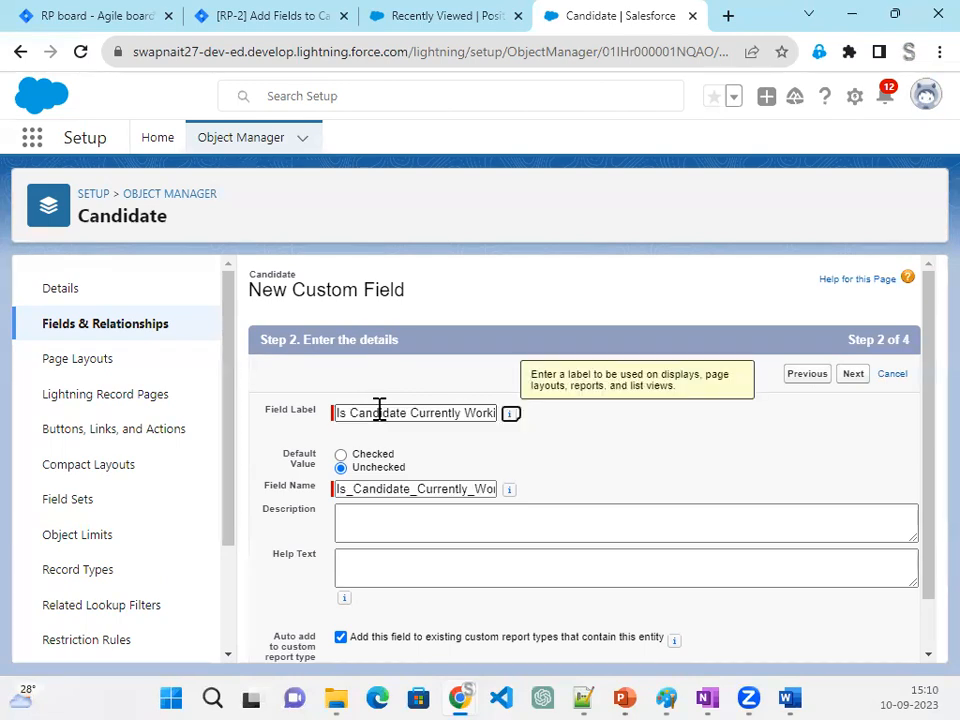
- Save the Is Candidate Currently Working field with default field-level security on the Candidate Layout, and start another new field
left_click(853, 380)
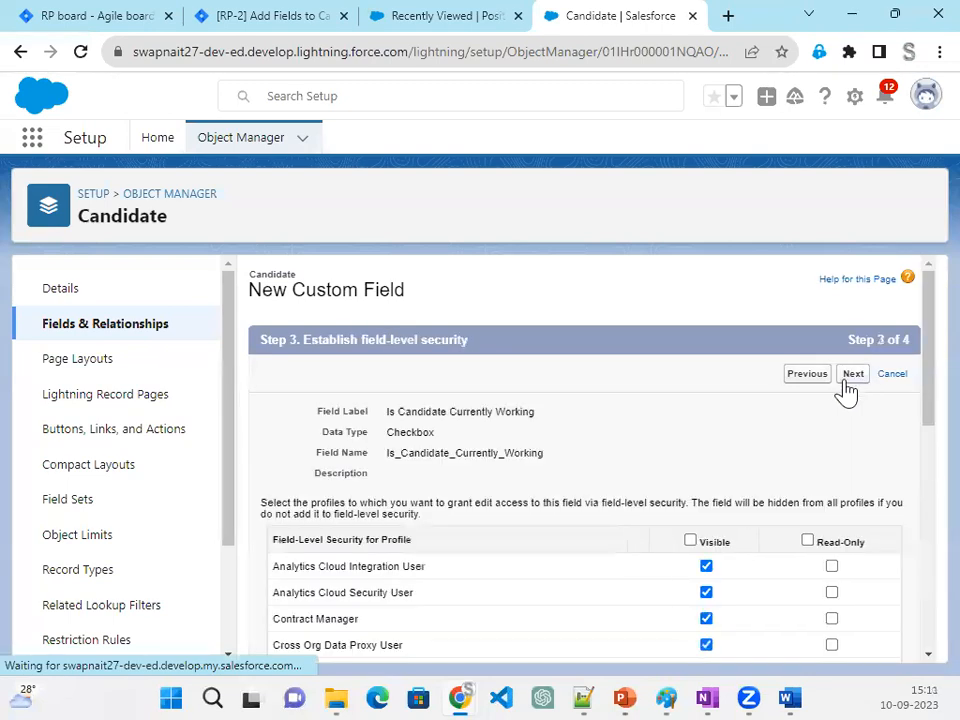
left_click(853, 378)
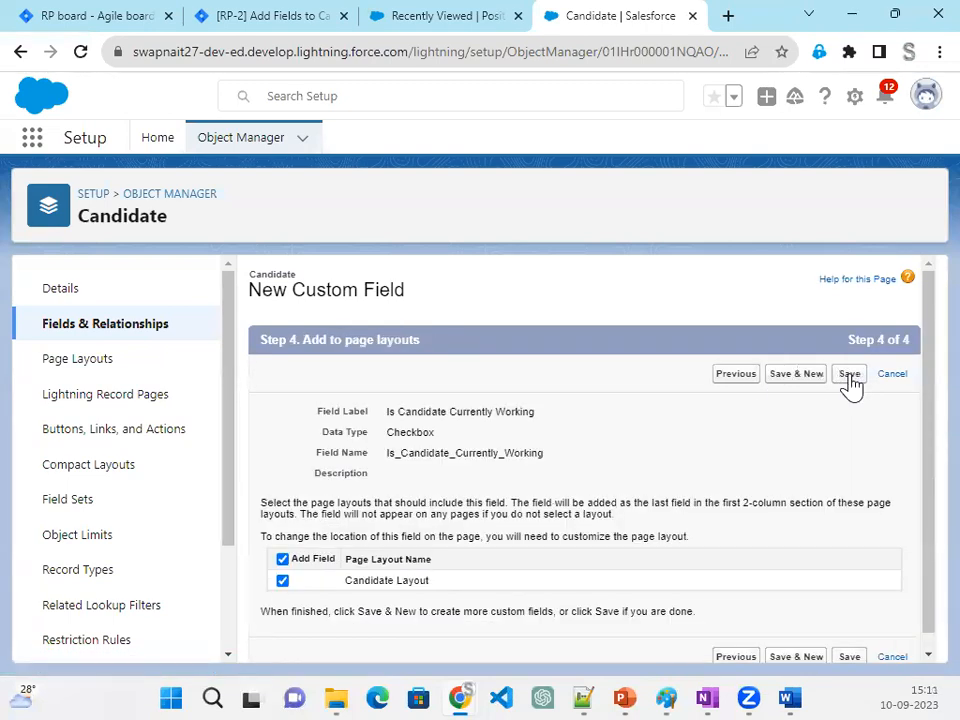
left_click(793, 378)
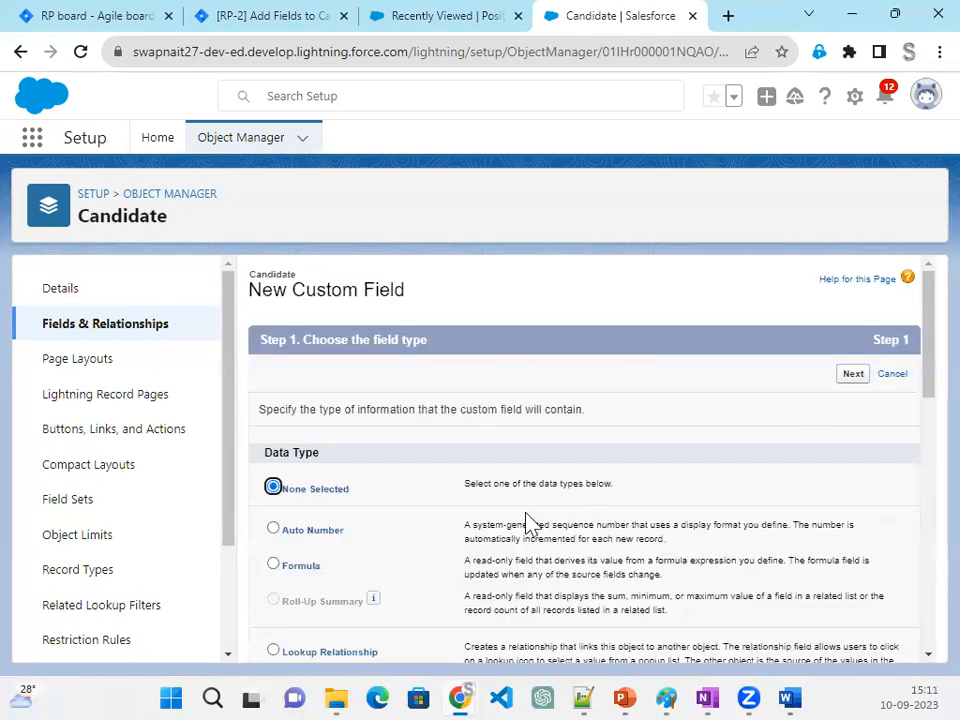
- Define the new custom field as a Checkbox labelled US Citizen with field name US_Citizen, keeping the default value Unchecked
scroll(514, 540, "down", 8)
scroll(430, 520, "up", 2)
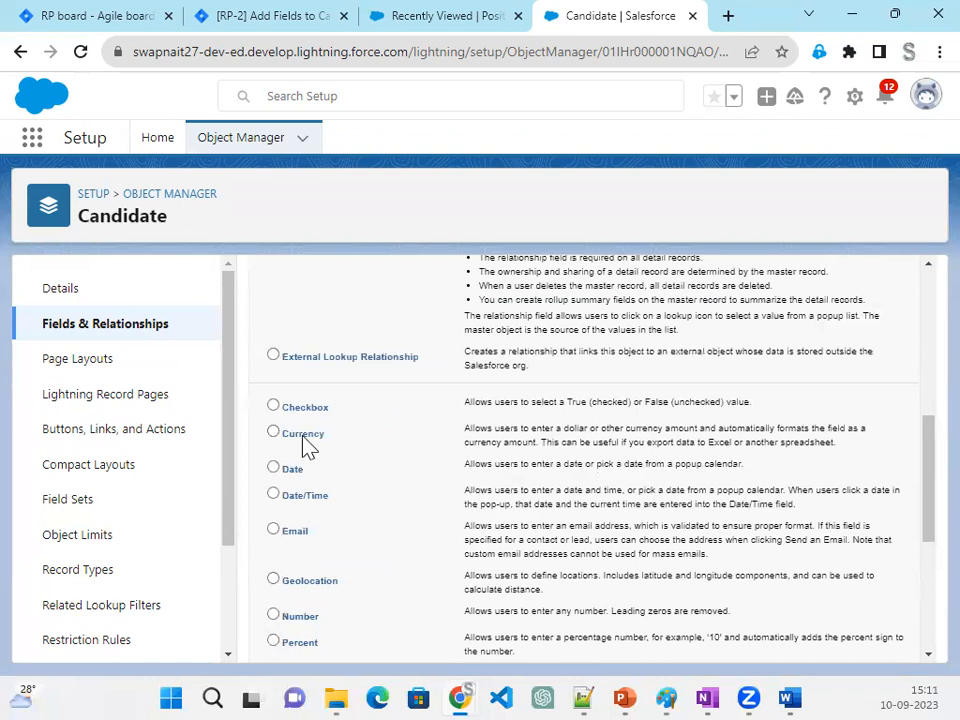
left_click(296, 405)
scroll(872, 566, "down", 5)
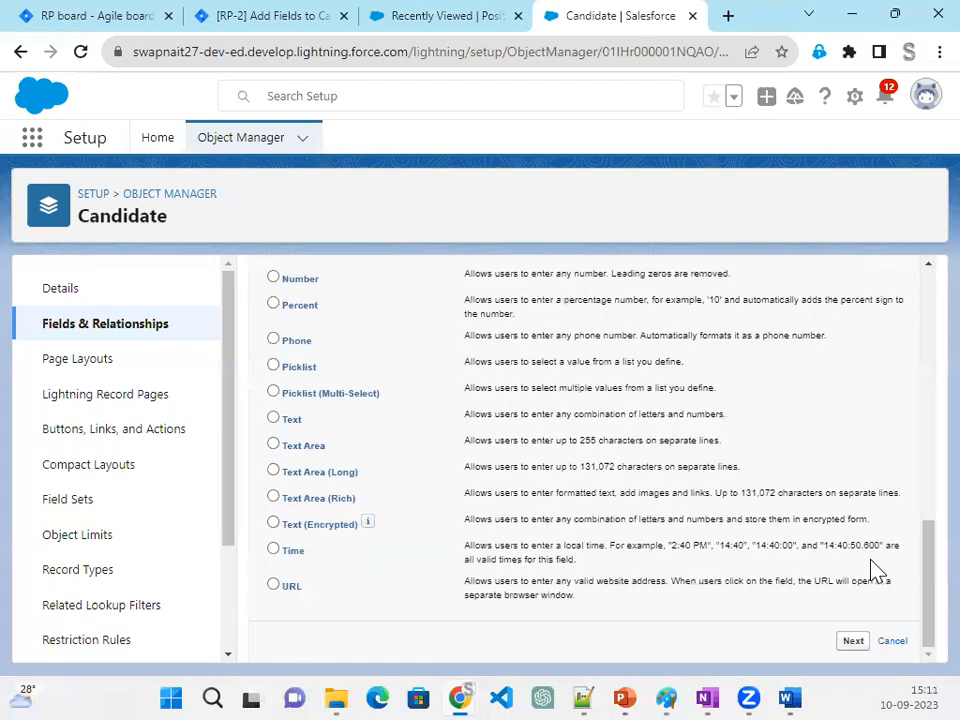
left_click(853, 643)
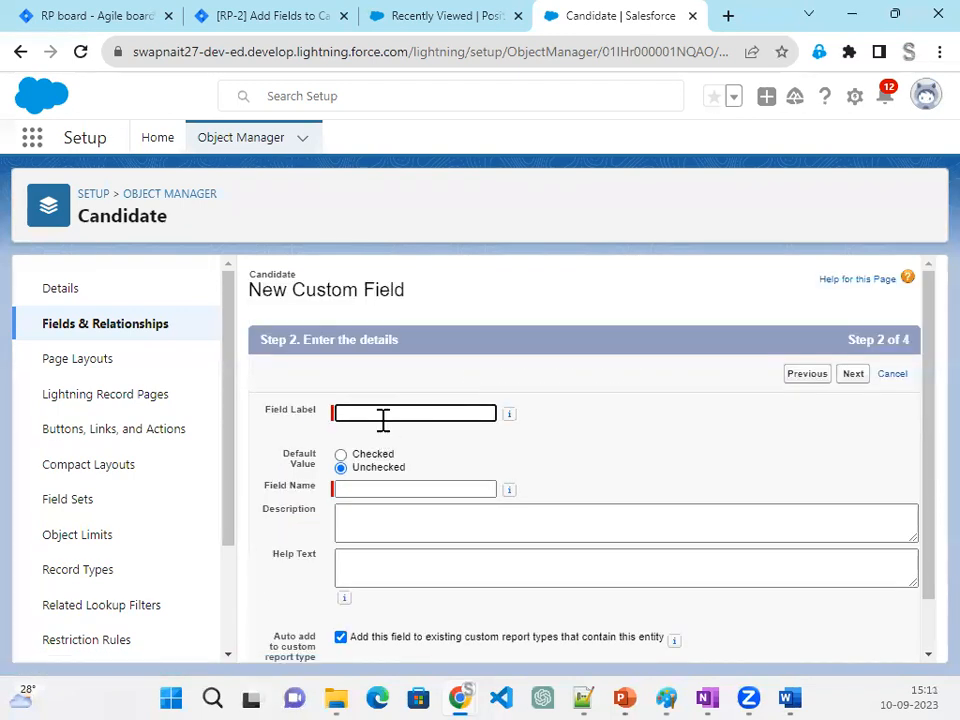
left_click(383, 420)
type("US")
key("Tab")
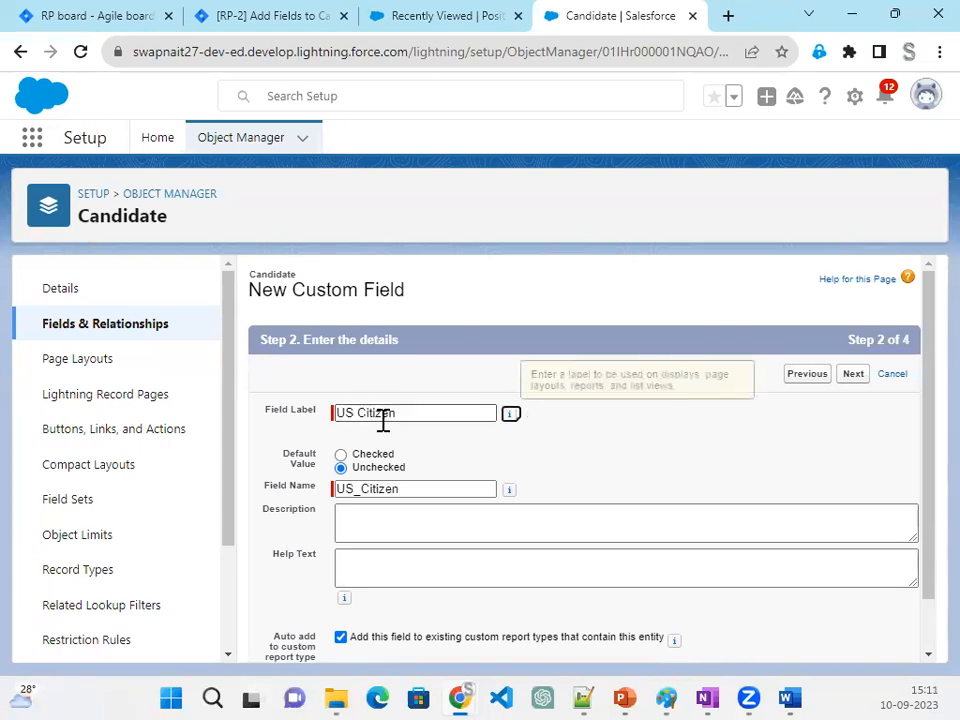
- Save the US Citizen field with default field-level security on the Candidate Layout, and start another new field
left_click(853, 376)
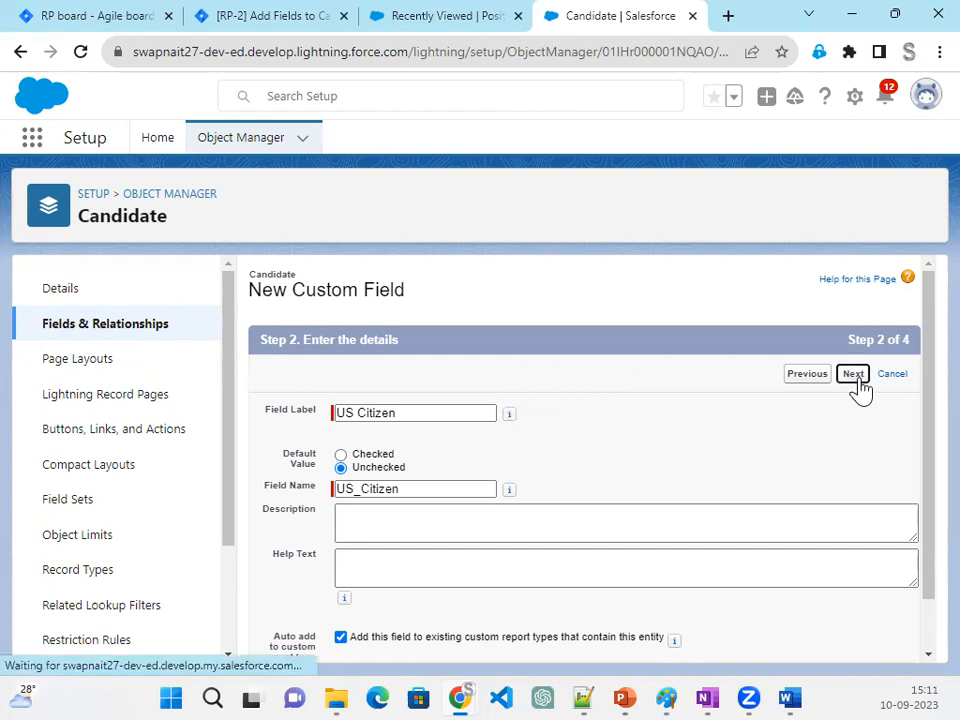
left_click(855, 378)
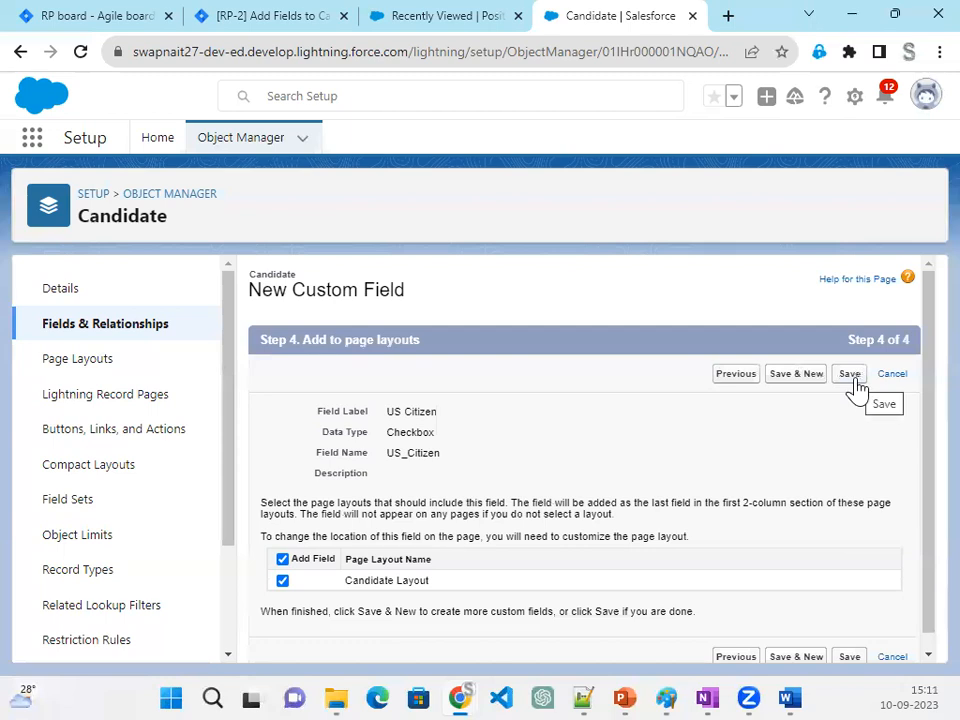
left_click(797, 378)
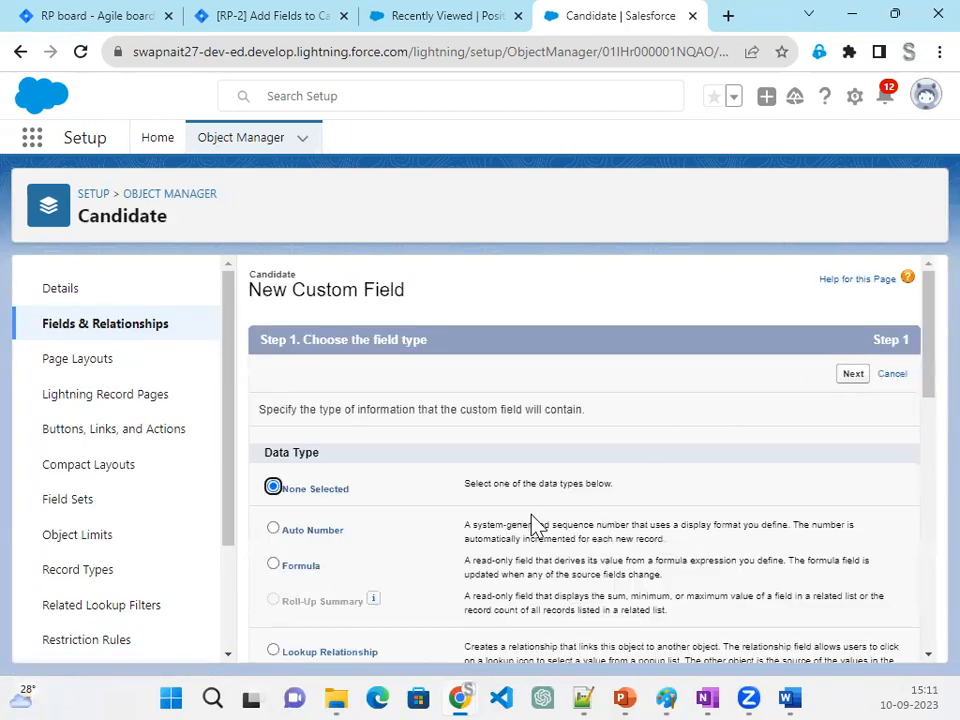
- Define the new custom field as a Phone field labelled Mobile Number with field name Mobile_Number
scroll(535, 525, "down", 8)
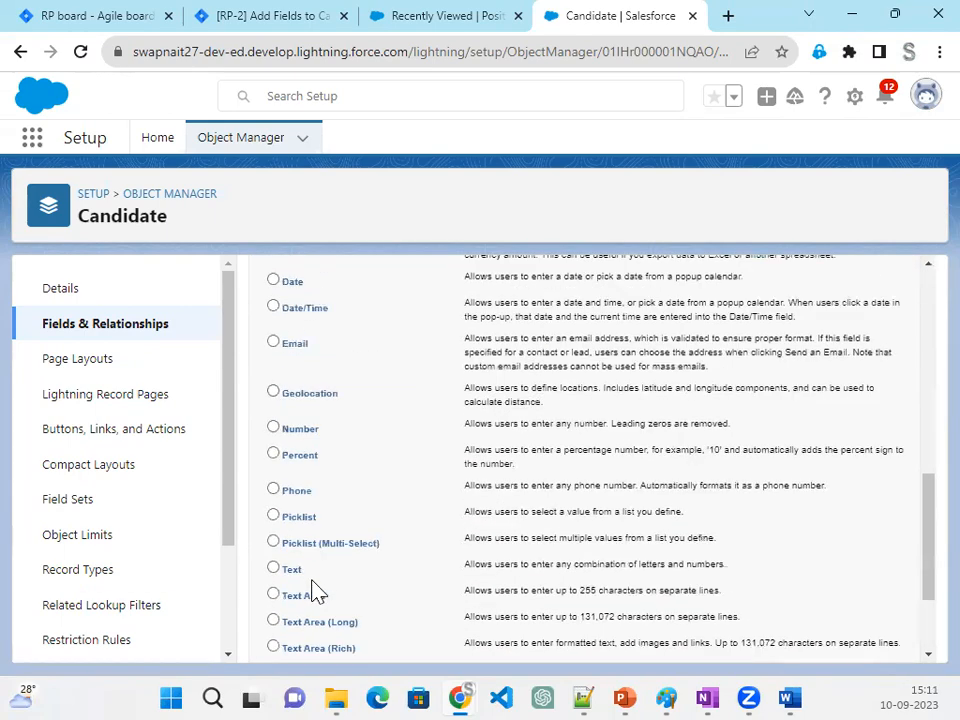
left_click(296, 491)
scroll(560, 540, "down", 3)
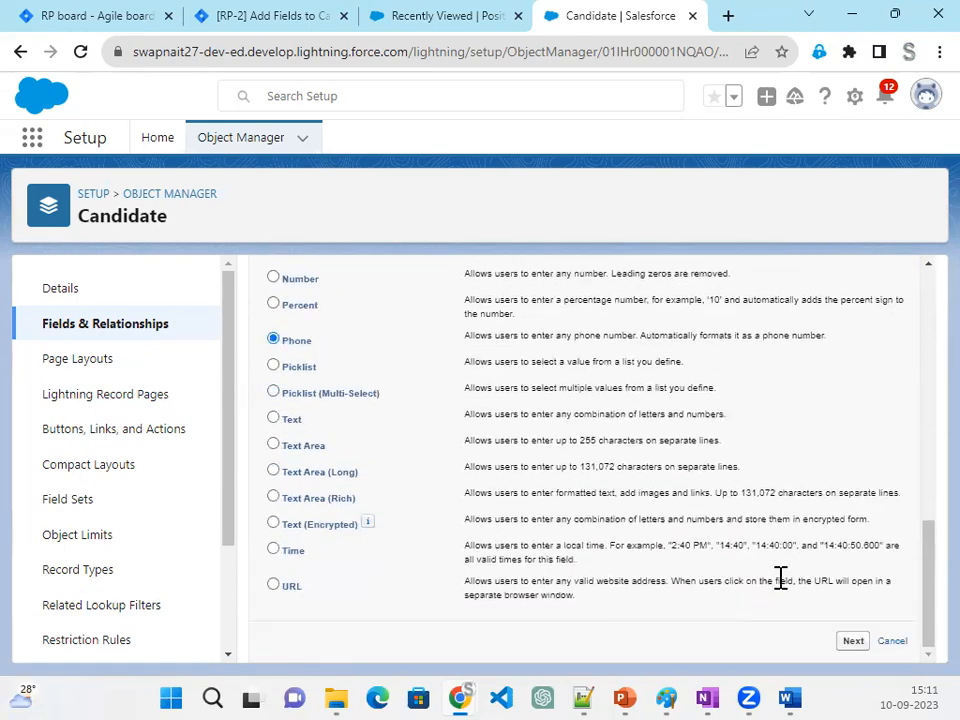
left_click(853, 641)
left_click(381, 412)
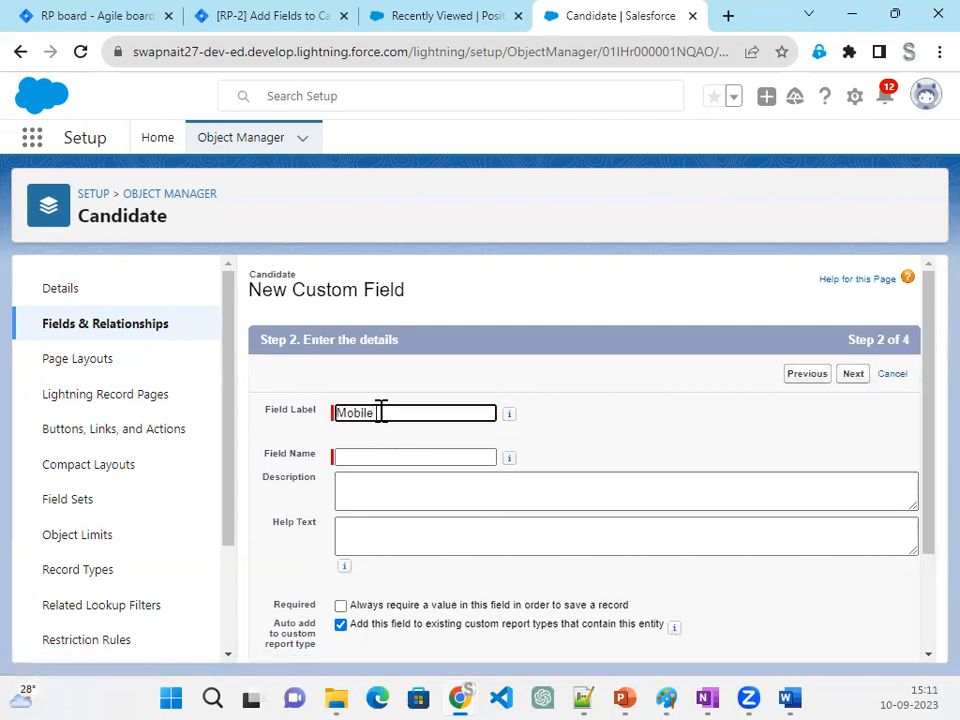
key("Tab")
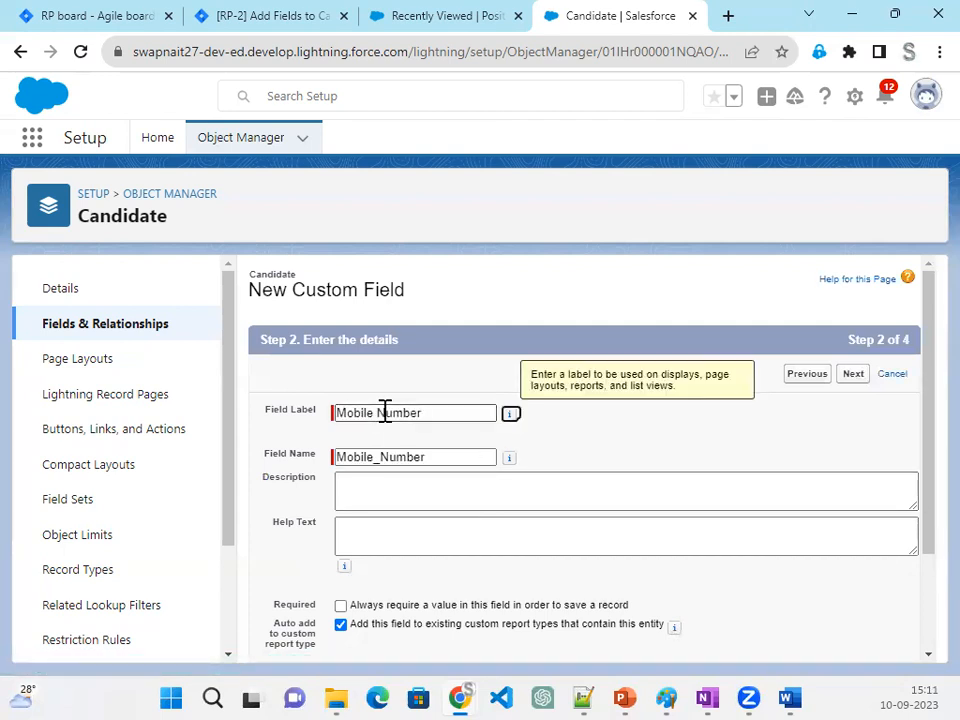
- Save the Mobile Number field with default field-level security on the Candidate Layout, and start another new field
left_click(856, 386)
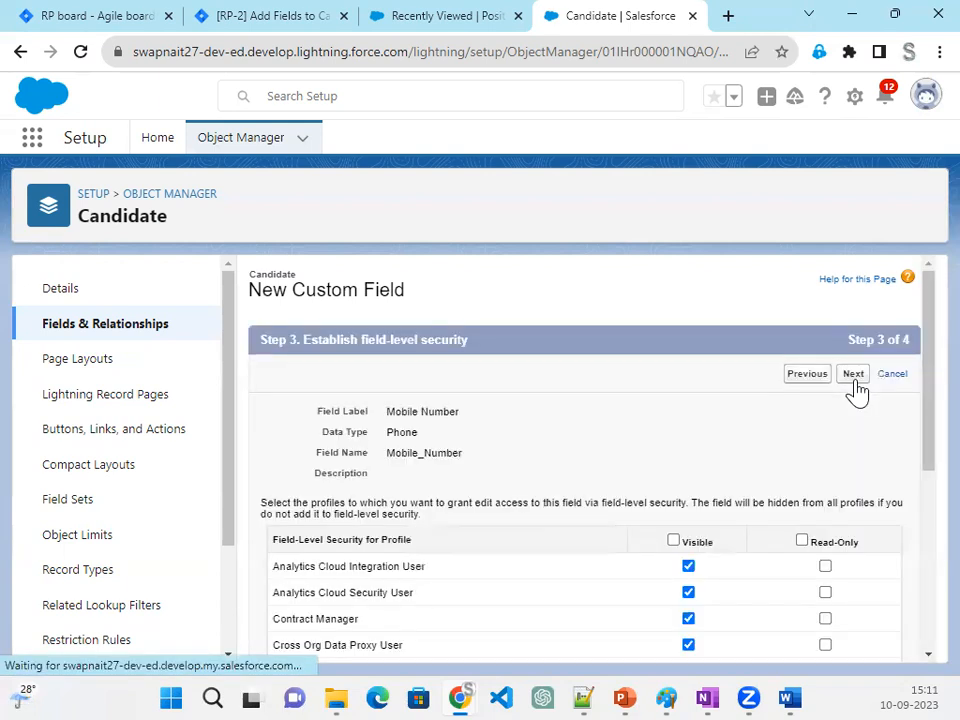
left_click(856, 388)
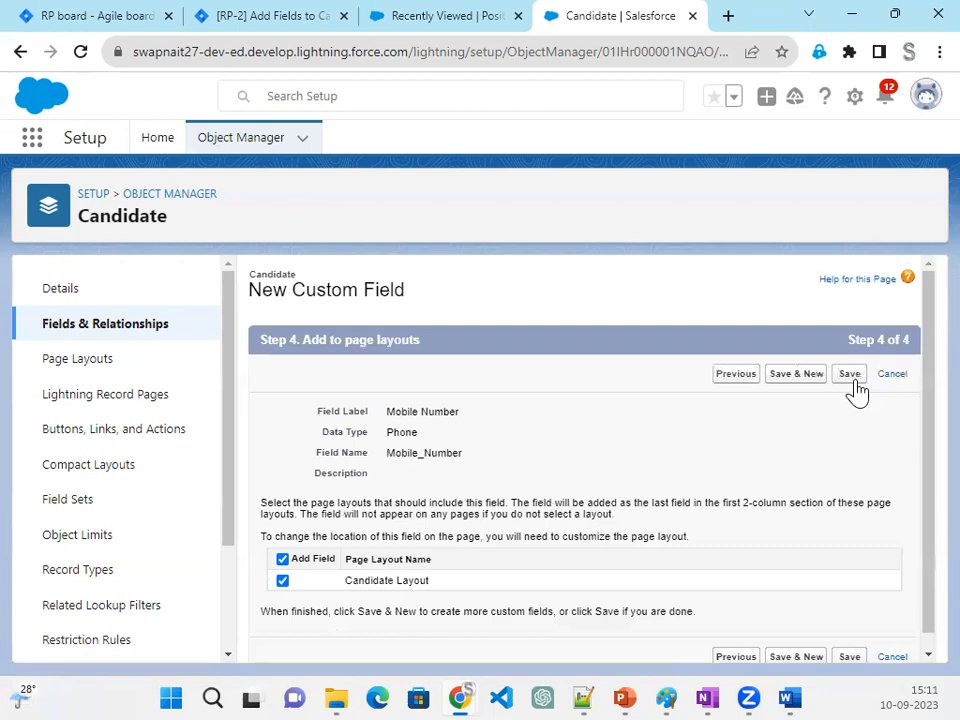
left_click(799, 388)
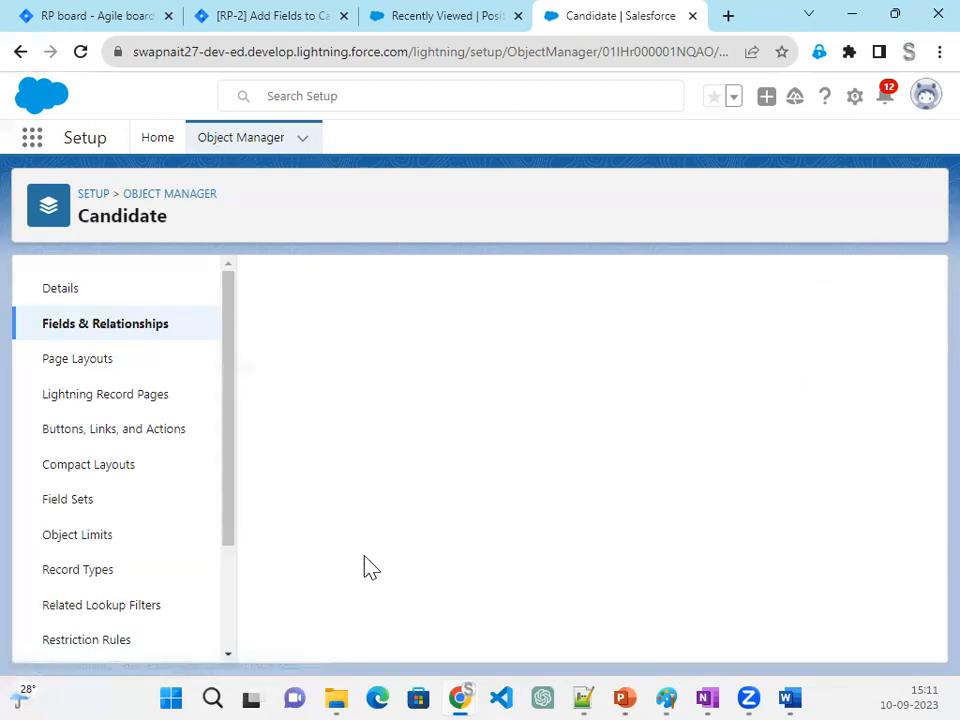
- Define the new custom field as a Phone field labelled Fax with field name Fax
scroll(368, 570, "down", 4)
scroll(317, 600, "down", 2)
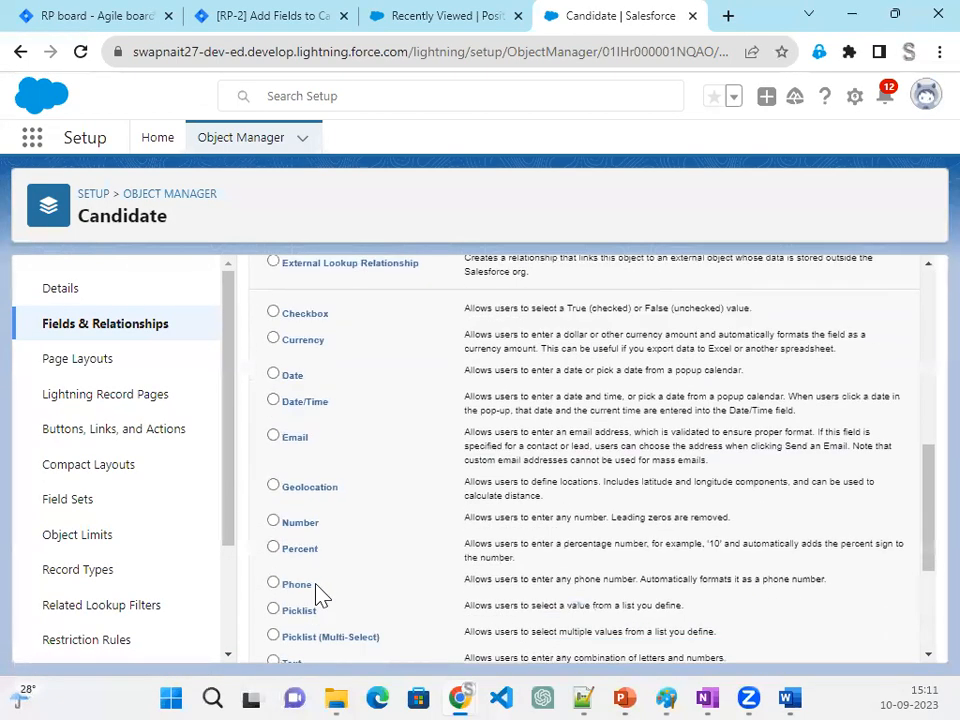
left_click(303, 588)
scroll(845, 535, "up", 4)
scroll(845, 535, "up", 2)
left_click(848, 378)
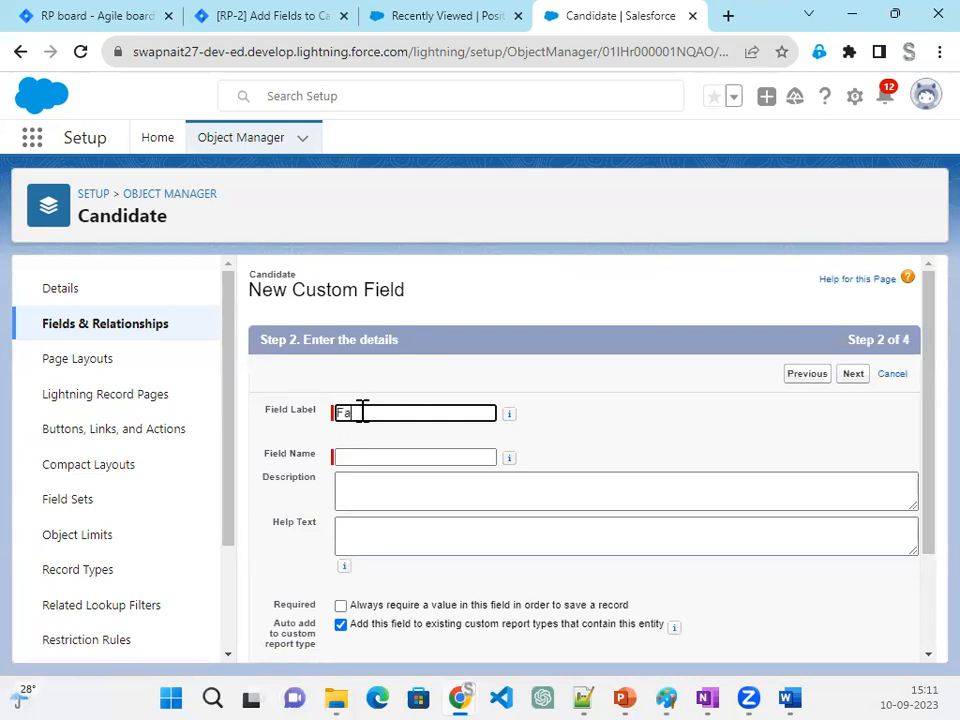
key("Tab")
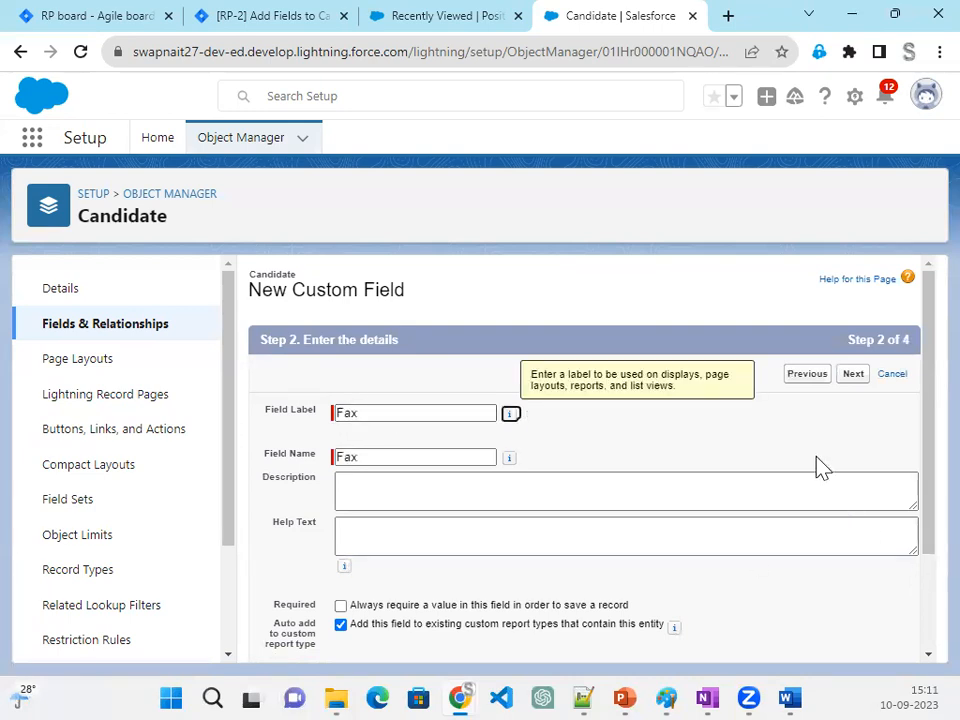
- Save the Fax field with default field-level security on the Candidate Layout, and start another new field
left_click(859, 384)
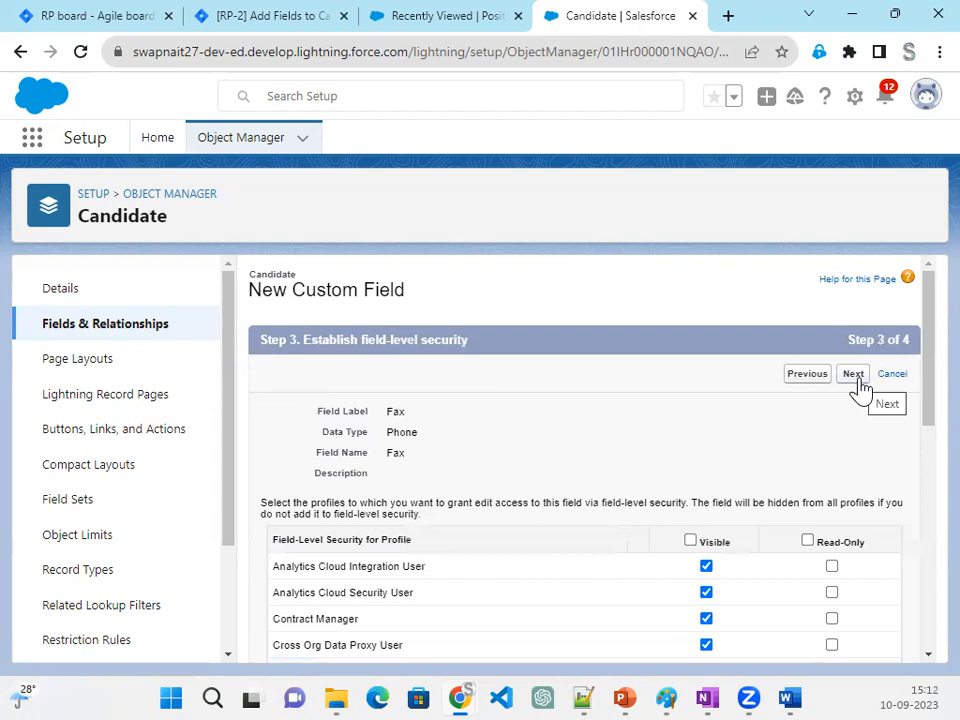
left_click(851, 380)
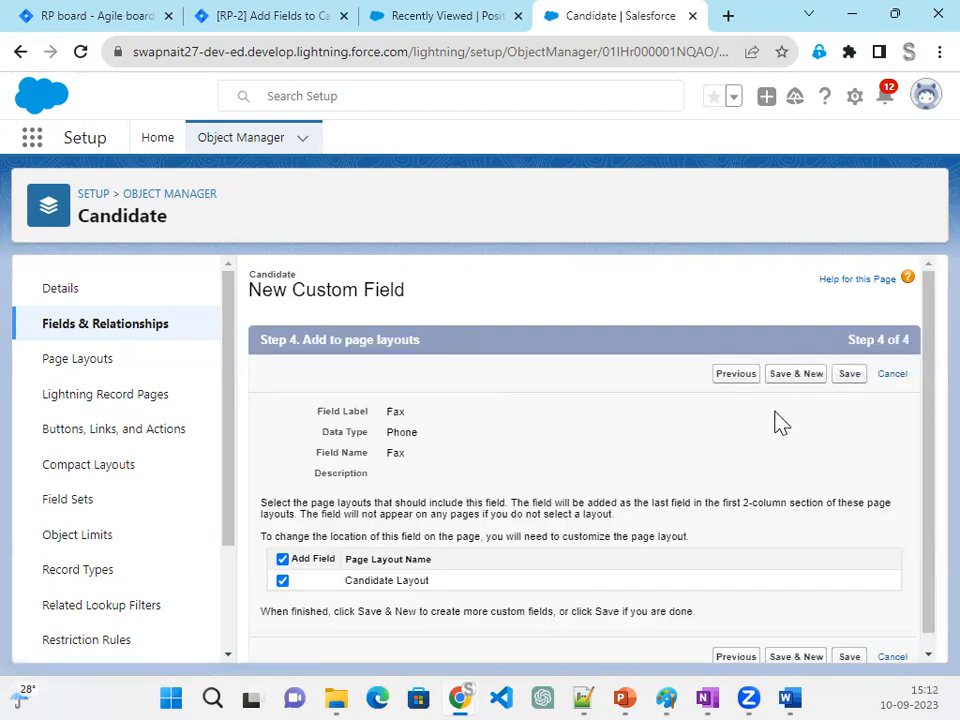
left_click(801, 376)
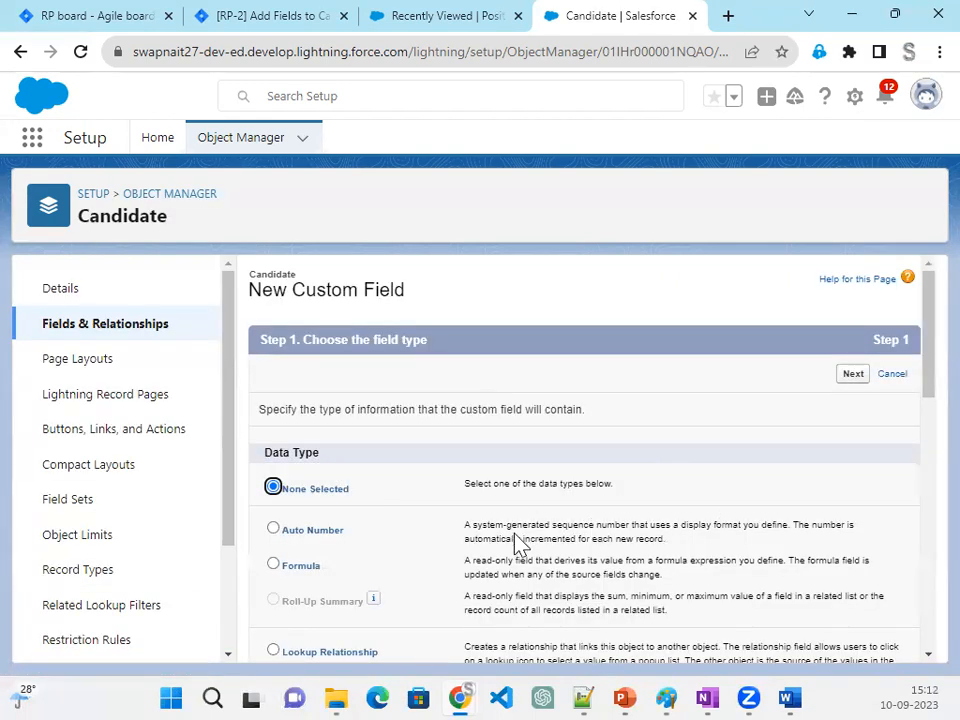
- Choose Checkbox as the data type of the new Candidate custom field and proceed to its details
scroll(518, 542, "down", 2)
scroll(435, 579, "down", 1)
scroll(371, 578, "up", 2)
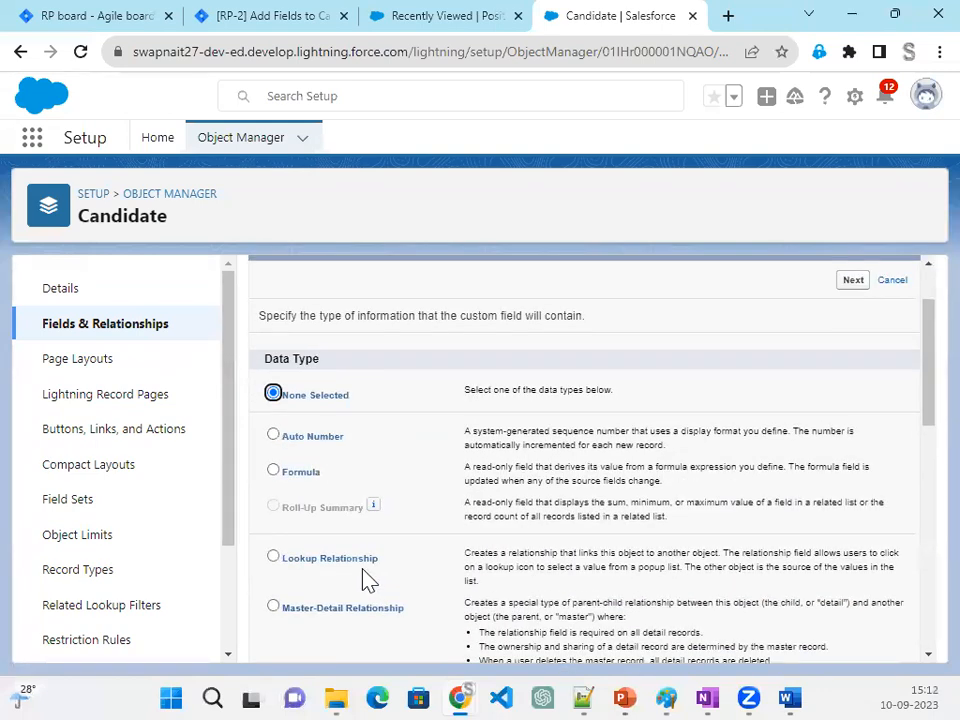
scroll(364, 578, "down", 6)
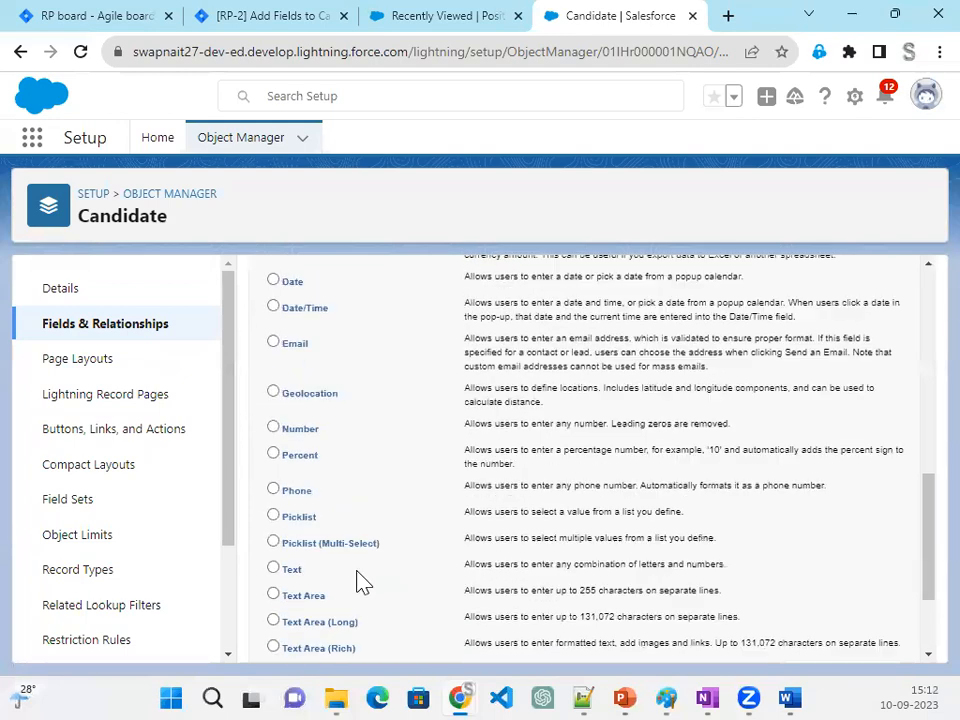
scroll(300, 600, "down", 2)
scroll(295, 540, "up", 1)
scroll(297, 520, "up", 4)
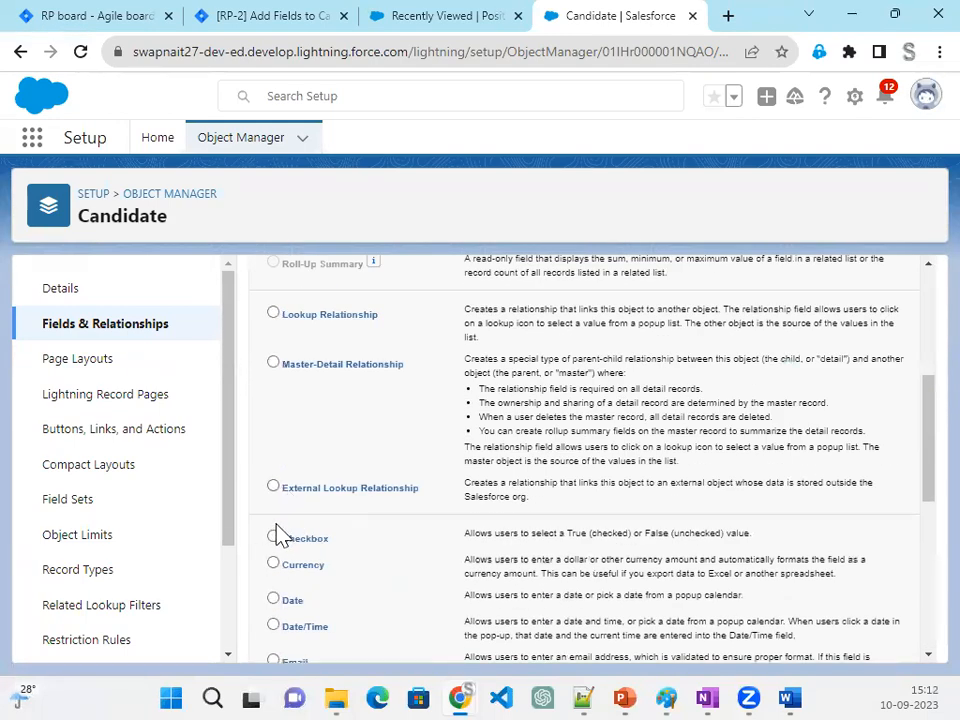
left_click(275, 537)
scroll(842, 615, "down", 6)
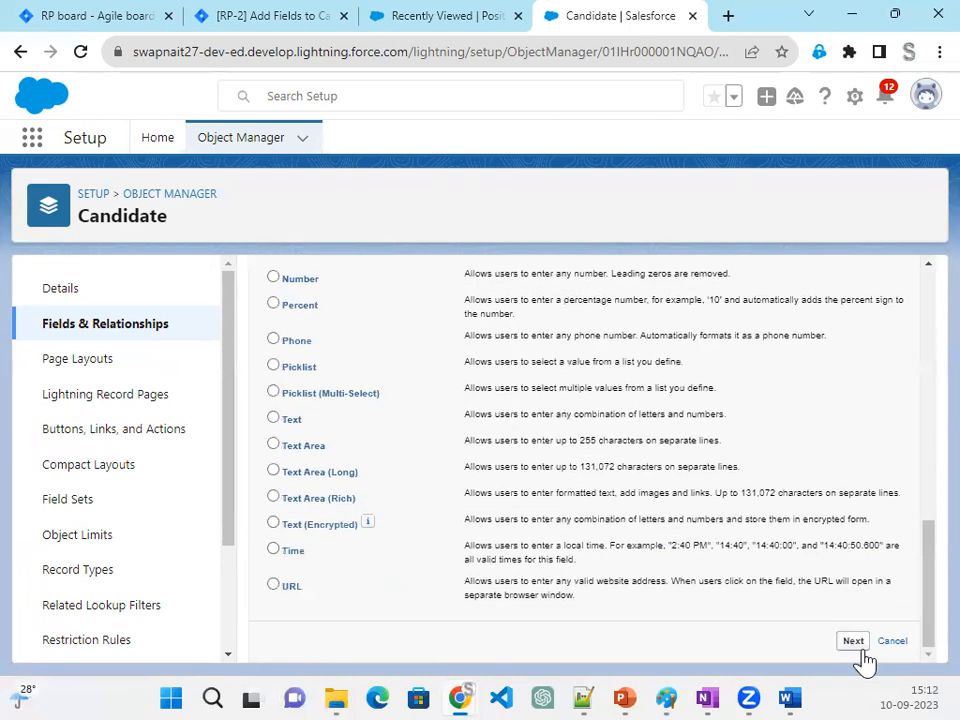
left_click(855, 643)
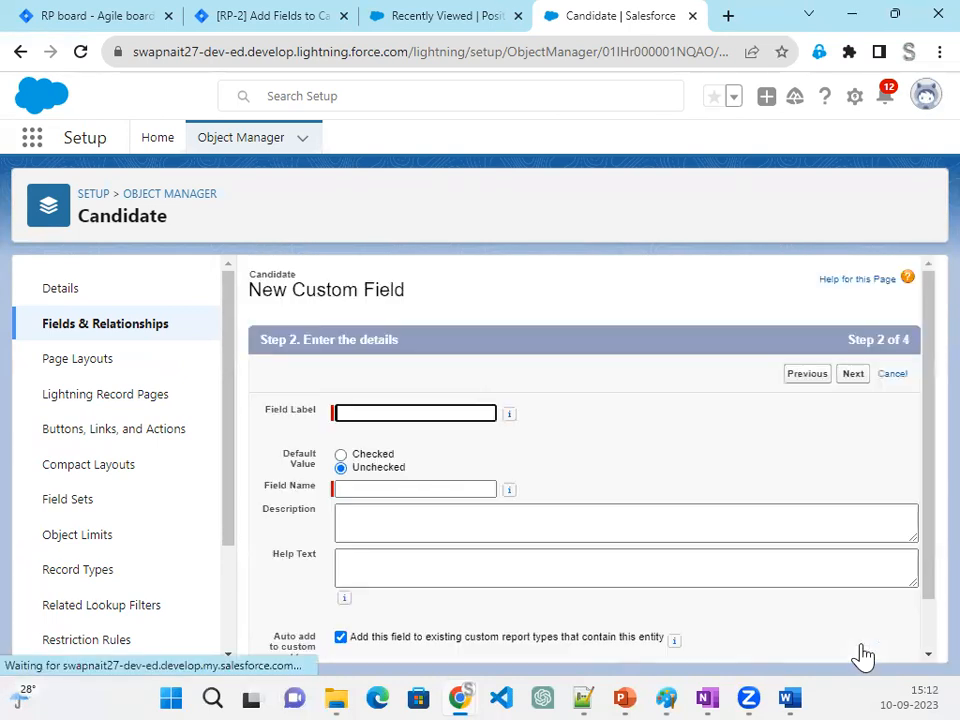
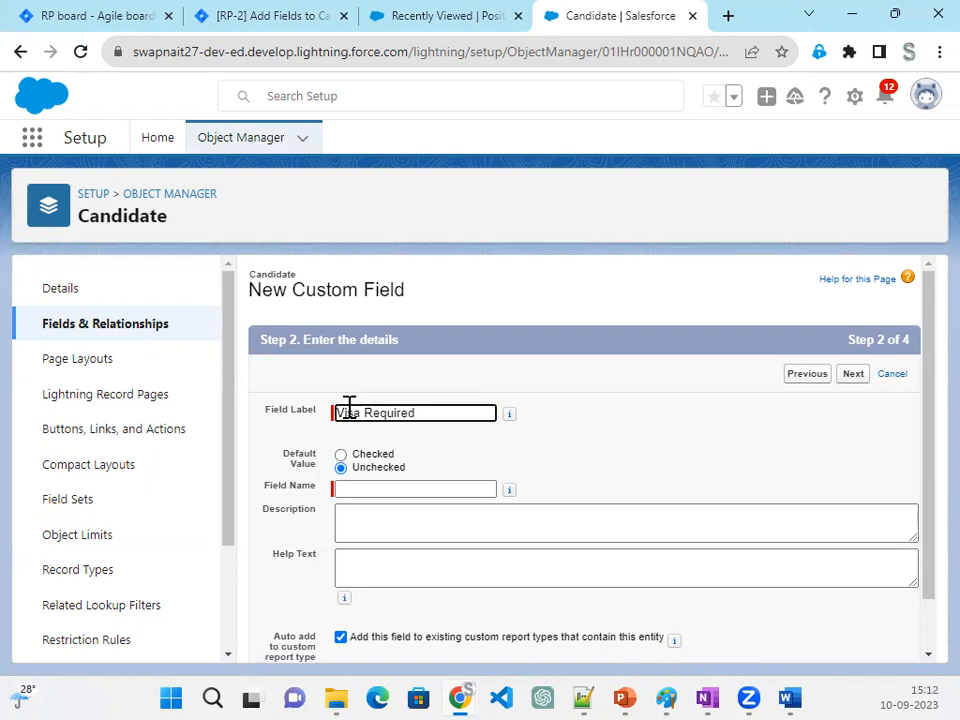
- Give the Visa Required checkbox the field name Visa_Required and save it with default field-level security on the Candidate Layout
key("Tab")
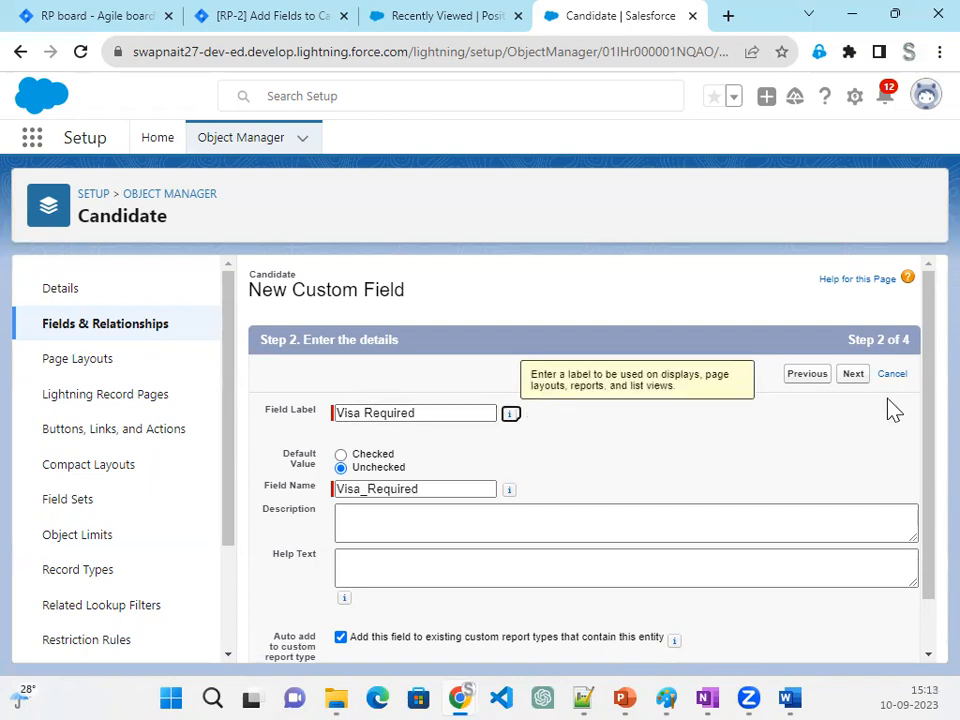
left_click(852, 378)
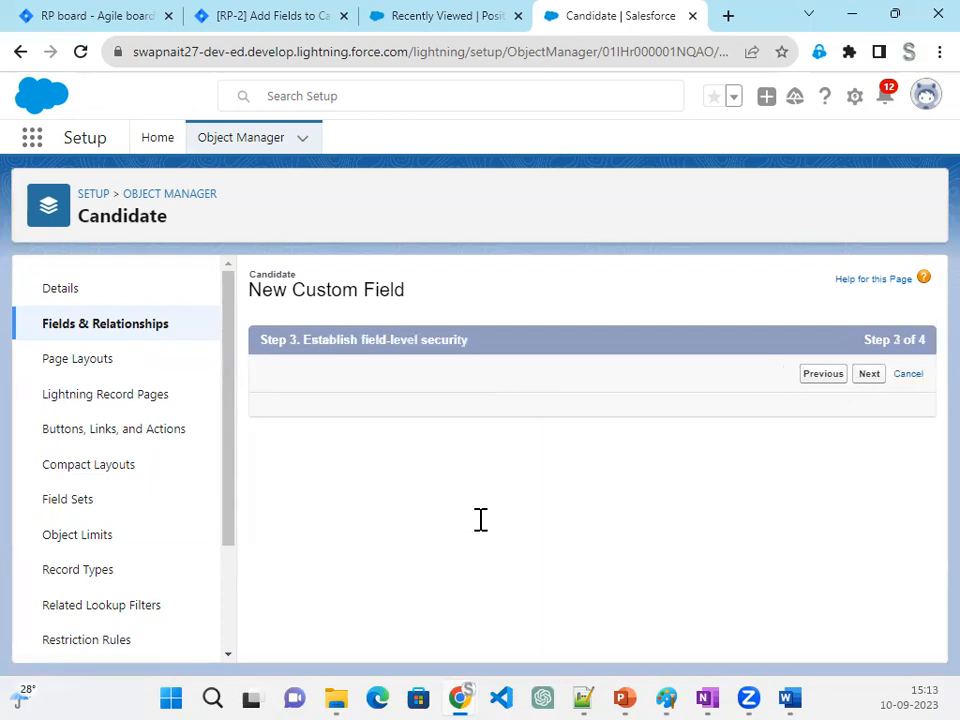
left_click(854, 380)
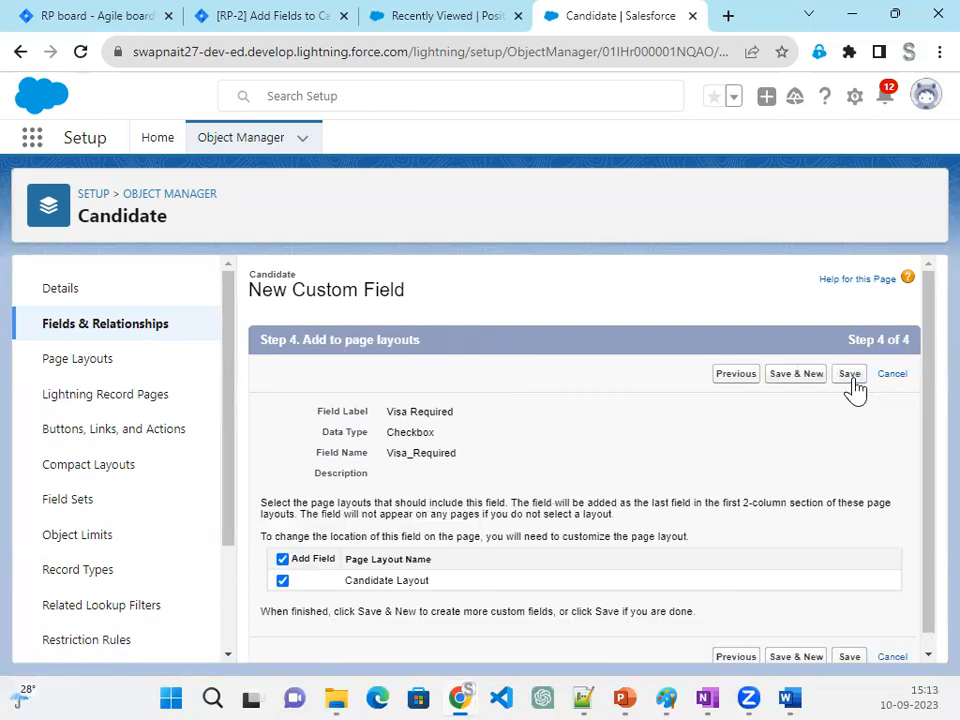
left_click(852, 377)
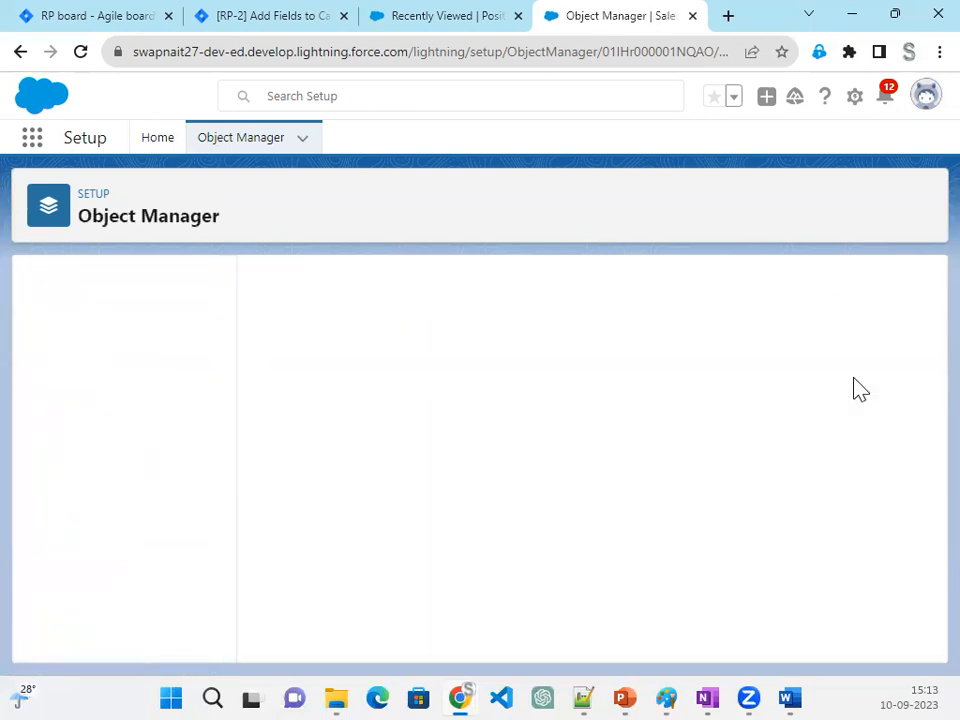
- View the recently viewed accounts in the Recruiter app, and return to the Candidate object setup
left_click(398, 22)
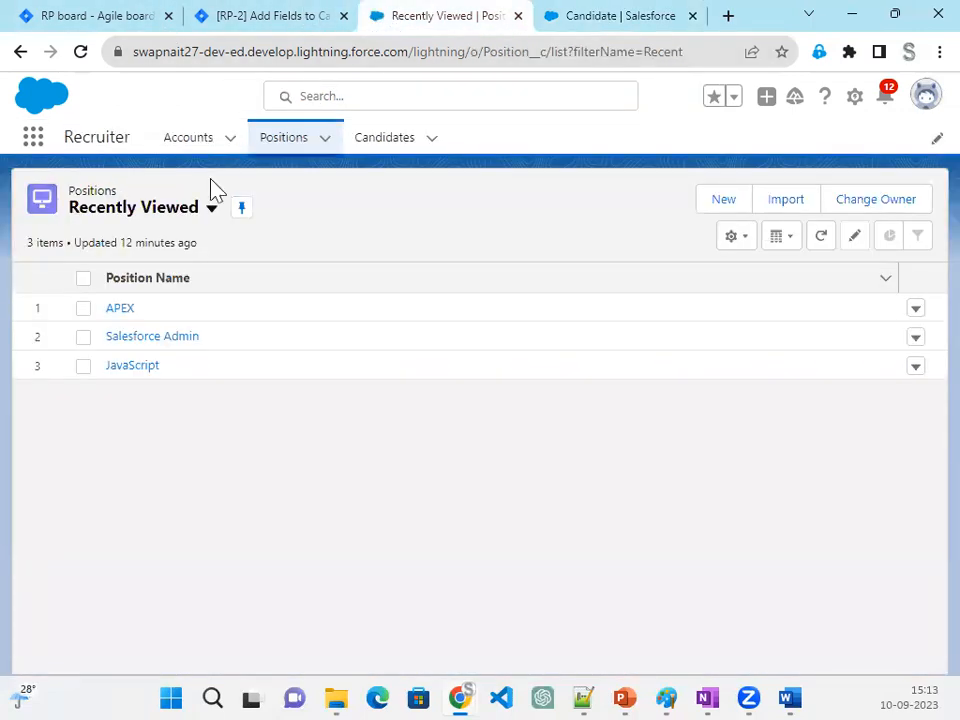
left_click(190, 138)
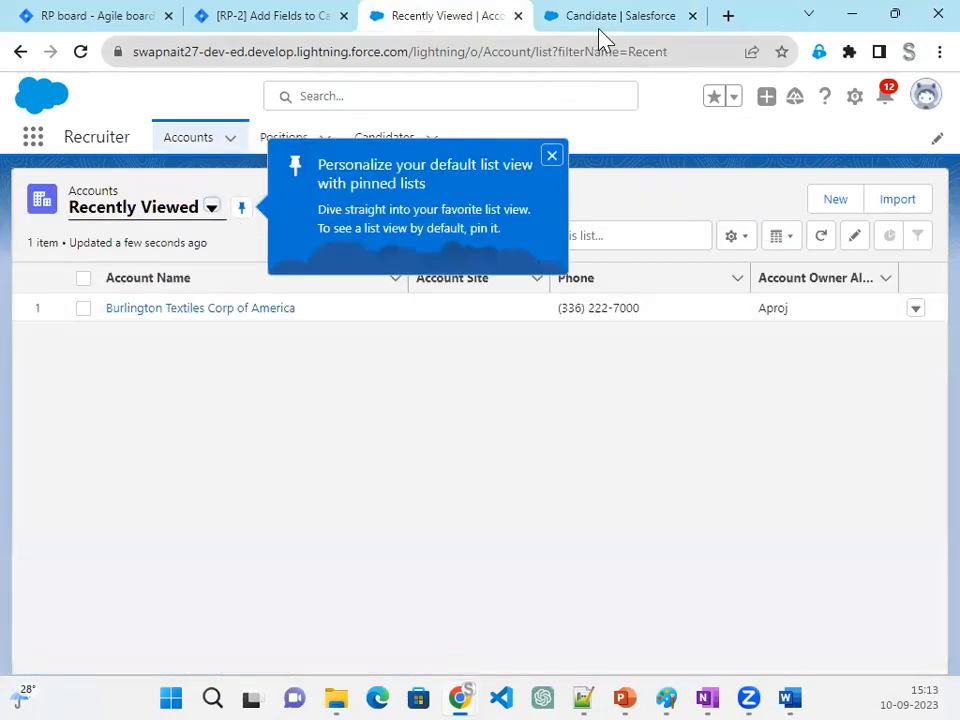
left_click(602, 30)
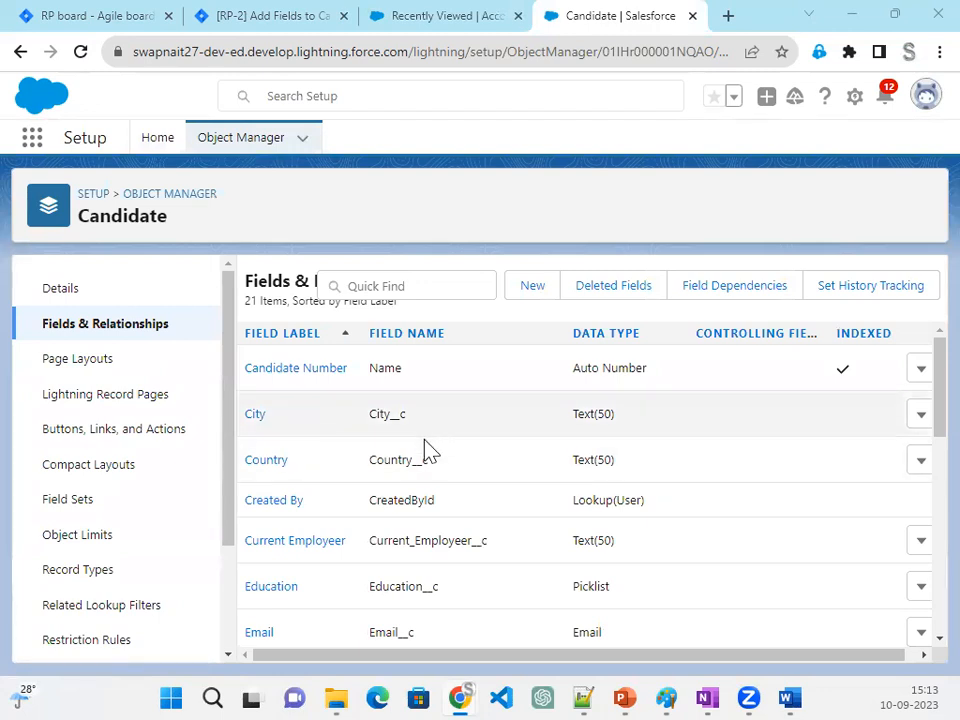
- Switch to the RP Sprint 1 board in Jira, and move RP-2 to Done and RP-3 to In Progress
left_click(248, 20)
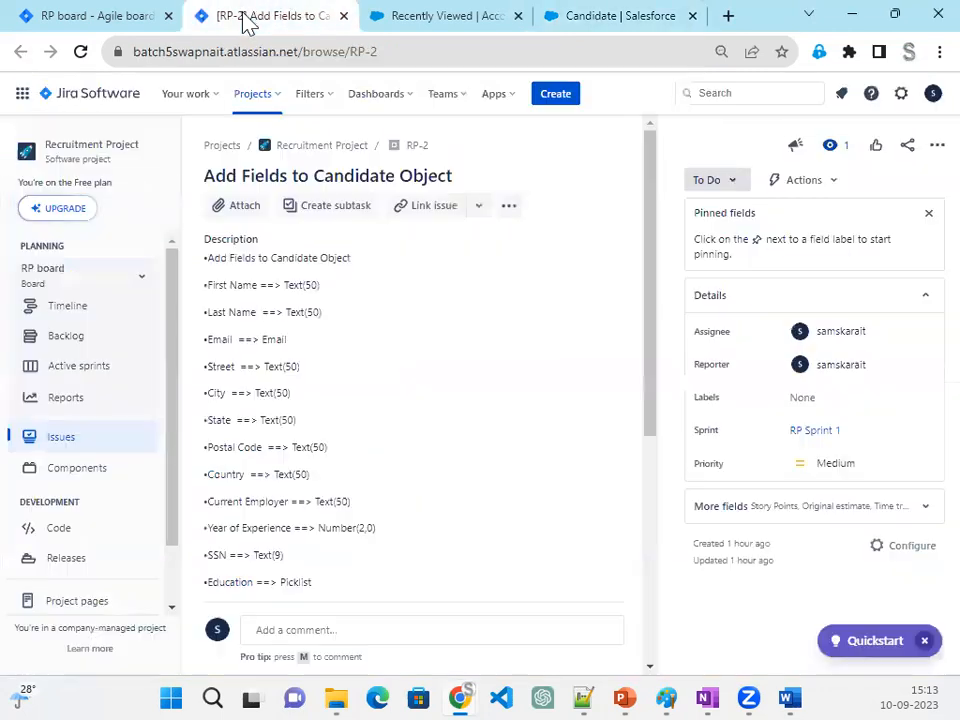
left_click(115, 17)
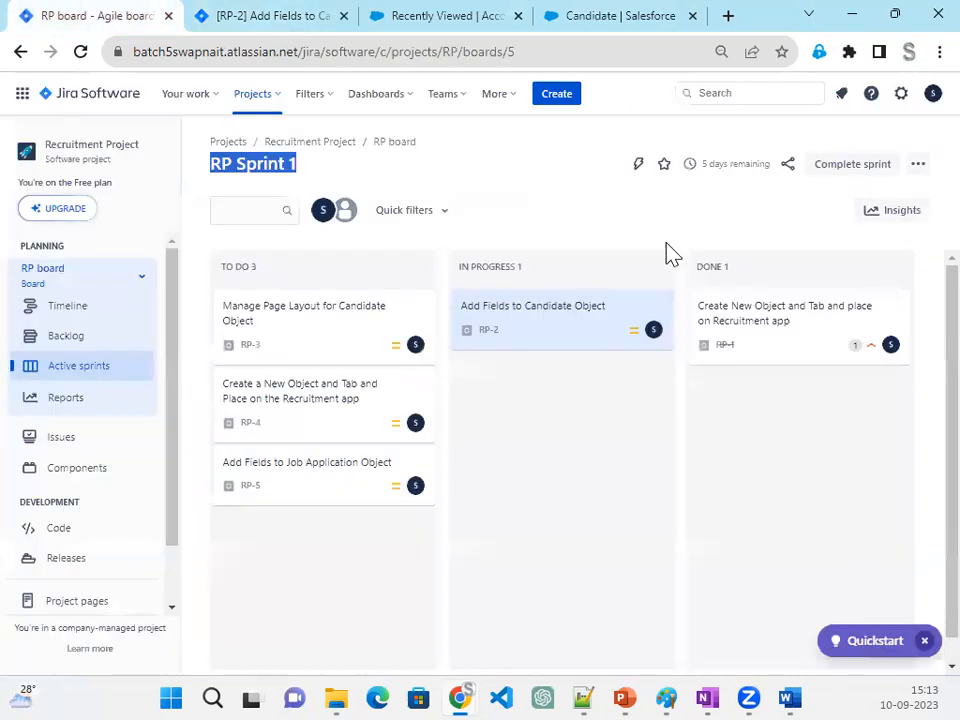
left_click_drag(610, 330, 846, 401)
left_click_drag(240, 340, 469, 313)
- Open the RP-3 issue and examine which sections its description requires for the Candidate page layout
left_click(516, 343)
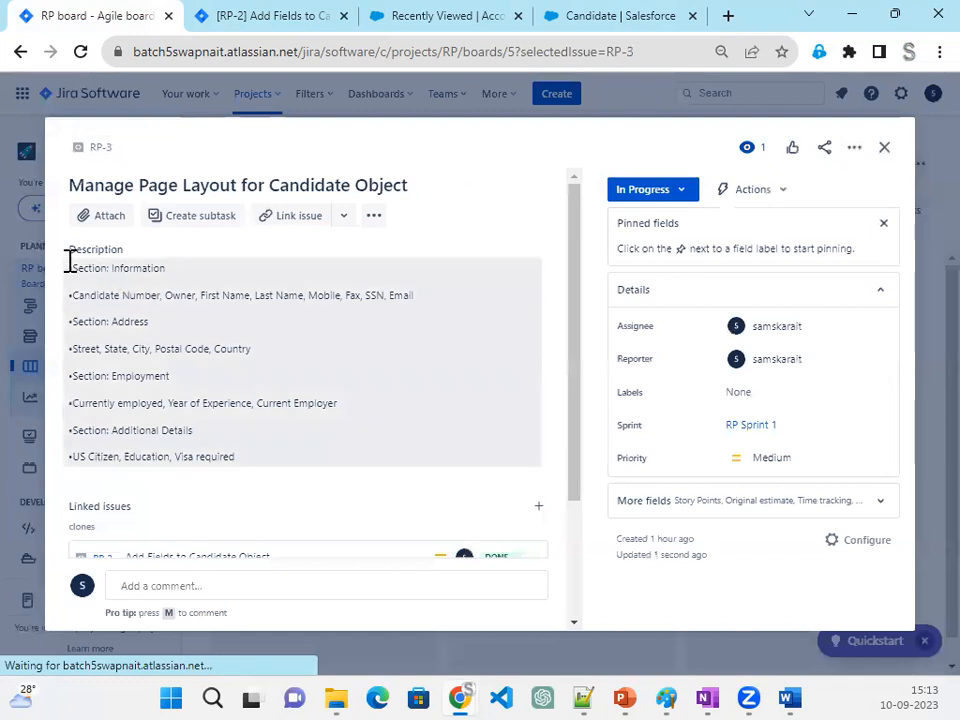
left_click_drag(73, 262, 300, 461)
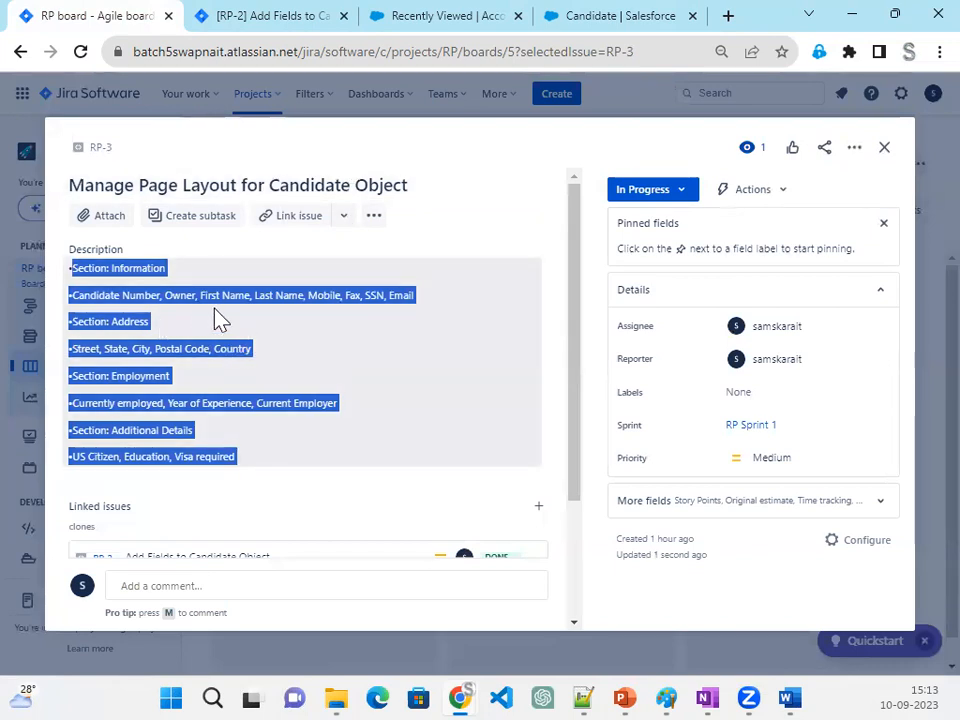
left_click(116, 272)
left_click_drag(171, 270, 86, 270)
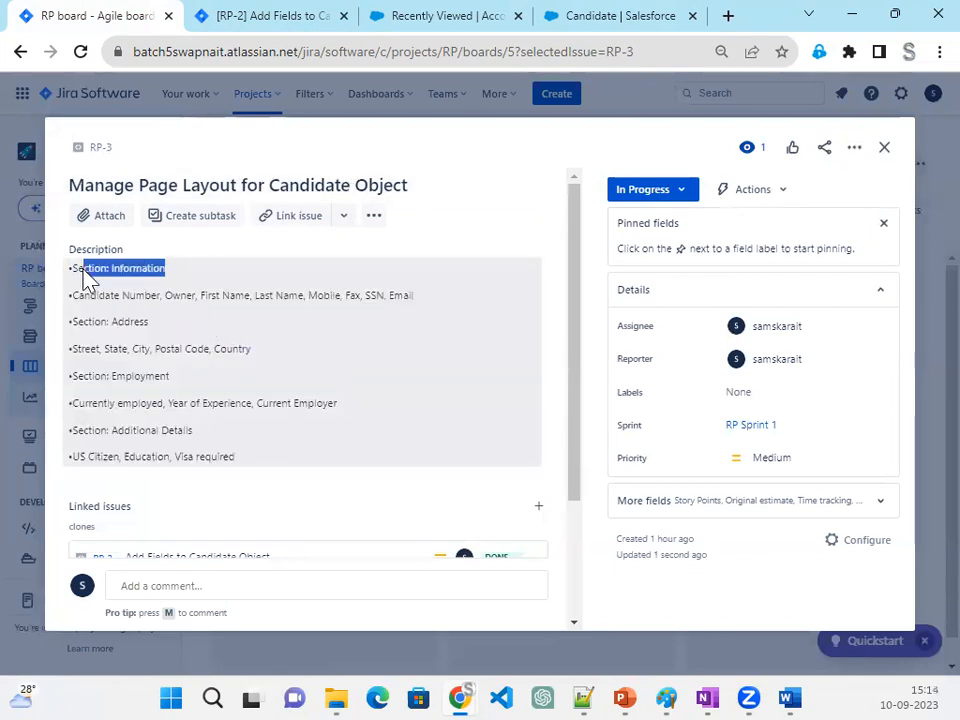
left_click_drag(160, 325, 111, 323)
left_click_drag(199, 378, 78, 377)
left_click(166, 425)
left_click_drag(193, 430, 67, 436)
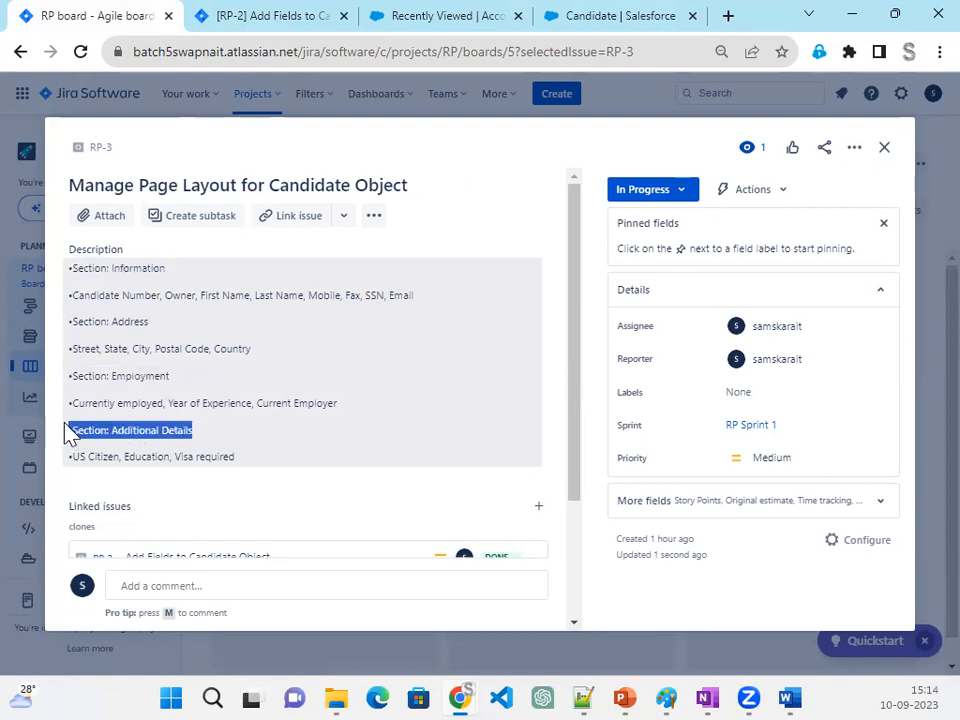
- Read which fields the RP-3 description assigns to the Information, Address, Employment and Additional Details sections
left_click_drag(175, 272, 96, 275)
left_click_drag(426, 291, 48, 312)
left_click(204, 336)
left_click_drag(149, 322, 97, 335)
left_click_drag(262, 352, 57, 365)
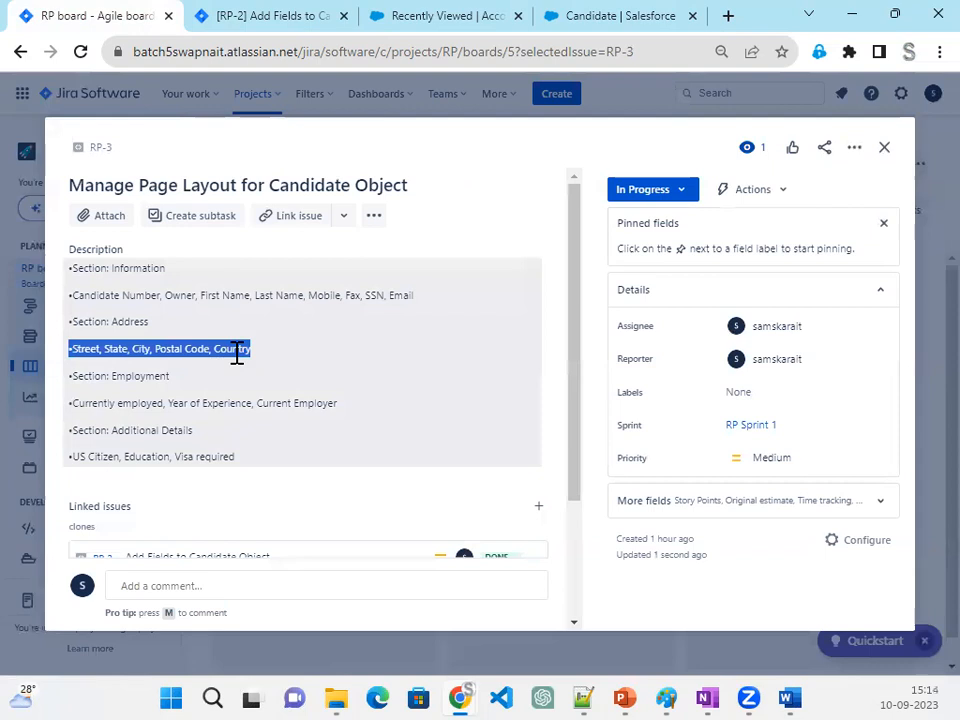
left_click(193, 386)
left_click_drag(71, 400, 336, 414)
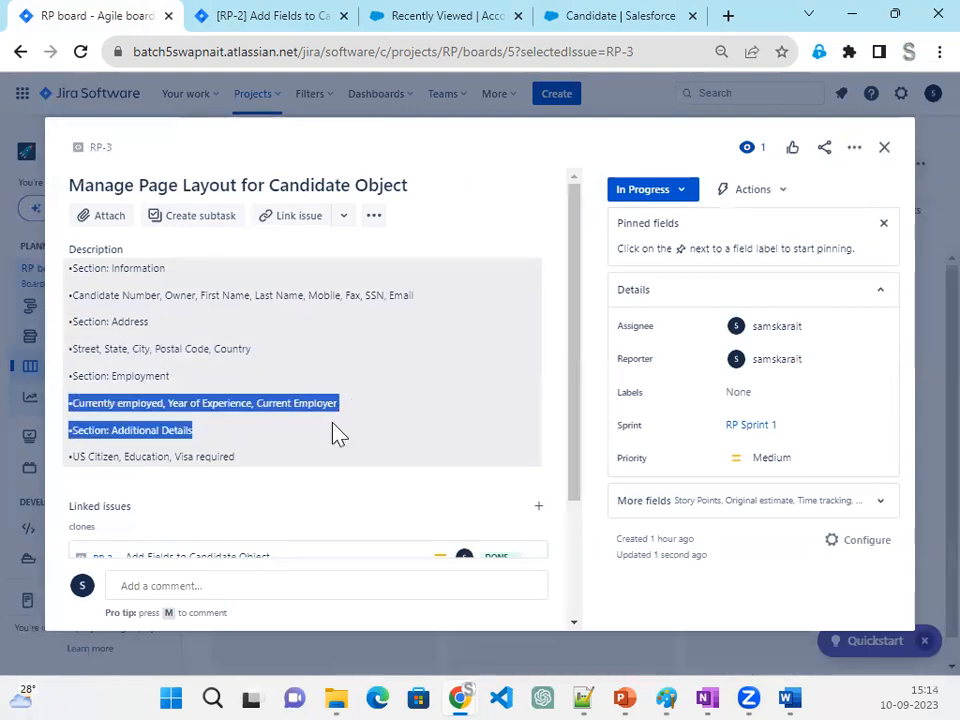
left_click(199, 452)
left_click_drag(257, 465, 56, 465)
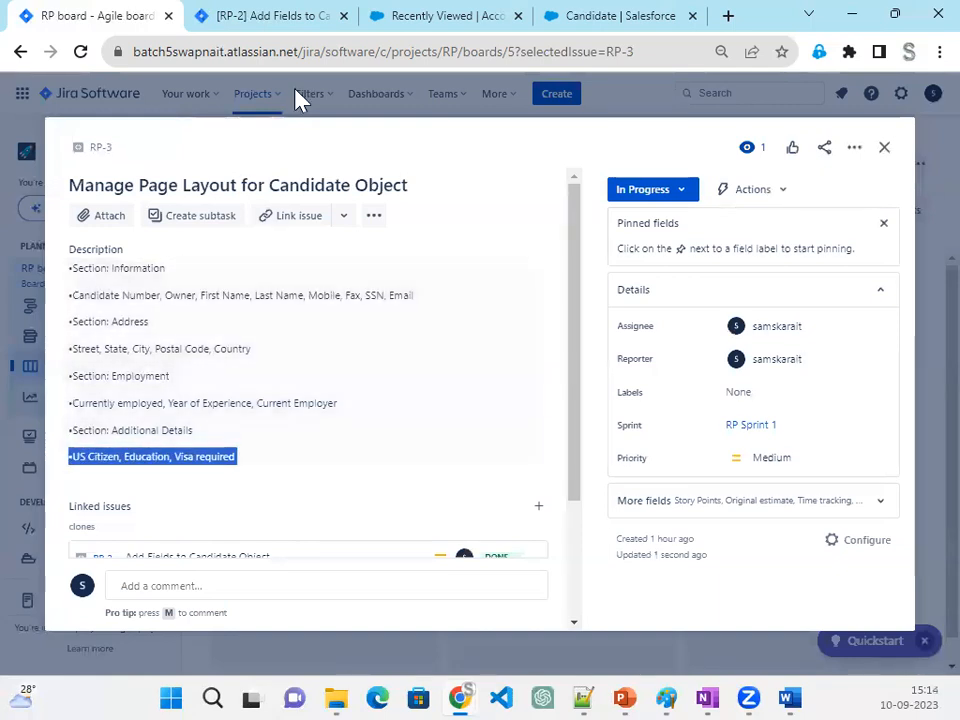
- Switch back to the Candidate object setup in Salesforce and open the Candidate Layout page layout for editing
left_click(572, 17)
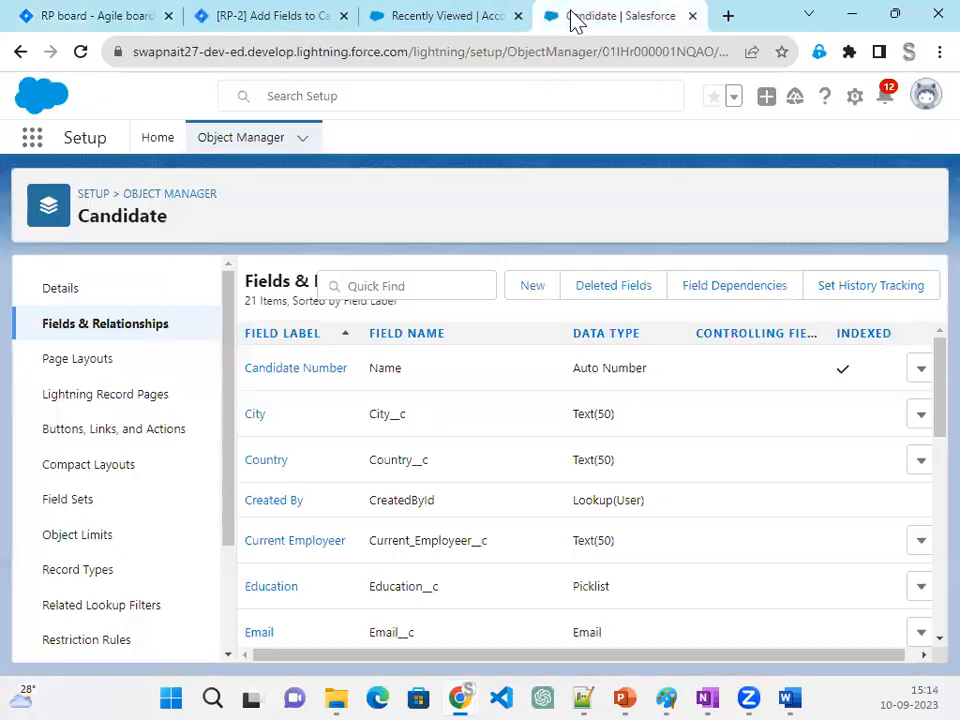
left_click(66, 370)
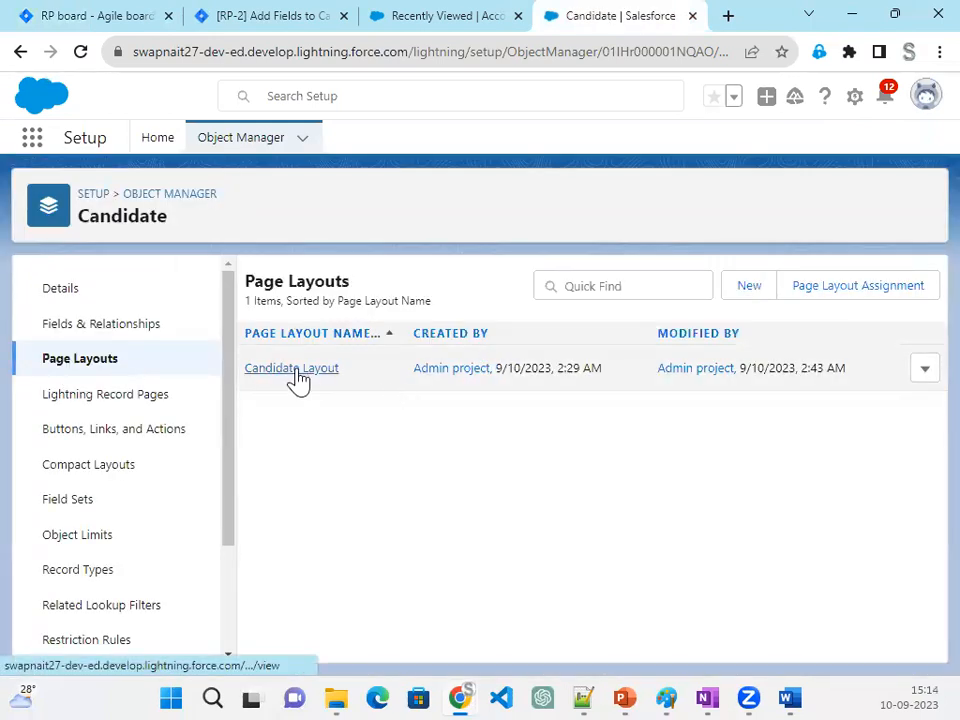
left_click(297, 369)
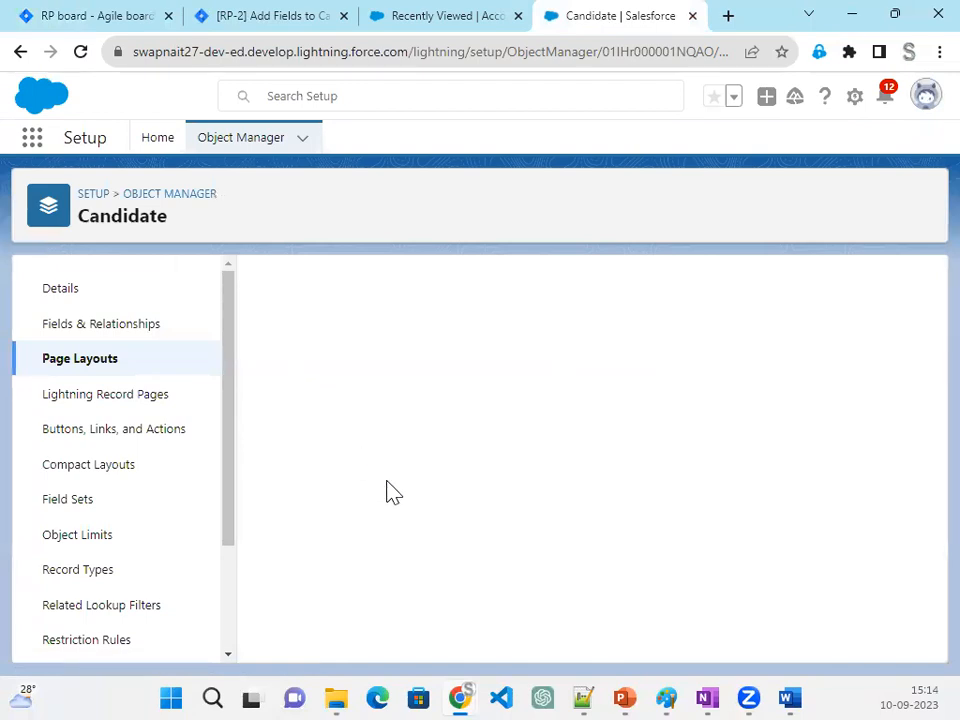
- Add a two-column section named Address to the Candidate Layout and place it below the Information section
scroll(390, 491, "down", 3)
scroll(390, 491, "down", 5)
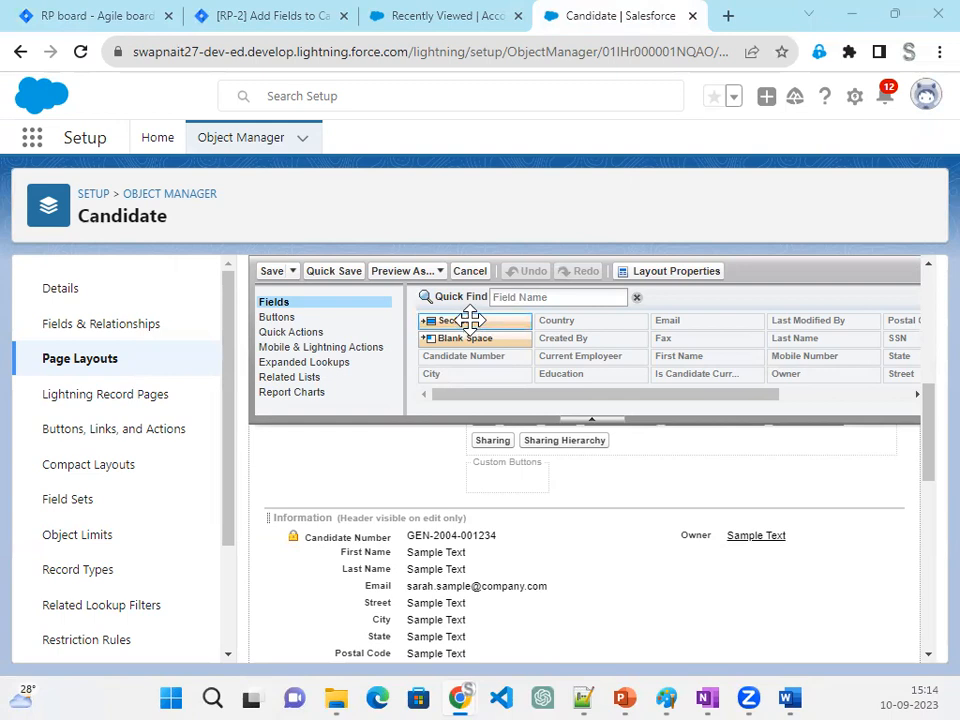
left_click_drag(470, 320, 383, 585)
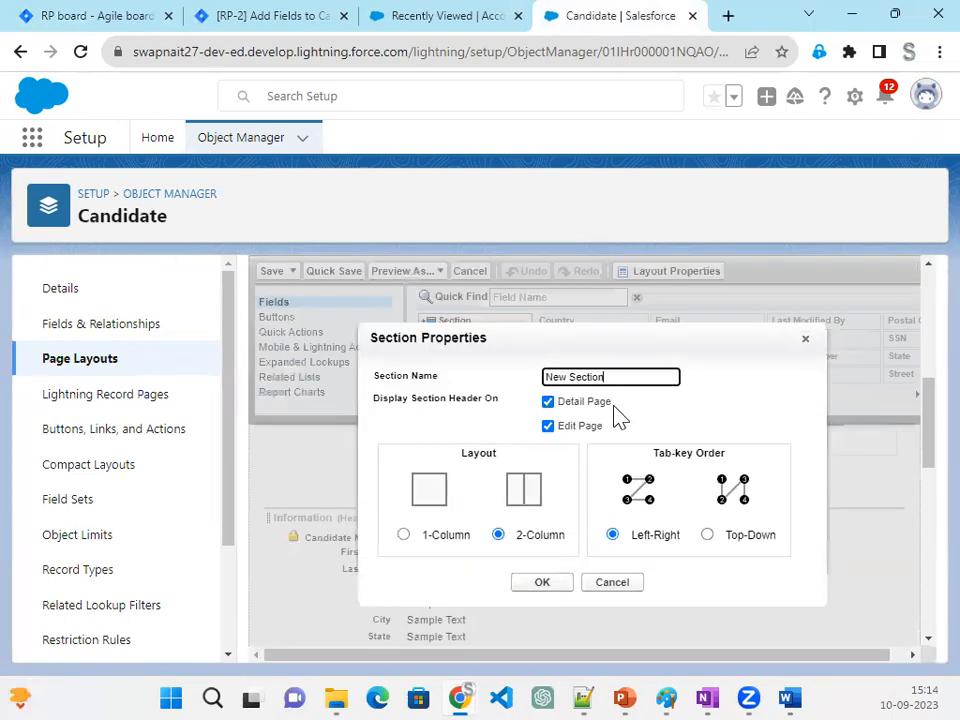
left_click_drag(611, 378, 480, 380)
type("Address")
left_click(562, 583)
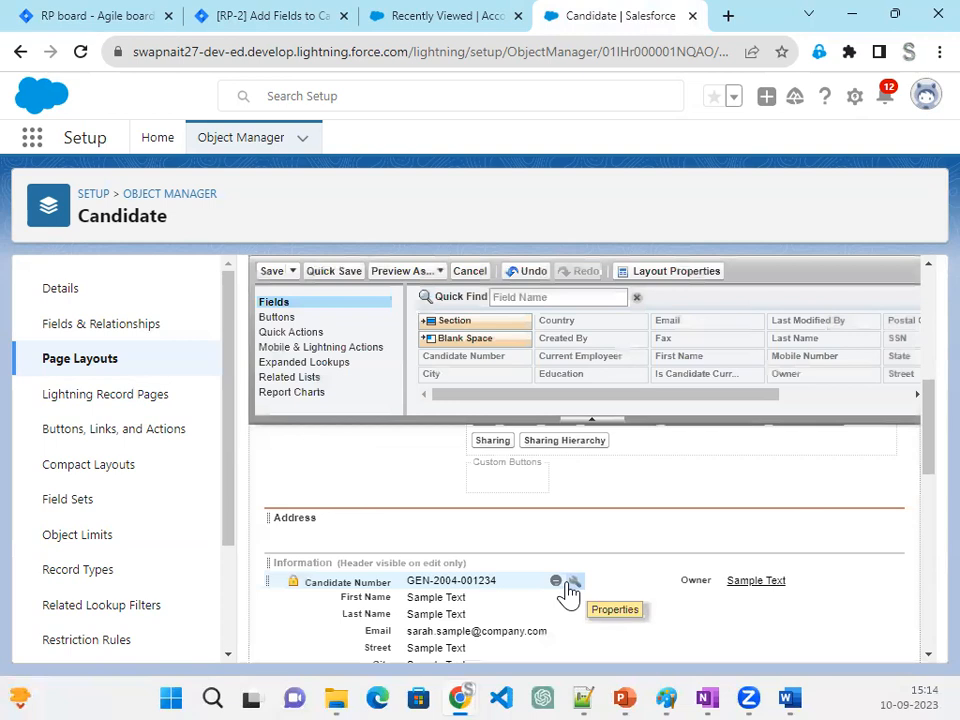
left_click_drag(293, 512, 302, 600)
- Move the Street and City fields from the Information section into the first row of the Address section
scroll(378, 579, "up", 3)
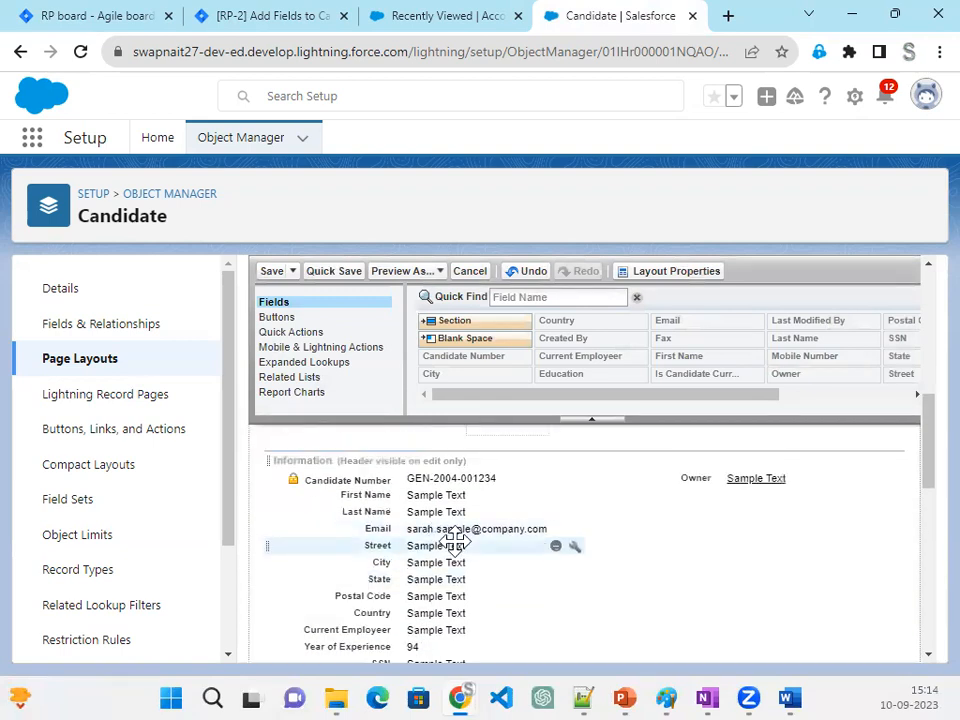
scroll(452, 540, "down", 1)
left_click_drag(408, 452, 377, 527)
scroll(416, 585, "up", 3)
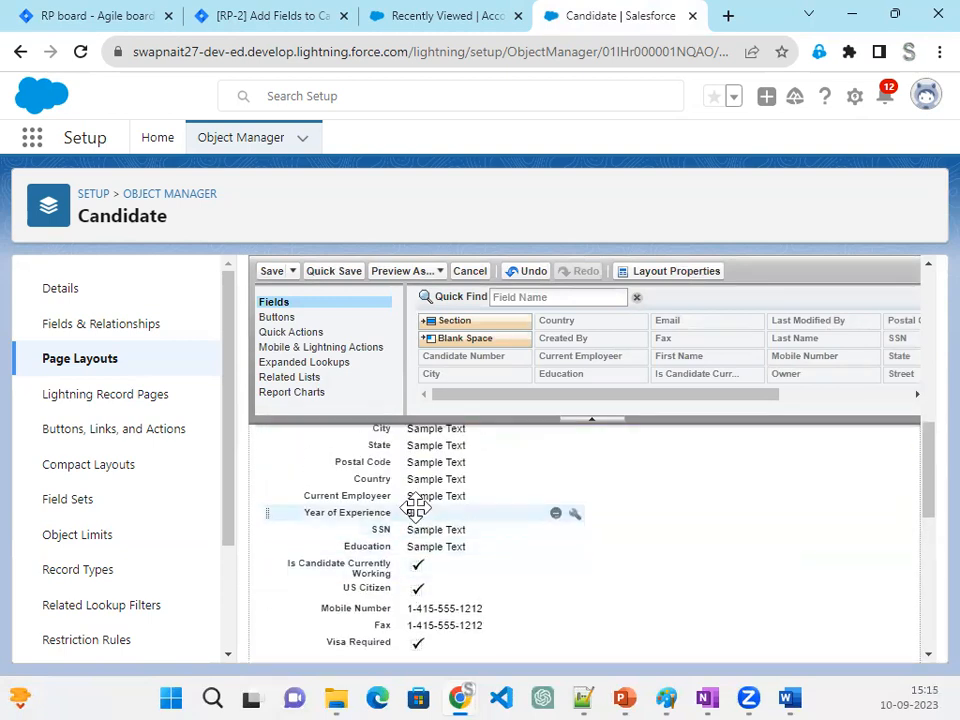
left_click_drag(417, 440, 634, 489)
- Move the State and Country fields from the Information section into the second row of the Address section
scroll(497, 510, "up", 3)
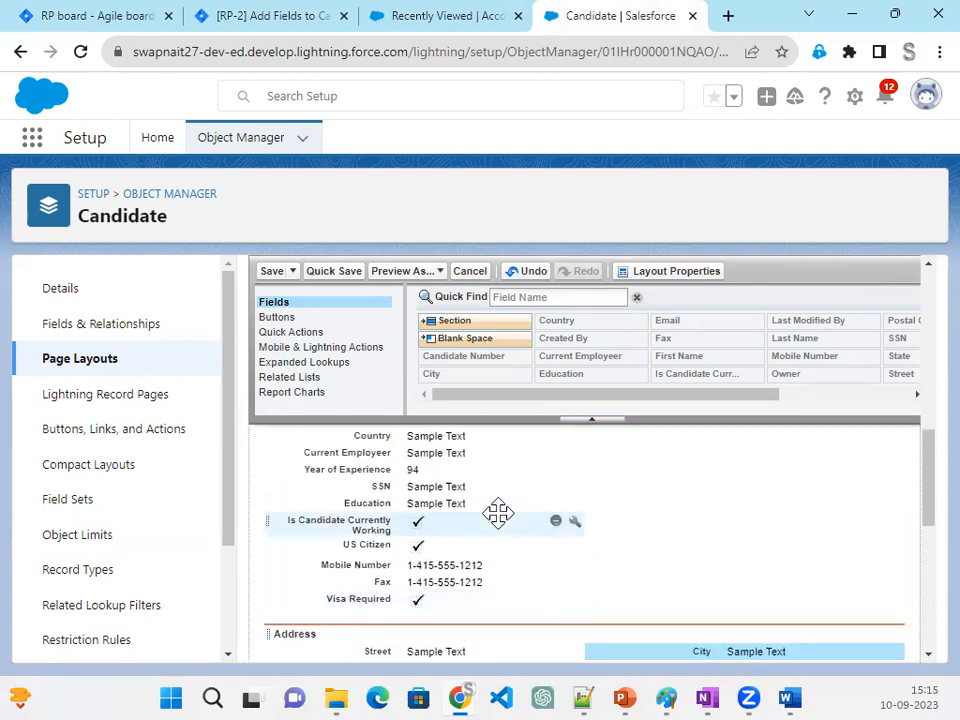
scroll(440, 530, "up", 1)
left_click(432, 527)
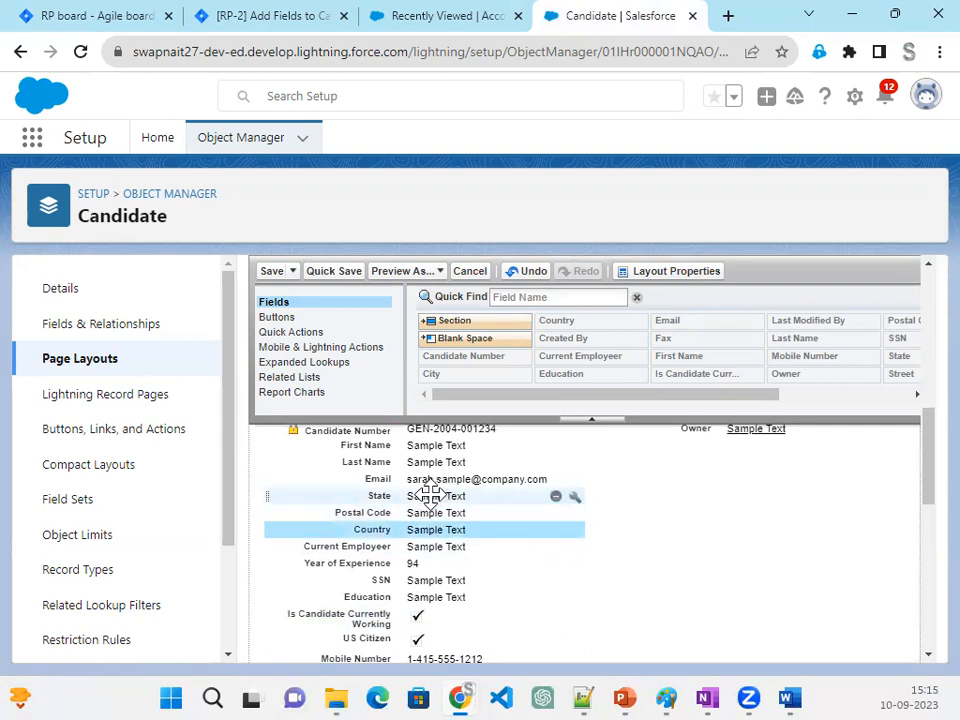
left_click(429, 494)
left_click(411, 530, "ctrl")
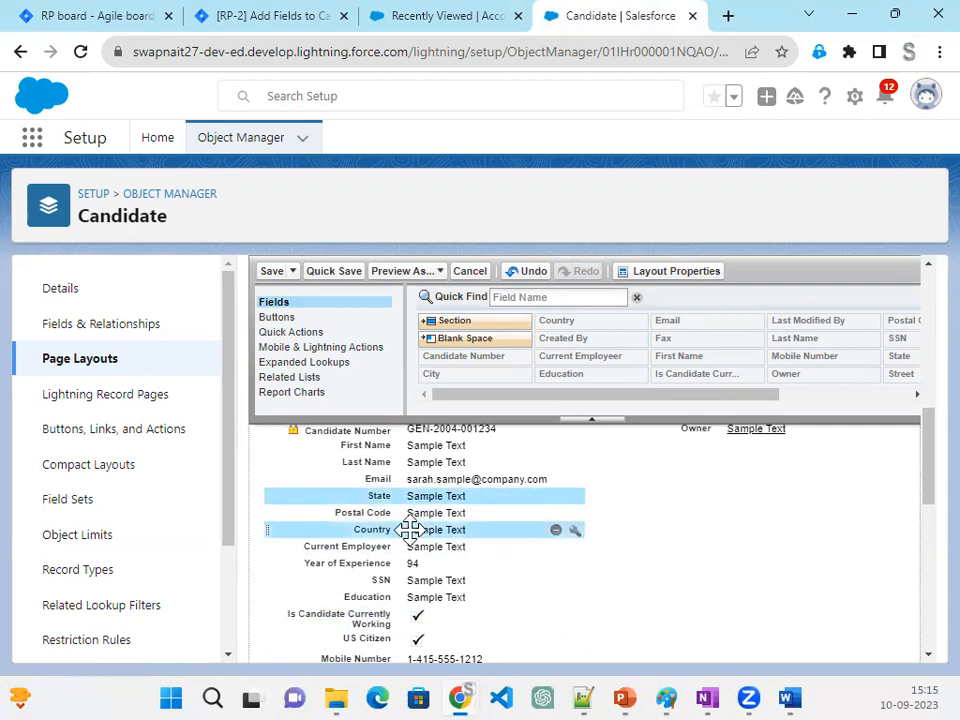
left_click(408, 513, "ctrl")
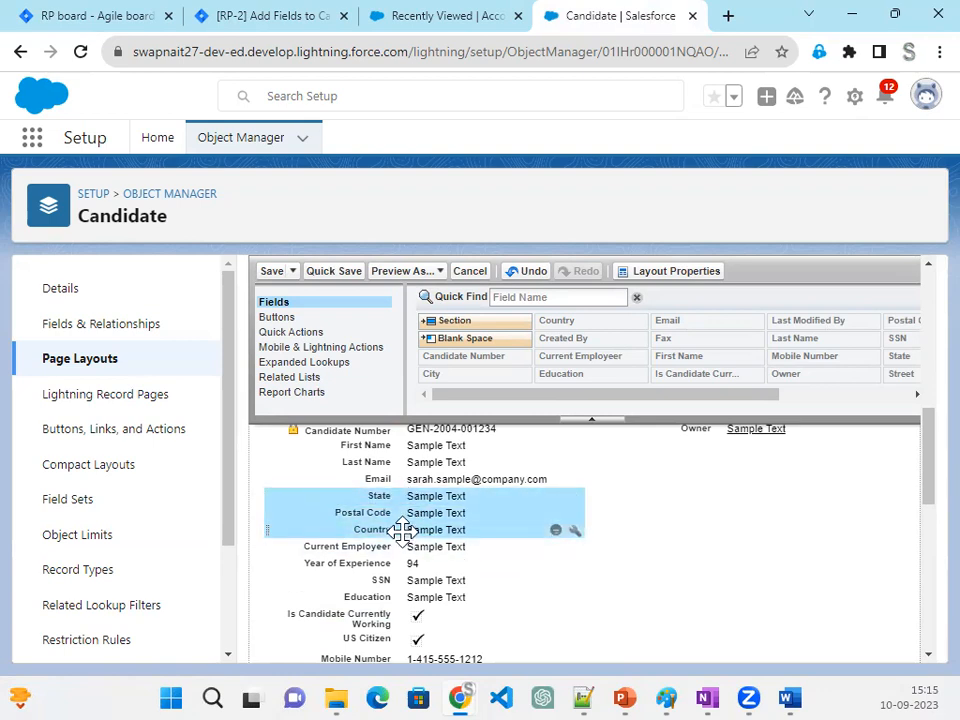
left_click(392, 512, "ctrl")
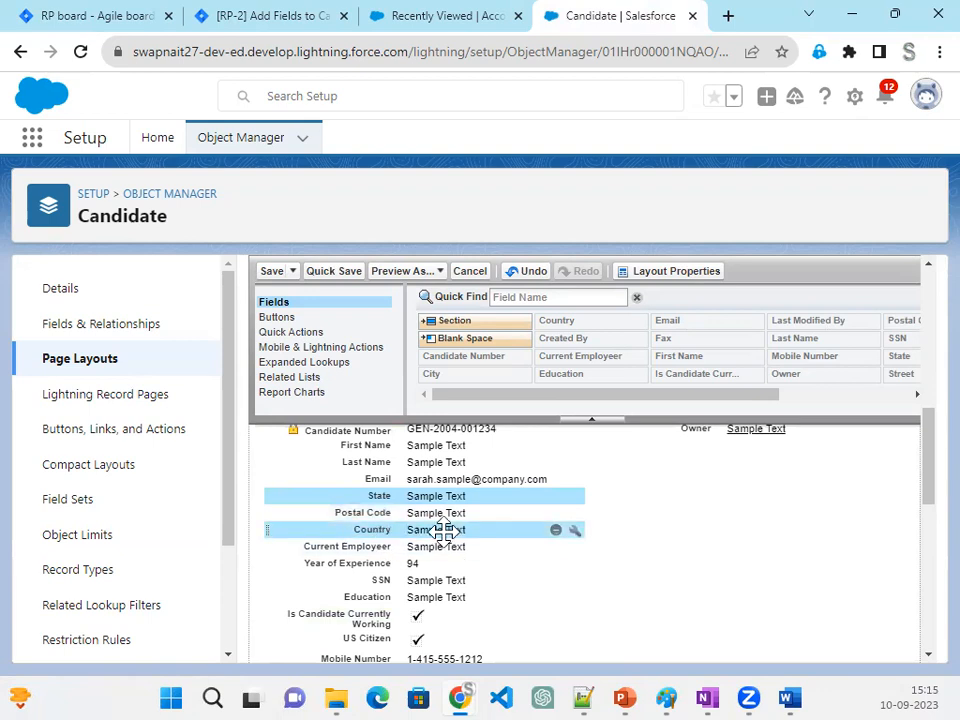
left_click_drag(443, 530, 703, 463)
left_click(399, 468)
left_click_drag(420, 537, 693, 548)
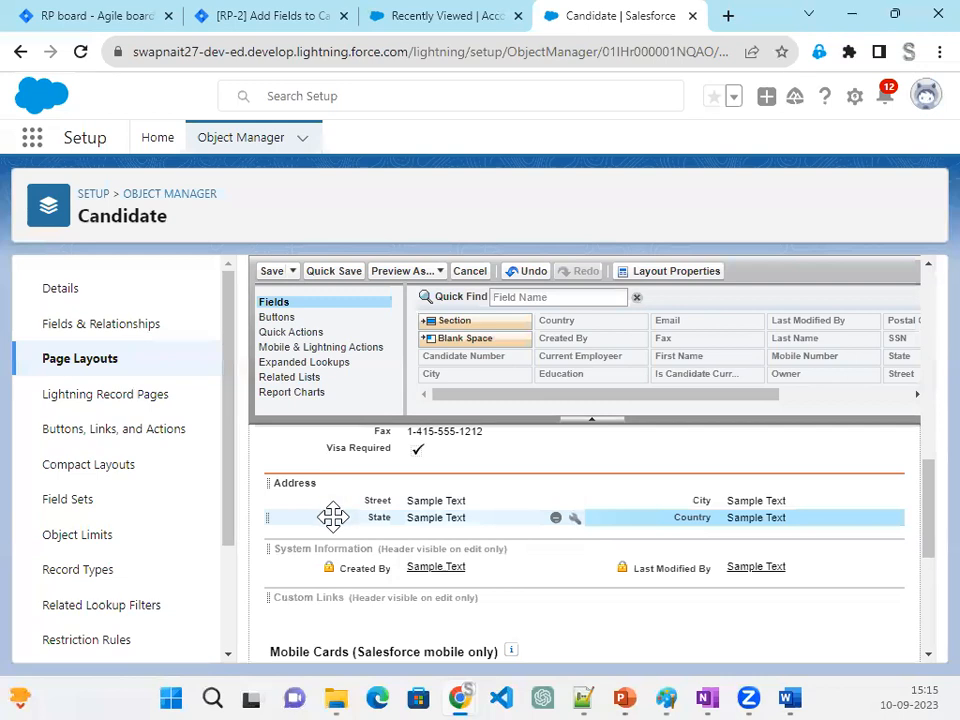
- Add a two-column section named Employment directly below the Address section
left_click_drag(455, 318, 362, 537)
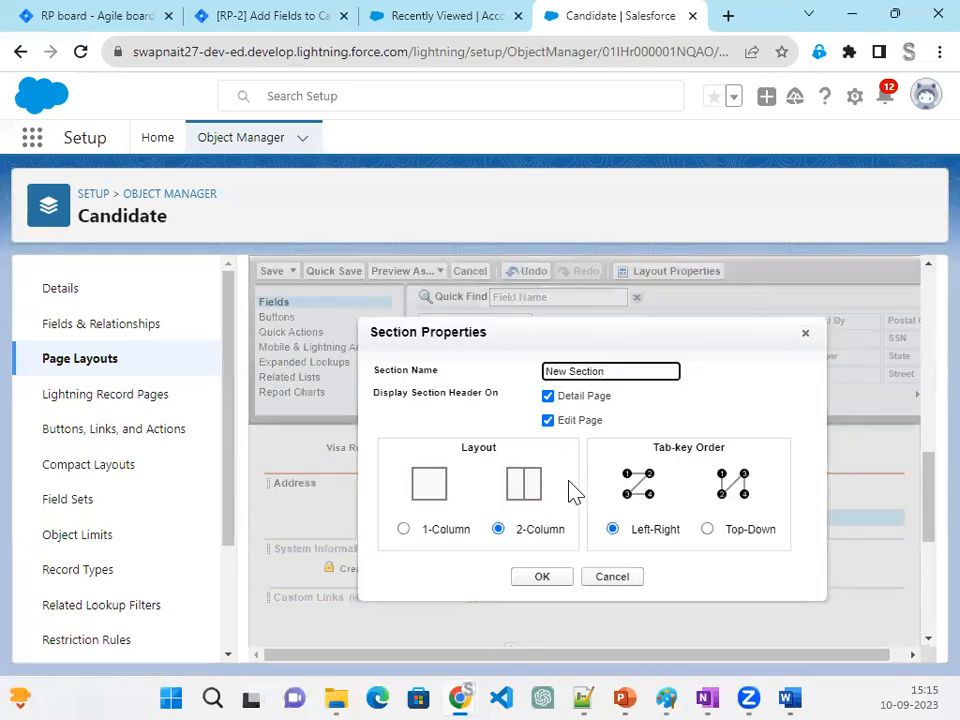
left_click_drag(536, 373, 496, 383)
left_click(611, 373)
left_click_drag(611, 373, 546, 369)
type("Employment")
key("Tab")
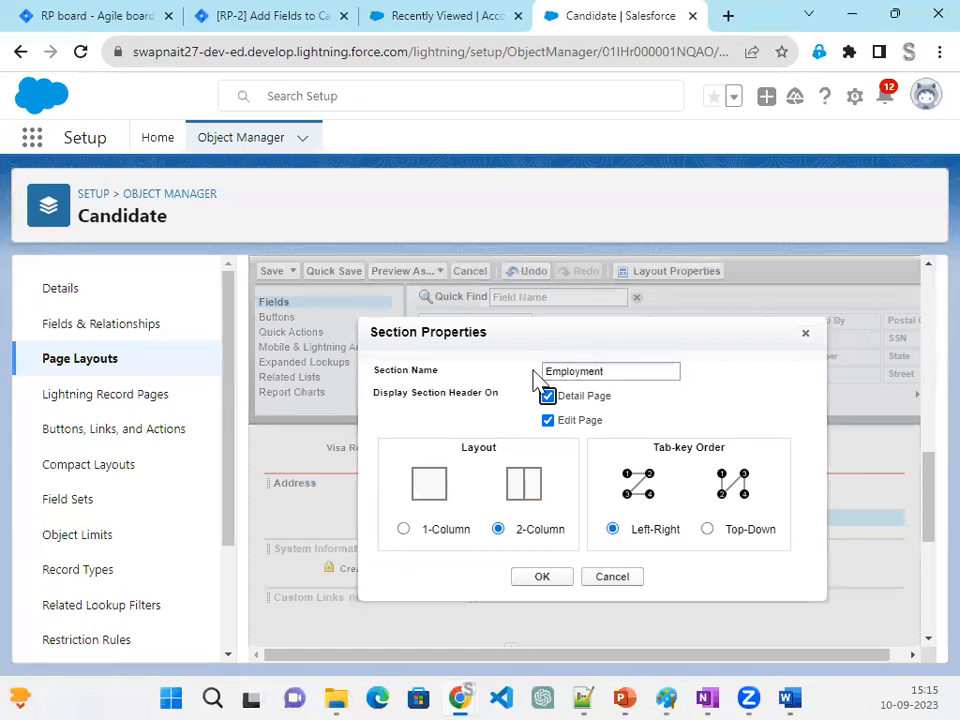
left_click(542, 578)
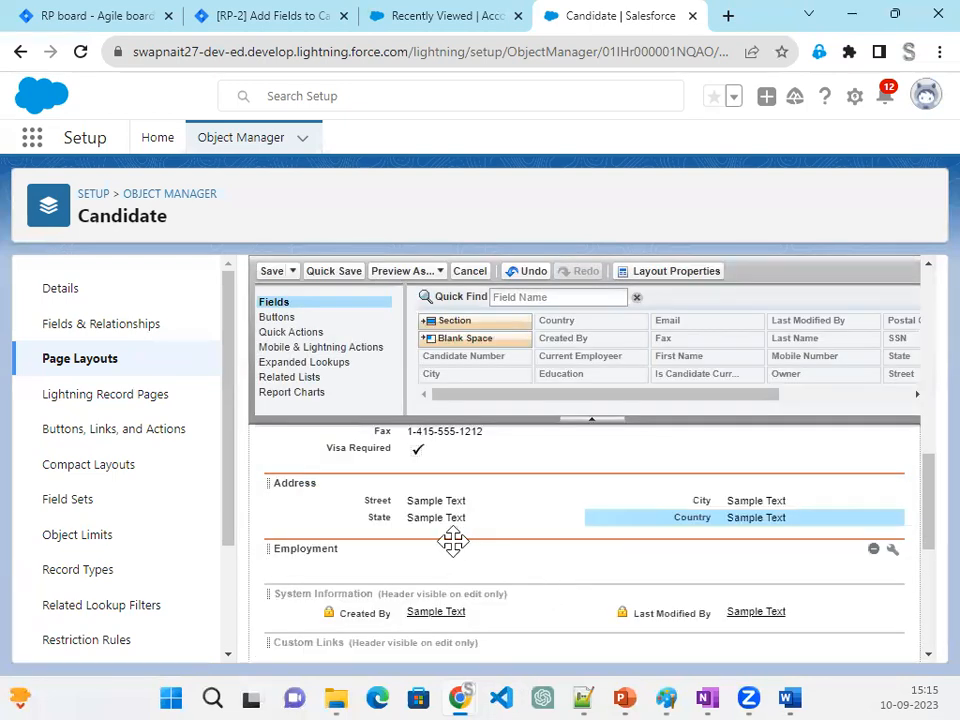
- Move Current Employeer, Year of Experience and Is Candidate Currently Working into the Employment section, placing the last one in the second column
scroll(452, 541, "up", 3)
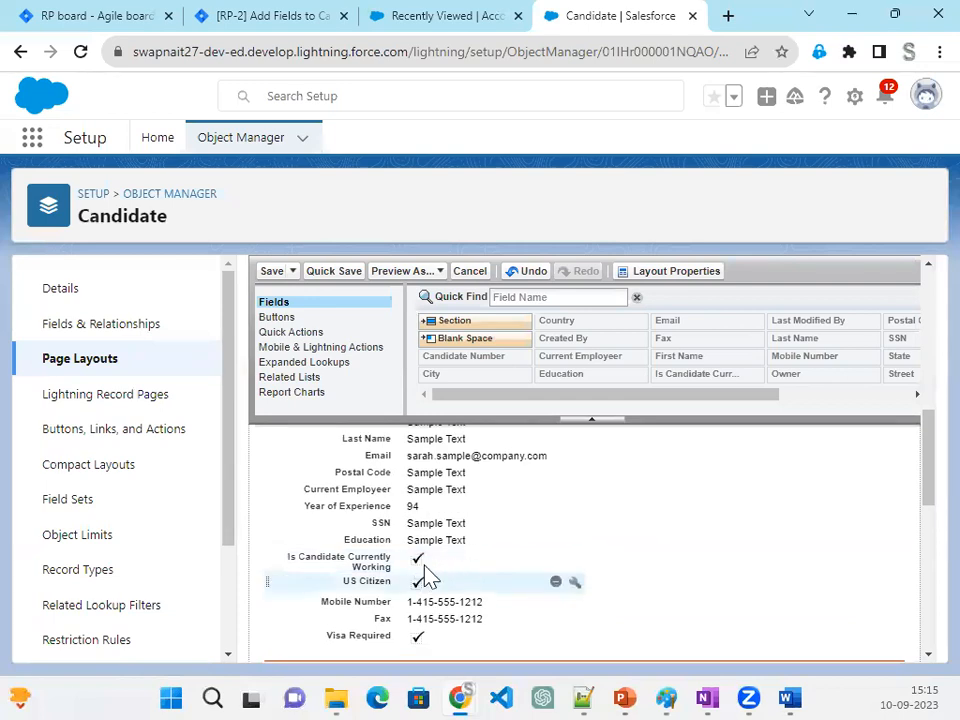
left_click(430, 506, "ctrl")
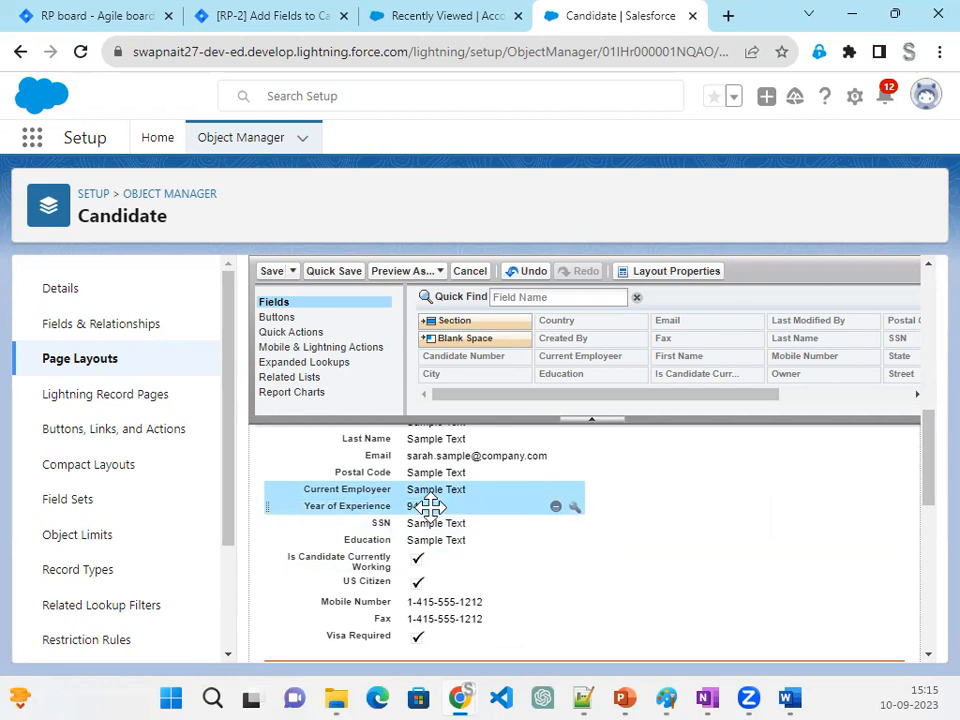
left_click(422, 556, "ctrl")
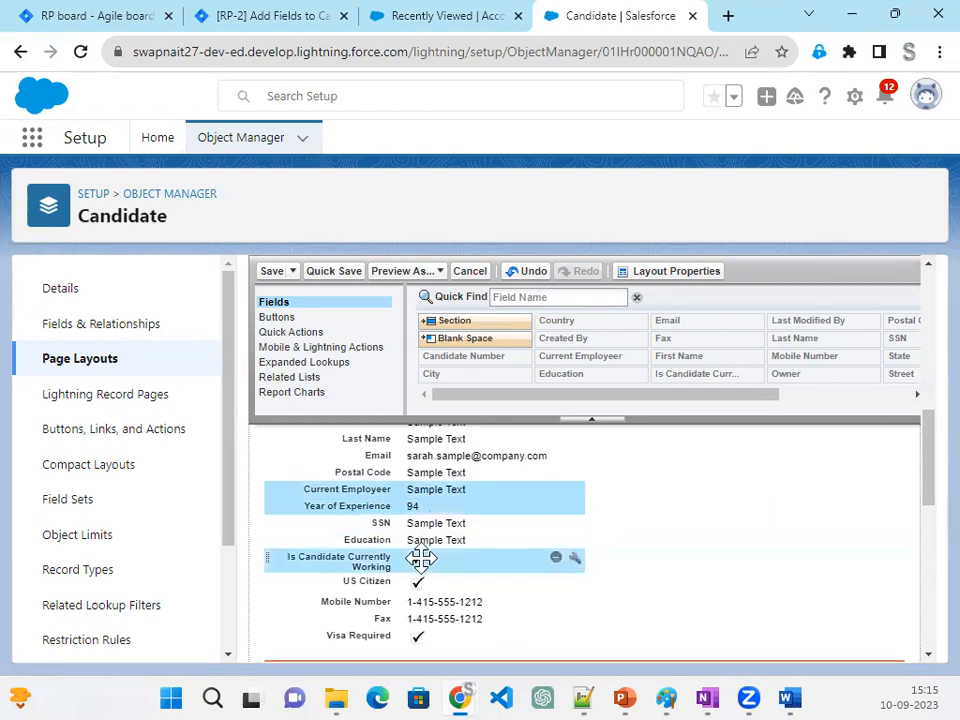
left_click_drag(414, 556, 436, 588)
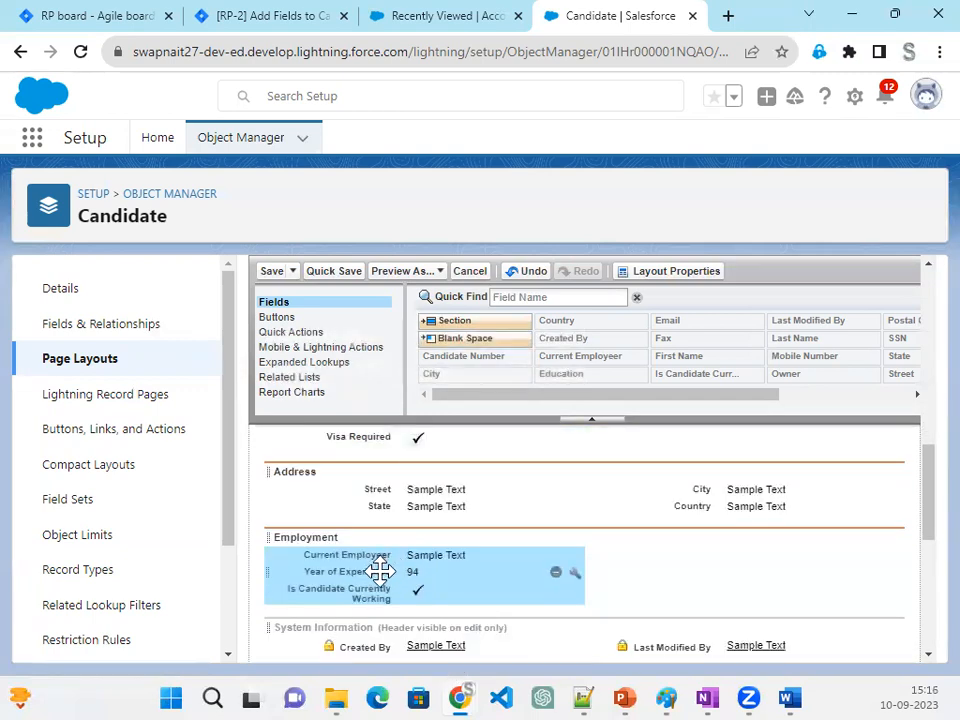
left_click_drag(352, 591, 765, 553)
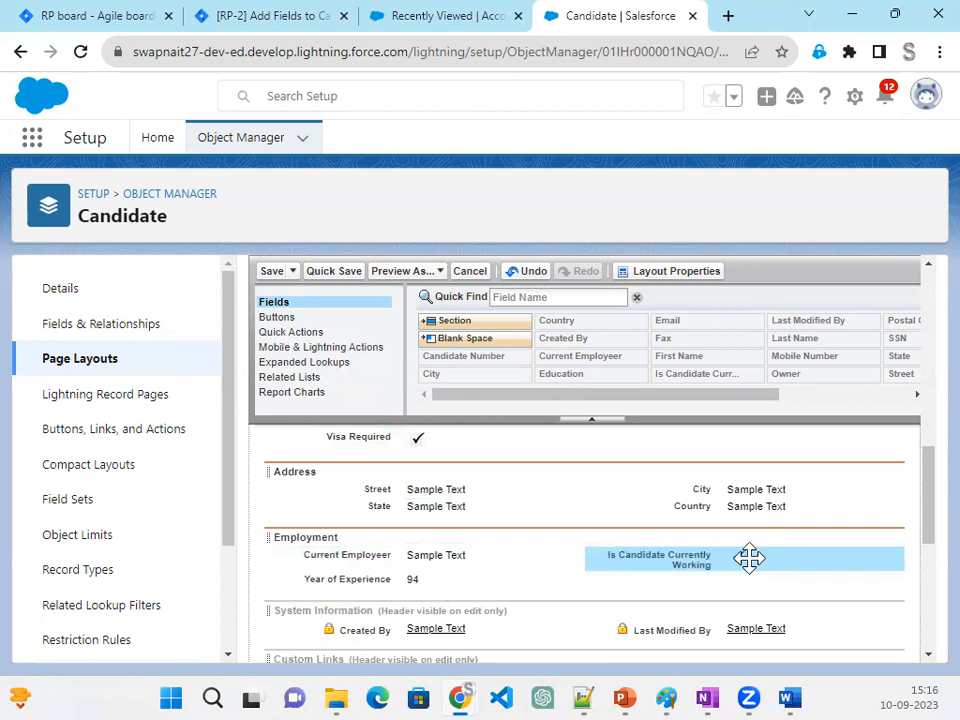
- Add a two-column section named Additional Details directly below the Employment section
left_click_drag(472, 322, 388, 598)
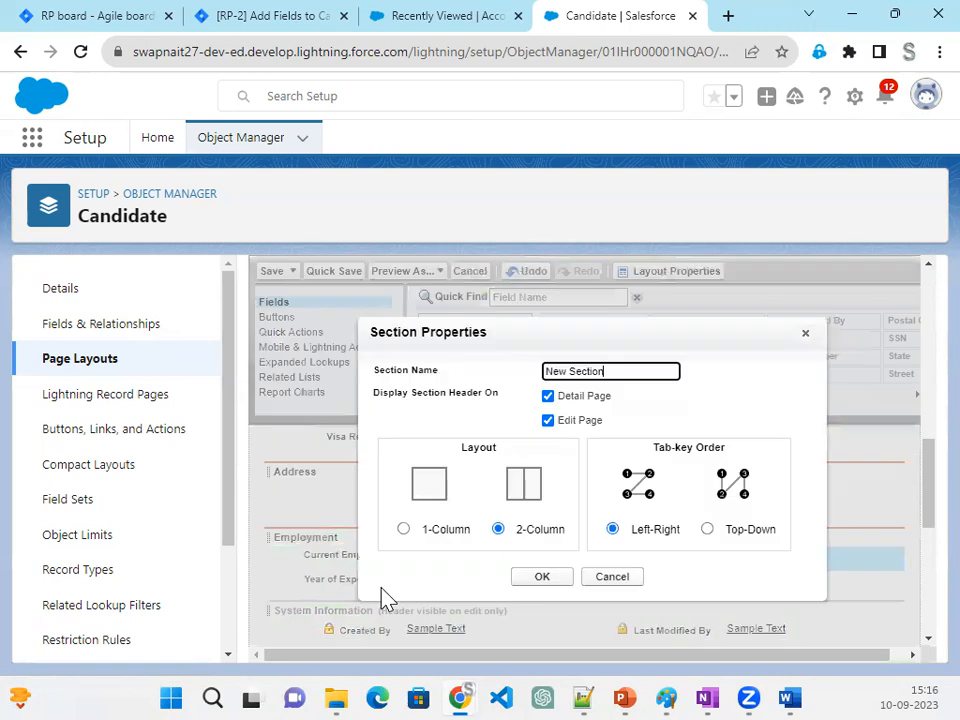
left_click_drag(622, 368, 525, 377)
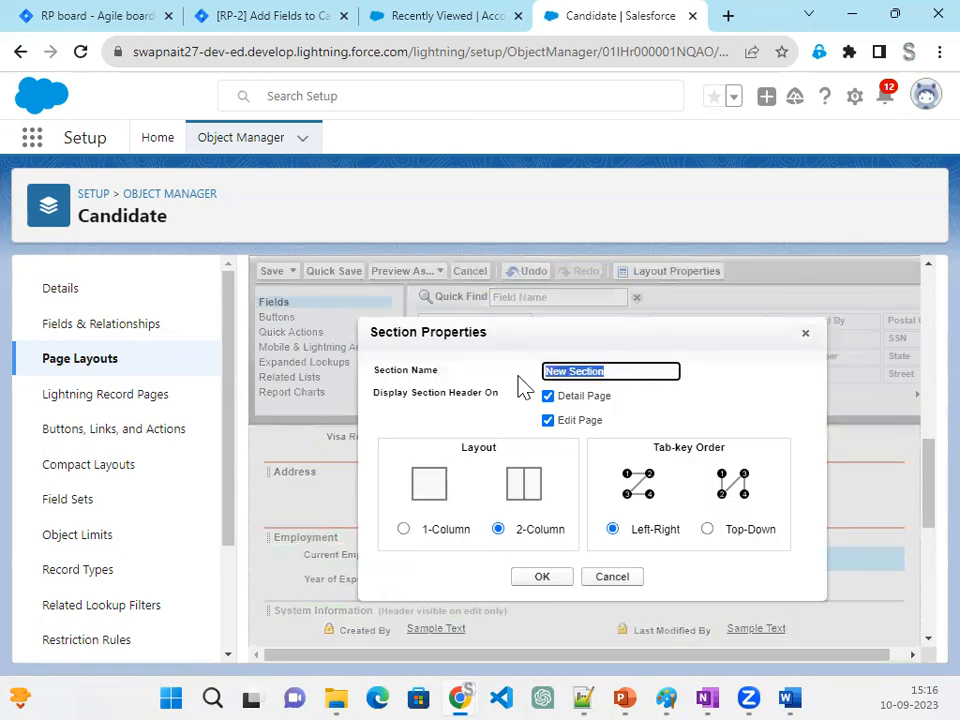
type("Additional Details")
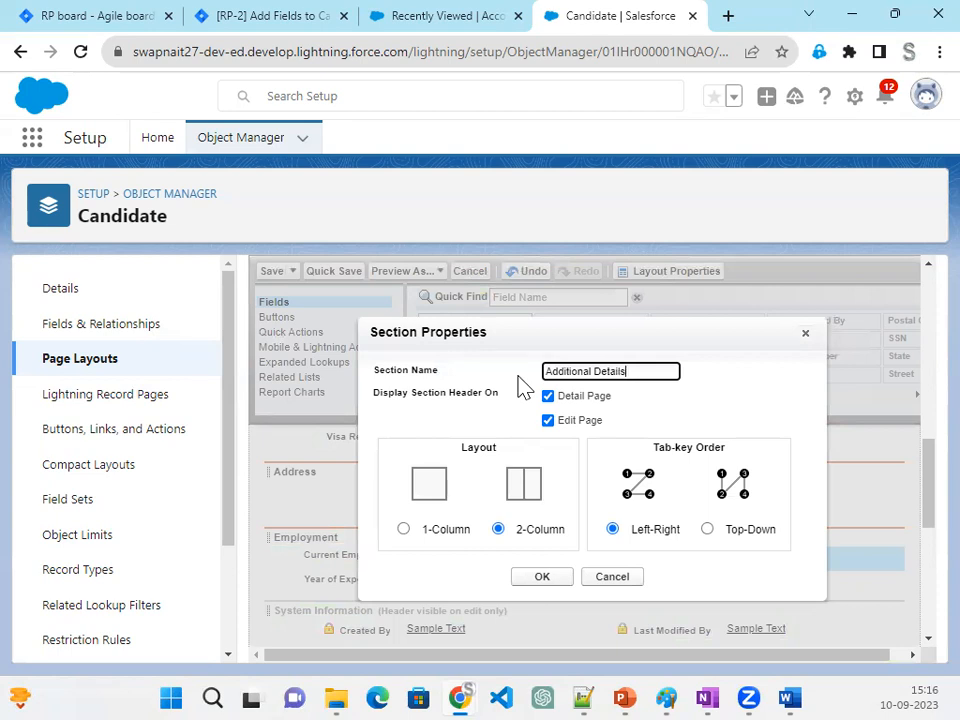
left_click(552, 583)
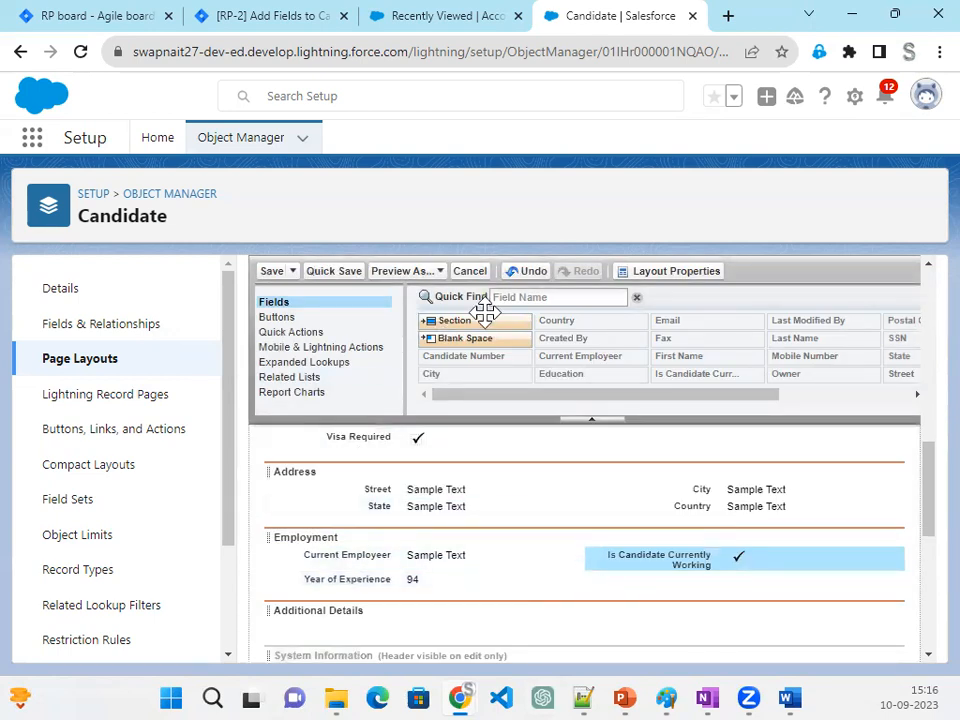
- Move US Citizen, Visa Required and Education into the Additional Details section, placing Education in the second column
scroll(512, 525, "up", 2)
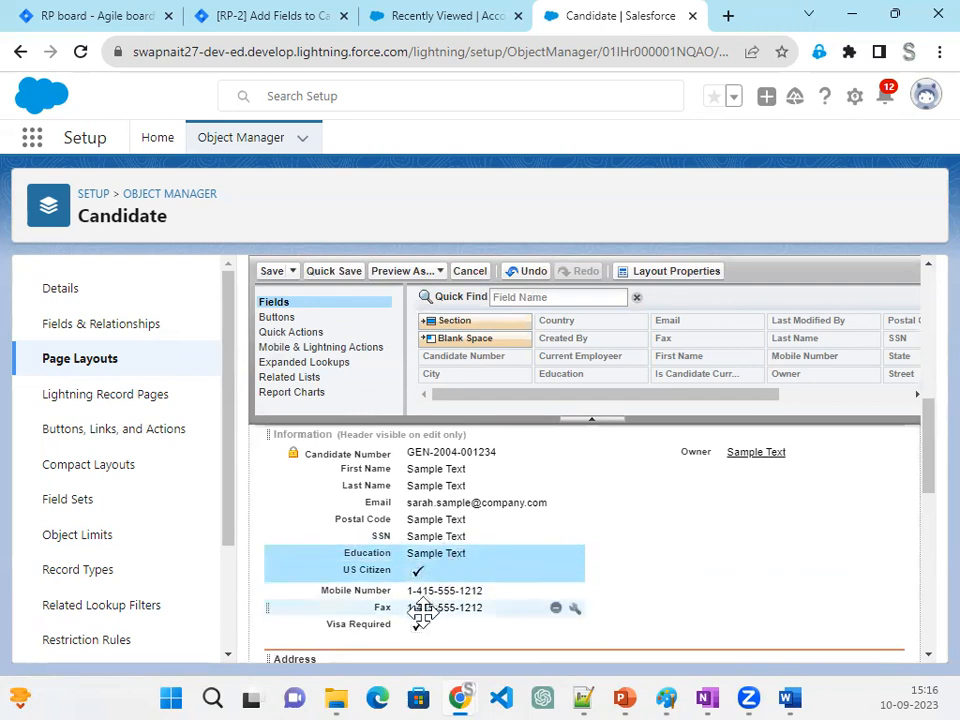
left_click(392, 624, "ctrl")
left_click_drag(386, 557, 690, 506)
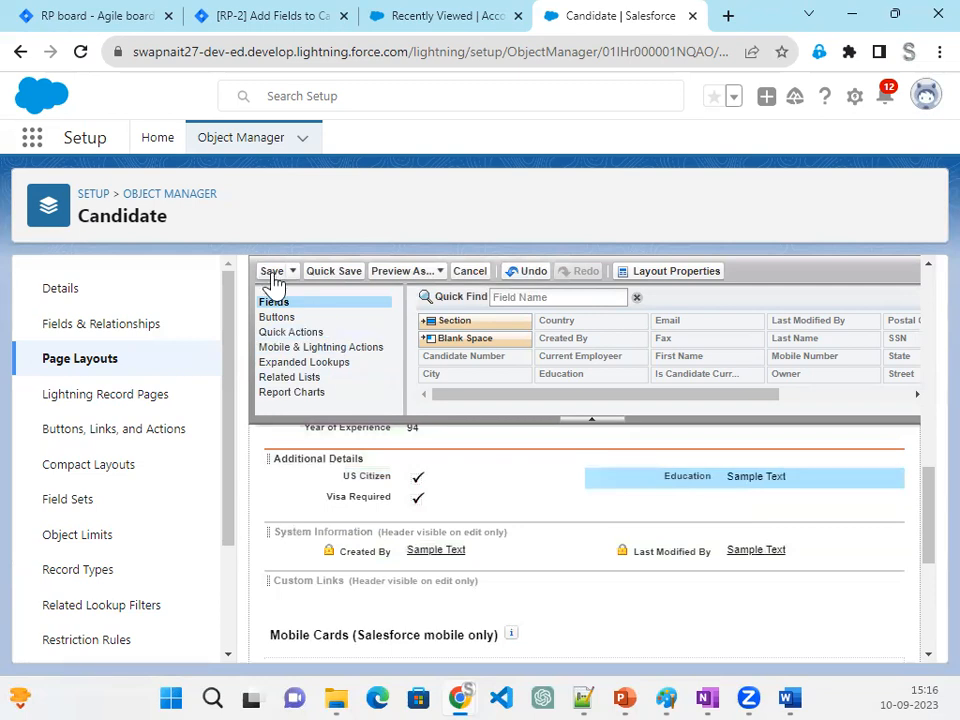
- Move the Email, Postal Code and SSN fields under Owner in the second column of the Information section
scroll(491, 611, "up", 5)
scroll(491, 611, "down", 2)
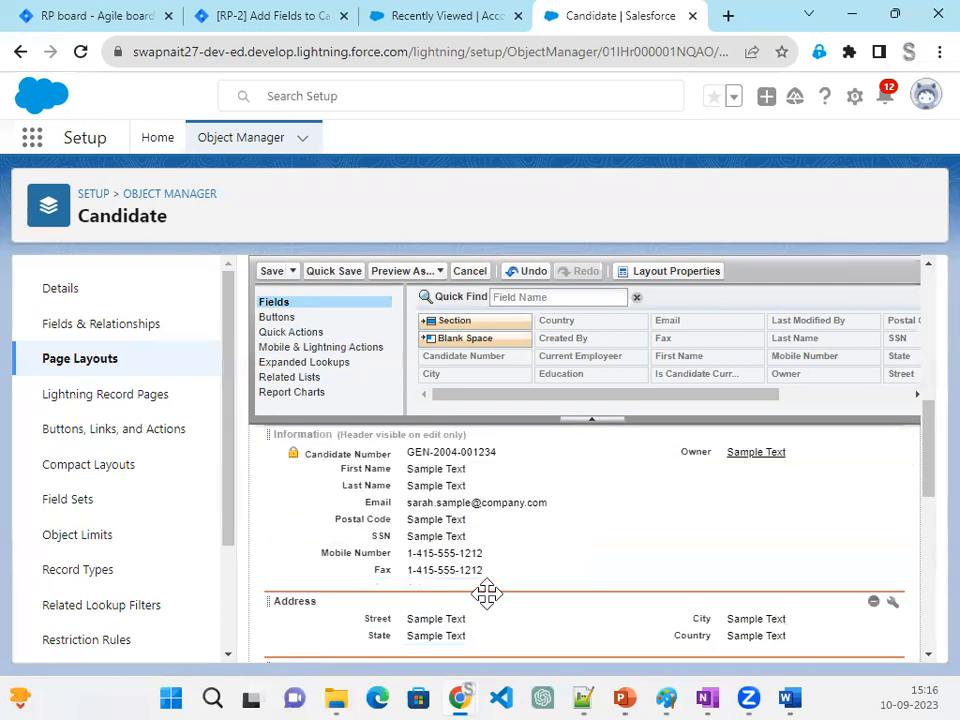
left_click_drag(422, 502, 729, 492)
left_click_drag(392, 504, 657, 516)
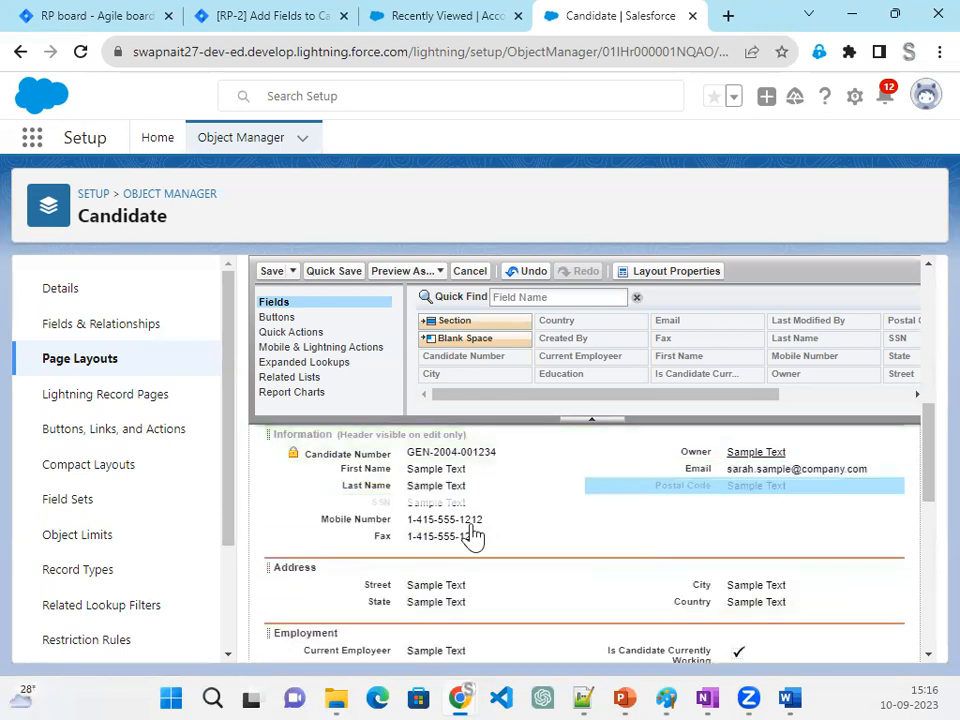
left_click_drag(403, 501, 680, 533)
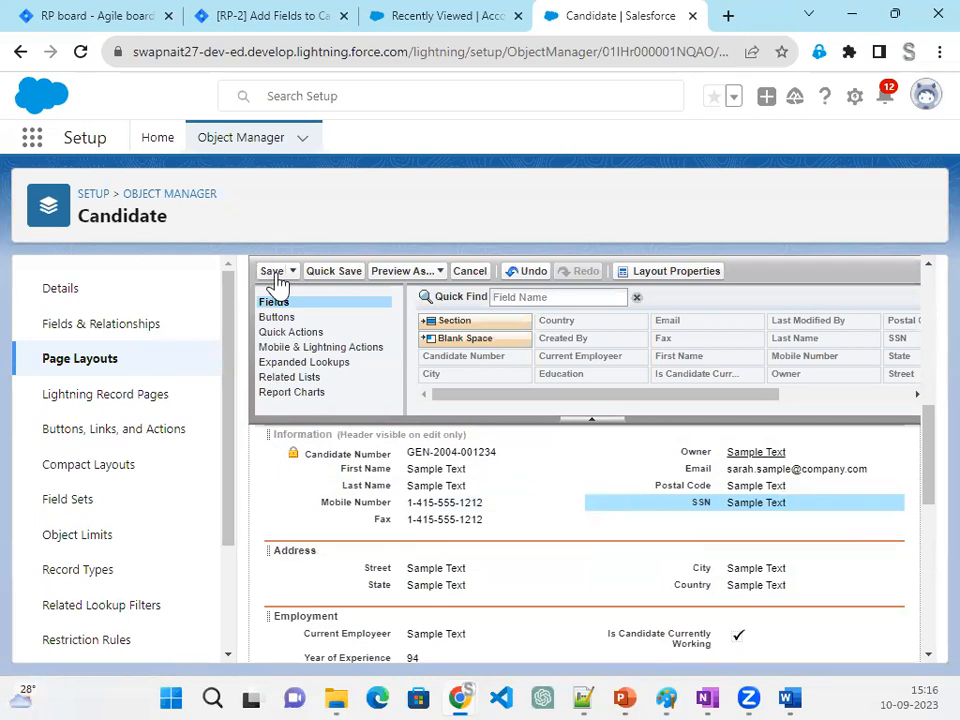
- Place Last Name above First Name in the Information section and save the Candidate layout without closing the editor
left_click(420, 486)
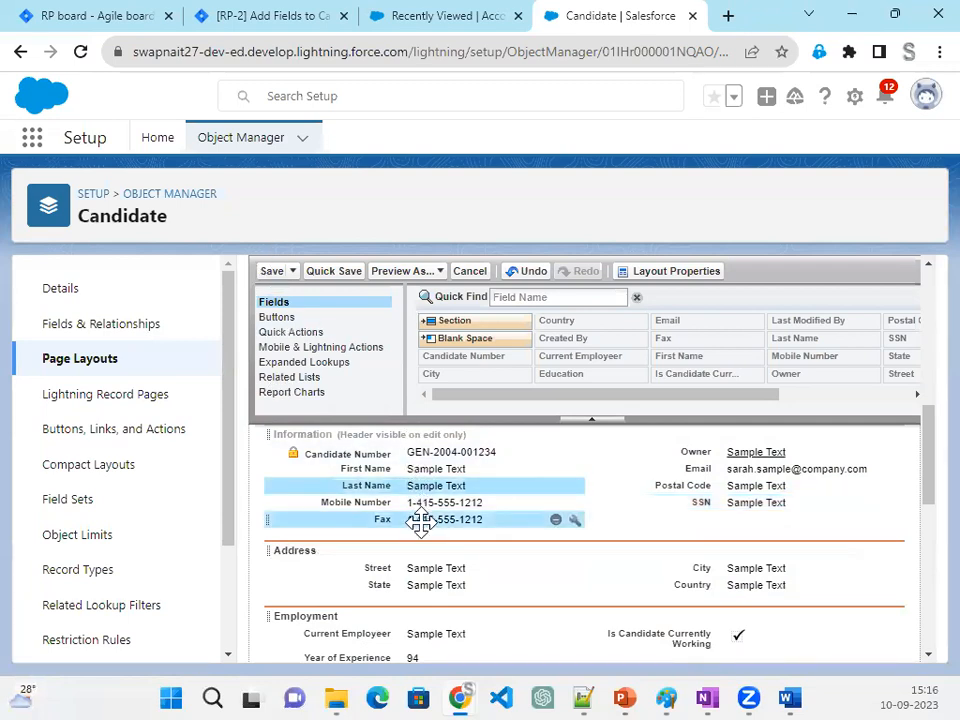
left_click(418, 452)
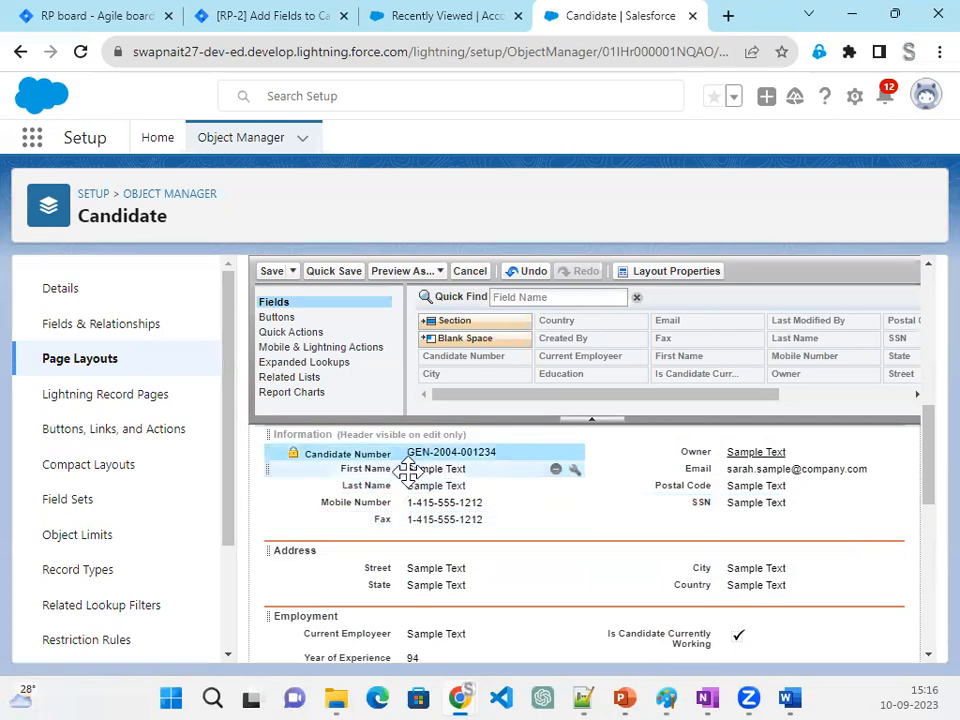
left_click(420, 469)
left_click(430, 519, "ctrl")
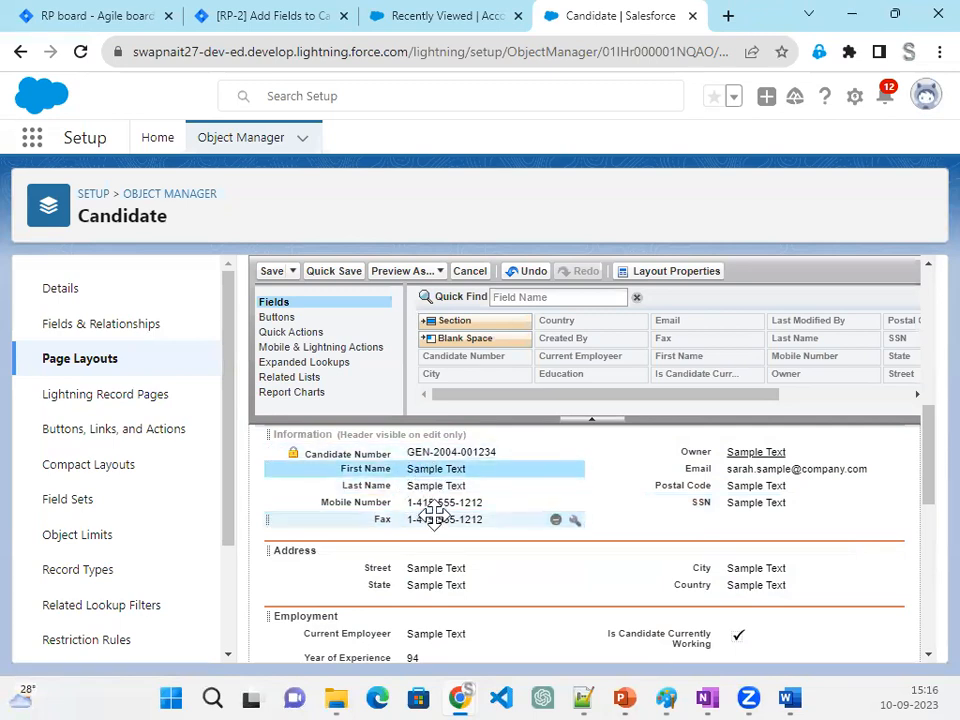
mouse_move(426, 516)
left_mouse_down()
mouse_move(422, 525)
mouse_move(420, 507)
mouse_move(440, 508)
mouse_move(418, 521)
left_mouse_up()
left_click(411, 506)
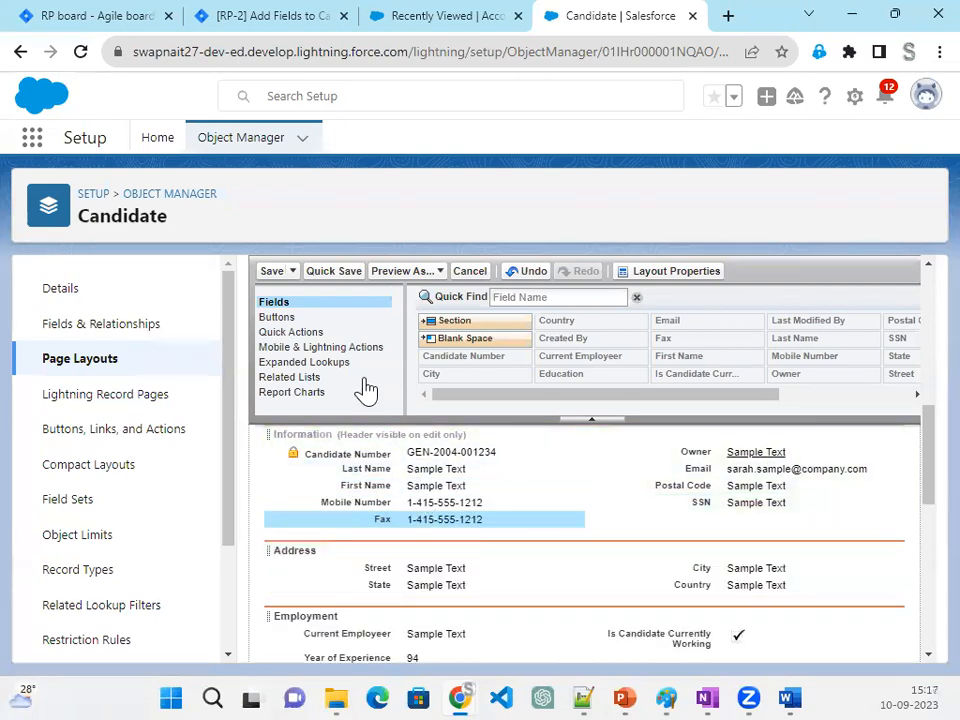
left_click(327, 277)
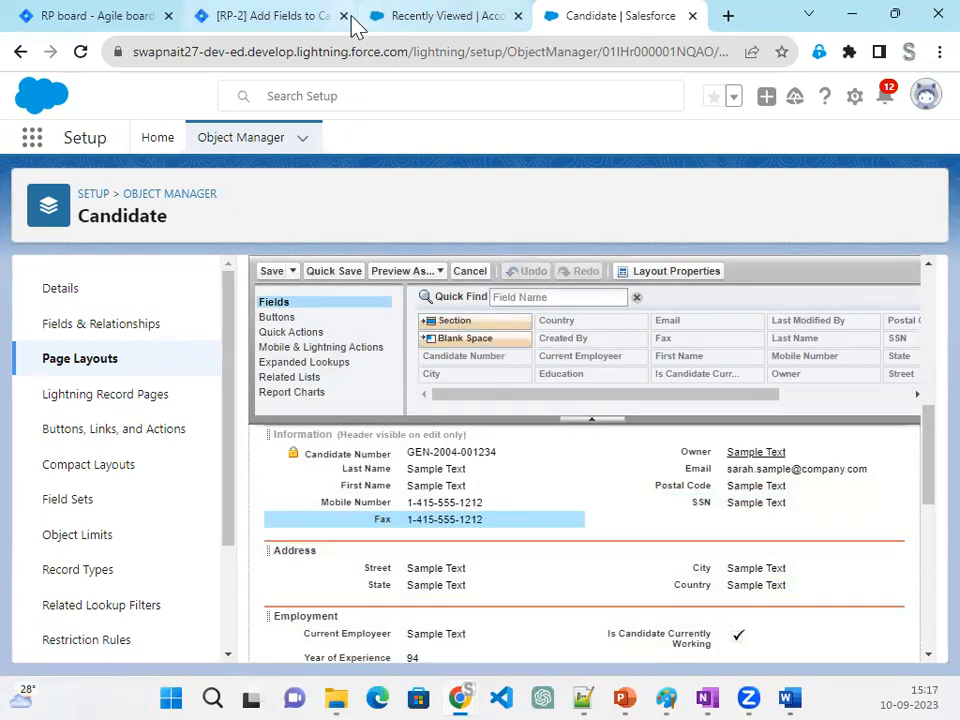
- Close the RP-2 issue page and move RP-3 from In Progress to Done on the Jira sprint board
left_click(343, 16)
left_click(110, 20)
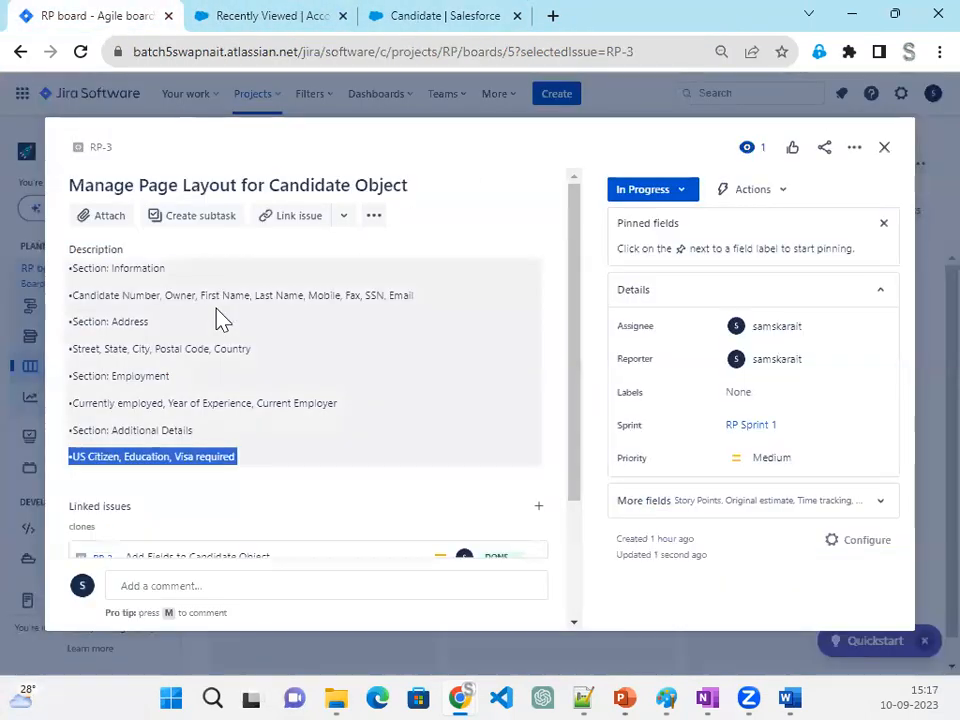
left_click(885, 148)
left_click_drag(521, 321, 760, 467)
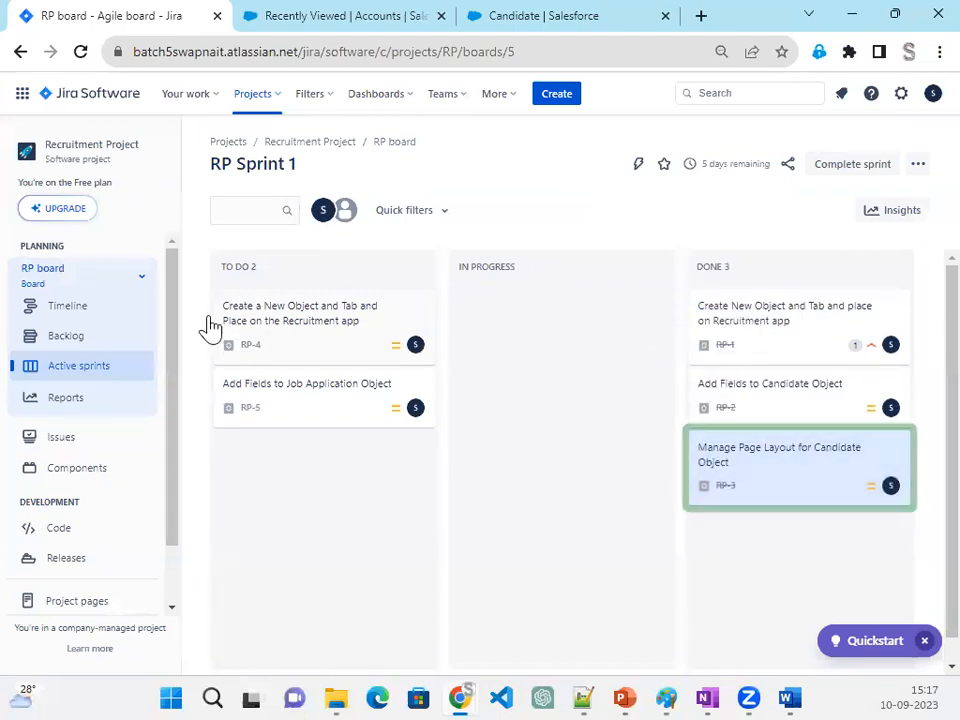
- Examine the Job Application object requirements in Jira issue RP-4 and the object relationship diagram in the Word project overview
left_click(310, 347)
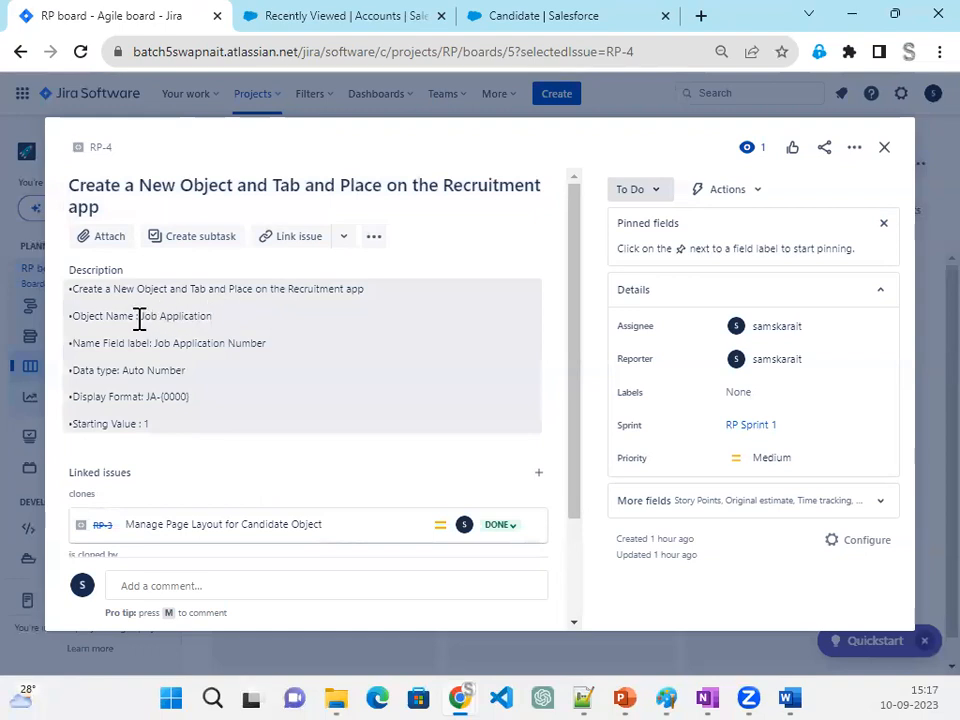
left_click_drag(140, 318, 217, 316)
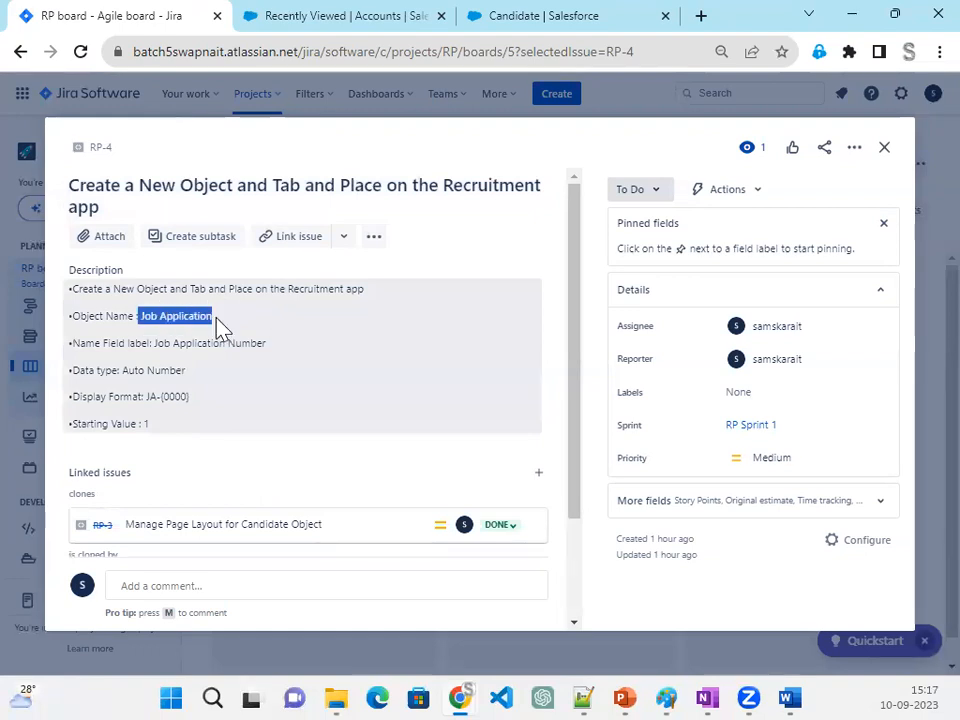
key("alt+Tab")
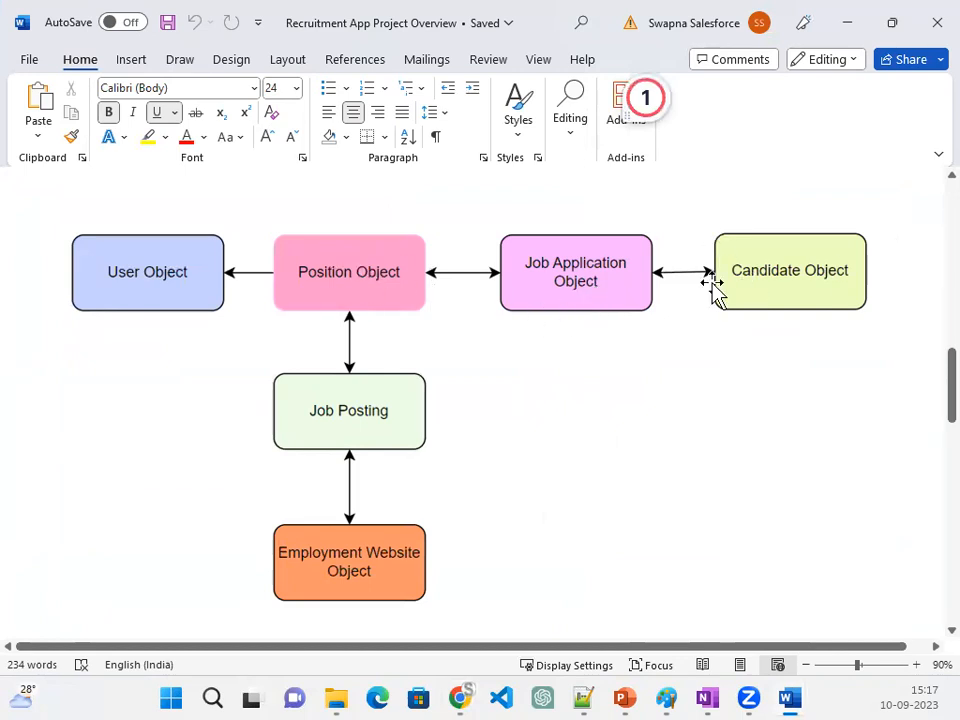
left_click(849, 22)
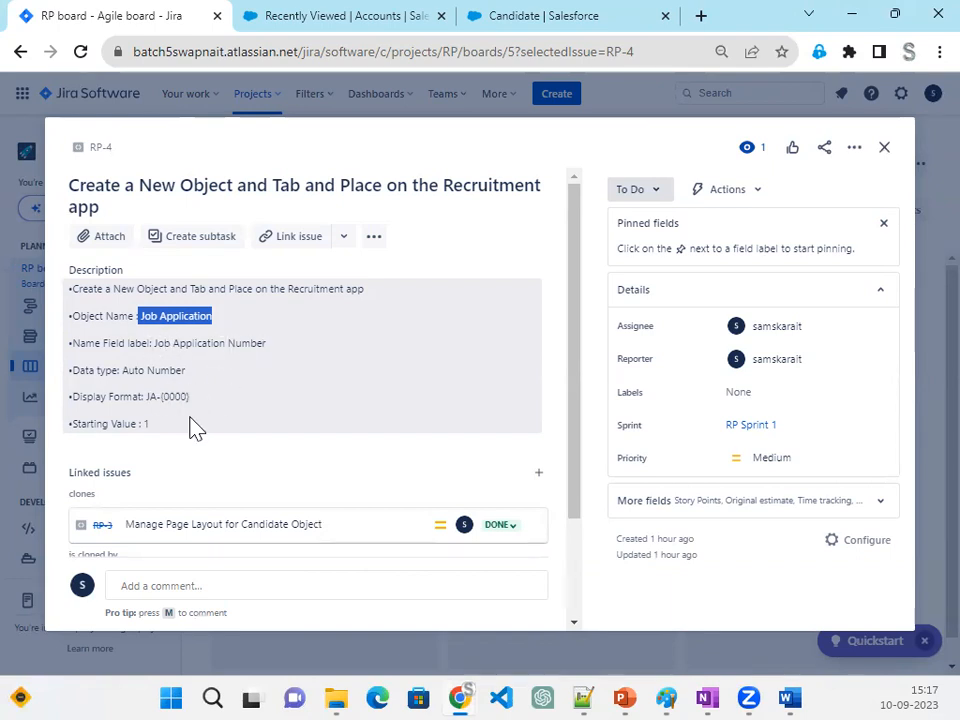
- Start a new custom object in Salesforce's Object Manager with the label Job Application and plural label Job Applications
left_click(575, 17)
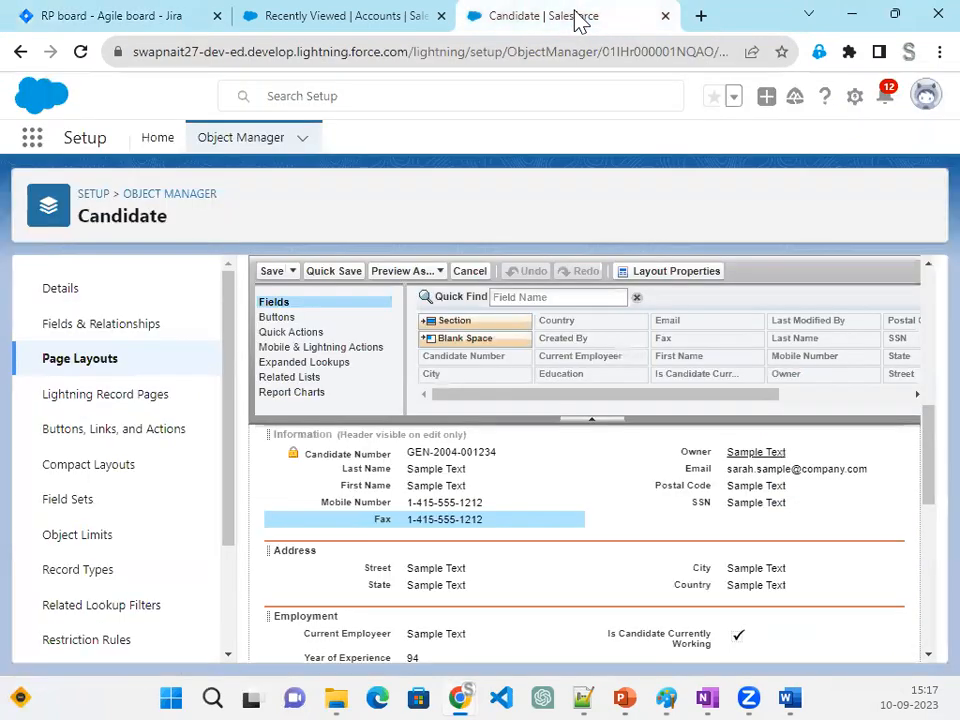
left_click(214, 143)
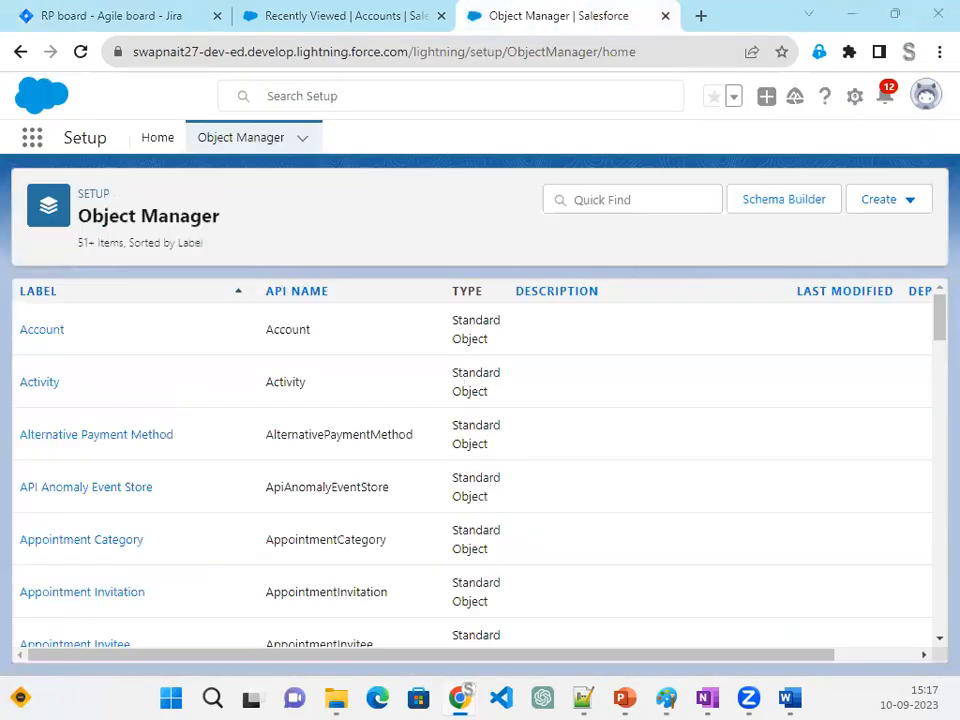
left_click(875, 202)
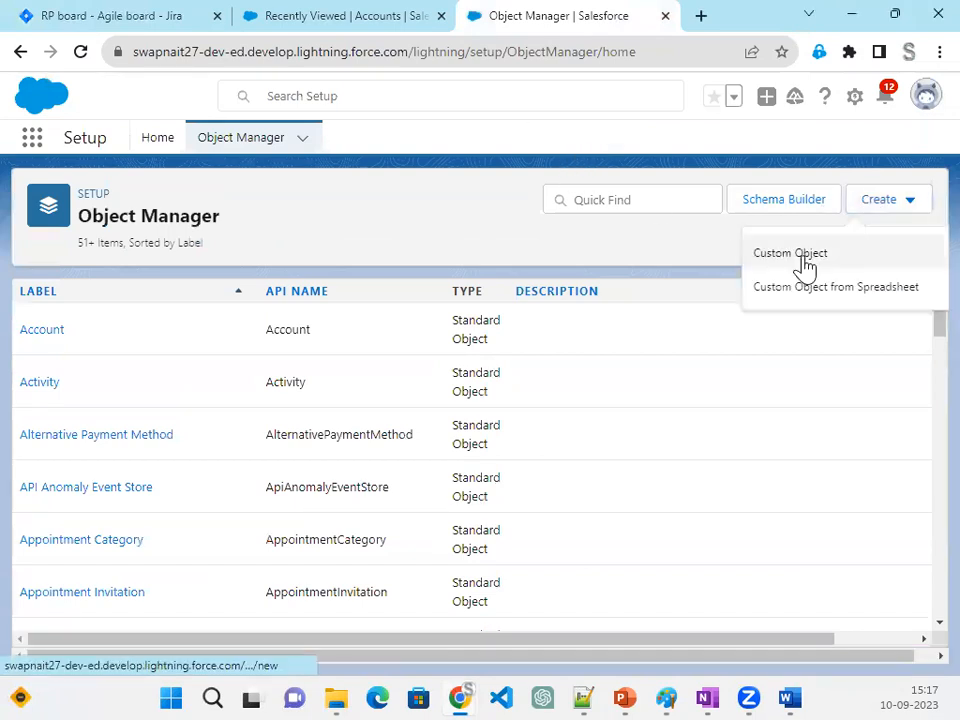
left_click(805, 262)
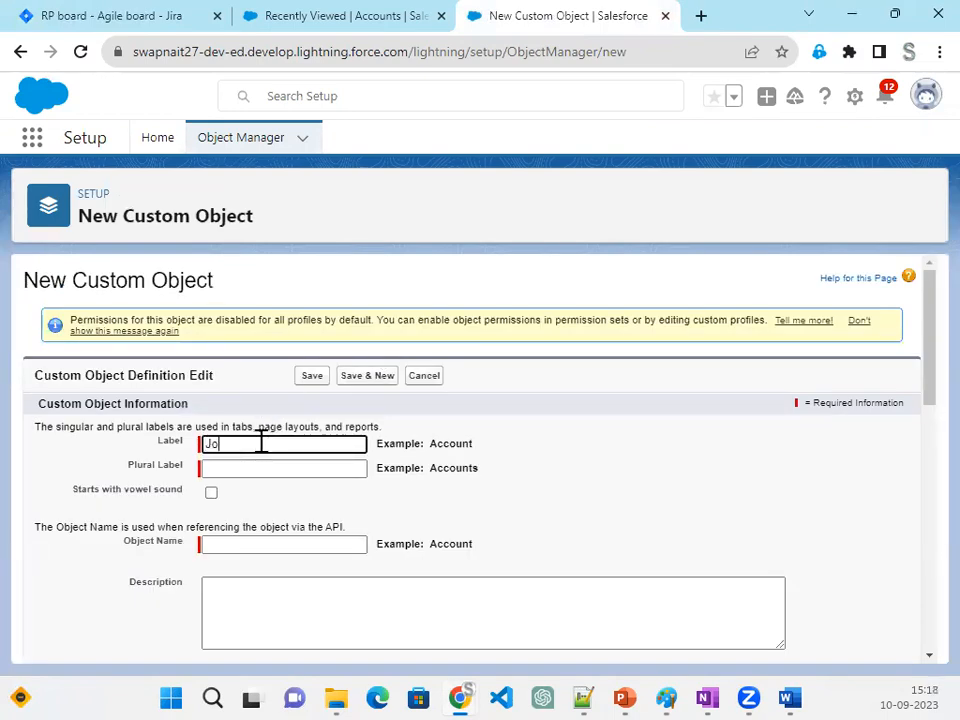
type("Job Application")
key("Tab")
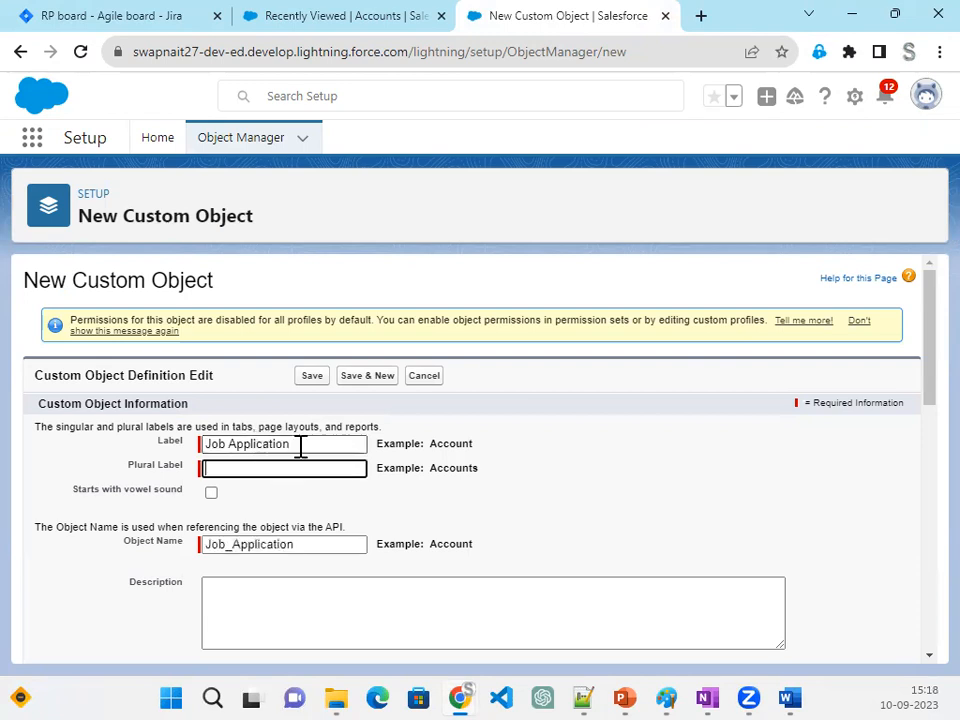
left_click_drag(300, 447, 69, 416)
key("ctrl+c")
left_click(224, 466)
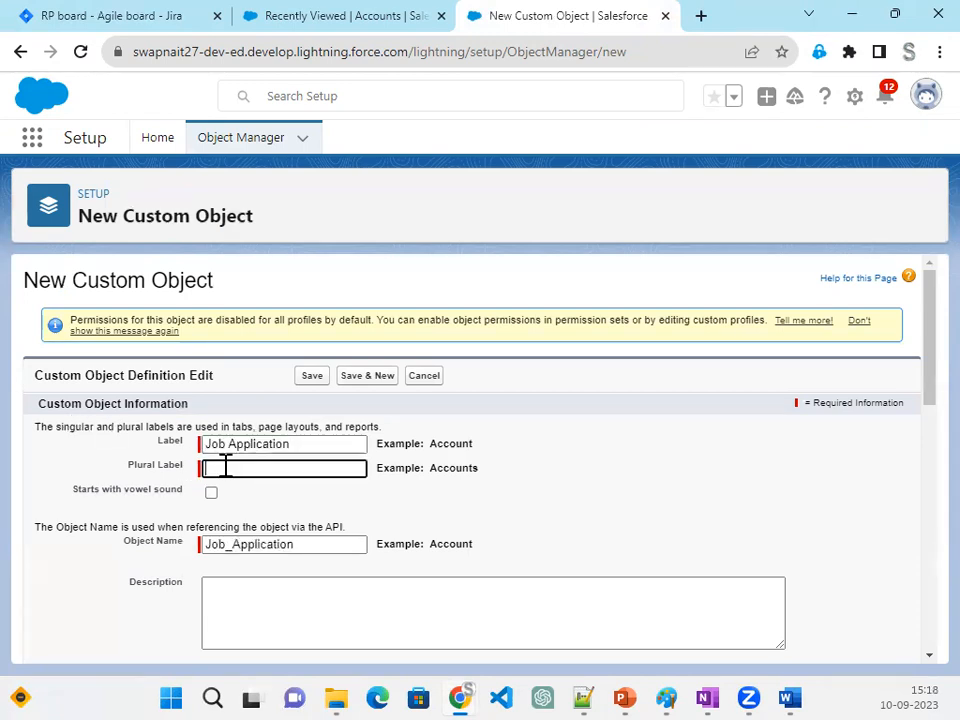
key("ctrl+v")
type("s")
left_click(497, 529)
- Set the record name to Job Application Number with data type Auto Number, display format JA-{0000} and starting number 1
scroll(491, 529, "down", 5)
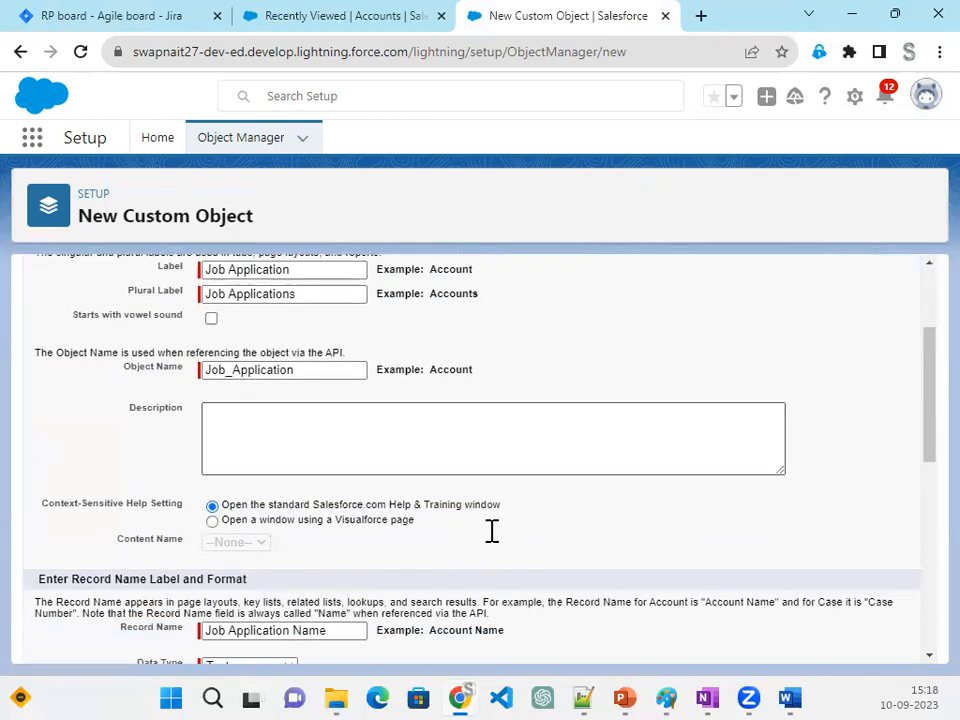
scroll(283, 620, "down", 1)
left_click(250, 523)
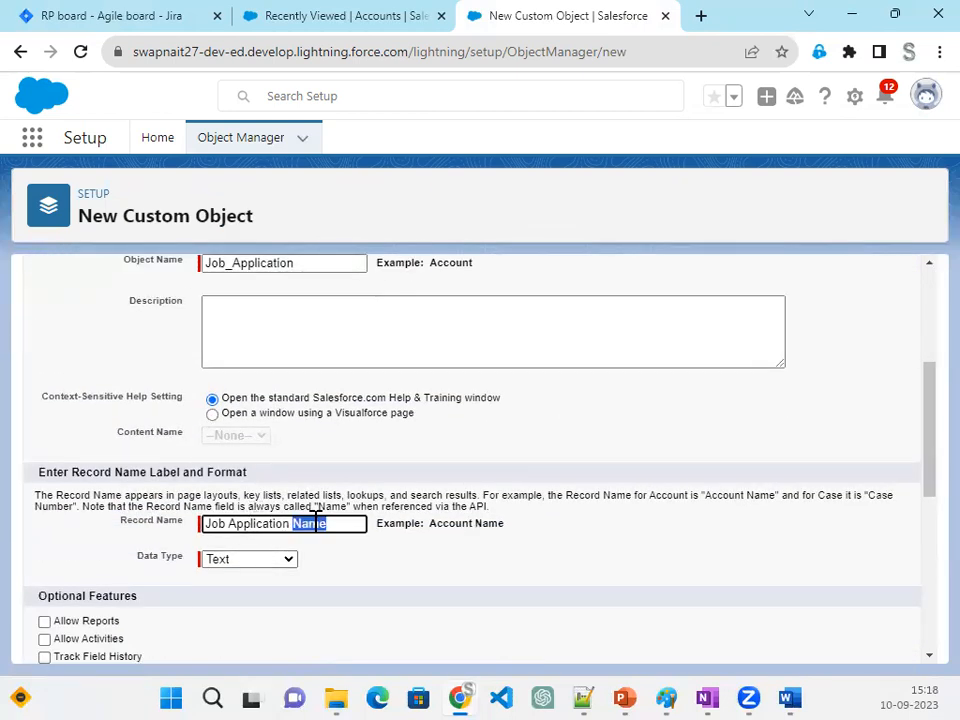
left_click(237, 560)
left_click(237, 592)
left_click(229, 582)
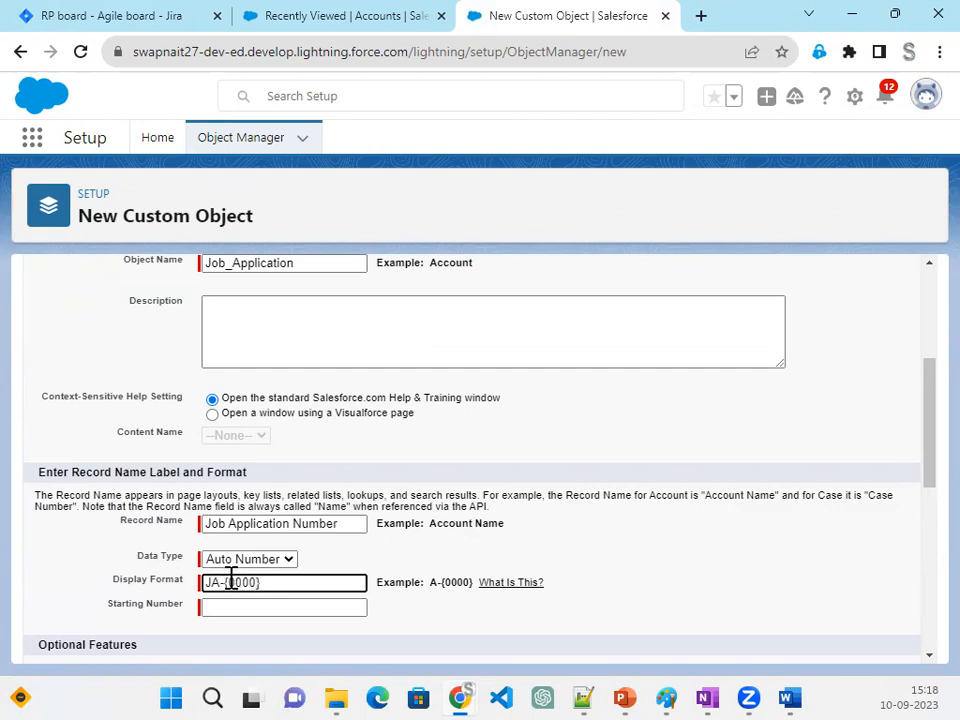
left_click(221, 608)
type("1")
scroll(547, 606, "down", 2)
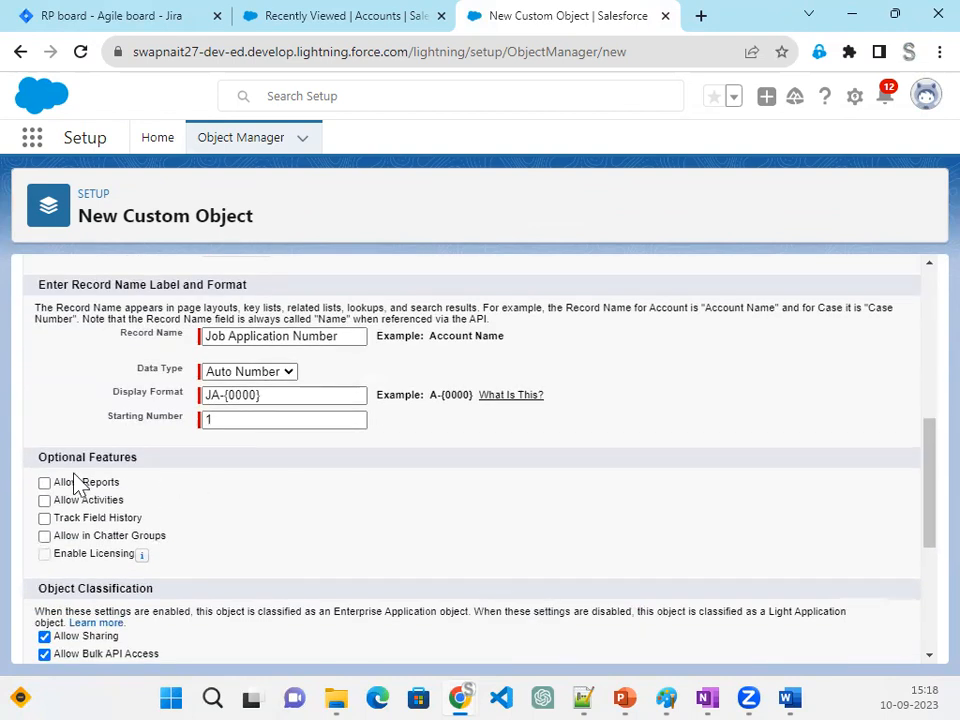
- Enable reports, activities, field history, Chatter groups, search, notes and attachments and the custom tab wizard for the object, and save it
left_click(81, 537)
scroll(400, 545, "down", 3)
left_click(74, 552)
scroll(765, 636, "down", 1)
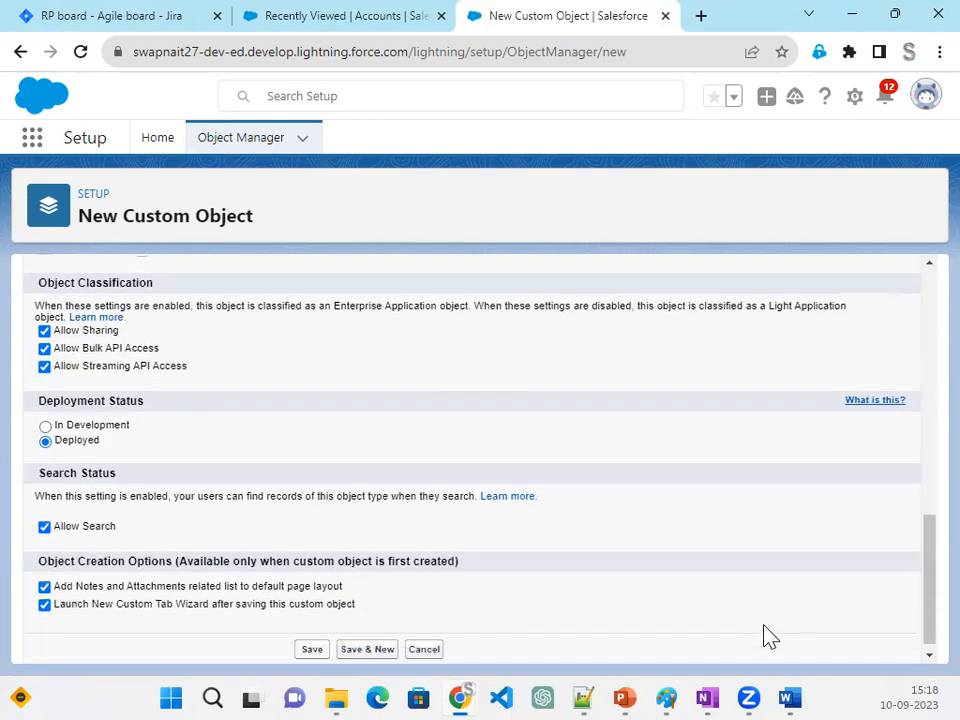
left_click(308, 645)
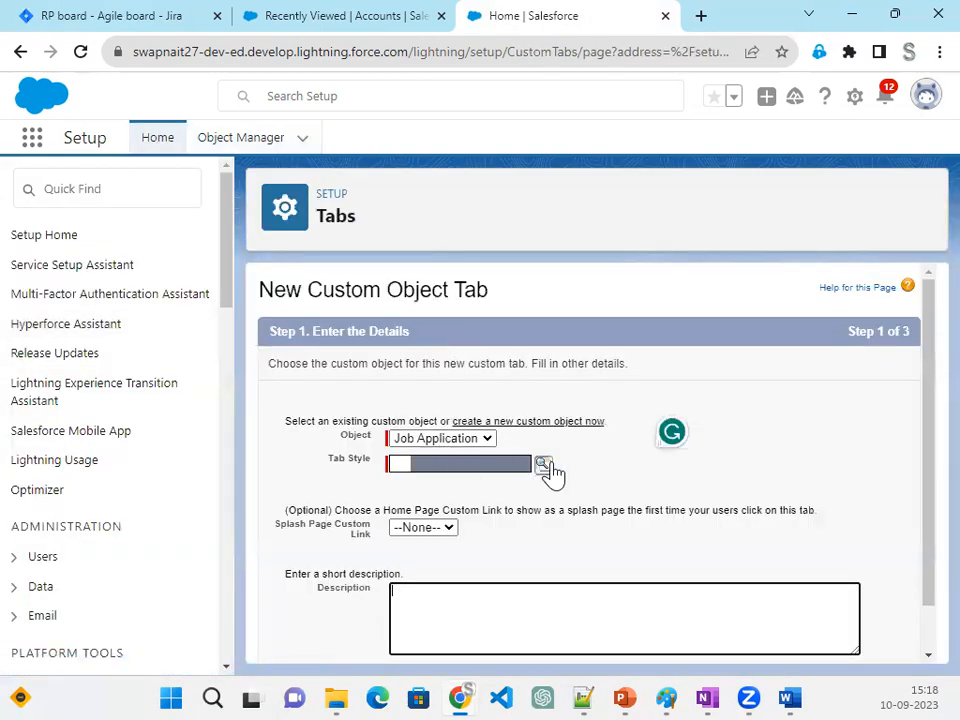
- Give the new Job Application tab the Desk style and accept the default tab visibility for all profiles
left_click(542, 465)
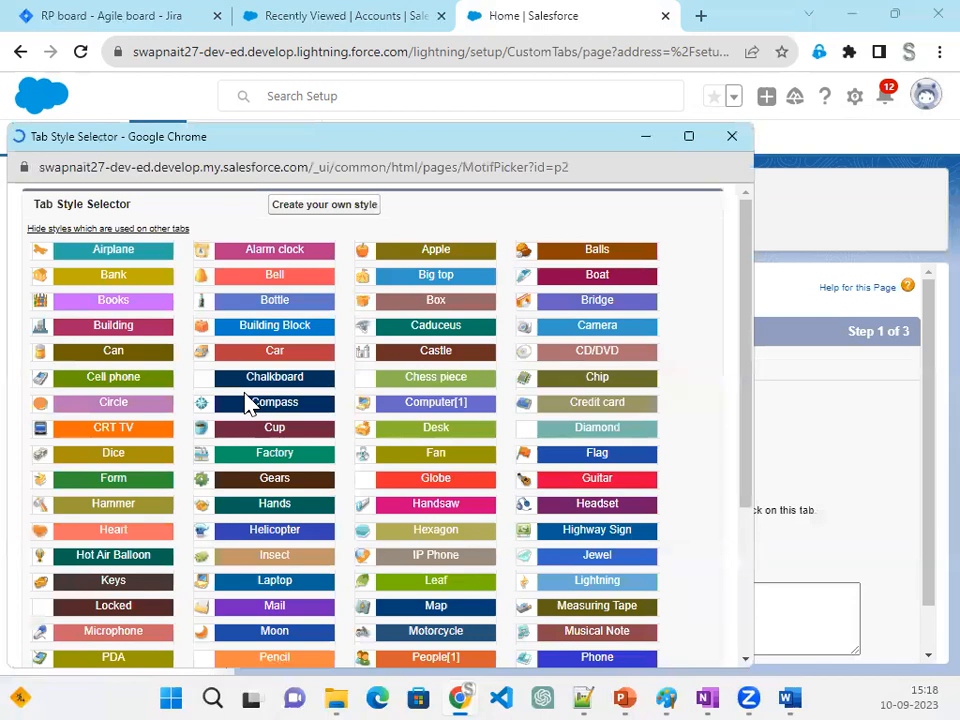
left_click(470, 432)
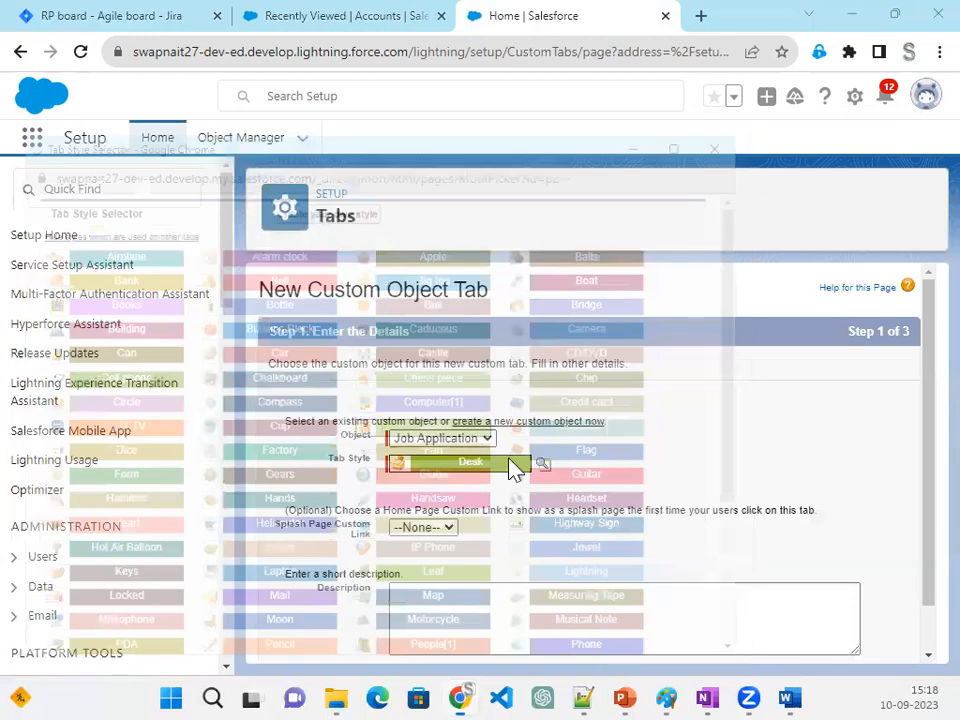
left_click(854, 646)
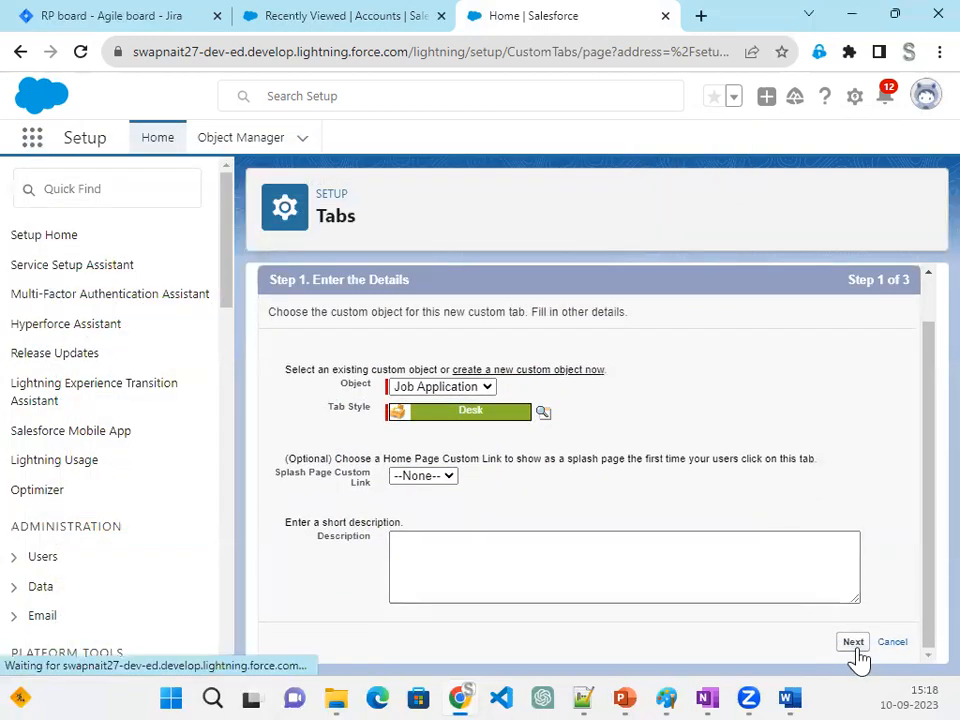
scroll(740, 590, "down", 5)
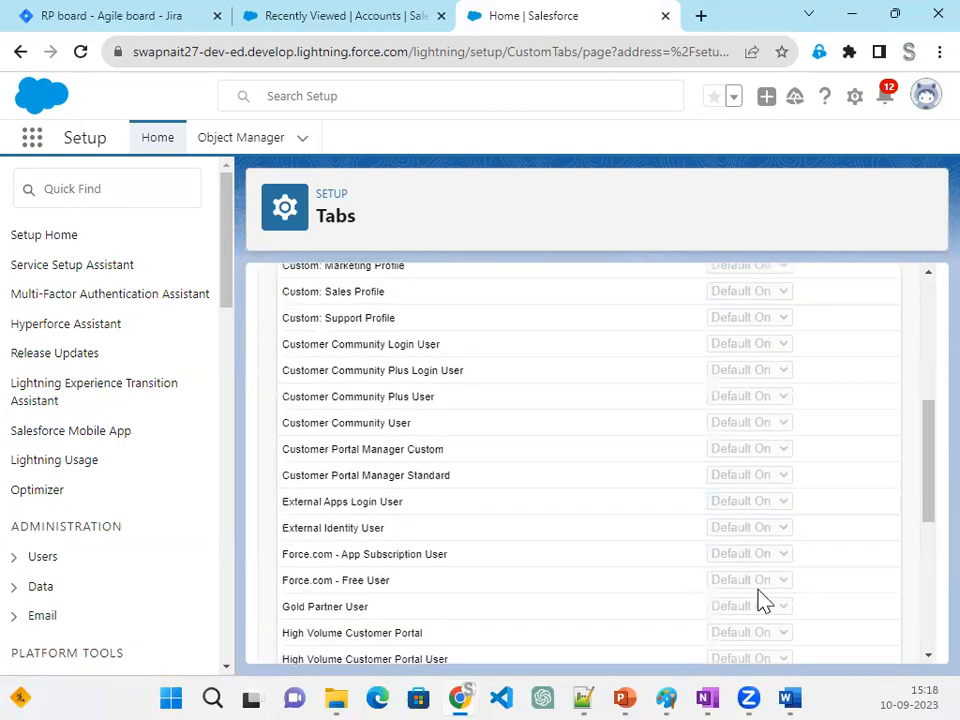
scroll(760, 600, "down", 5)
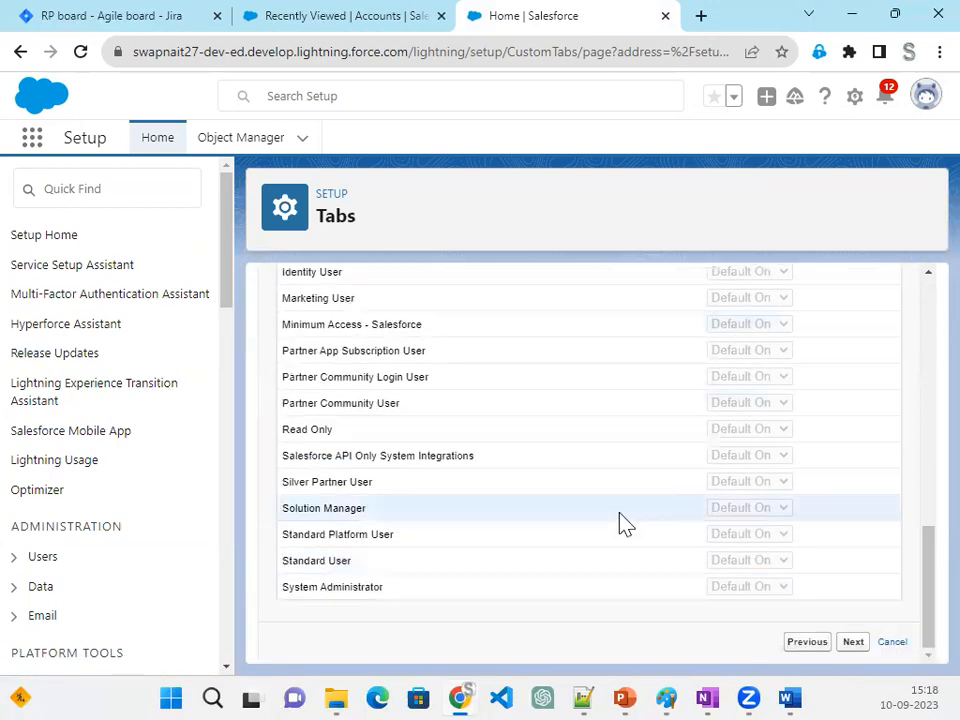
scroll(730, 580, "up", 5)
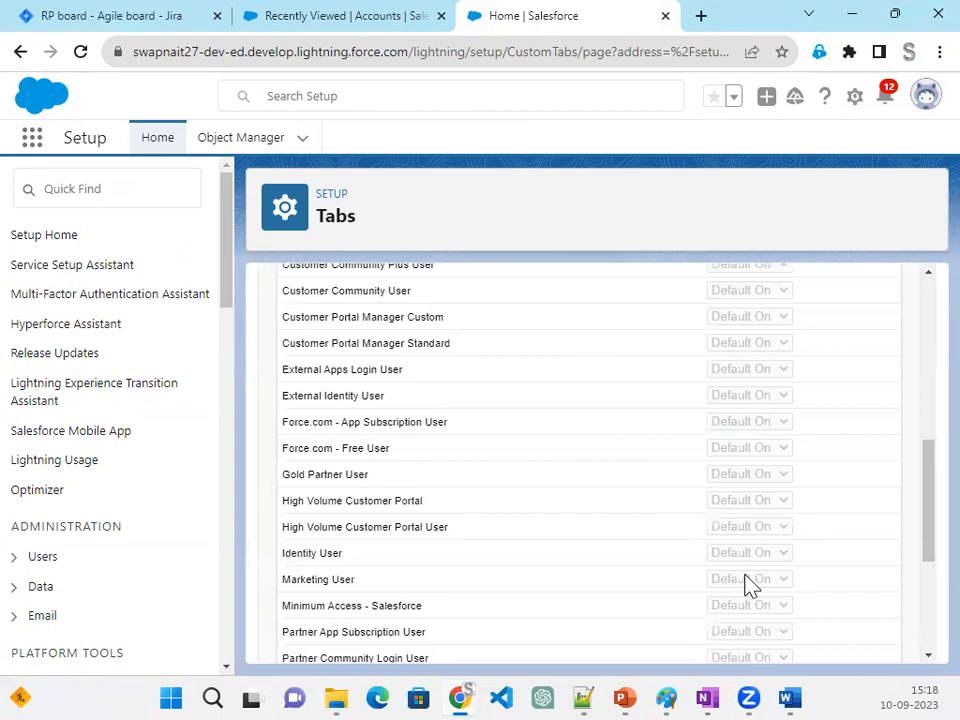
scroll(745, 585, "down", 5)
left_click(860, 645)
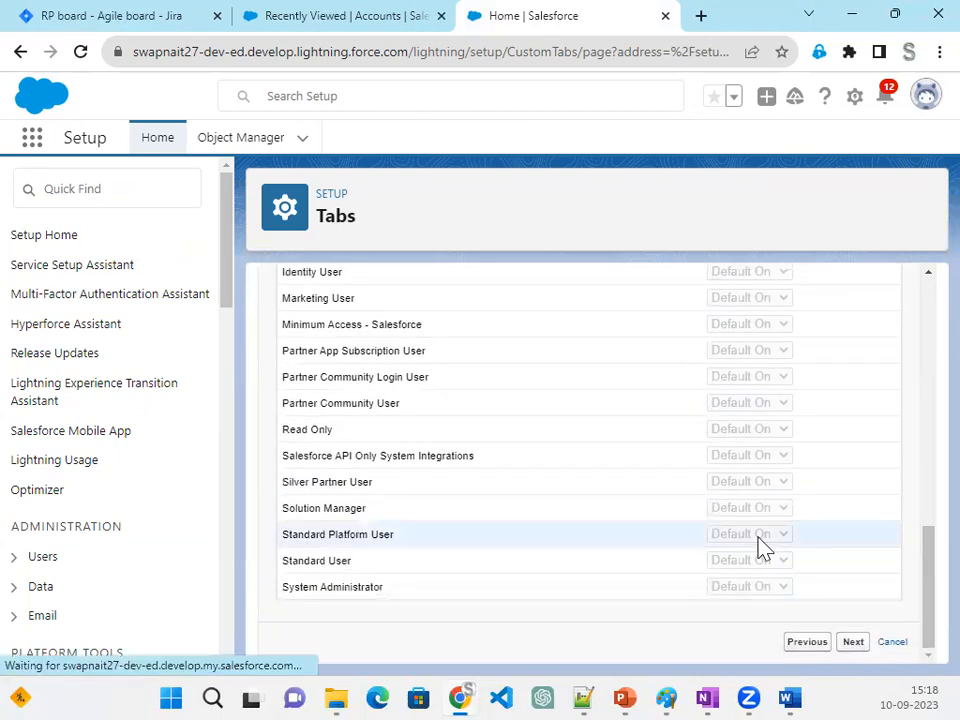
- Include the tab only in the Recruiter app, save it, and open the Job Application object's fields and relationships
scroll(756, 549, "down", 3)
scroll(756, 549, "up", 3)
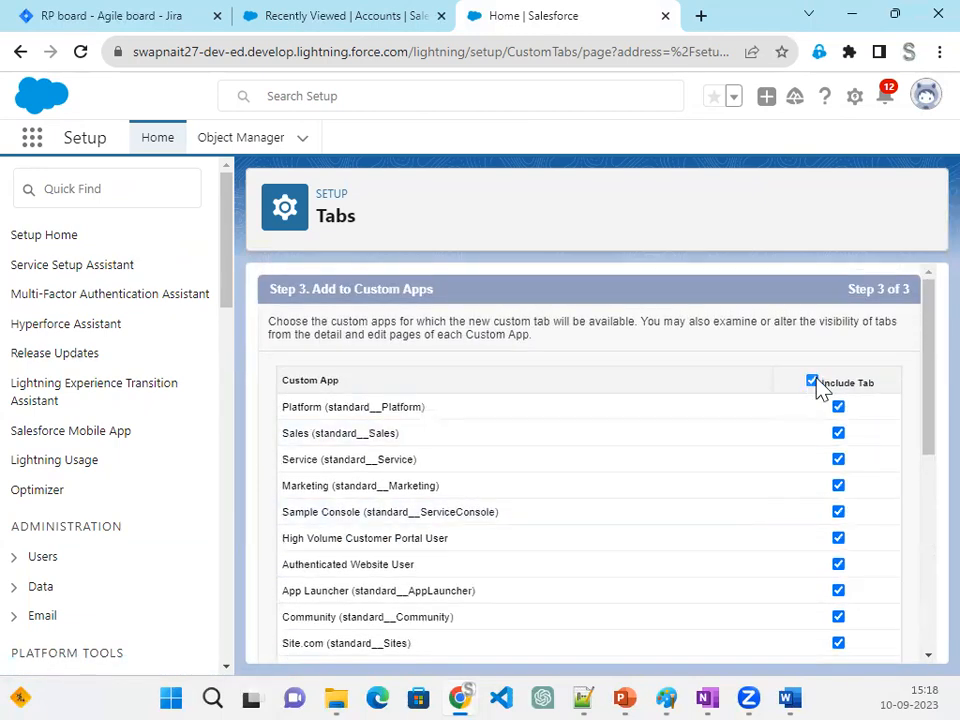
left_click(813, 382)
scroll(799, 533, "down", 10)
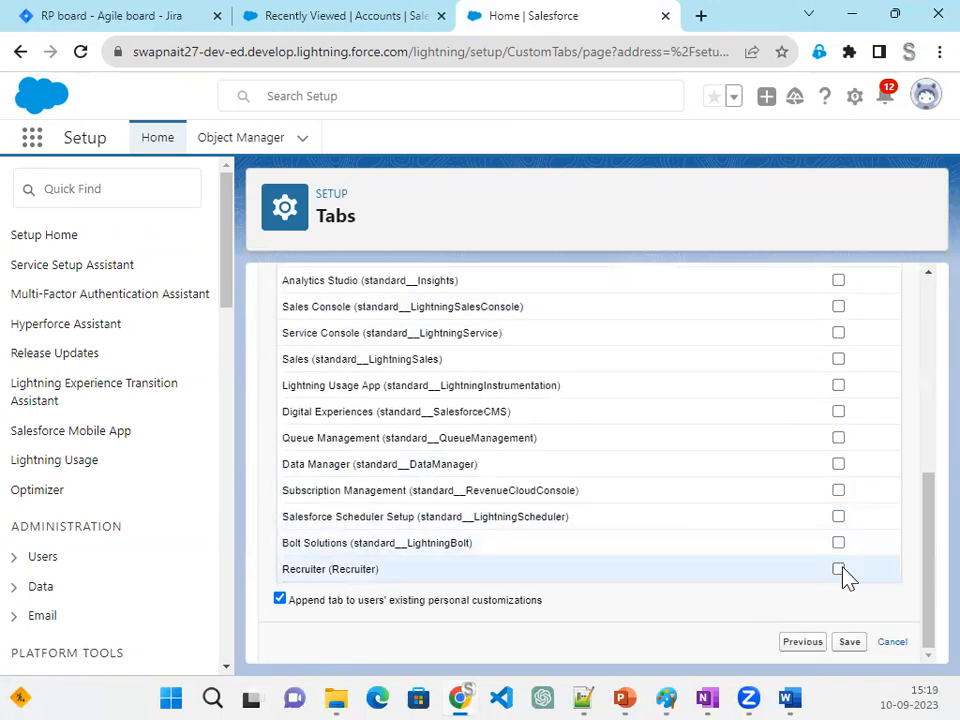
left_click(849, 643)
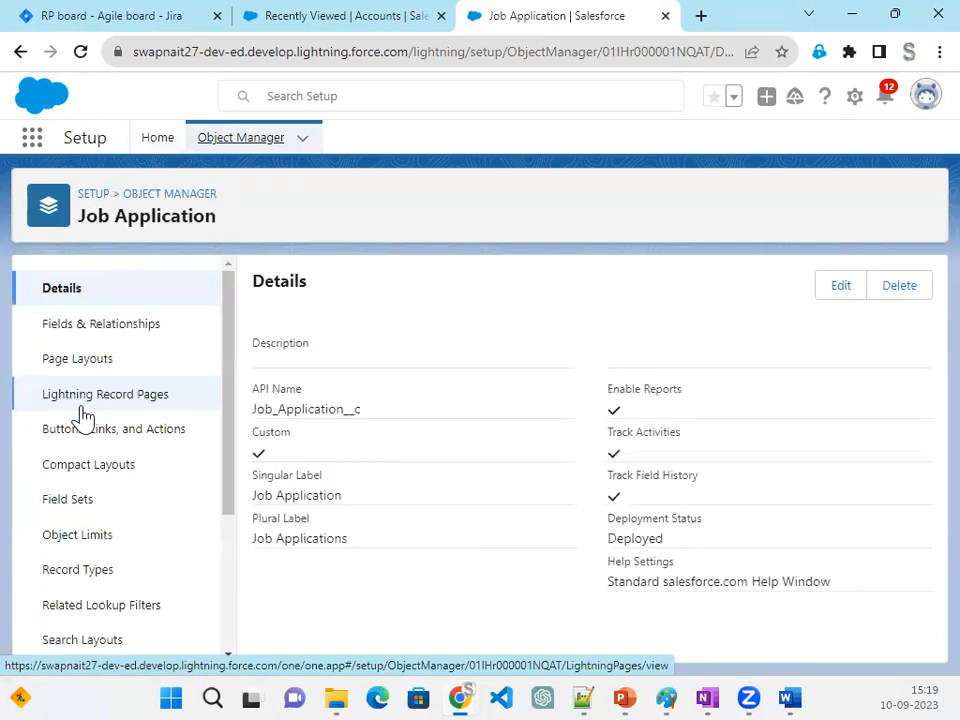
left_click(96, 338)
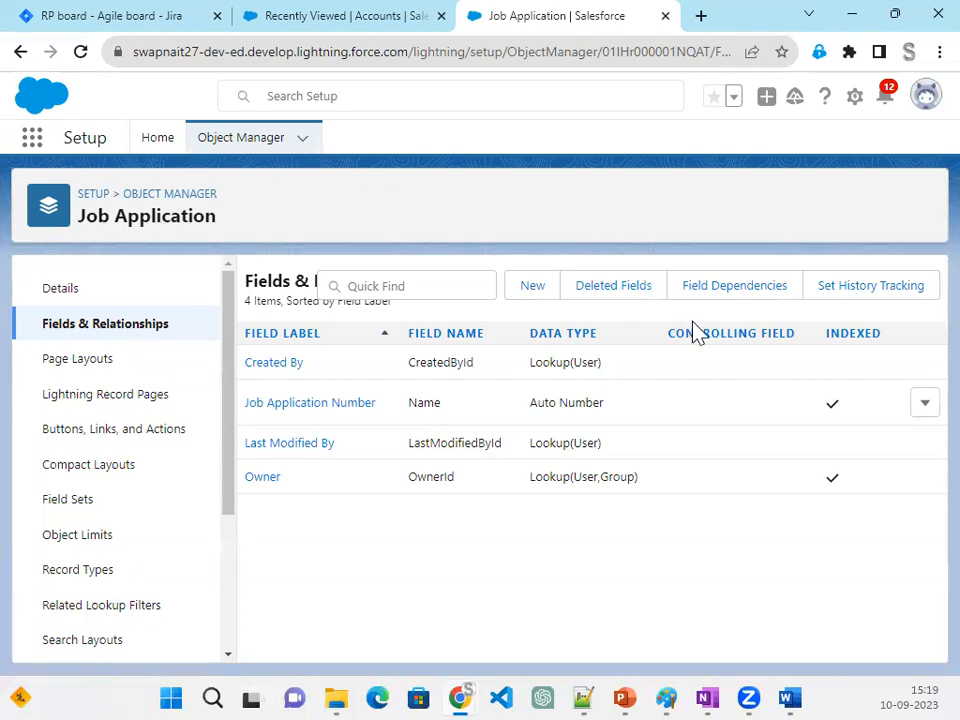
- Switch to Jira, close the RP-4 details, and move RP-4 to Done and RP-5 to In Progress on the sprint board
left_click(81, 18)
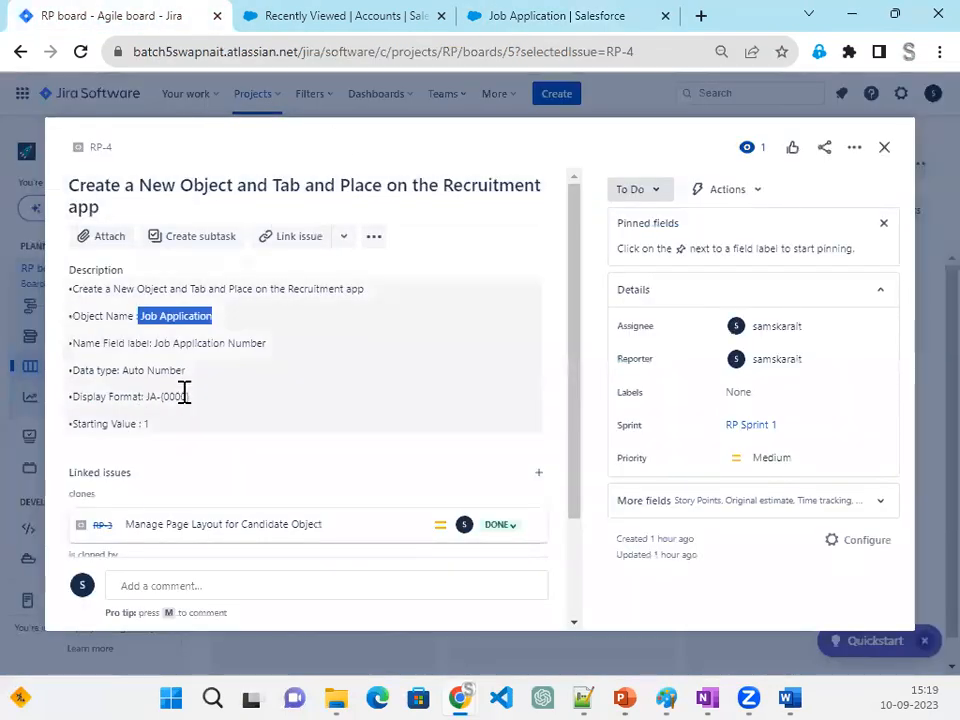
left_click(885, 148)
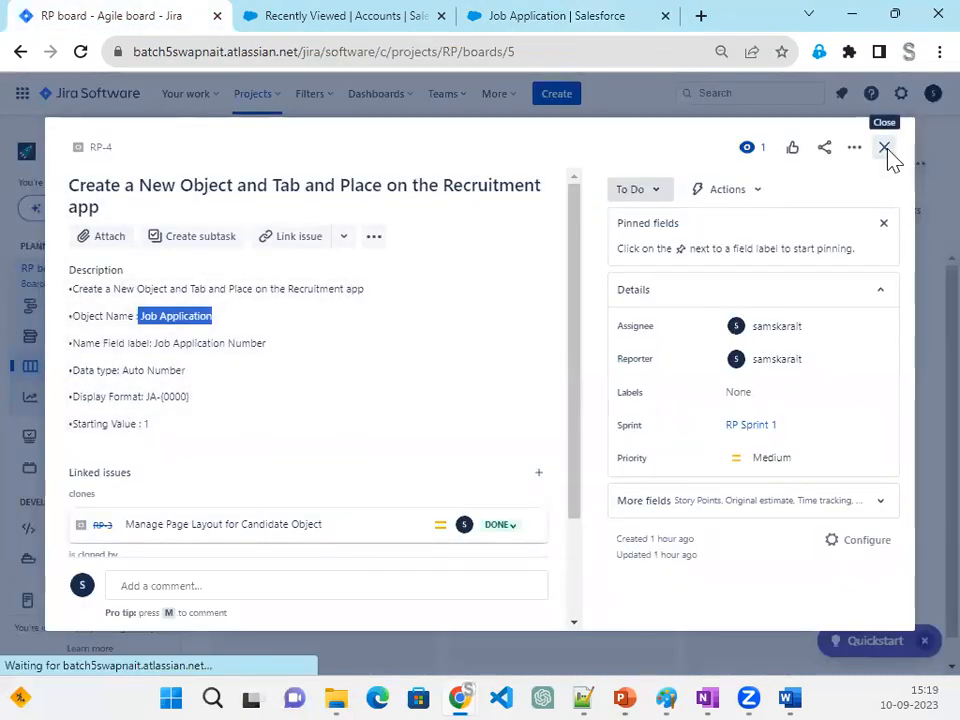
left_click_drag(306, 317, 760, 462)
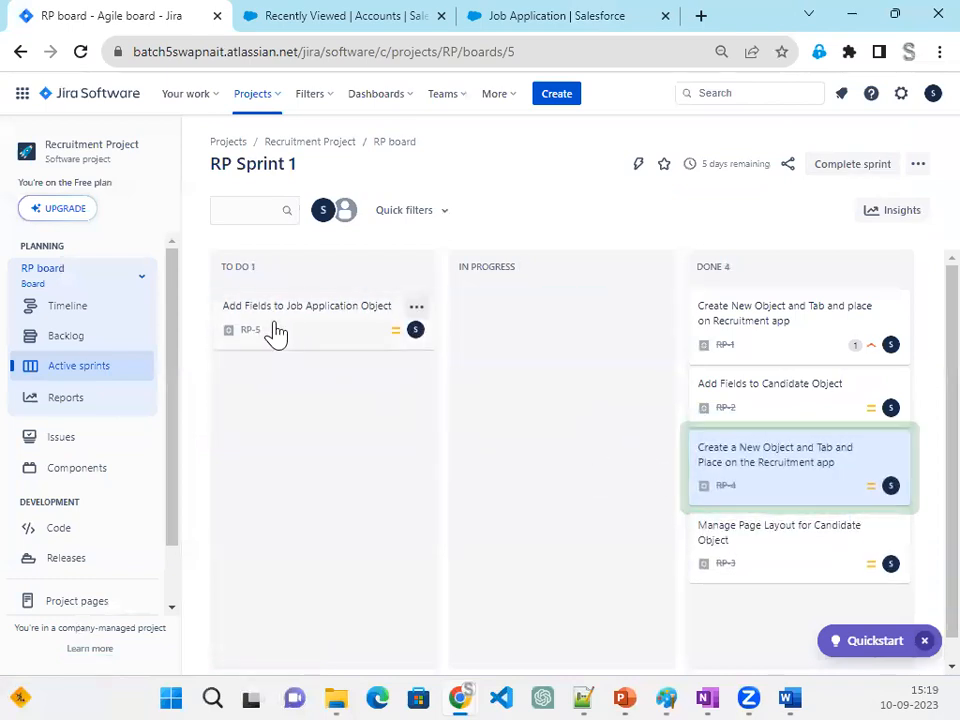
left_click_drag(296, 332, 521, 339)
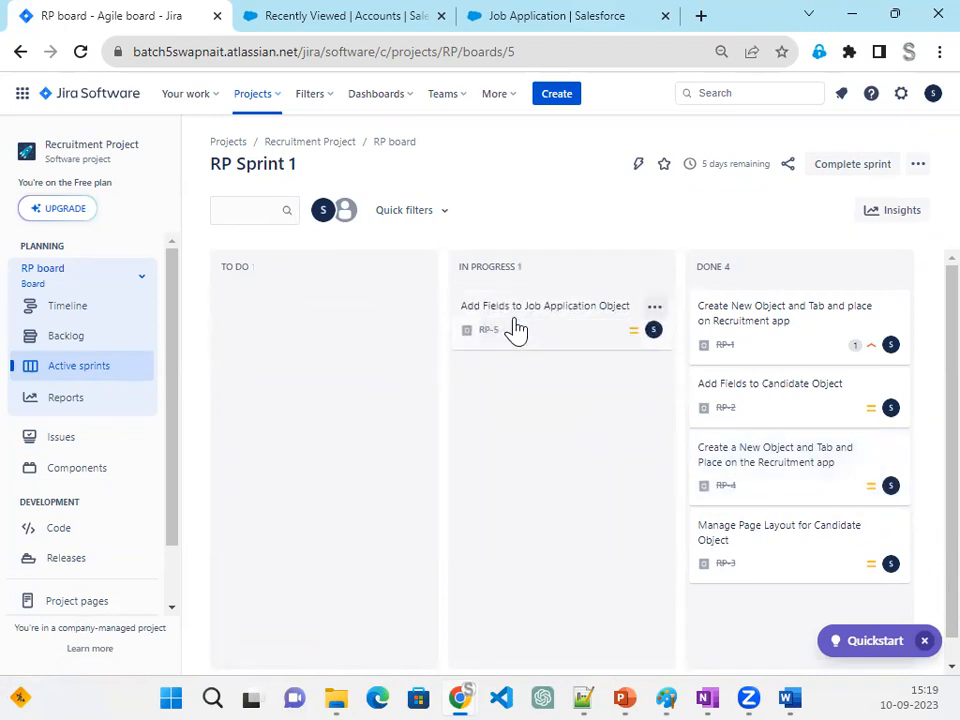
- Examine the field names, data types and Status picklist values required for the Job Application object in issue RP-5
left_click(508, 325)
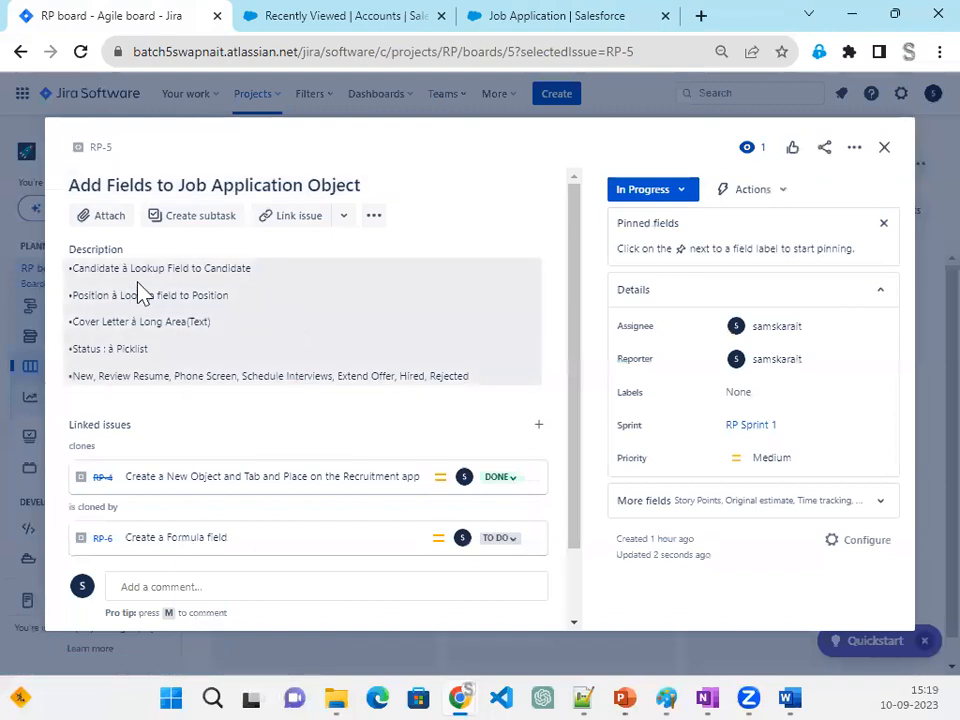
left_click_drag(128, 270, 254, 281)
left_click_drag(119, 297, 242, 310)
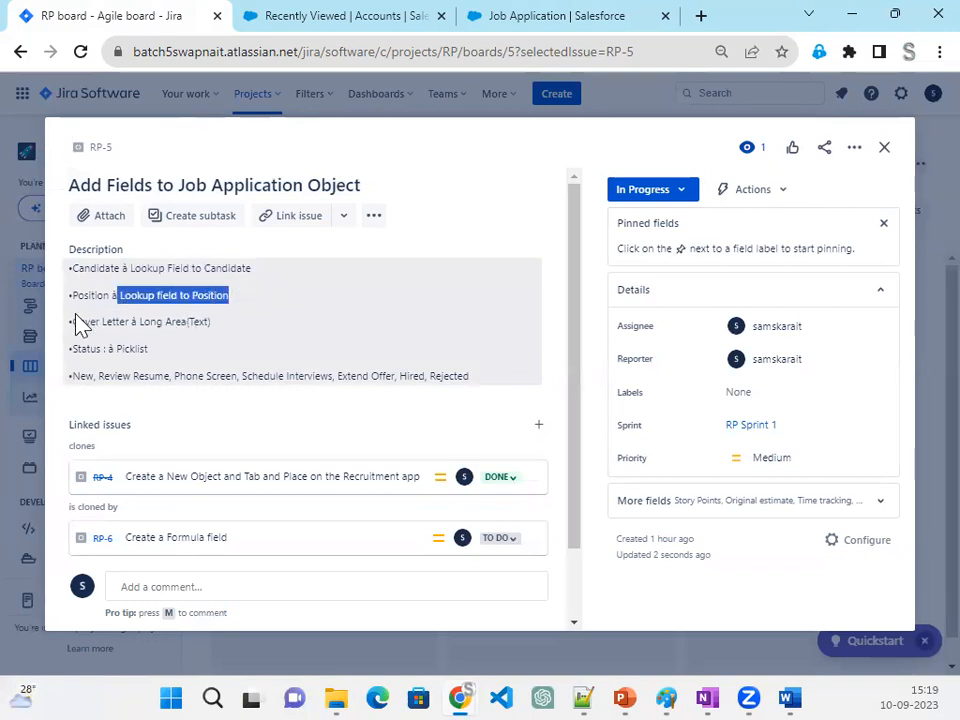
left_click_drag(75, 322, 231, 336)
left_click_drag(70, 348, 458, 398)
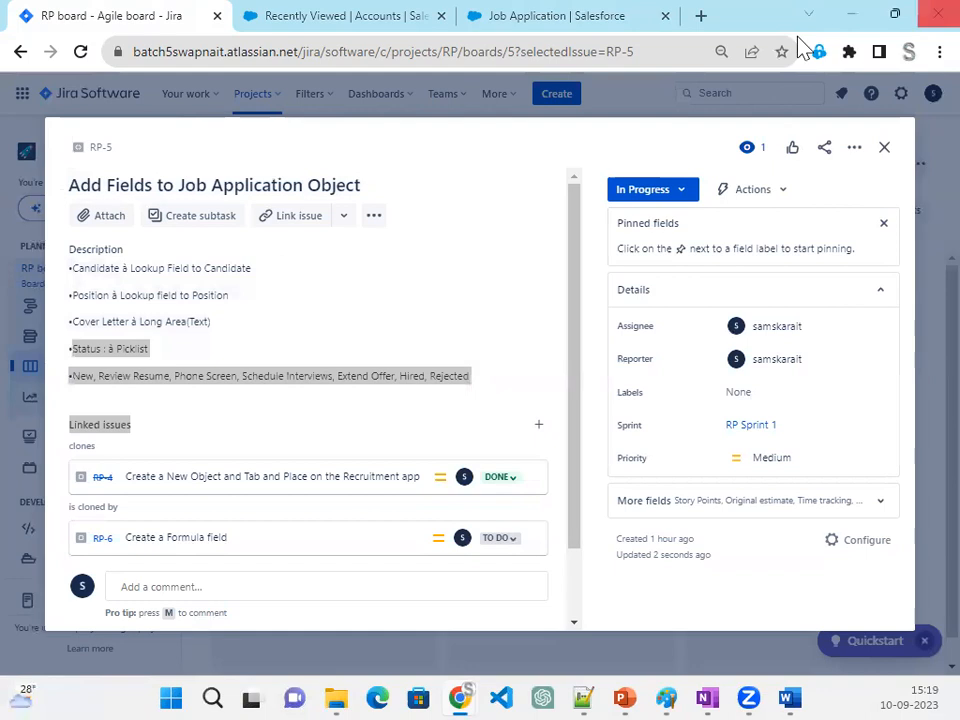
- Switch to Salesforce and start a new Lookup Relationship field on Job Application related to the Candidate object
left_click(546, 18)
left_click(527, 291)
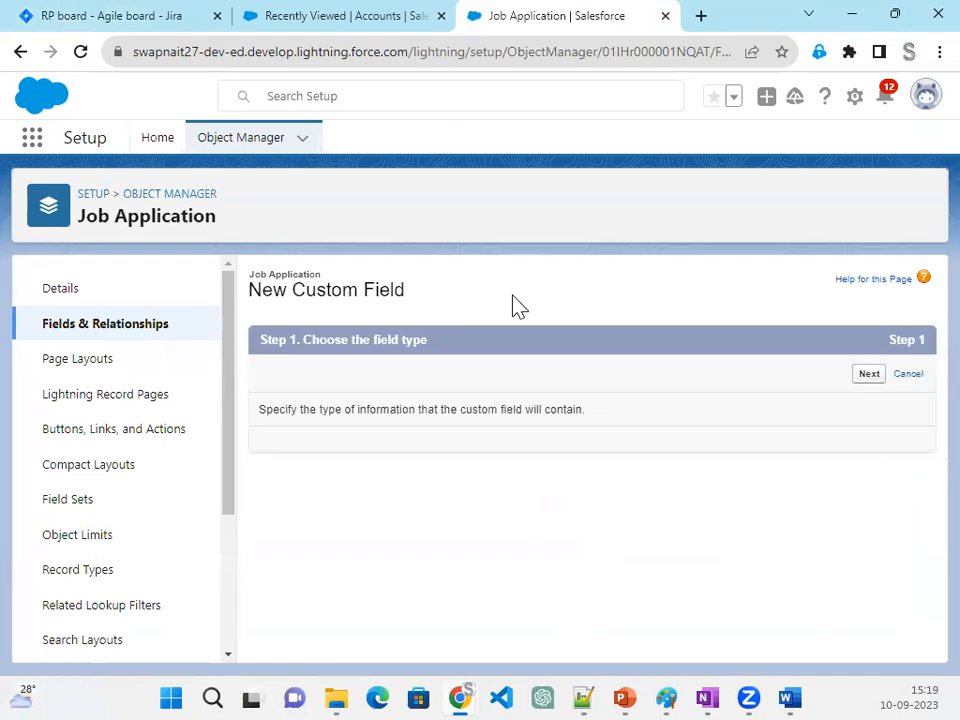
scroll(416, 540, "down", 1)
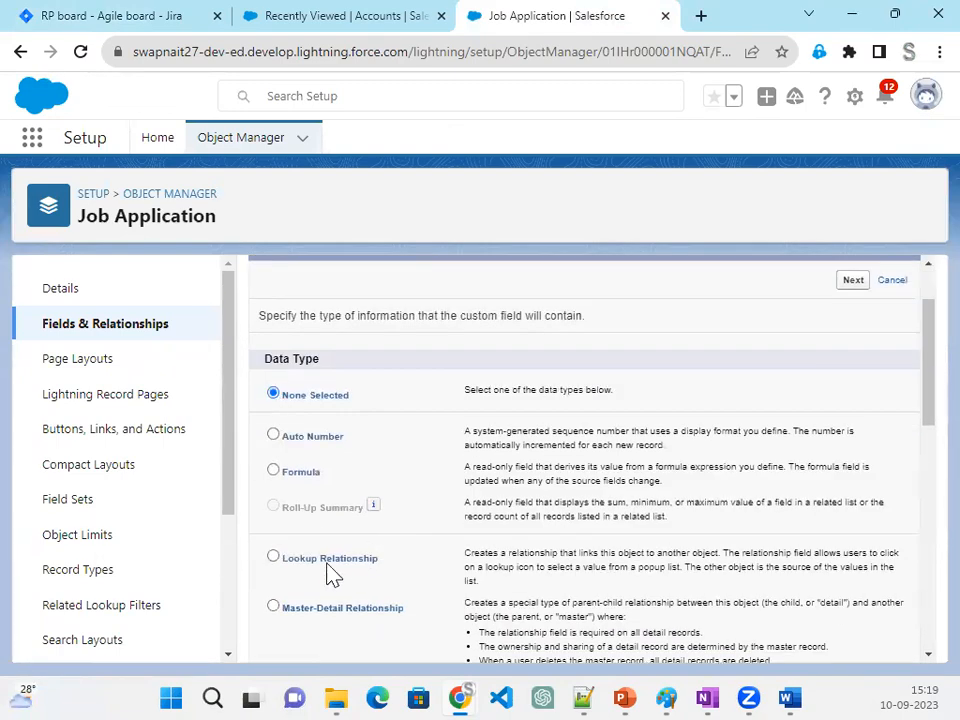
left_click(855, 283)
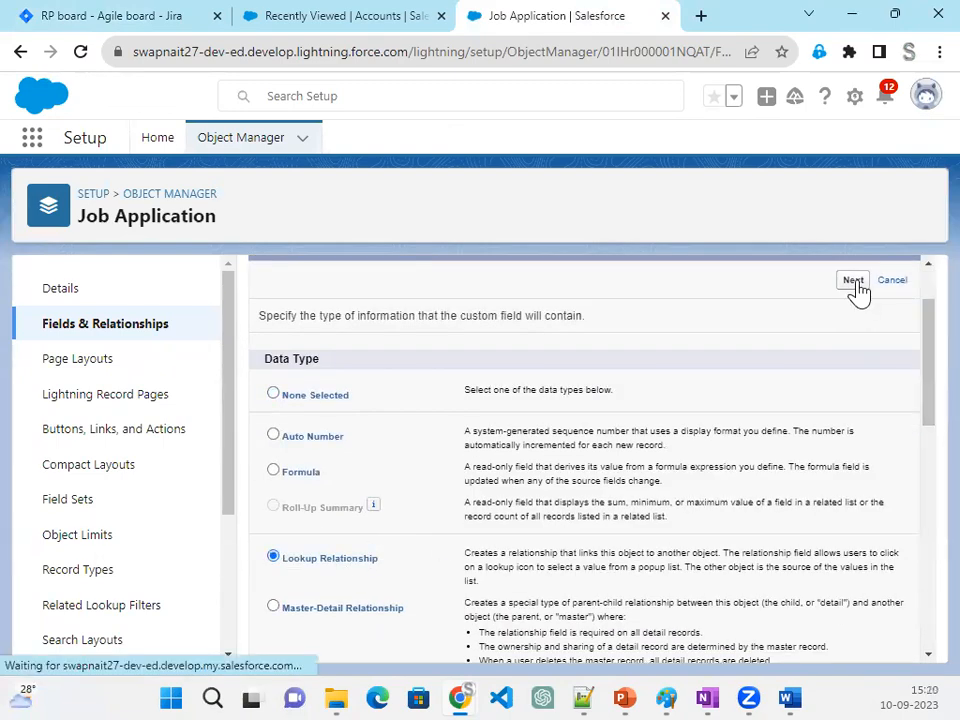
left_click(472, 447)
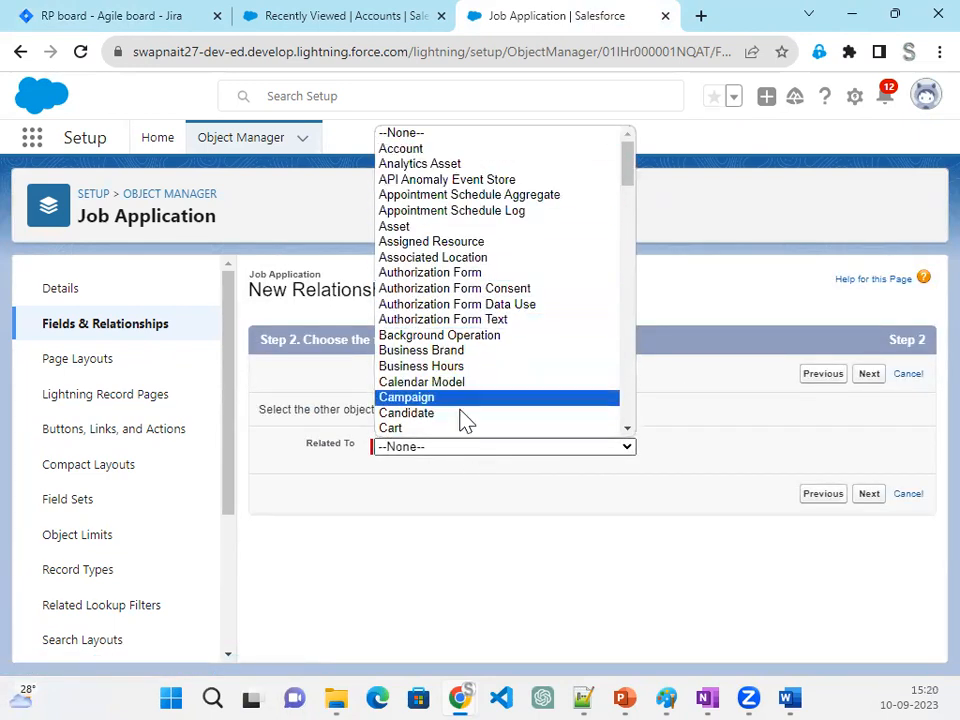
left_click(461, 419)
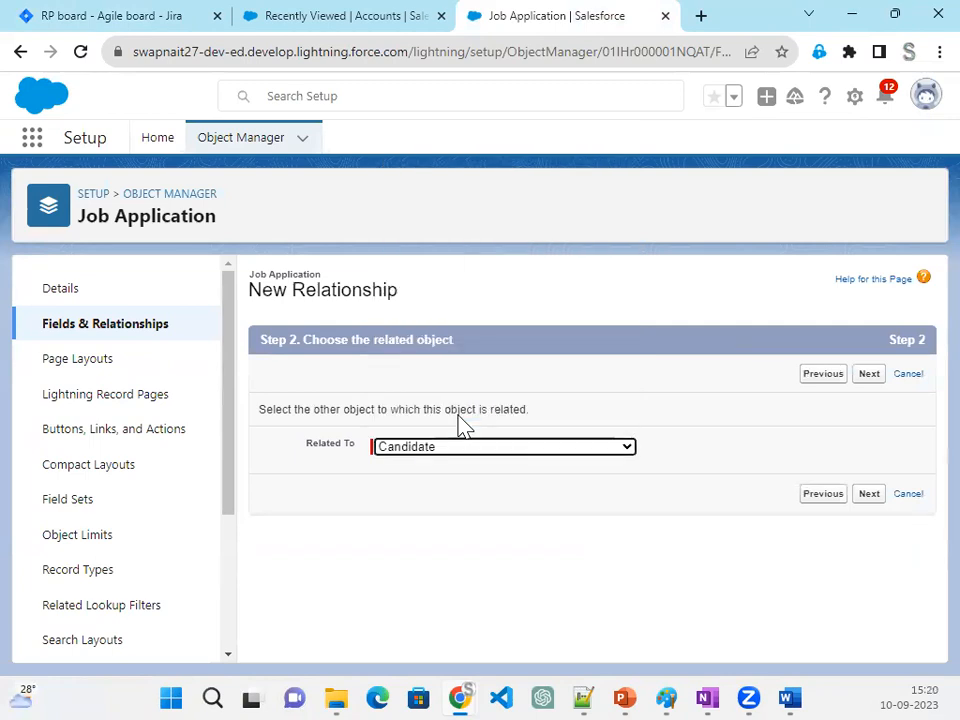
left_click(869, 495)
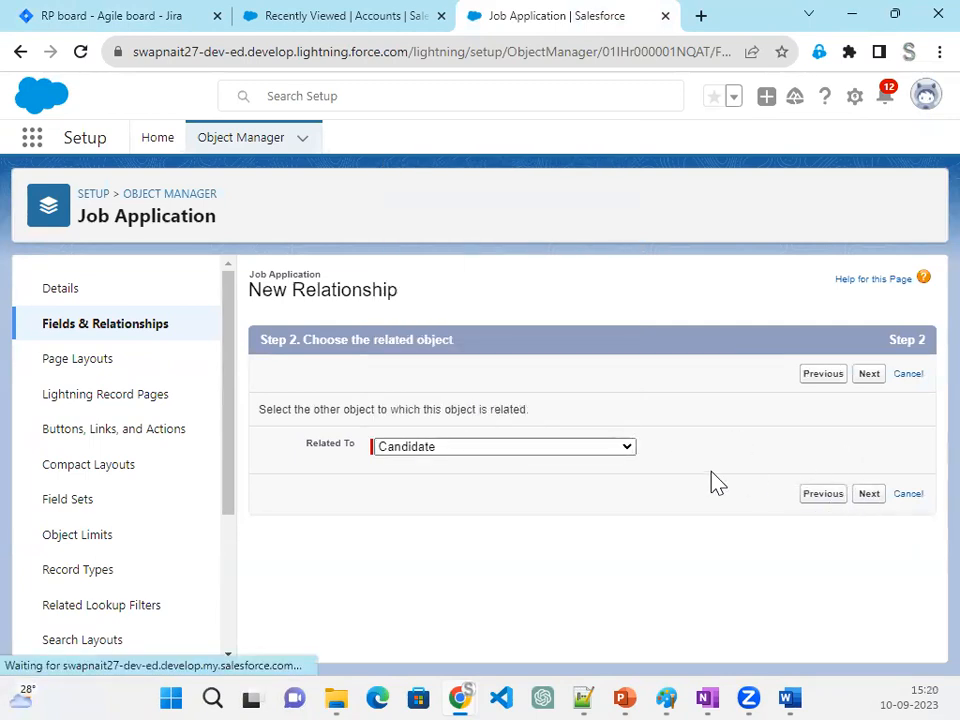
- Name the lookup field Candidate, accept the default field security, page layout and related list settings, and save it
left_click(441, 455)
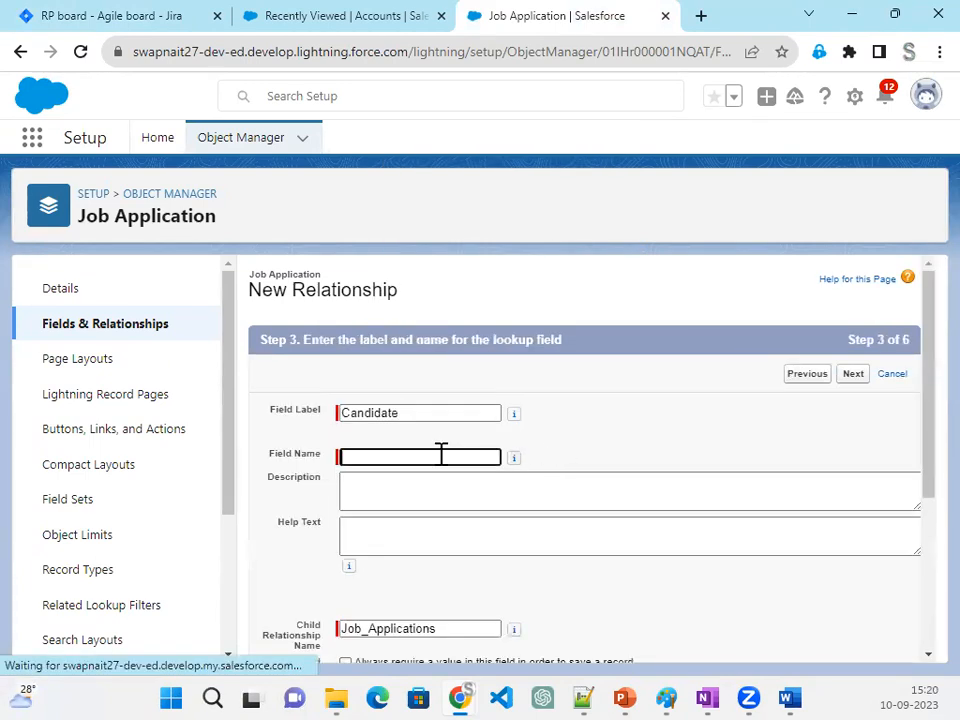
left_click(409, 412)
left_click_drag(409, 412, 287, 410)
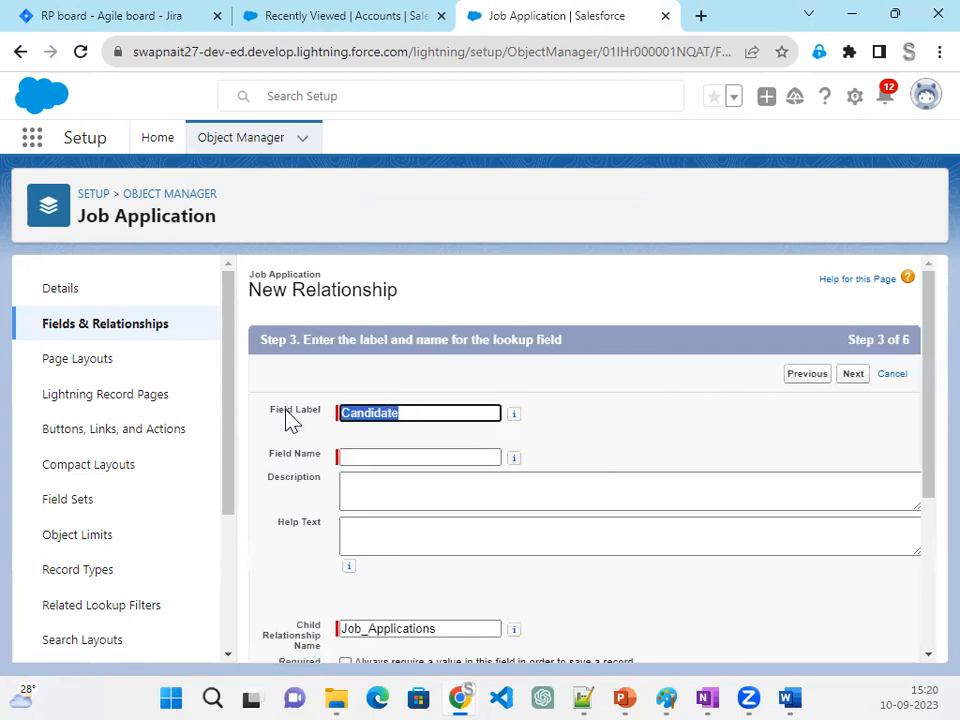
left_click(395, 456)
scroll(649, 519, "down", 3)
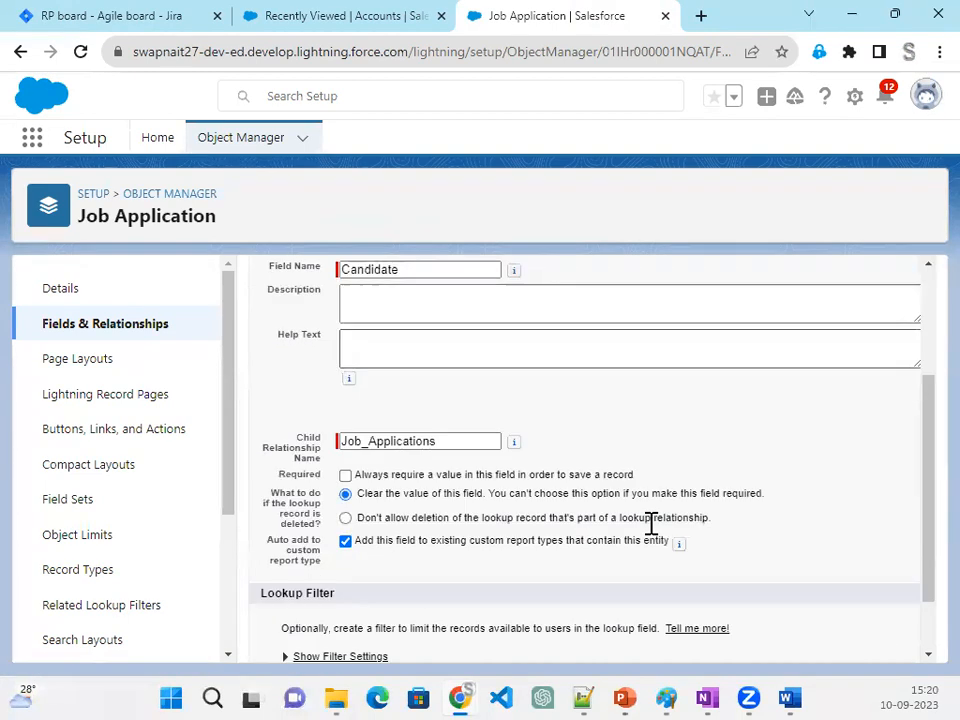
left_click(853, 627)
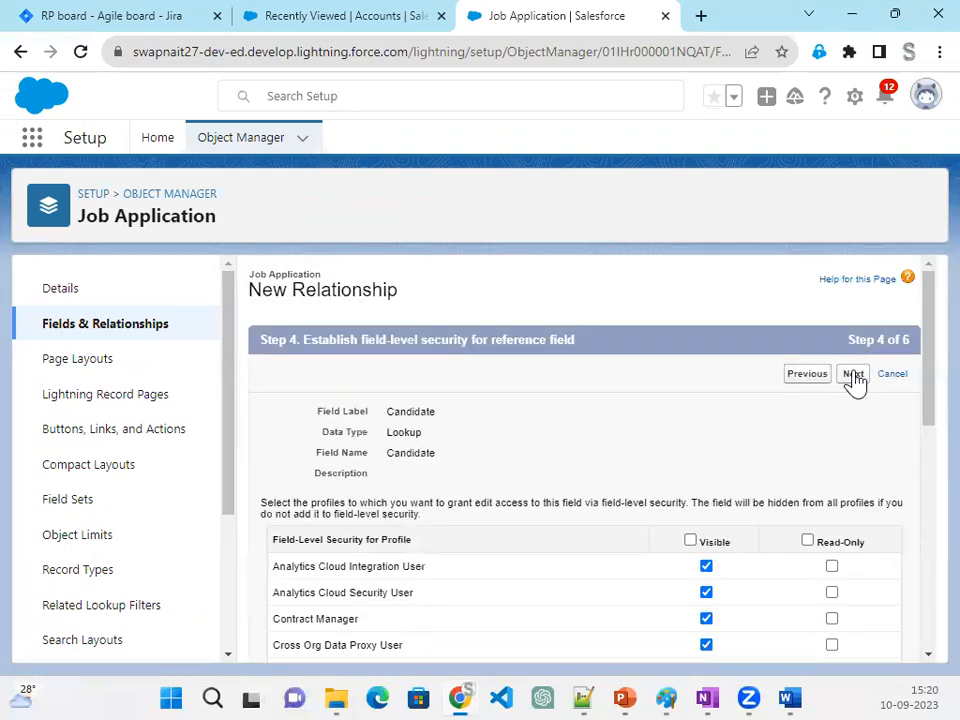
left_click(853, 378)
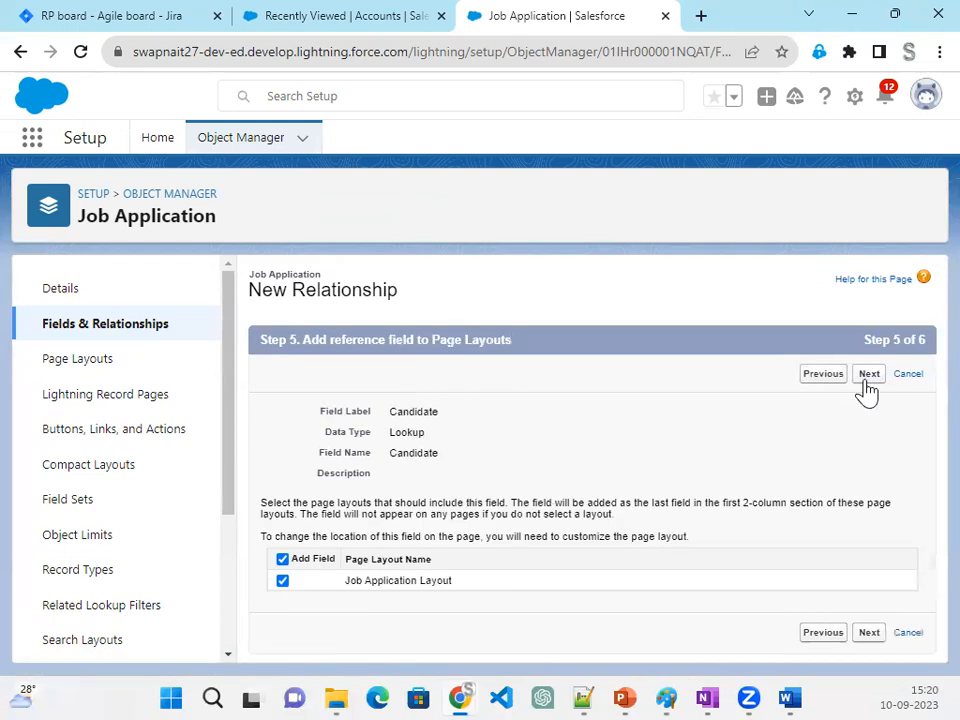
left_click(868, 388)
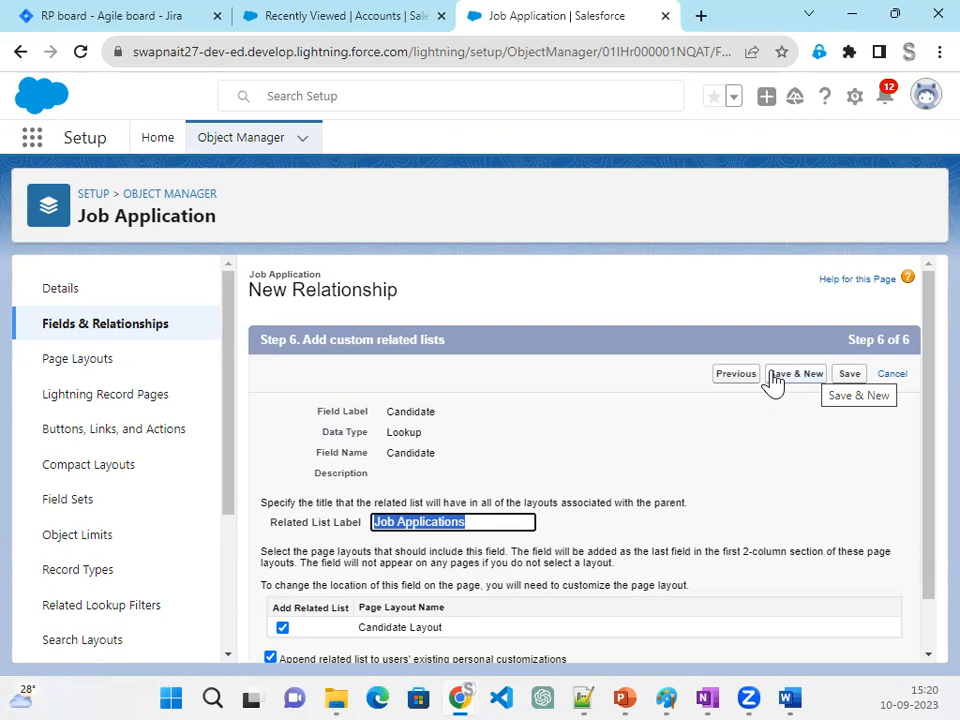
left_click(848, 378)
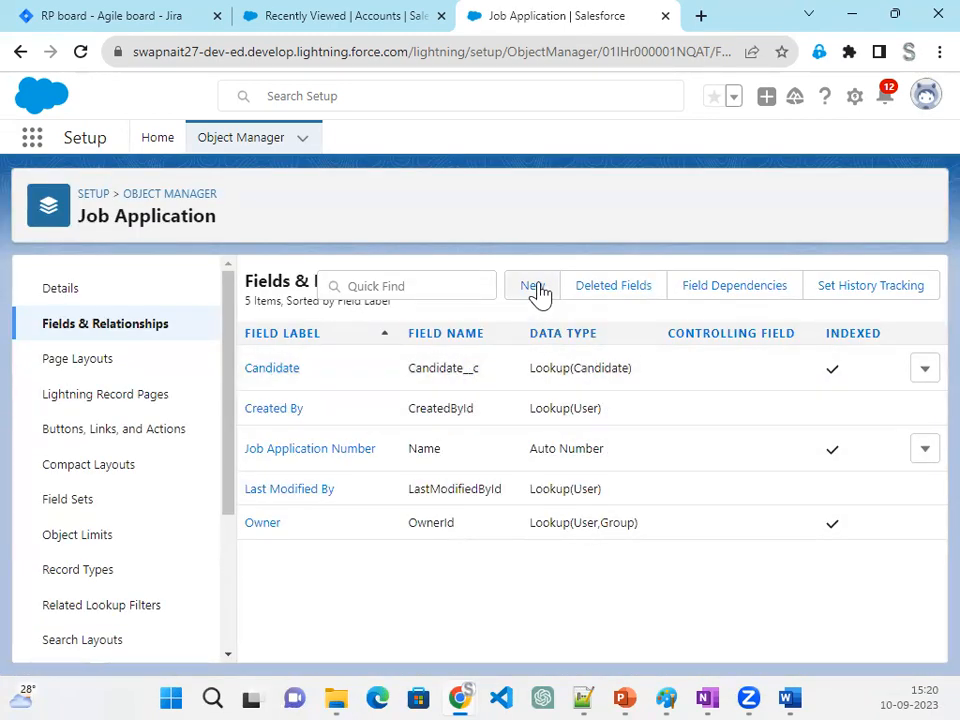
- Start another new Lookup Relationship field on Job Application and relate it to the Position object
left_click(533, 286)
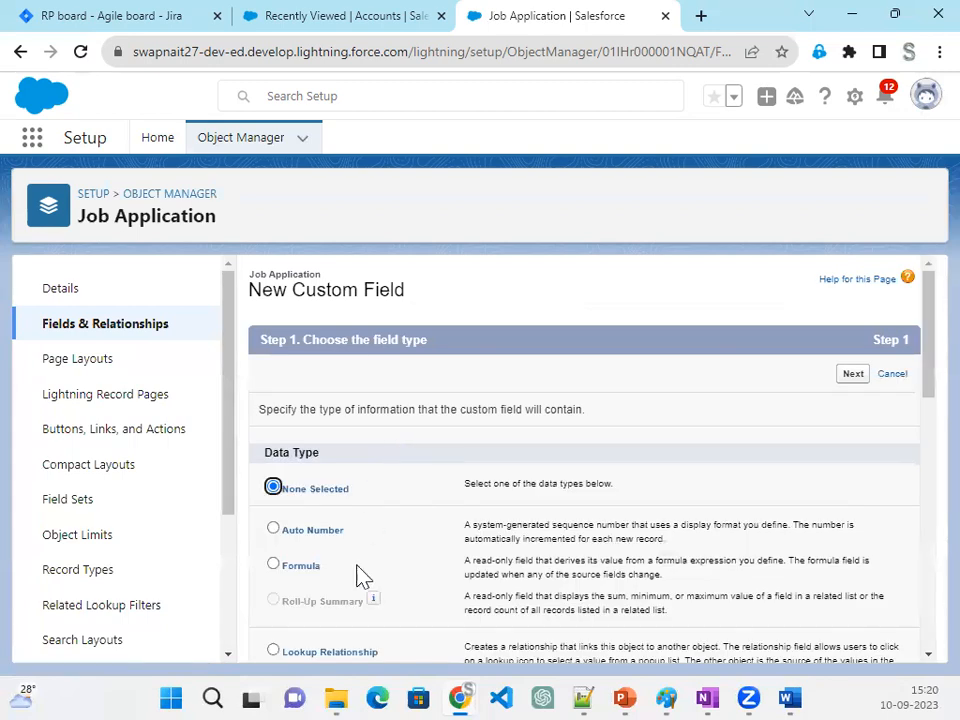
scroll(362, 574, "down", 2)
left_click(346, 560)
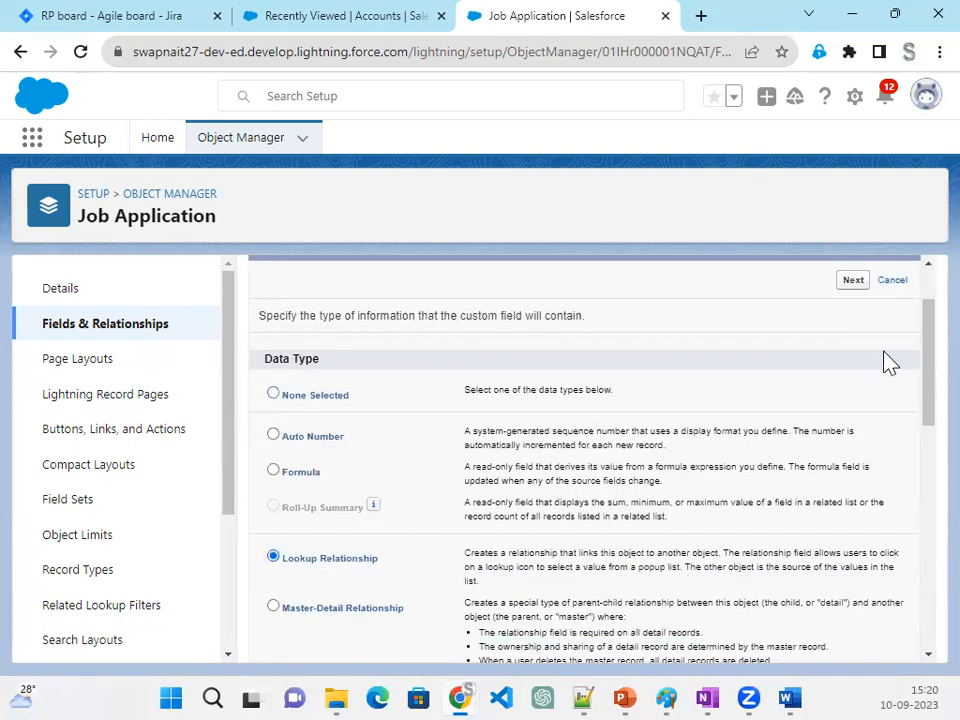
left_click(853, 285)
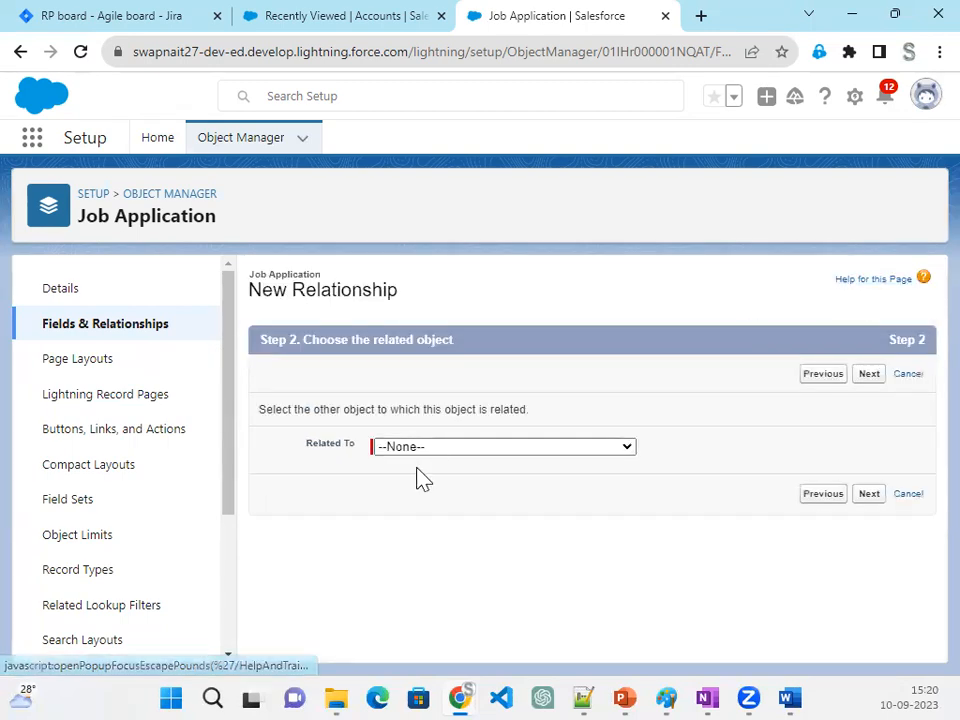
left_click(420, 448)
scroll(474, 370, "down", 10)
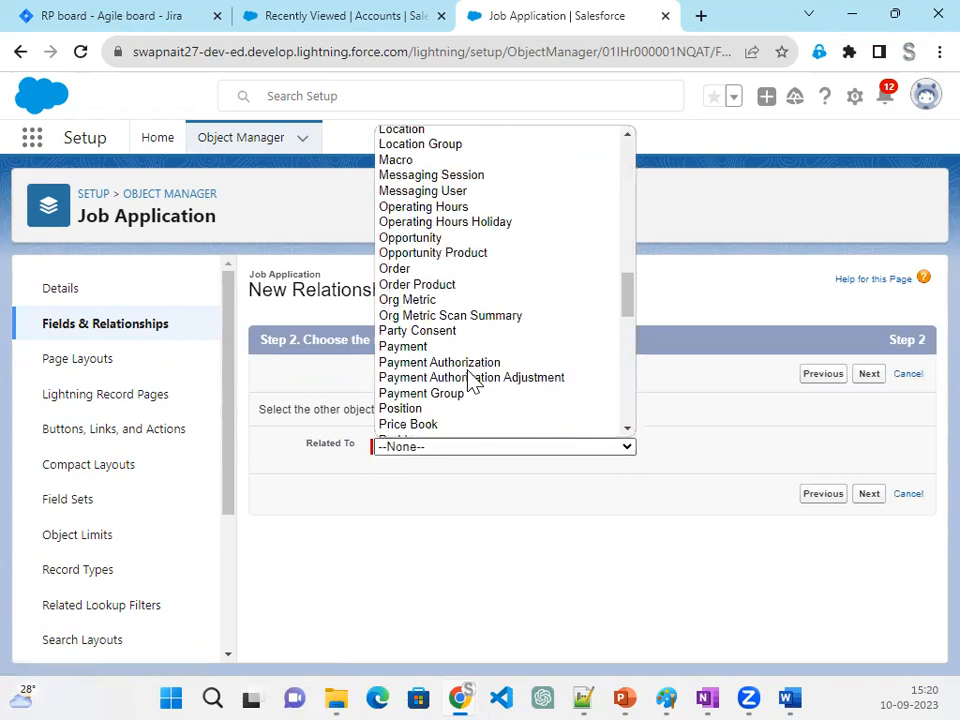
left_click(418, 412)
left_click(869, 494)
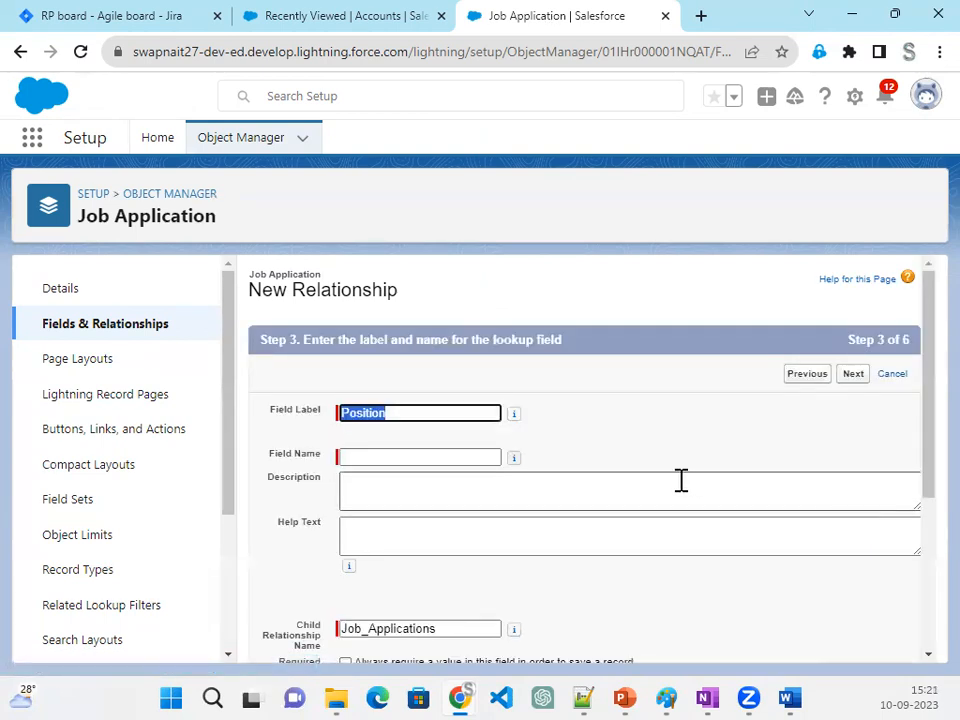
- Keep Position as the lookup's label and name, and have the field's value cleared when the lookup record is deleted
scroll(493, 480, "down", 3)
scroll(484, 470, "up", 2)
left_click(439, 405)
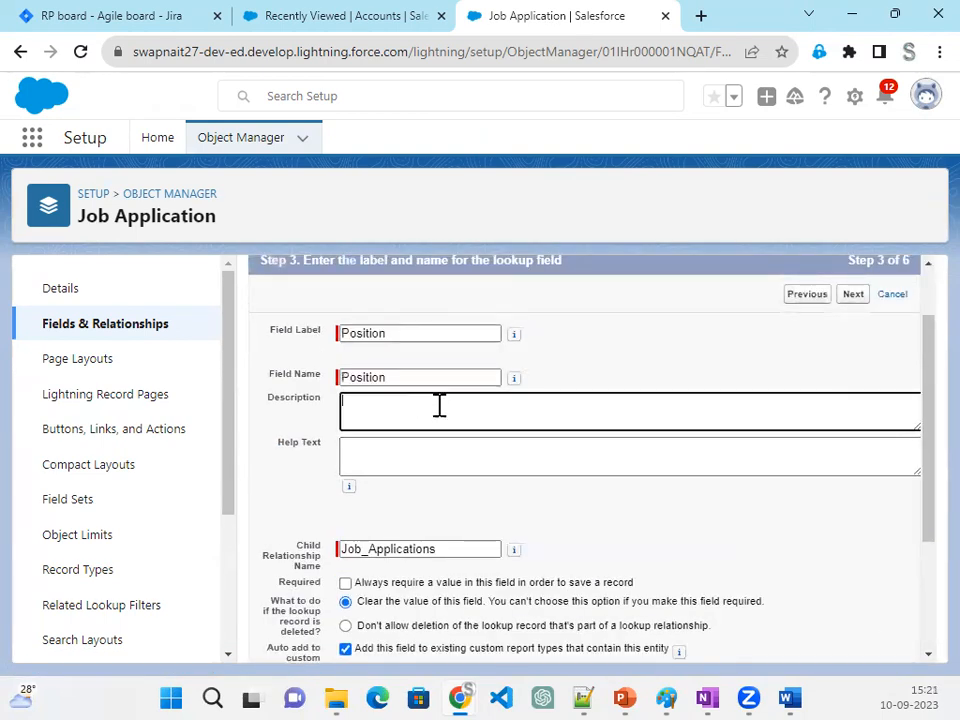
scroll(564, 529, "down", 3)
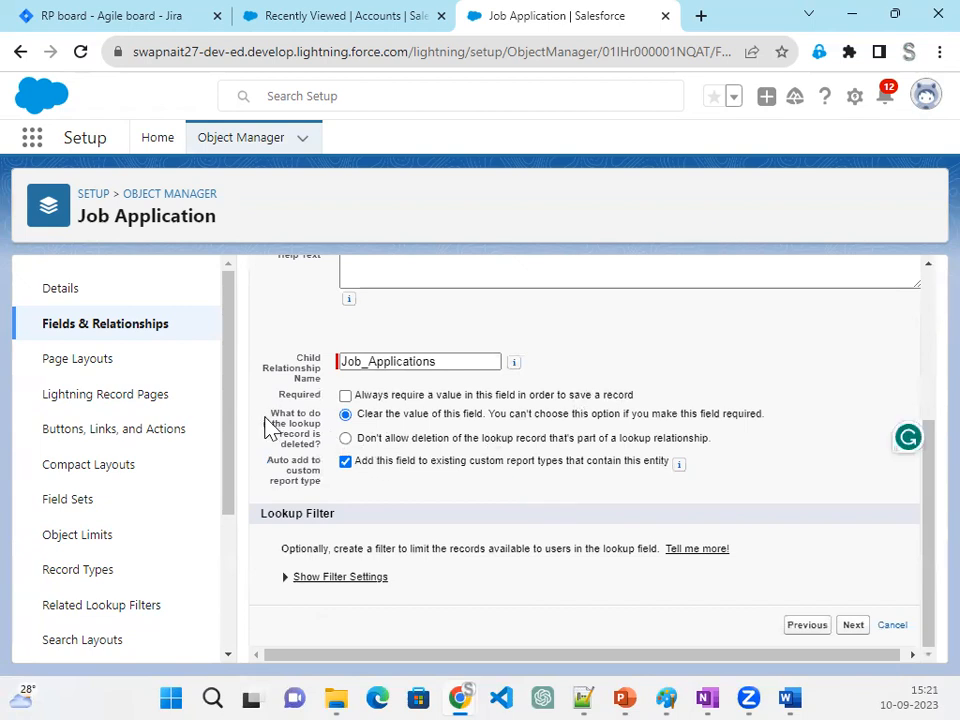
left_click_drag(358, 440, 714, 445)
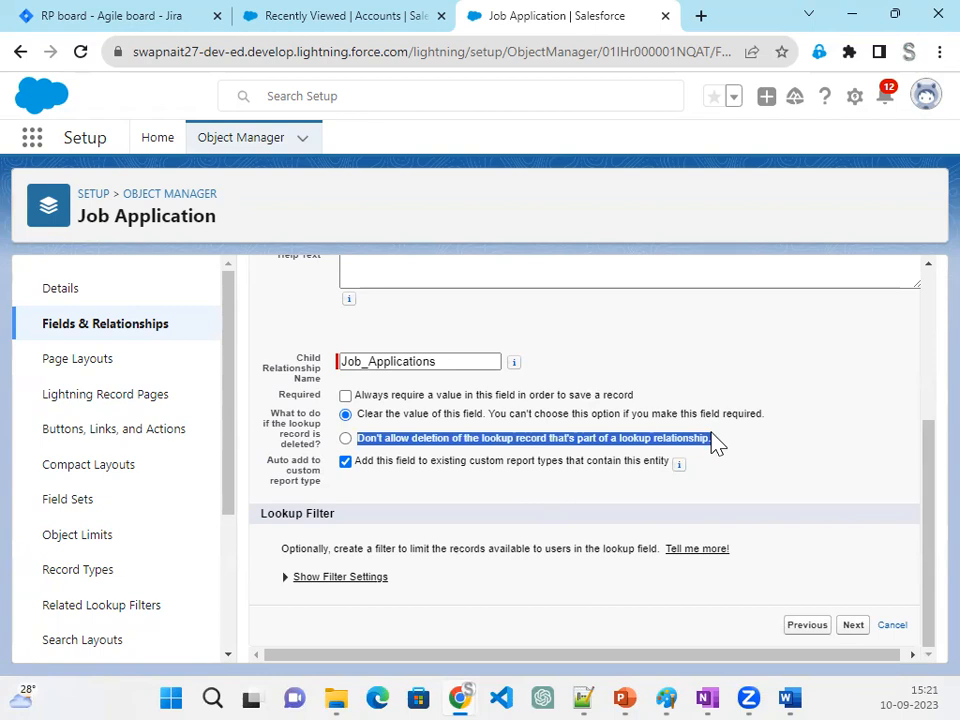
left_click_drag(266, 414, 315, 450)
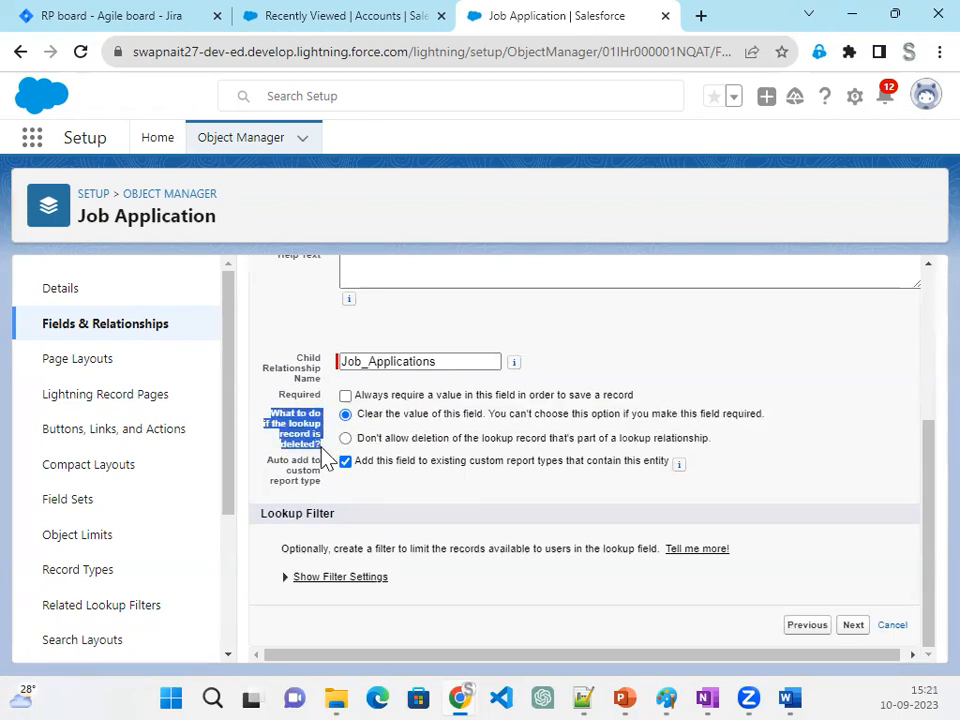
left_click_drag(714, 441, 357, 450)
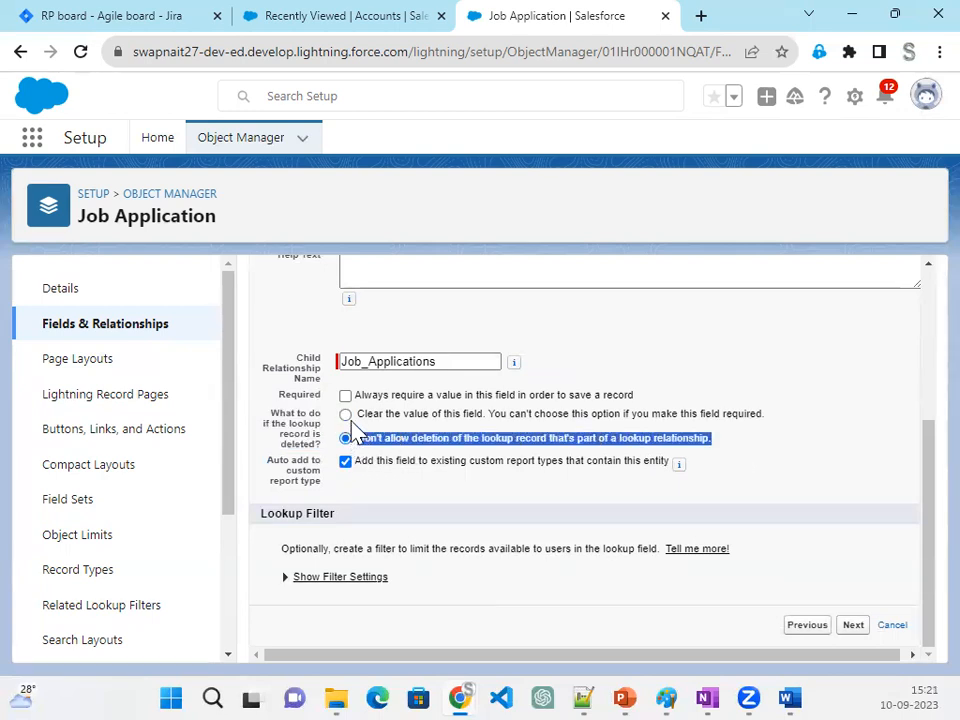
left_click(345, 414)
left_click(850, 630)
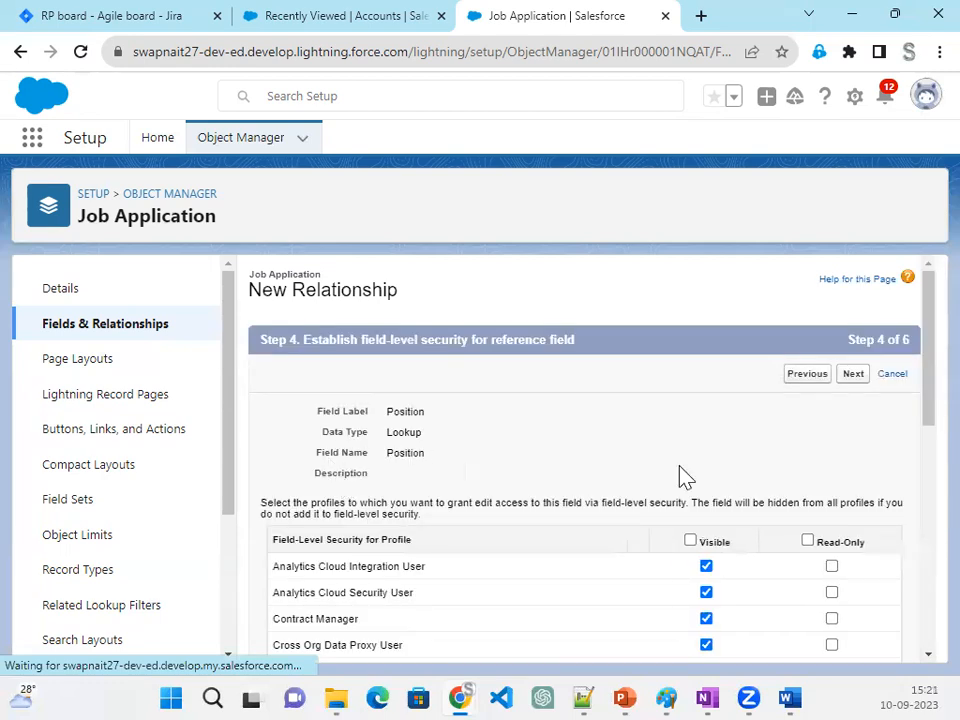
- Accept the default field security, page layout and related list settings, save the Position field, and start another new field
left_click(853, 376)
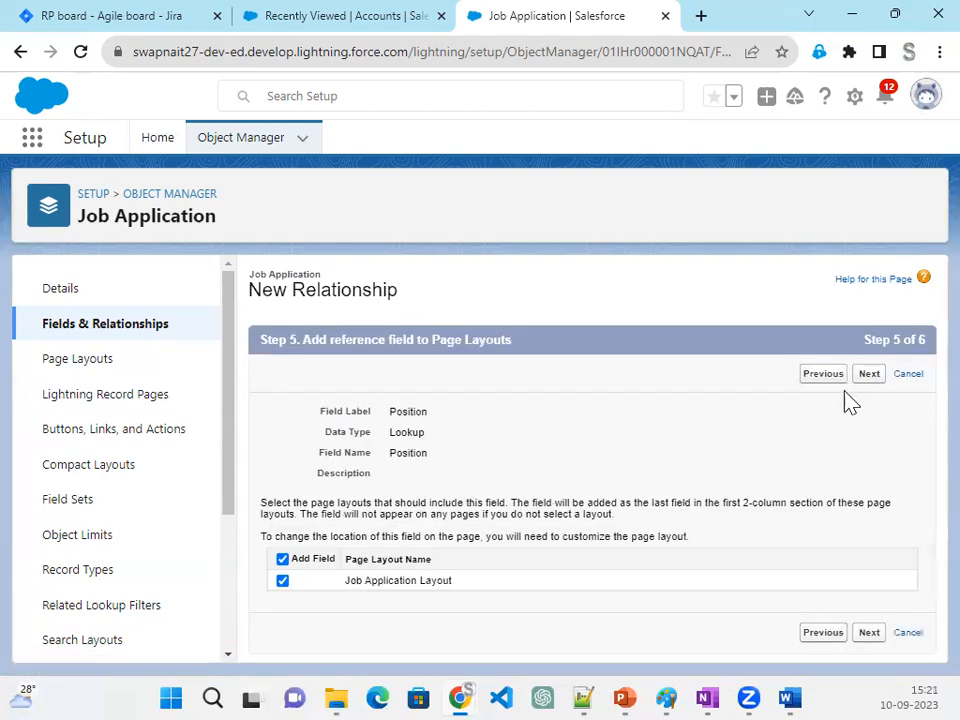
left_click(874, 634)
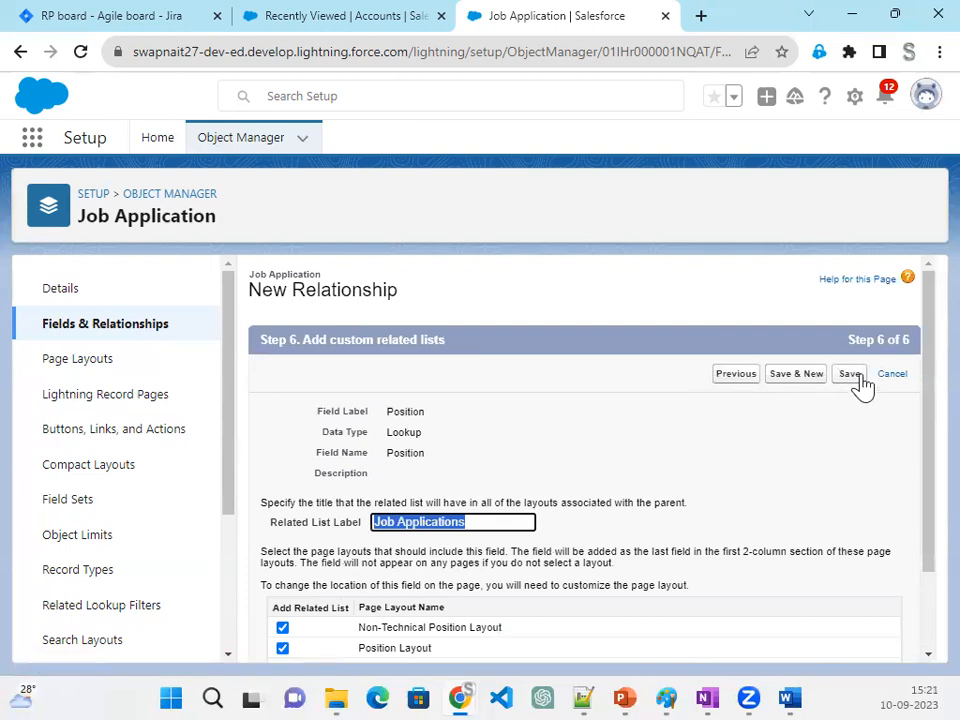
left_click(852, 376)
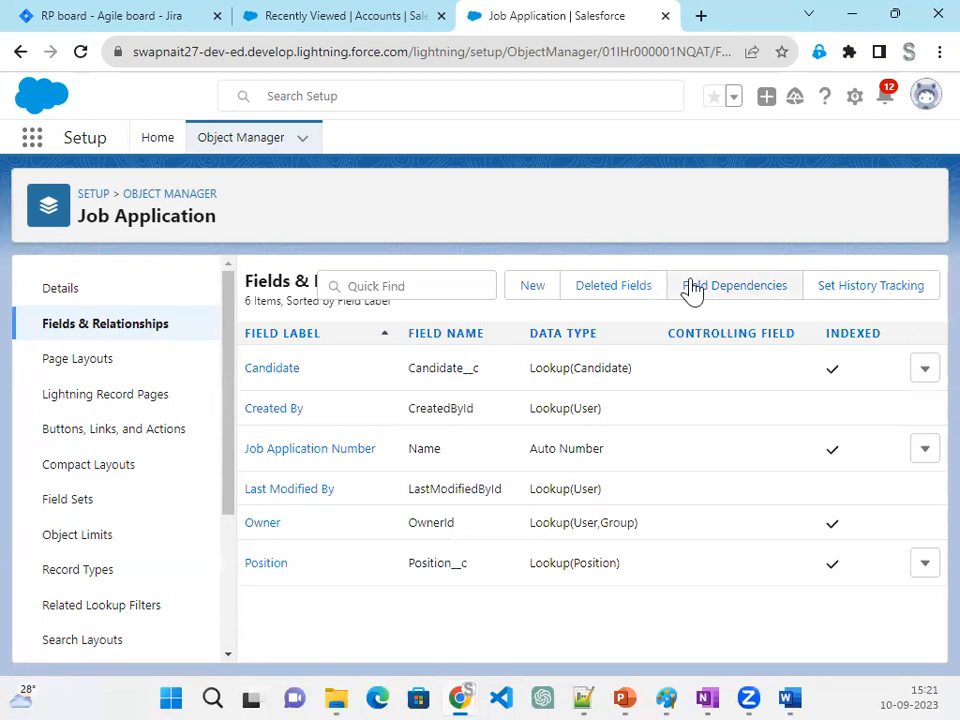
left_click(527, 289)
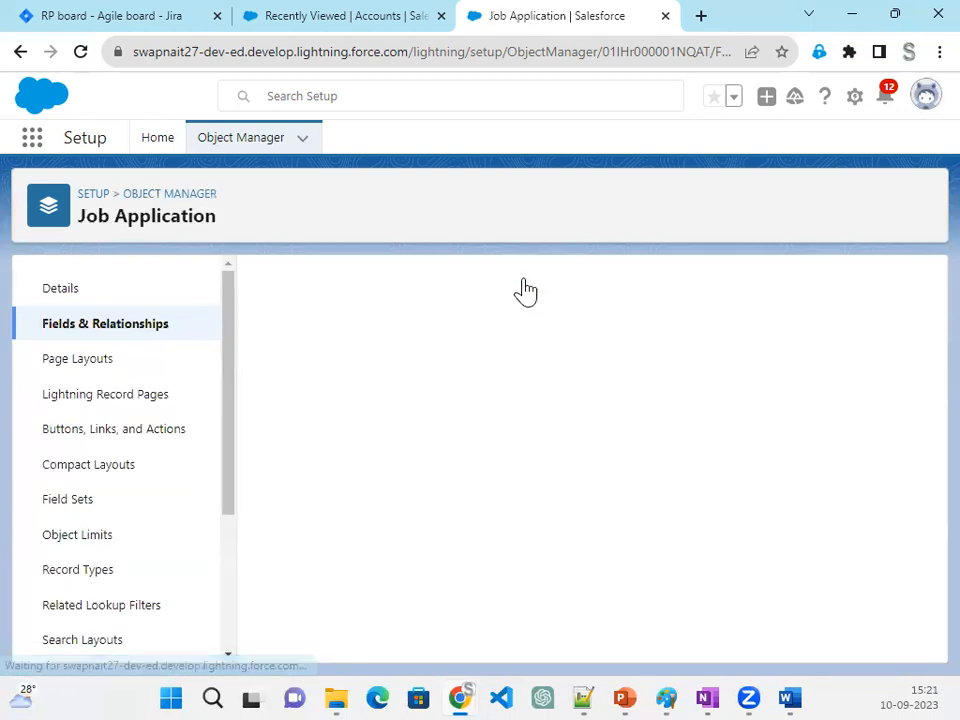
scroll(480, 522, "down", 10)
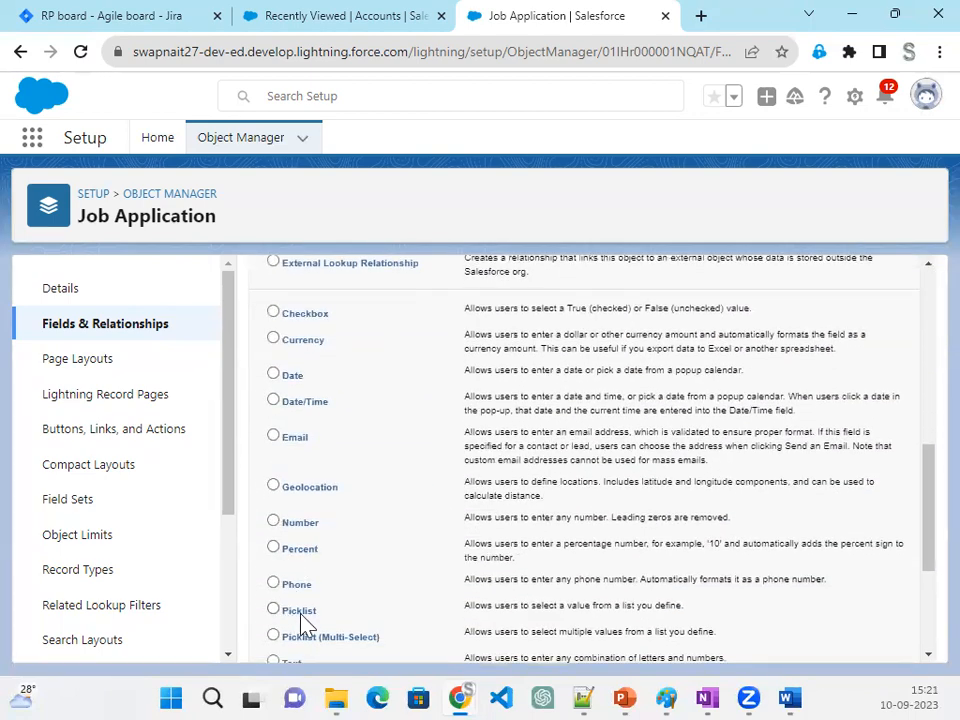
scroll(308, 612, "down", 2)
left_click(292, 569)
scroll(790, 520, "up", 10)
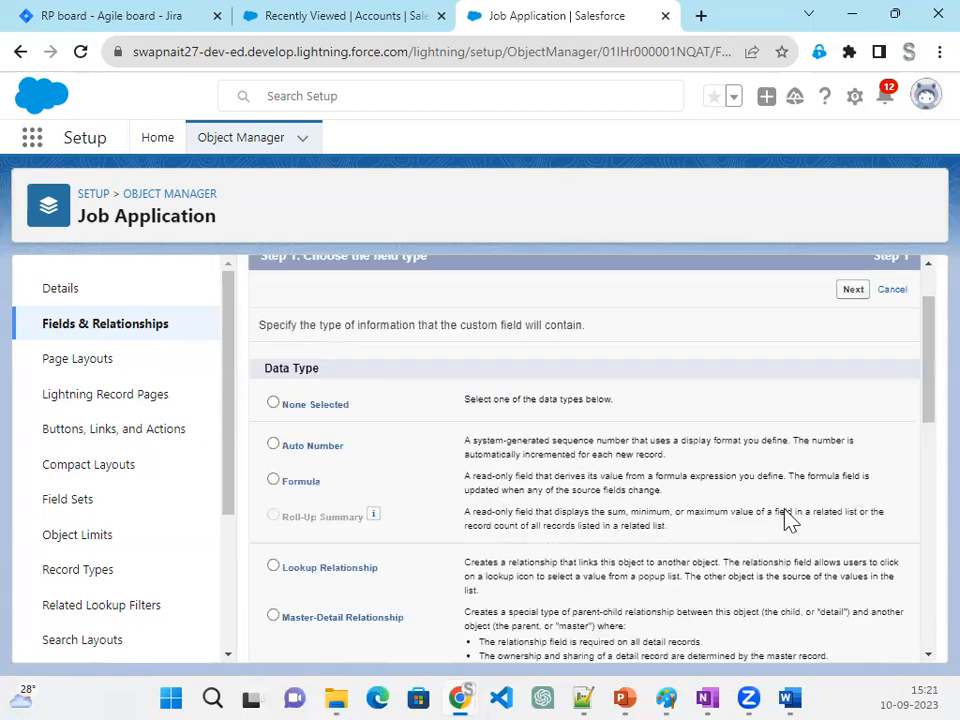
left_click(855, 376)
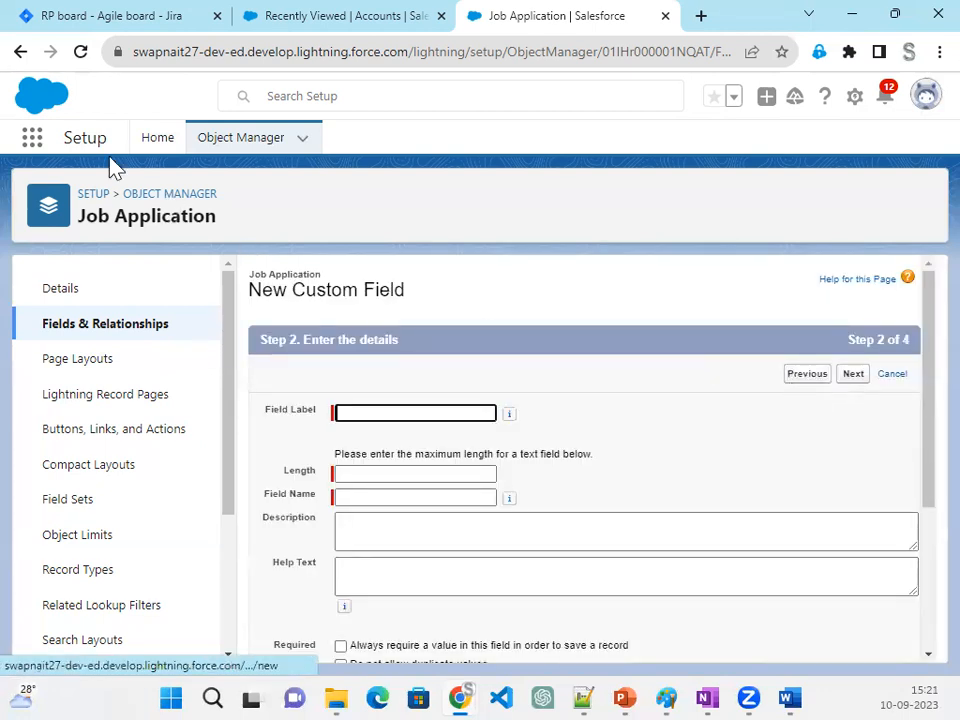
left_click(20, 51)
- Choose Text Area (Long) as the data type and label the new field Cover Letter
scroll(628, 557, "down", 10)
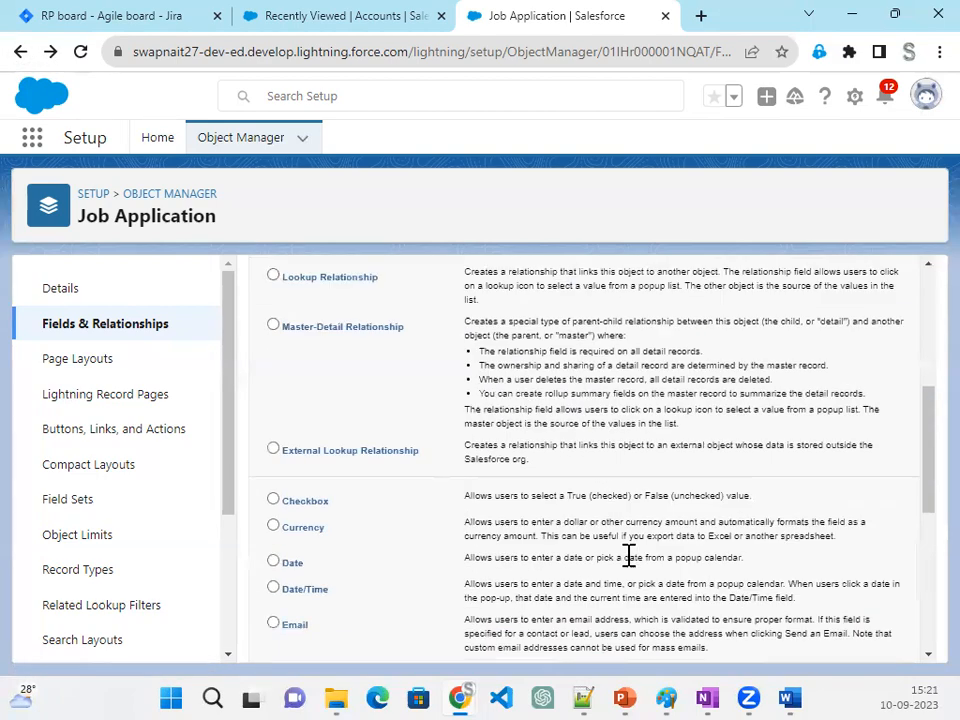
left_click(338, 530)
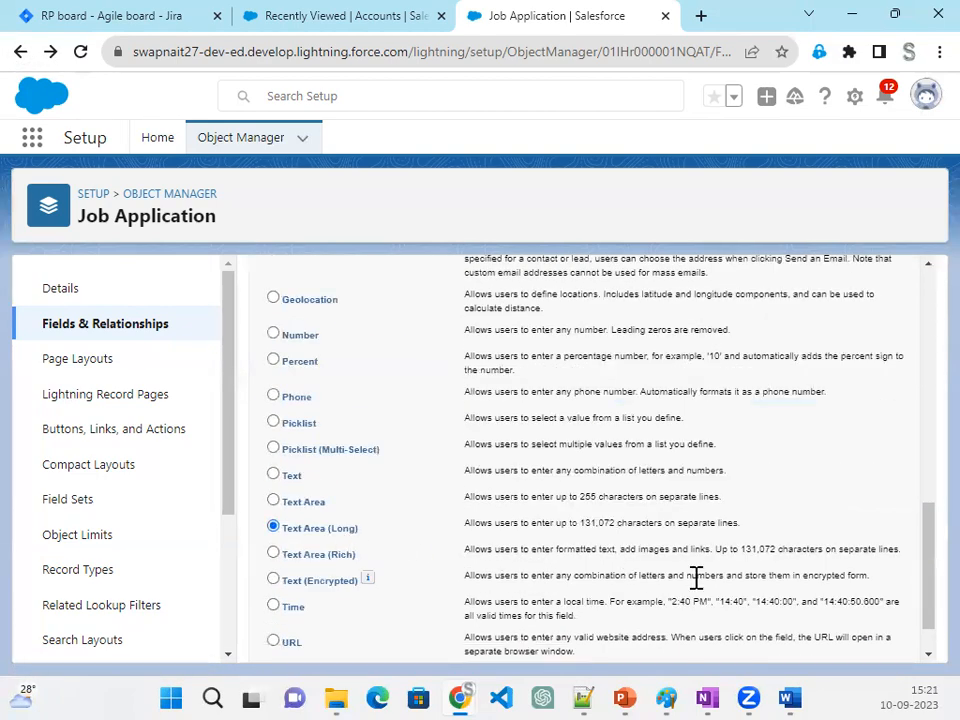
scroll(800, 610, "down", 1)
left_click(850, 640)
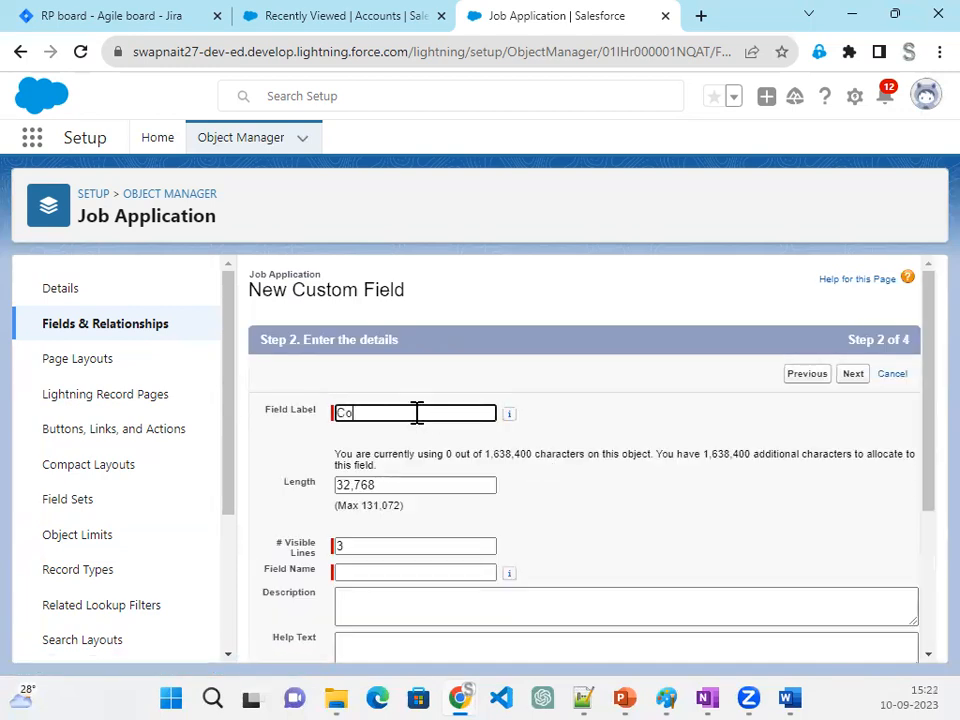
left_click(417, 413)
type("Cover Letter")
key("Tab")
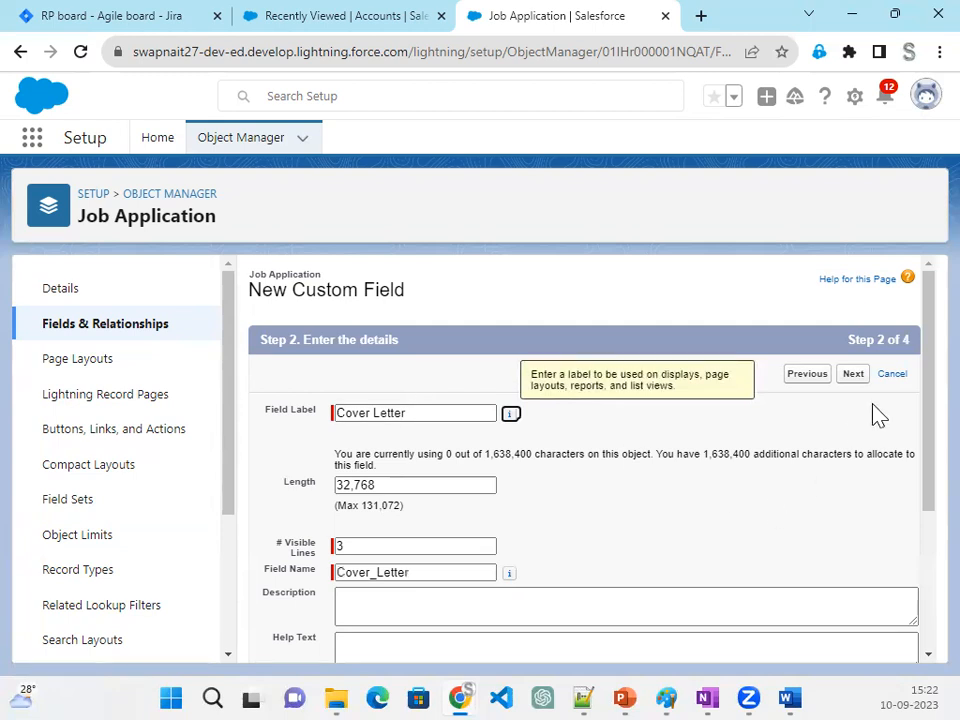
- Accept the default field security and page layout for Cover Letter, and save it while starting another new field
left_click(853, 377)
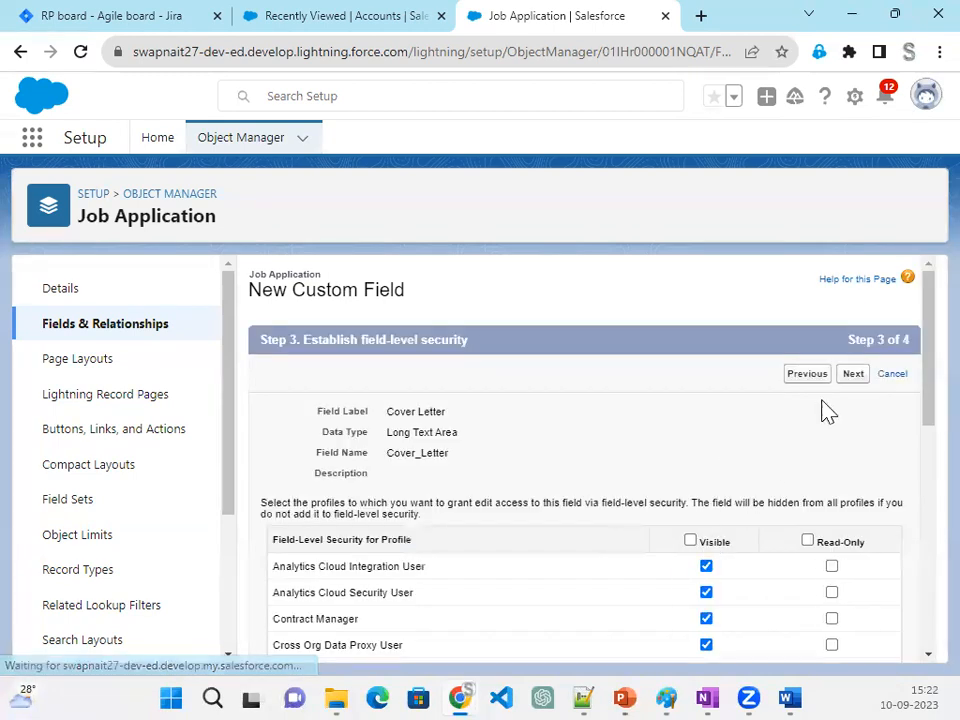
left_click(856, 388)
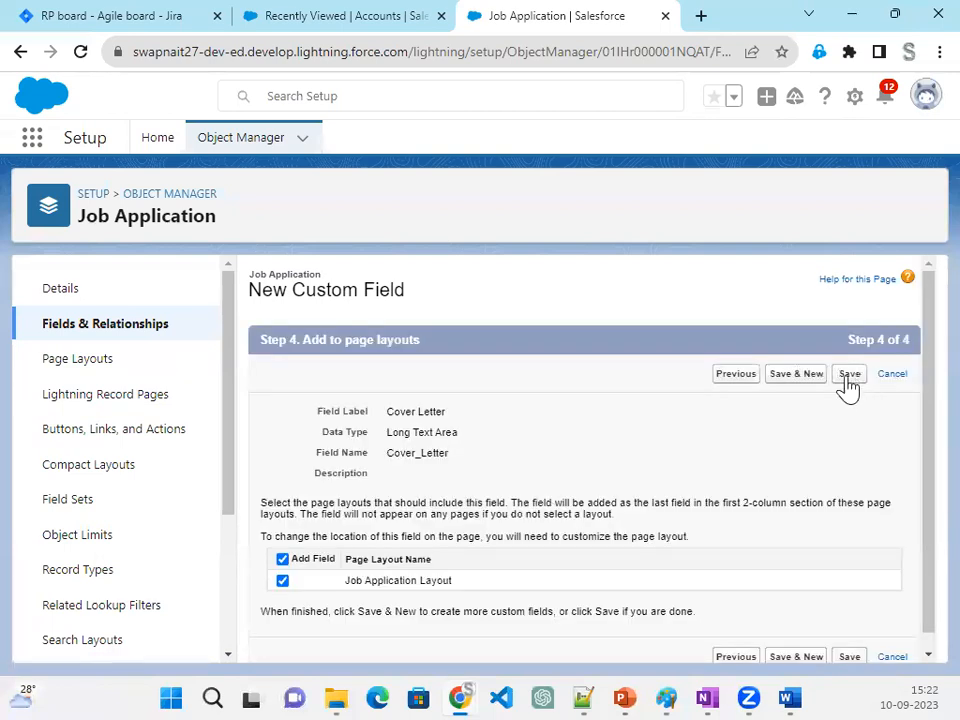
left_click(801, 388)
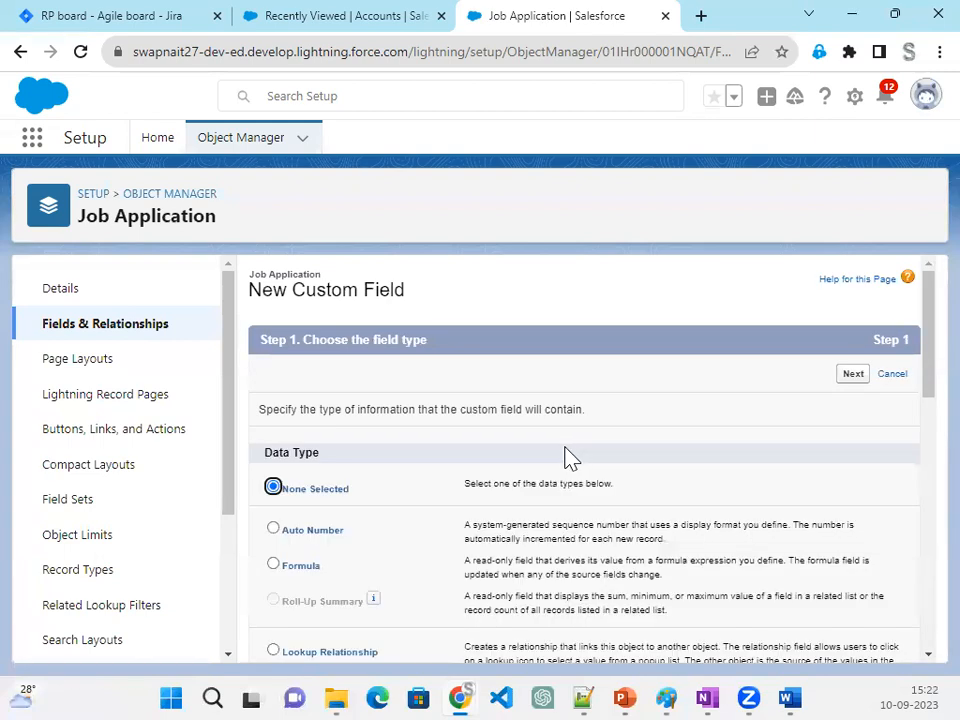
- Choose Picklist as the data type and label the new field Status
scroll(560, 473, "down", 10)
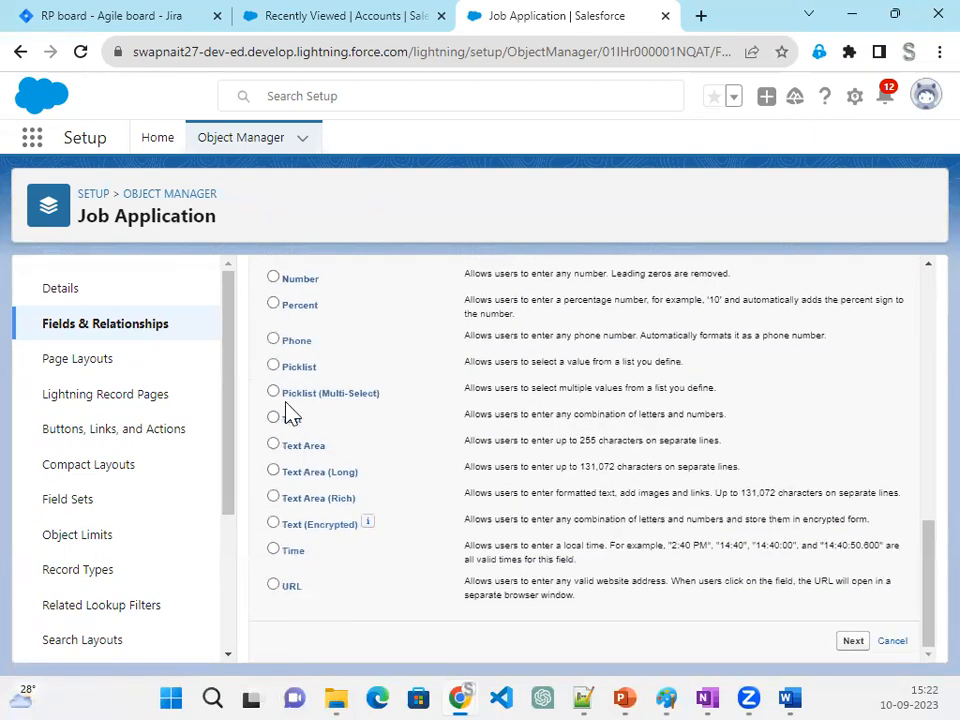
left_click(287, 367)
left_click(853, 641)
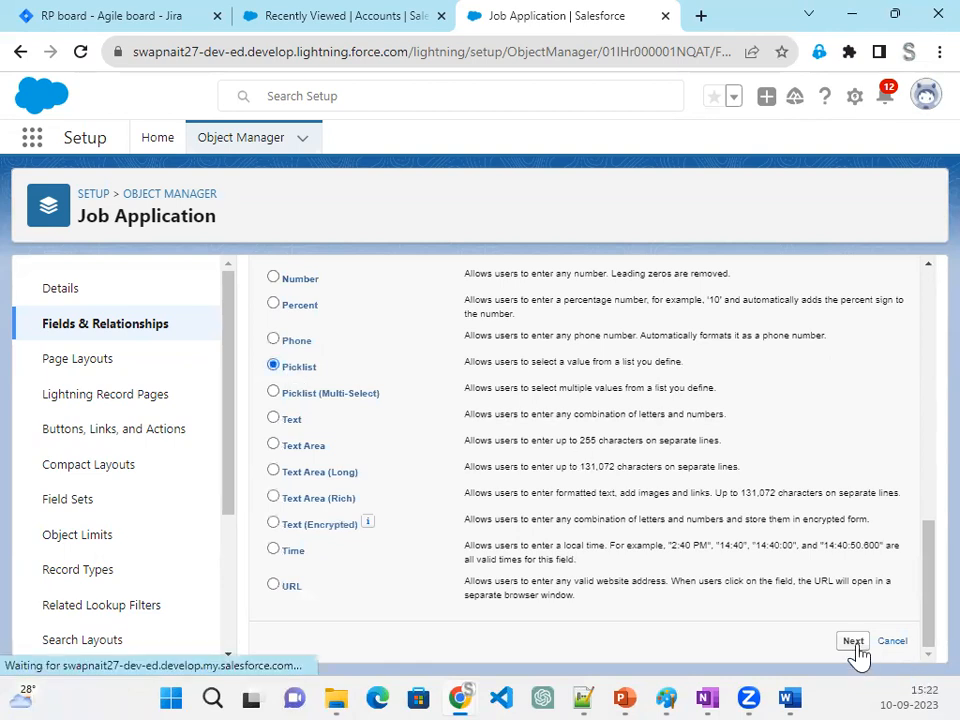
left_click(466, 412)
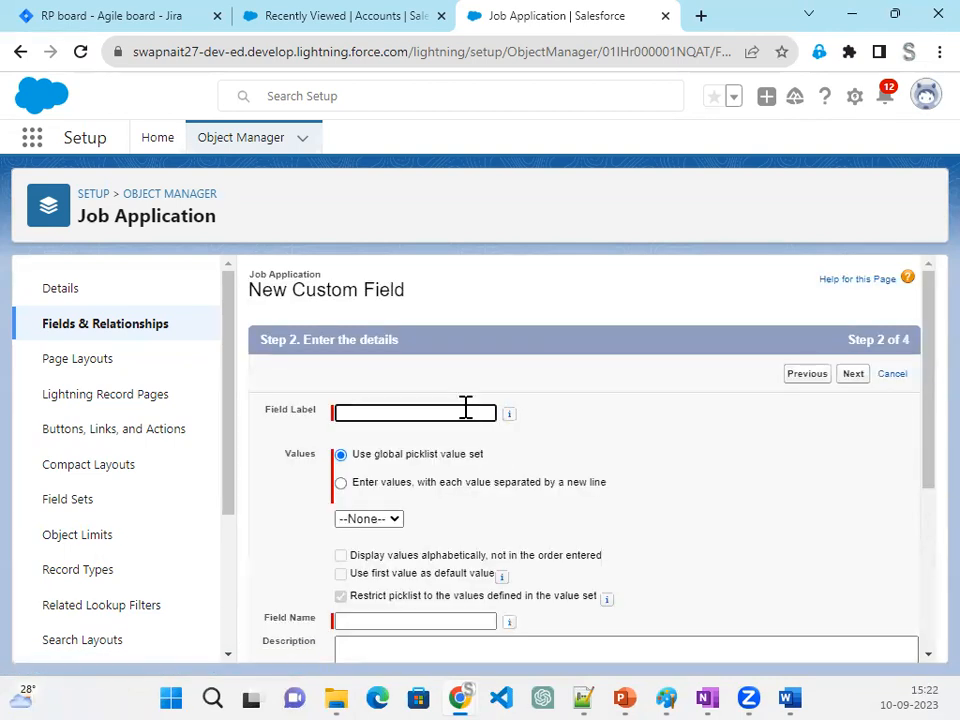
type("Status")
key("Tab")
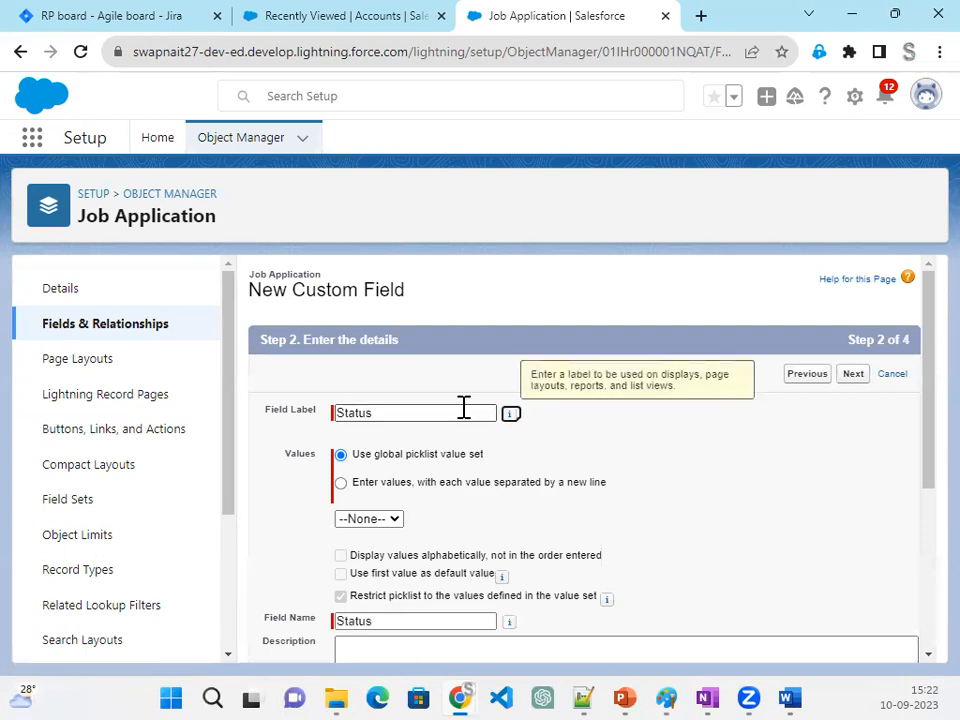
- Define the Status picklist's own values: New, Review Resume, Phone Screen, Schedule Interview, Extend Offer, Hired and Rejected
left_click(480, 484)
left_click(394, 541)
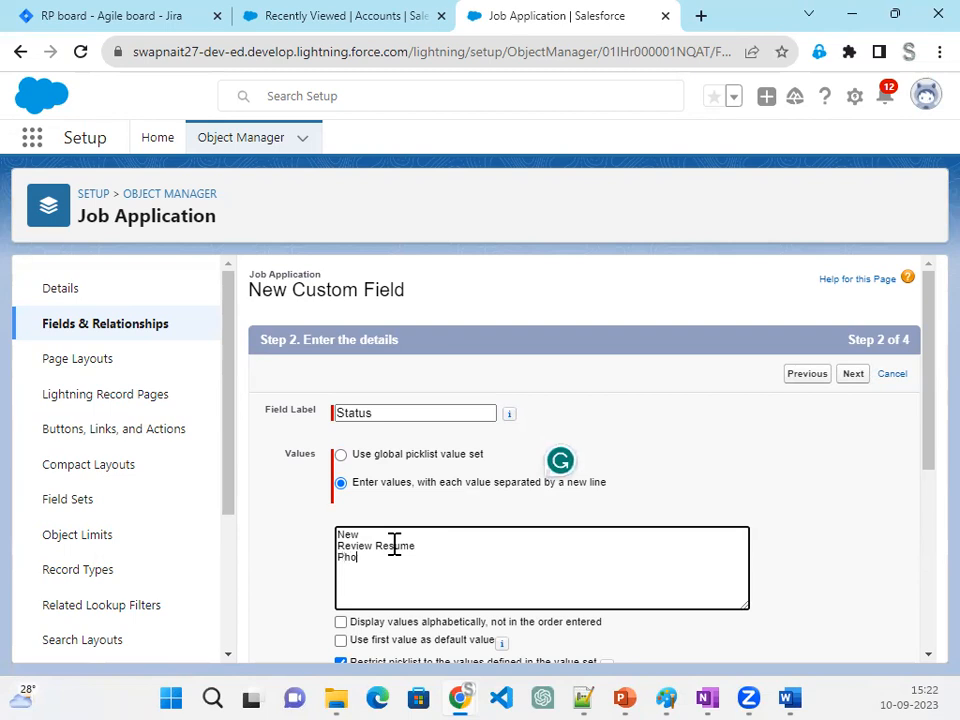
key("Return")
type("Schedule Interview")
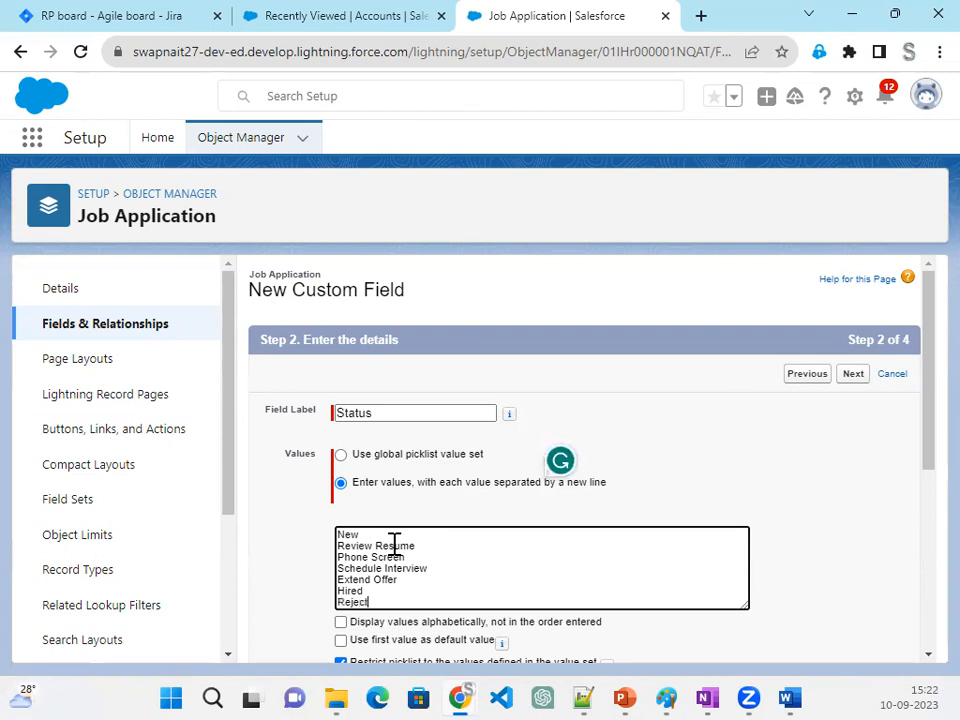
- Accept the default field security and page layout for the Status picklist and save it
left_click(849, 380)
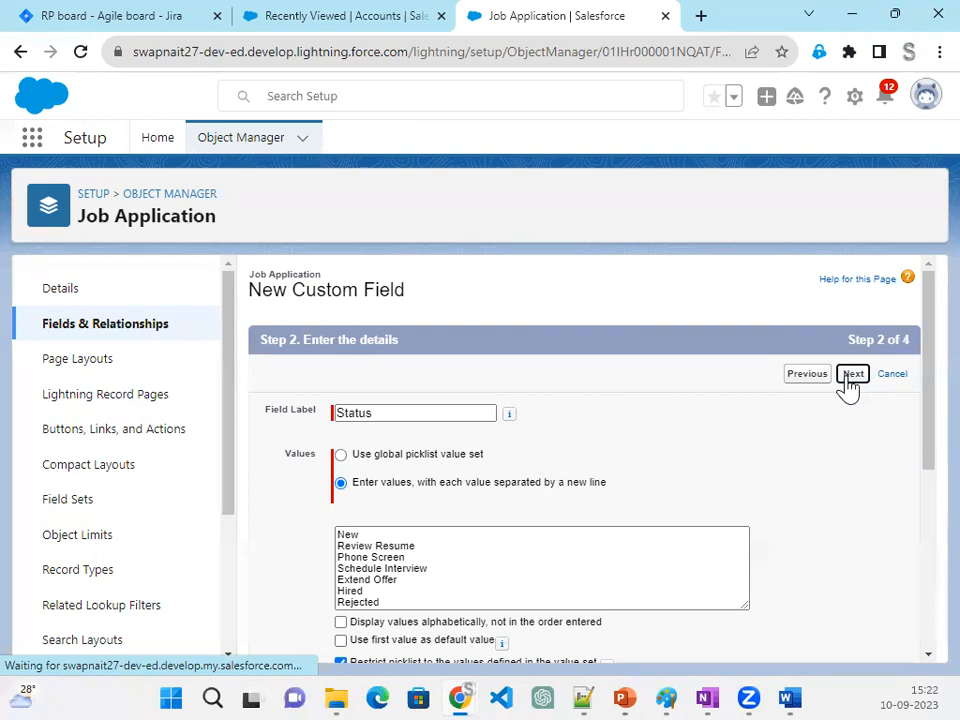
left_click(853, 382)
left_click(851, 381)
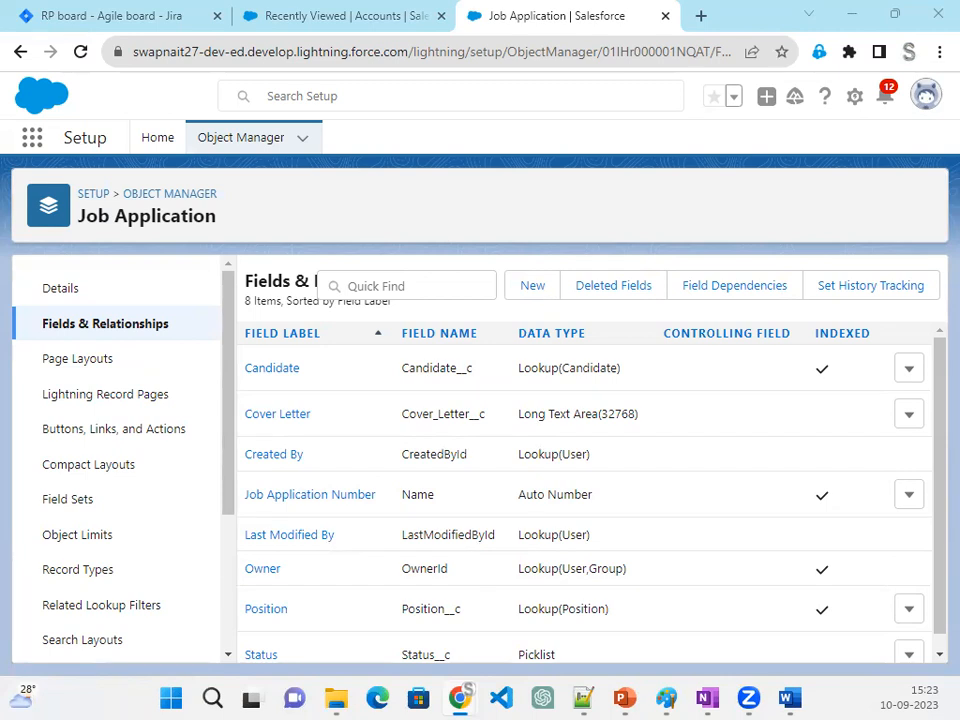
- Switch to Jira, close the RP-5 details, and move RP-5 to Done on the sprint board
left_click(120, 18)
left_click(884, 147)
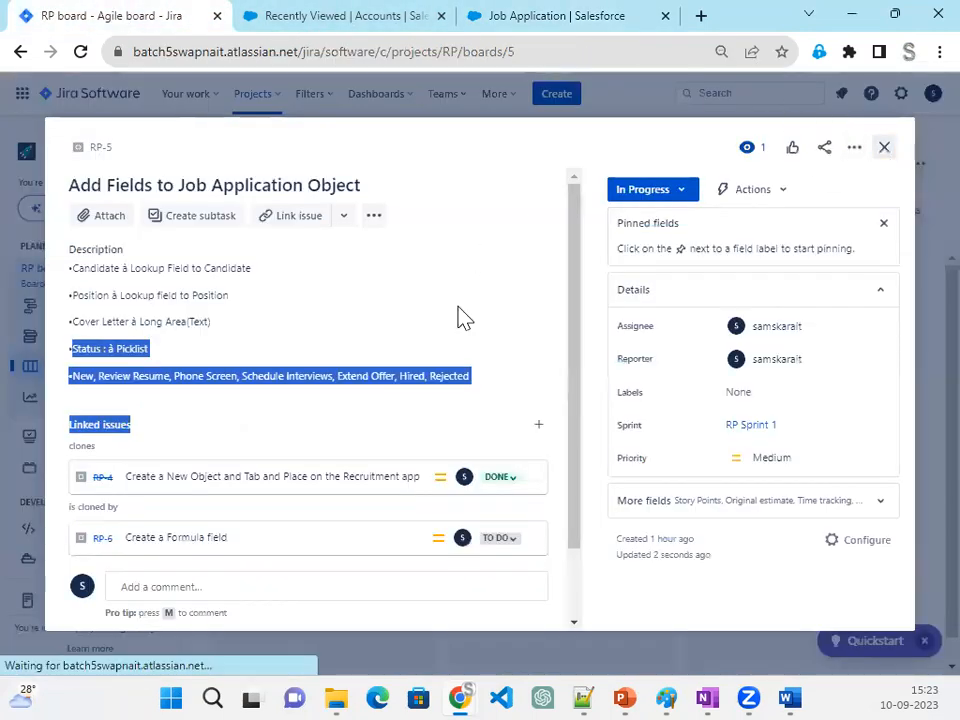
left_click_drag(506, 325, 735, 450)
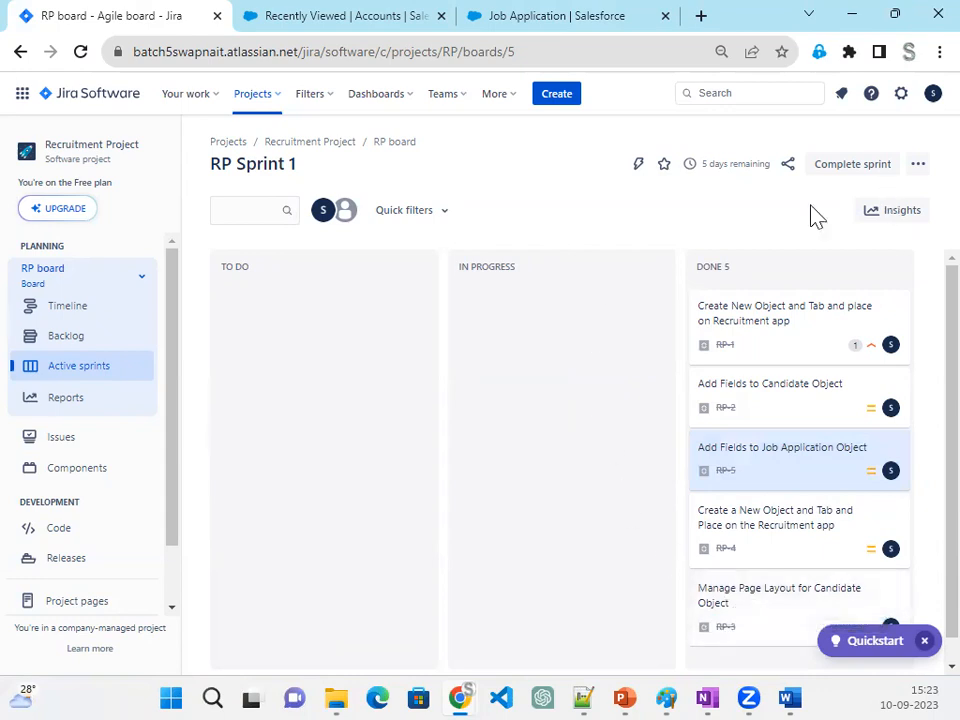
- Open the RP board's backlog and complete RP Sprint 1
left_click(60, 343)
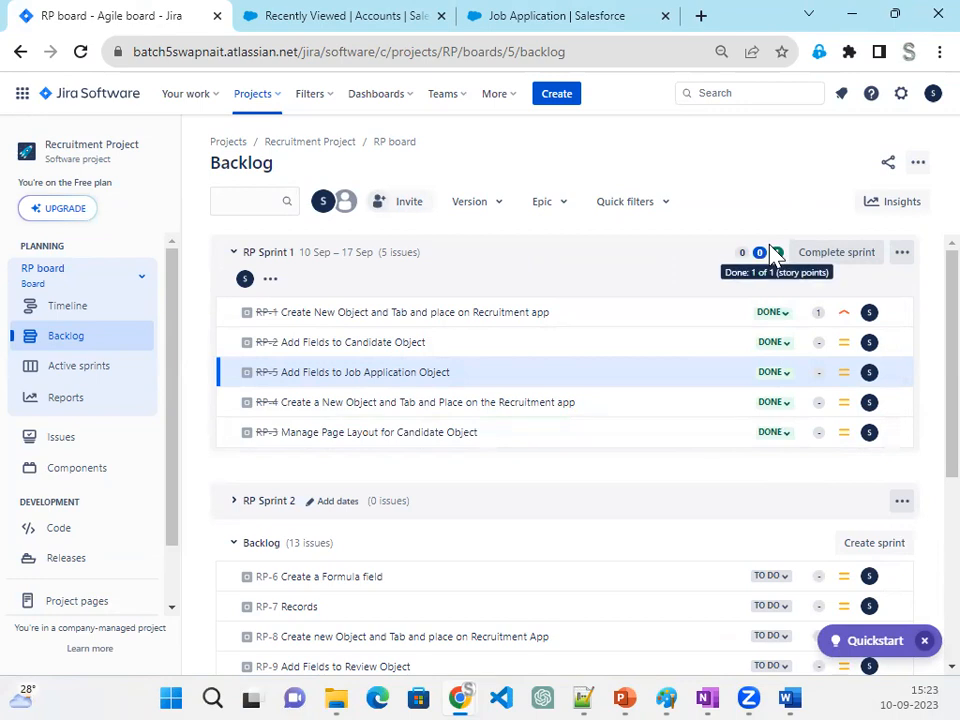
left_click(845, 256)
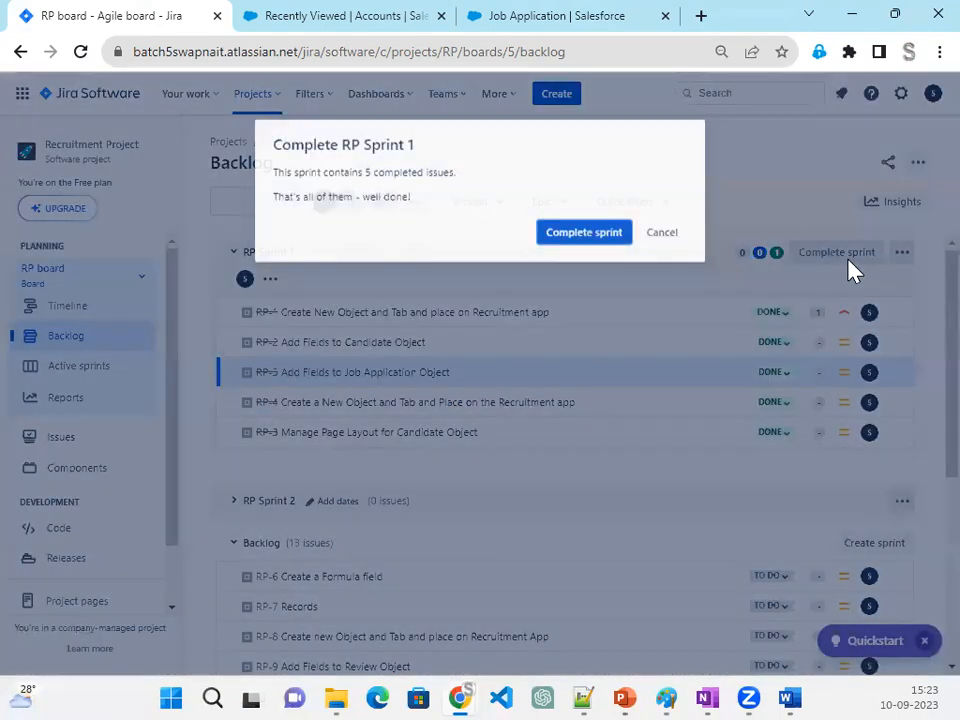
left_click(590, 334)
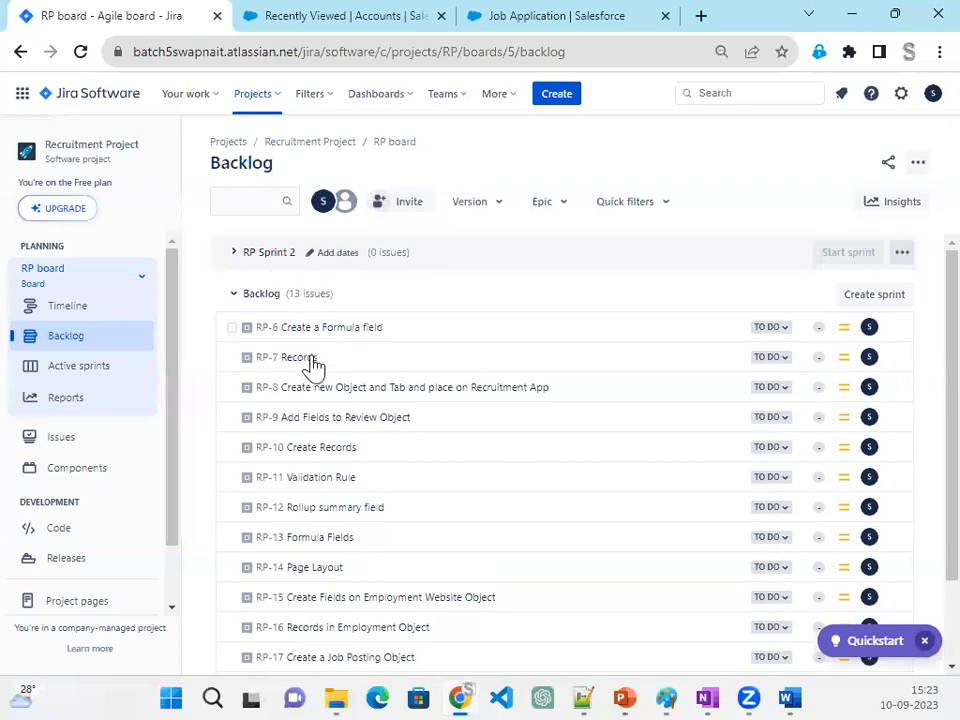
- Move issues RP-6, RP-7, RP-8, RP-9 and RP-10 from the backlog into RP Sprint 2
left_click_drag(317, 334, 325, 253)
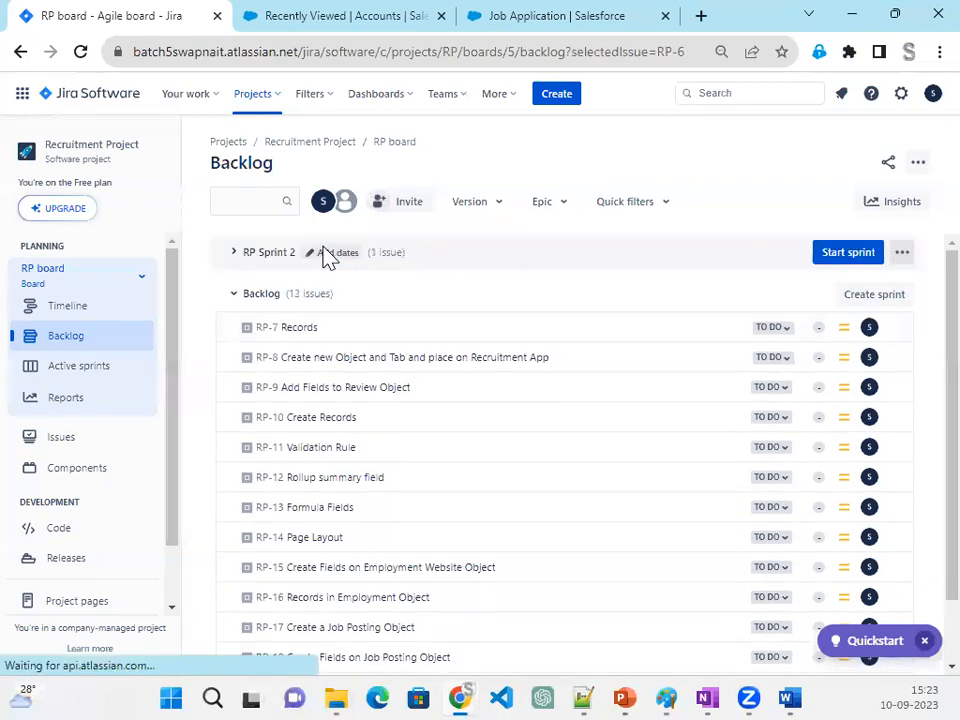
left_click(233, 254)
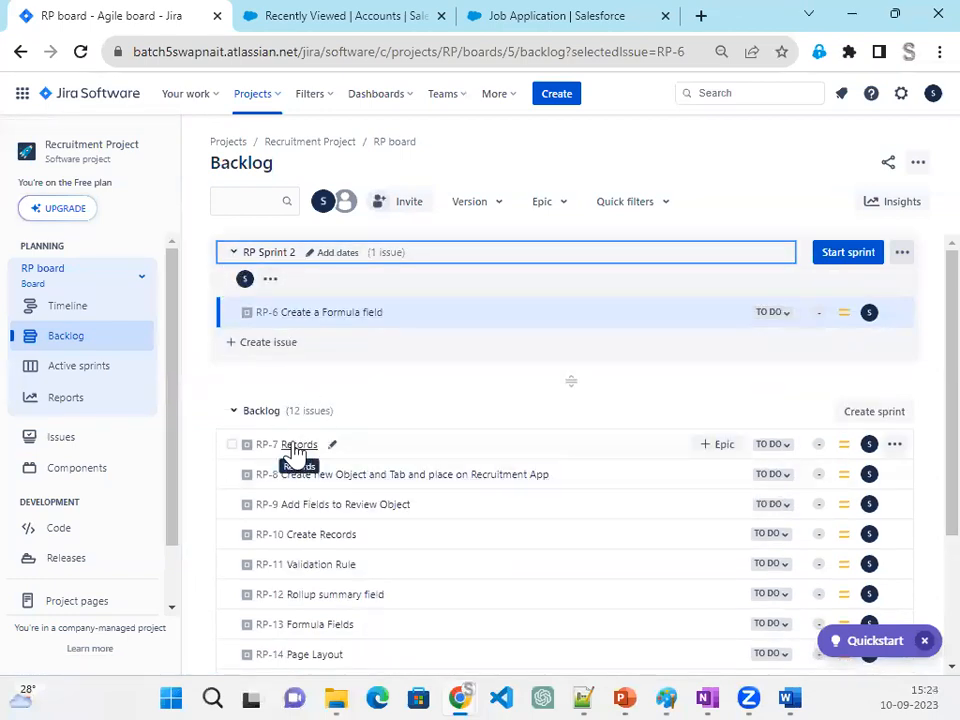
left_click_drag(290, 444, 321, 314)
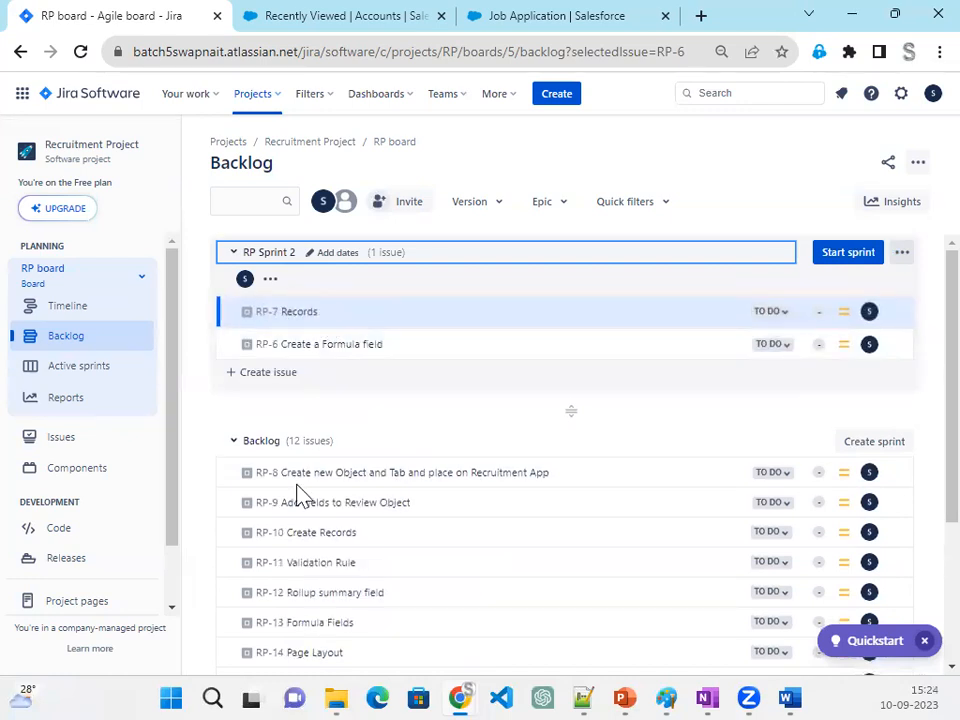
left_click_drag(298, 487, 306, 318)
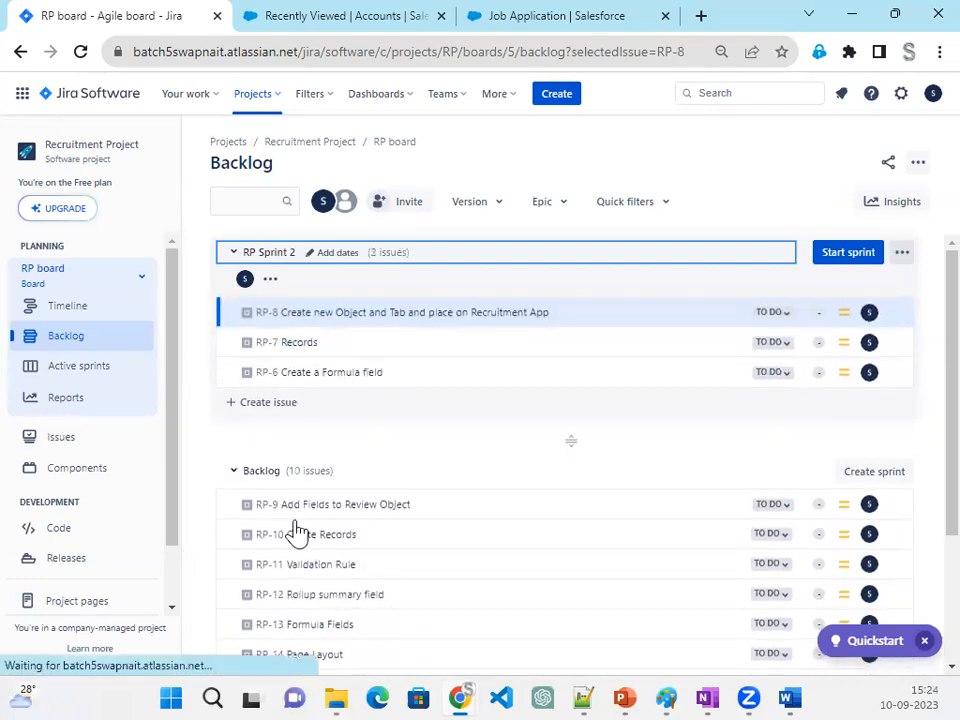
left_click_drag(305, 500, 309, 314)
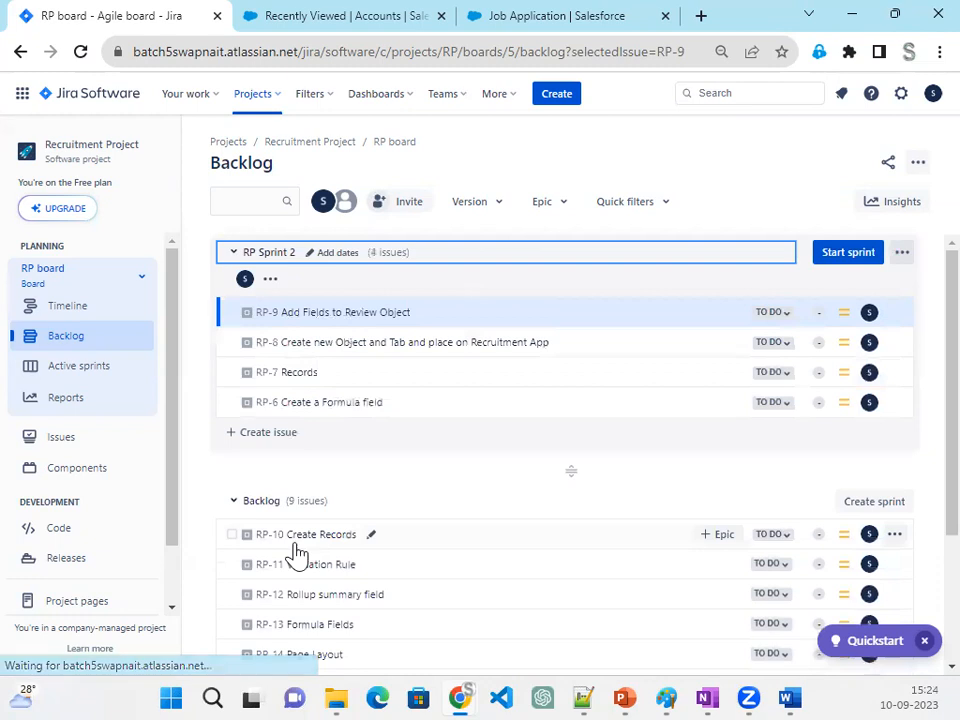
left_click_drag(298, 533, 296, 316)
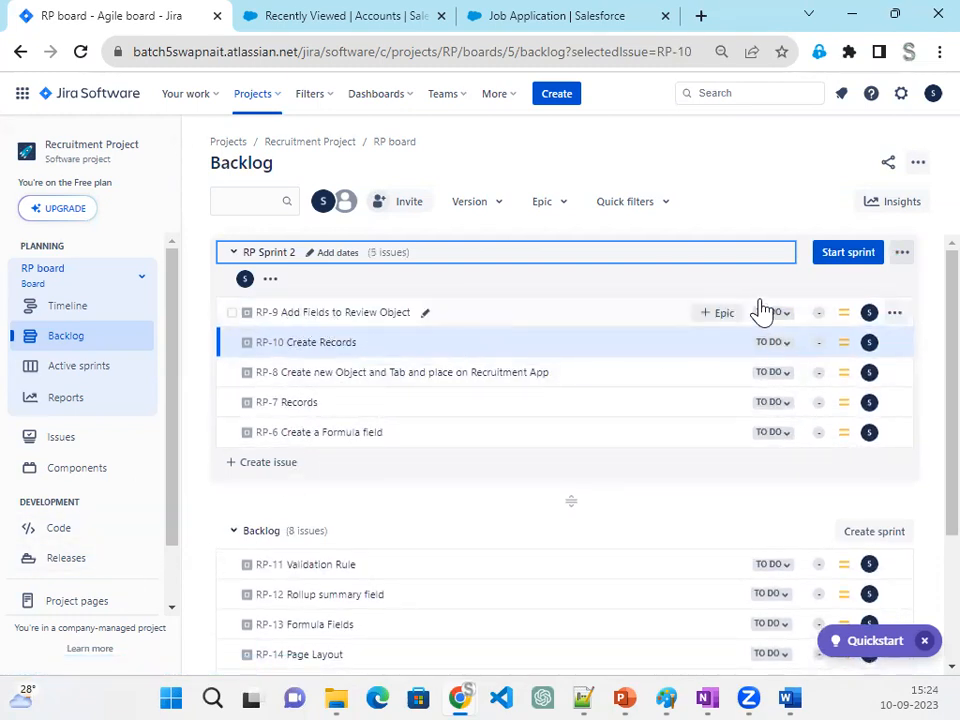
- Start RP Sprint 2 with a duration of 1 week and move RP-9 to In Progress on the sprint board
left_click(862, 259)
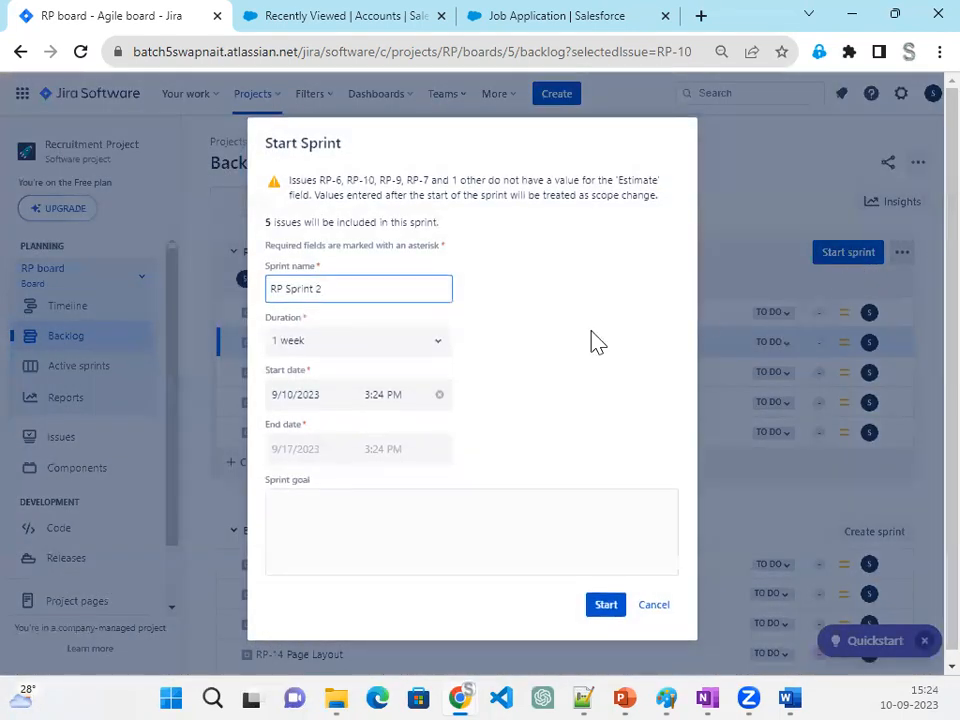
left_click(605, 605)
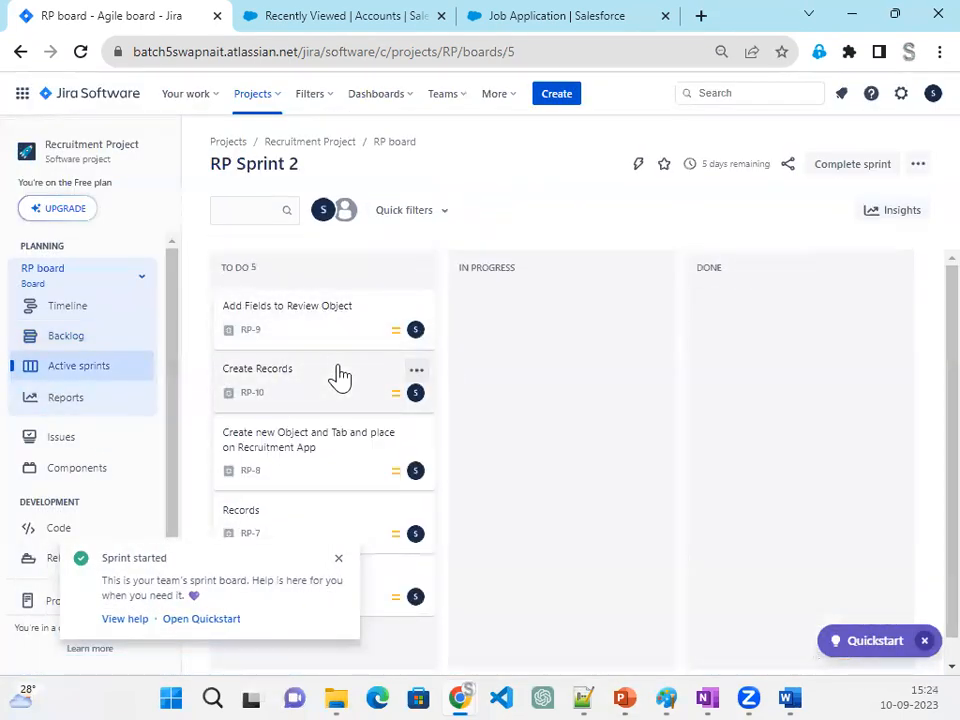
left_click_drag(333, 328, 521, 349)
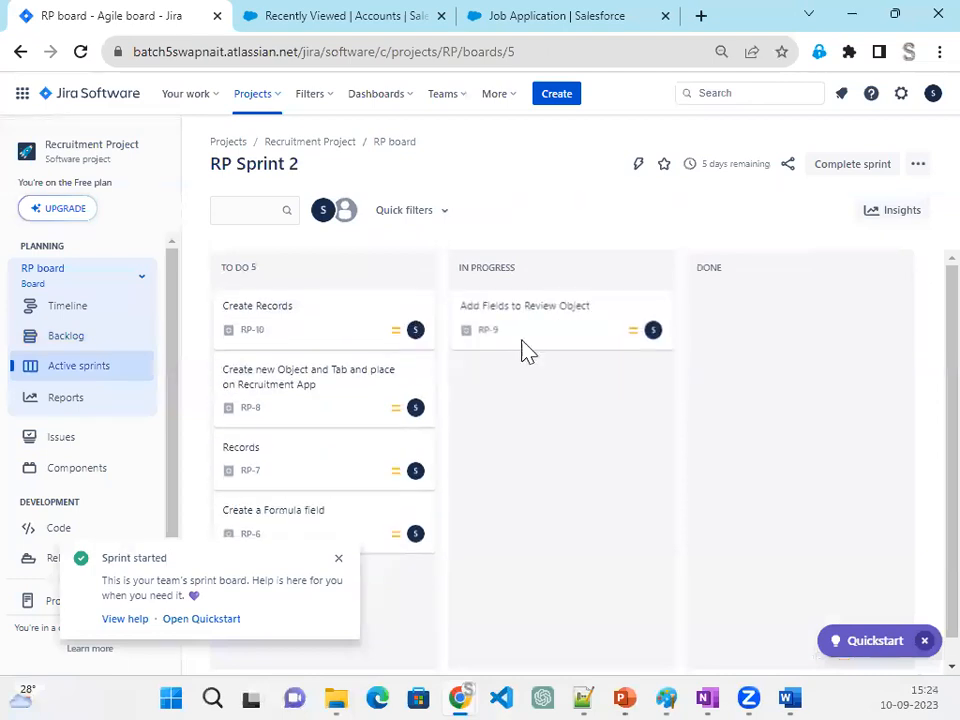
- Open RP-9, read its field requirements for the Review object, including the Job Application master-detail relationship, and close the issue
left_click(527, 326)
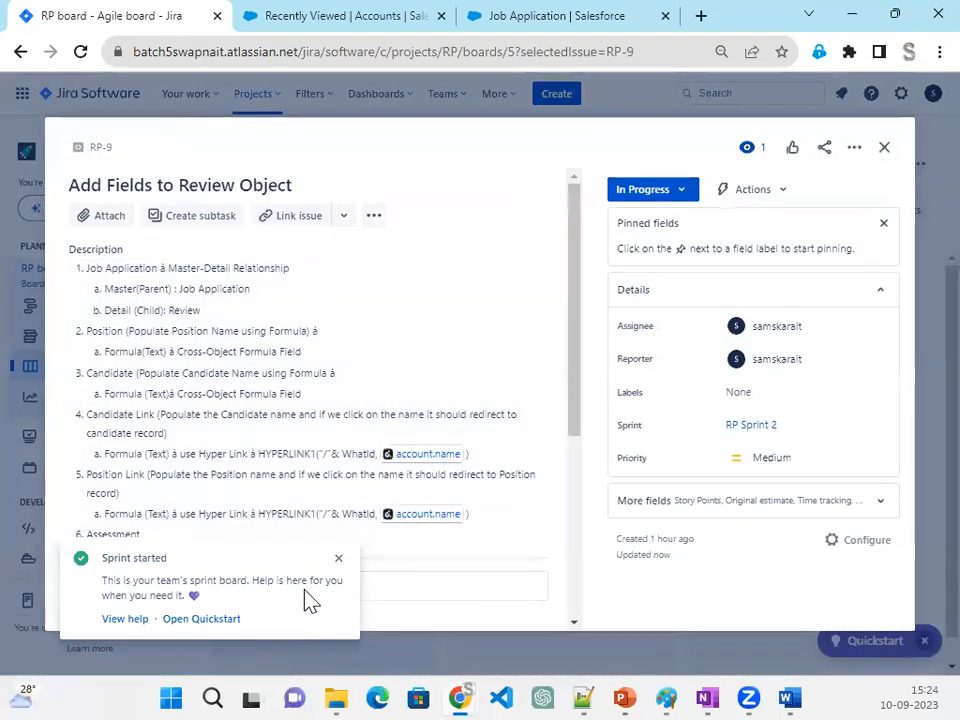
left_click(338, 558)
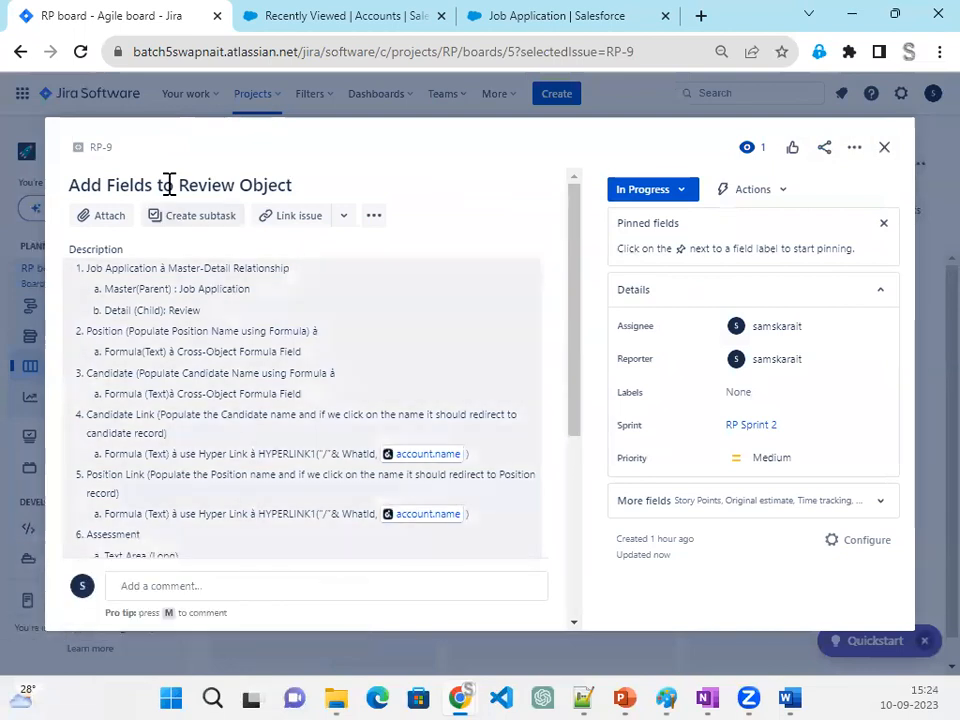
scroll(208, 440, "down", 2)
scroll(208, 440, "up", 2)
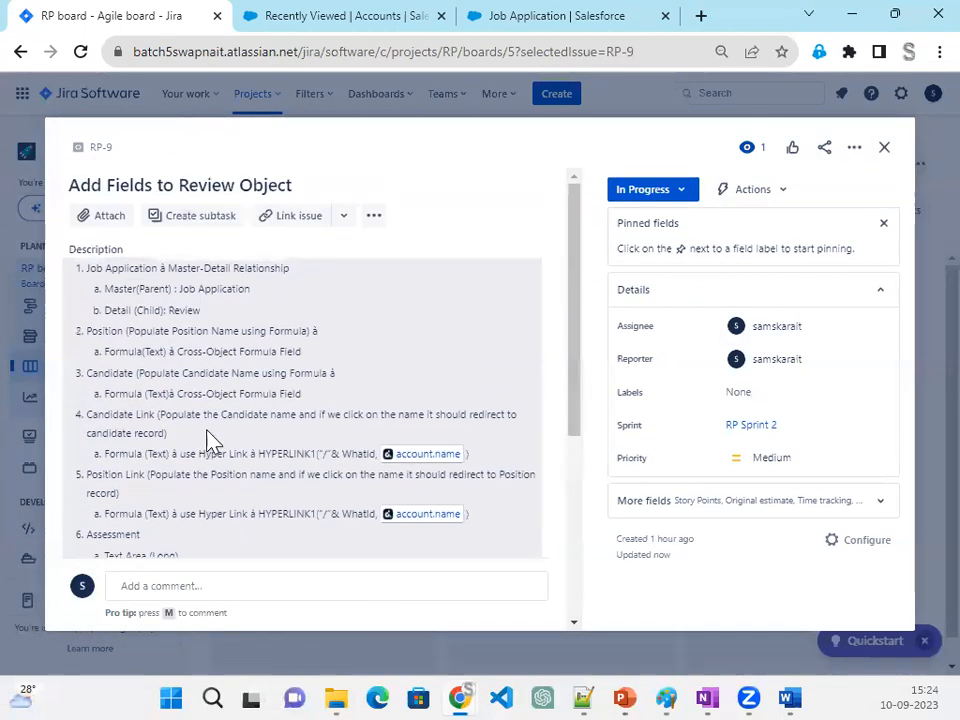
left_click_drag(88, 268, 293, 310)
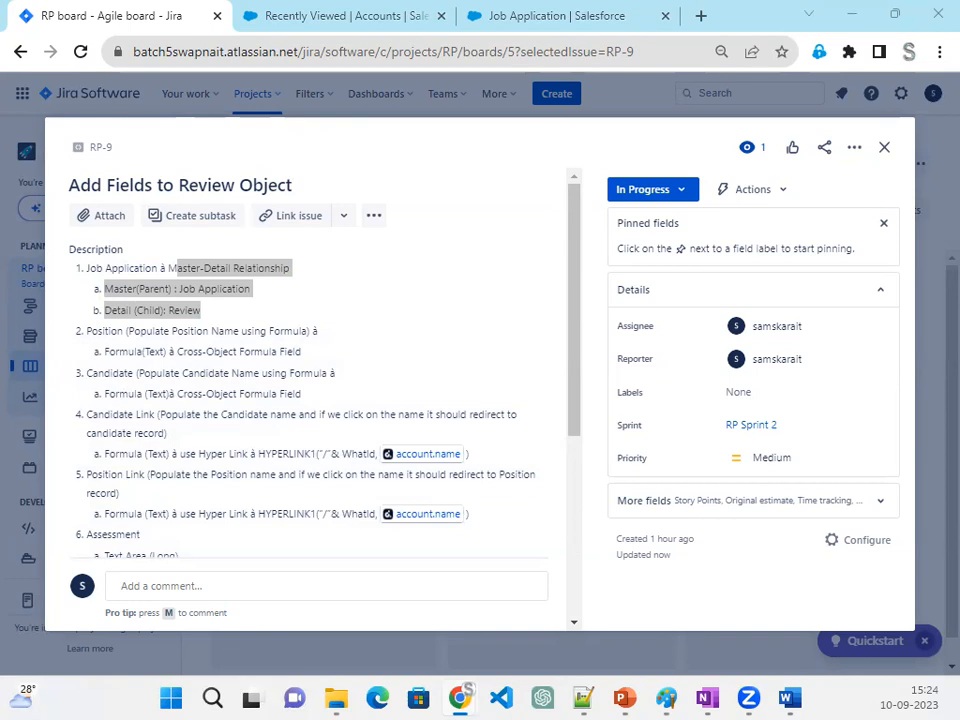
left_click(879, 150)
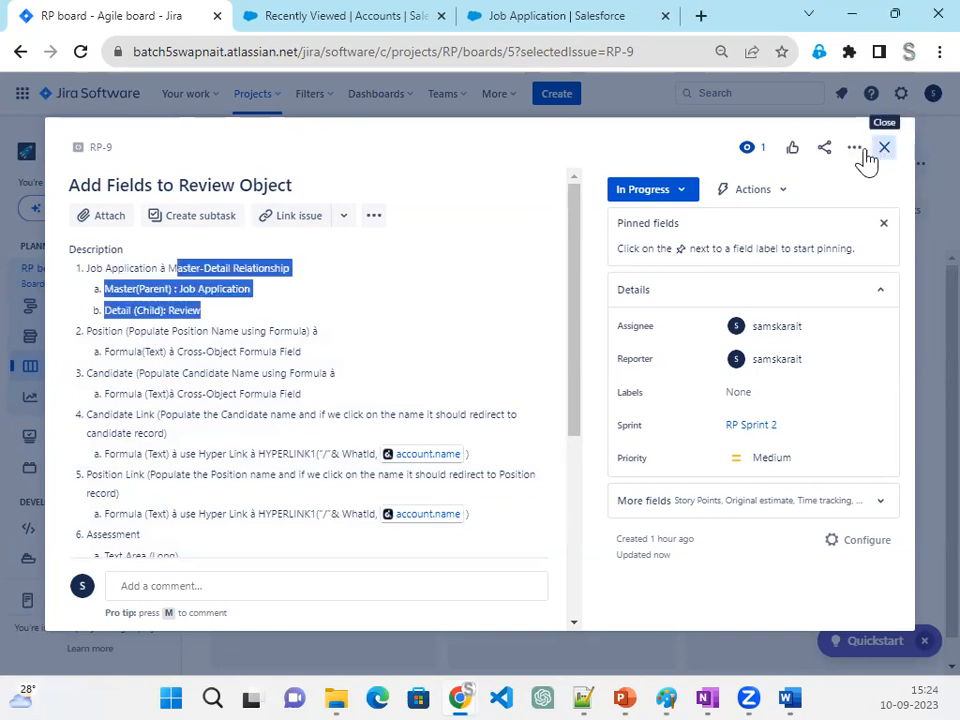
left_click(864, 155)
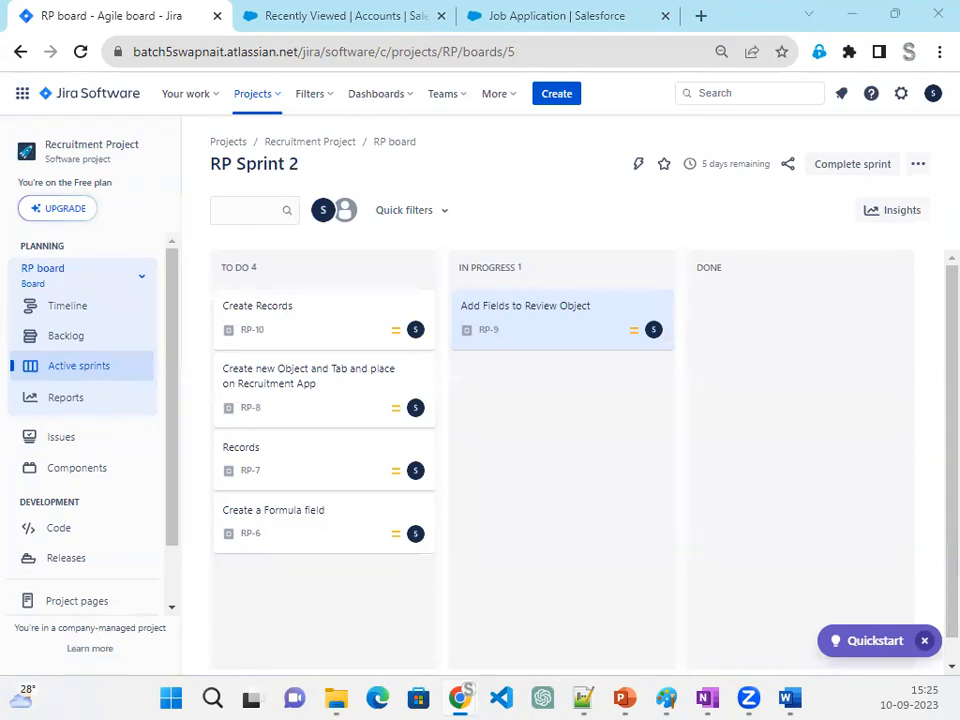
- Switch to the Salesforce Recruiter app, dismiss the pinned-lists tip and reload the page
left_click(577, 24)
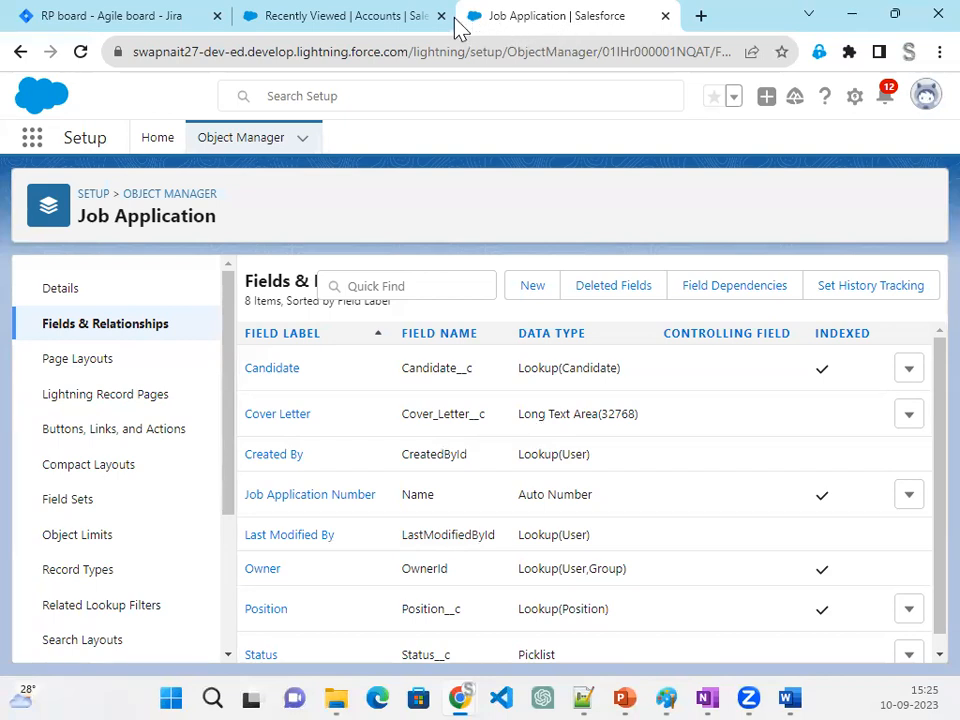
left_click(390, 18)
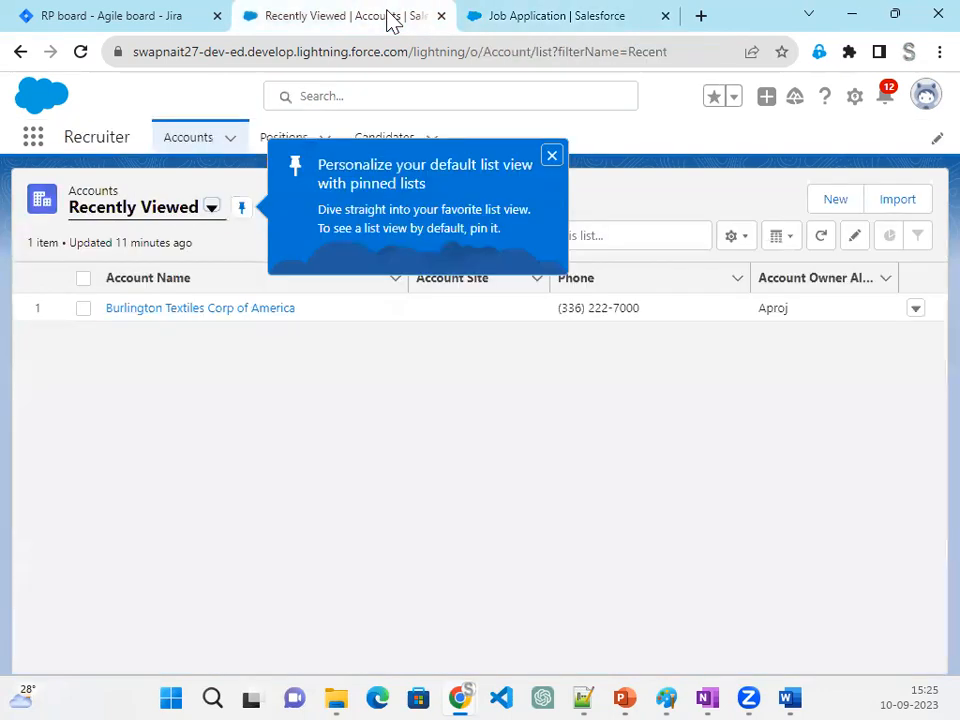
left_click(552, 156)
left_click(81, 52)
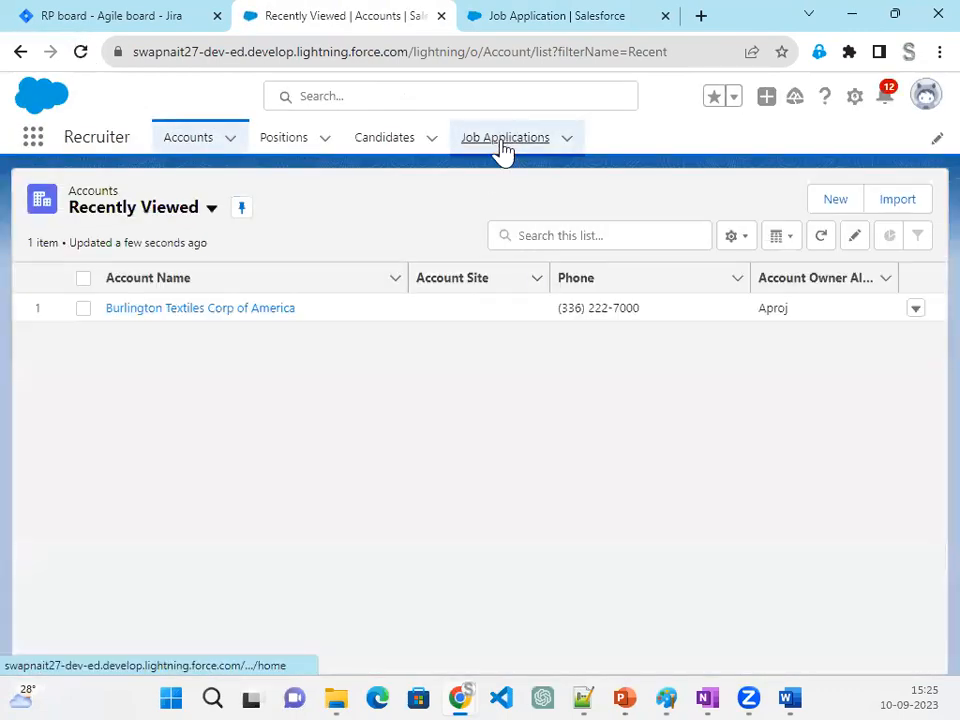
- Check the Job Applications list and show the All list view of Candidates
left_click(503, 148)
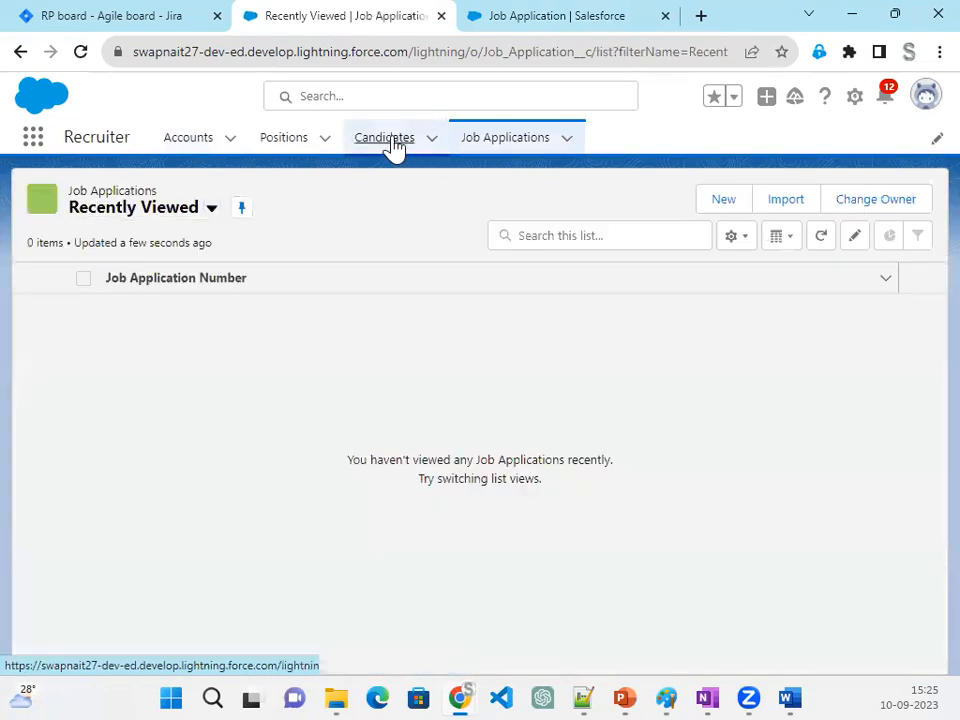
left_click(394, 147)
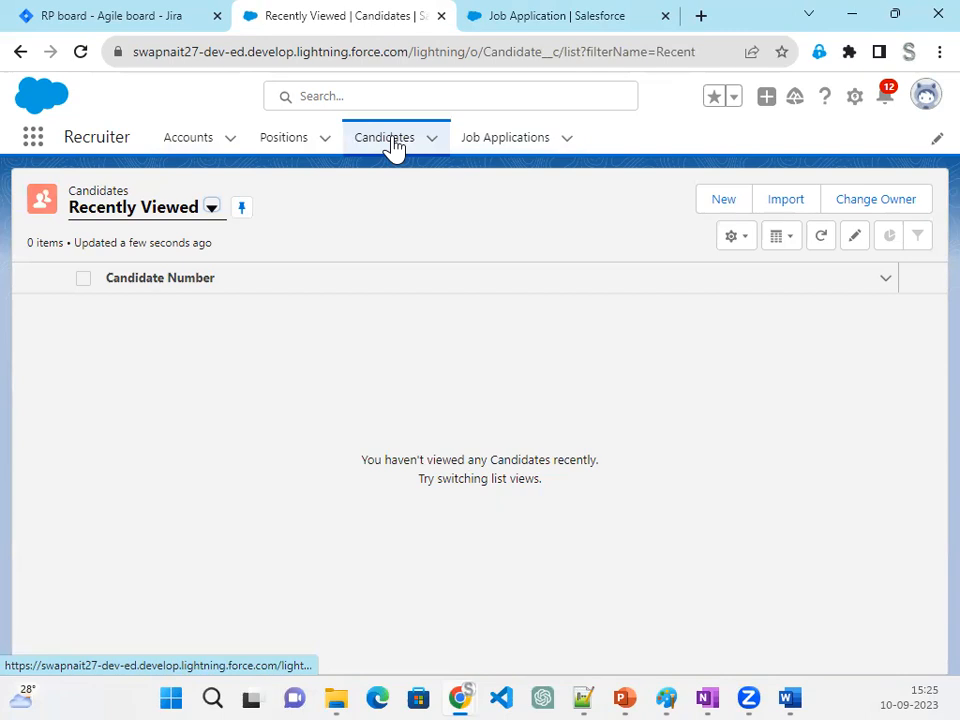
left_click(212, 208)
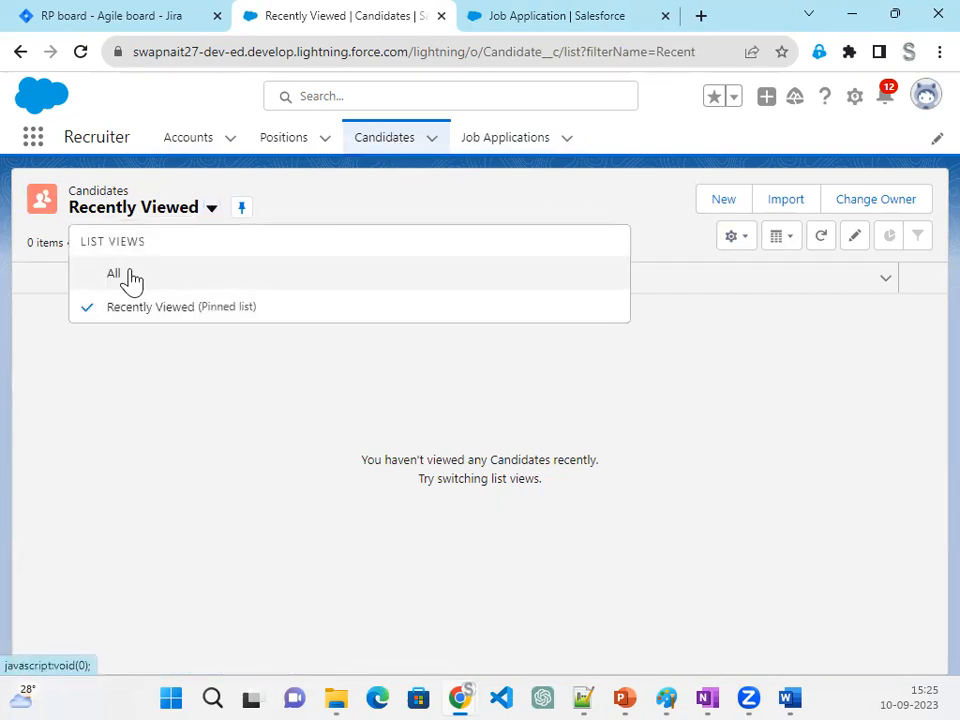
left_click(116, 275)
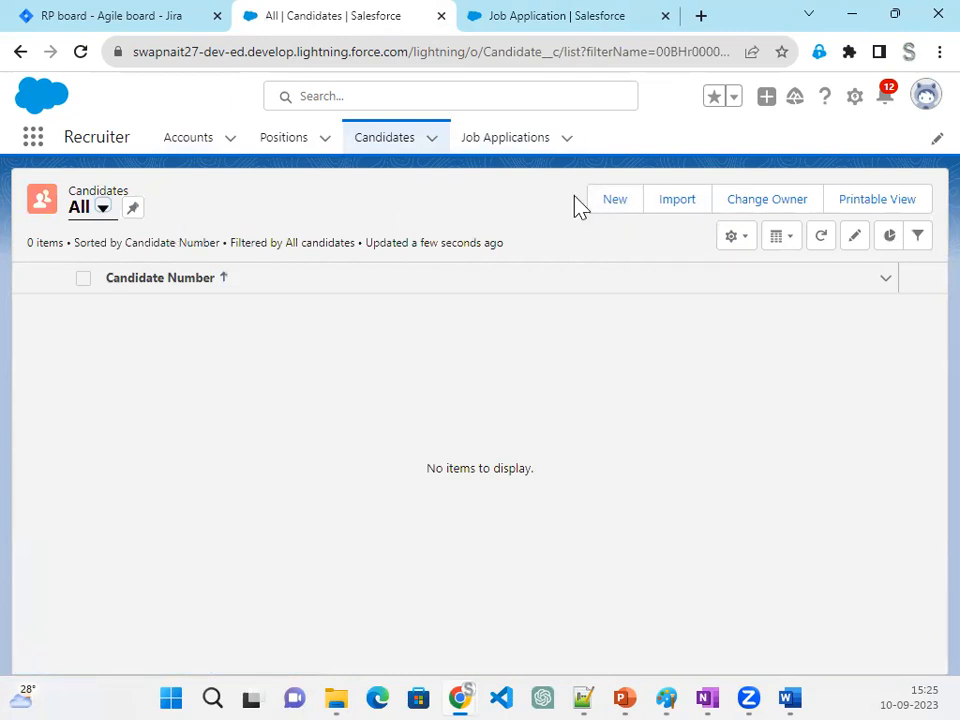
- Create a new Candidate record and enter the candidate's last name and first name
left_click(600, 212)
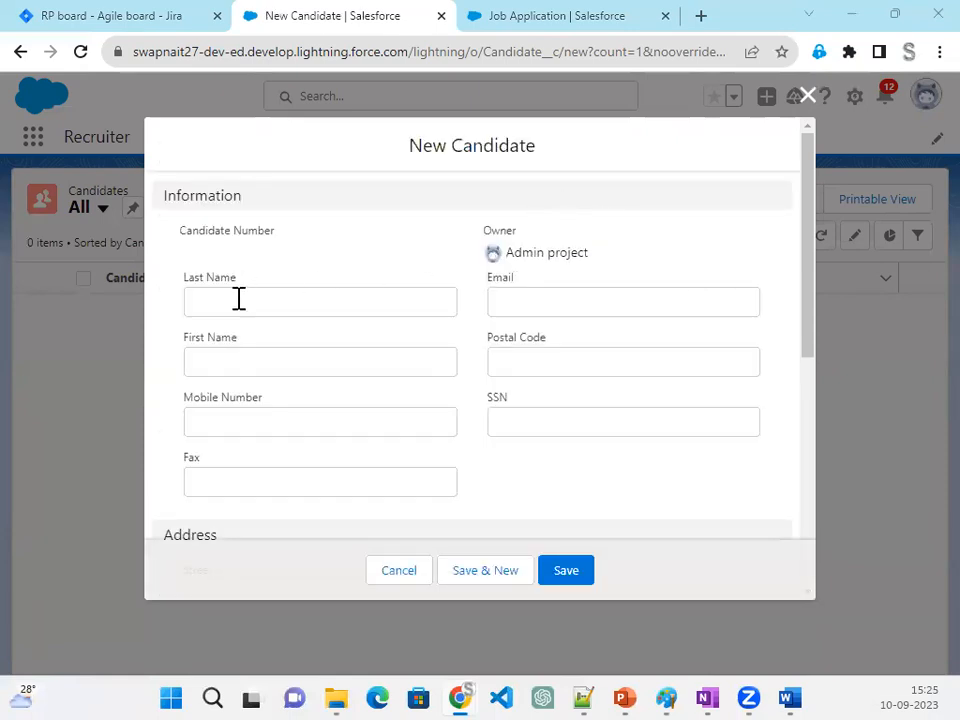
left_click(239, 299)
type("Salesforce")
key("Tab")
key("Tab")
type("Ara")
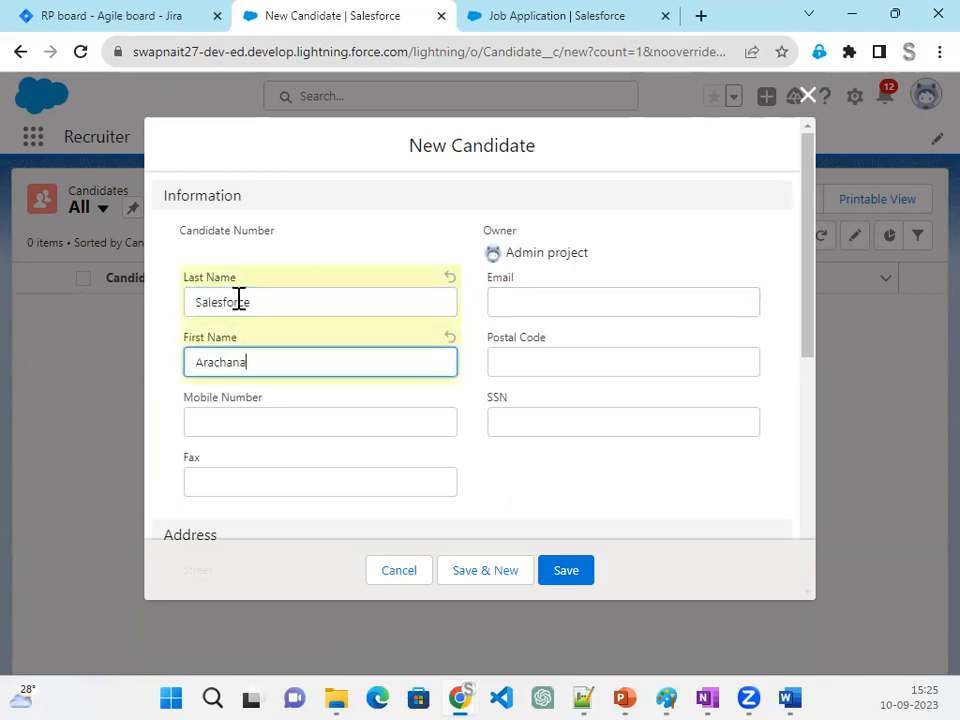
- Fill in the new candidate's email address and postal code
left_click(570, 305)
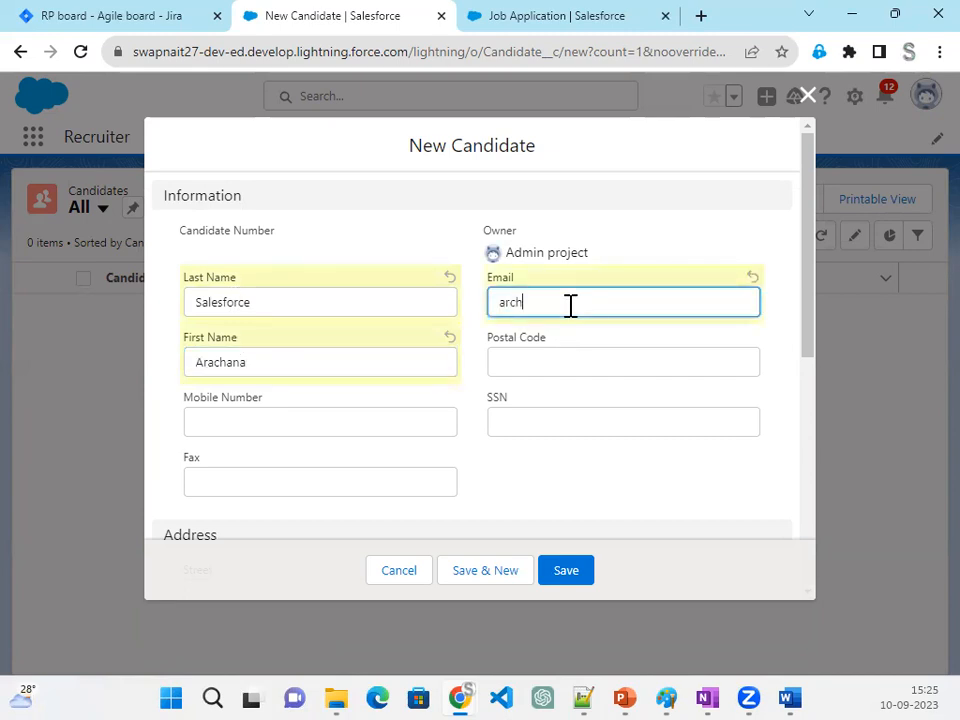
key("Tab")
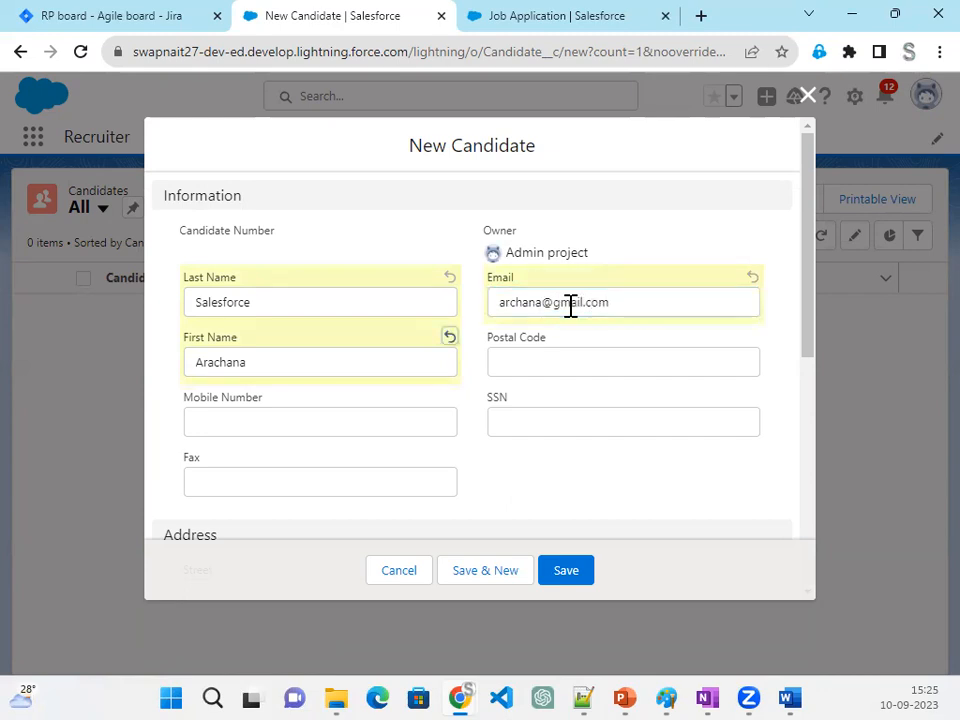
left_click(533, 362)
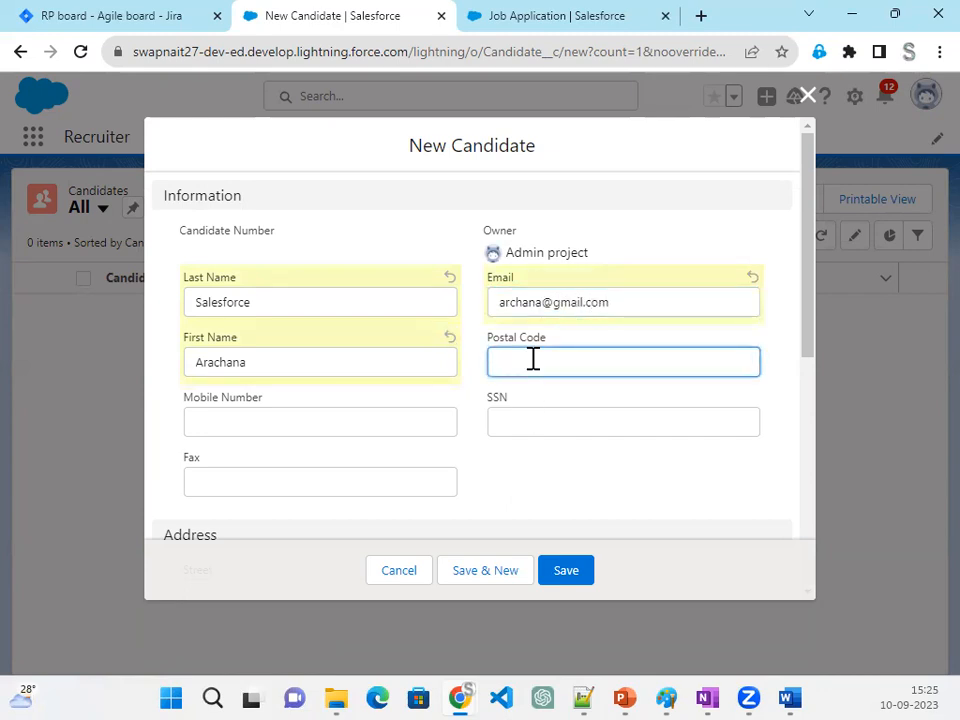
type("70008")
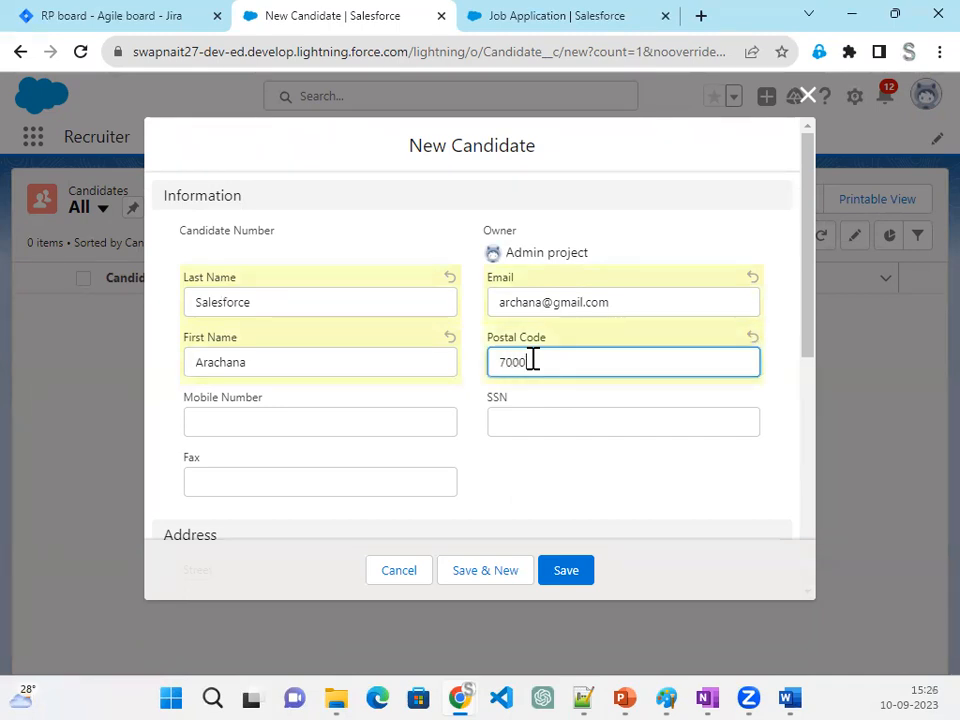
- Enter the new candidate's SSN
left_click(519, 424)
type("767878jh")
key("BackSpace")
key("BackSpace")
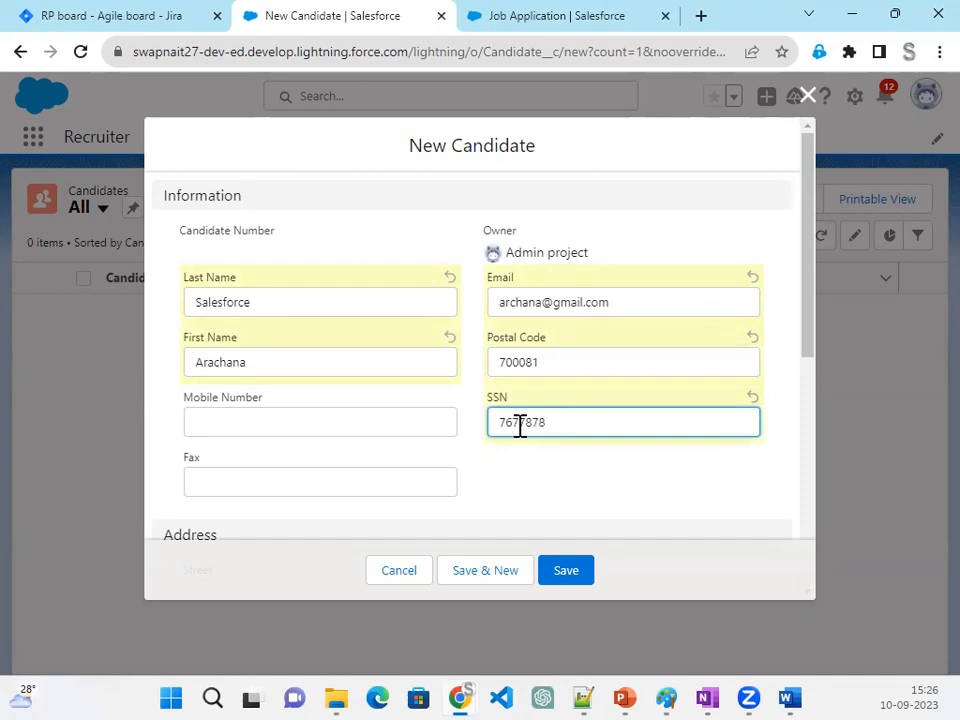
- Fill in the new candidate's mobile number and fax number
left_click(362, 420)
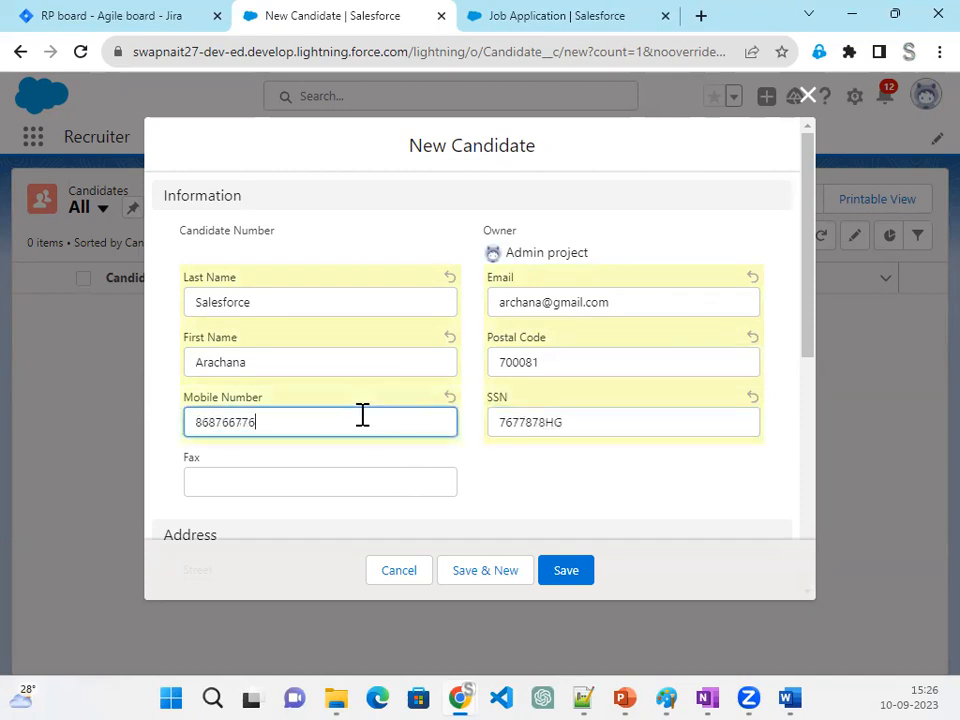
left_click(329, 481)
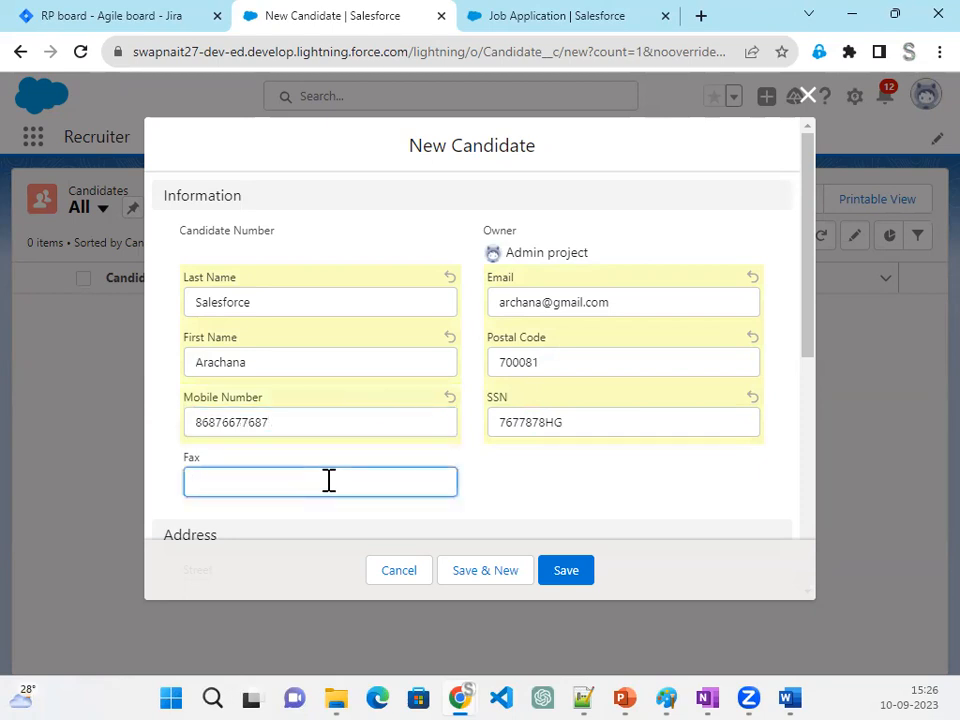
scroll(270, 452, "down", 3)
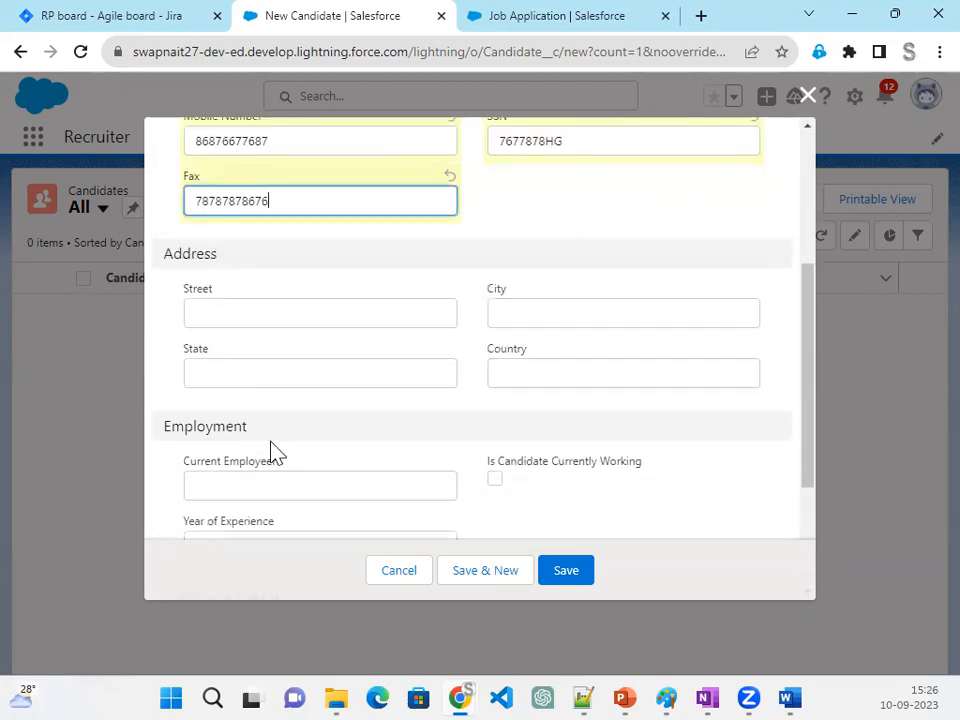
- Fill in the new candidate's street and set the state, city and country to US
left_click(250, 304)
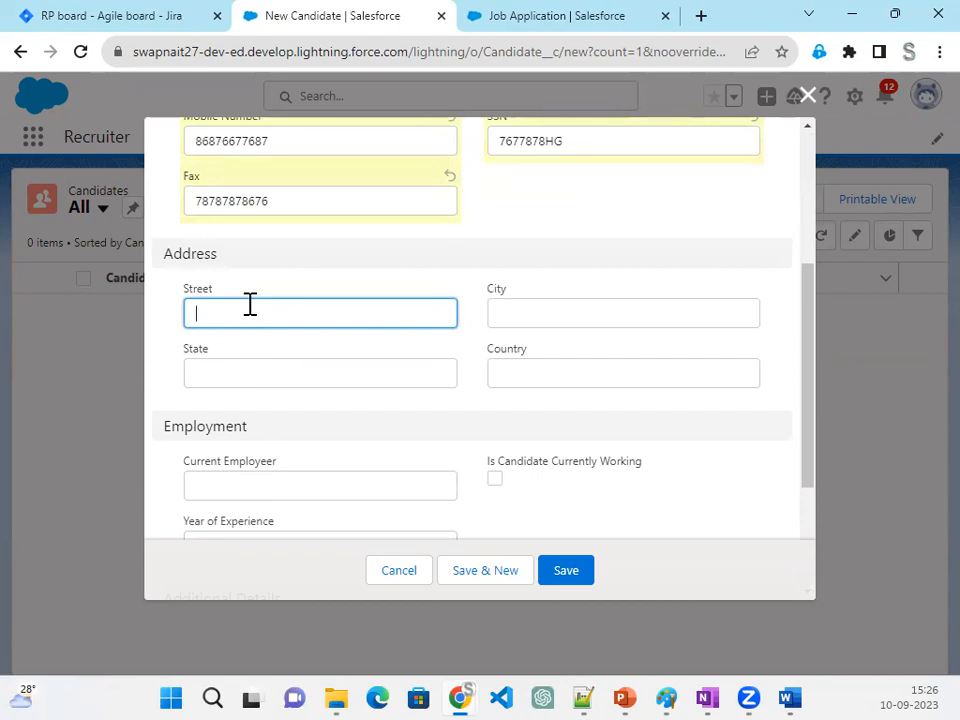
type("Sanfransicso")
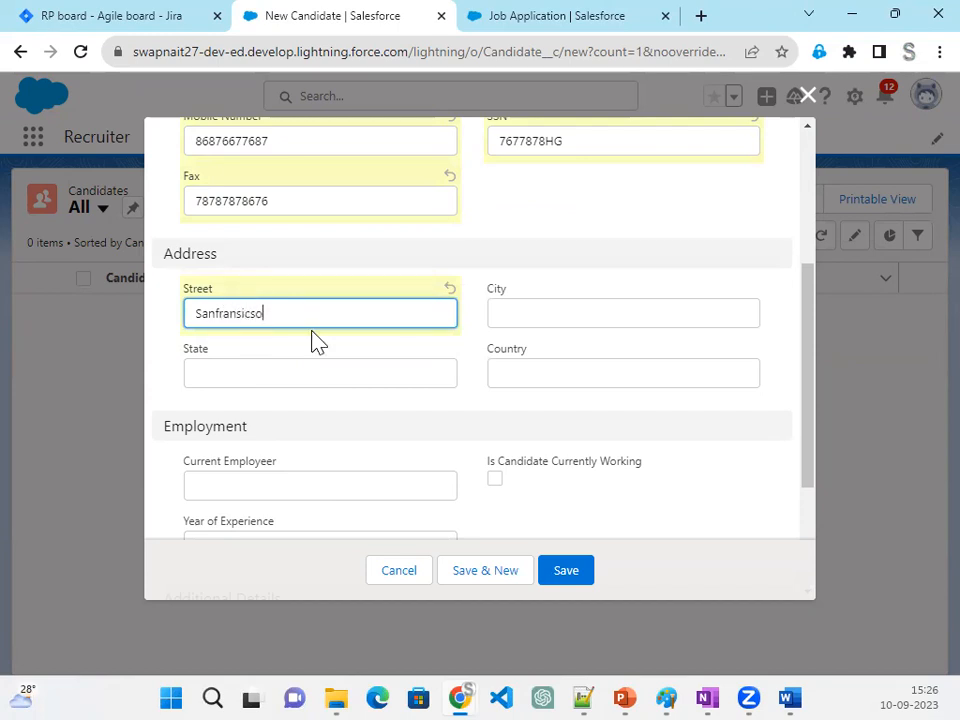
right_click(235, 313)
left_click(178, 364)
left_click(262, 314)
left_click(287, 378)
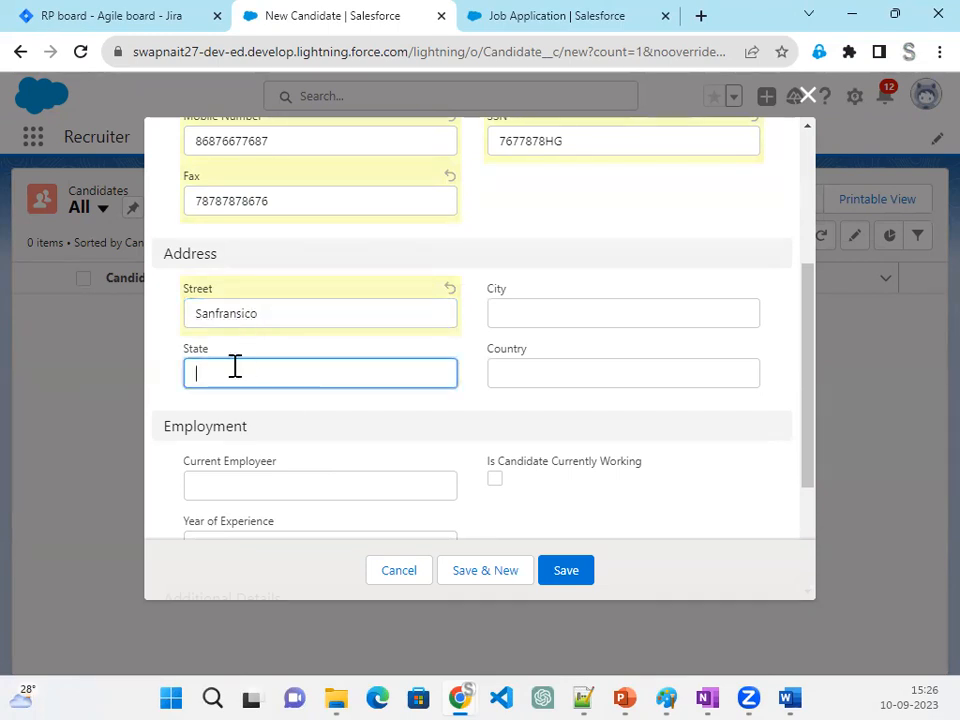
type("US")
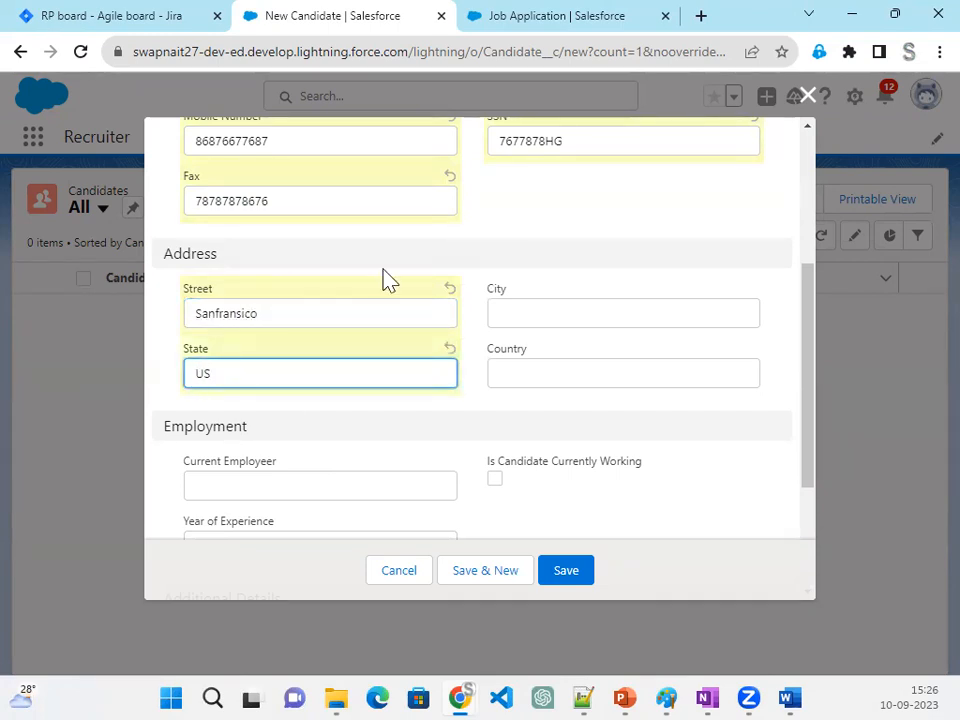
left_click(515, 317)
type("US")
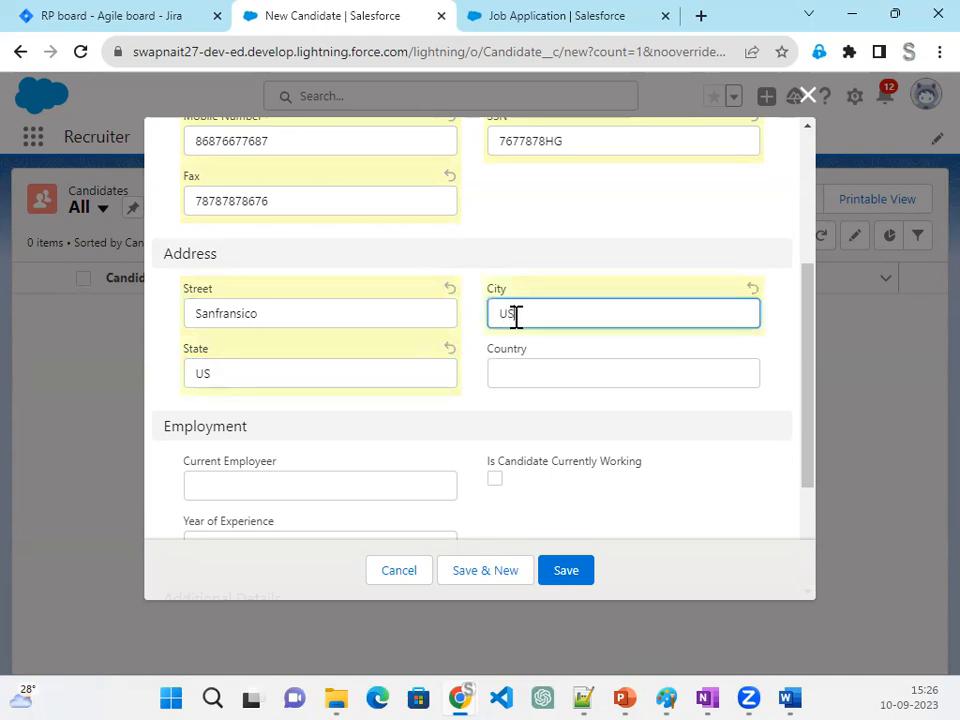
left_click(548, 362)
type("US")
- Enter Yes as the current employer, set the years of experience to 5, and mark the candidate as currently working
scroll(300, 350, "down", 1)
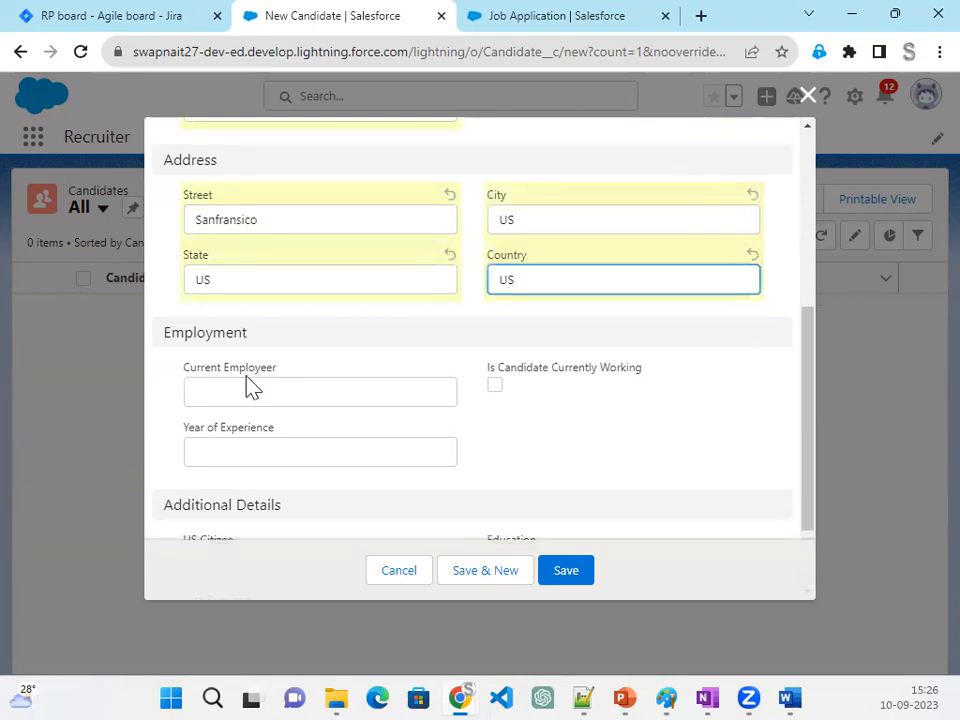
left_click(237, 391)
type("Yes")
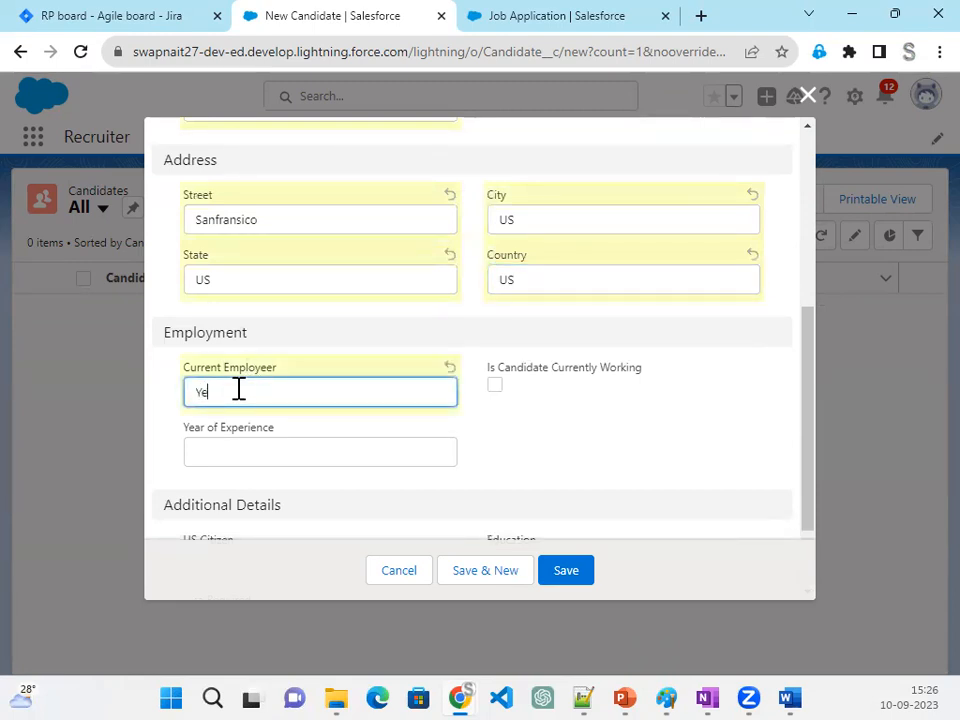
left_click(259, 443)
type("5")
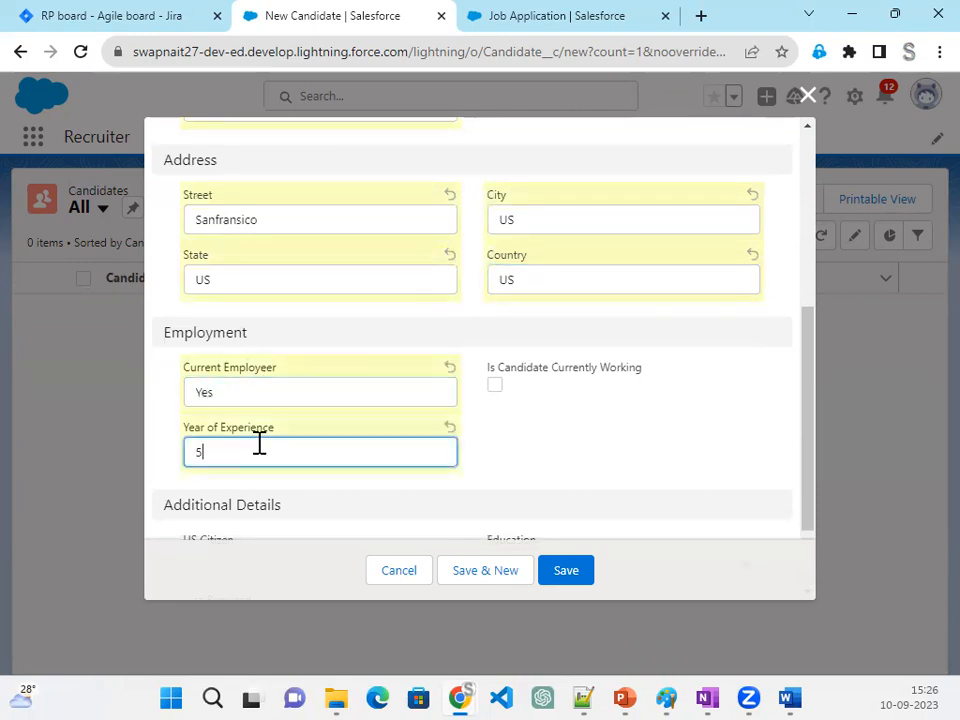
left_click(495, 385)
- Mark the candidate as US Citizen and Visa Required, set Education to B.Tech, and save the record
scroll(527, 457, "down", 1)
left_click(191, 444)
left_click(191, 503)
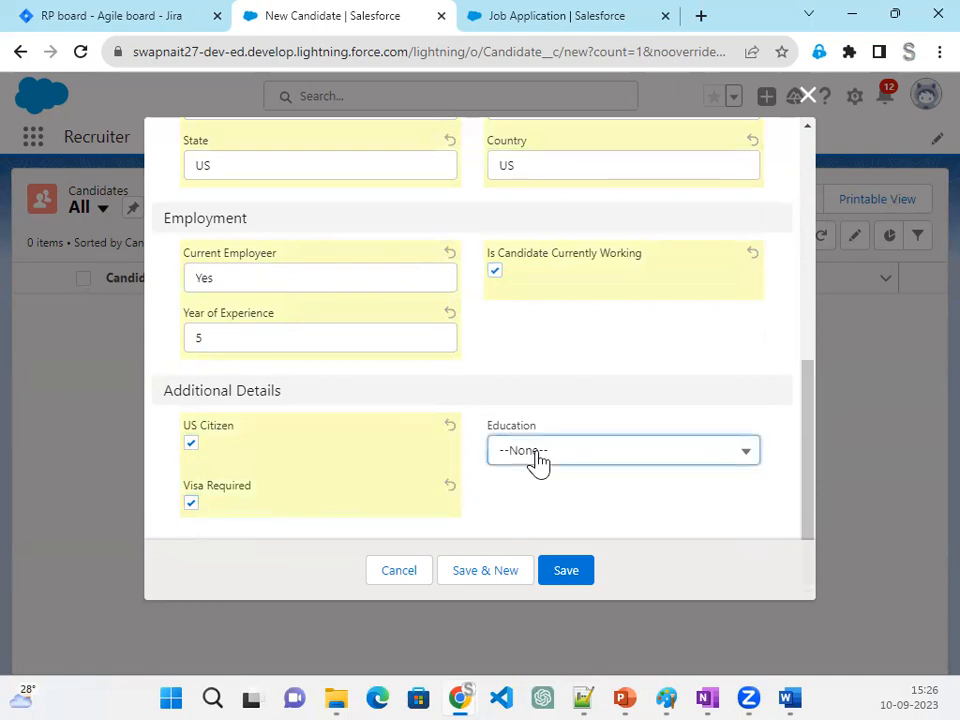
left_click(536, 456)
left_click(560, 285)
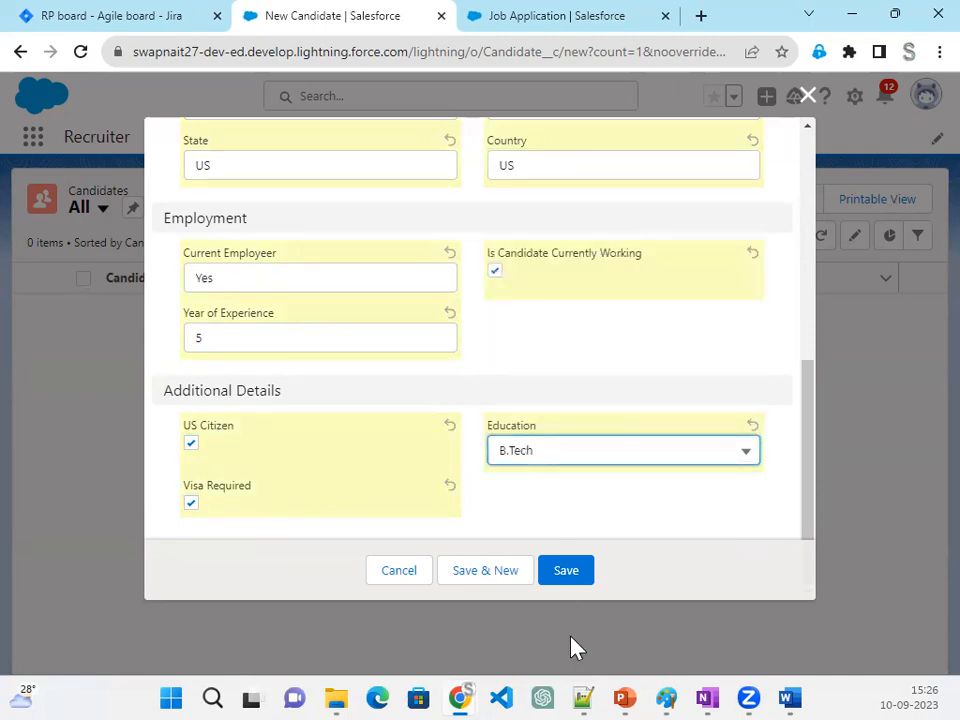
left_click(570, 575)
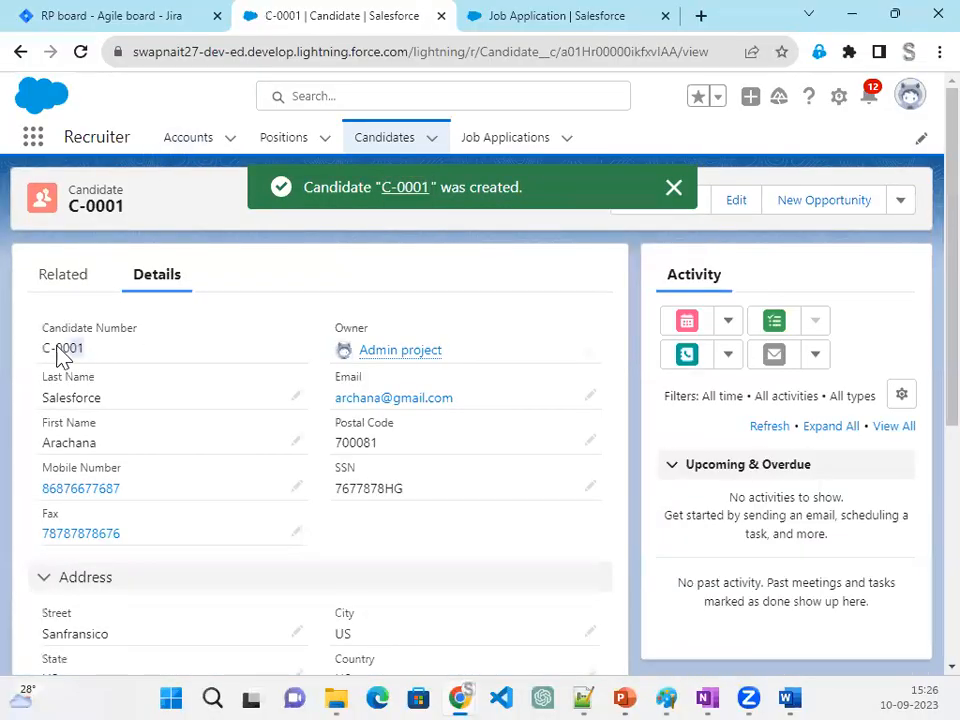
left_click_drag(58, 352, 40, 345)
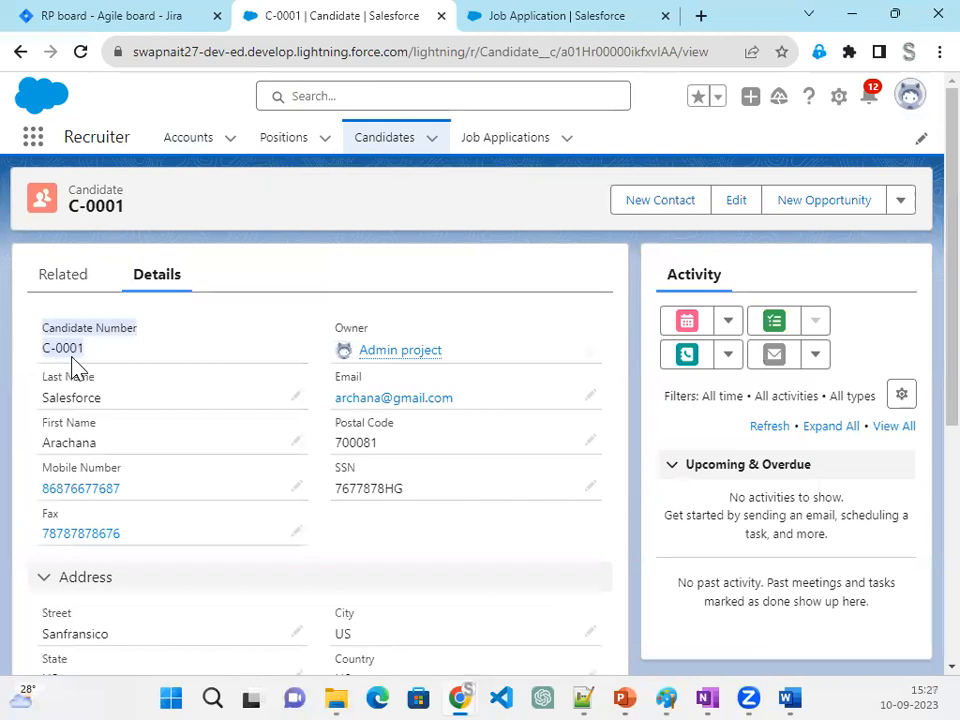
left_click(378, 275)
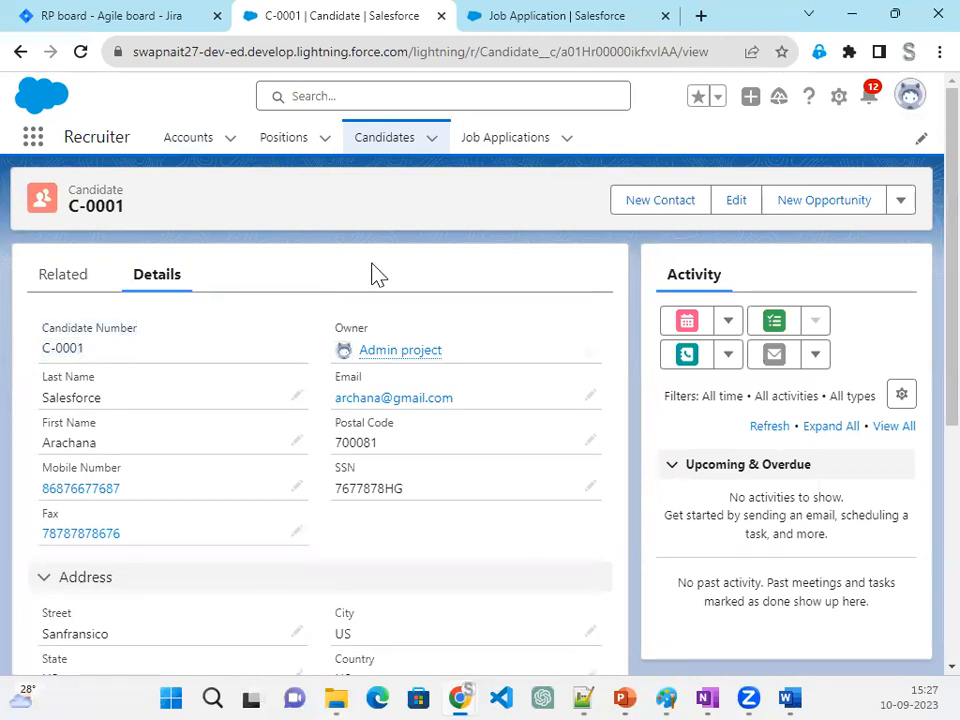
- Clone the saved candidate with a different first name and a matching email address, and save the copy
left_click(900, 201)
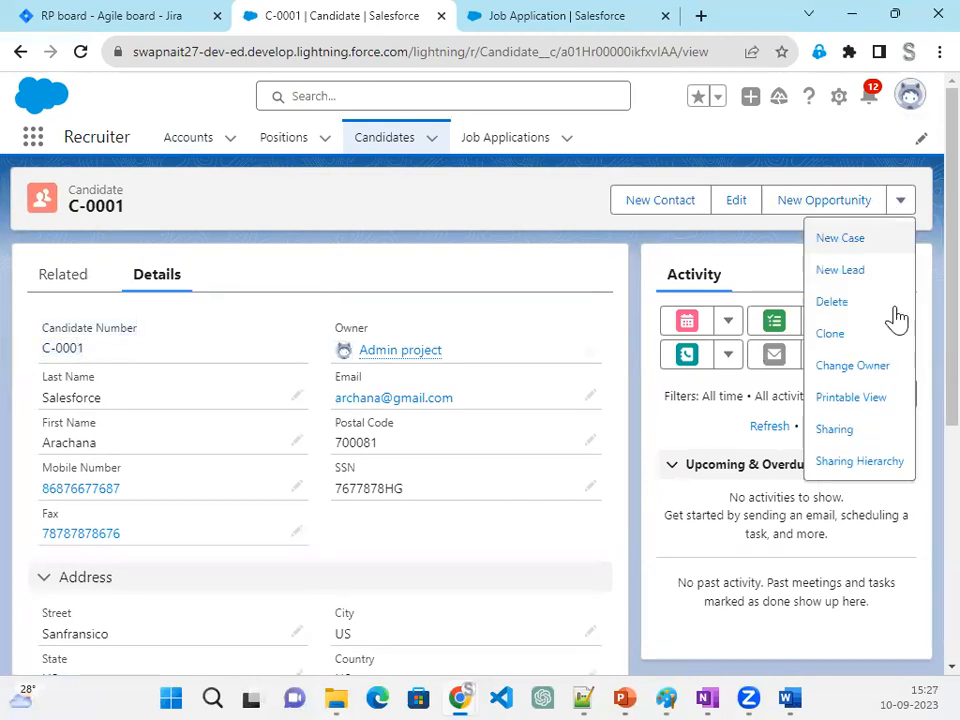
left_click(844, 336)
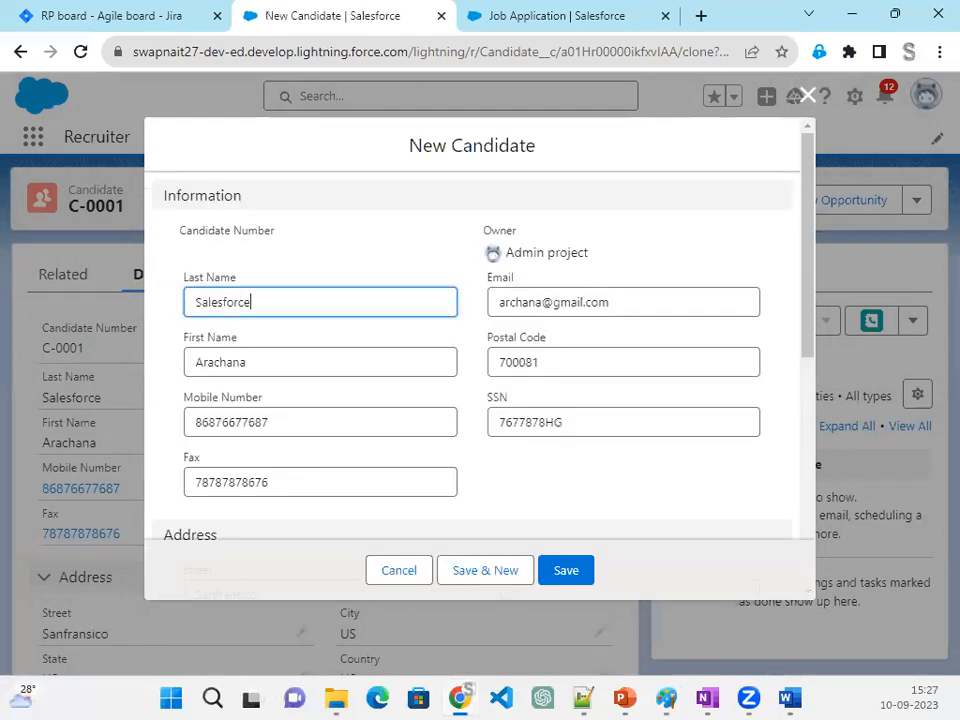
double_click(227, 372)
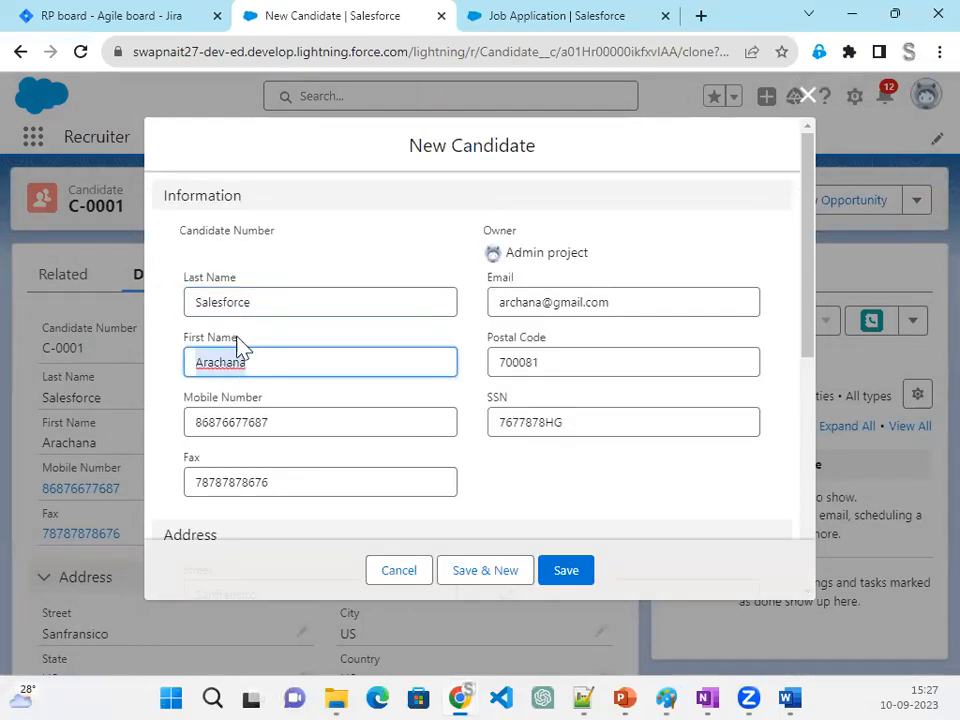
type("Daljit")
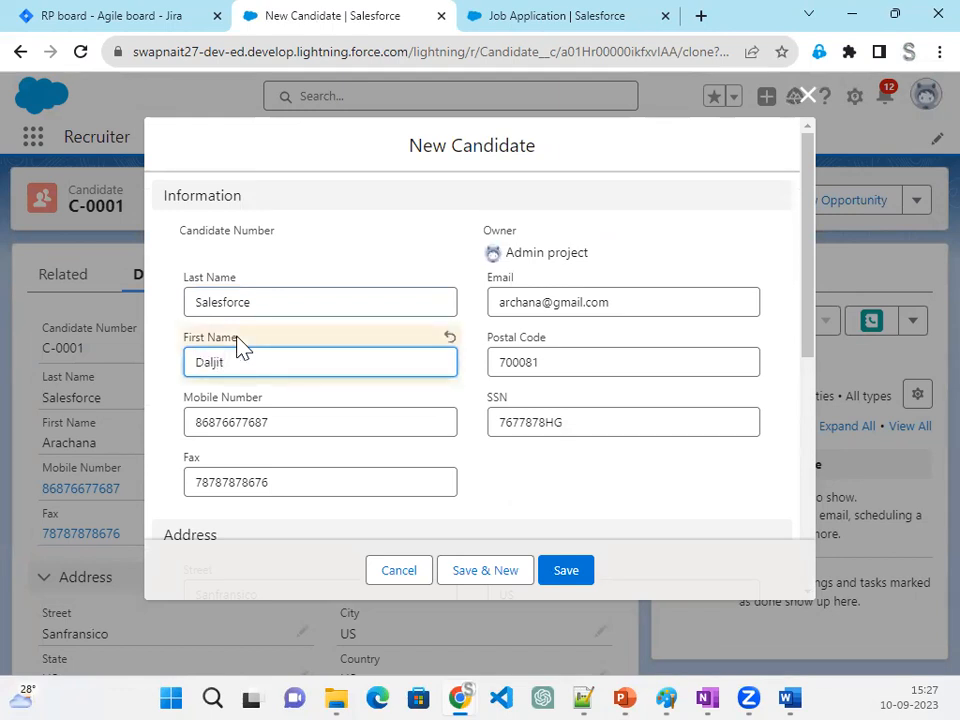
double_click(211, 364)
key("ctrl+c")
double_click(520, 304)
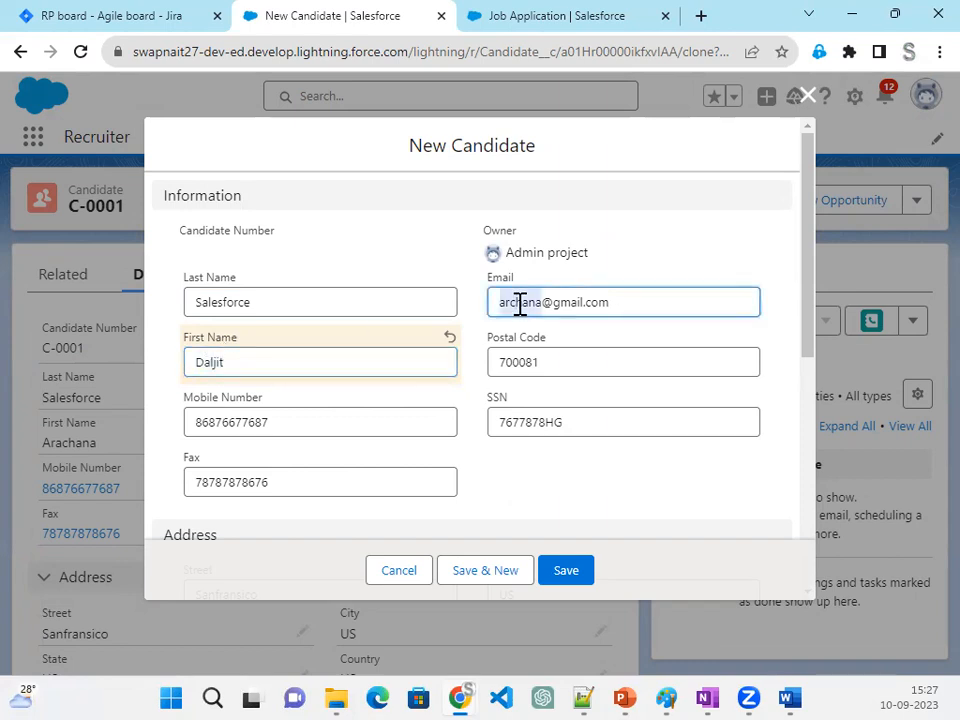
key("ctrl+v")
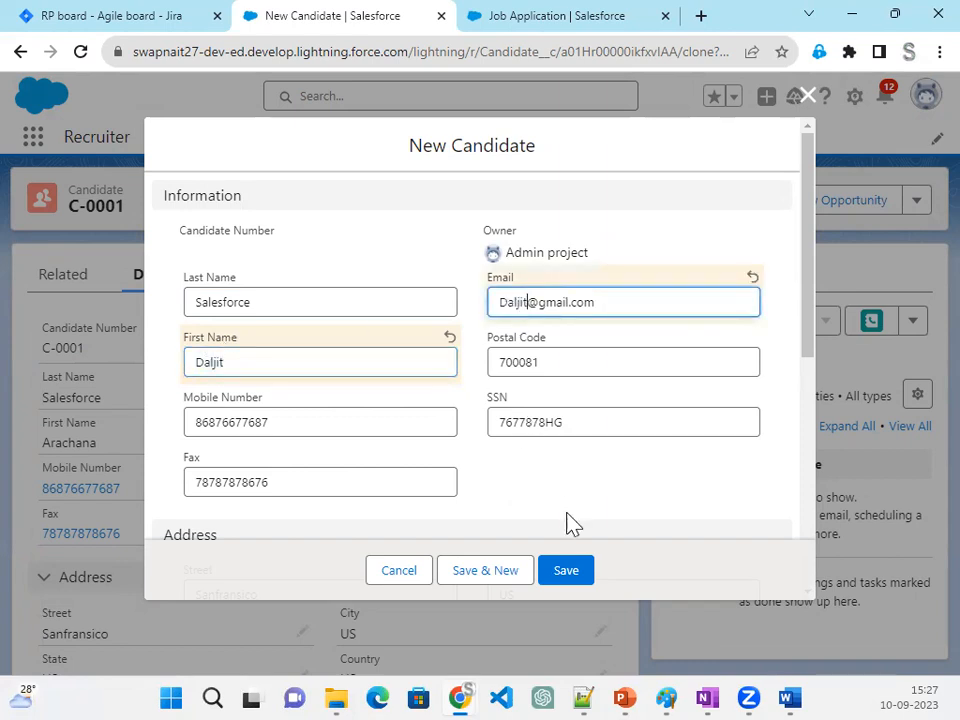
left_click(577, 582)
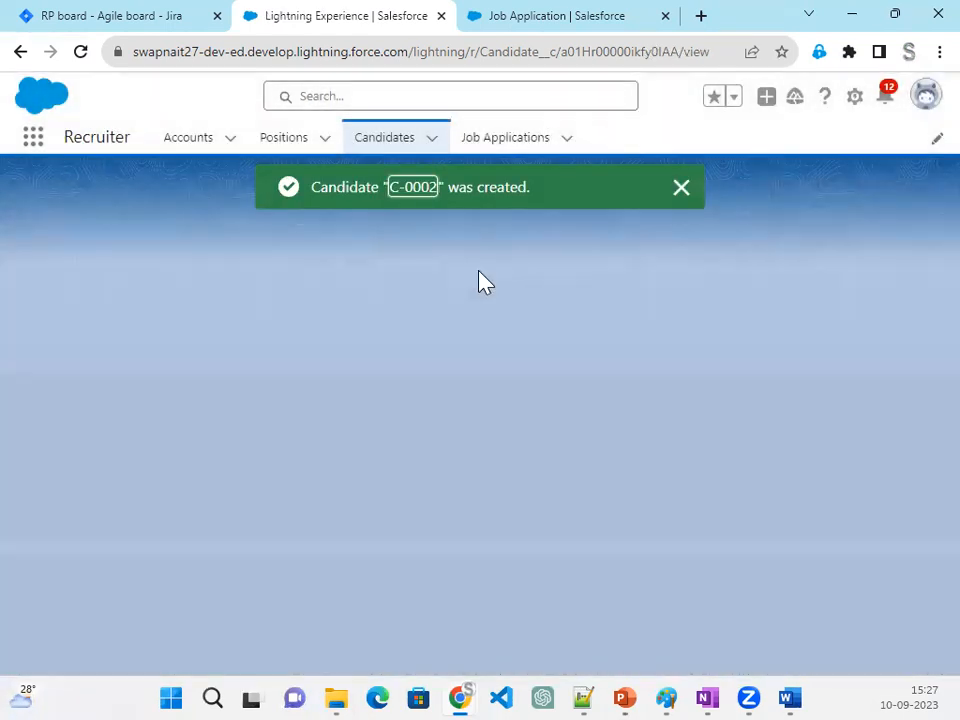
- Open the cloned candidate's record and collapse its Address, Employment and Additional Details sections
left_click(510, 142)
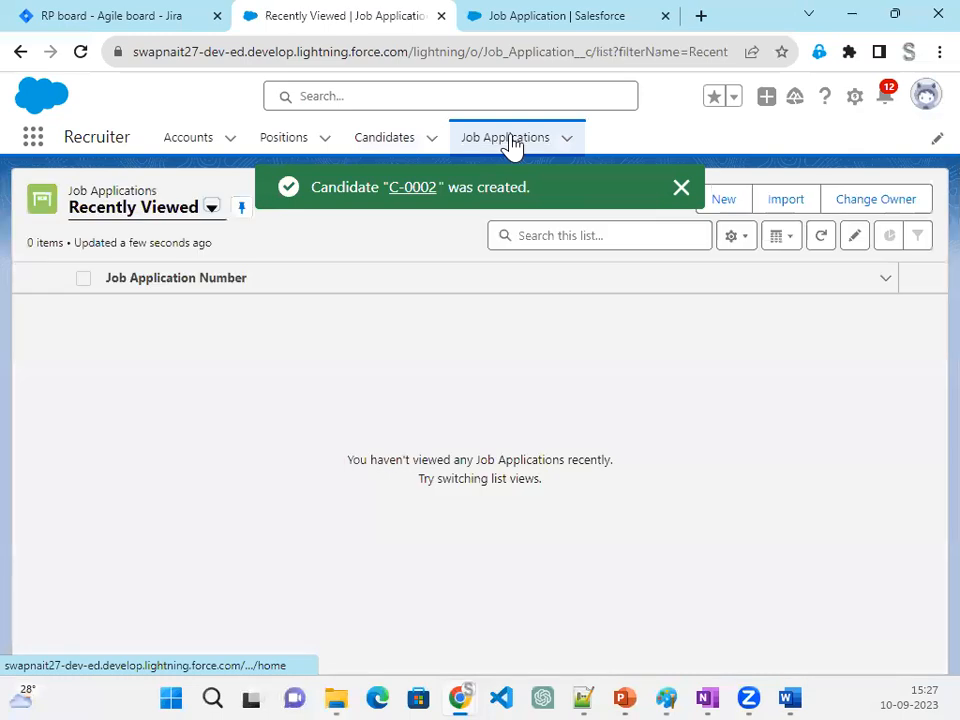
left_click(388, 148)
left_click(120, 309)
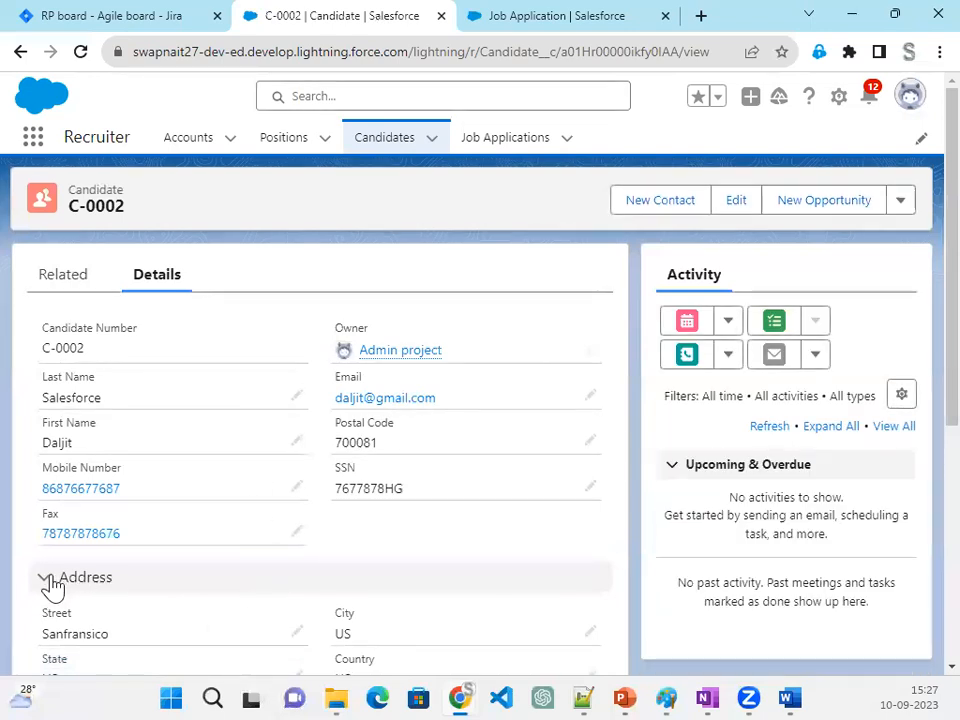
left_click(50, 580)
scroll(50, 583, "down", 2)
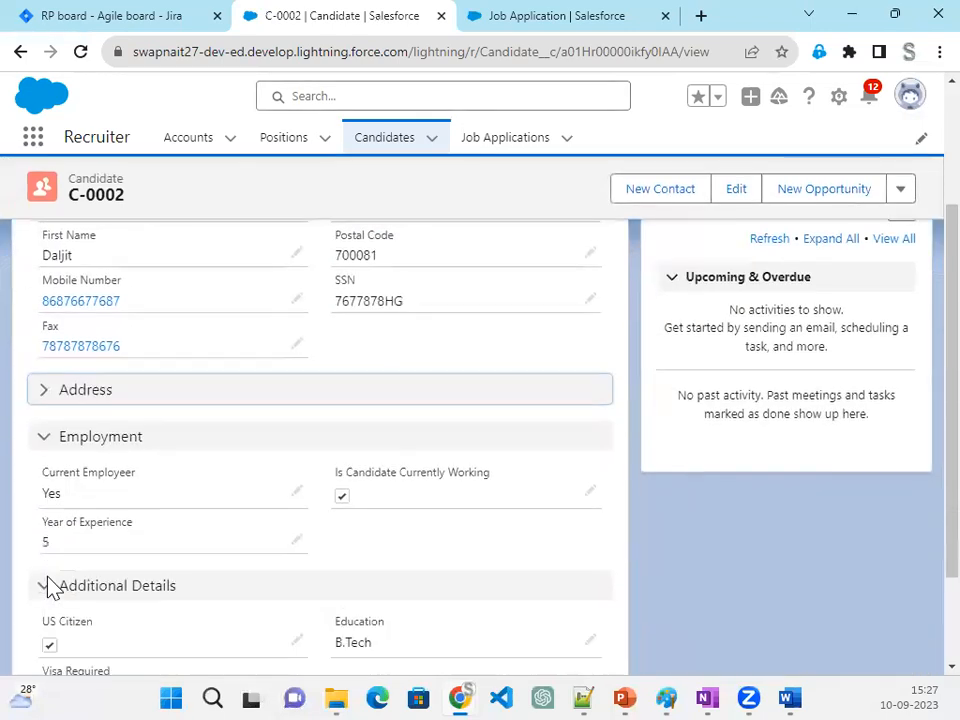
left_click(50, 440)
left_click(38, 486)
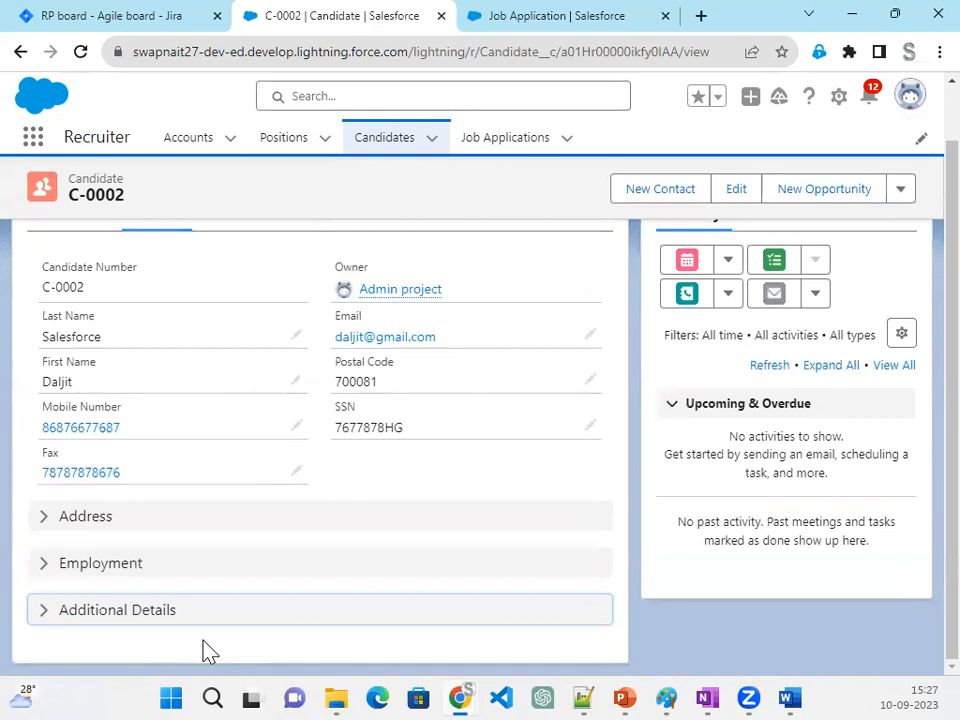
scroll(177, 527, "up", 1)
scroll(197, 575, "down", 1)
- Switch the Job Applications list to the All view and start a new Job Application record
left_click(561, 17)
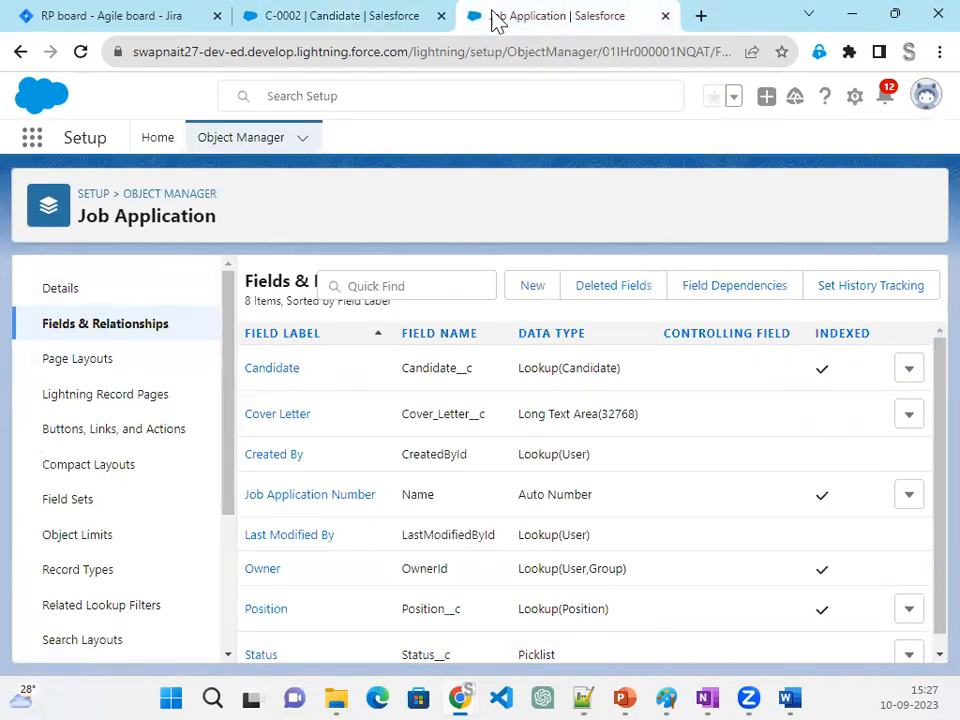
left_click(343, 18)
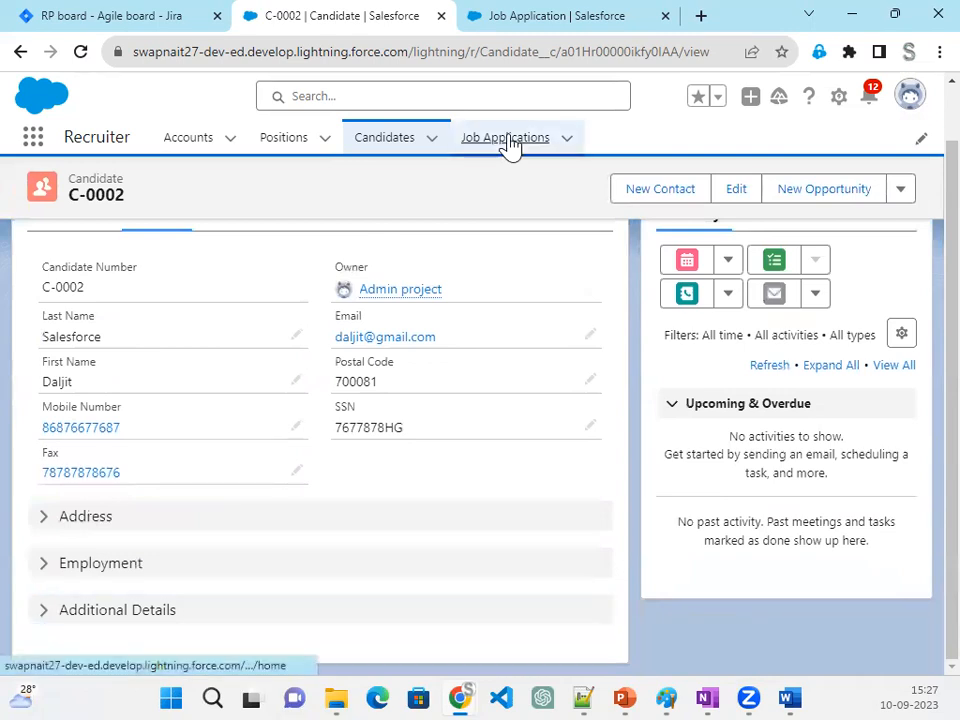
left_click(508, 139)
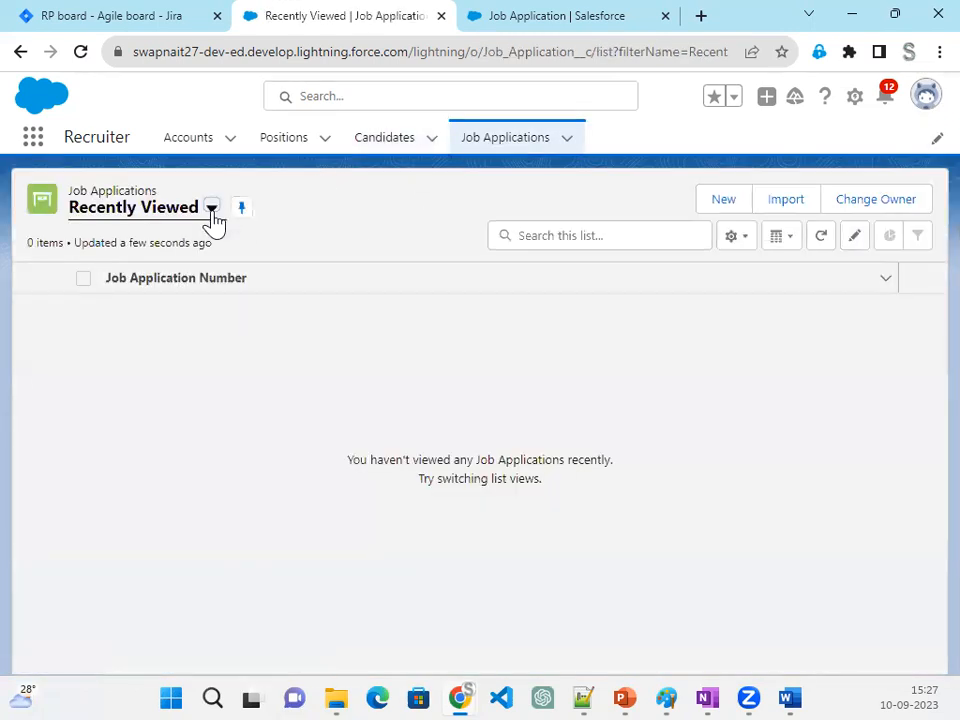
left_click(213, 212)
left_click(182, 278)
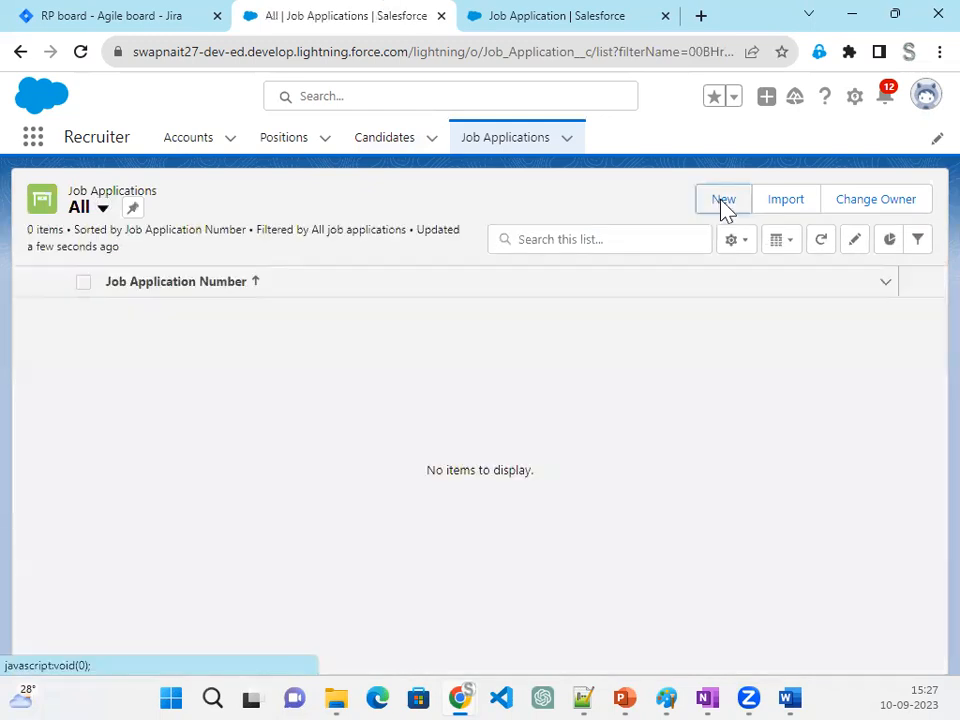
left_click(724, 204)
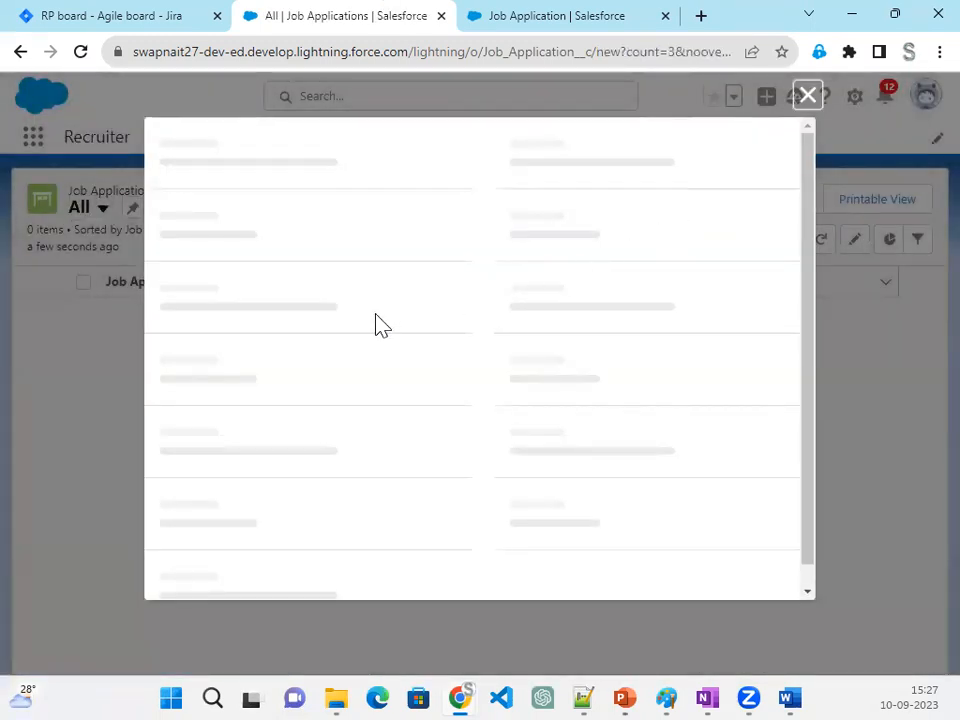
- Link the new job application to the cloned candidate and the APEX position
left_click(338, 302)
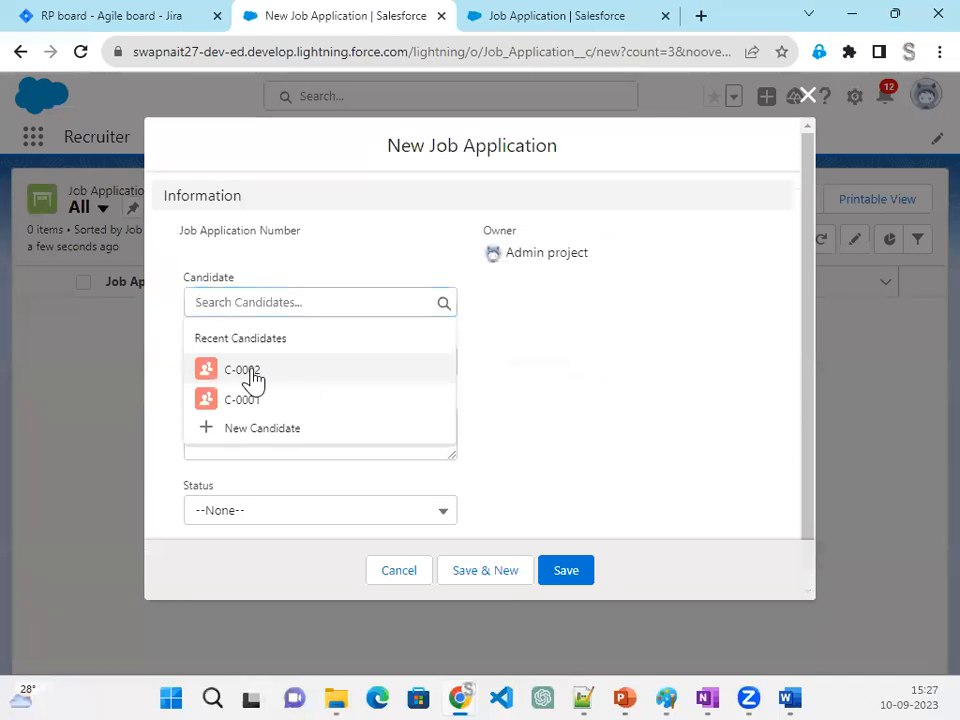
left_click(244, 372)
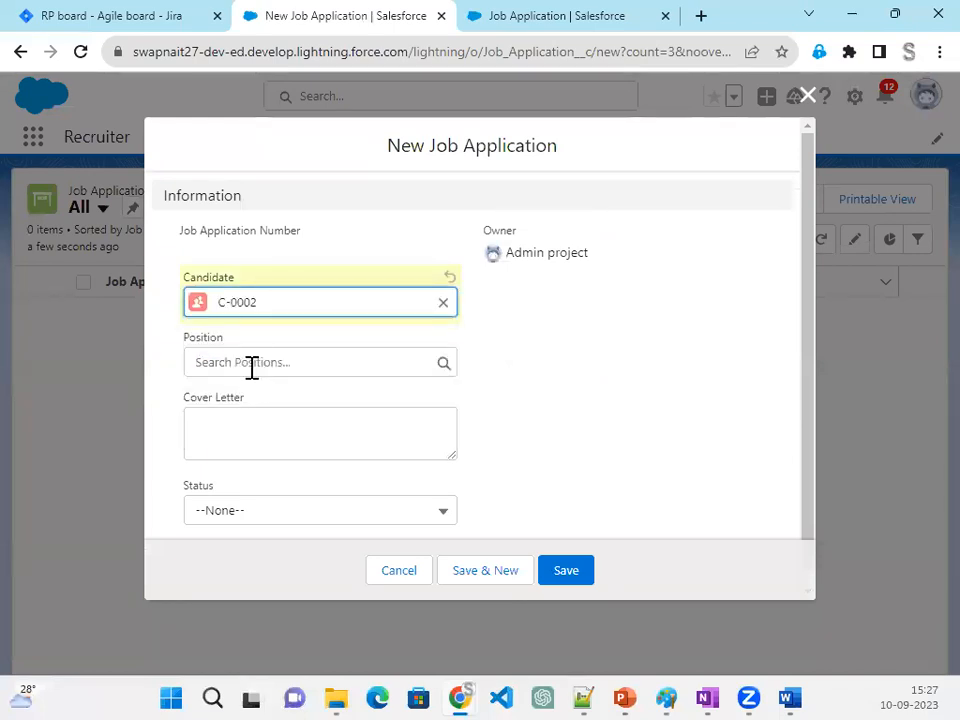
left_click(250, 369)
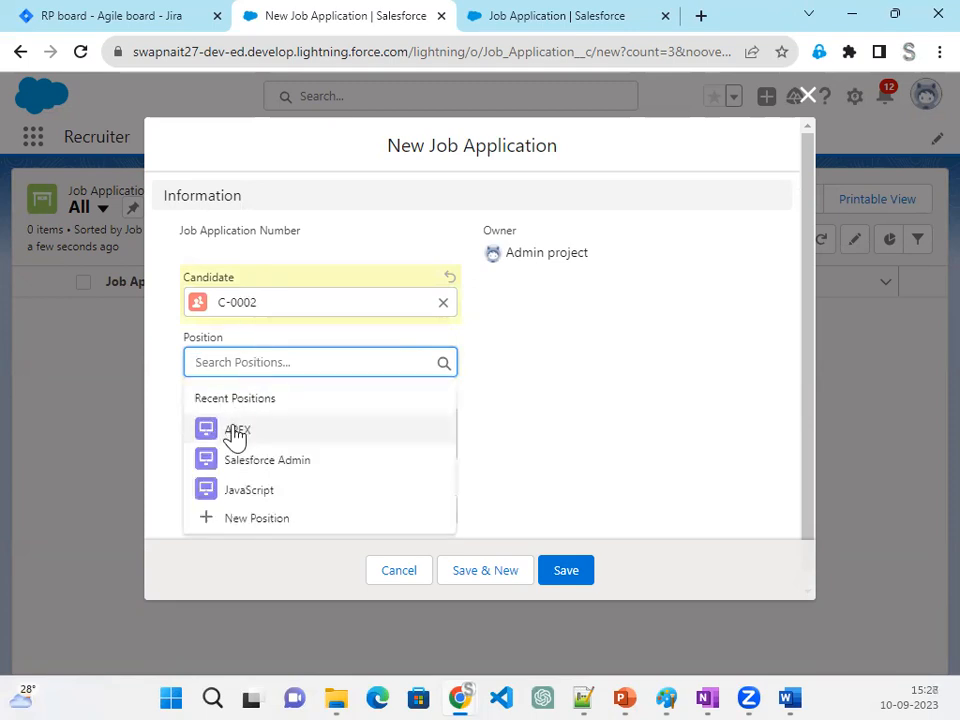
left_click(236, 432)
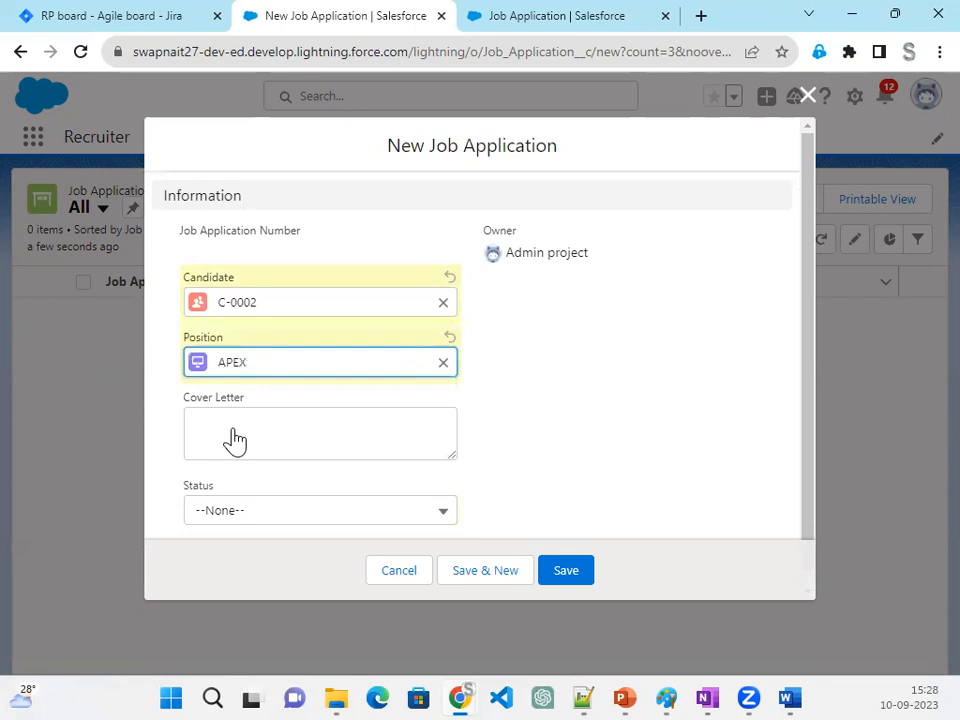
- Set the Status to New and write the Cover Letter as the candidate's number followed by "Person applied for APEX"
scroll(232, 440, "down", 1)
left_click(237, 500)
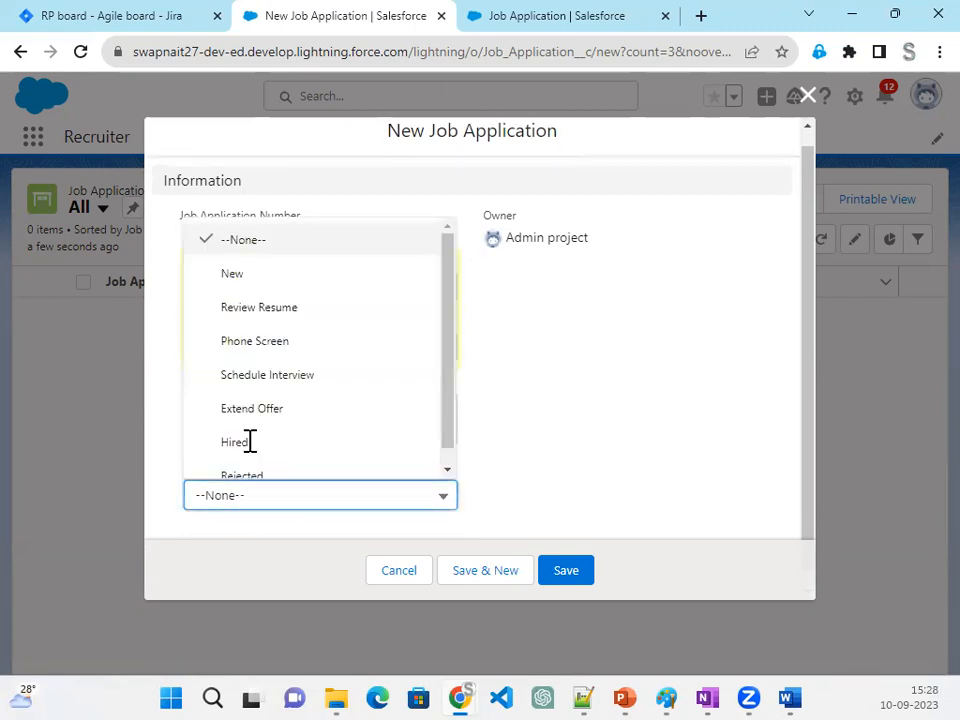
left_click(256, 284)
left_click(232, 412)
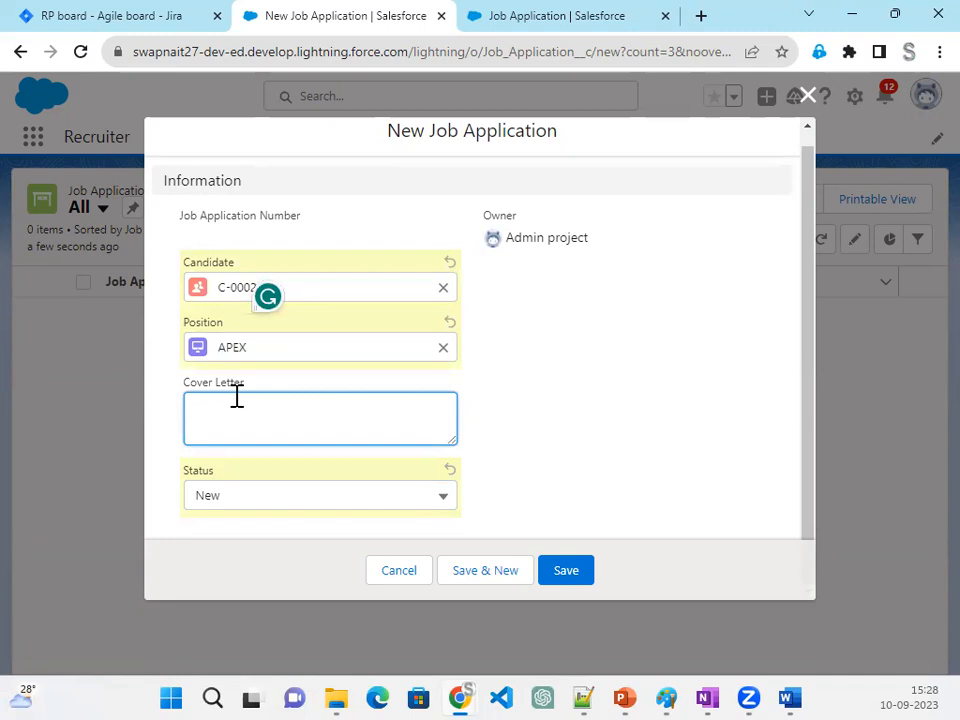
type("C-0002")
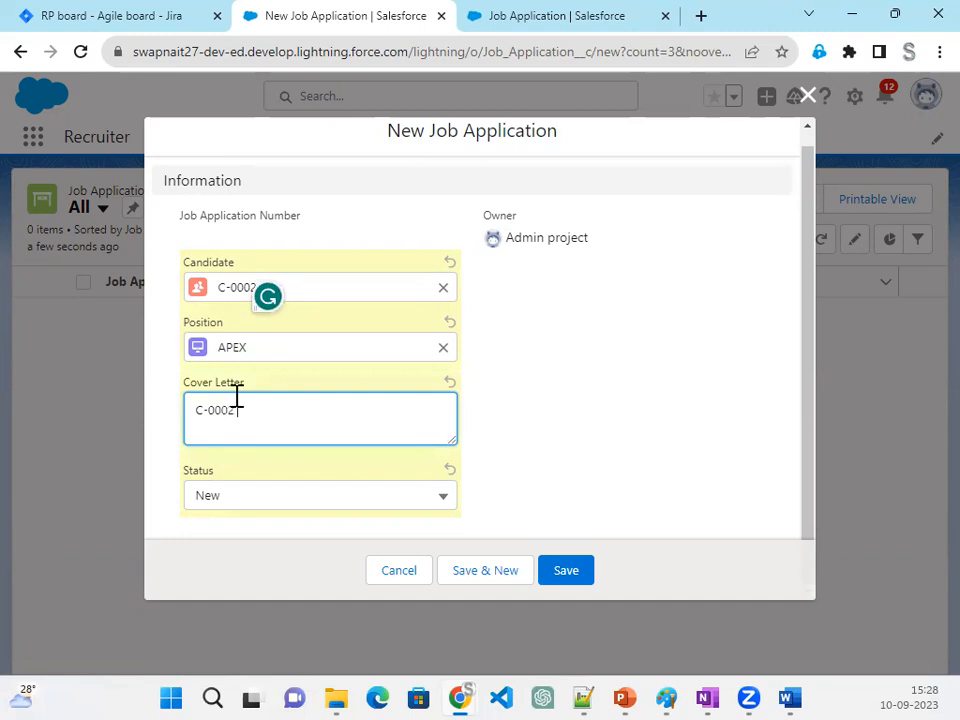
type(" Person applied for APEX")
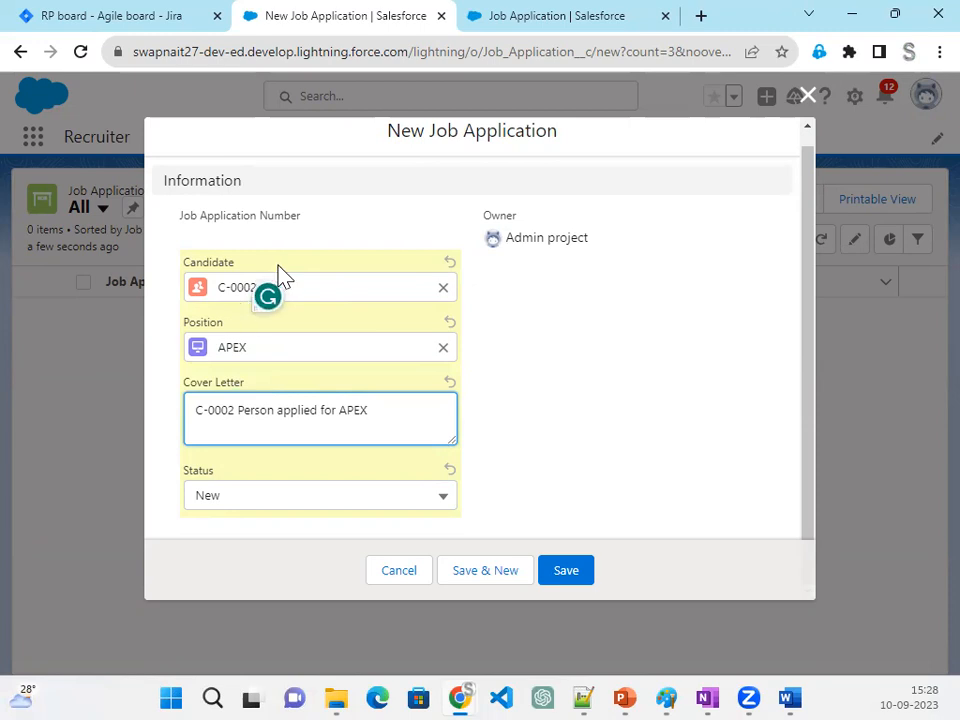
- Clear the Candidate lookup, reselect the cloned candidate and save the new job application
left_click(443, 288)
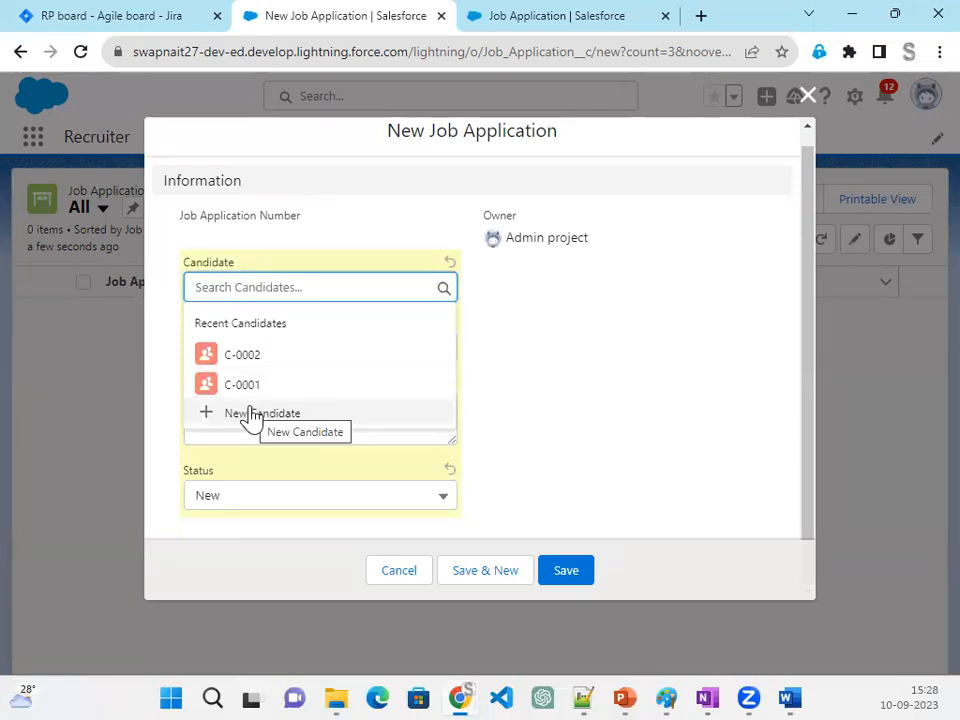
left_click(238, 358)
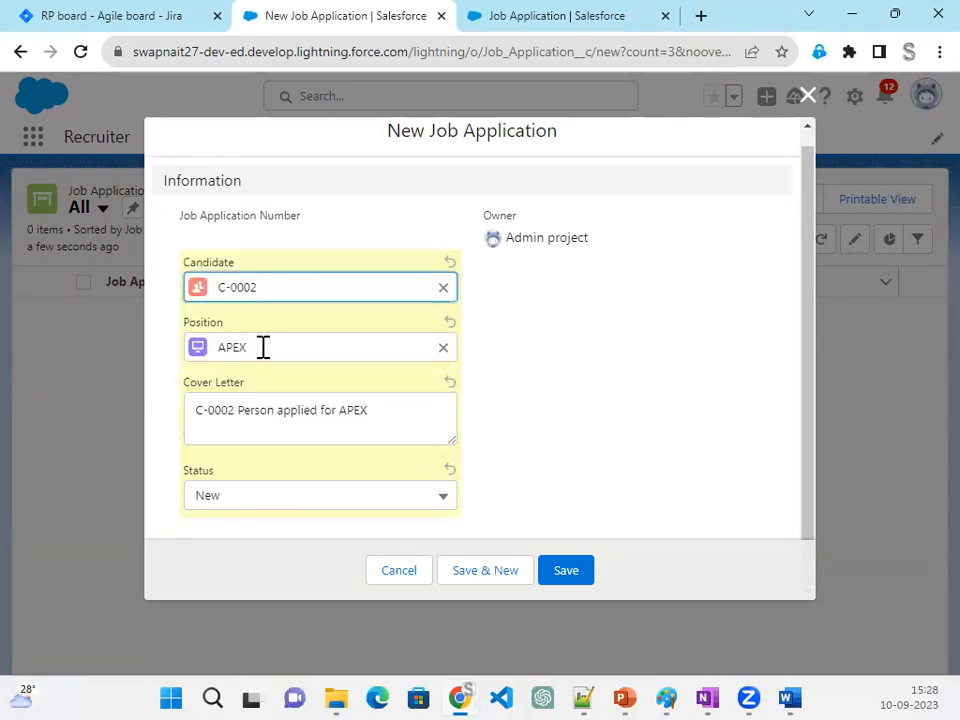
left_click(589, 576)
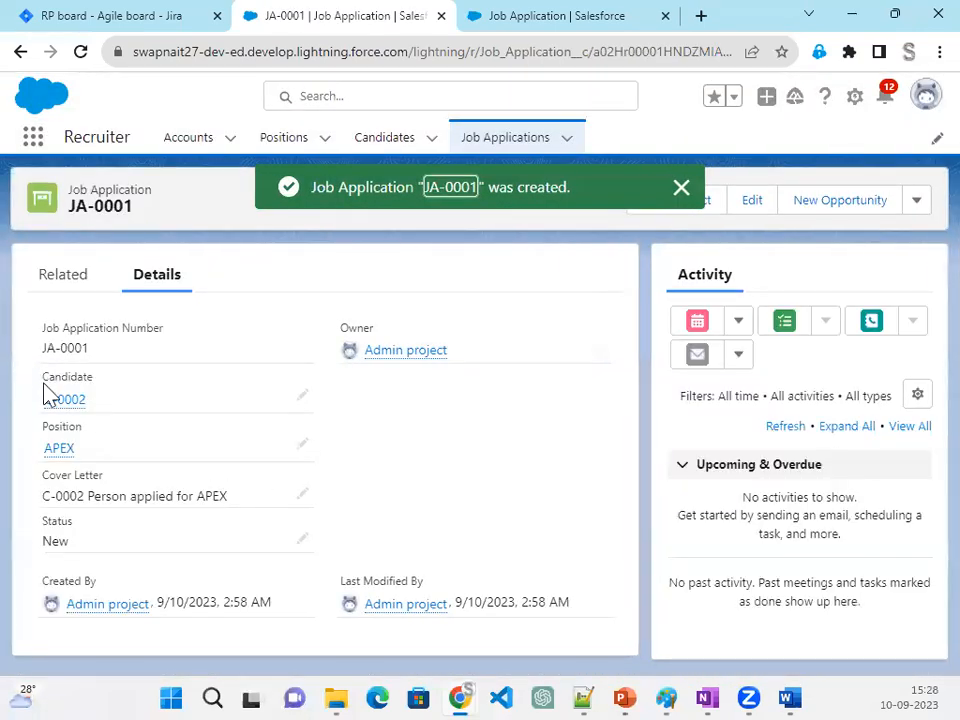
- Open the candidate linked to the saved job application in a new browser tab and view its details
right_click(55, 408)
left_click(110, 421)
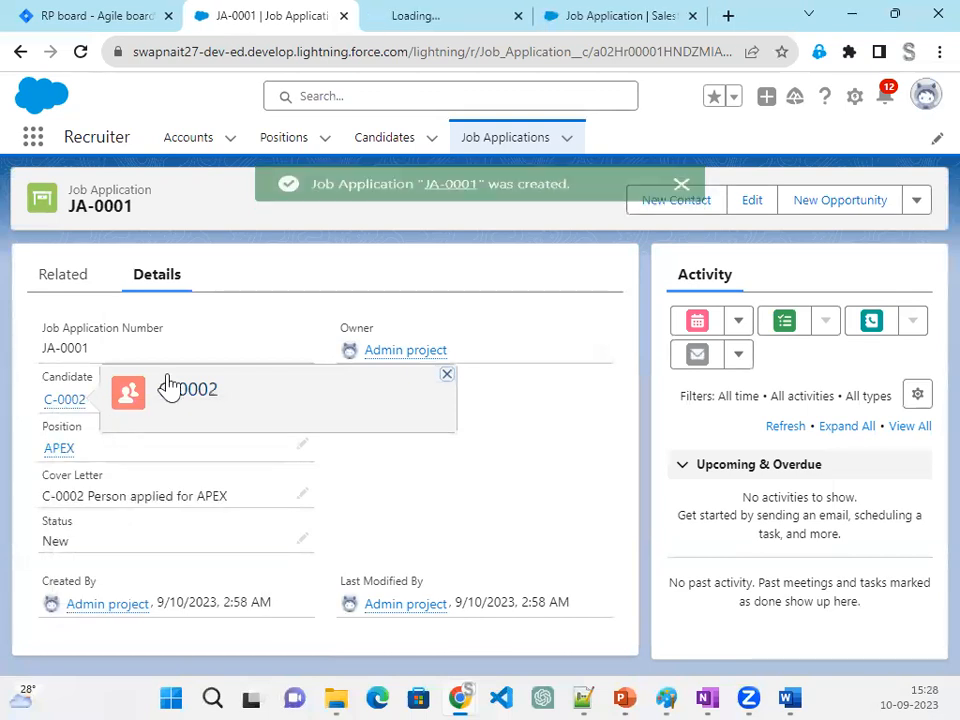
left_click(430, 16)
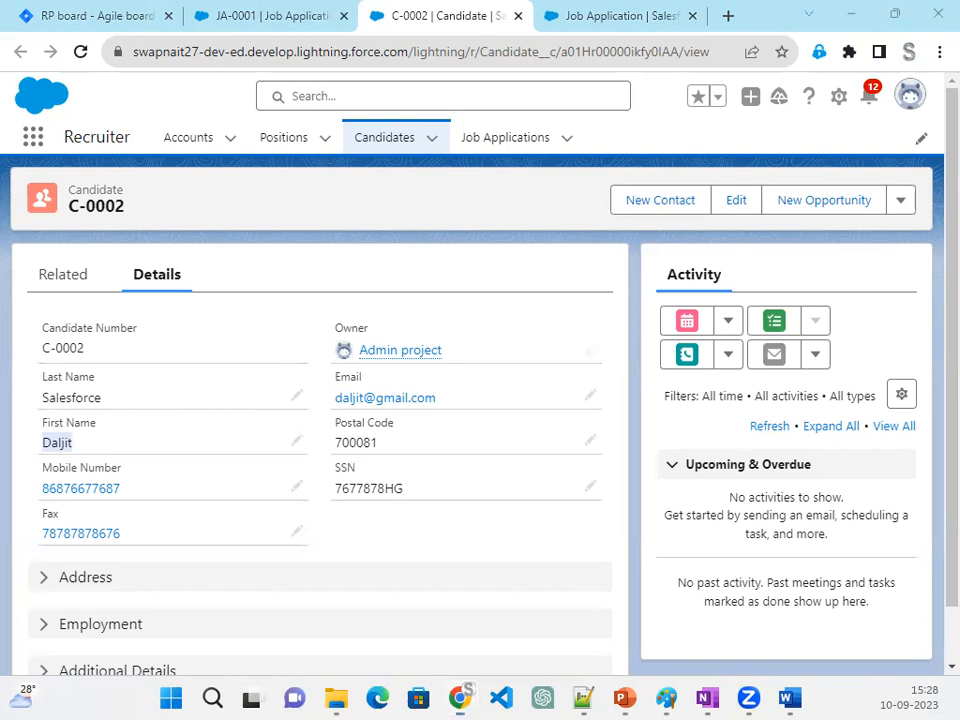
- Switch to Paint and draw a red rounded rectangle on a blank area of the canvas
key("alt+Tab")
scroll(215, 500, "down", 10)
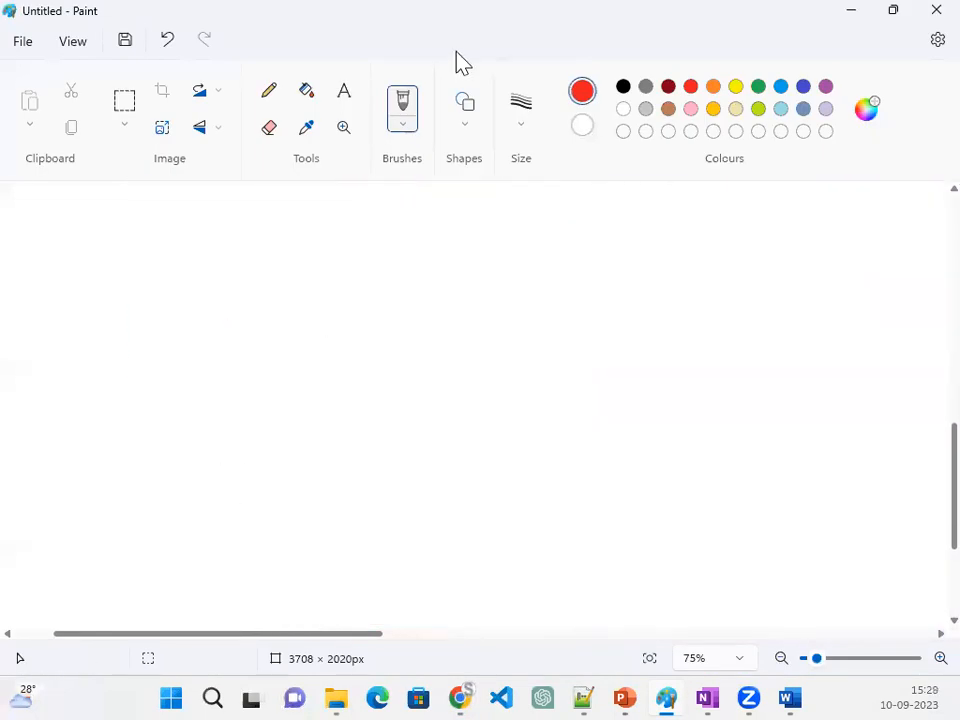
left_click(472, 158)
left_click(445, 154)
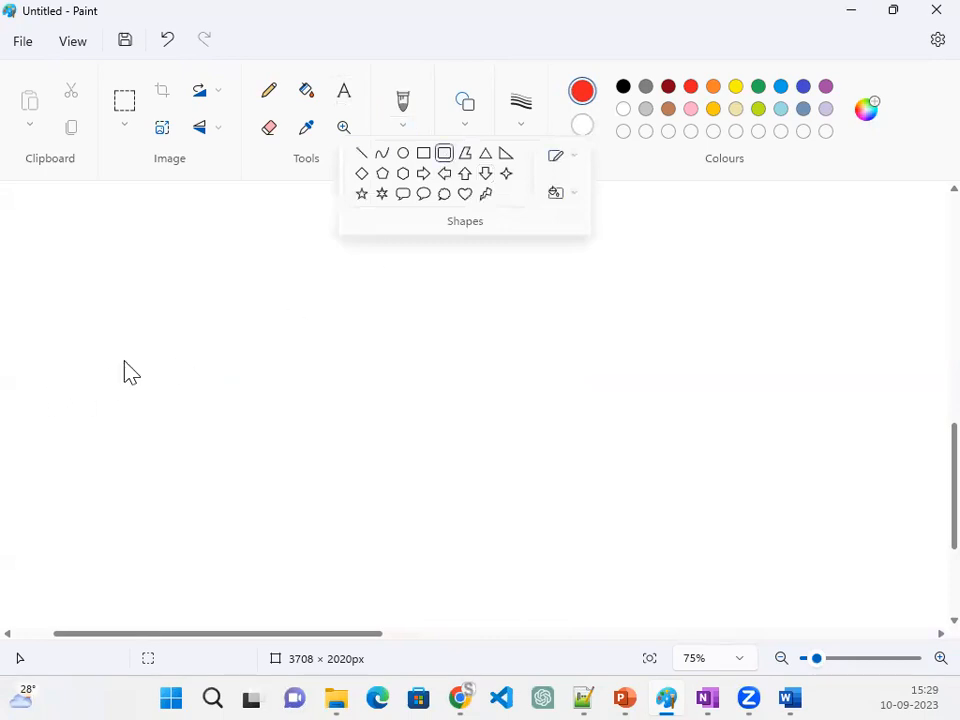
left_click_drag(118, 328, 377, 503)
left_click(473, 403)
- Add a text label inside the rounded rectangle with the candidate's number and, on the line below, the candidate's first name
left_click(343, 88)
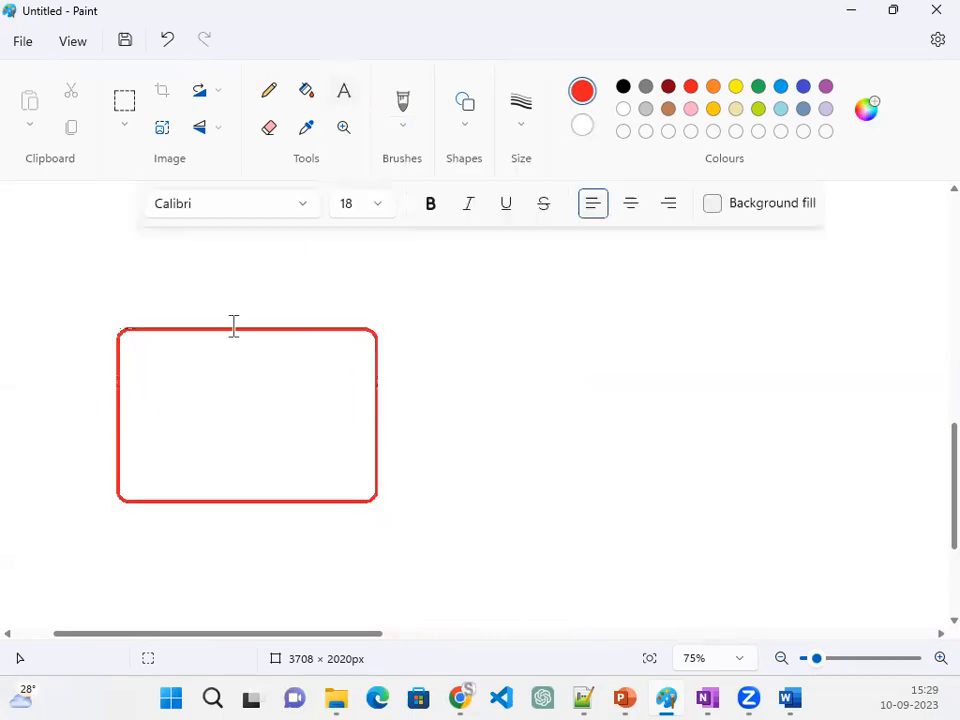
left_click(127, 384)
type("c")
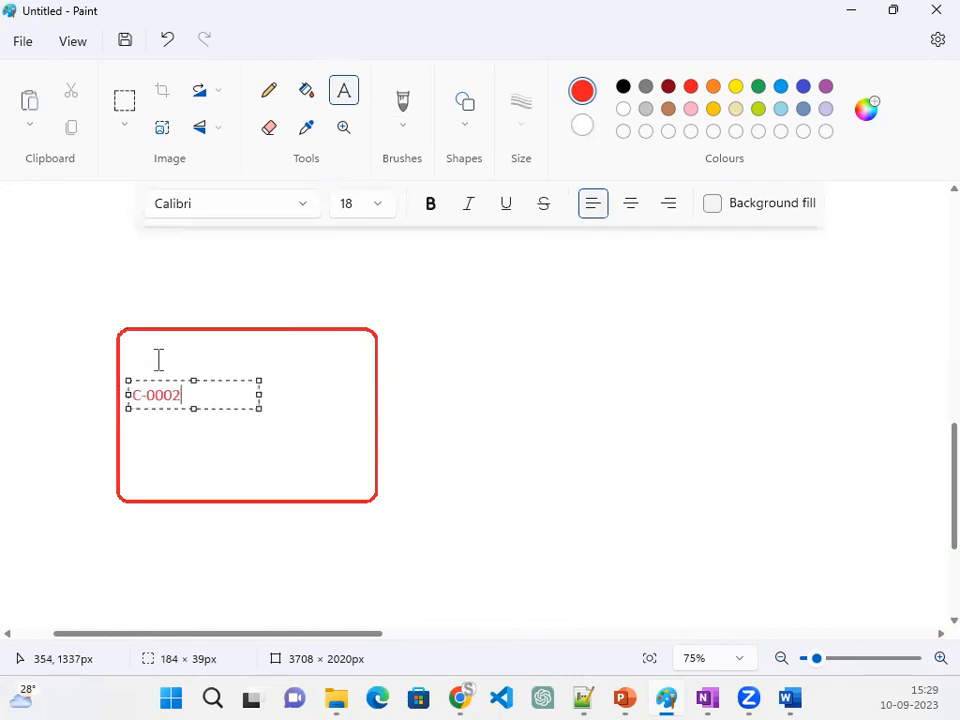
key("Return")
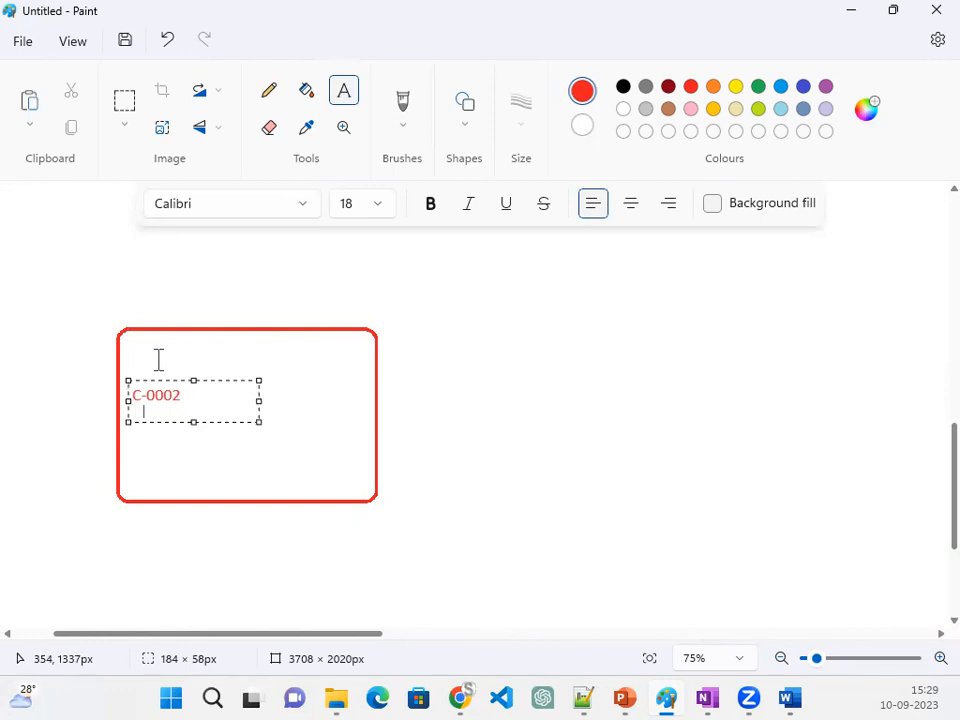
type("Daljit")
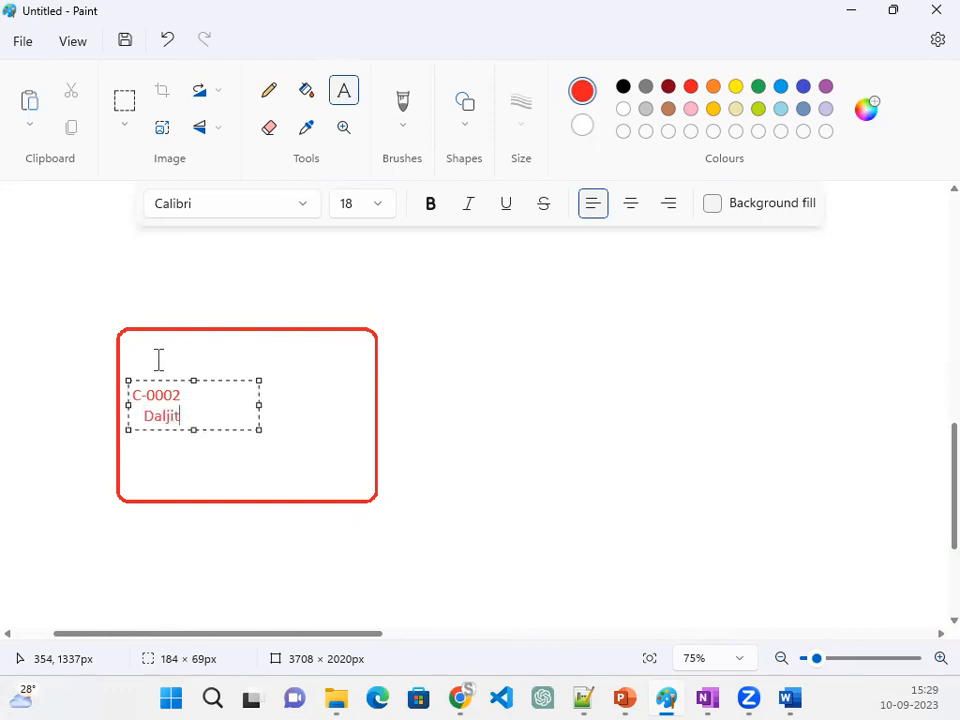
left_click_drag(189, 416, 142, 415)
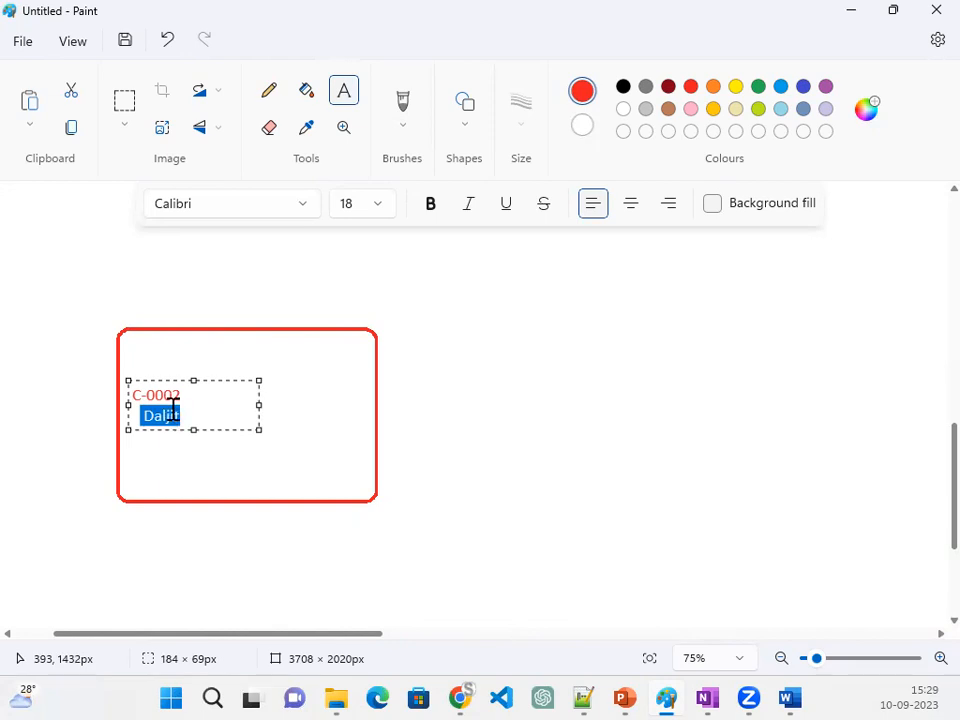
left_click(483, 391)
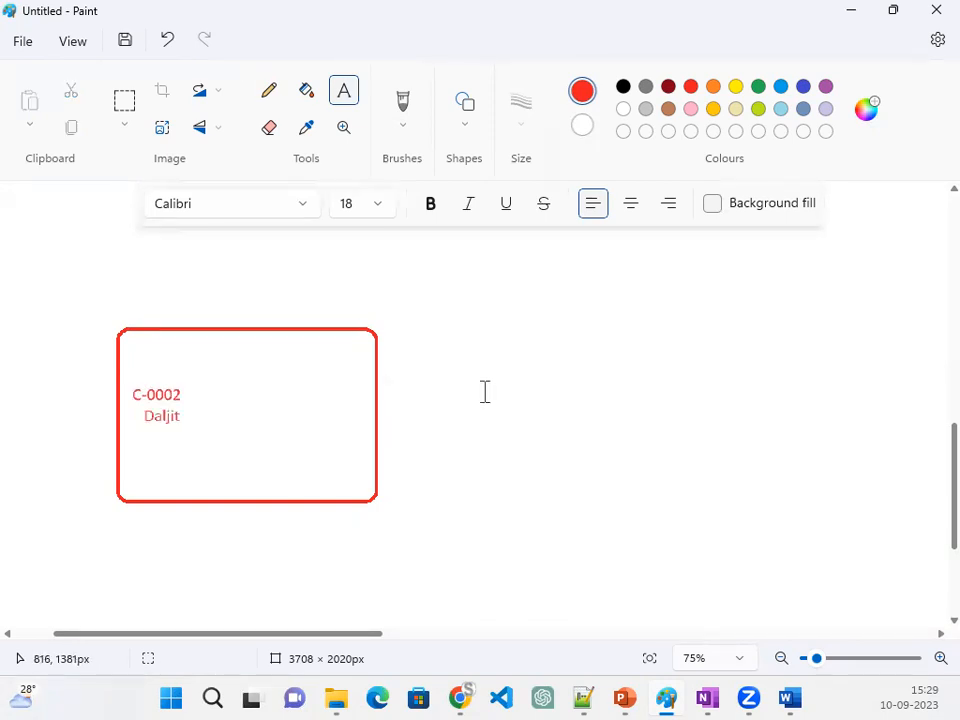
- Switch back to the job application record in Salesforce, start editing its Candidate field and clear the current selection
left_click(851, 11)
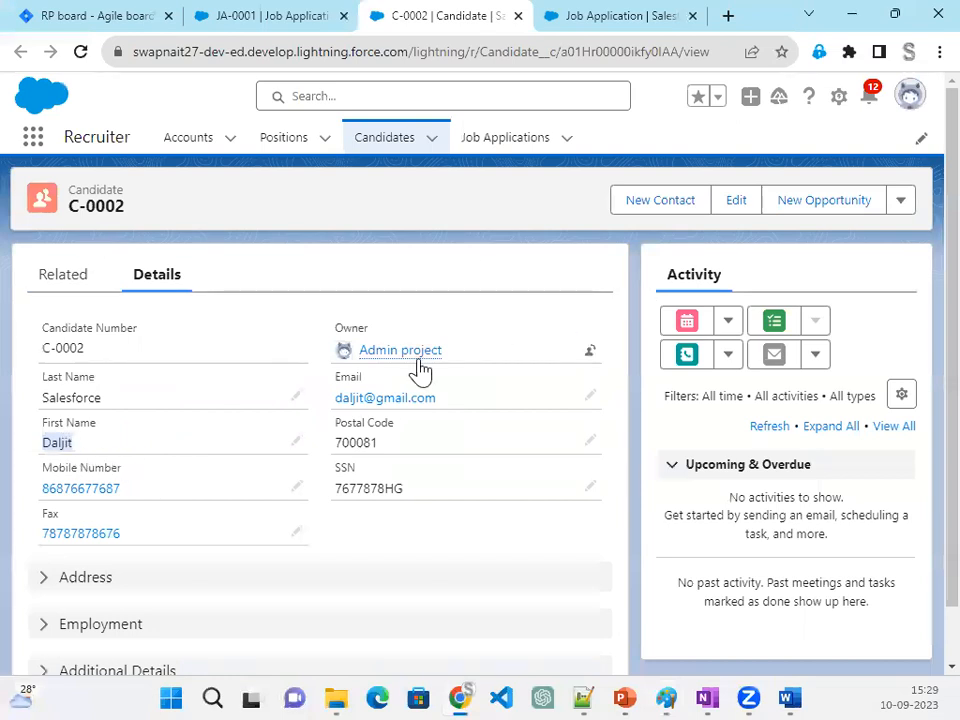
left_click(604, 12)
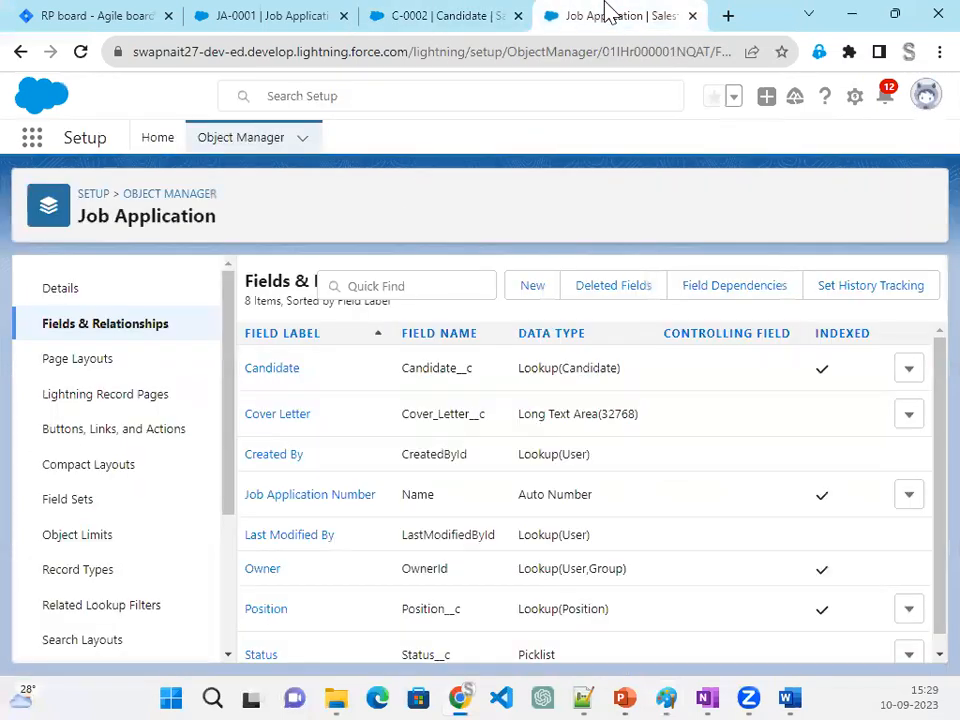
left_click(446, 18)
left_click(238, 16)
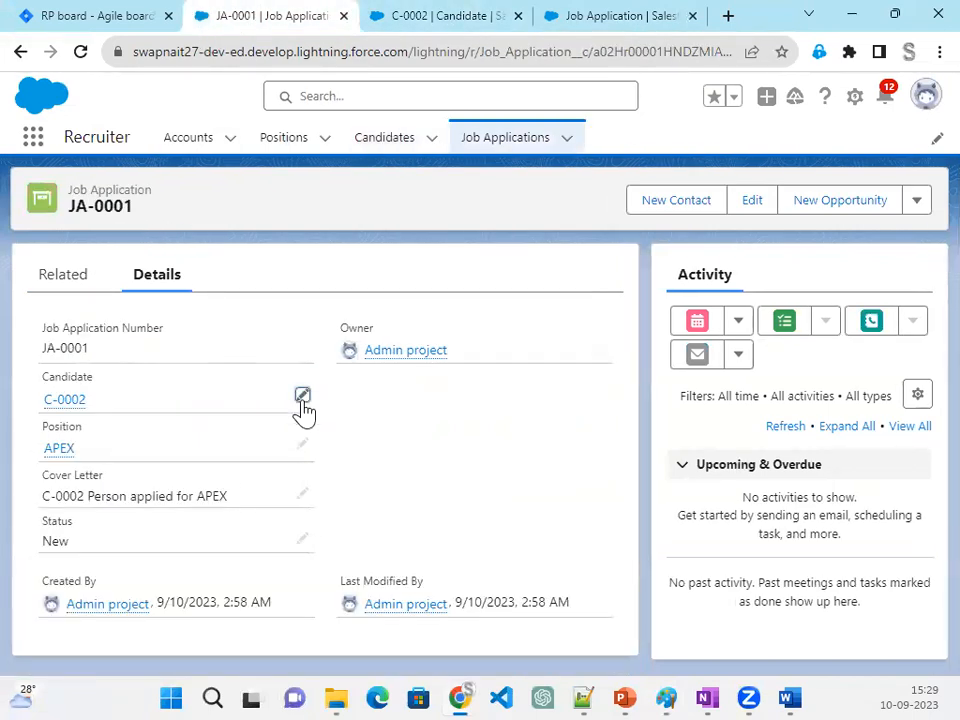
left_click(302, 400)
left_click(289, 415)
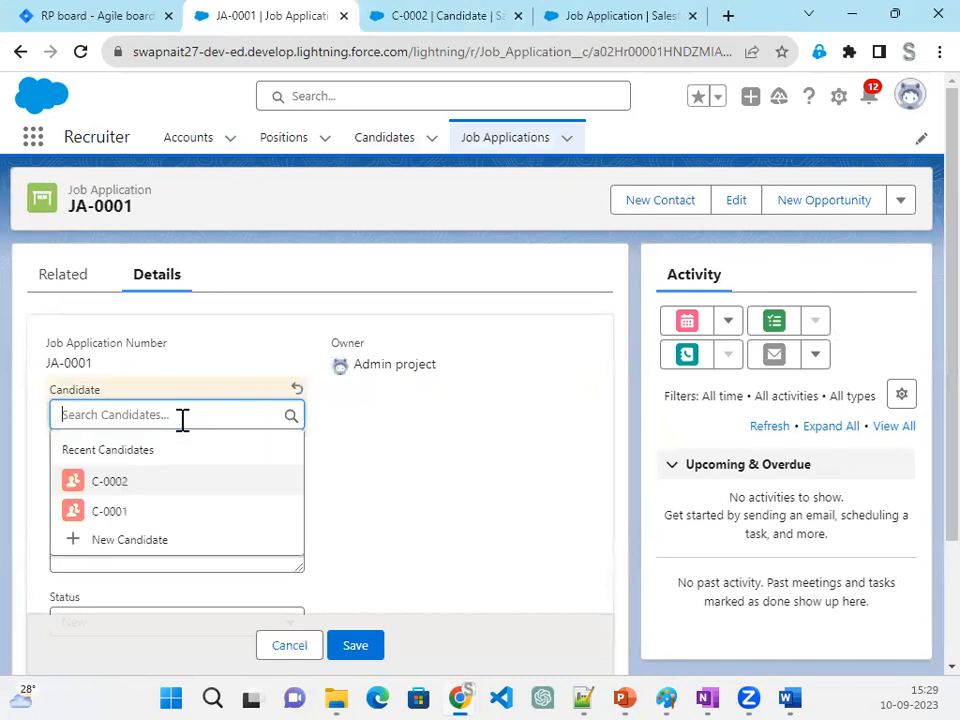
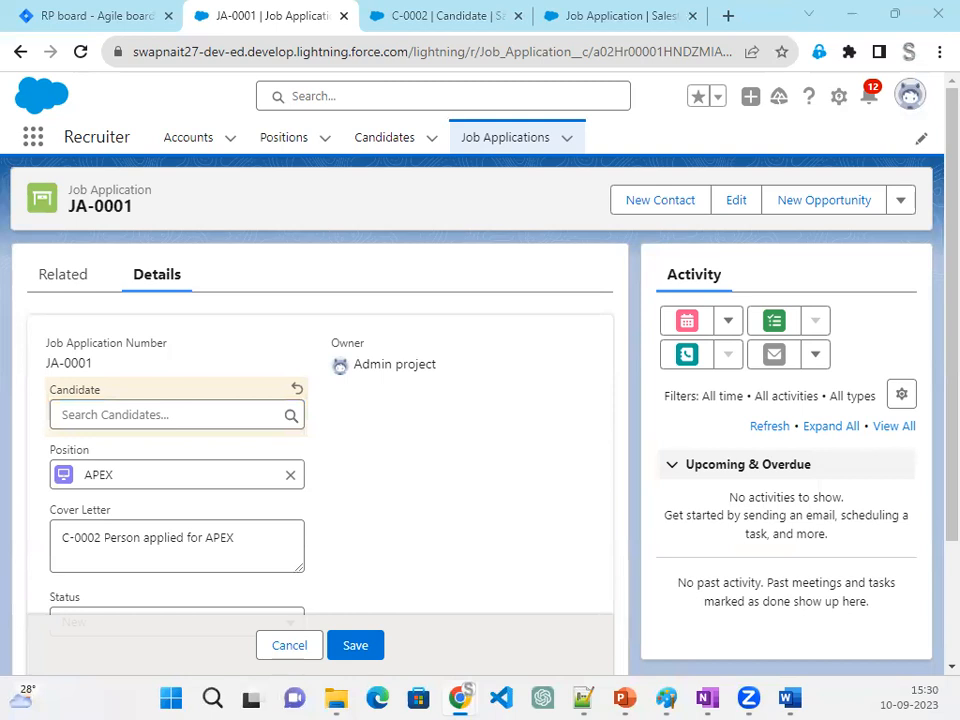
- Cancel the edit of the job application so the cleared Candidate field is not saved
left_click(456, 467)
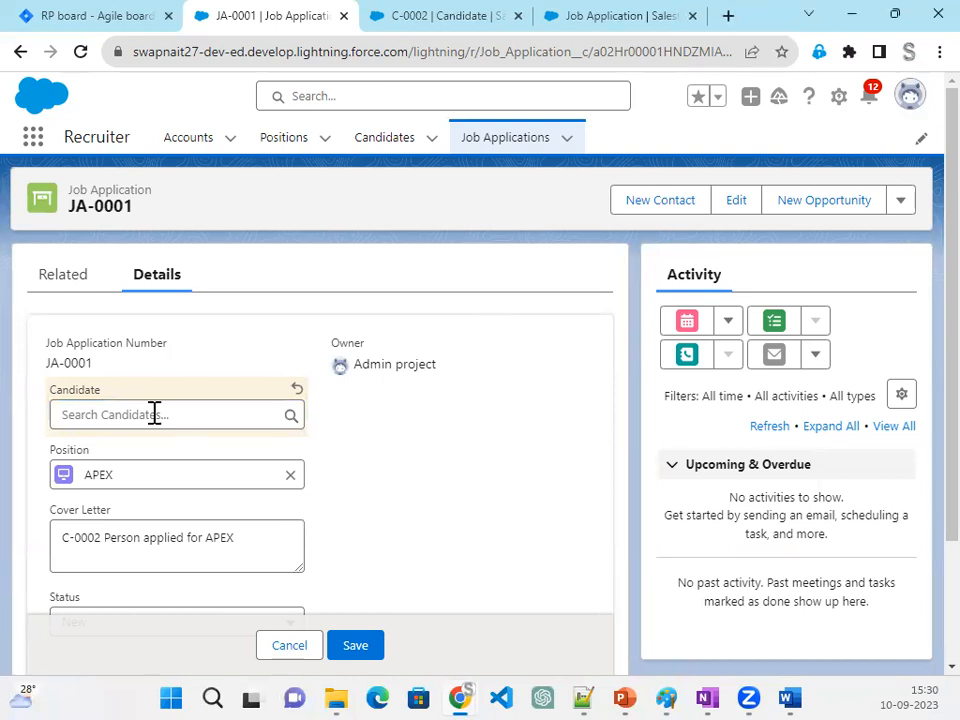
left_click(287, 645)
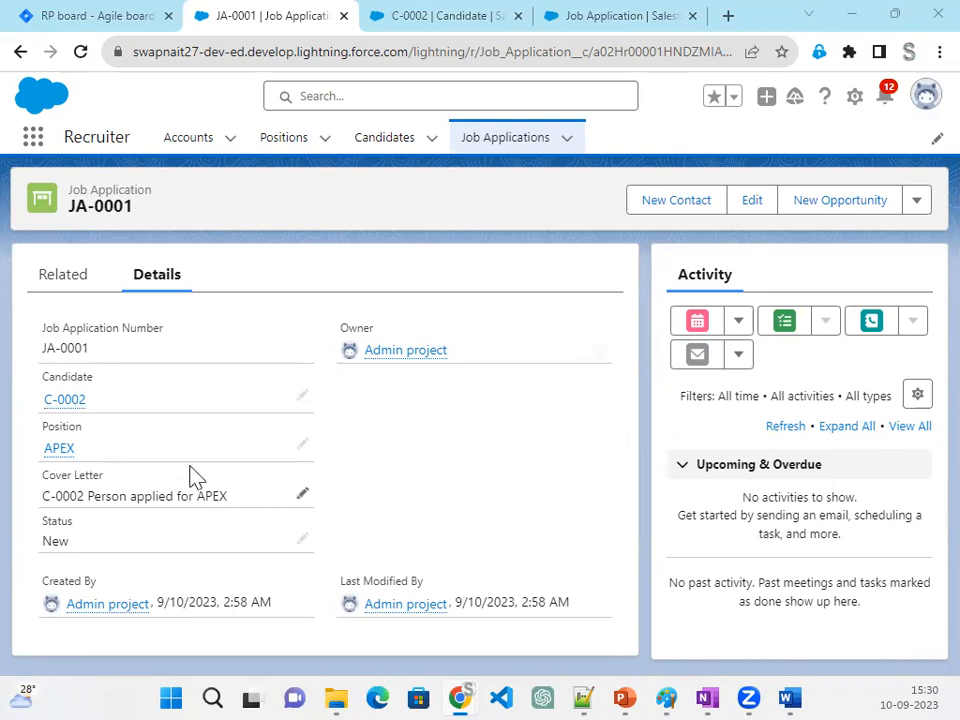
- In the Job Application object's setup, open the Candidate lookup field's definition and review its lookup options
left_click(450, 16)
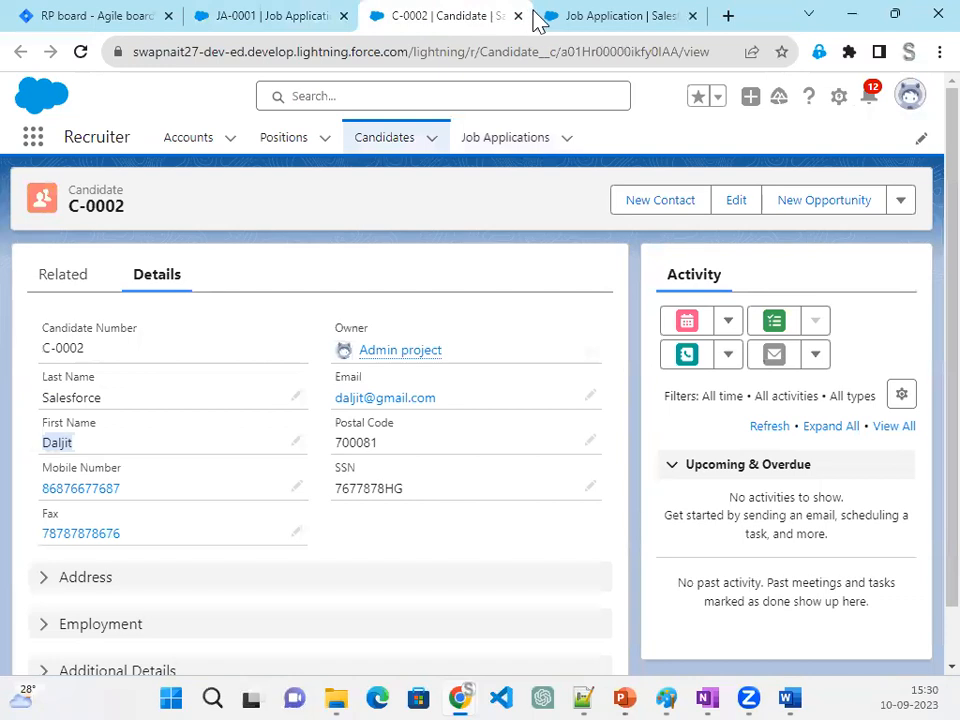
left_click(590, 17)
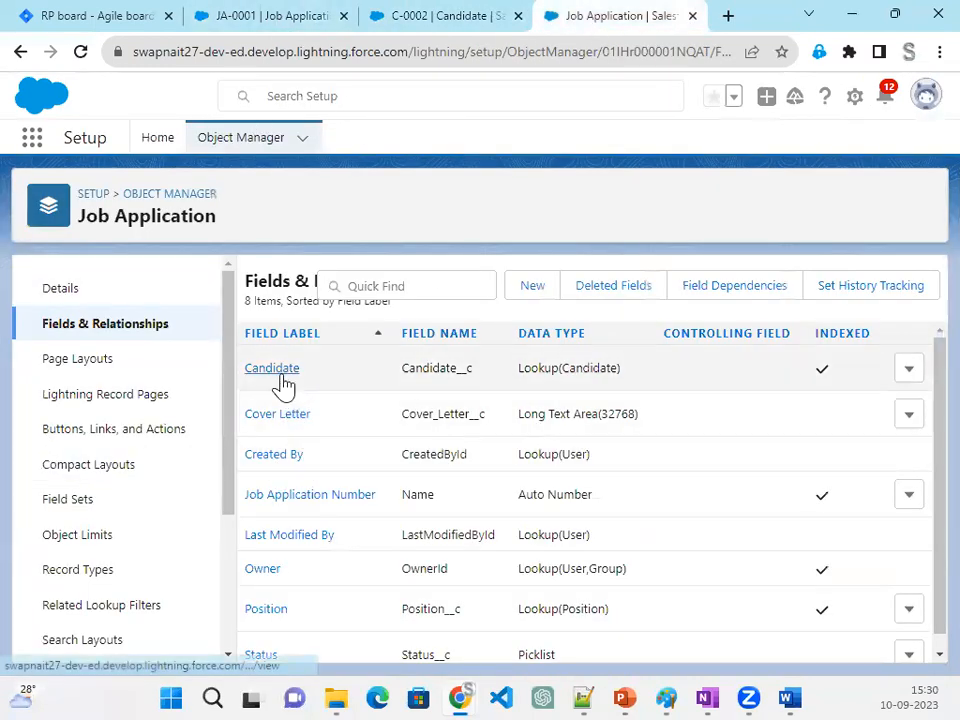
left_click(279, 385)
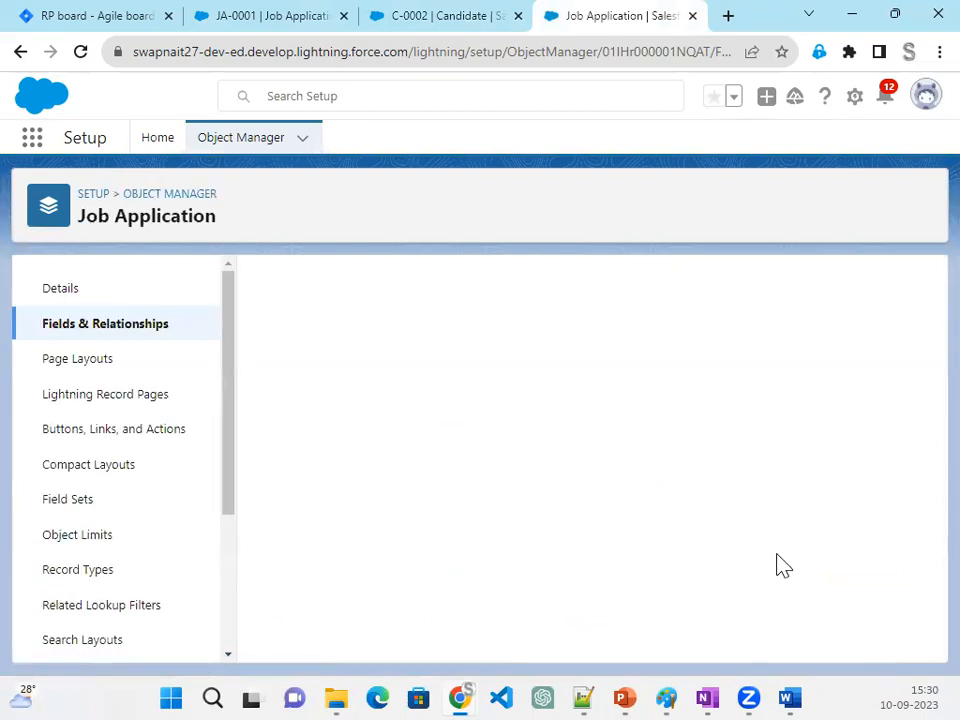
scroll(783, 565, "down", 1)
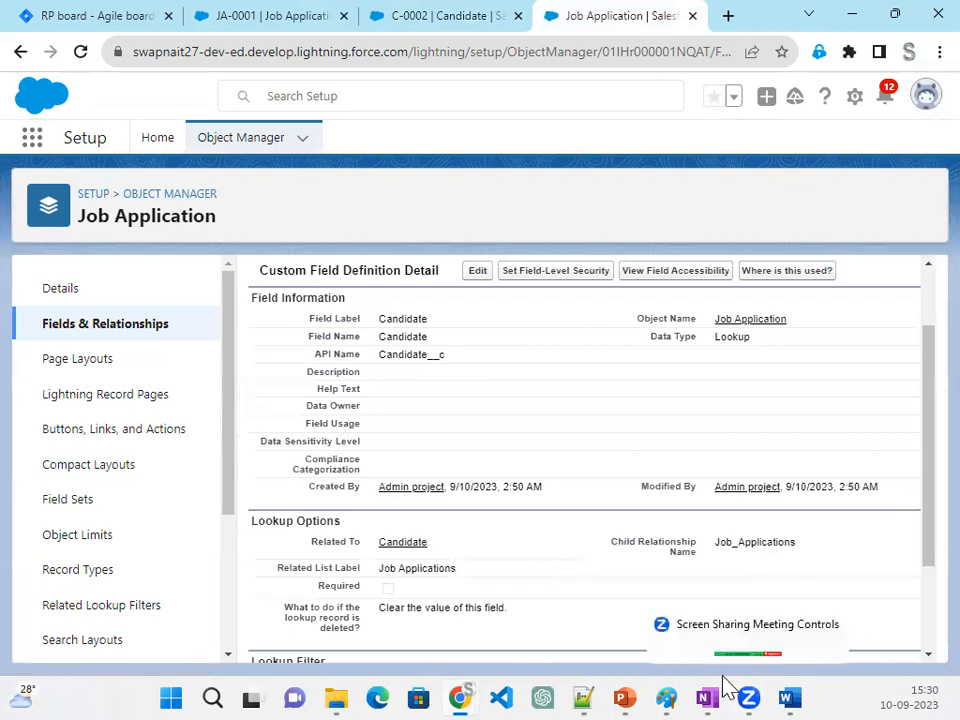
mouse_move(715, 688)
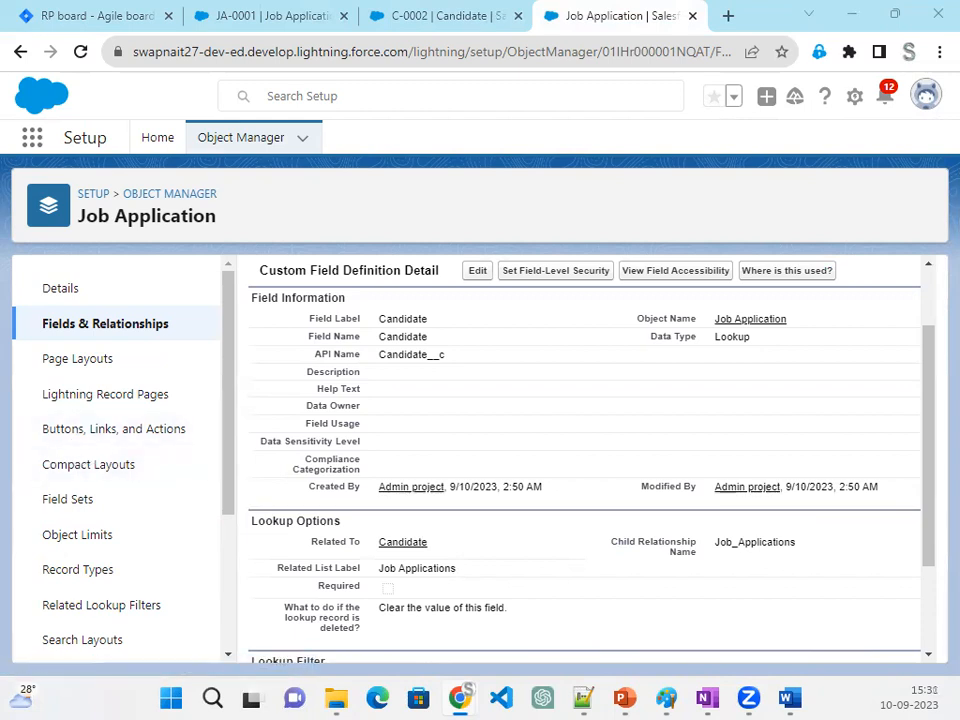
- Open the Job Application search layout of the System Administrator profile for editing
left_click(66, 640)
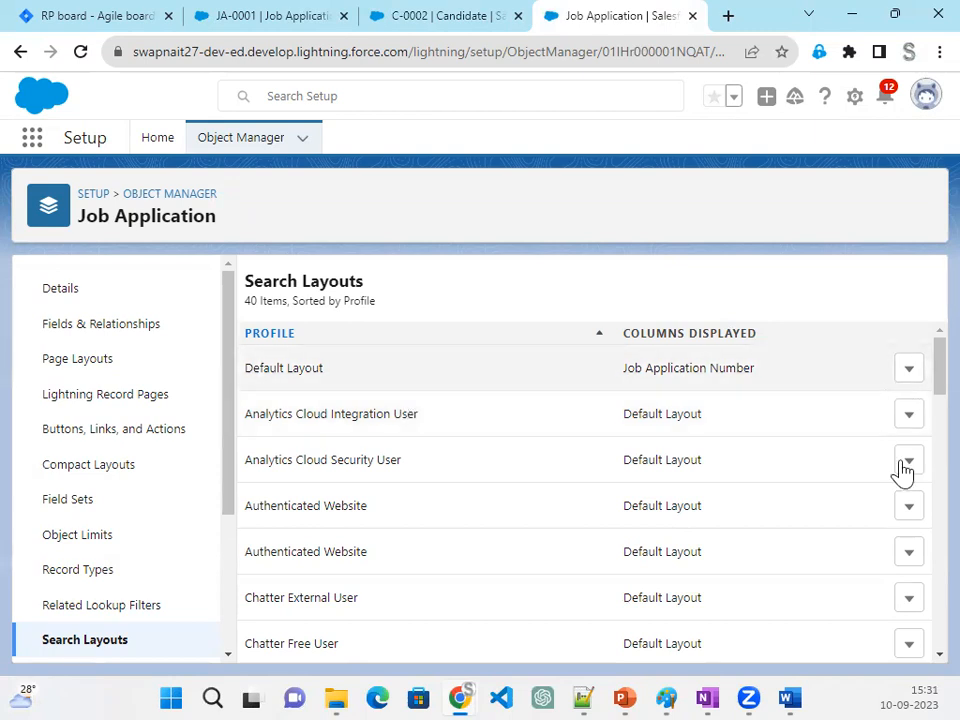
scroll(857, 557, "down", 10)
scroll(857, 555, "down", 3)
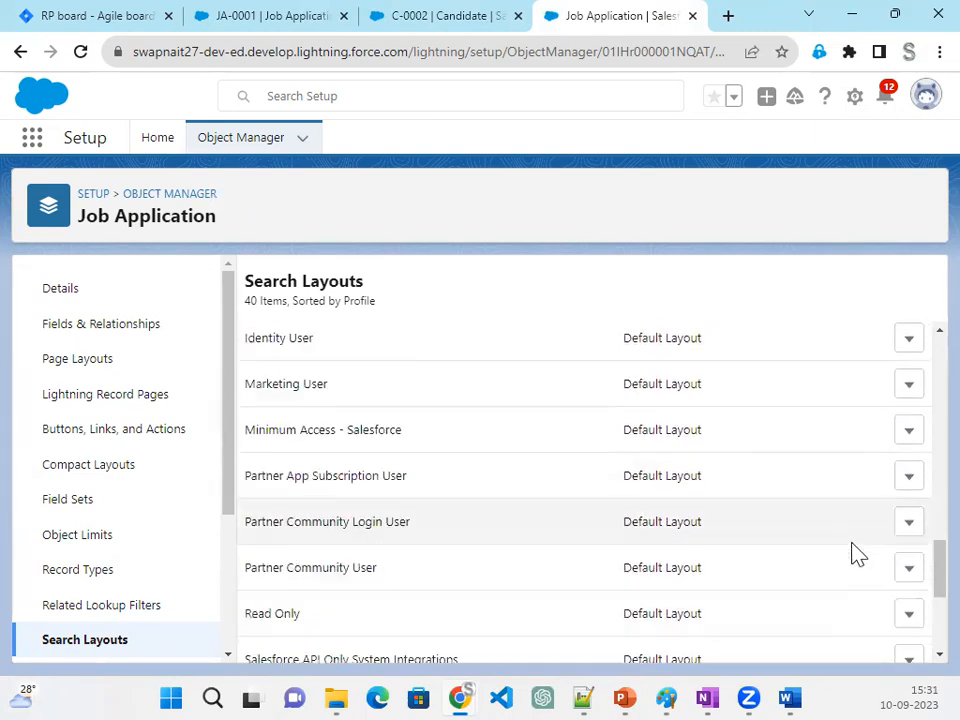
left_click(906, 598)
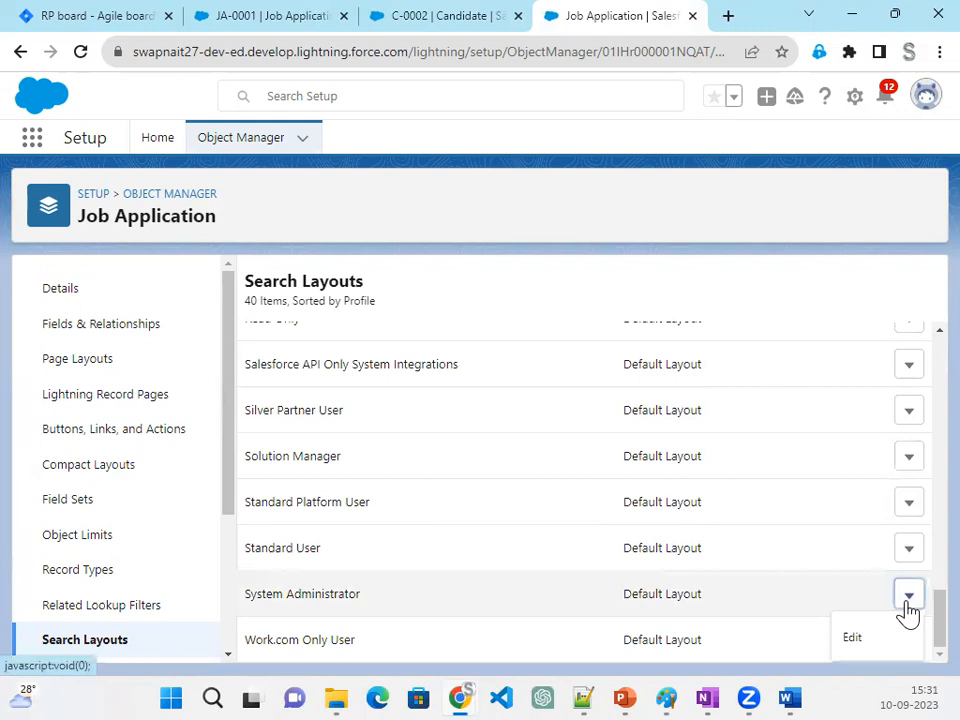
left_click(865, 647)
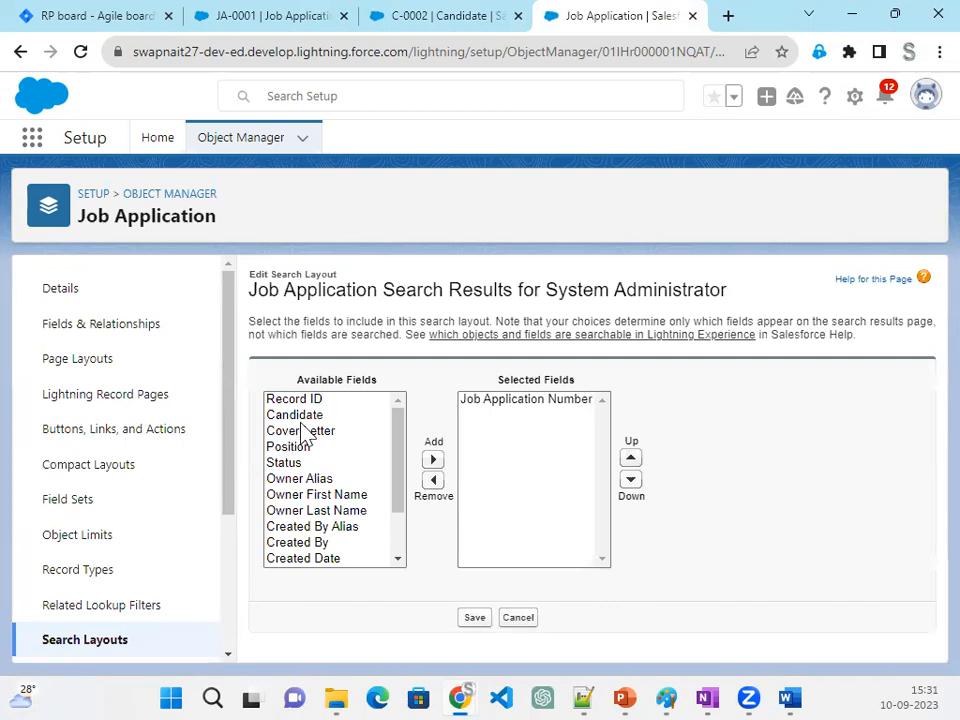
- Review the fields available for the Job Application search layout, select Candidate, and check which object the layout belongs to
scroll(316, 556, "down", 2)
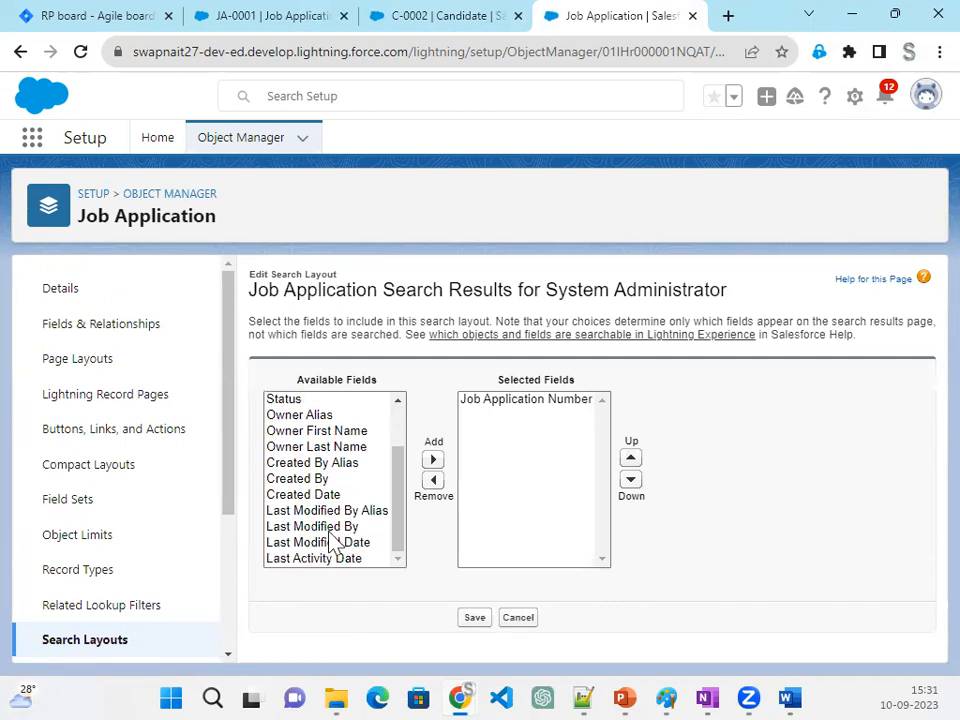
scroll(332, 535, "up", 2)
left_click(366, 512)
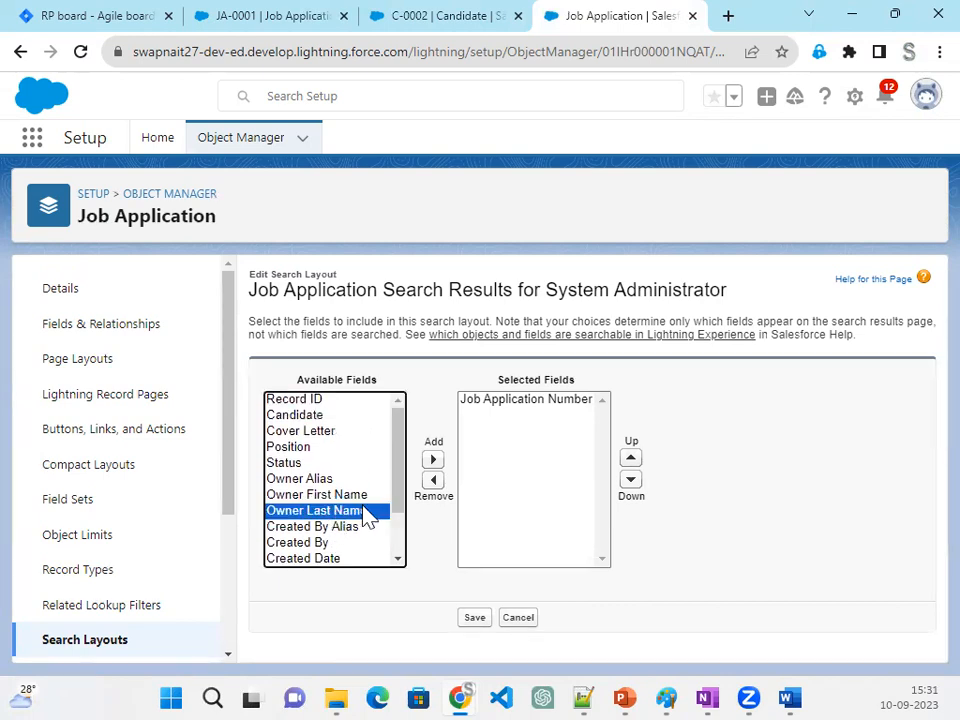
left_click(330, 416)
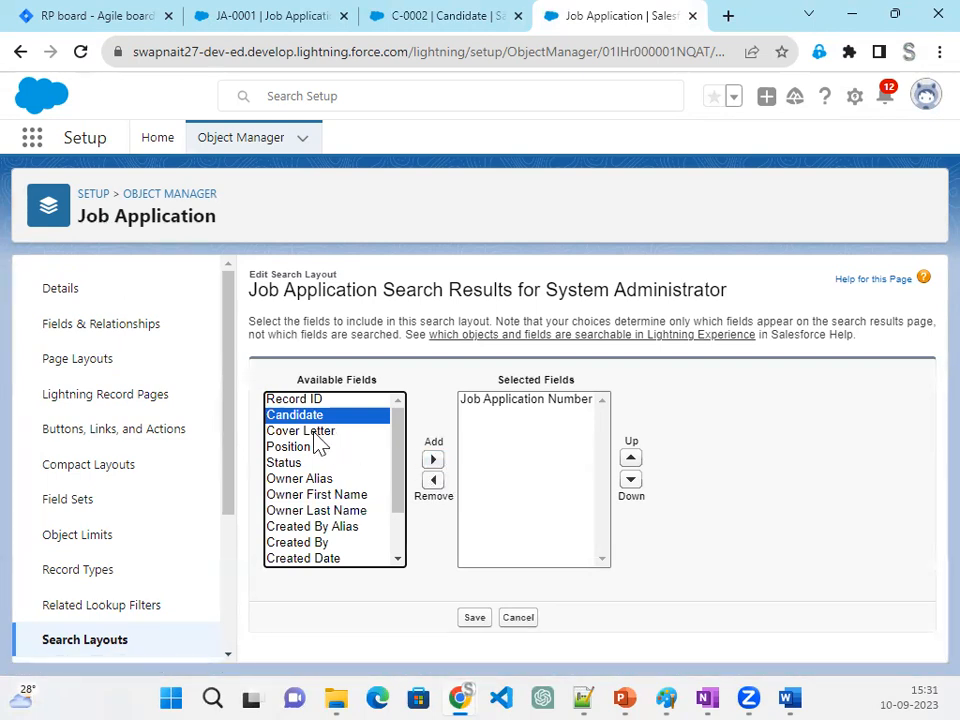
left_click_drag(236, 214, 70, 220)
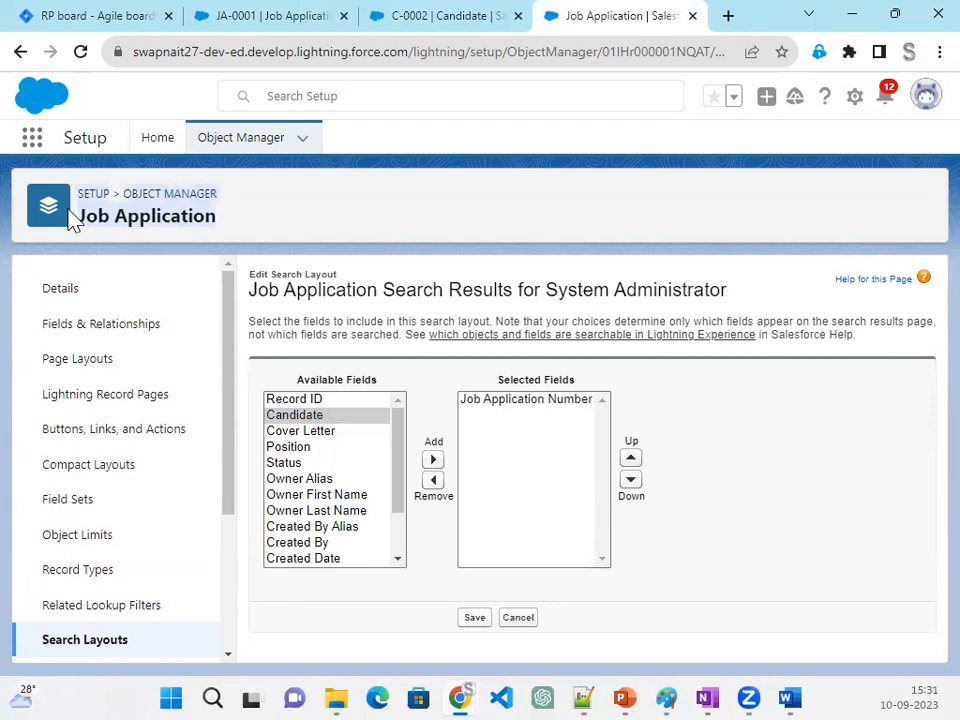
left_click(240, 236)
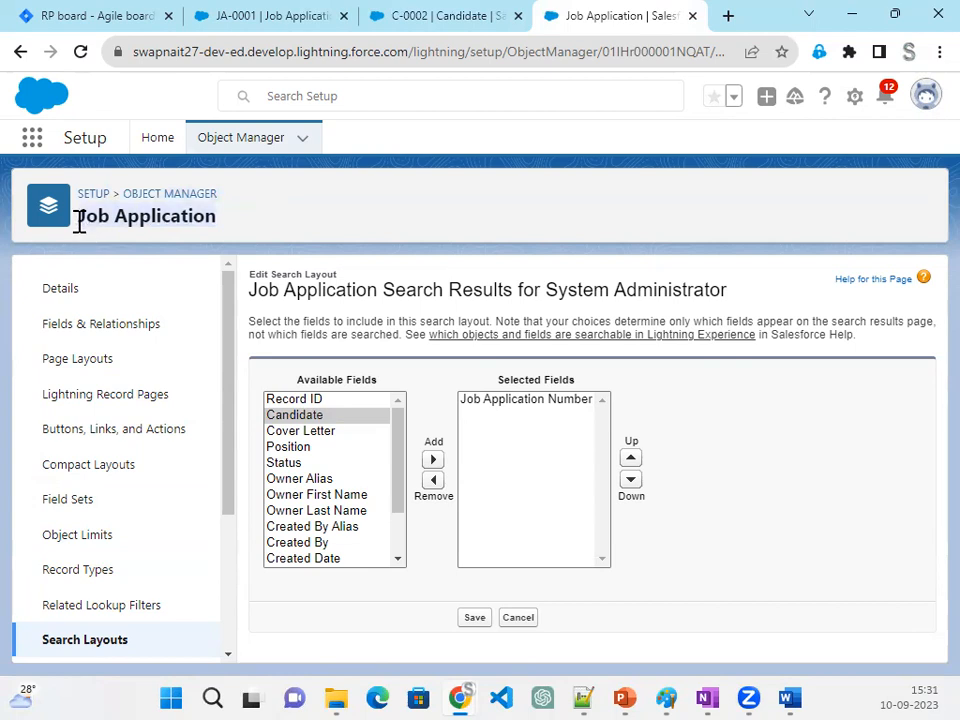
- Leave the search layout unsaved, search the Object Manager for "Cand" and open the Candidate object
left_click(252, 155)
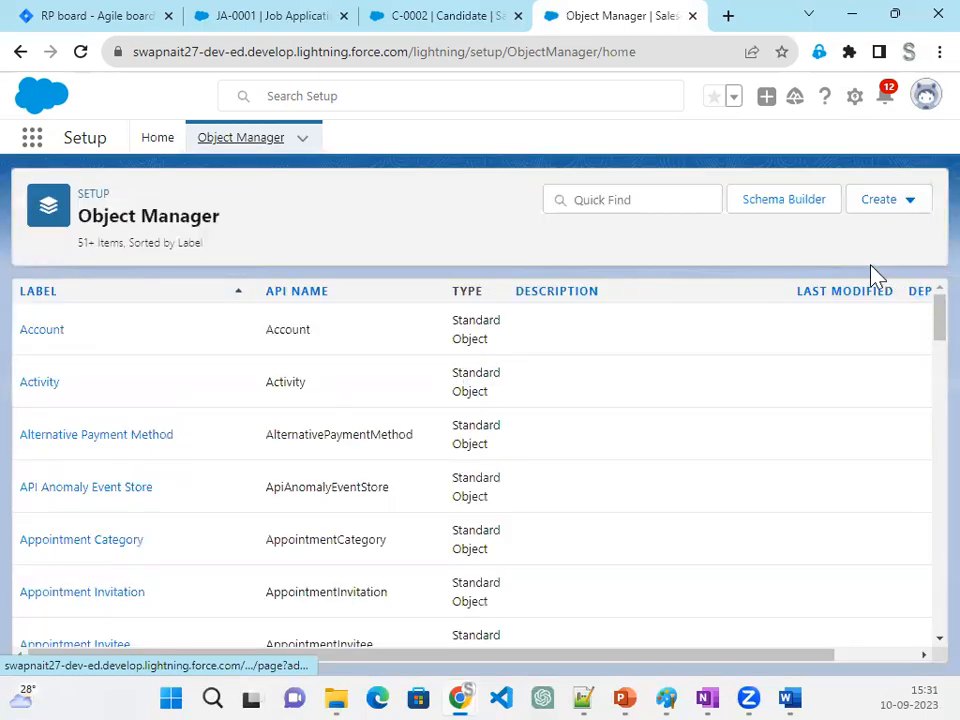
left_click(679, 203)
type("Cand")
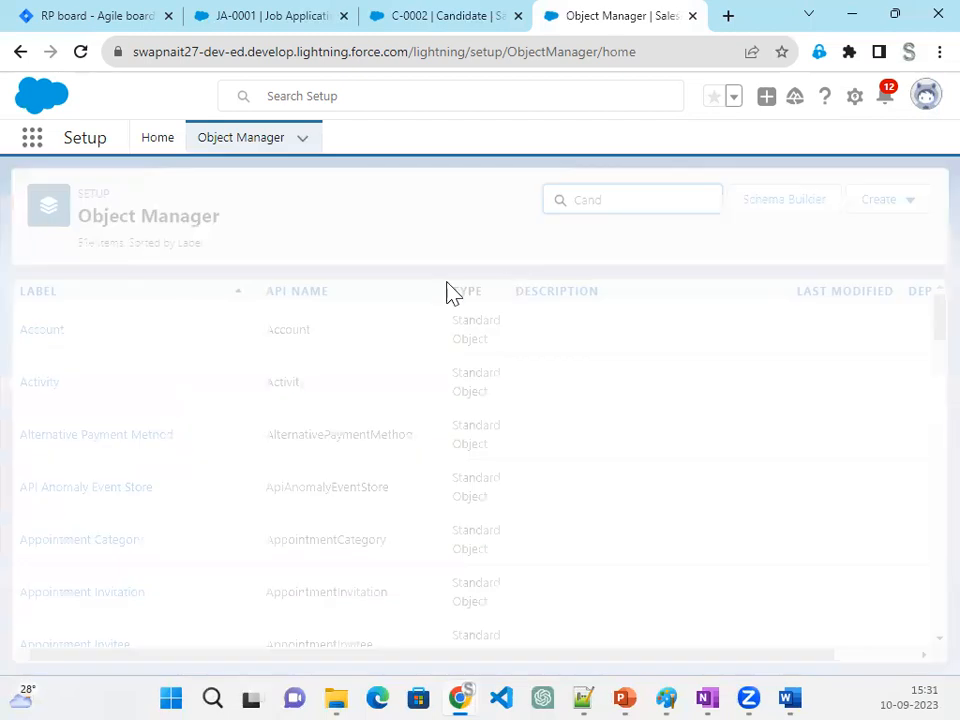
left_click(47, 327)
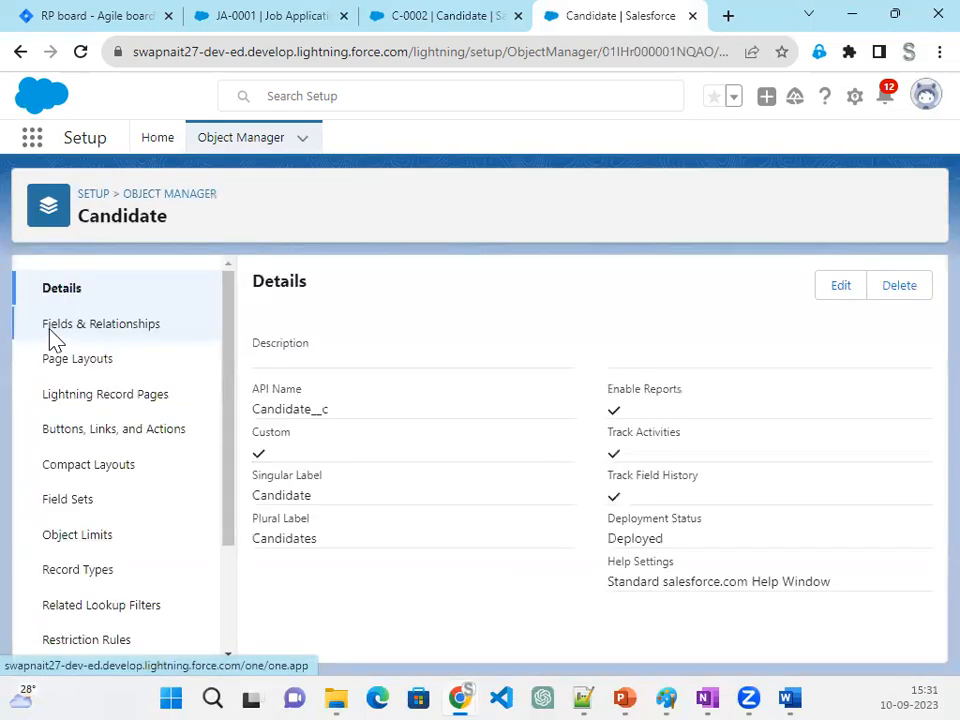
- Look through the Candidate object's setup sections for search layout settings and open its Scoping Rules
scroll(160, 596, "down", 3)
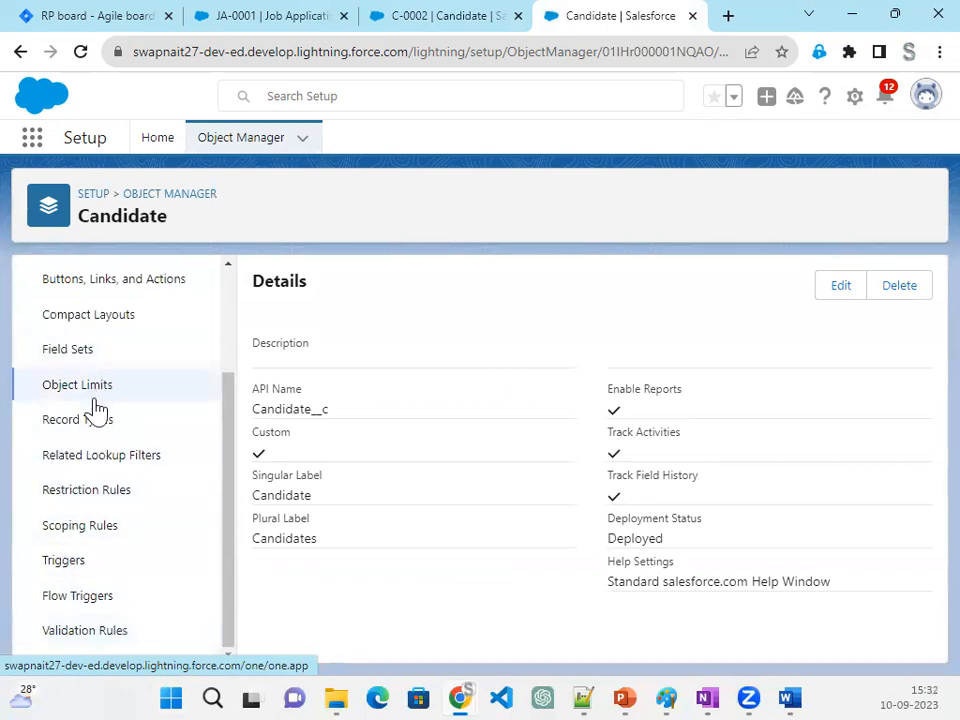
scroll(153, 572, "up", 2)
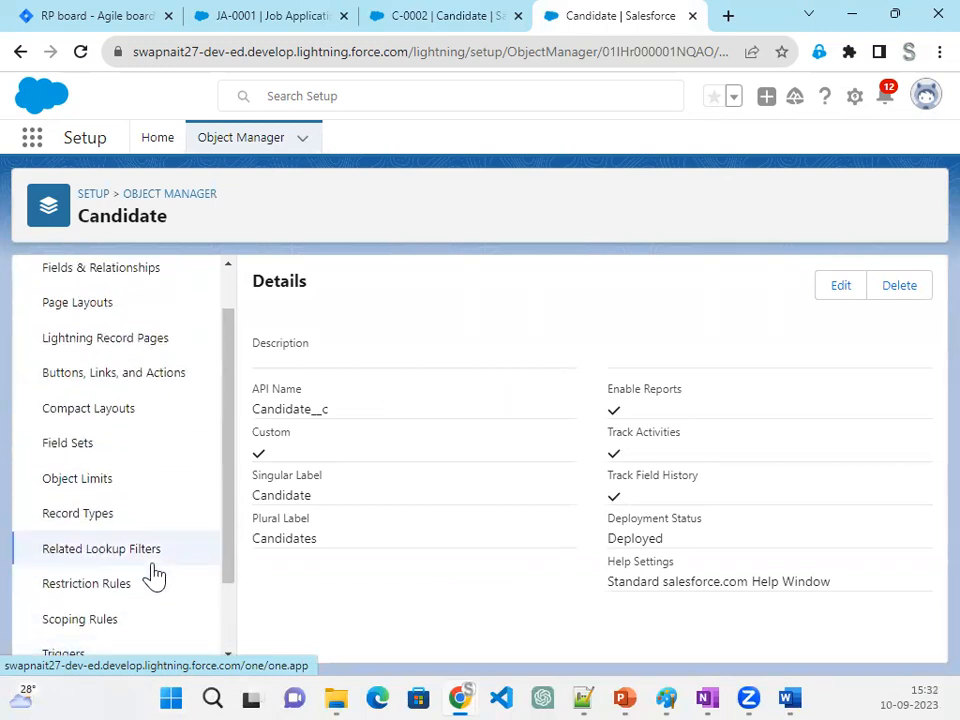
scroll(153, 572, "up", 1)
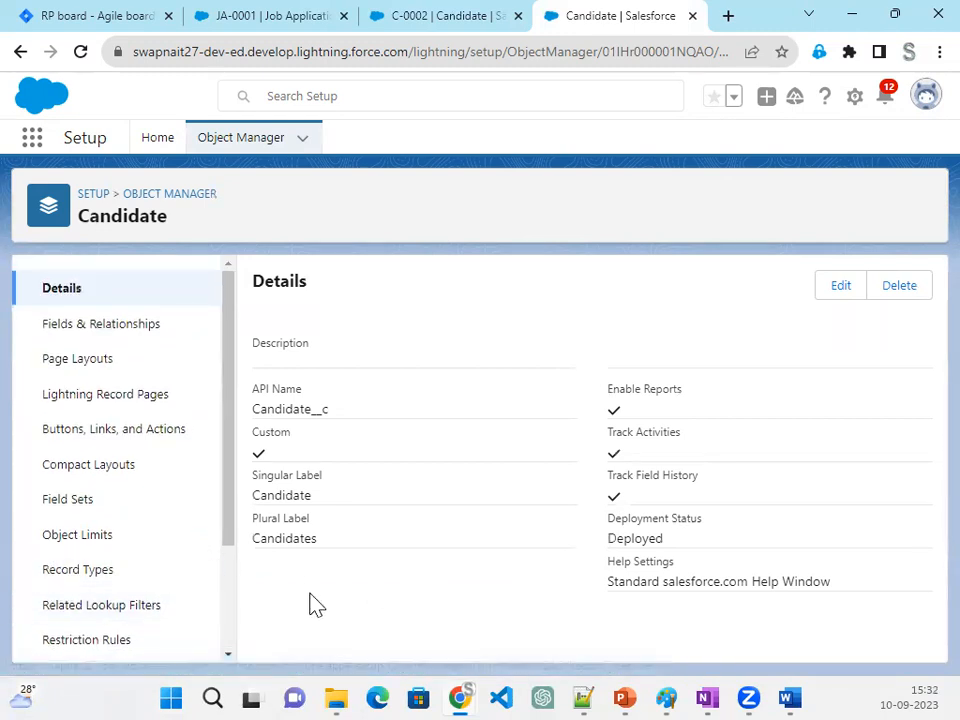
scroll(220, 594, "down", 2)
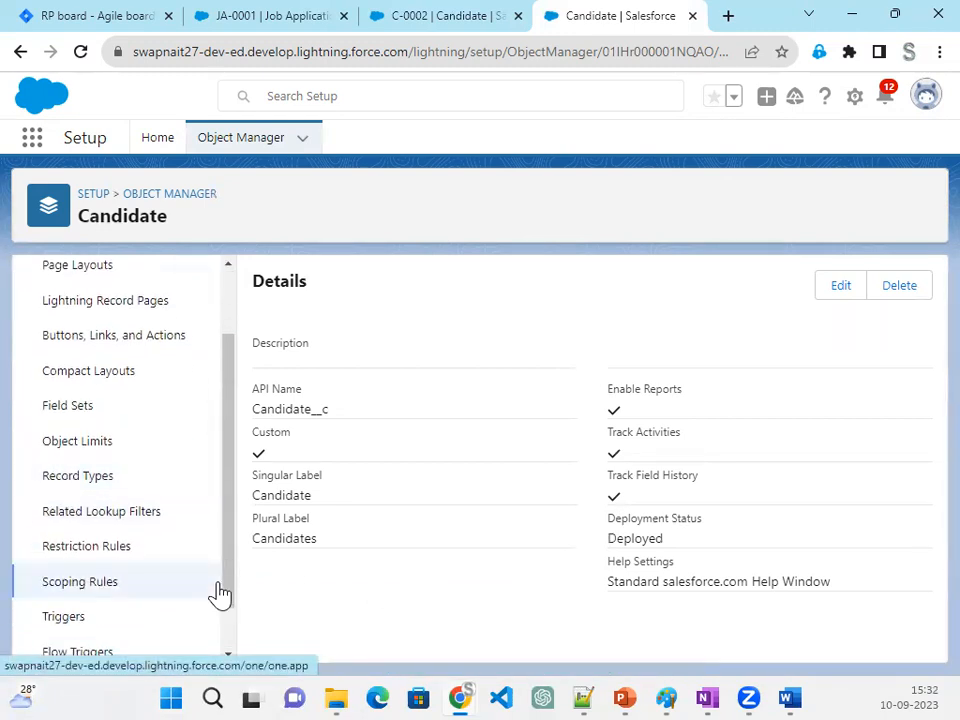
scroll(220, 594, "down", 1)
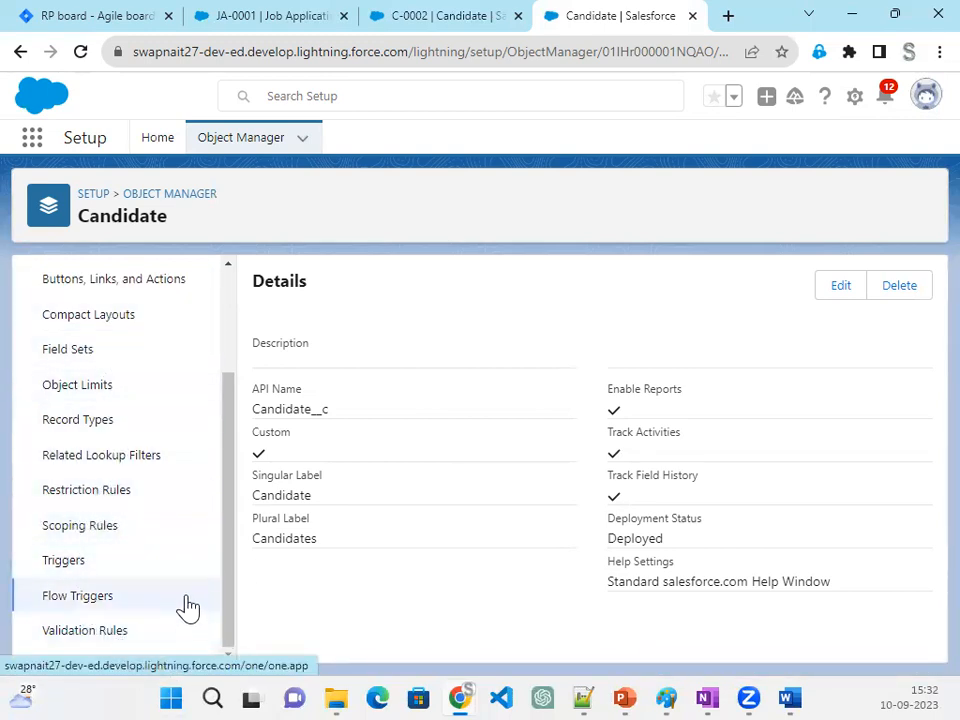
scroll(188, 606, "up", 3)
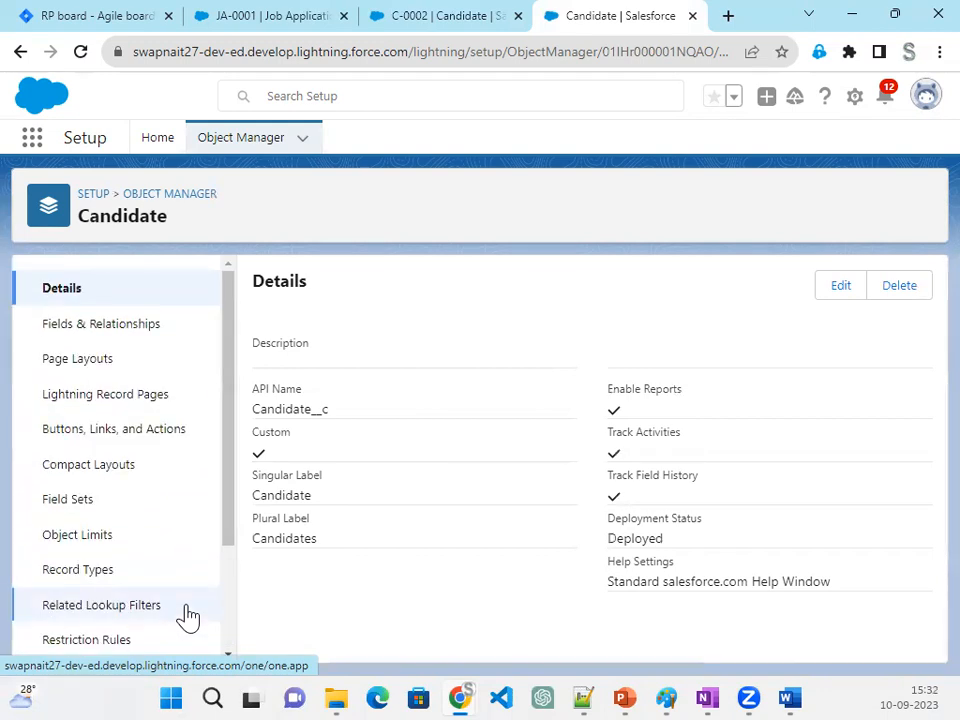
scroll(185, 618, "down", 3)
scroll(186, 621, "up", 3)
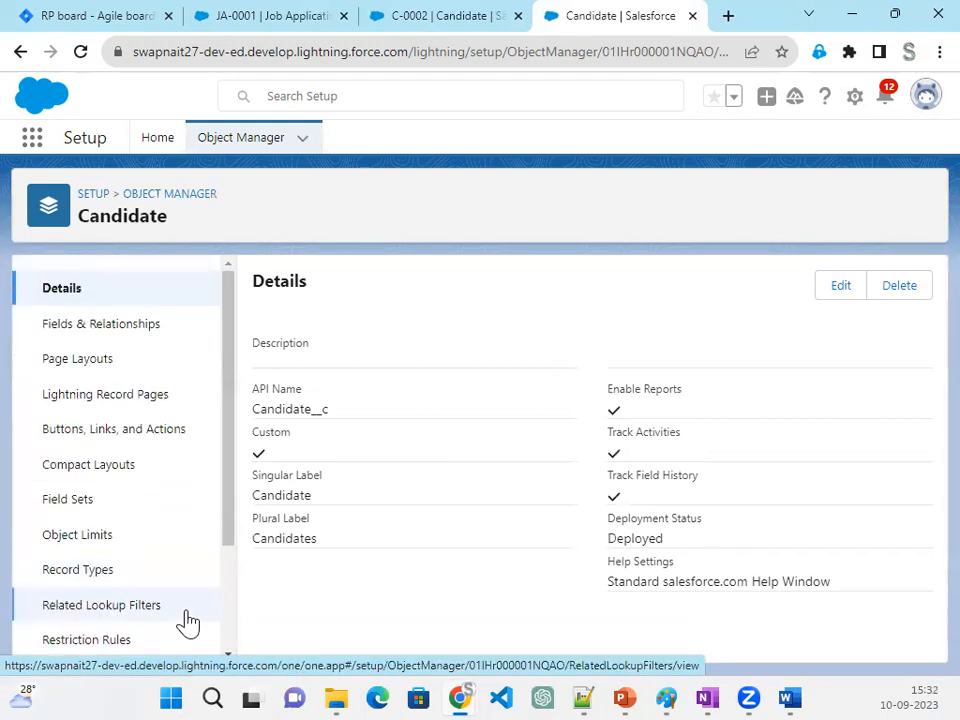
scroll(171, 600, "down", 3)
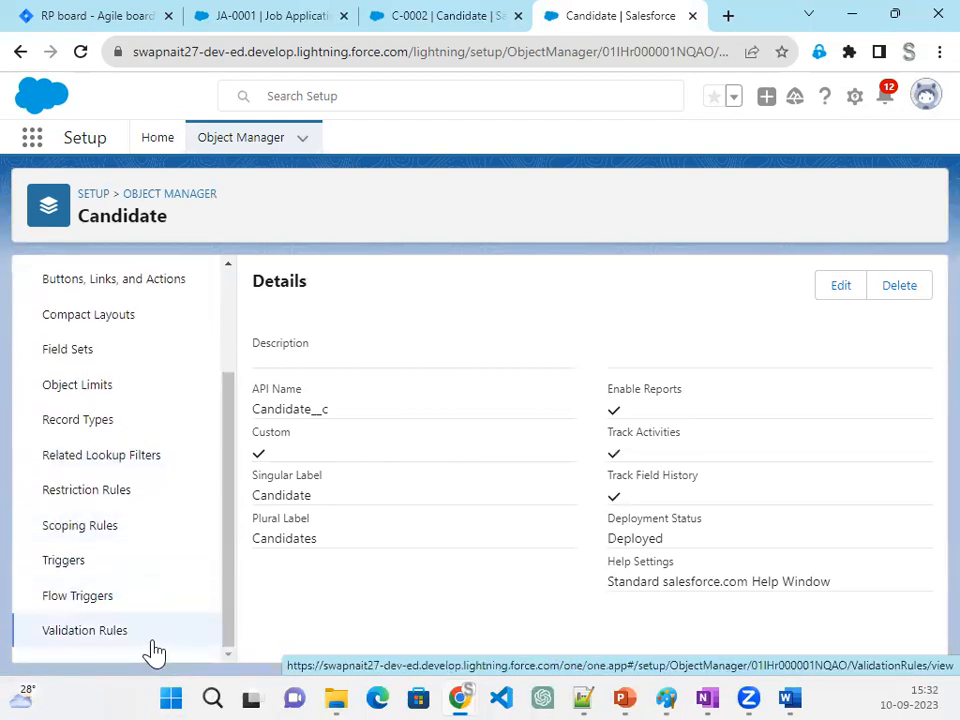
left_click(98, 534)
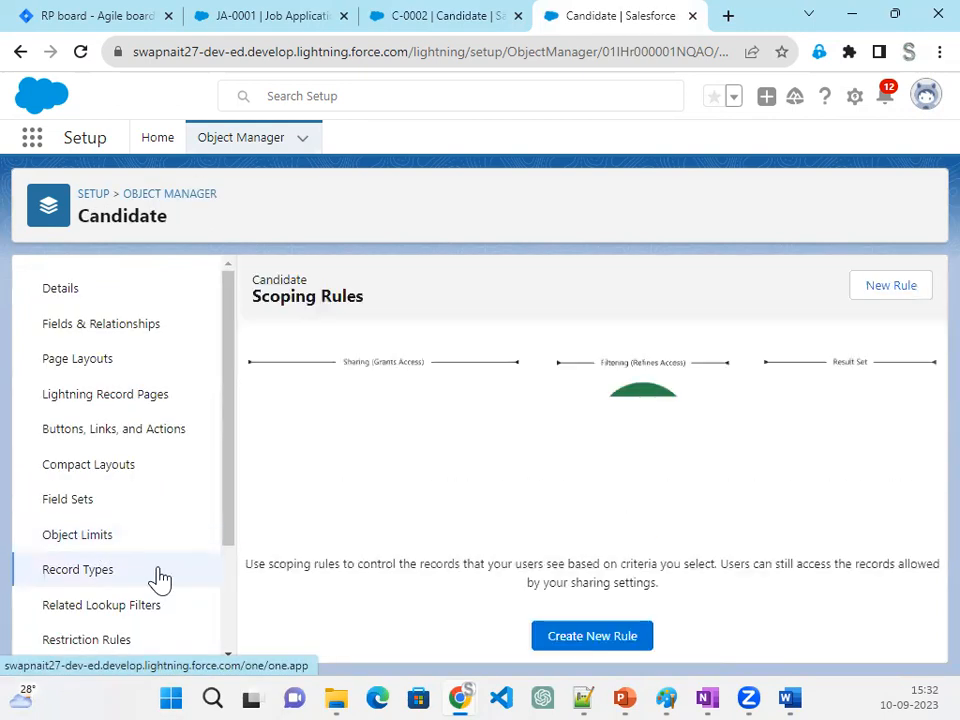
- View the Candidate object's Fields & Relationships, check the list of setup sections again and return to the object's Details
left_click(90, 333)
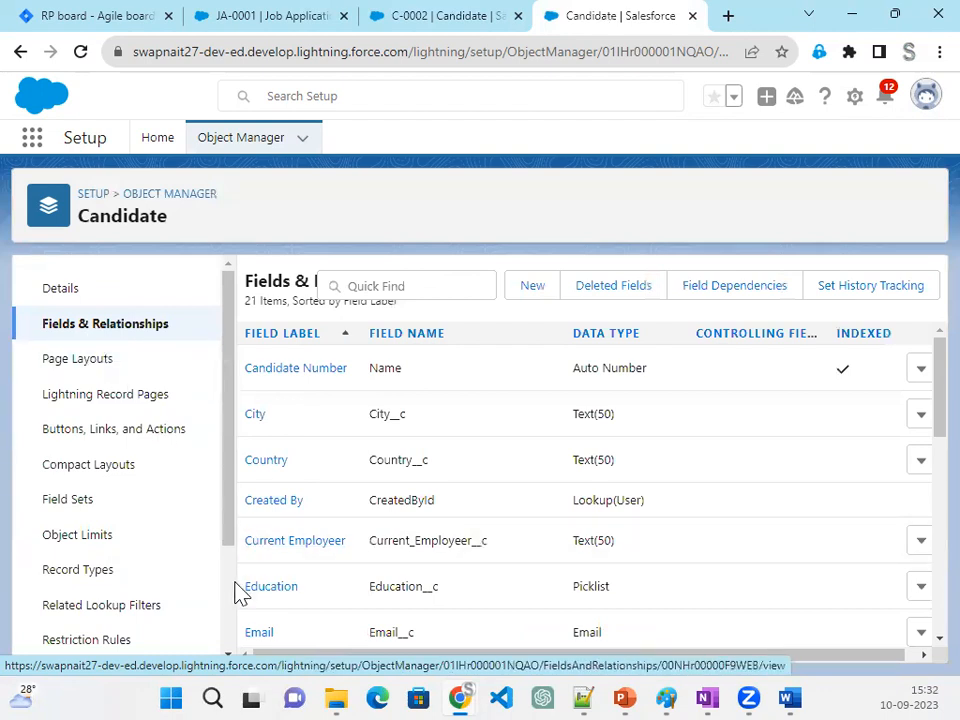
scroll(200, 573, "down", 1)
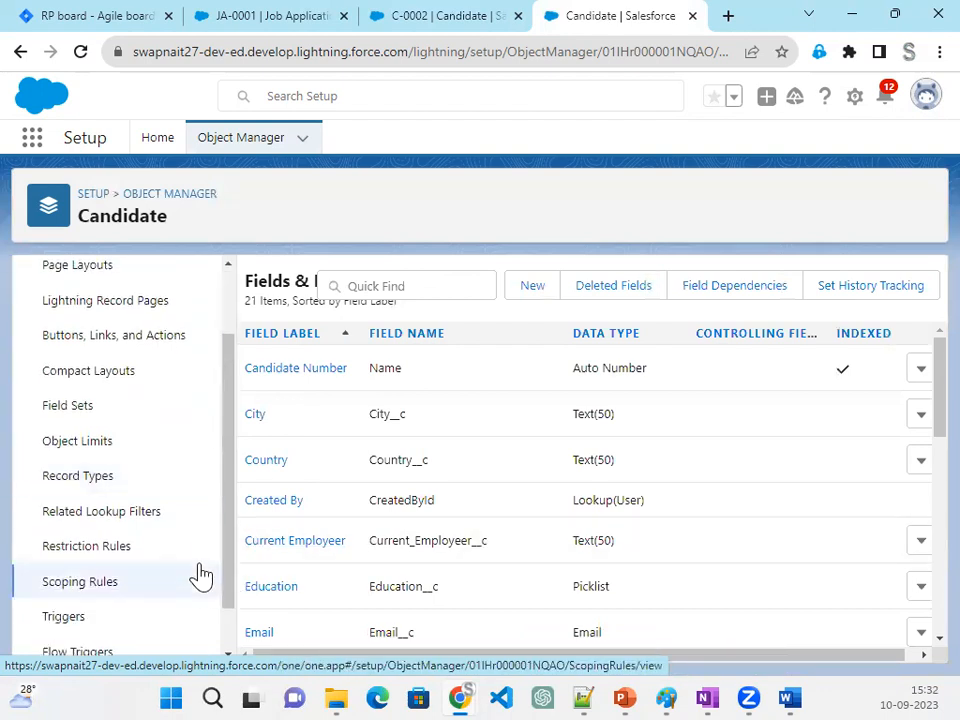
scroll(200, 573, "down", 1)
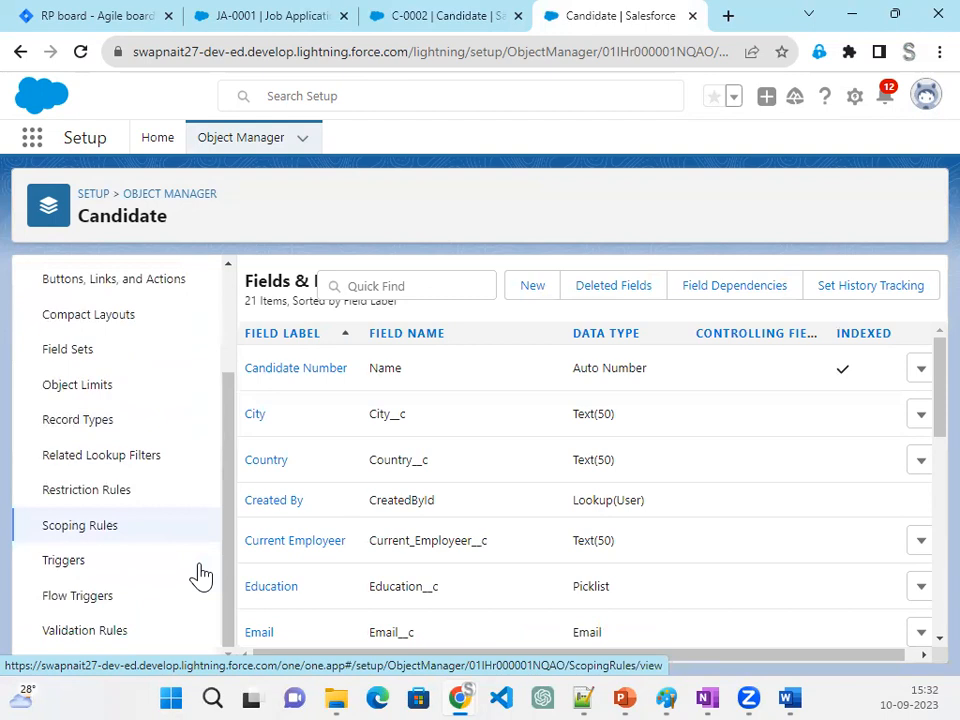
scroll(200, 573, "up", 1)
scroll(200, 571, "up", 1)
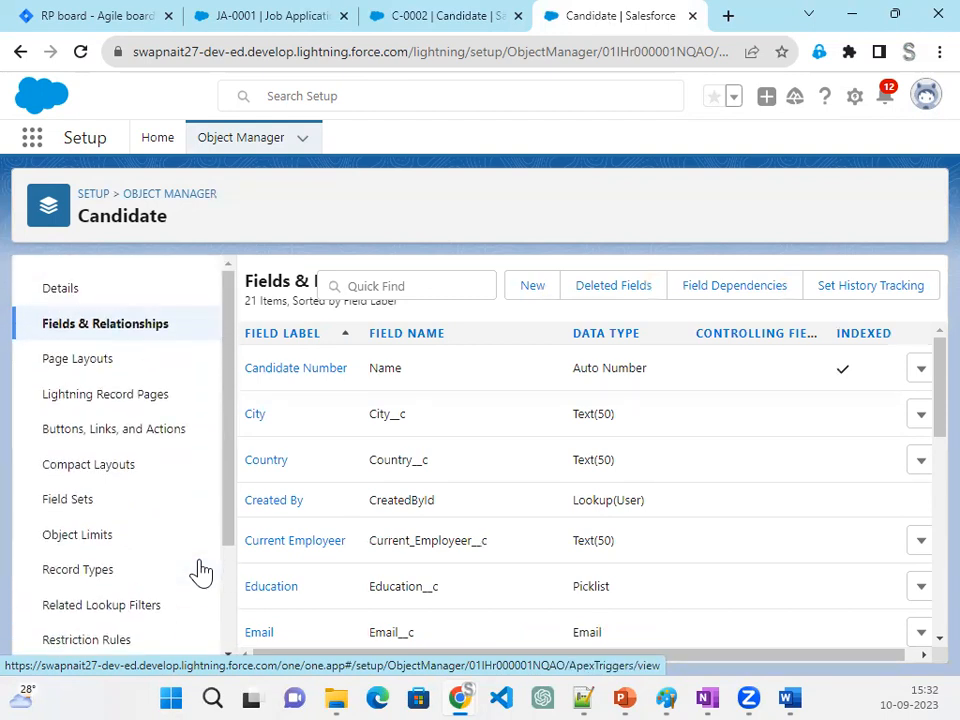
scroll(200, 571, "down", 2)
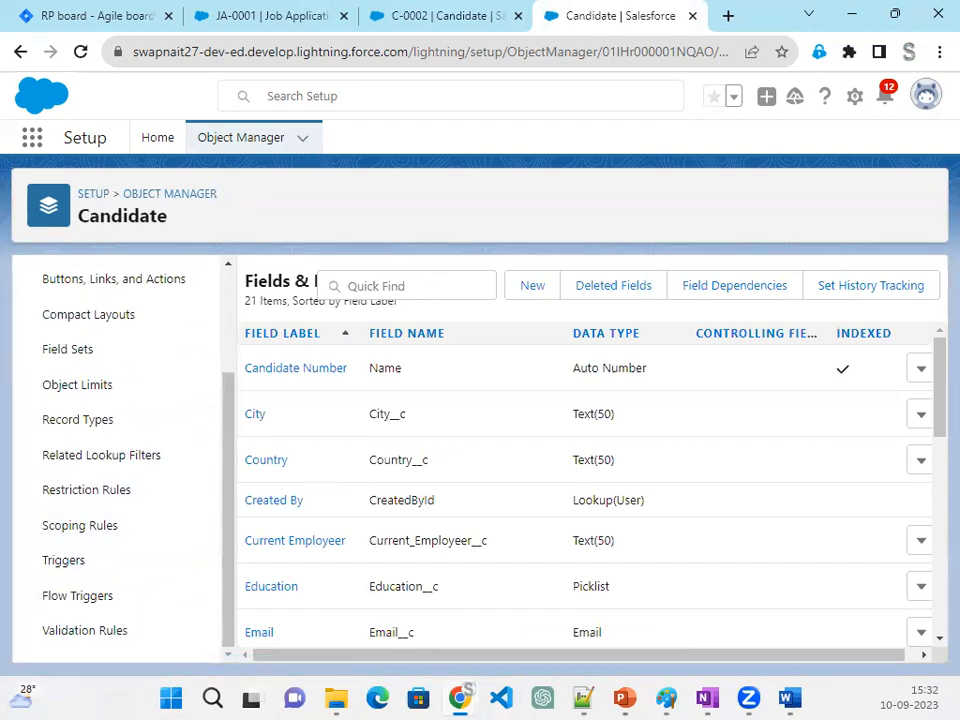
scroll(190, 441, "up", 2)
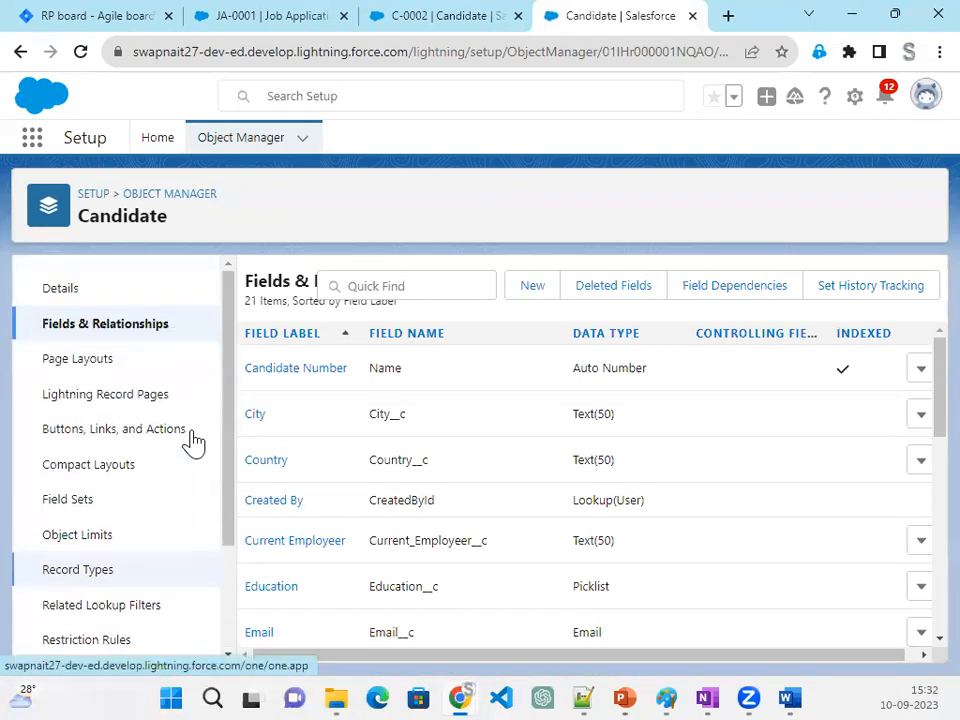
left_click(52, 292)
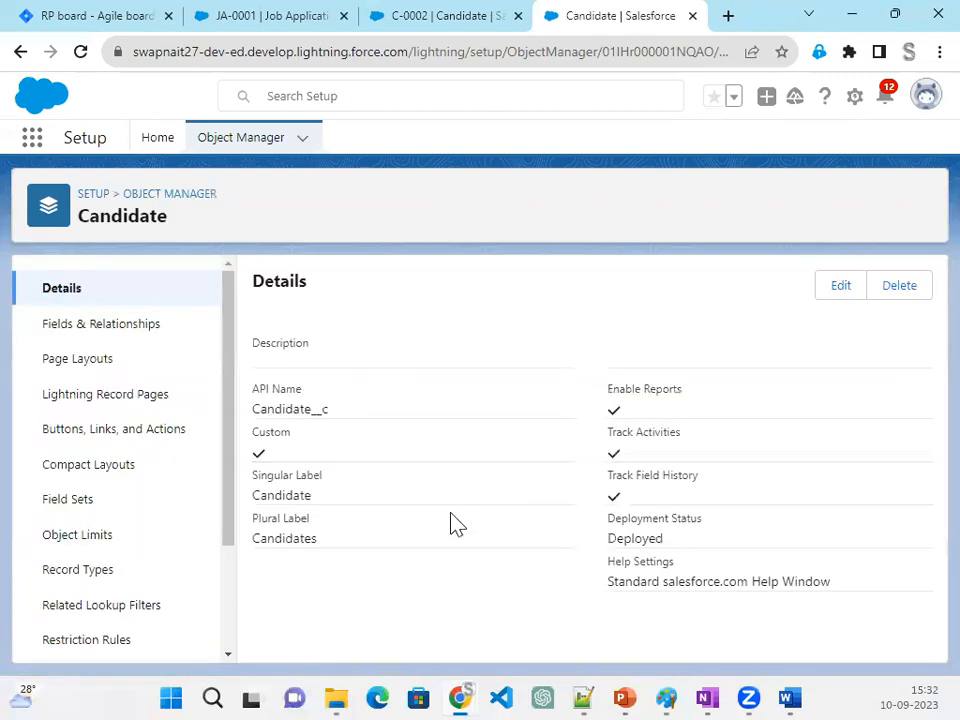
- Edit the Candidate object, enable Allow Search under Search Status, and save the object
left_click(841, 297)
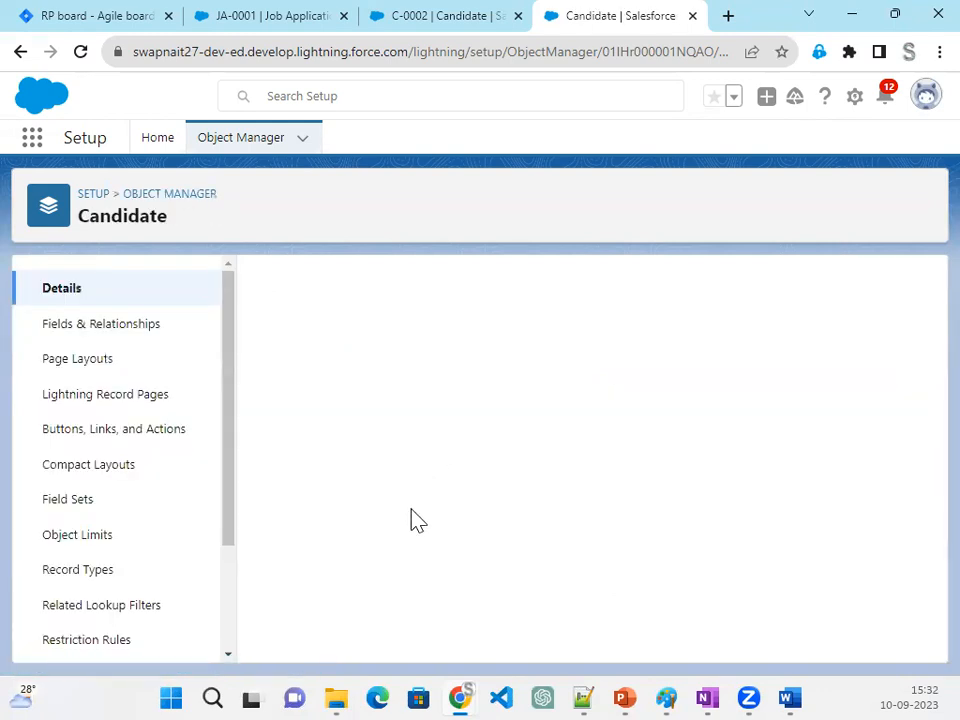
scroll(416, 522, "down", 6)
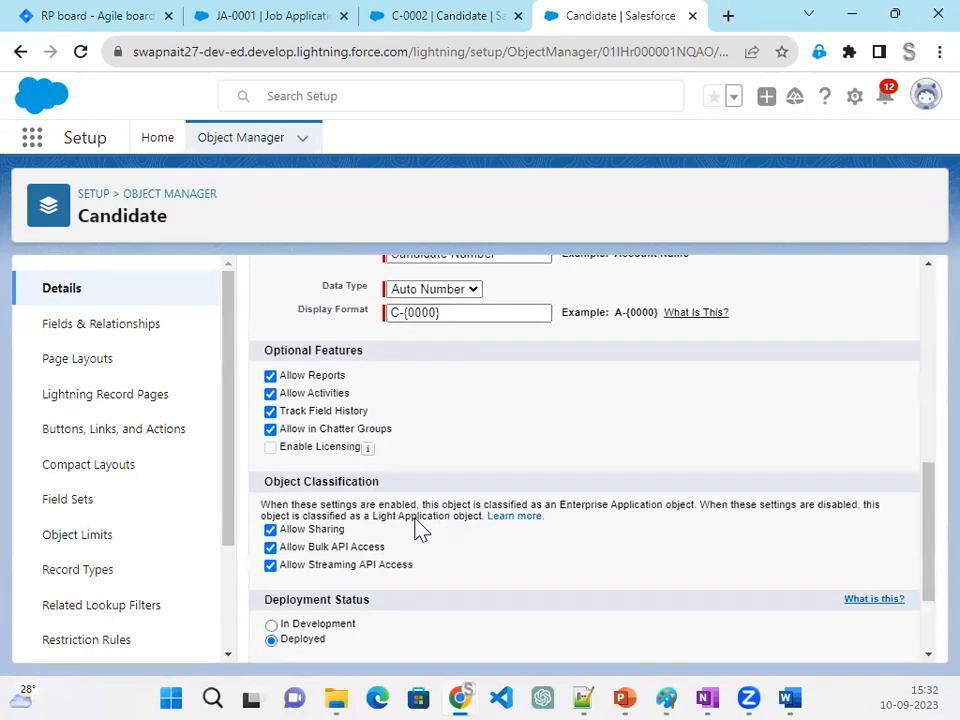
scroll(420, 530, "down", 2)
left_click(270, 633)
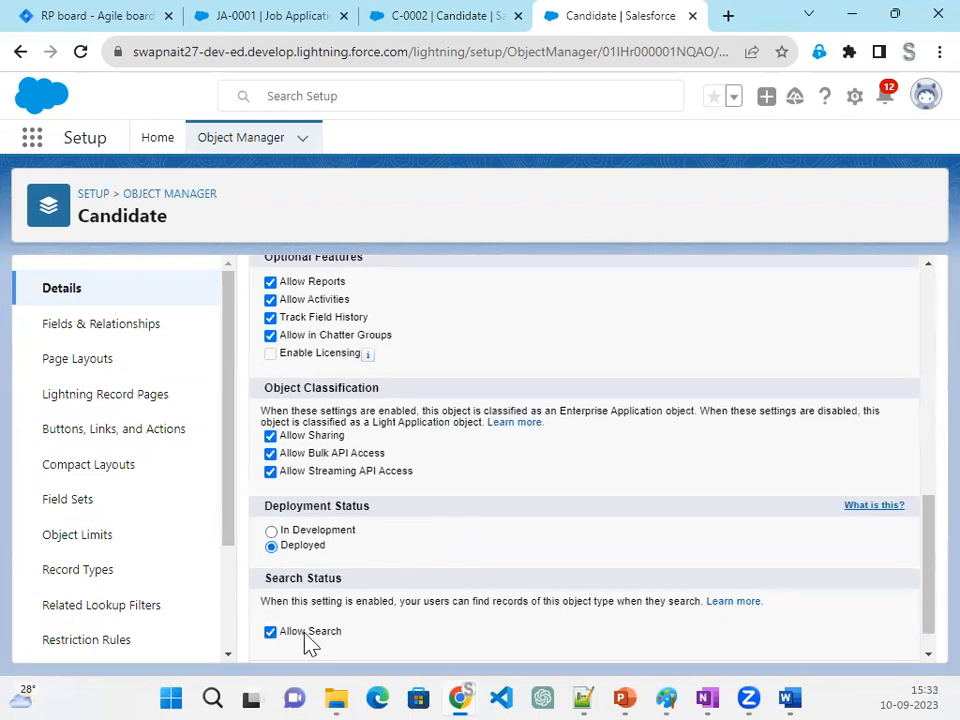
scroll(831, 621, "down", 2)
left_click(470, 639)
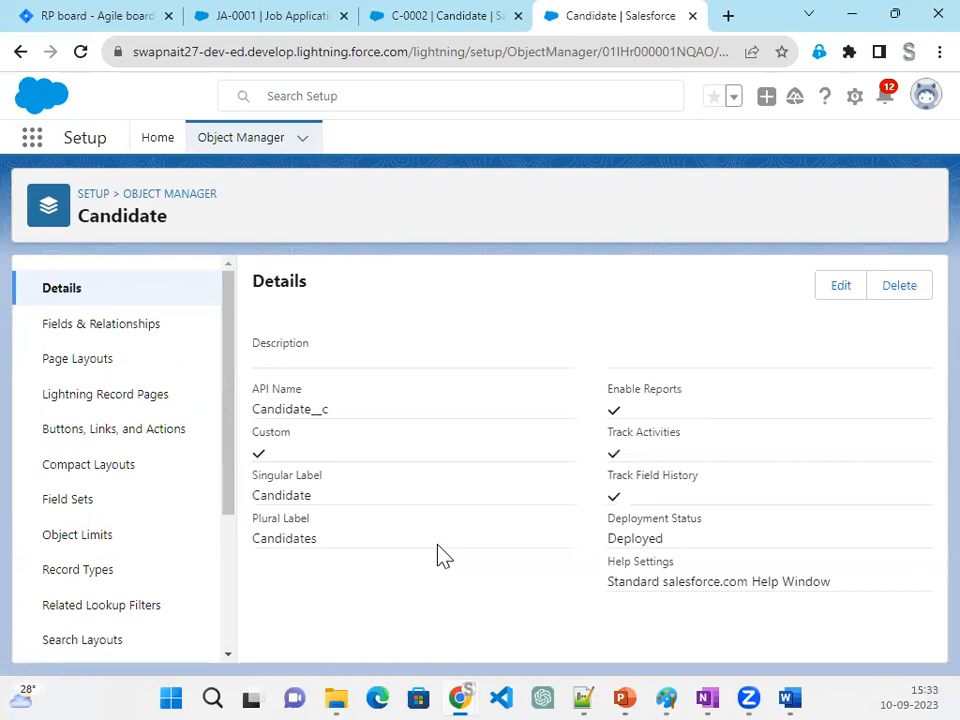
- Open the Candidate object's search layout for the System Administrator profile for editing
left_click(86, 640)
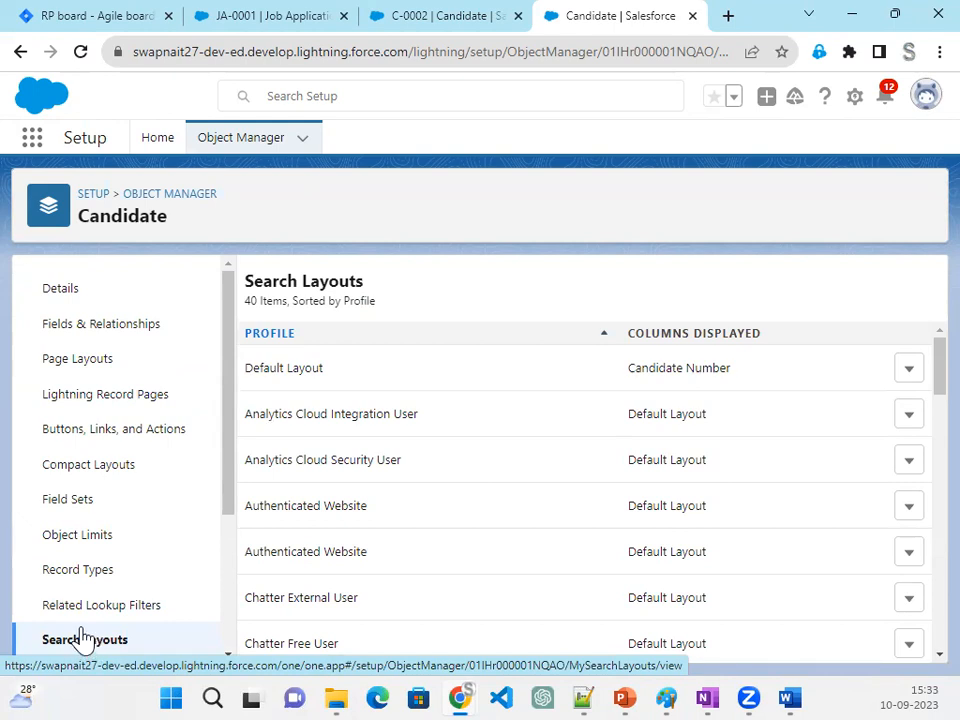
scroll(448, 540, "down", 2)
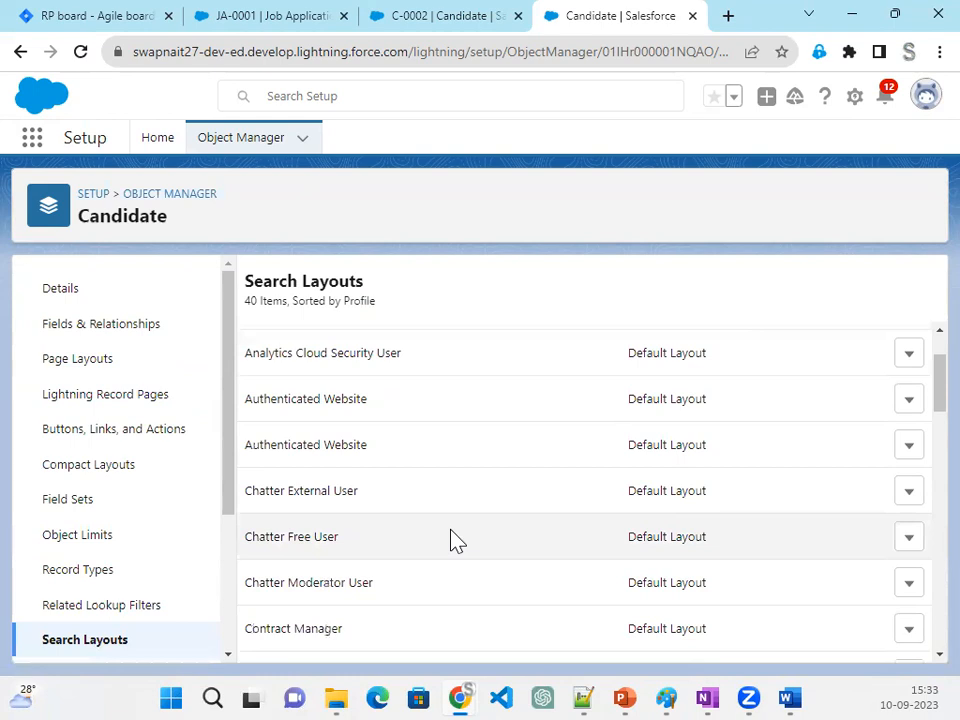
scroll(454, 548, "down", 12)
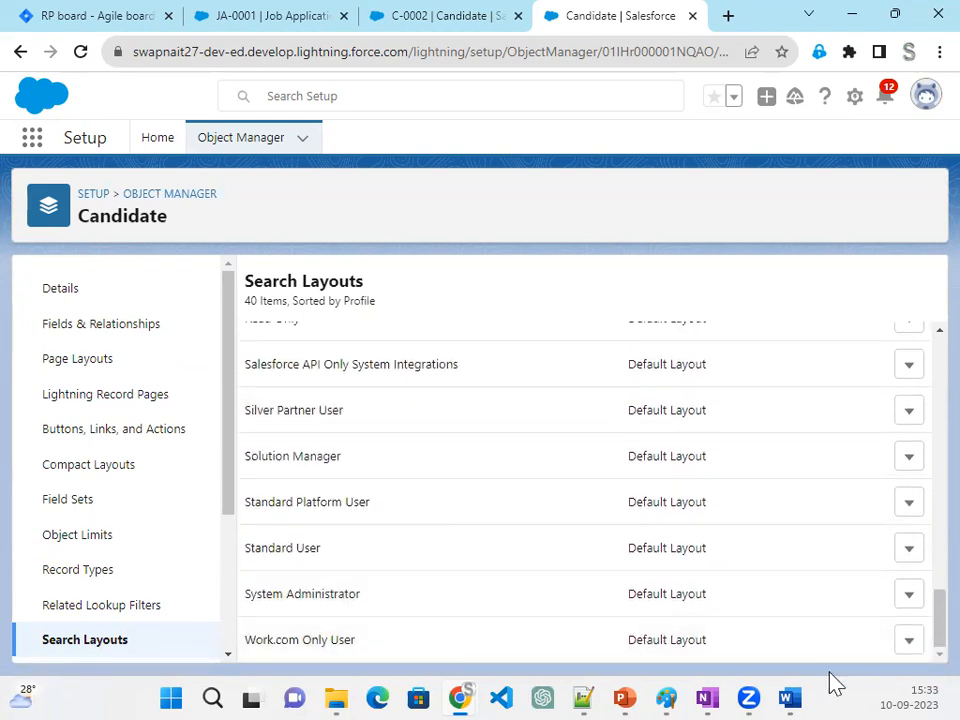
left_click(909, 597)
left_click(860, 655)
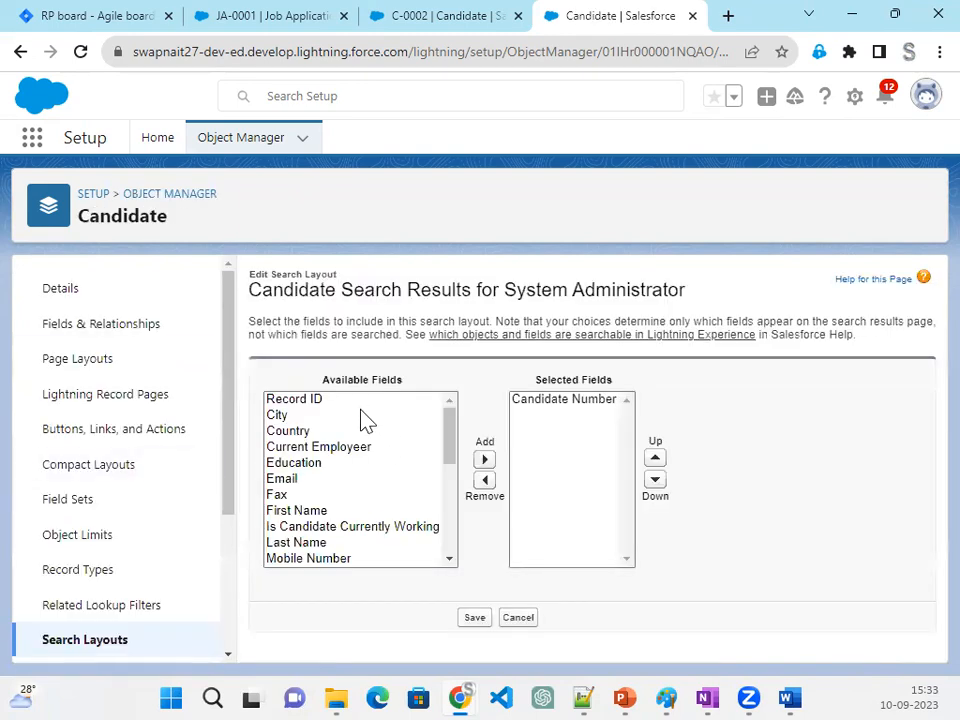
- Add Last Name and First Name to the System Administrator search layout, save it, and check that profile's displayed columns
left_click(330, 545)
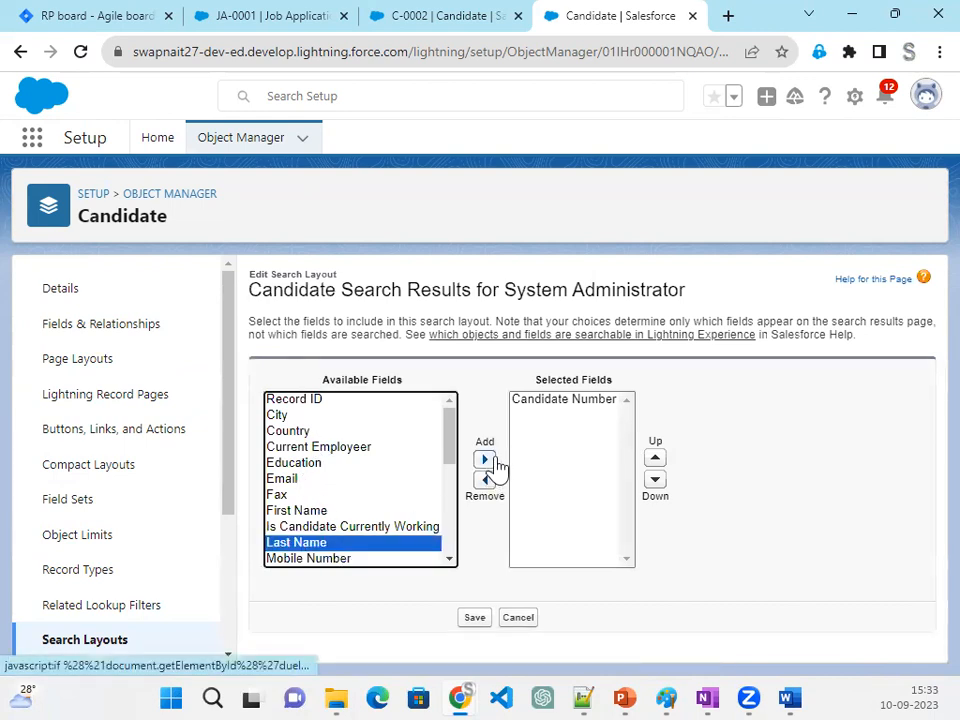
left_click(486, 461)
left_click(320, 511)
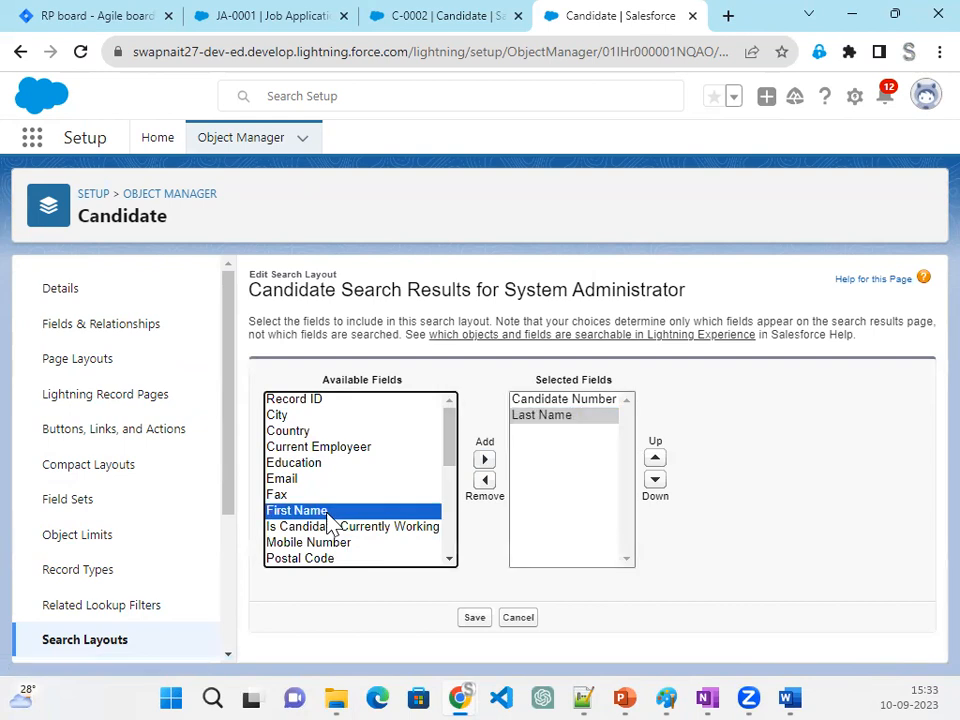
left_click(484, 460)
left_click(475, 618)
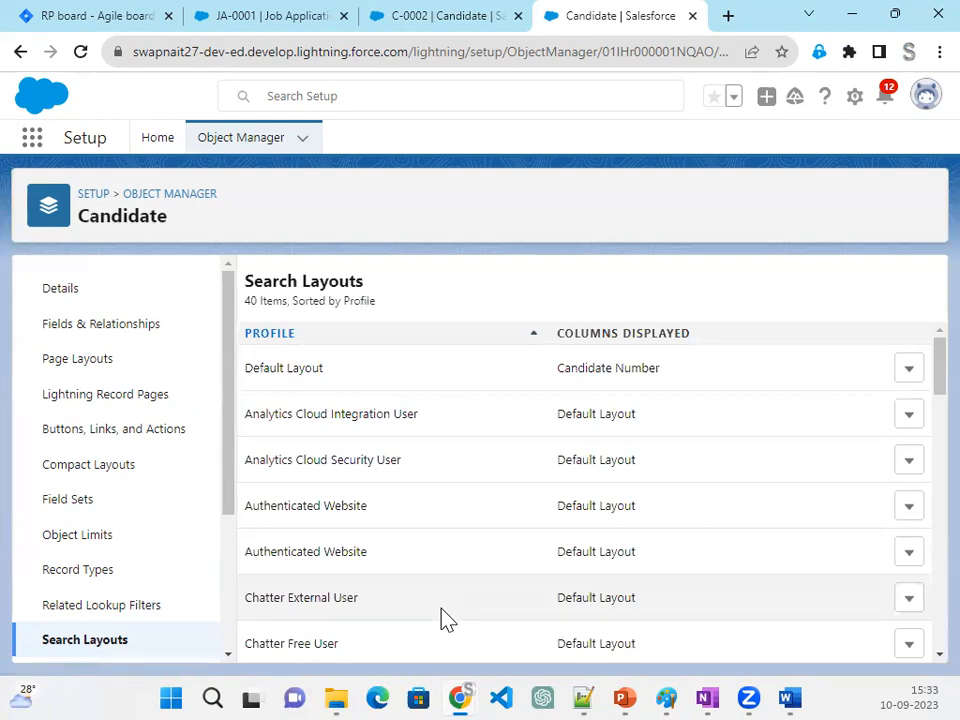
scroll(722, 640, "down", 7)
scroll(726, 662, "down", 6)
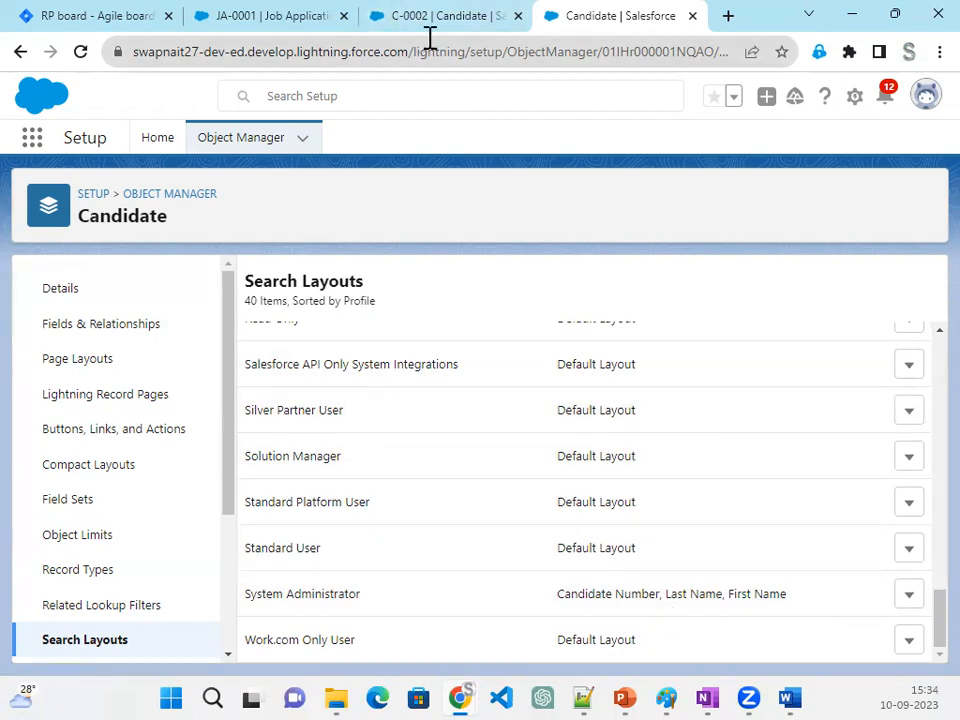
- Reload the C-0002 and JA-0001 records and clear JA-0001's Candidate lookup to check the details listed for each candidate
left_click(457, 22)
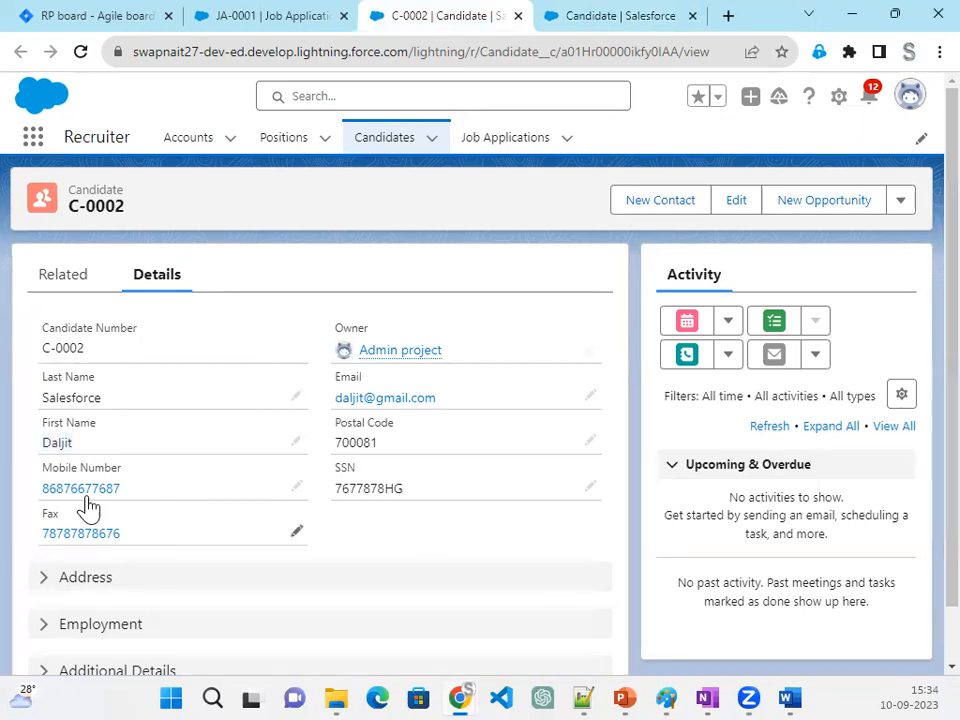
left_click(80, 52)
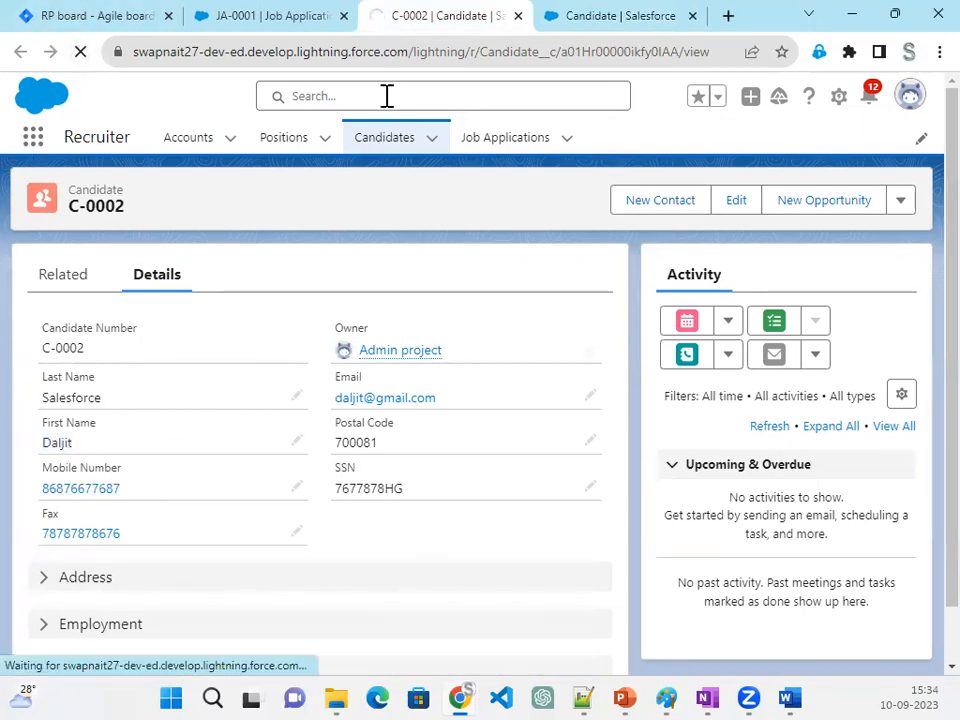
left_click(264, 18)
left_click(80, 54)
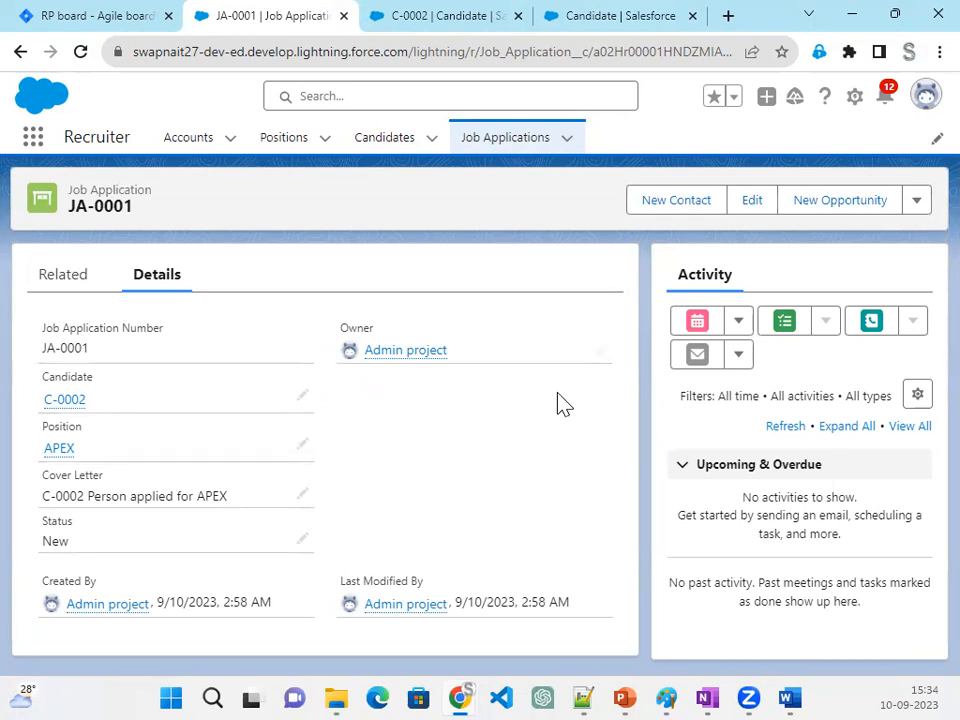
left_click(302, 396)
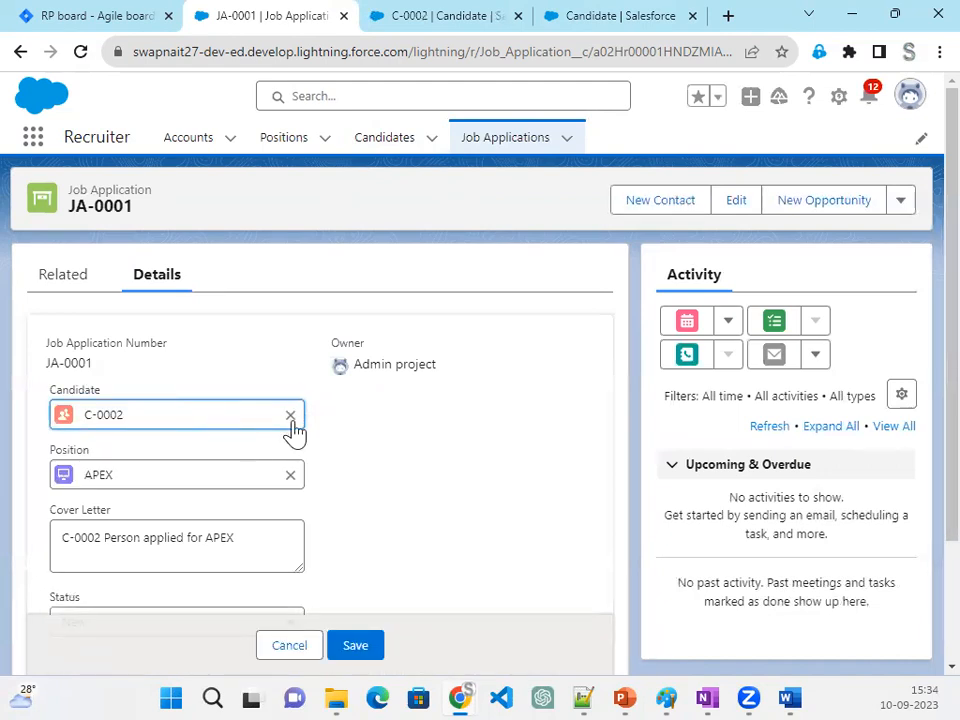
left_click(290, 416)
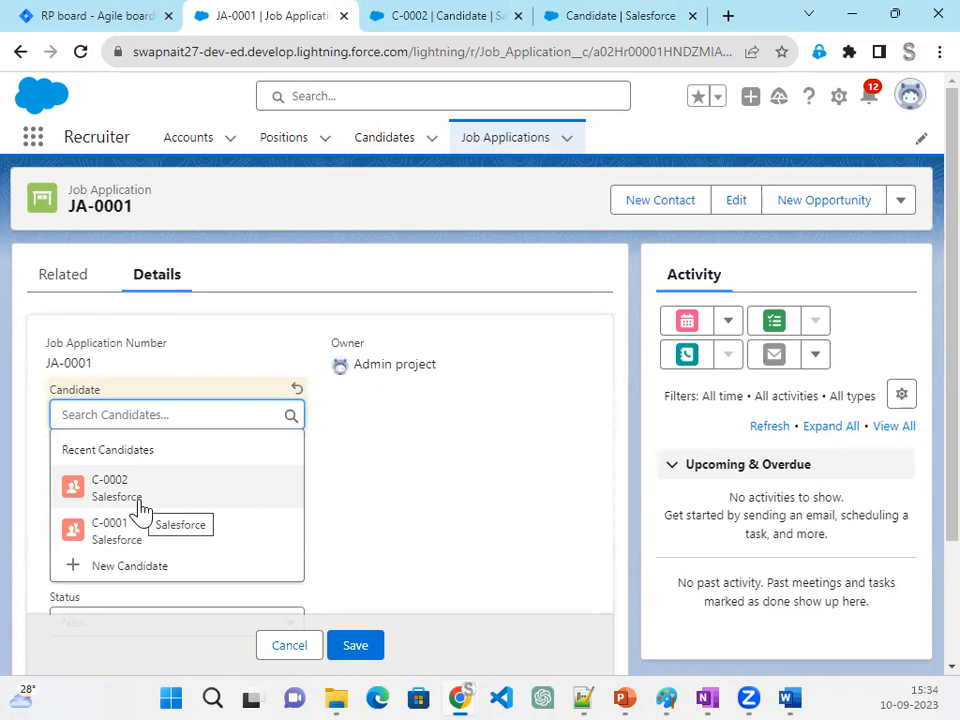
left_click(422, 476)
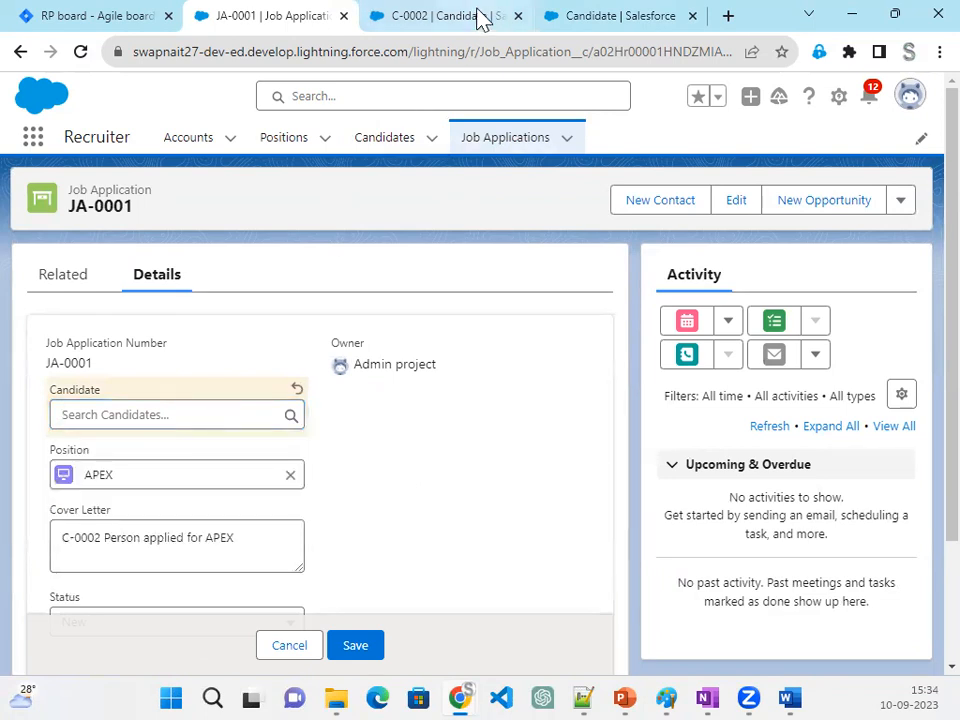
- Move First Name above Last Name in the Candidate search layout for System Administrator and save it
left_click(602, 17)
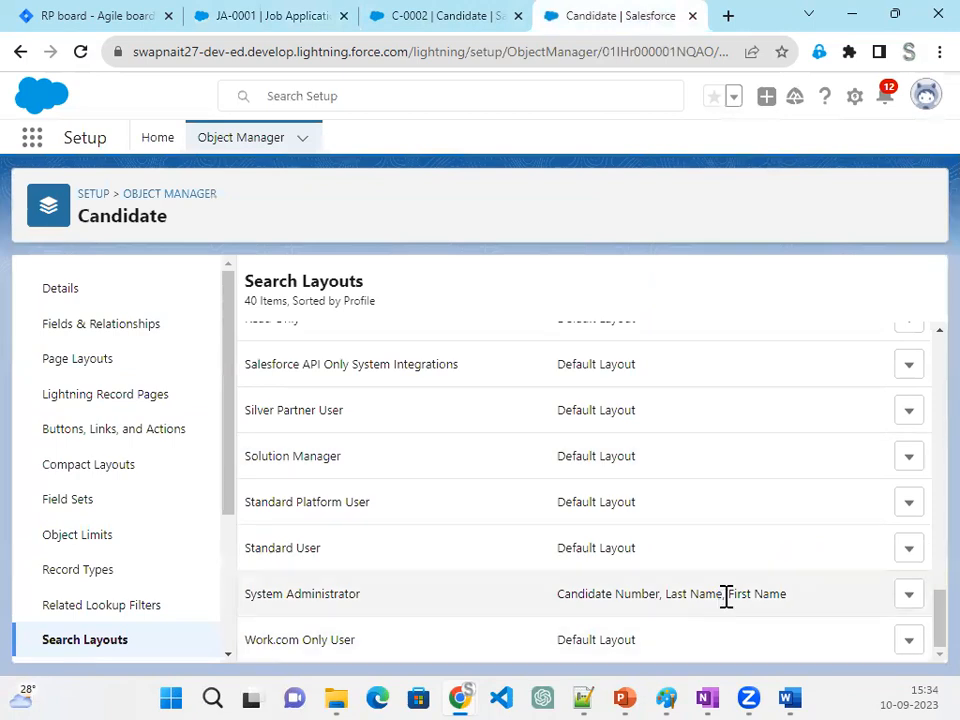
left_click(908, 596)
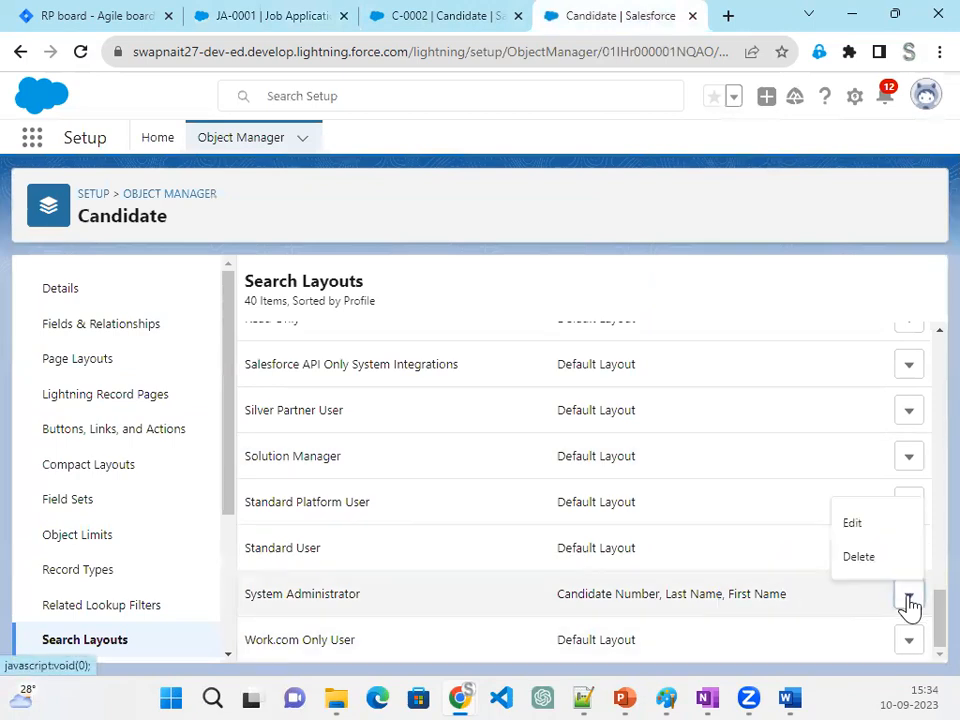
left_click(872, 536)
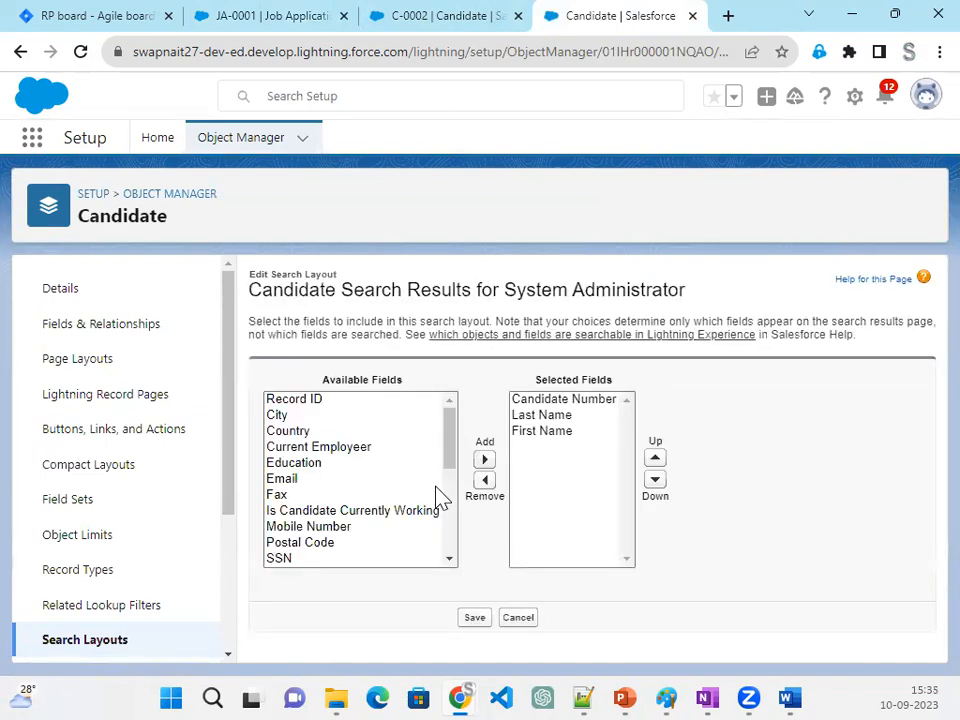
left_click(541, 431)
left_click(655, 458)
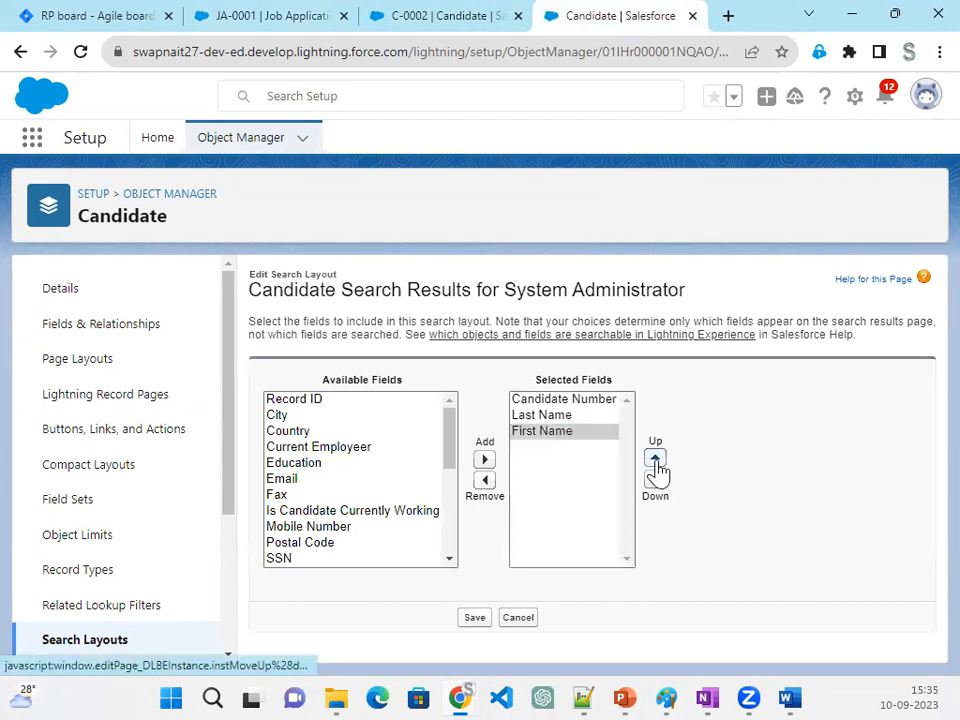
left_click(474, 618)
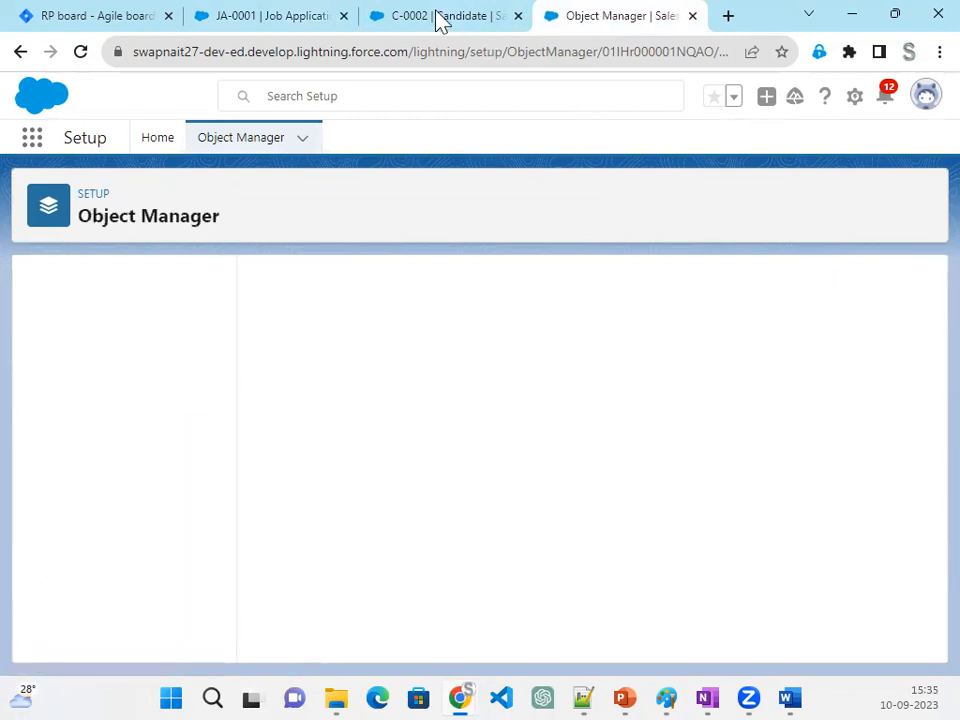
- Discard the open edit on JA-0001, check the suggestions in its Candidate lookup again, and cancel without saving
left_click(380, 24)
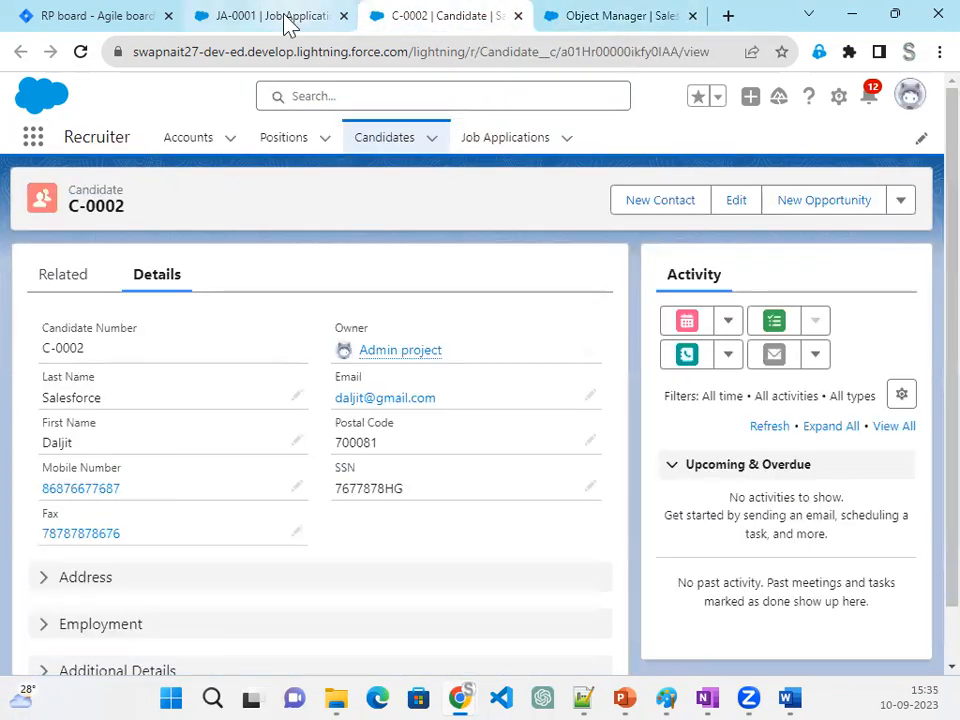
left_click(289, 24)
left_click(286, 645)
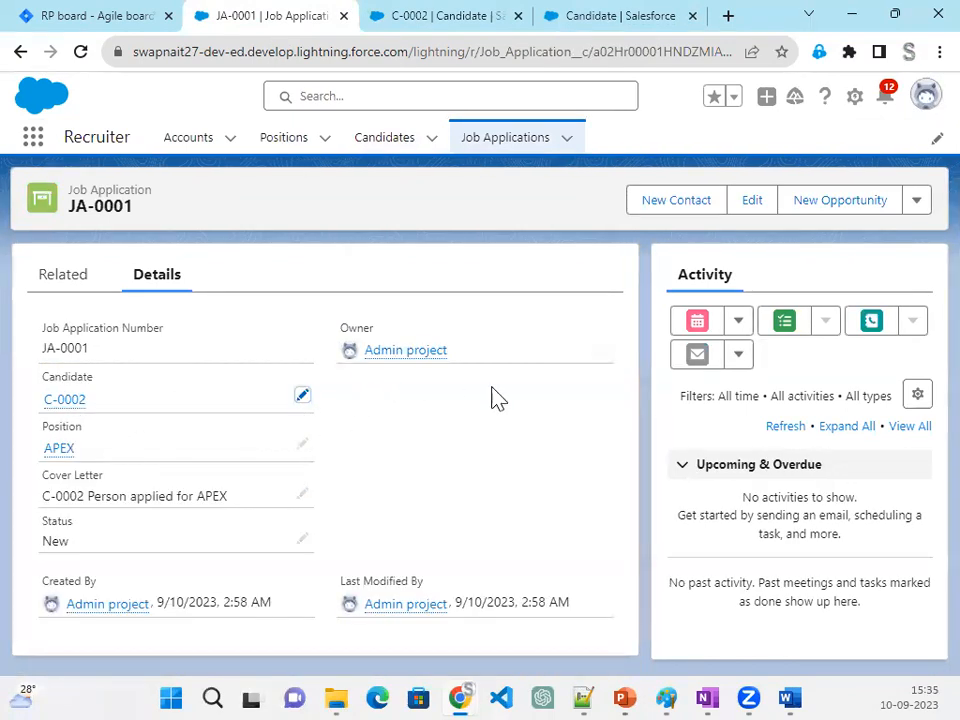
left_click(302, 396)
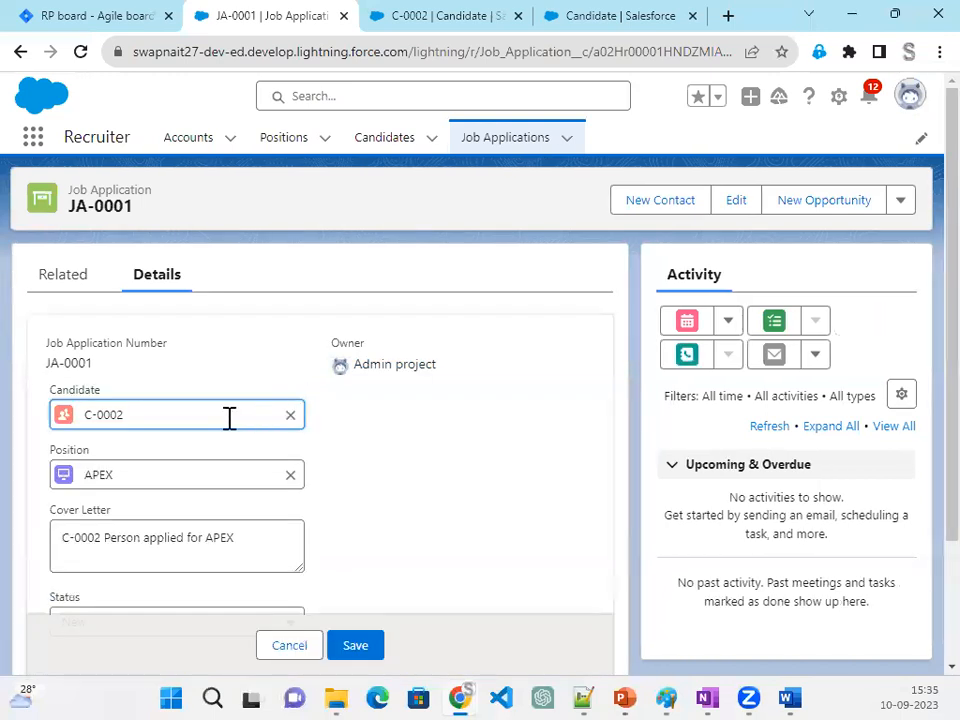
left_click(291, 415)
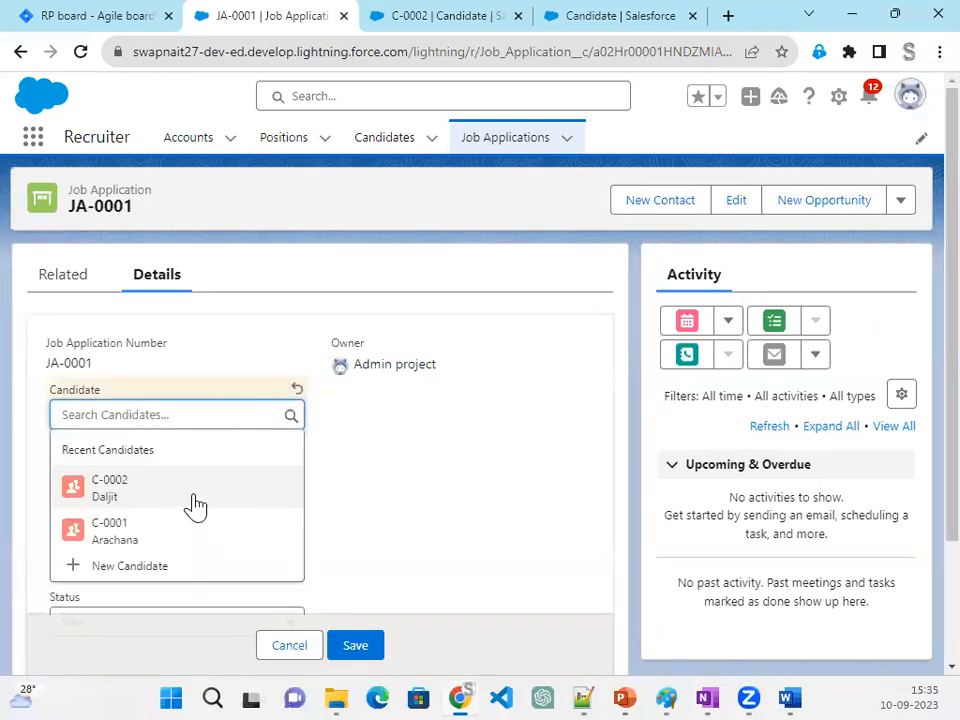
left_click(282, 650)
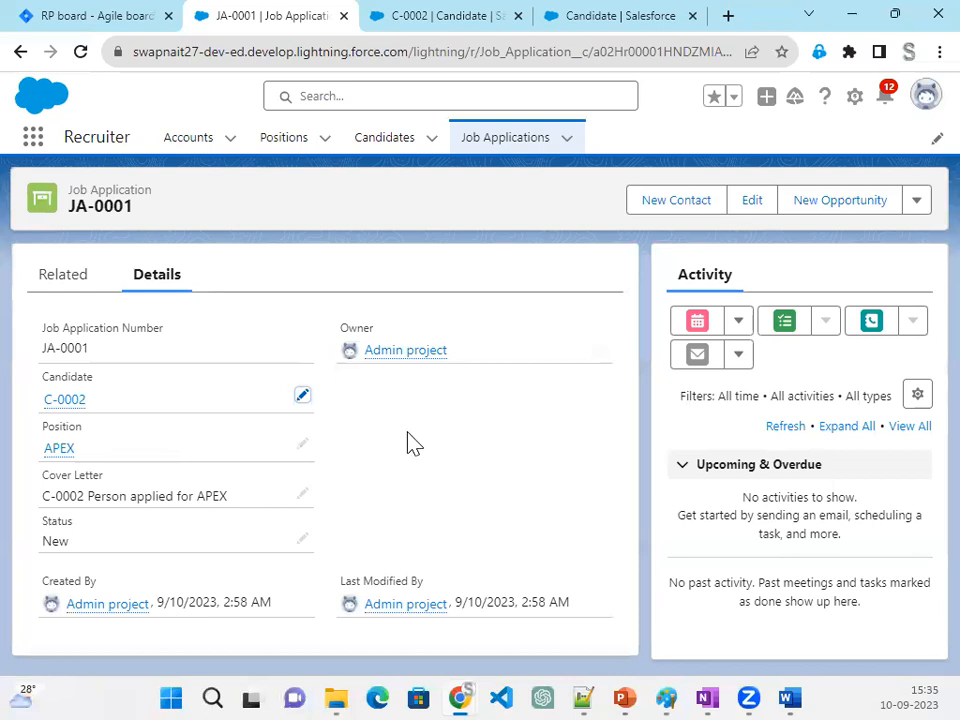
mouse_move(78, 410)
- Find the Job Application object in the Object Manager by searching "Job" and open its Fields & Relationships
left_click(615, 28)
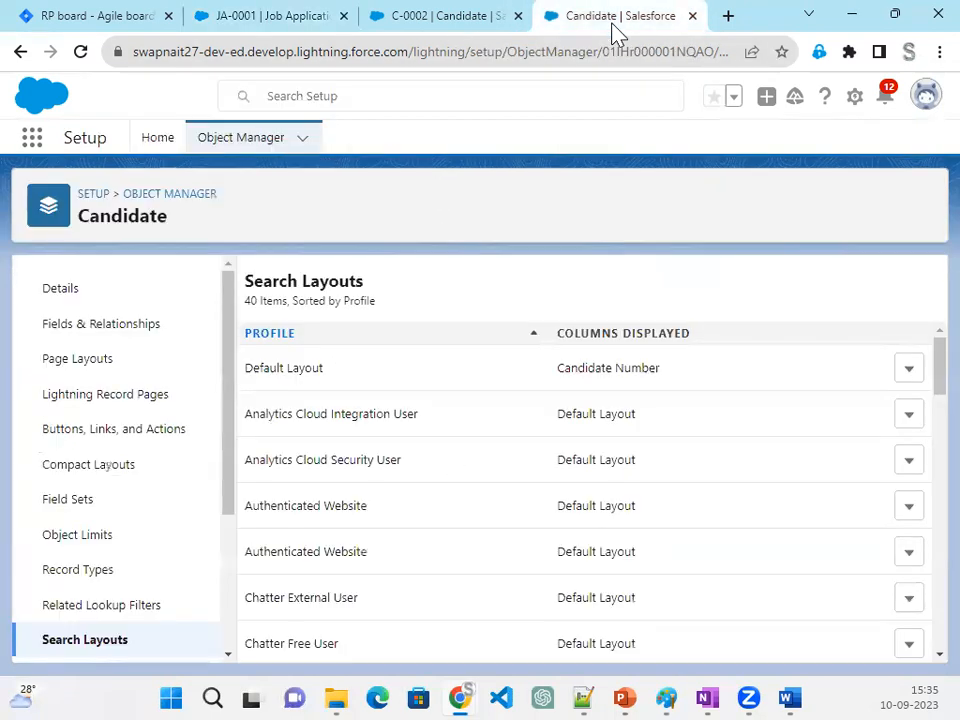
left_click(252, 146)
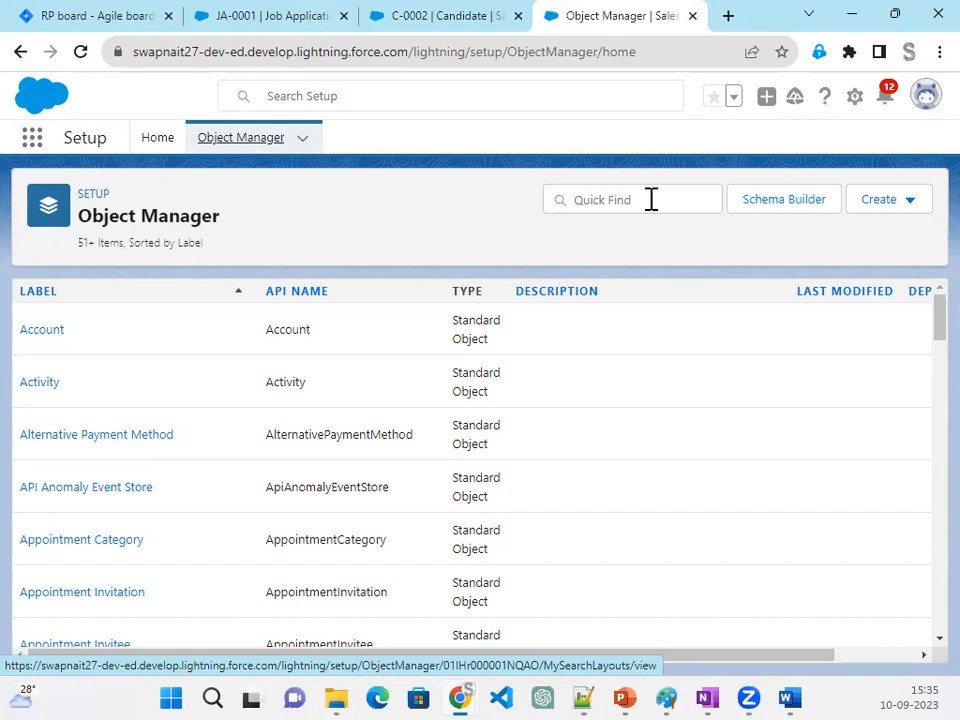
left_click(651, 199)
type("Job")
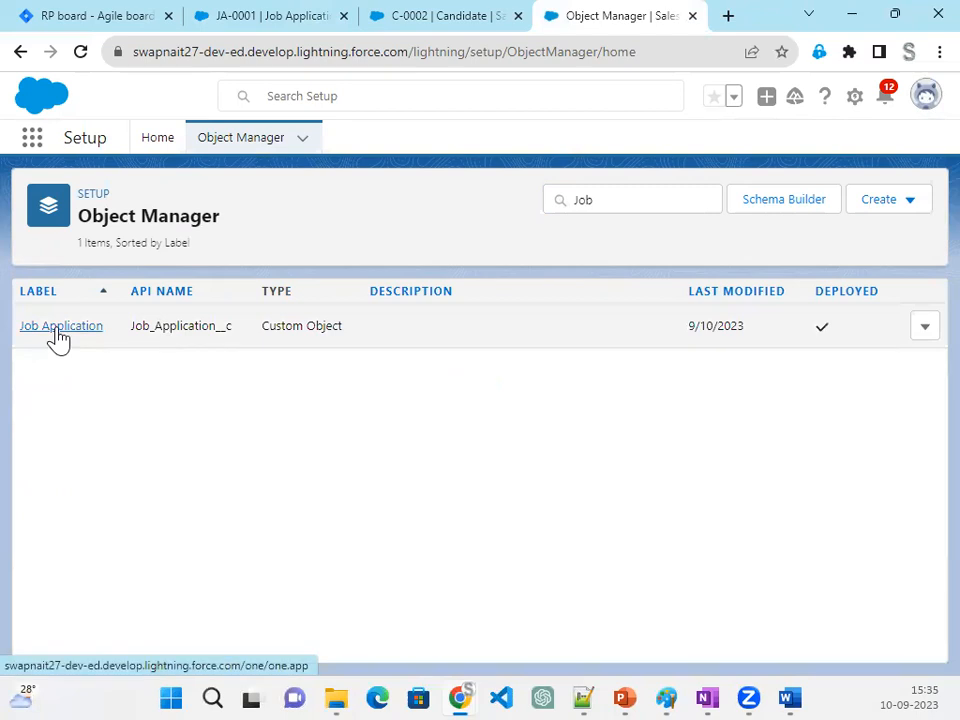
left_click(56, 332)
left_click(70, 335)
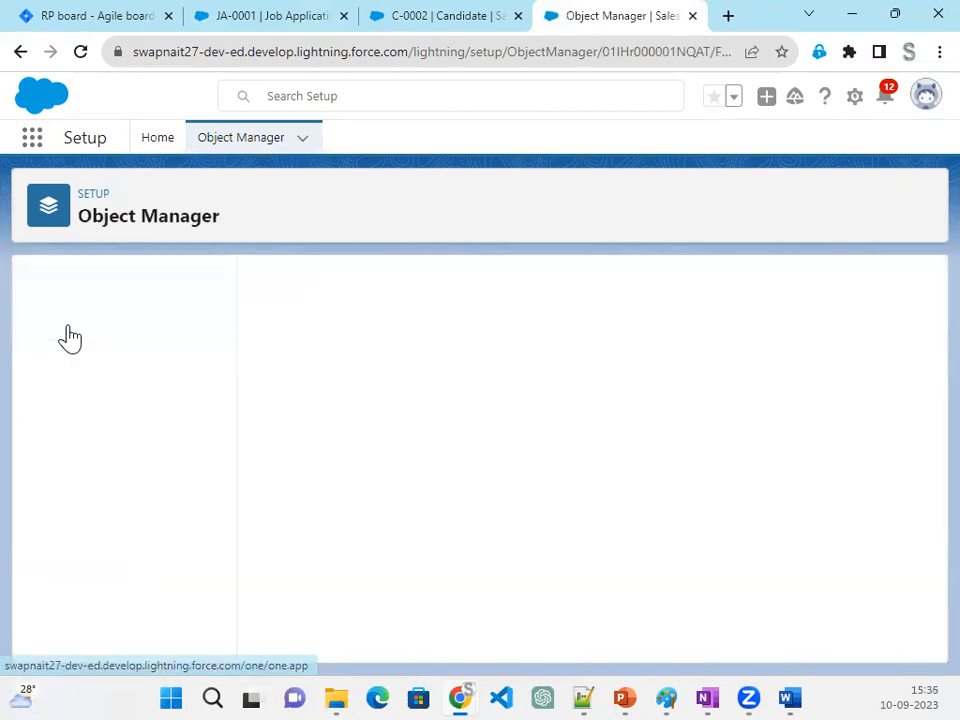
- Start a new custom field on Job Application and choose Formula as its data type
left_click(524, 290)
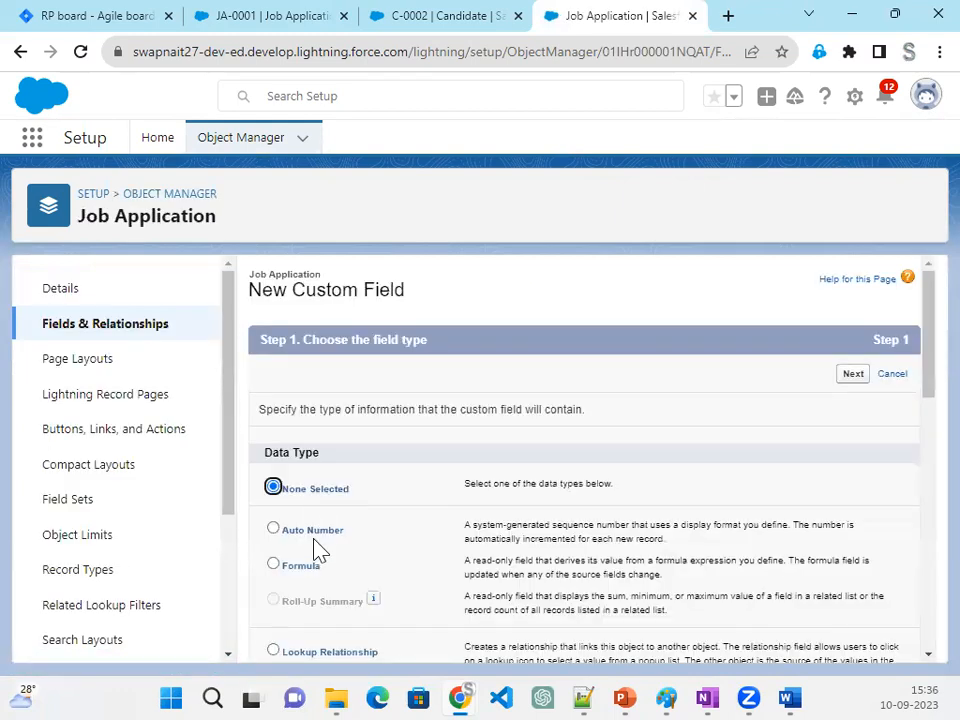
scroll(318, 565, "down", 3)
scroll(344, 620, "down", 1)
scroll(345, 628, "down", 5)
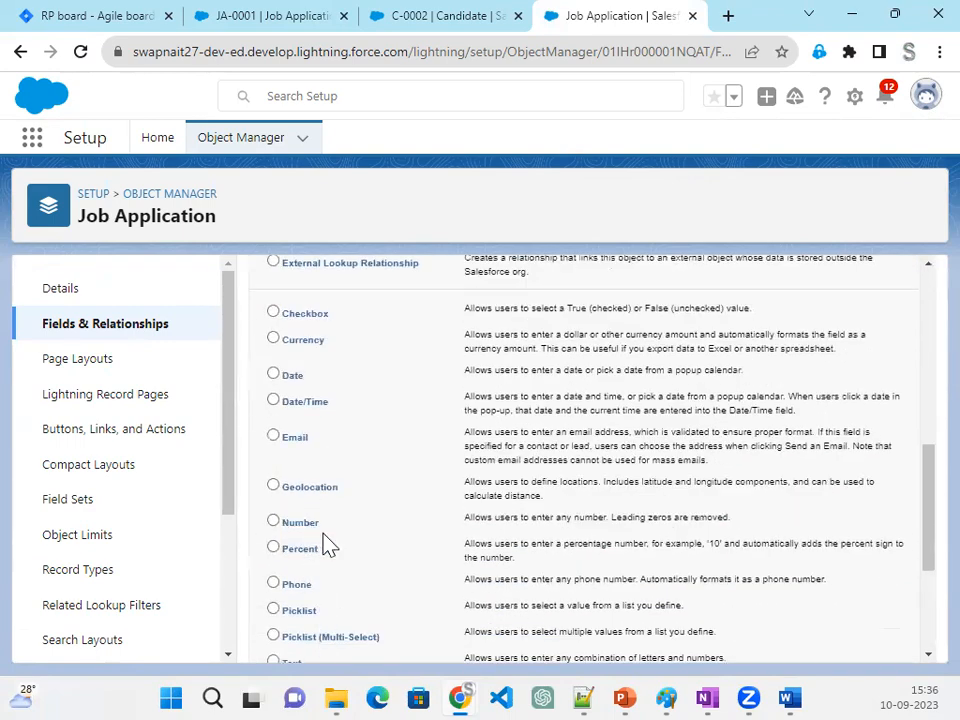
scroll(330, 545, "up", 10)
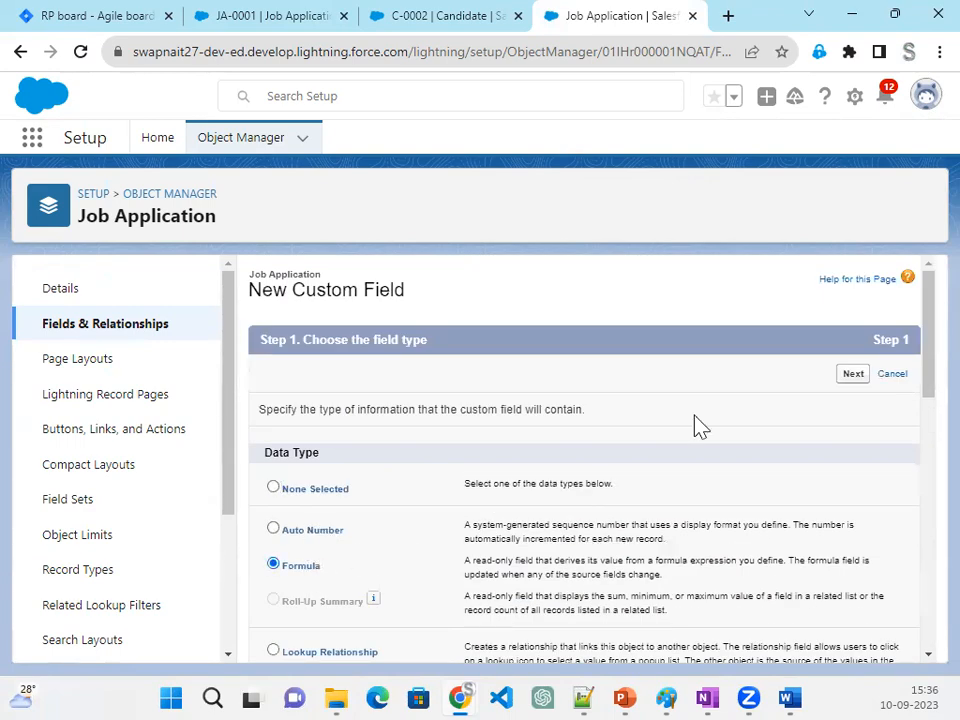
left_click(866, 373)
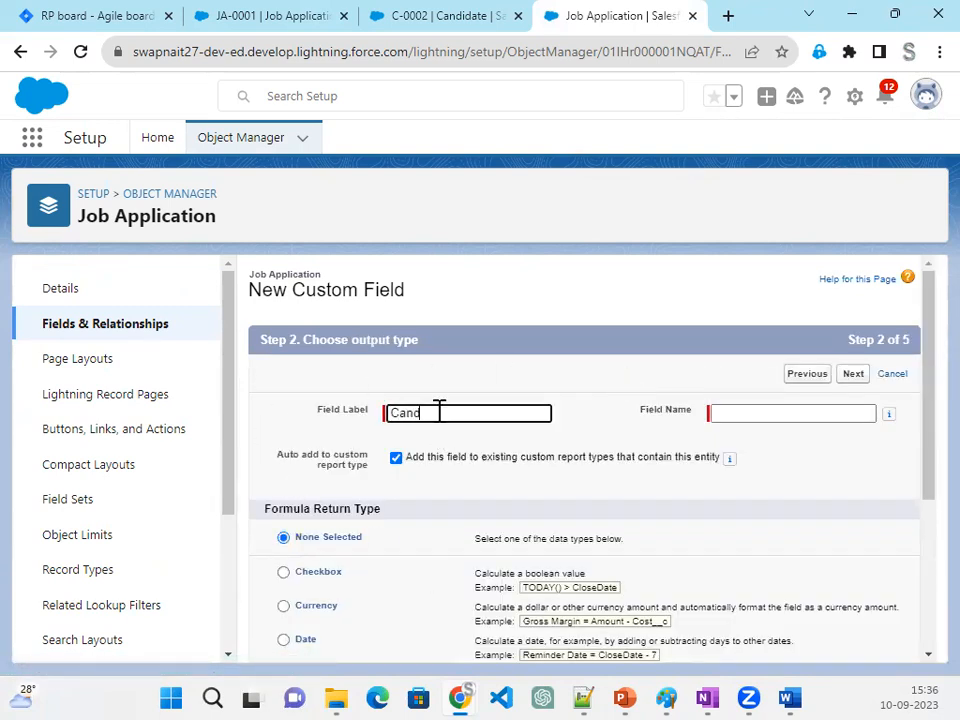
- Label the formula field Candidate Name, set its return type to Text, and continue to the formula editor
left_click(439, 412)
type("Candidate Name")
key("Tab")
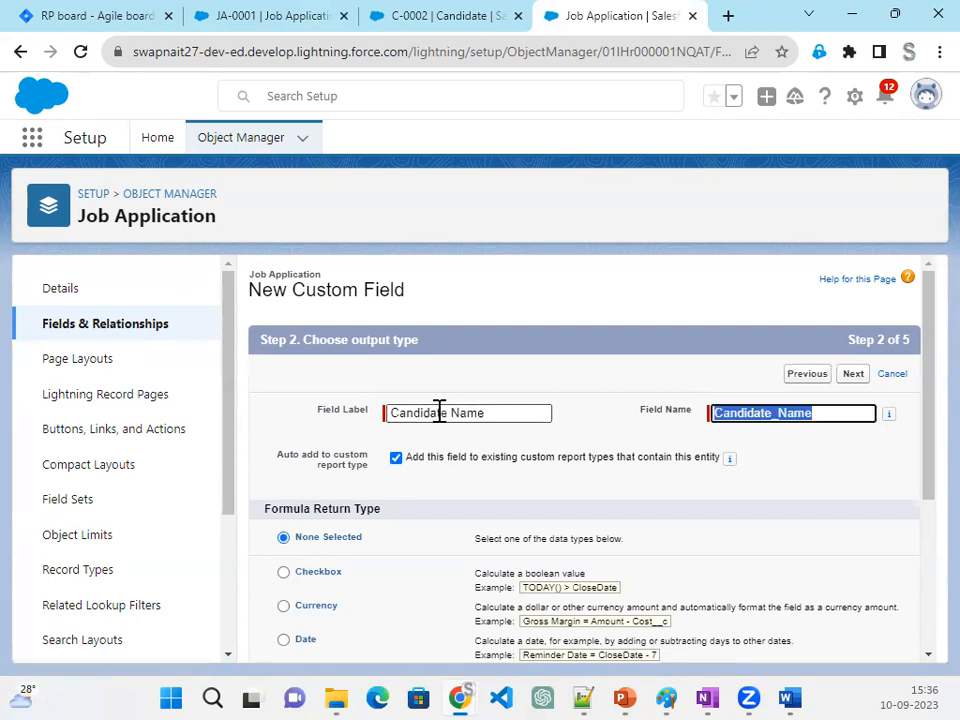
scroll(440, 531, "down", 3)
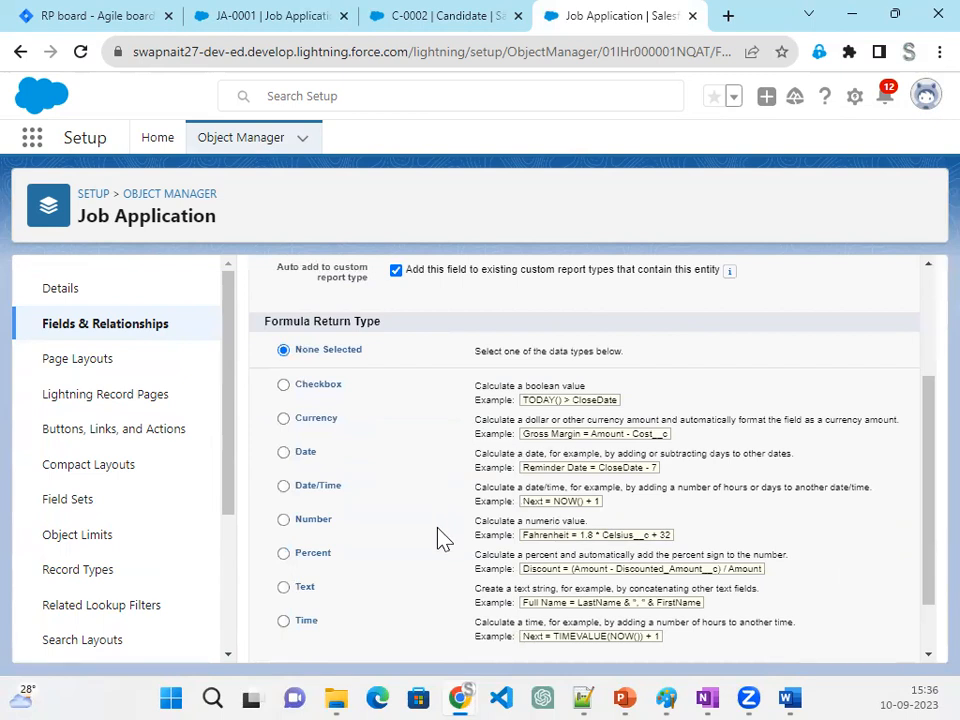
scroll(440, 537, "down", 2)
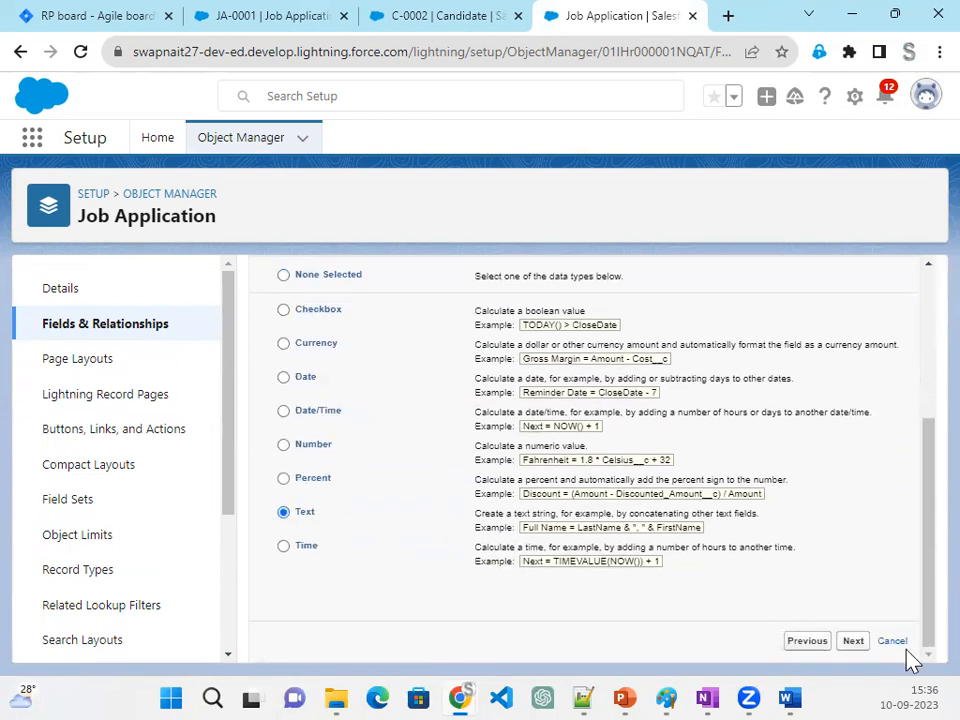
left_click(855, 643)
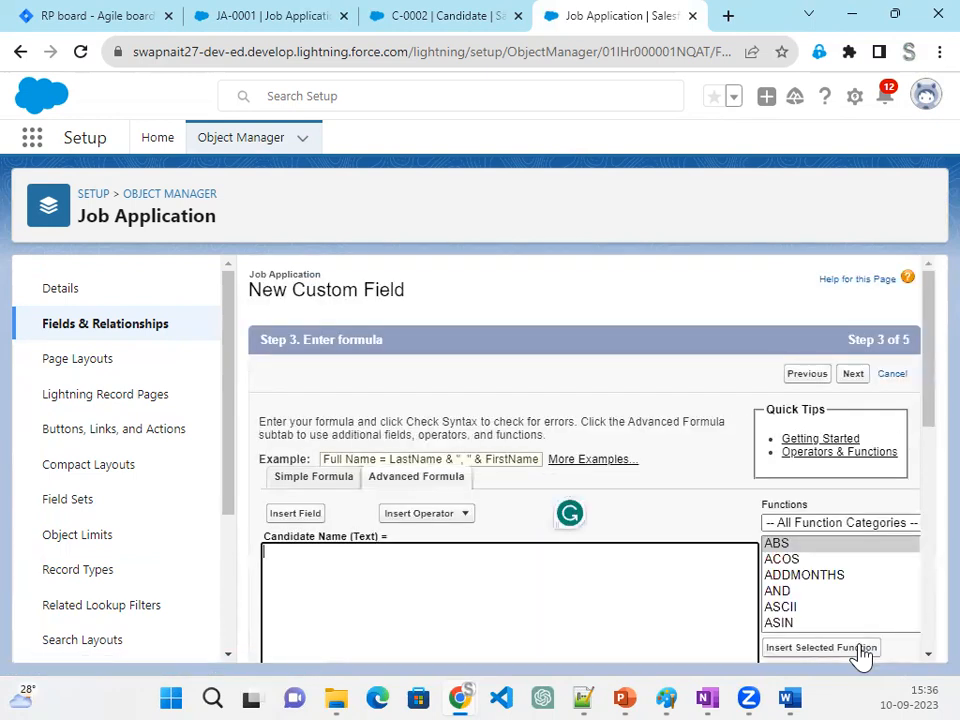
- Insert the related Candidate's First Name field (Candidate__r.First_Name__c) into the formula
scroll(297, 583, "down", 1)
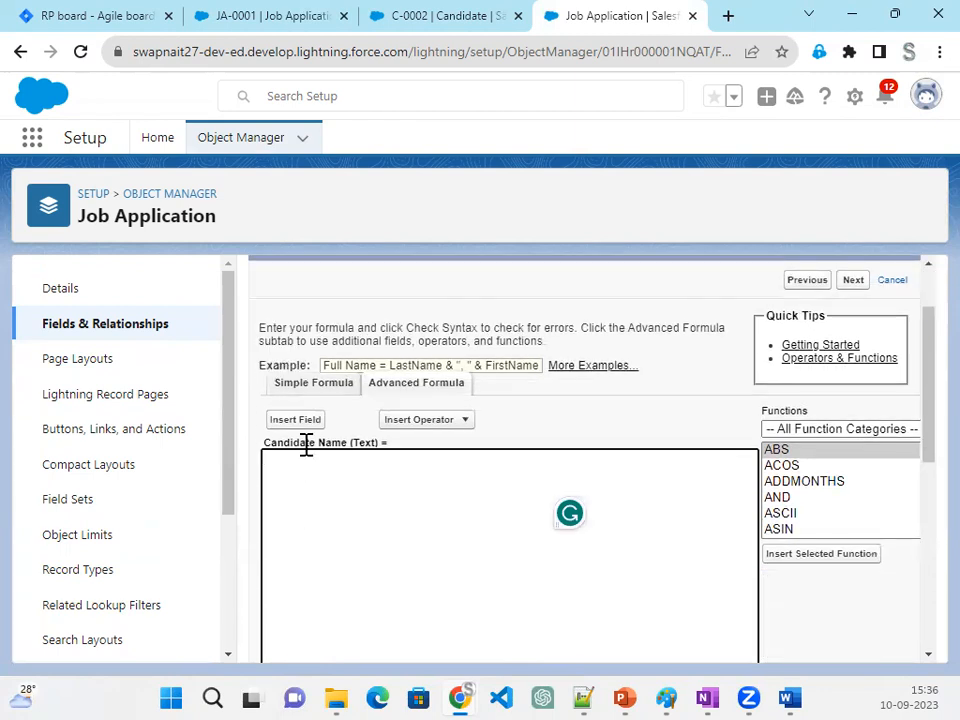
left_click(300, 424)
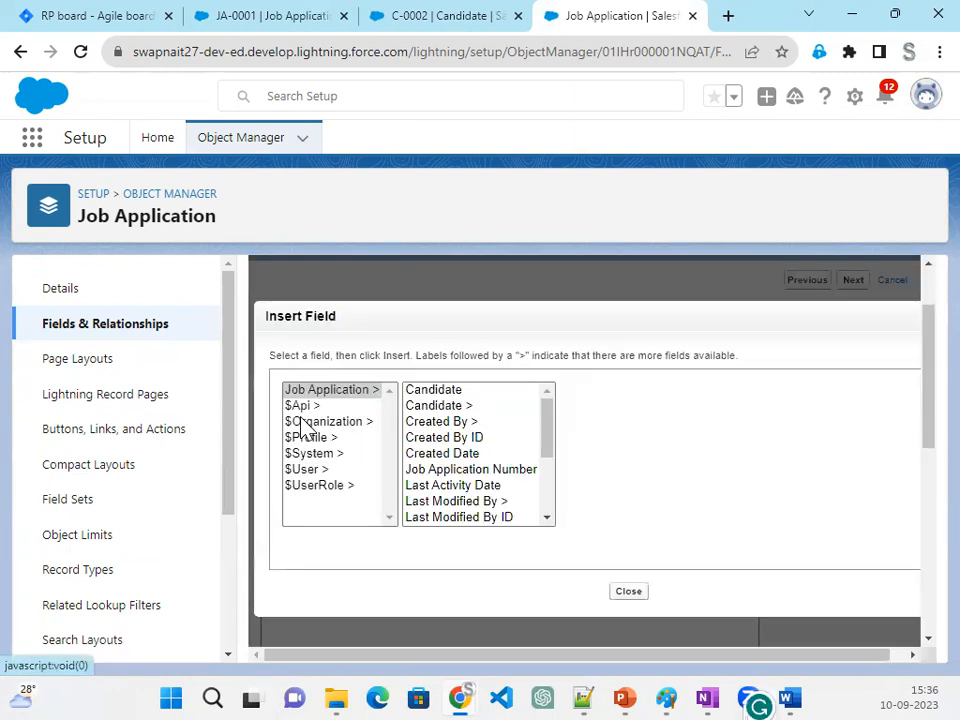
left_click(455, 406)
scroll(643, 500, "down", 2)
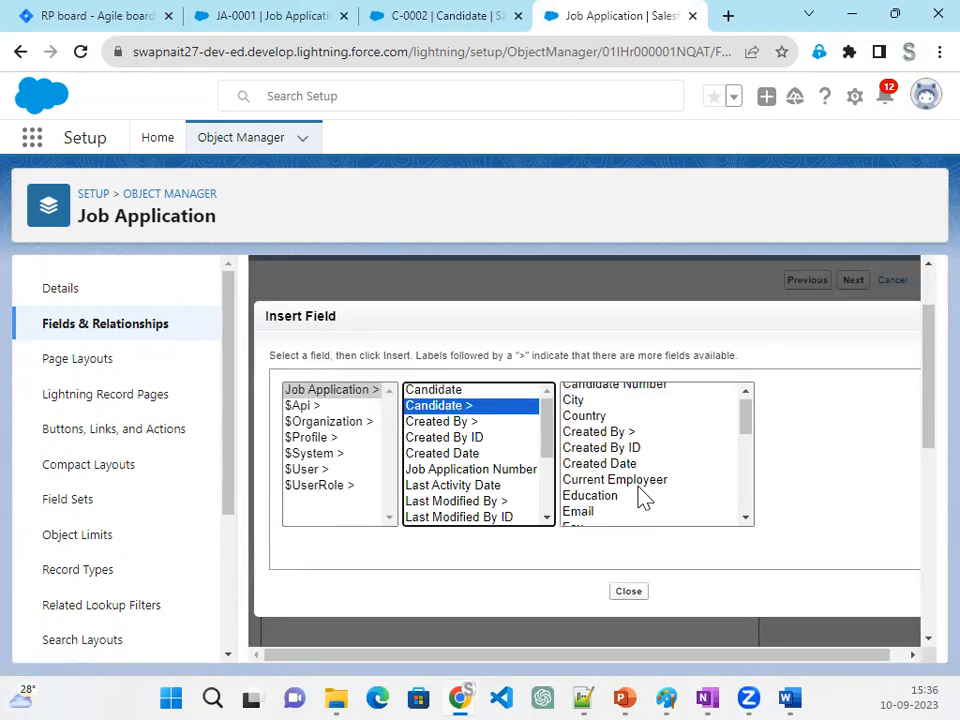
left_click(618, 458)
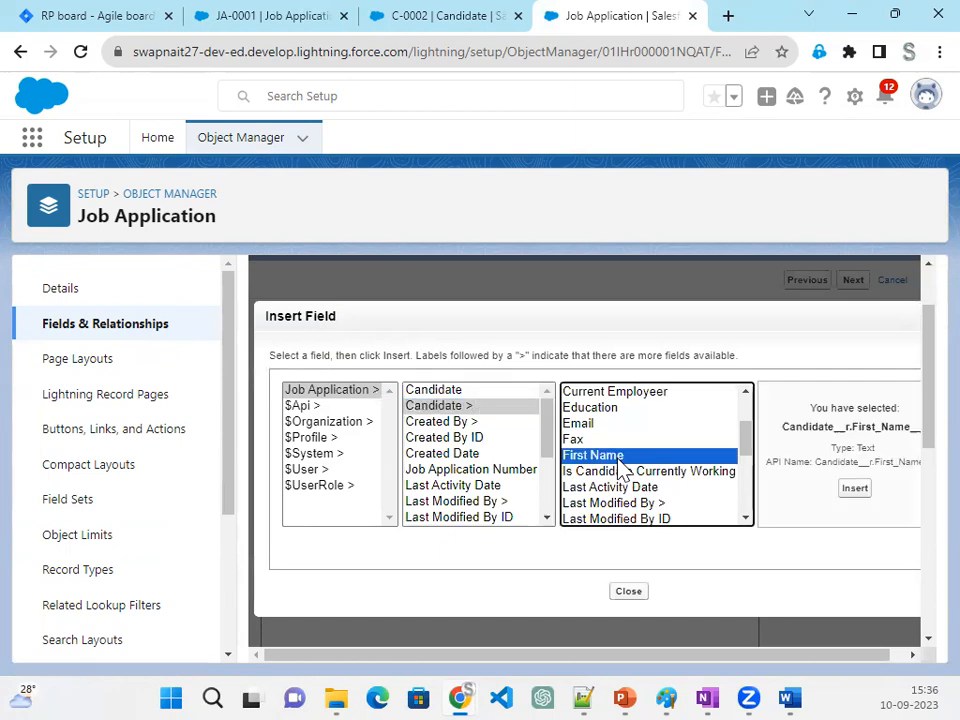
left_click(854, 489)
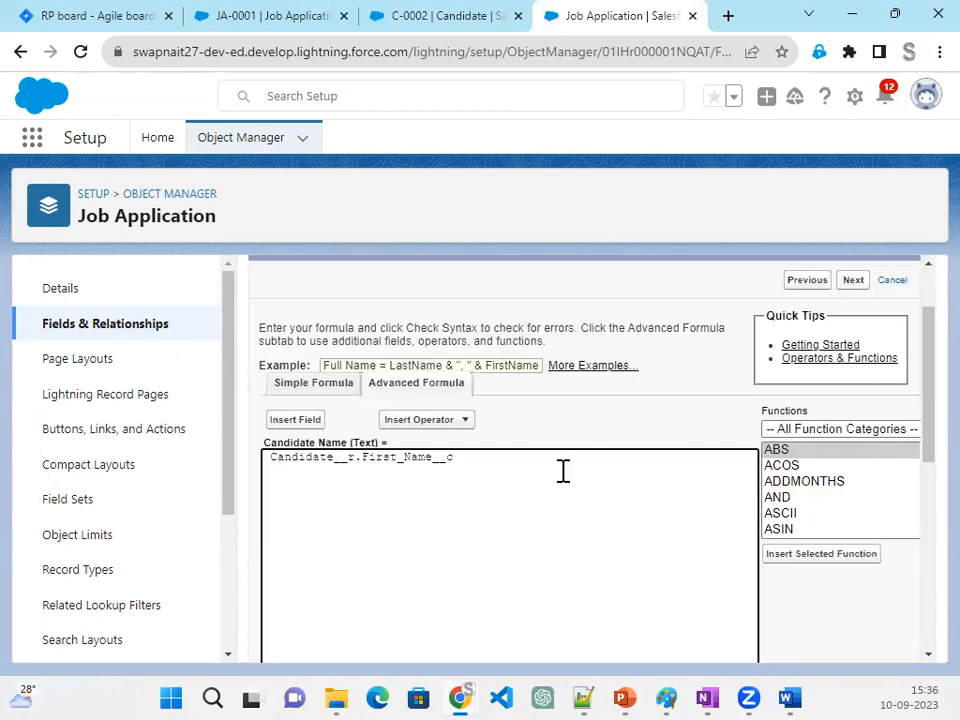
- Insert the related Candidate's Last Name field (Candidate__r.Last_Name__c) after the first name in the formula
left_click(304, 422)
left_click(460, 408)
scroll(656, 493, "down", 2)
scroll(656, 493, "down", 2)
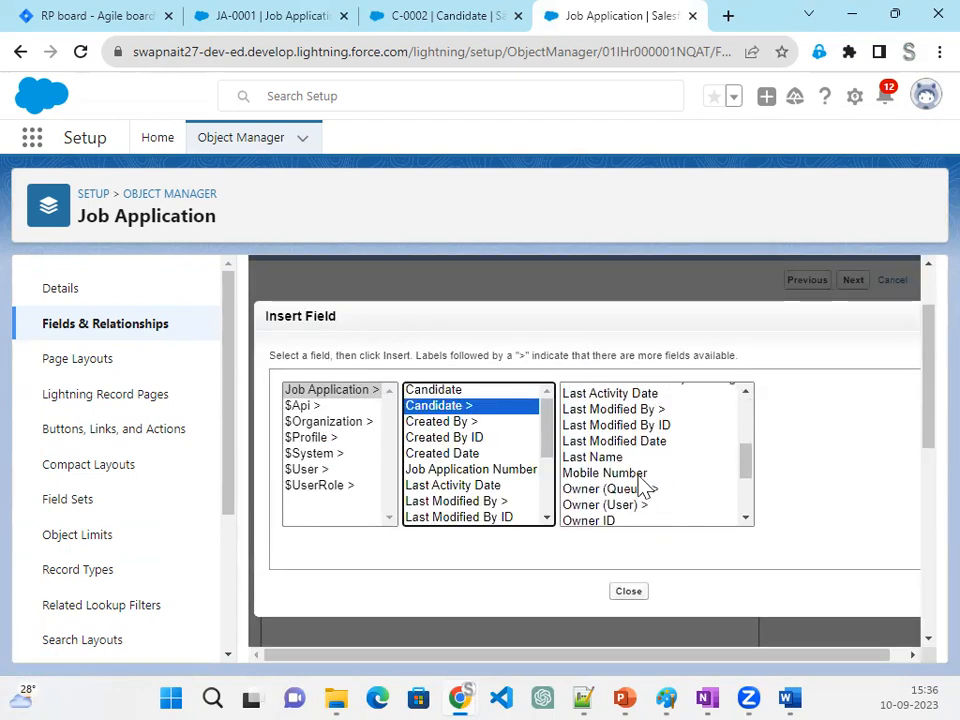
left_click(610, 458)
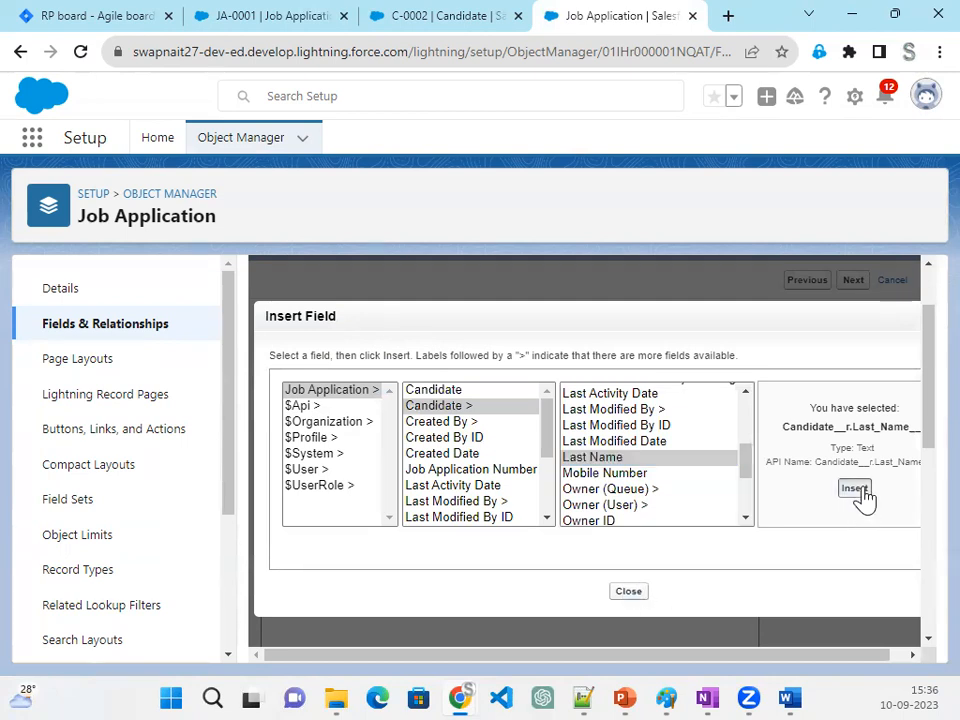
left_click(855, 490)
- Put two + operators separated by a space between the first and last name fields and check the formula's syntax
left_click_drag(453, 456, 463, 455)
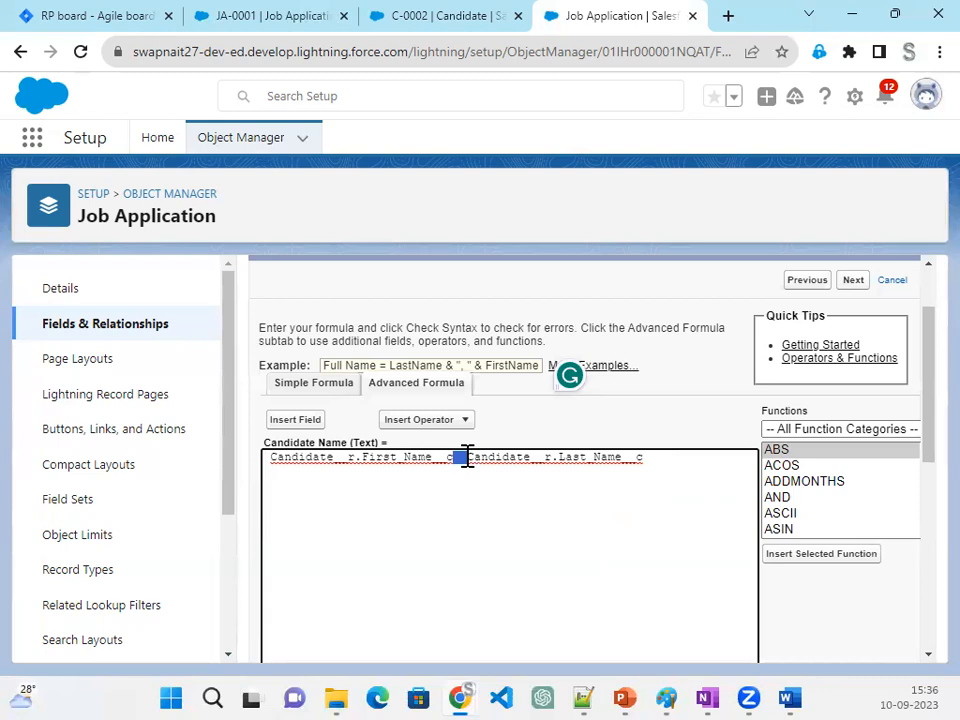
type("+")
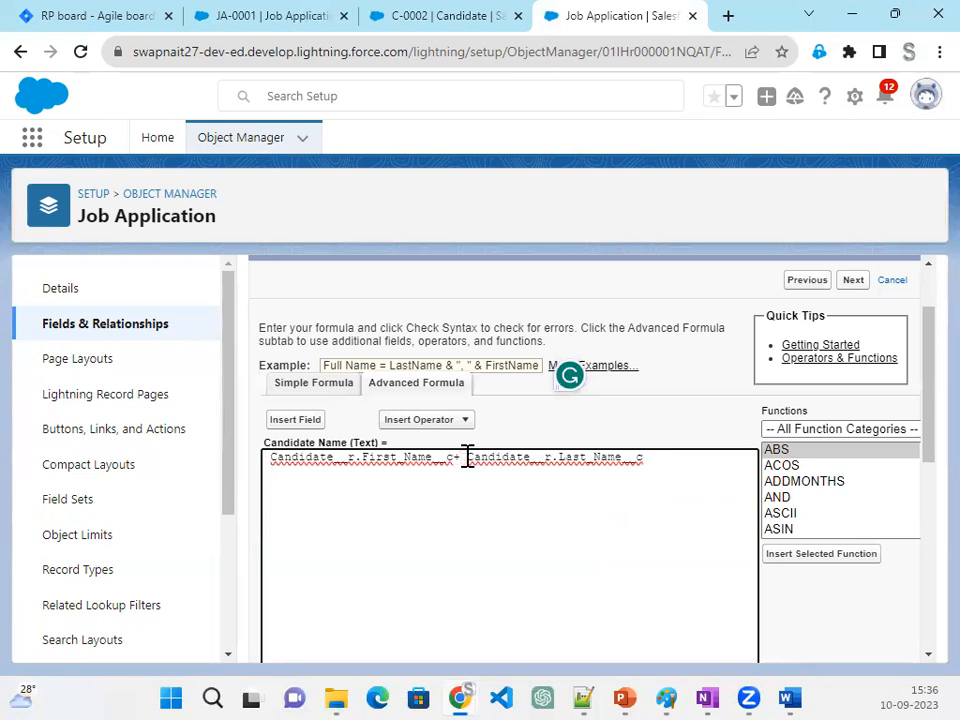
type(" \"")
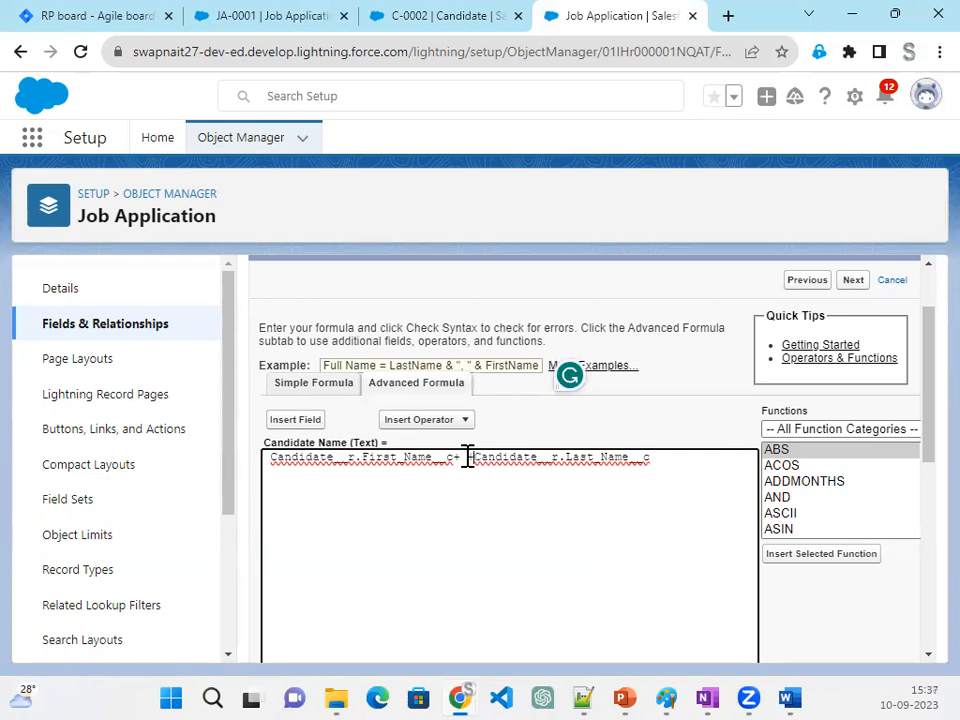
scroll(379, 568, "down", 4)
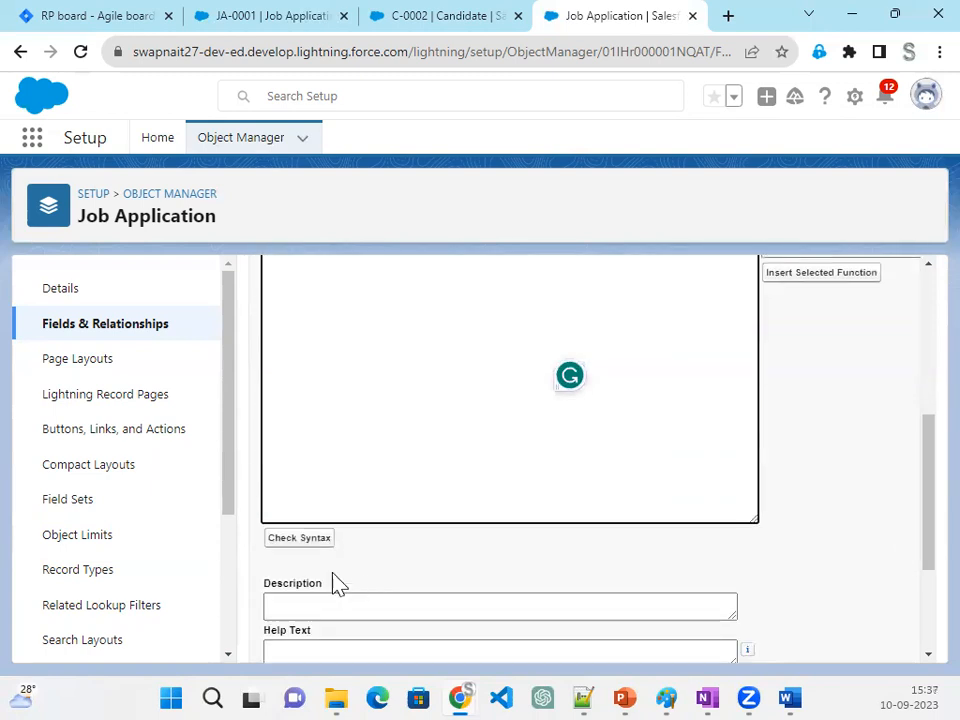
left_click(313, 543)
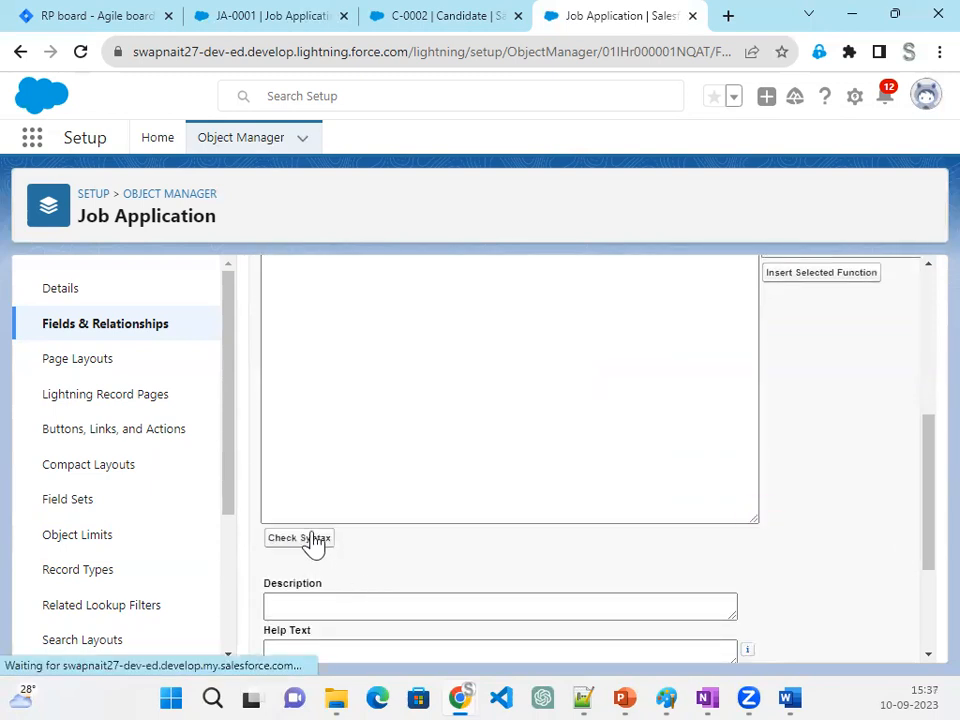
scroll(541, 598, "down", 3)
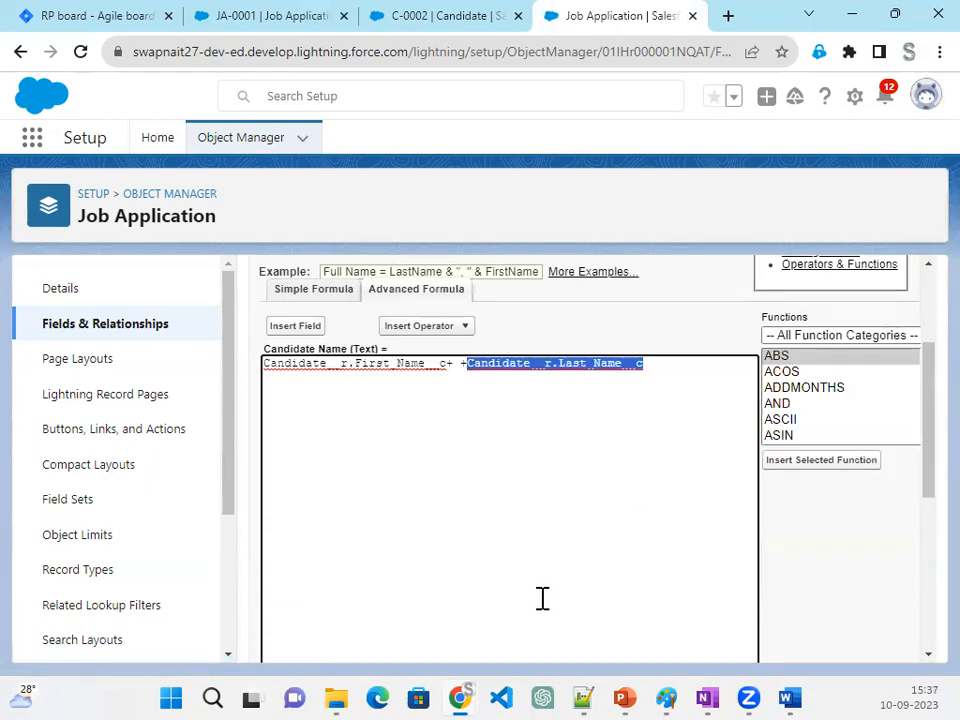
left_click_drag(561, 631, 718, 629)
scroll(527, 542, "up", 2)
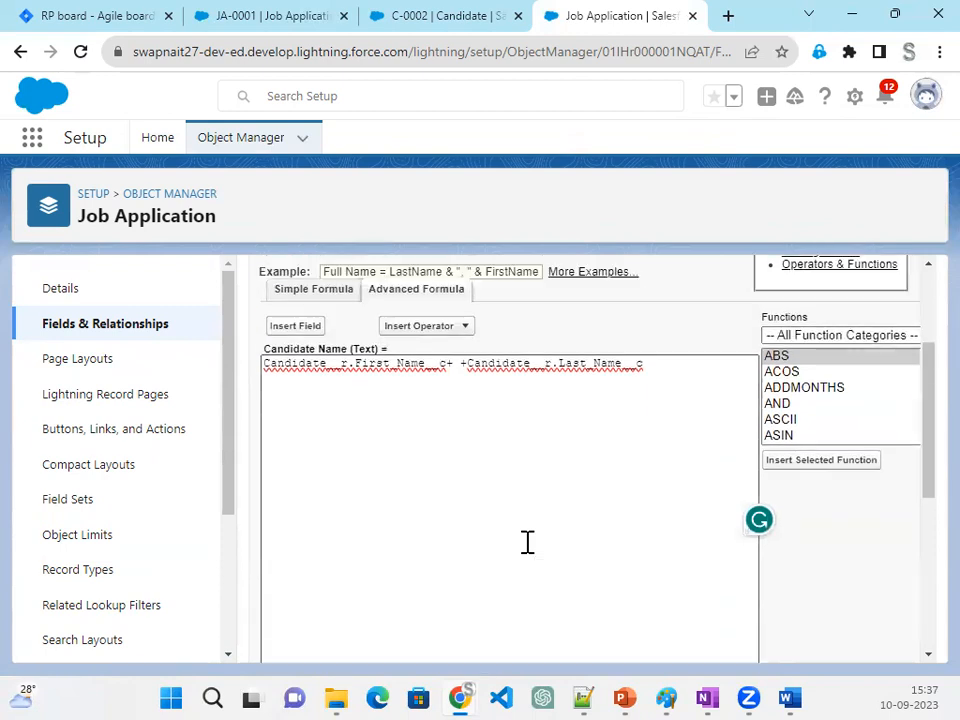
scroll(525, 541, "up", 4)
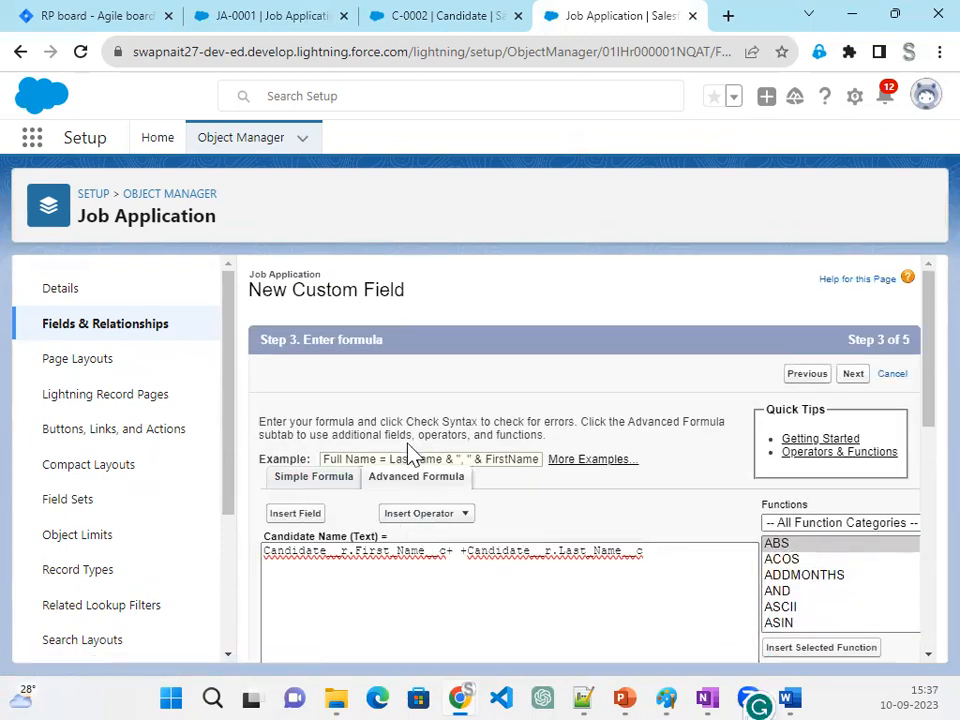
- Go back to the output type page to review the formula's return type, and return to the formula editor
left_click(810, 376)
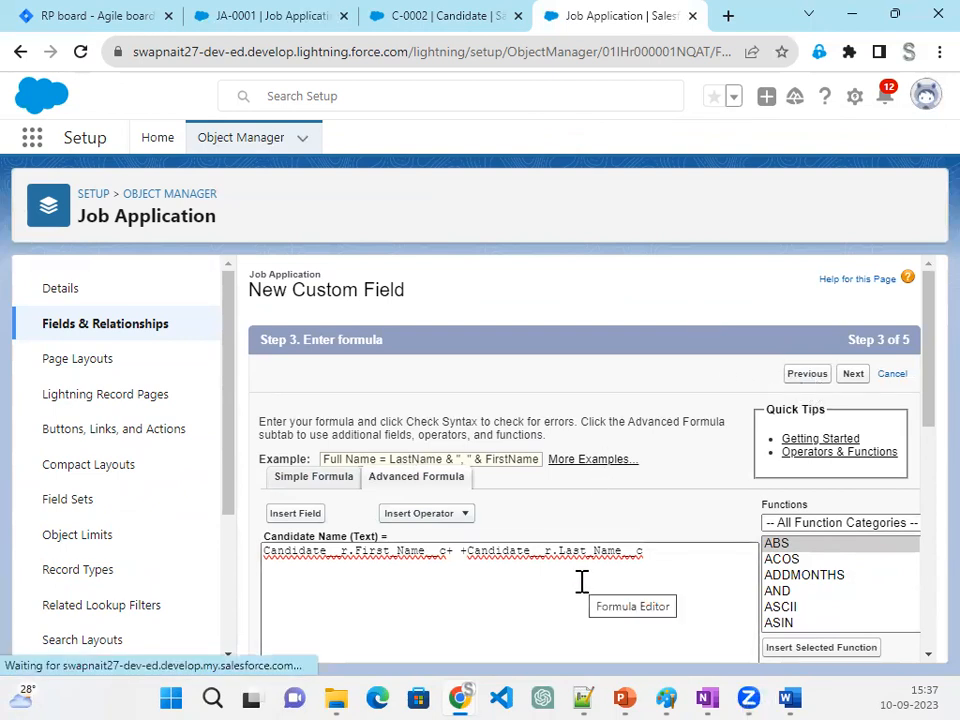
scroll(581, 581, "down", 3)
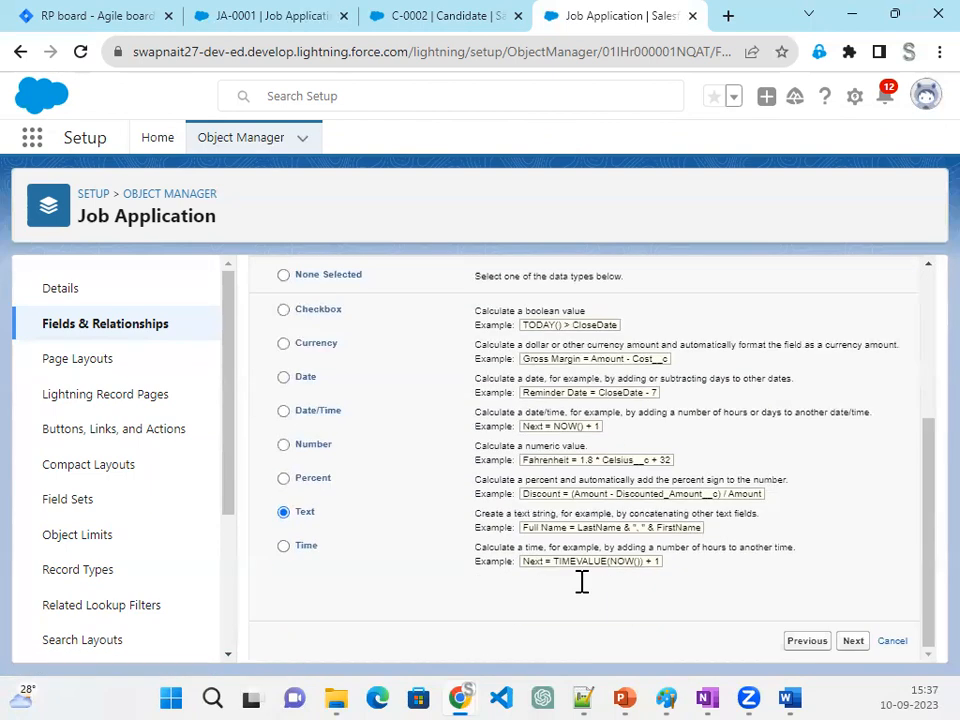
left_click(852, 643)
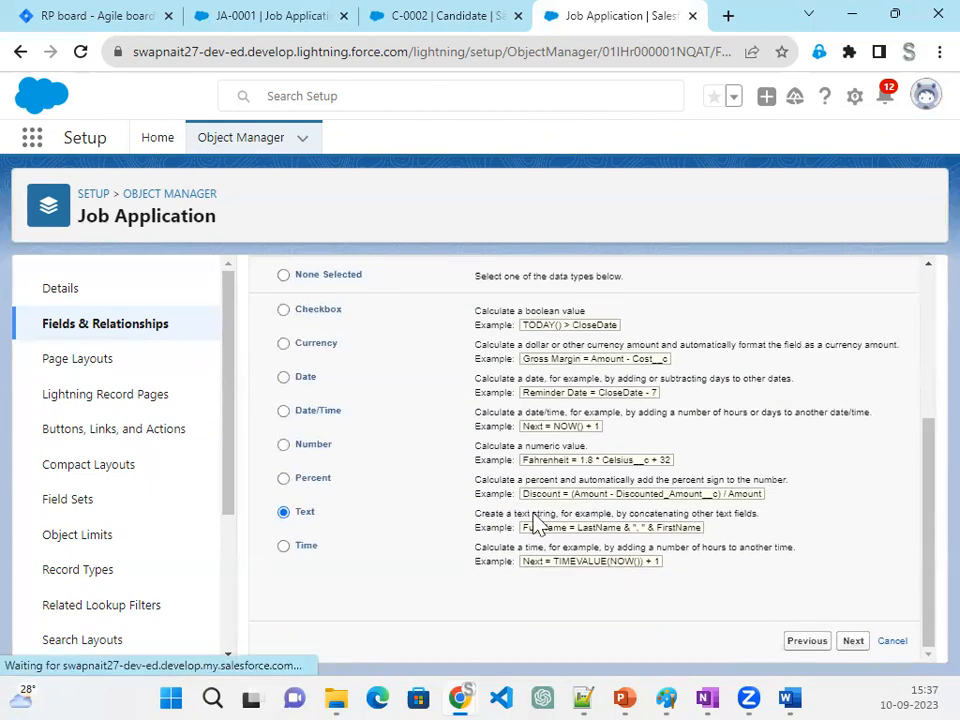
- Insert a quoted space ' ' between the two + operators, remove the extra blank, and check the syntax again
double_click(466, 551)
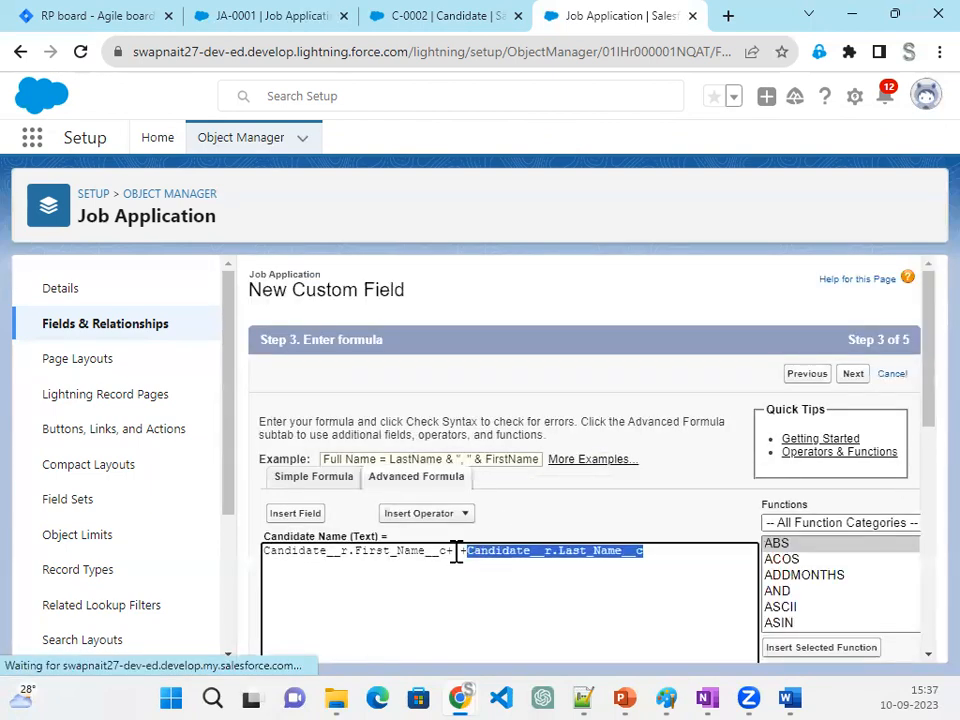
left_click(456, 553)
type("' '")
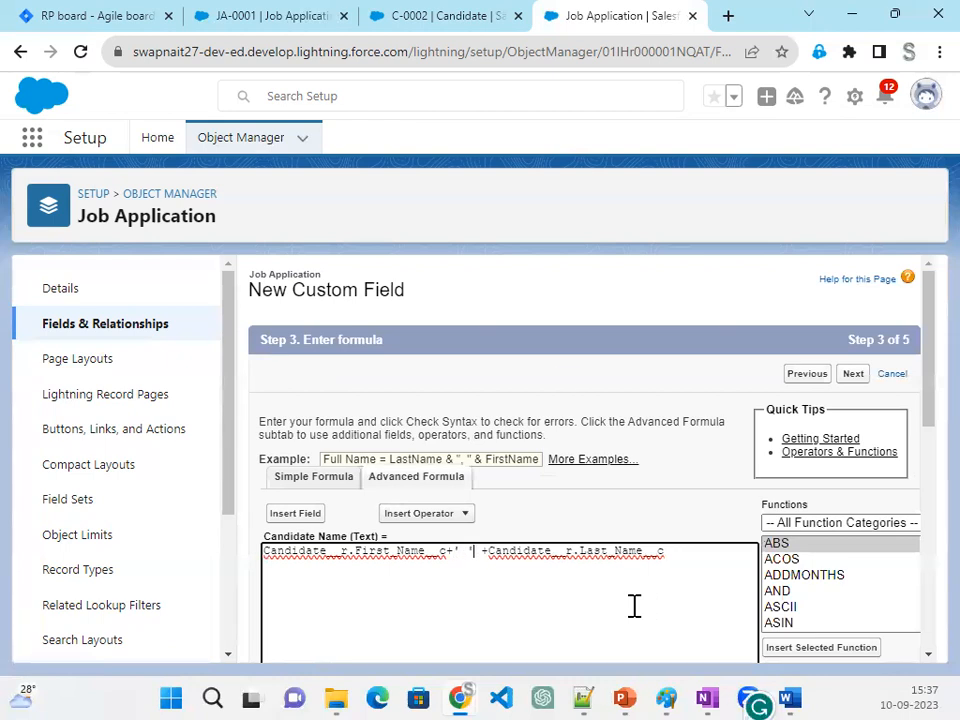
key("Delete")
scroll(431, 471, "down", 3)
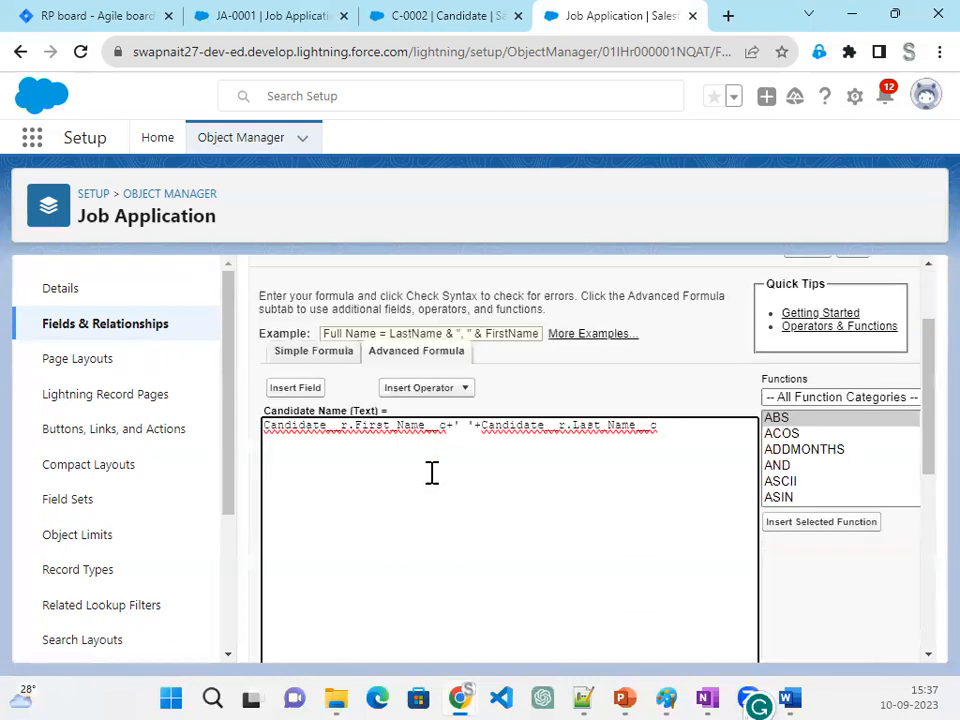
left_click(300, 632)
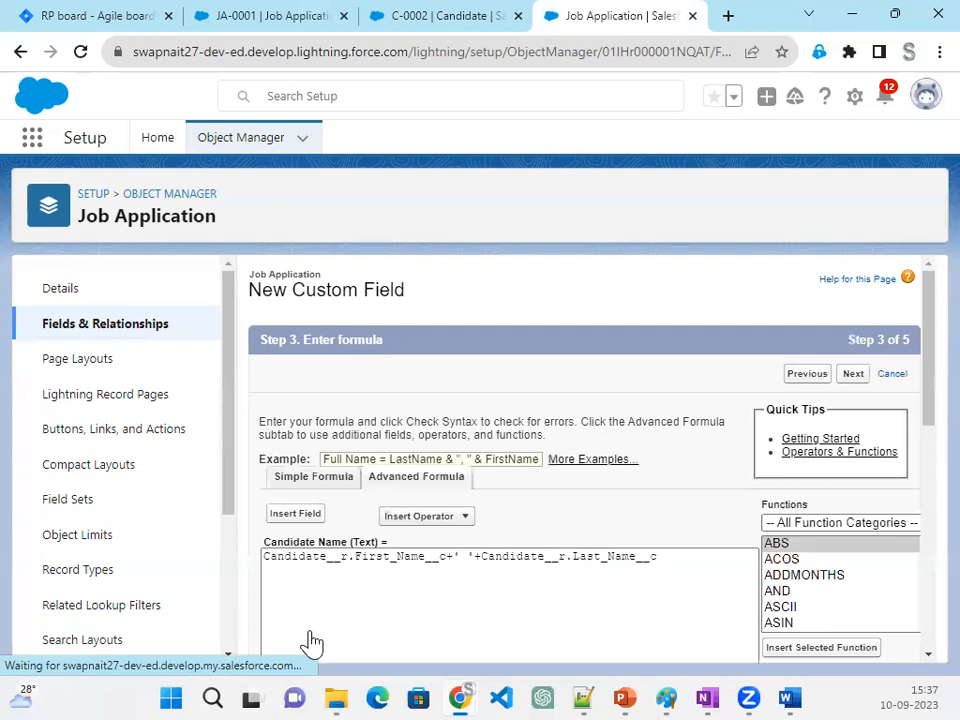
scroll(369, 559, "down", 5)
scroll(510, 598, "down", 2)
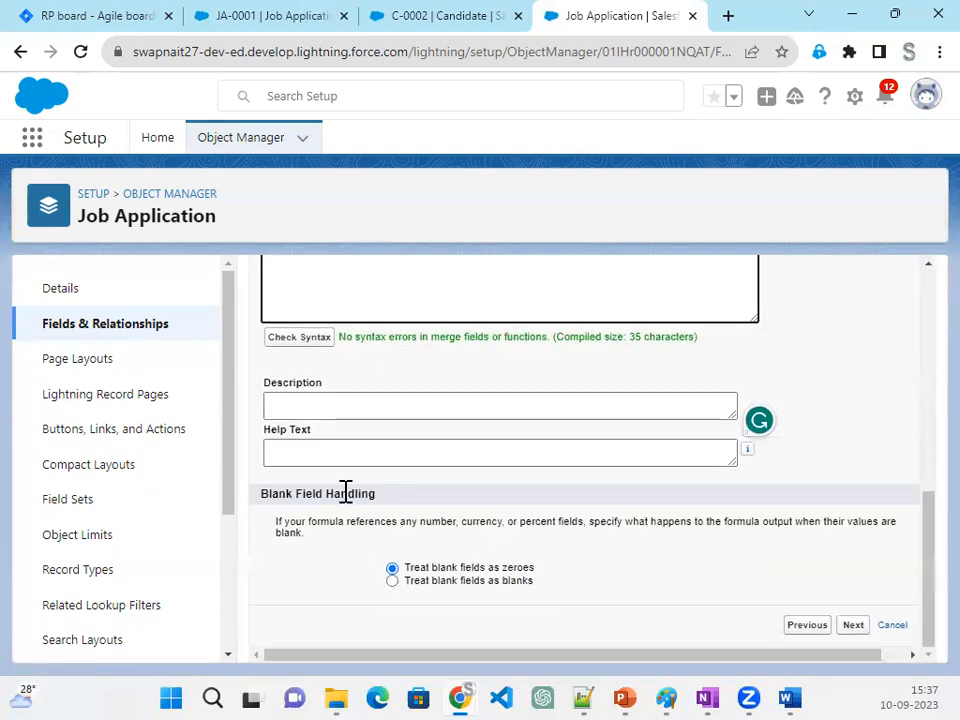
- Accept the default field-level security and the Job Application Layout for Candidate Name, and save the field
left_click(855, 628)
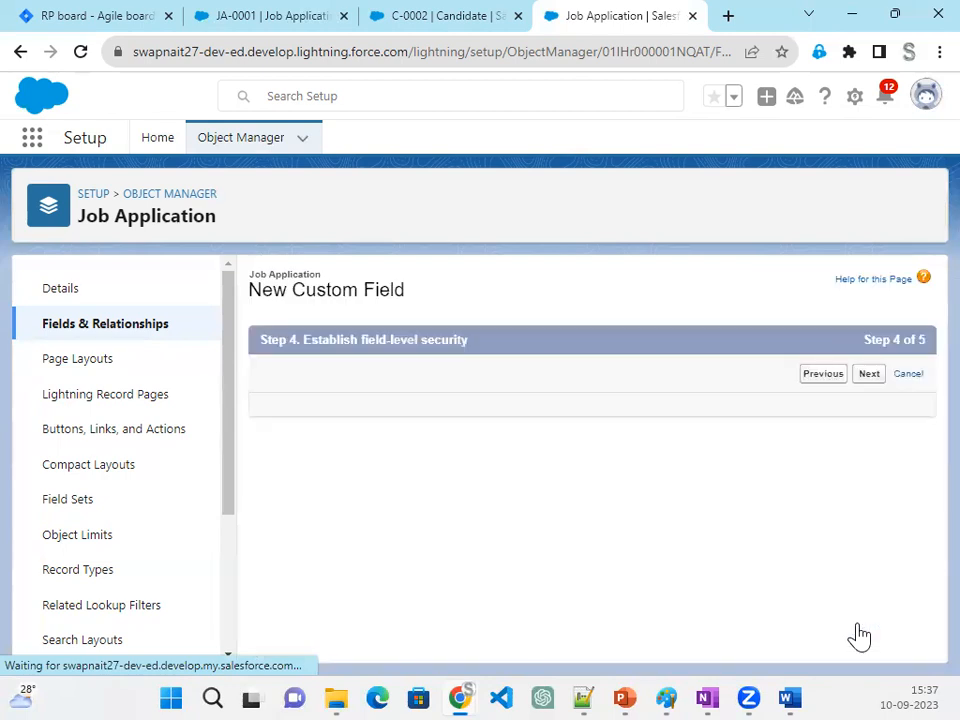
left_click(854, 381)
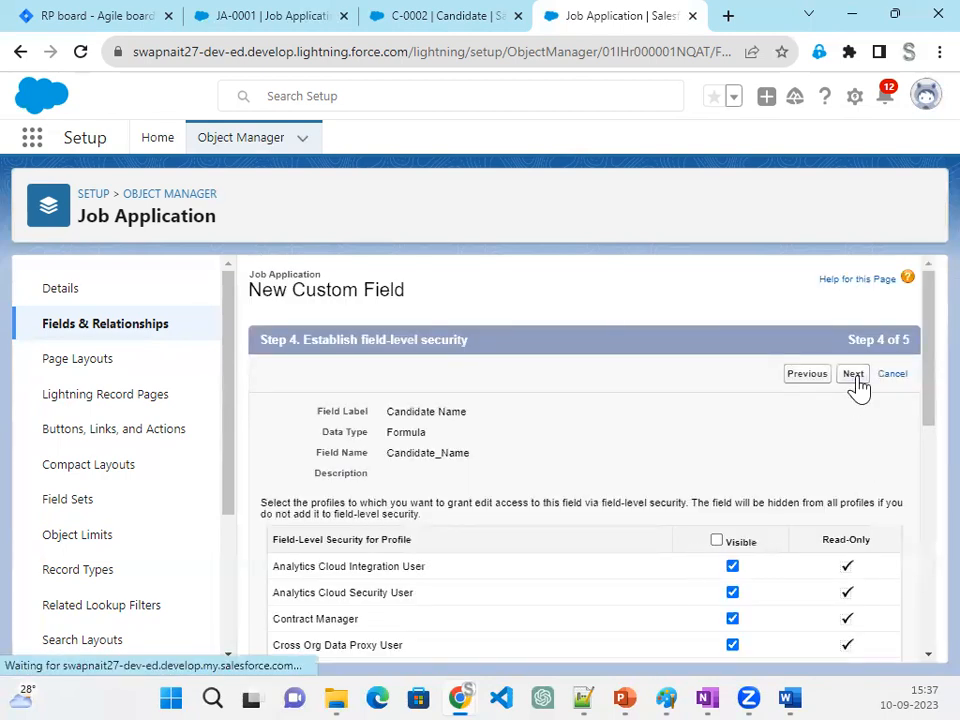
left_click(850, 380)
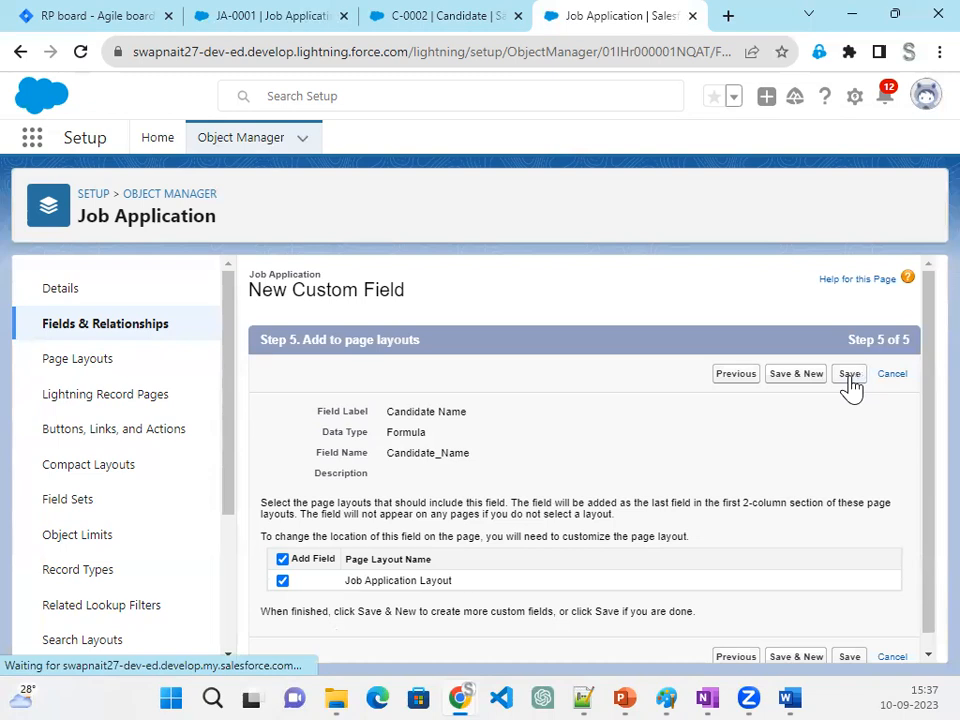
- Return to the JA-0001 job application record and reload it to check for the Candidate Name field
left_click(418, 26)
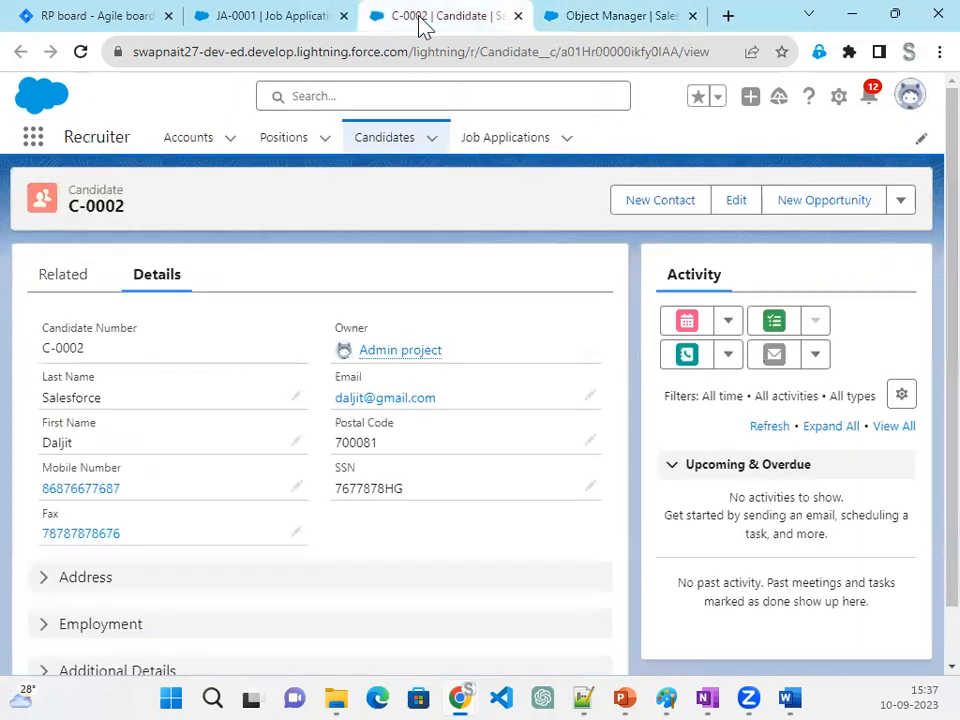
left_click(236, 26)
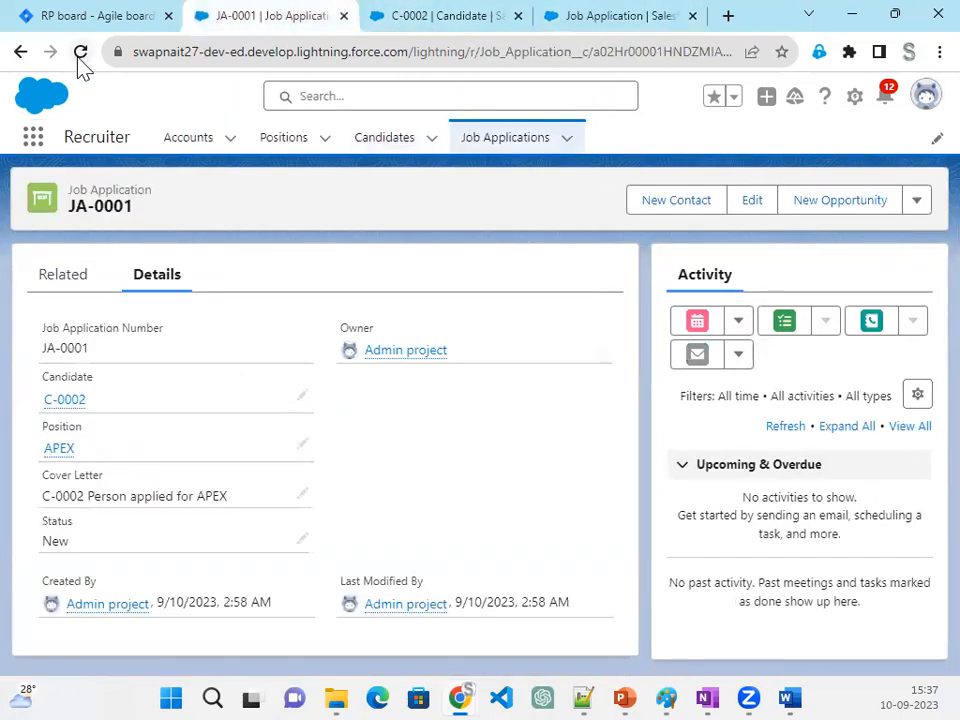
left_click(80, 55)
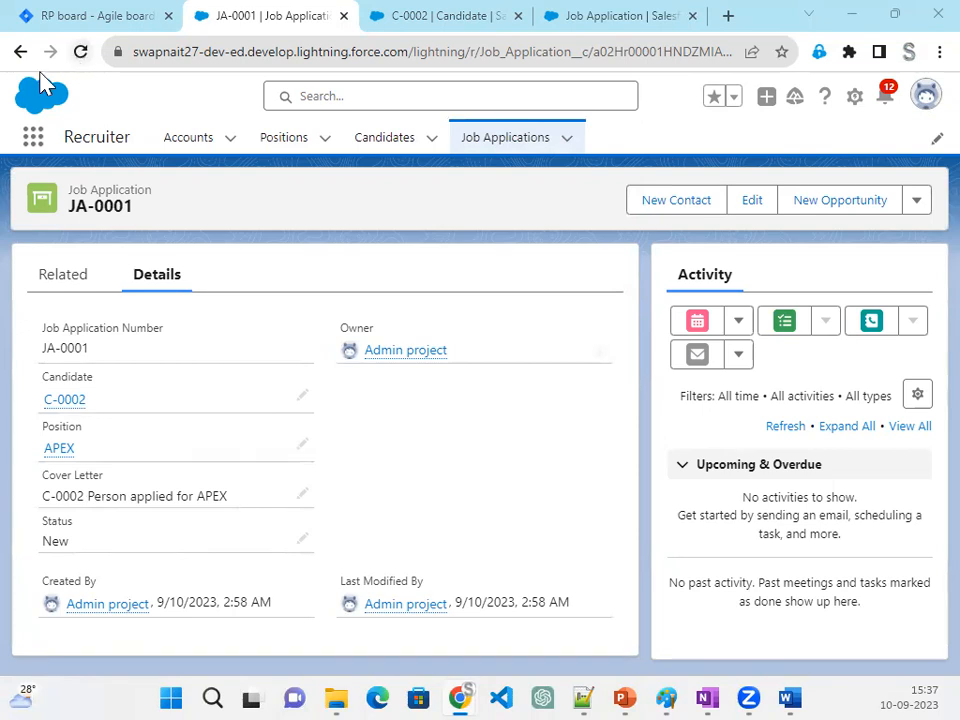
left_click(80, 52)
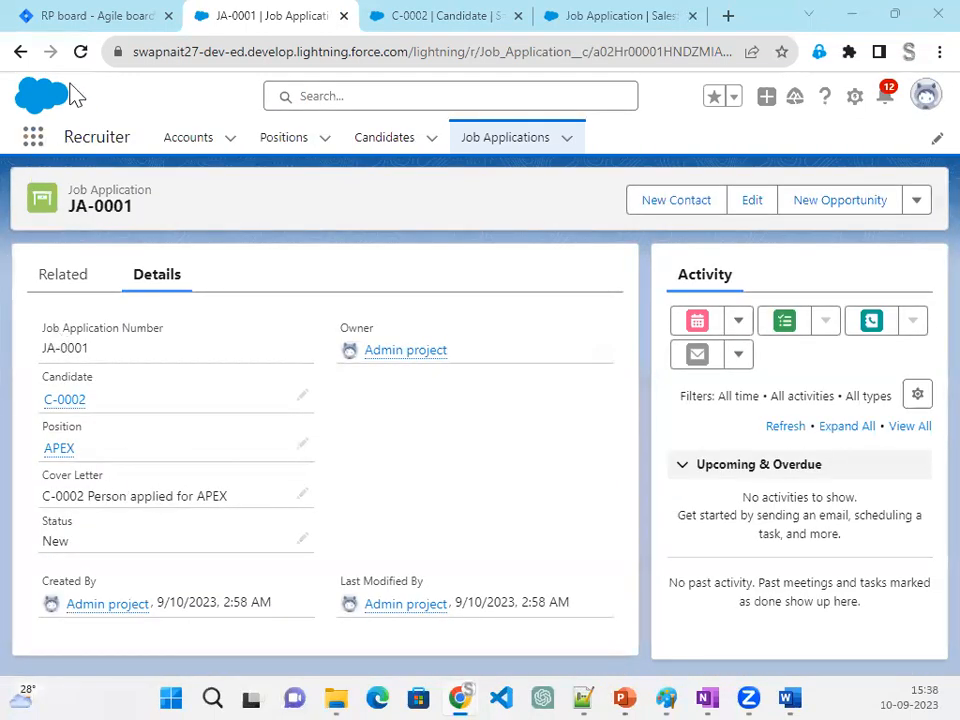
- View candidate C-0002 and switch to the Recruitment App Project Overview document in Word to examine its object diagram
left_click(482, 20)
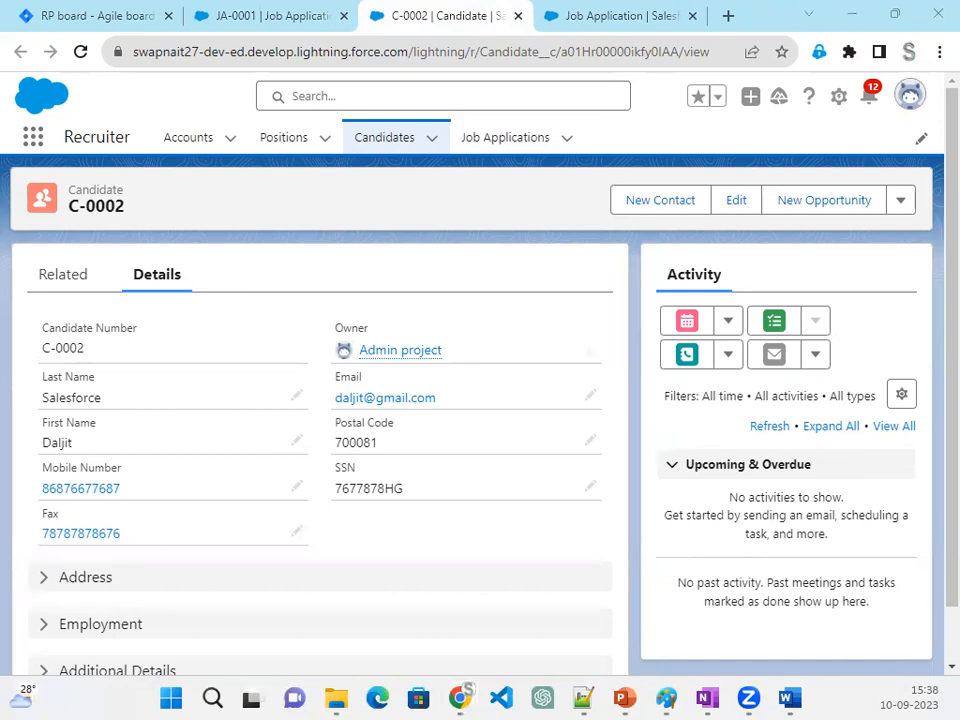
key("alt+Tab")
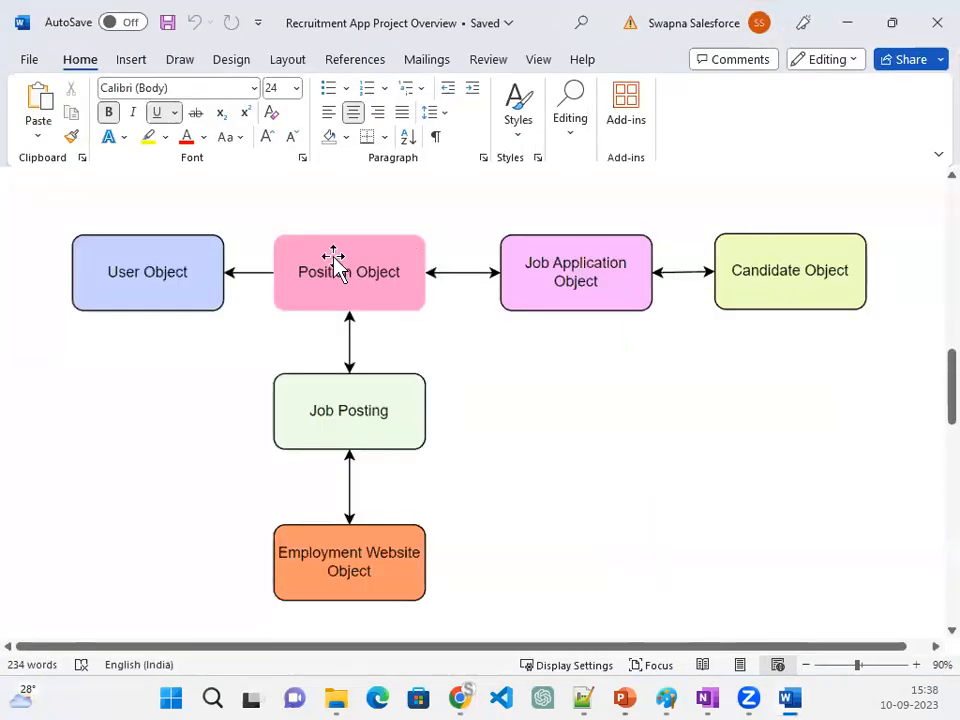
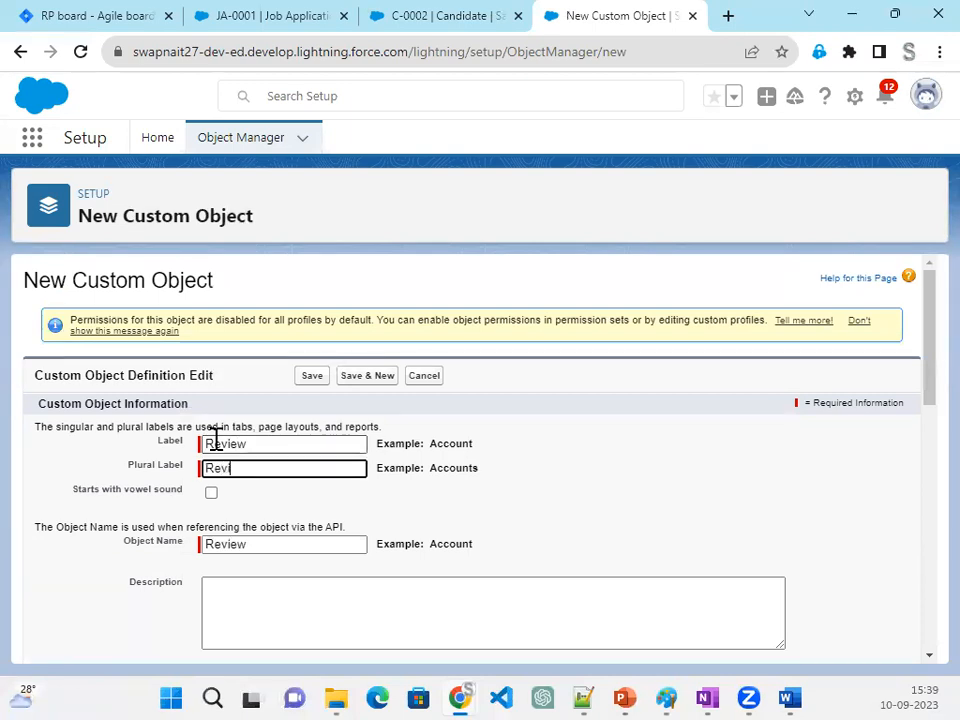
- Set the new custom object's plural label to Reviews and its record name to Review Number
key("Tab")
scroll(482, 514, "down", 5)
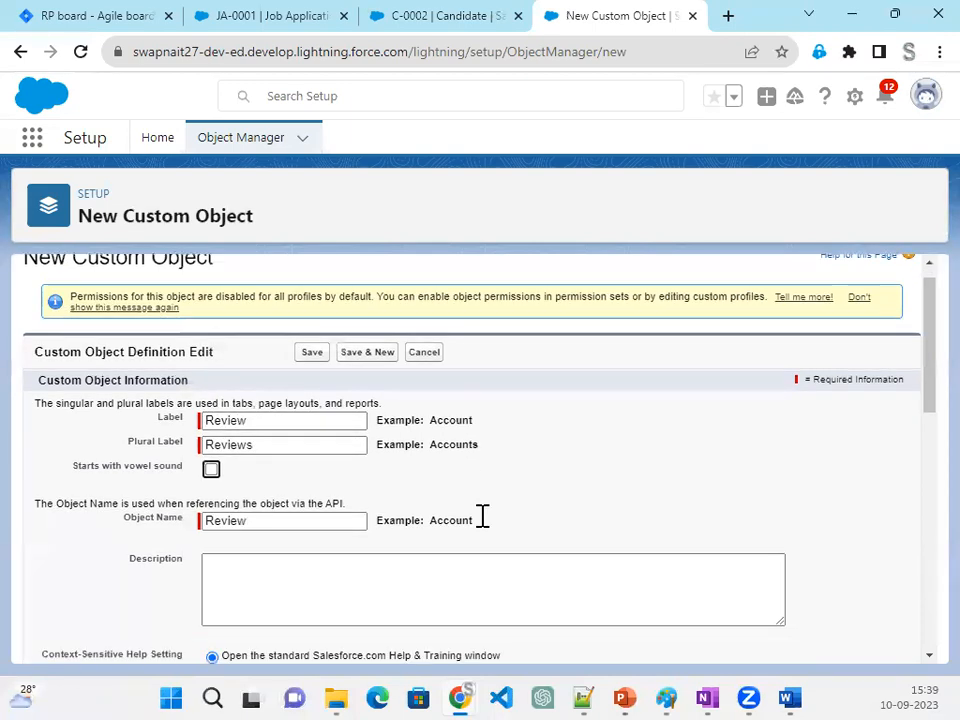
left_click(64, 530)
left_click(270, 432)
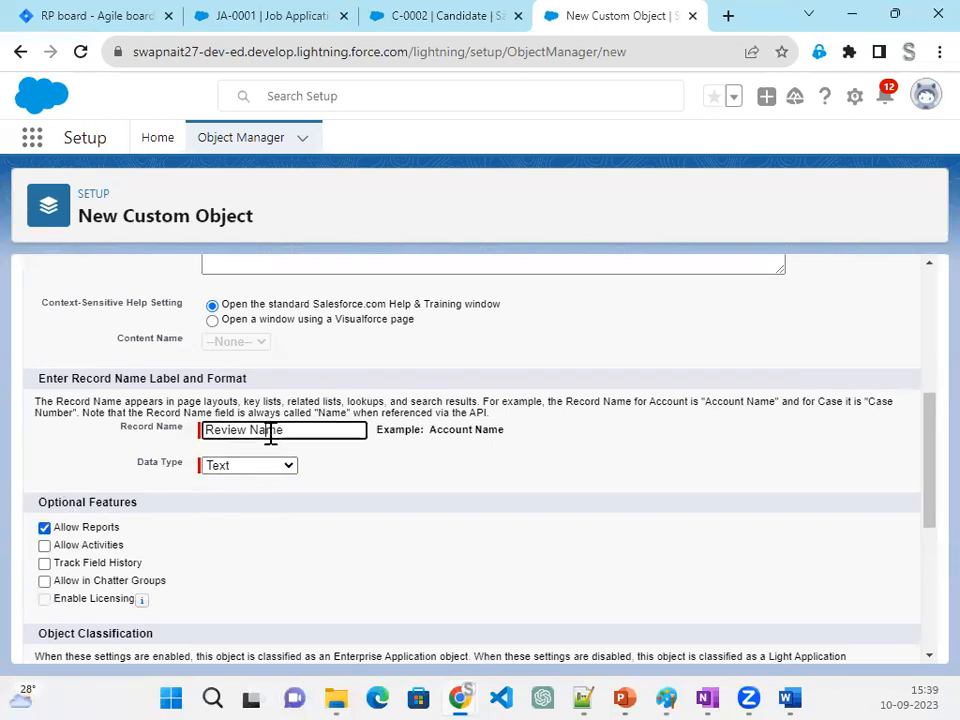
double_click(269, 432)
type("Number")
key("Tab")
- Make the record name an Auto Number with display format R-{0000} and starting number 1
left_click(245, 466)
left_click(249, 499)
left_click(246, 490)
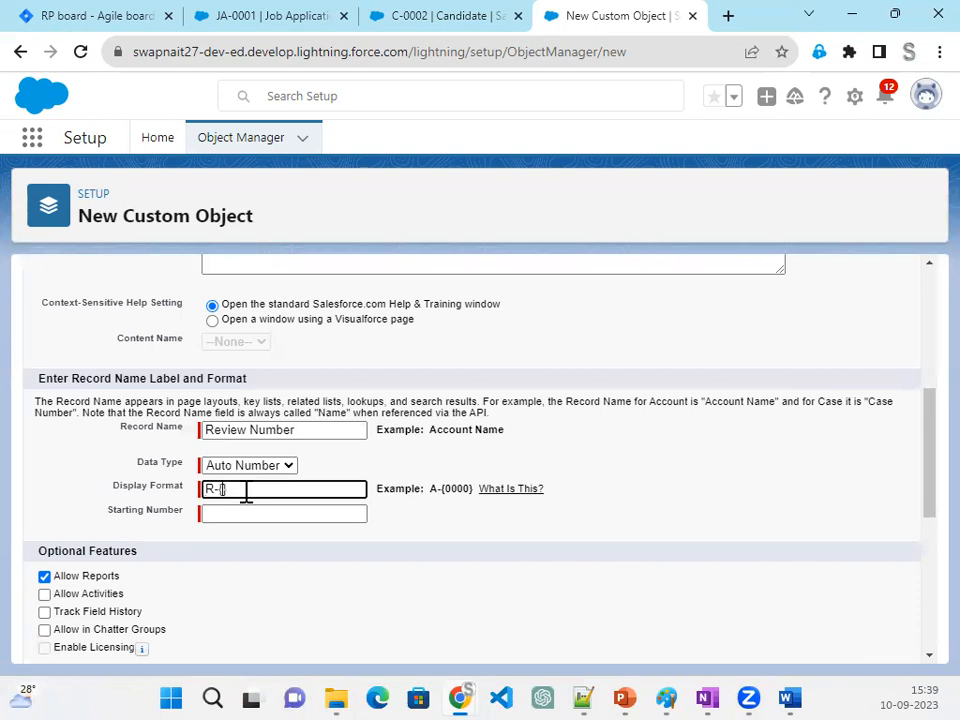
left_click(250, 514)
type("1")
- Enable Allow Activities, Track Field History, Allow in Chatter Groups and Allow Search for the object, and recheck the display format
scroll(95, 470, "down", 2)
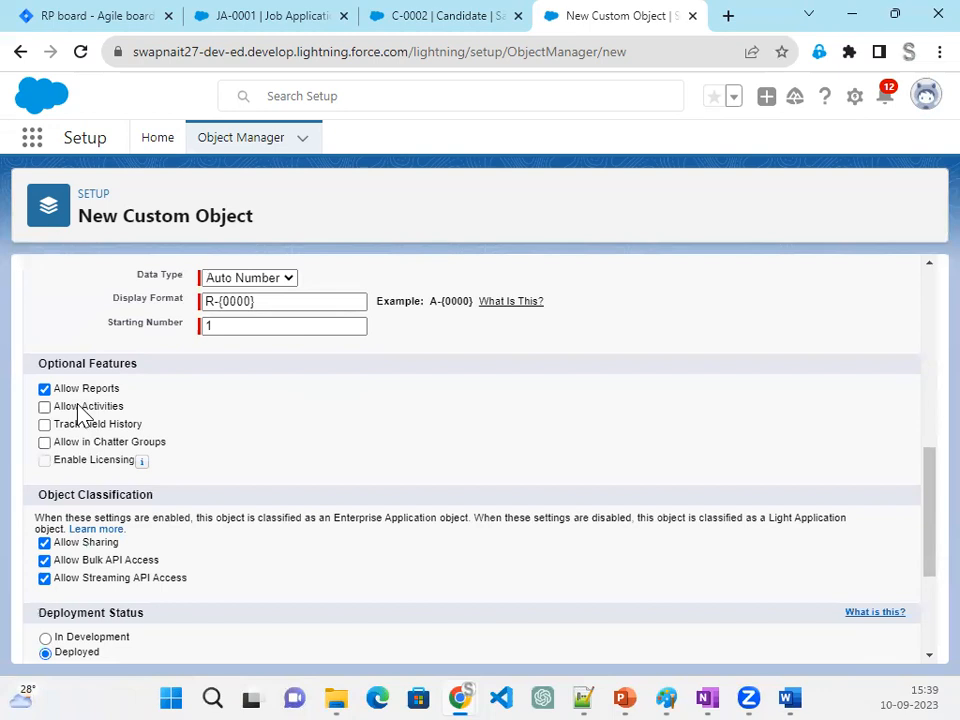
left_click(73, 443)
scroll(268, 518, "down", 3)
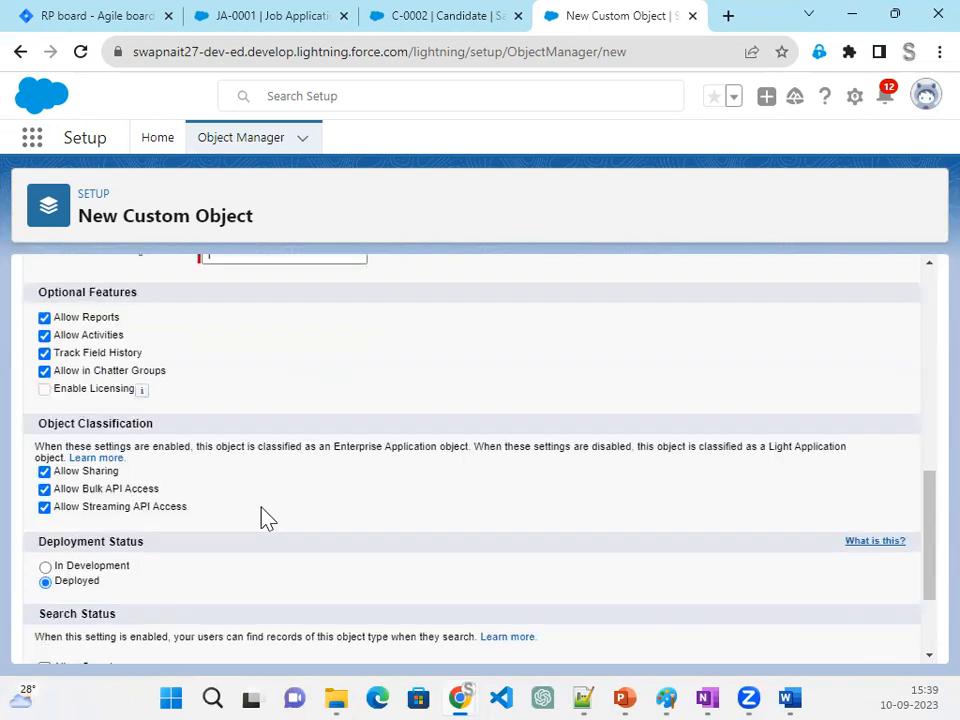
left_click(85, 516)
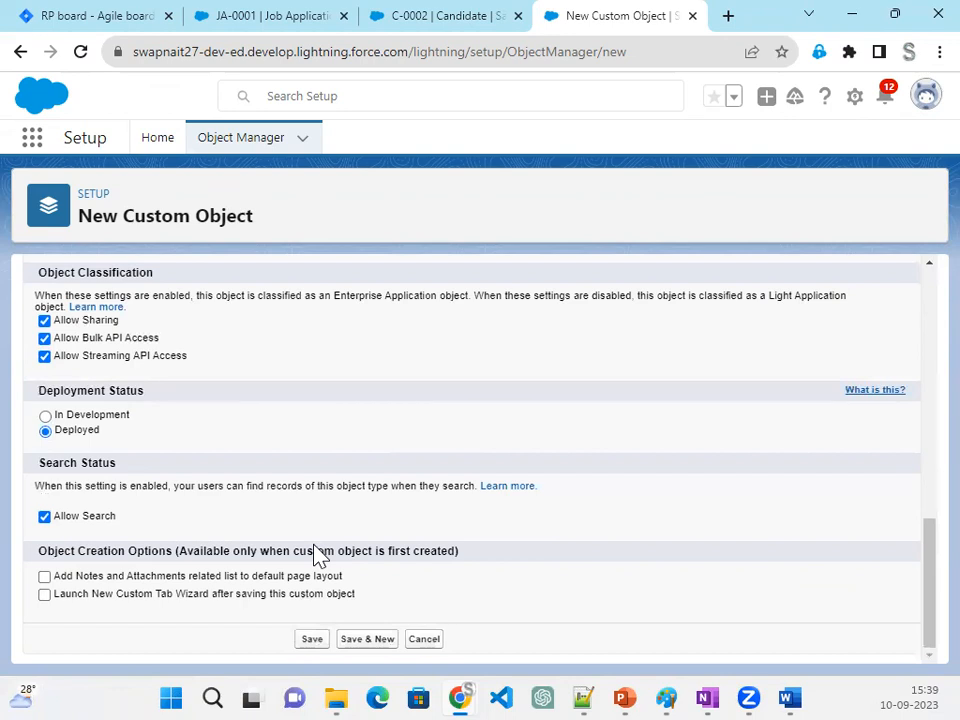
scroll(318, 555, "up", 3)
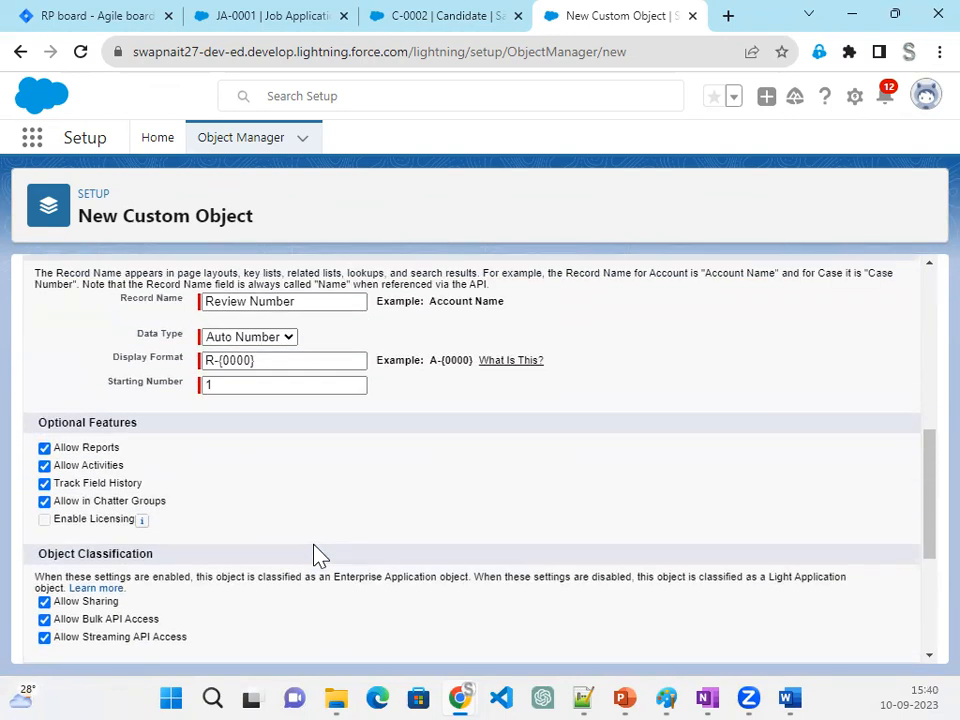
left_click(254, 364)
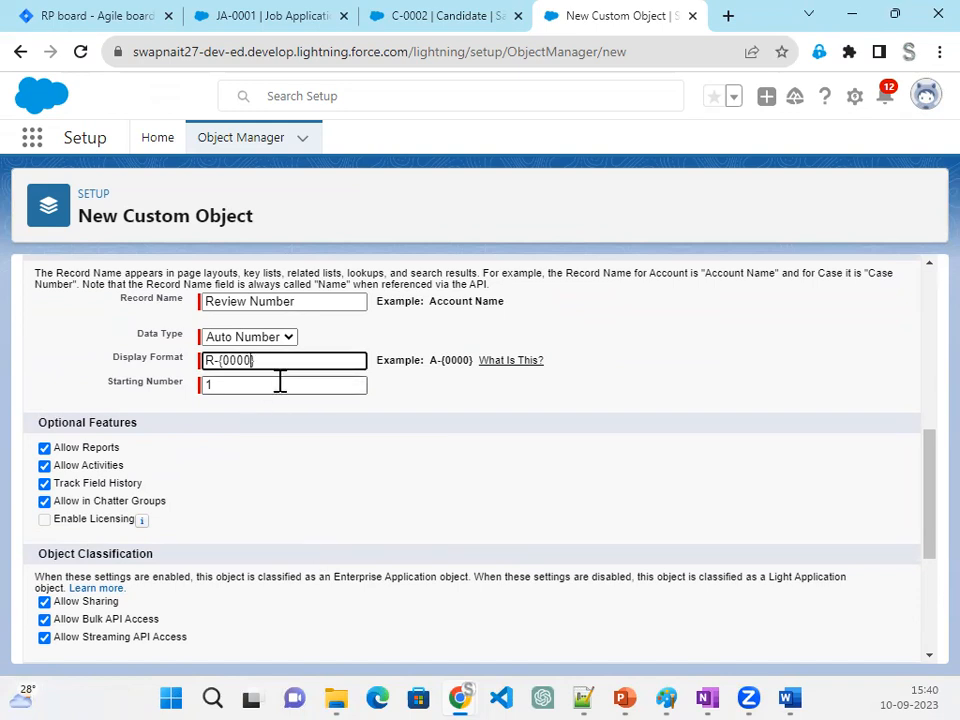
scroll(281, 601, "down", 3)
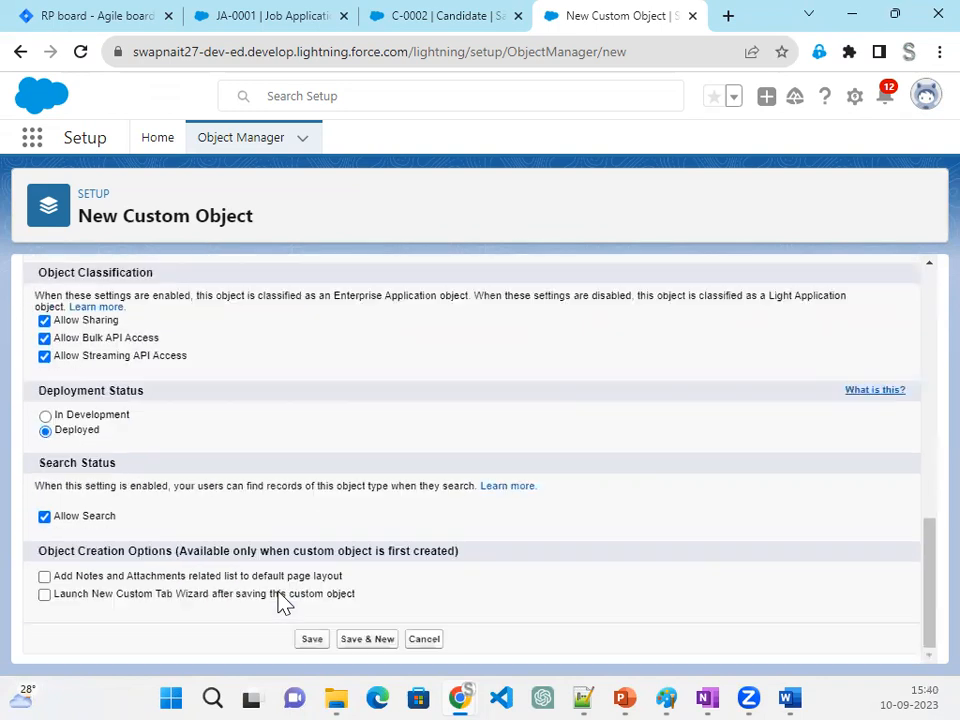
- Include the Notes and Attachments related list and the New Custom Tab Wizard launch, and save the Review object
left_click(184, 577)
left_click(181, 595)
left_click(312, 640)
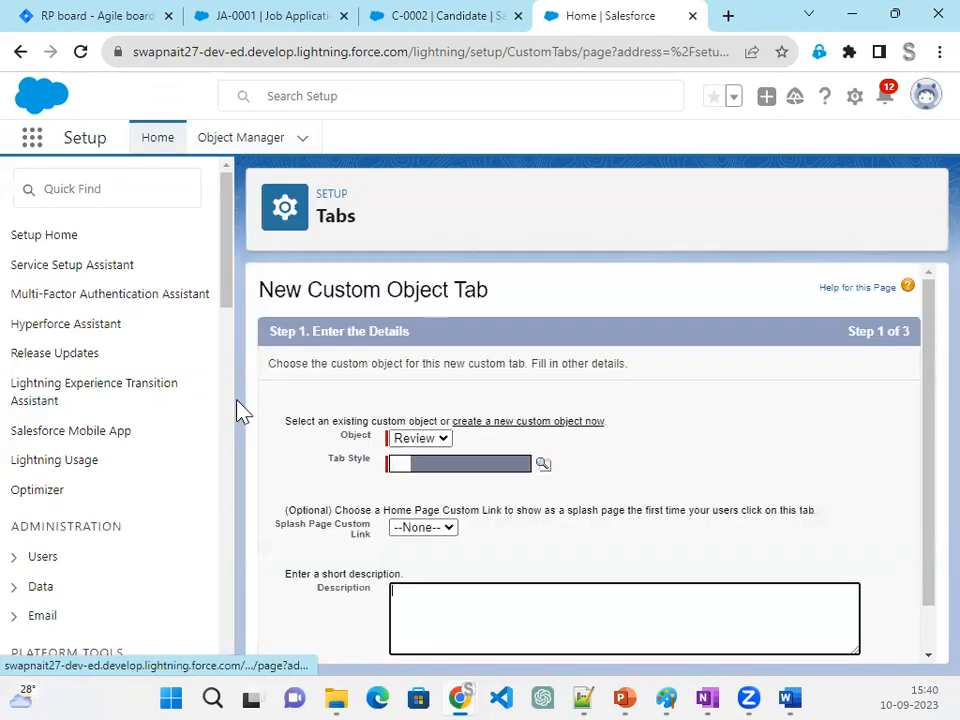
- Choose the Pencil tab style for the Review object's tab and continue to the profile visibility settings
left_click(543, 466)
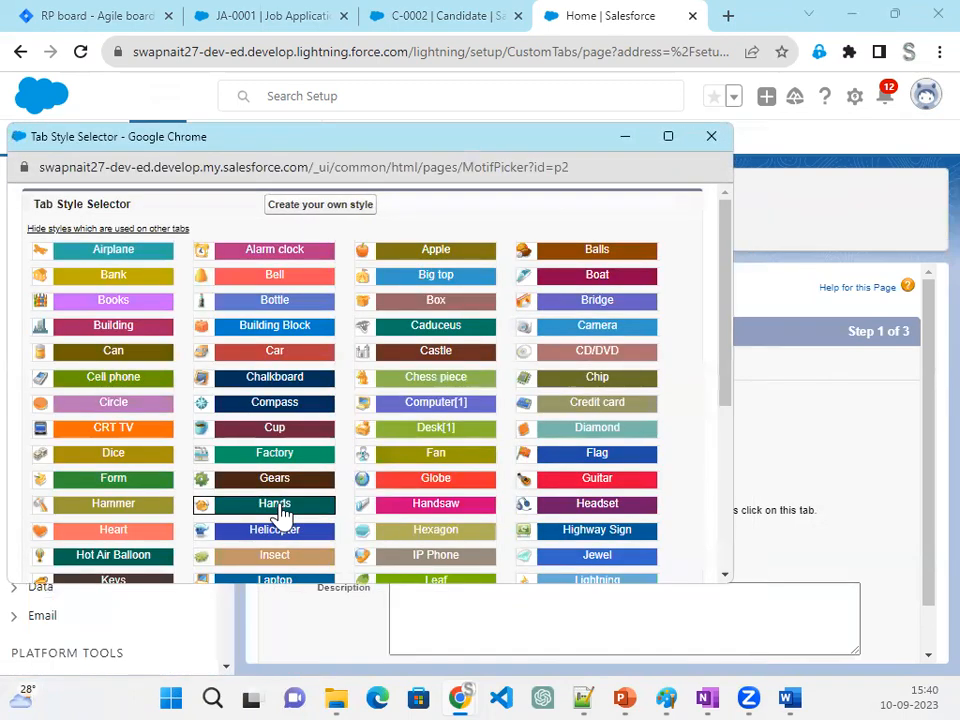
scroll(610, 492, "down", 1)
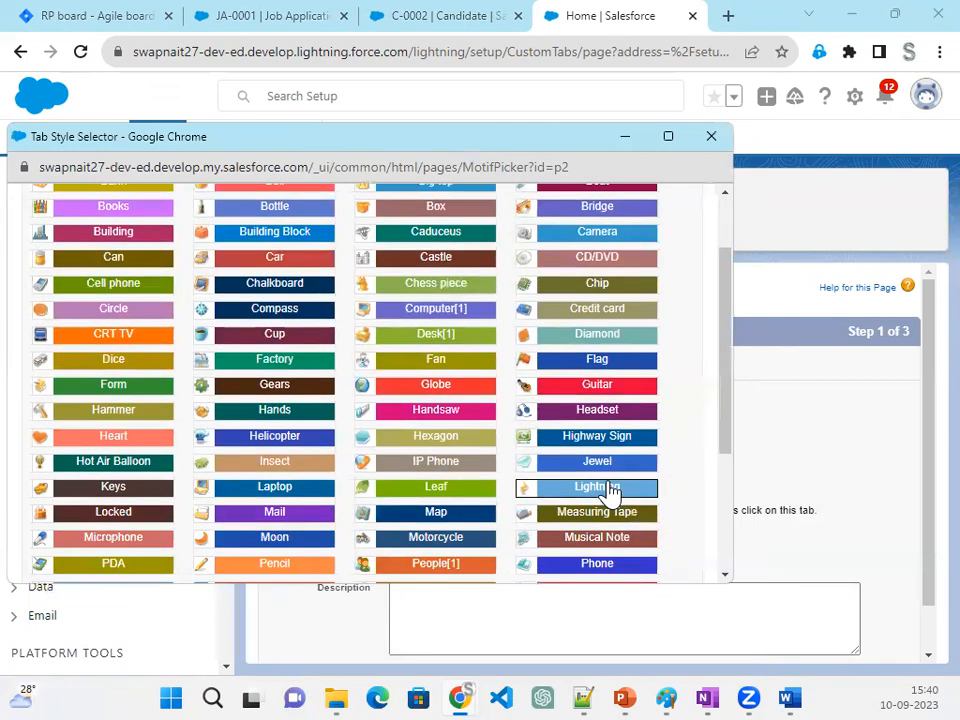
left_click(280, 566)
scroll(855, 585, "down", 1)
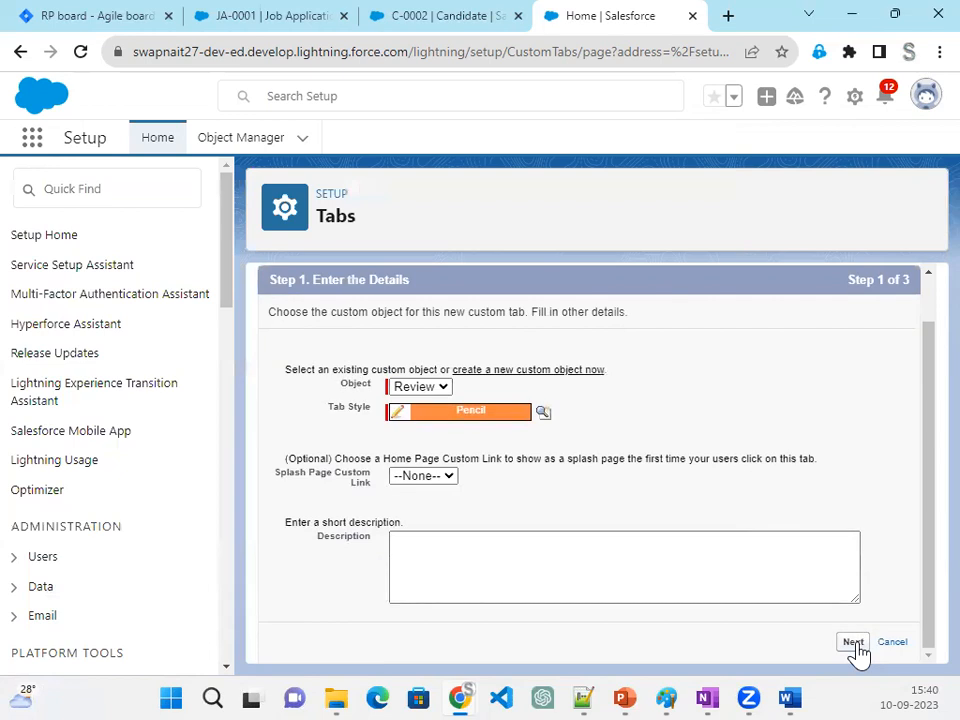
left_click(855, 649)
- Save the Review tab with the default profile visibility and app assignments, and view the Review object's fields and relationships
scroll(851, 516, "down", 9)
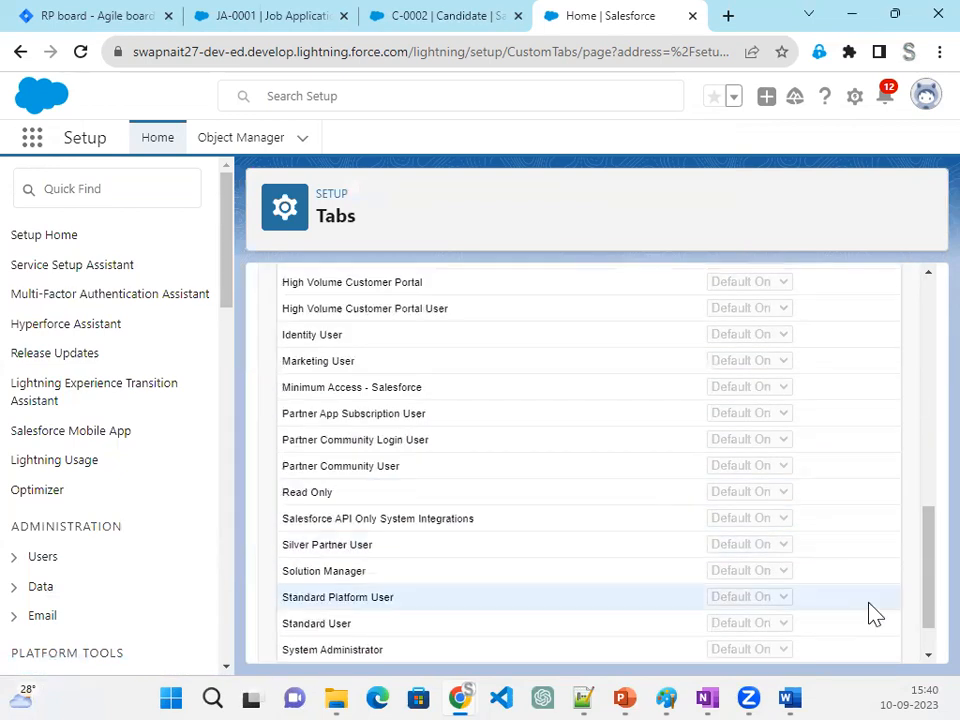
left_click(862, 642)
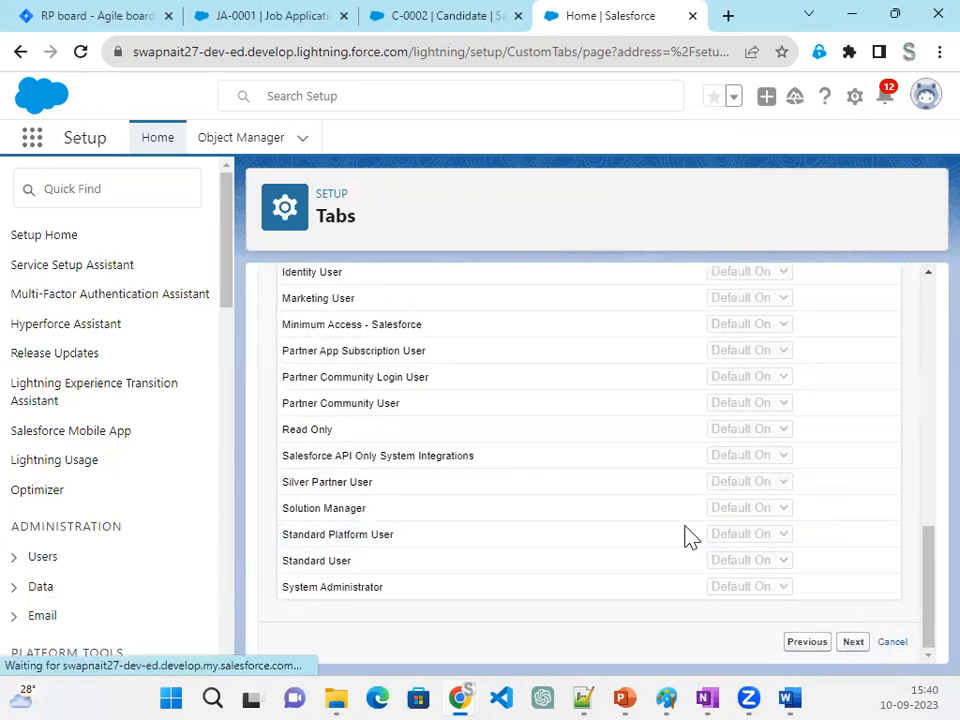
scroll(695, 545, "down", 10)
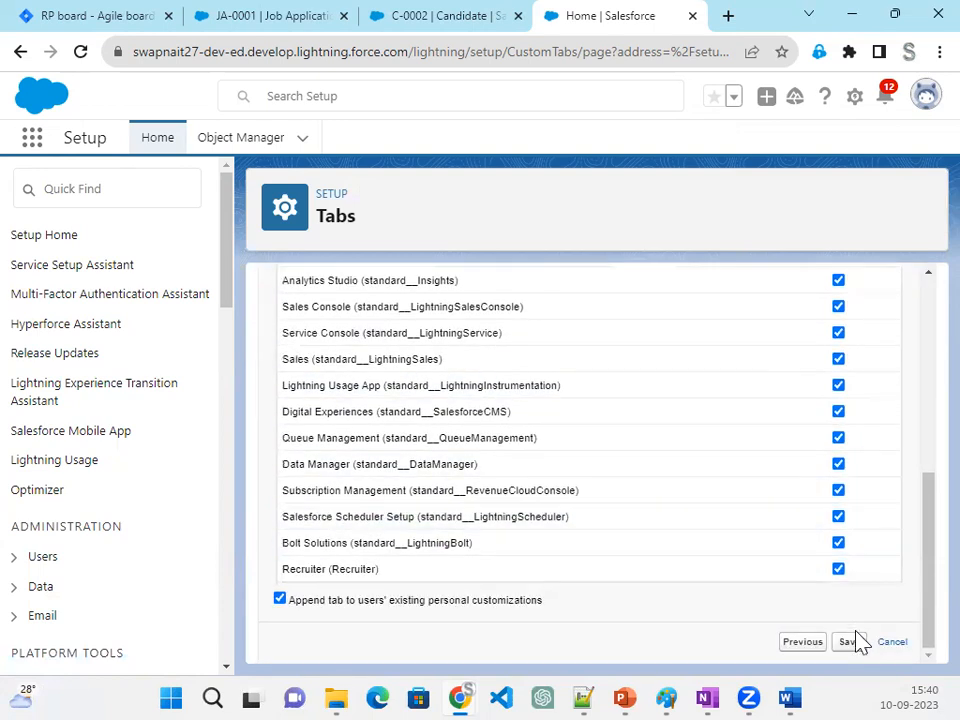
left_click(853, 645)
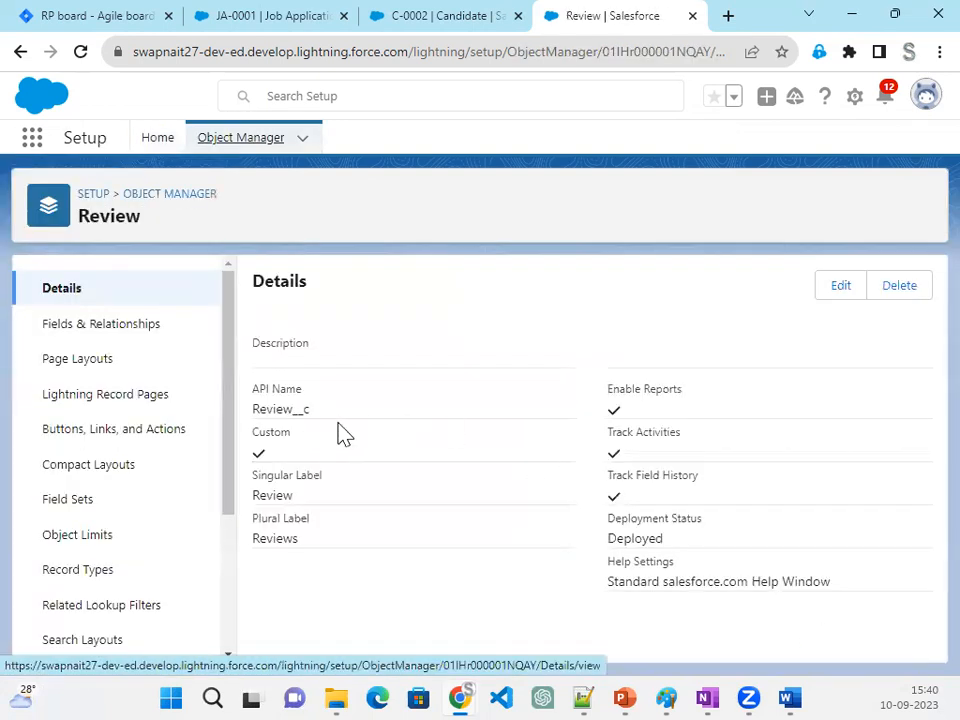
left_click(71, 326)
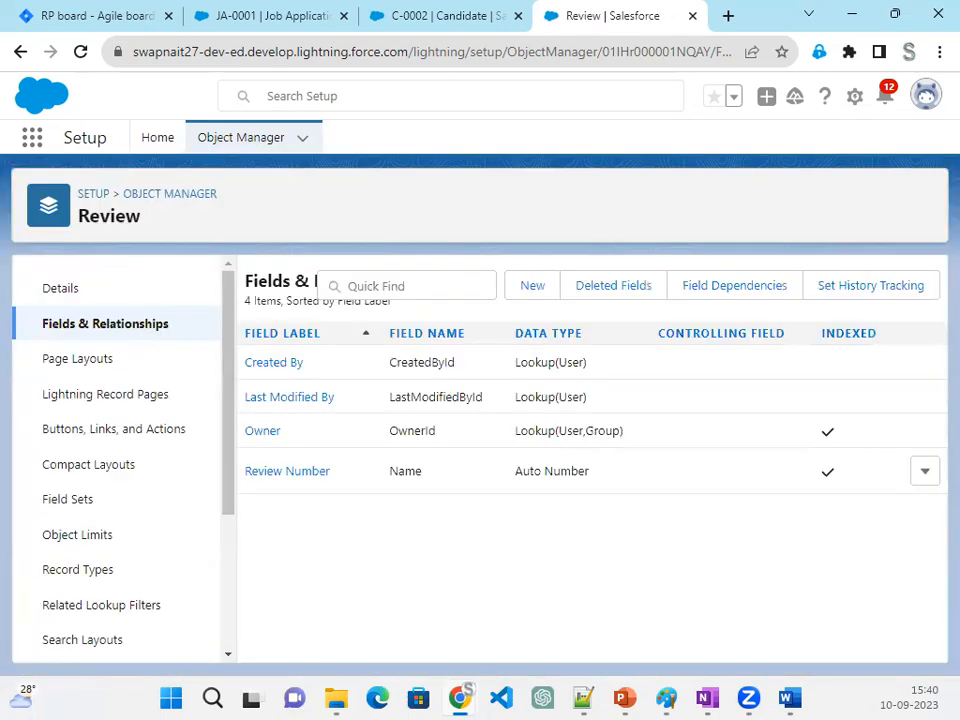
- Switch to the Project slide show in PowerPoint and examine the slides on creating the Review object and adding its fields
key("alt+Tab")
scroll(369, 428, "down", 6)
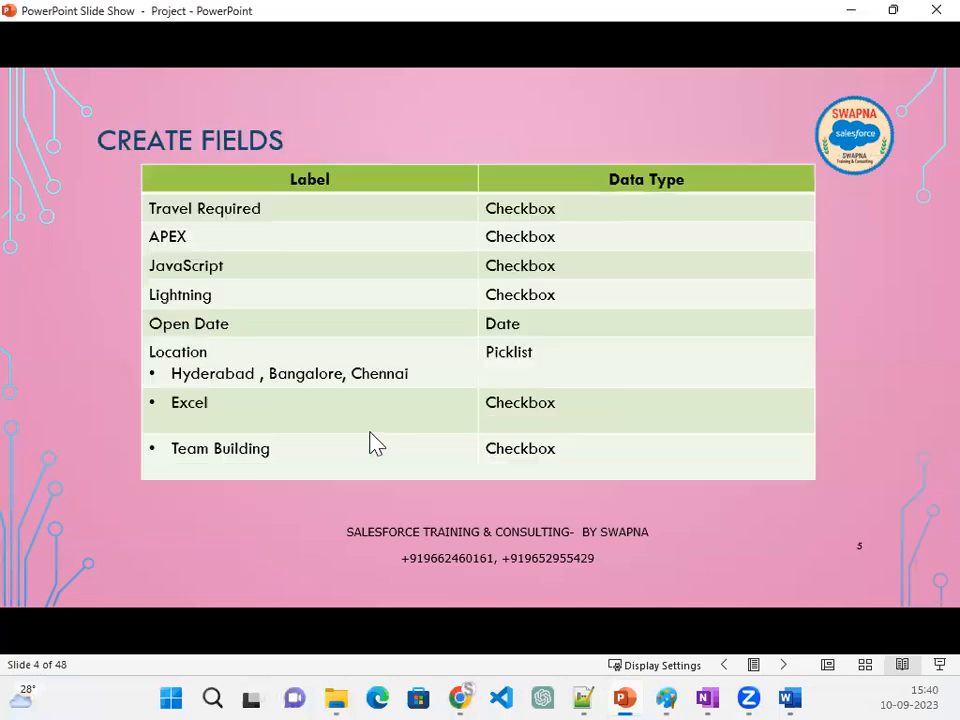
scroll(372, 446, "down", 6)
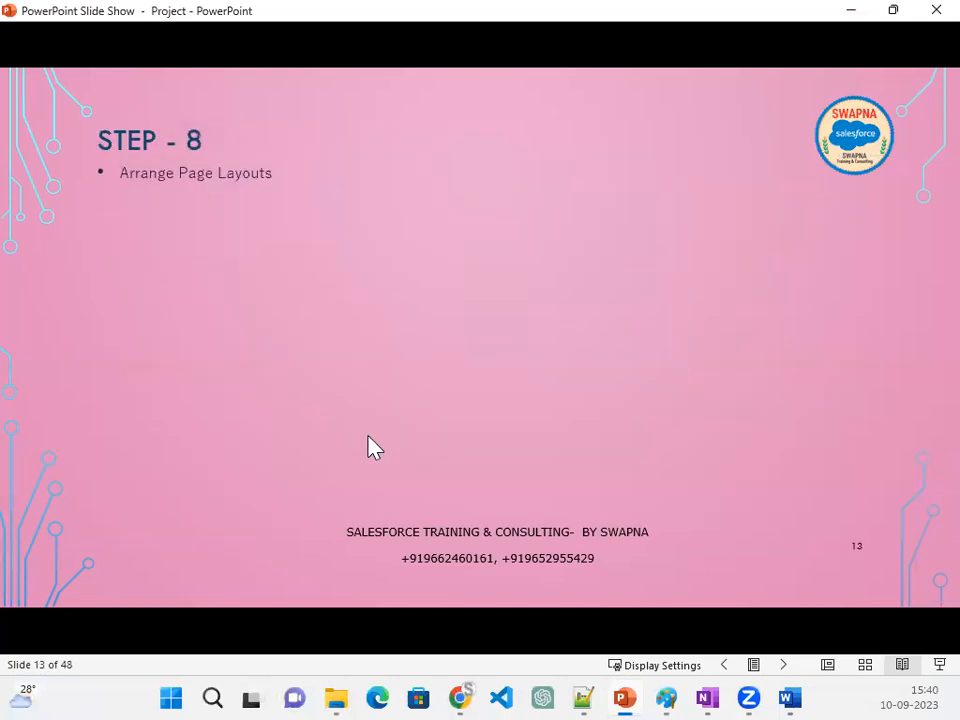
scroll(364, 437, "down", 4)
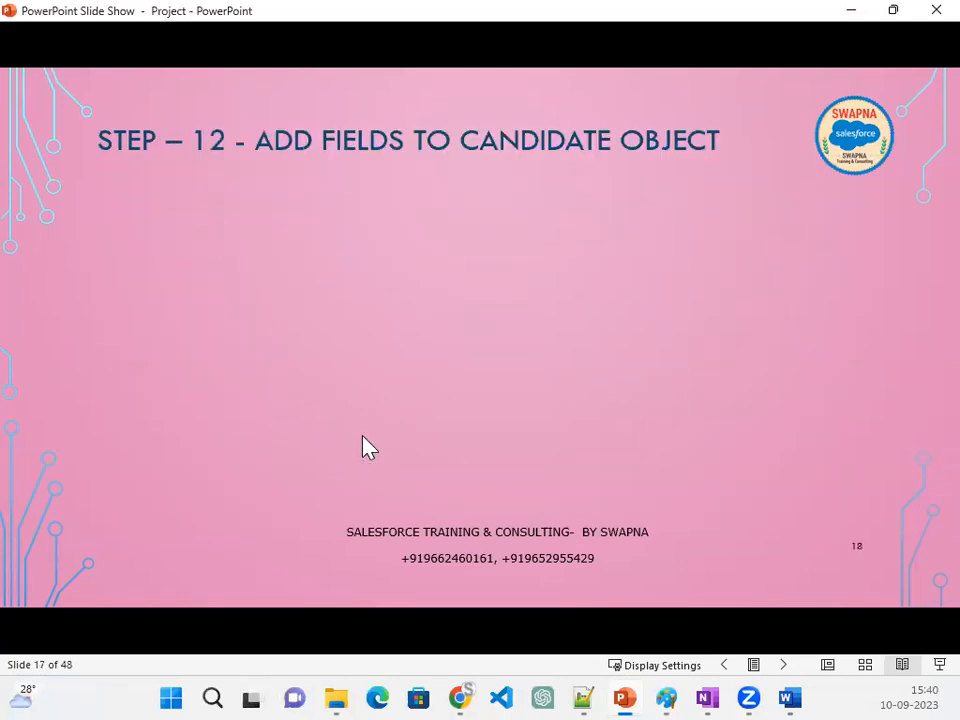
scroll(362, 449, "down", 3)
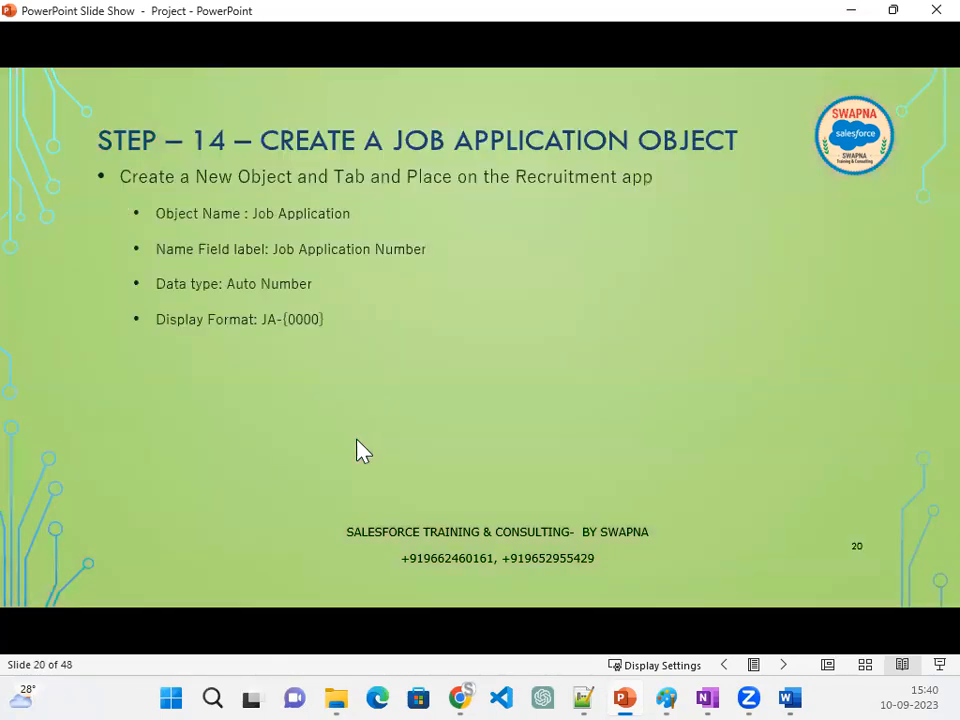
scroll(362, 451, "down", 5)
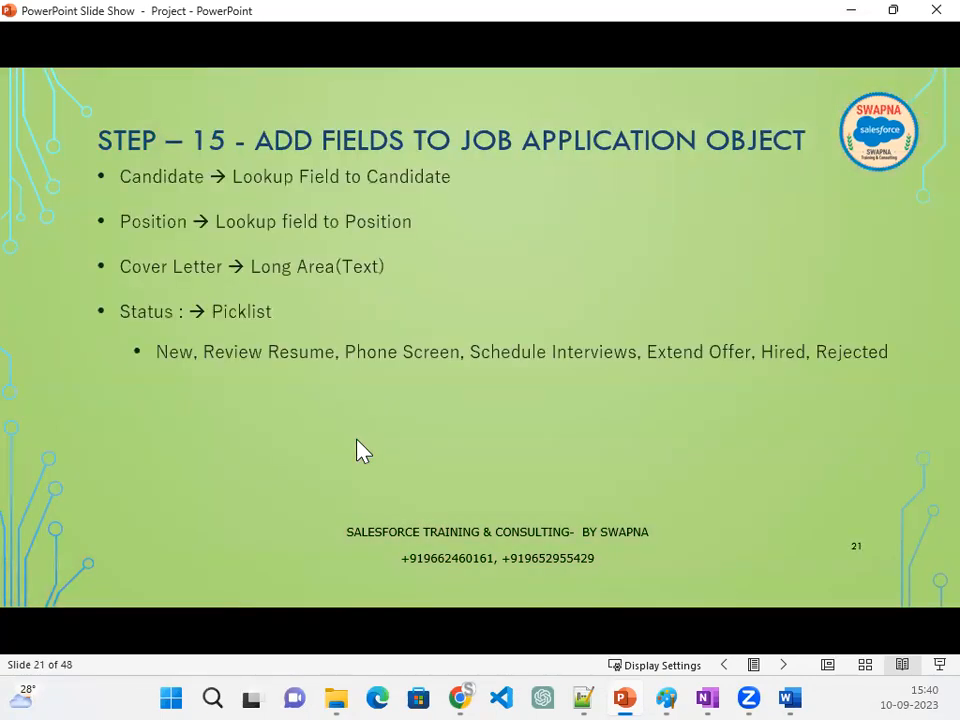
scroll(362, 451, "up", 1)
scroll(362, 451, "down", 2)
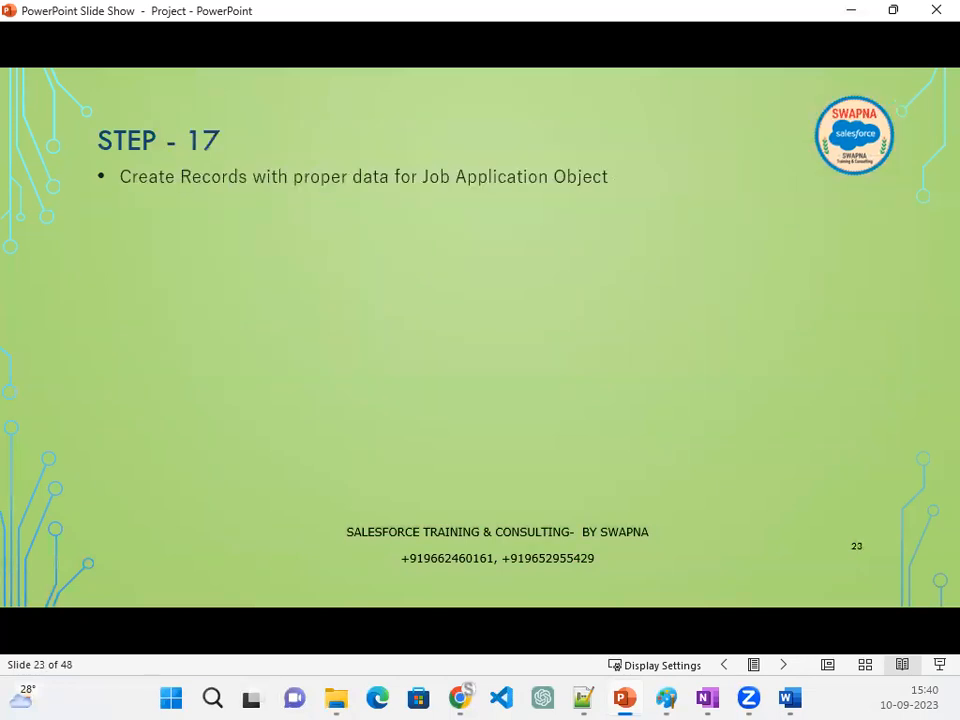
scroll(480, 337, "down", 1)
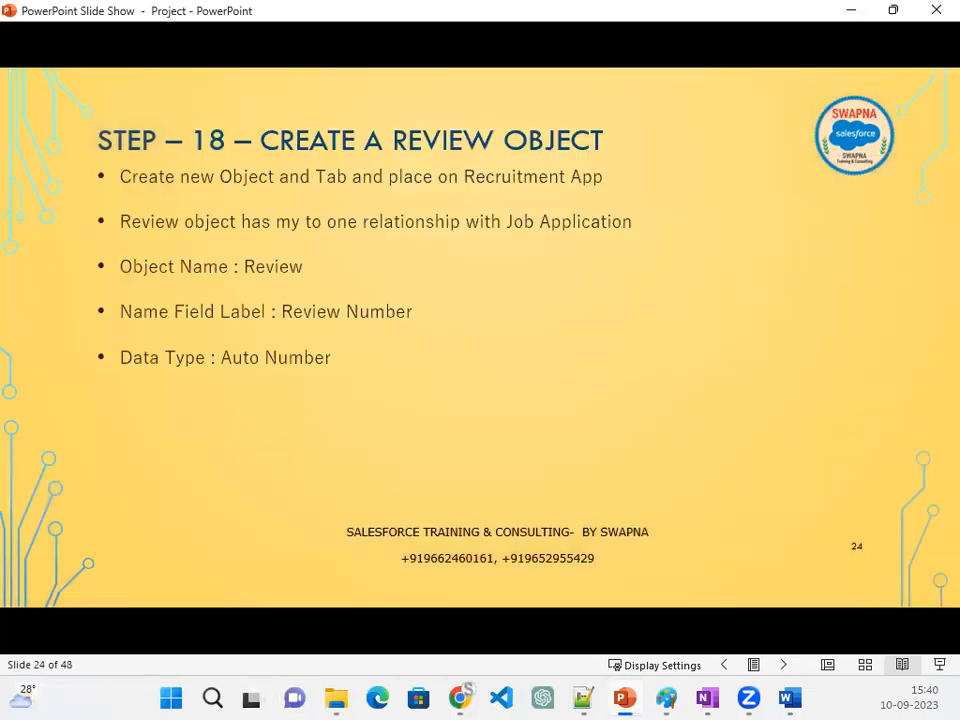
scroll(480, 337, "down", 1)
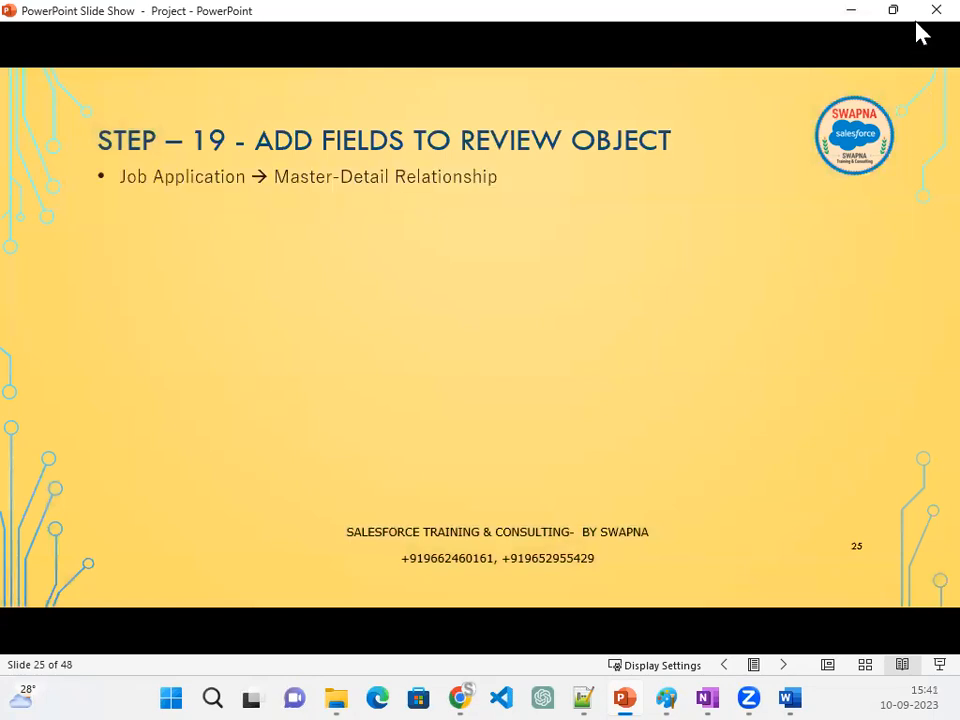
left_click(852, 12)
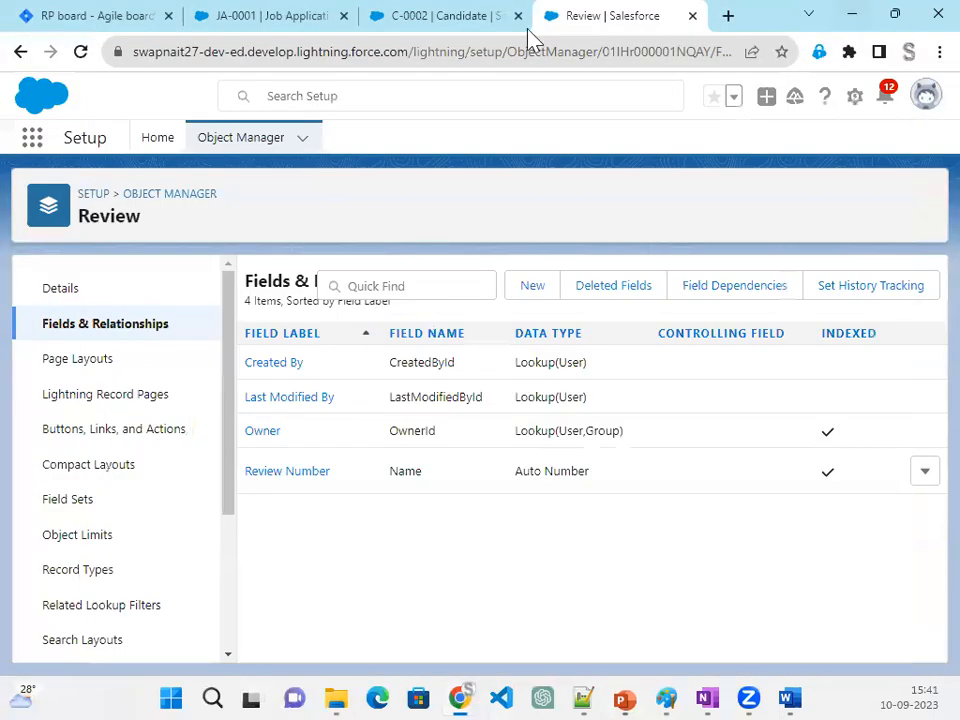
- Open issue RP-9, Add Fields to Review Object, on the Jira board and examine its Job Application master-detail requirement
left_click(275, 17)
left_click(108, 17)
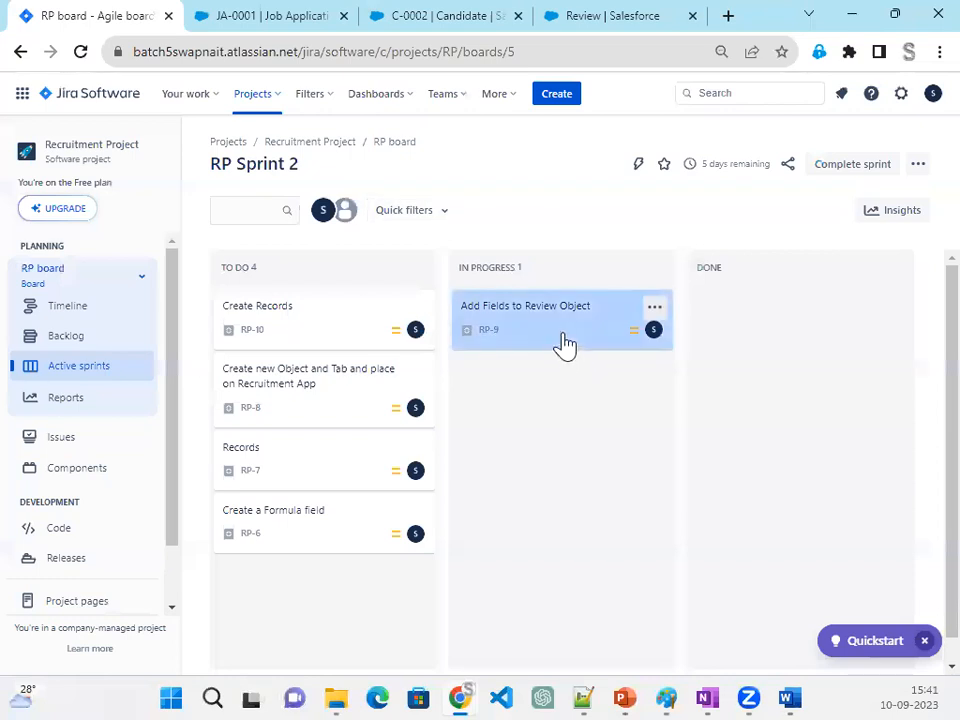
left_click(563, 340)
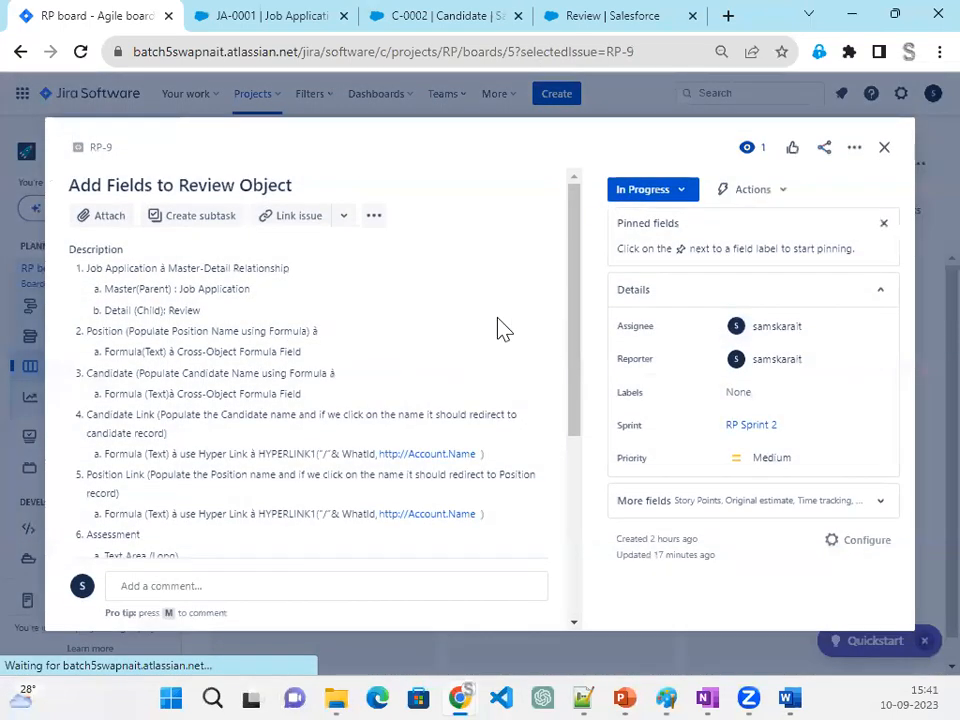
double_click(104, 331)
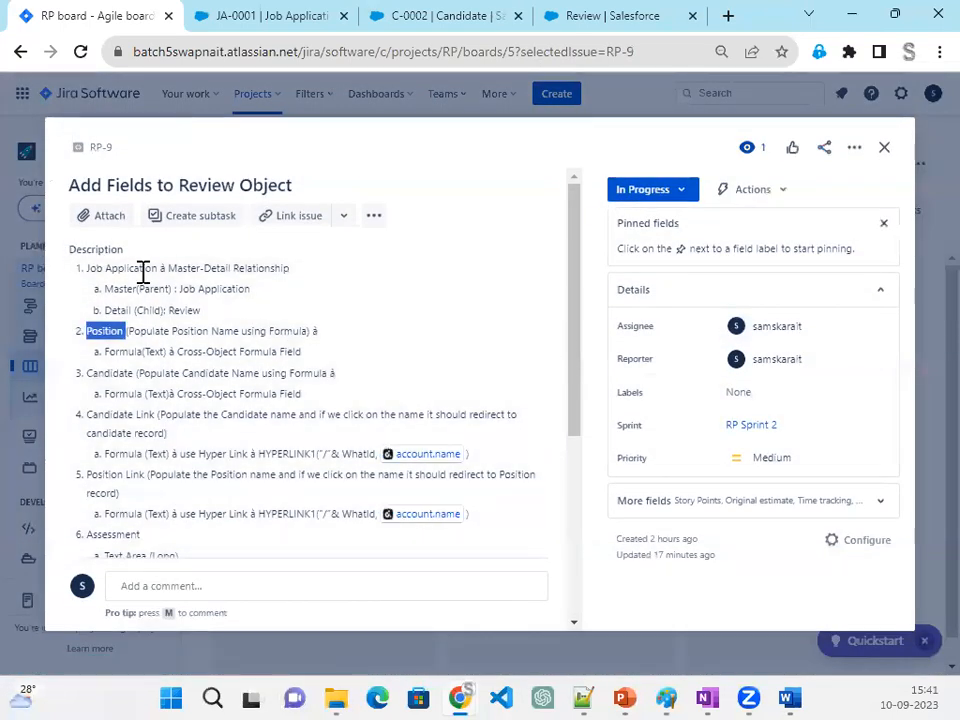
left_click_drag(84, 272, 295, 278)
left_click(208, 312)
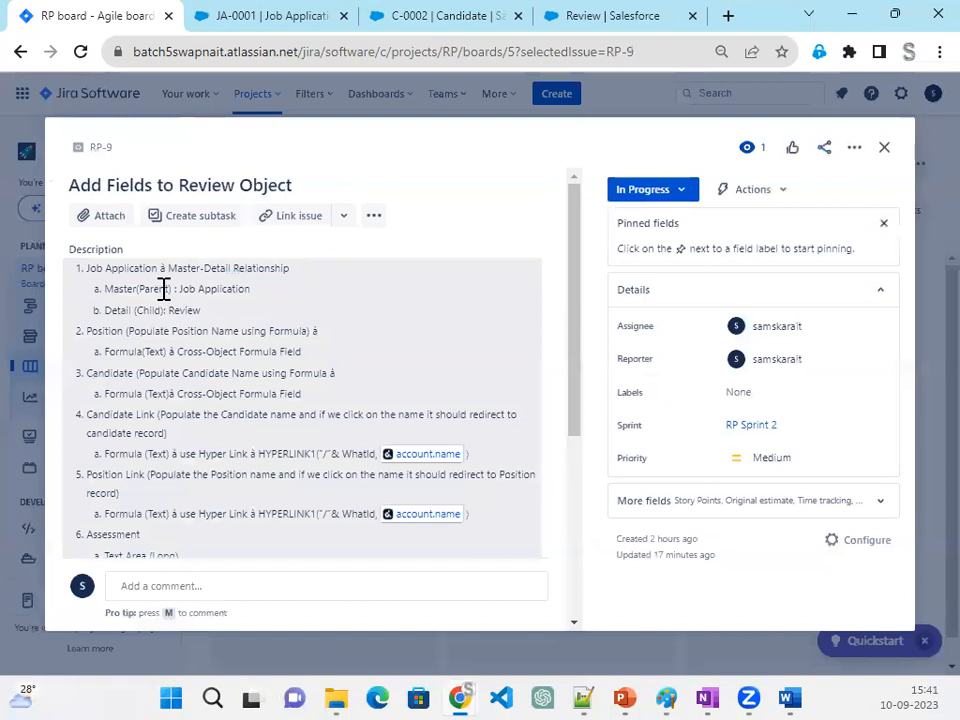
left_click_drag(132, 290, 180, 286)
left_click(214, 289)
left_click_drag(258, 292, 188, 293)
left_click_drag(121, 311, 202, 313)
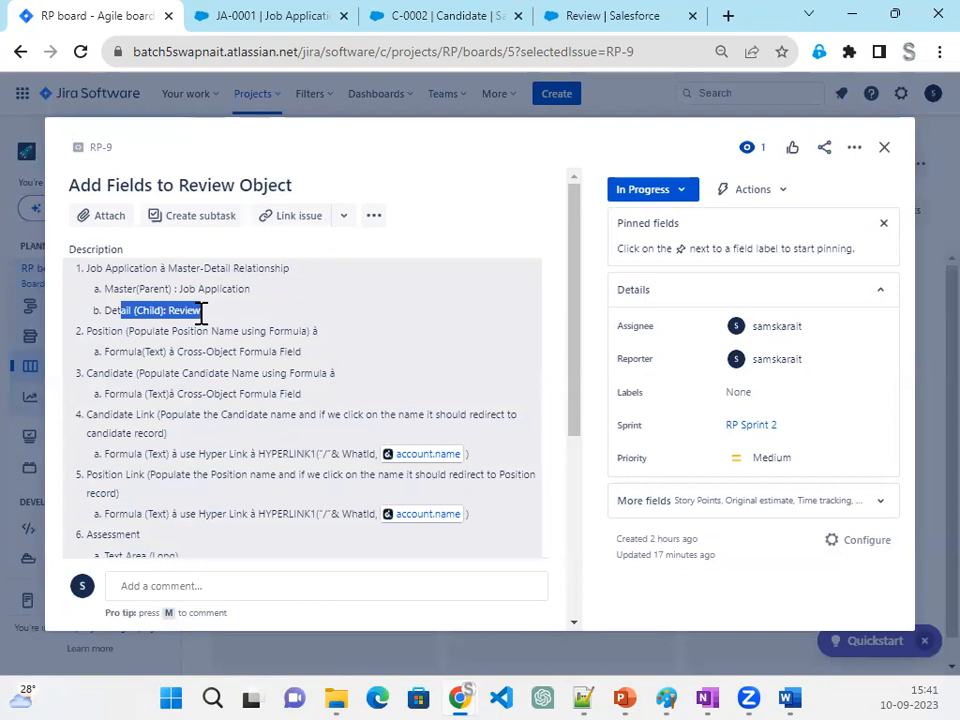
- Start a new custom field on the Review object with the Master-Detail Relationship data type
left_click(600, 20)
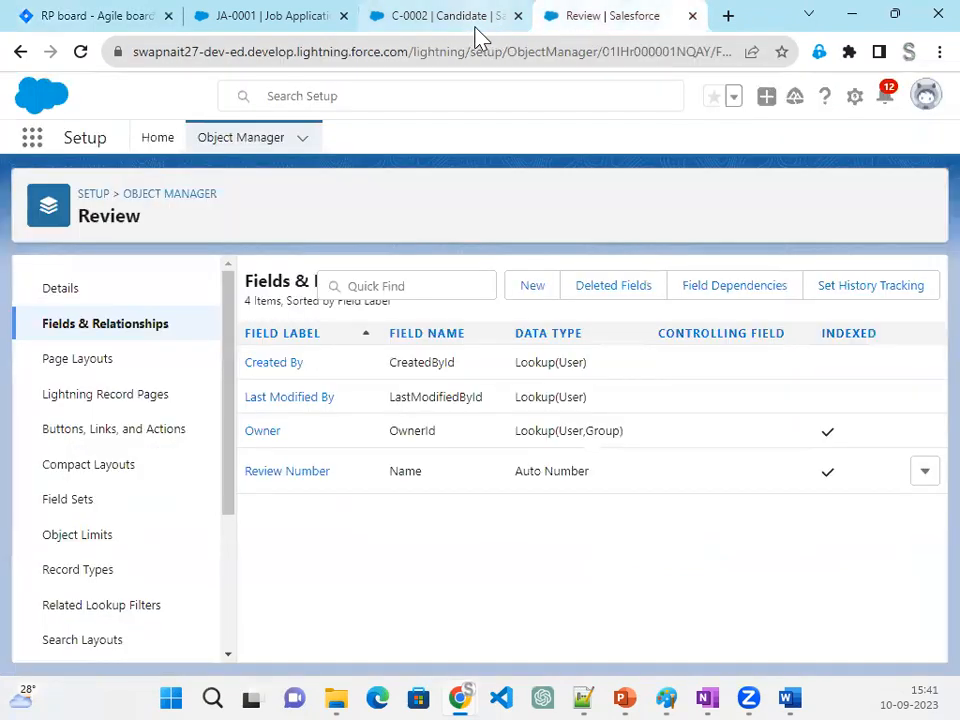
left_click(538, 290)
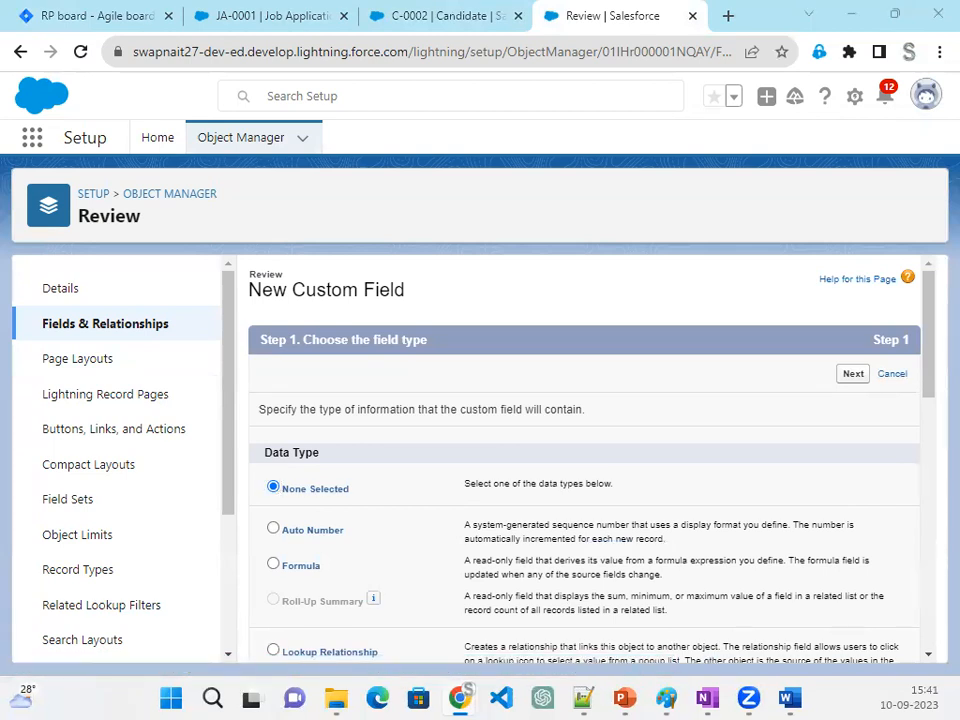
scroll(411, 527, "down", 5)
left_click(338, 420)
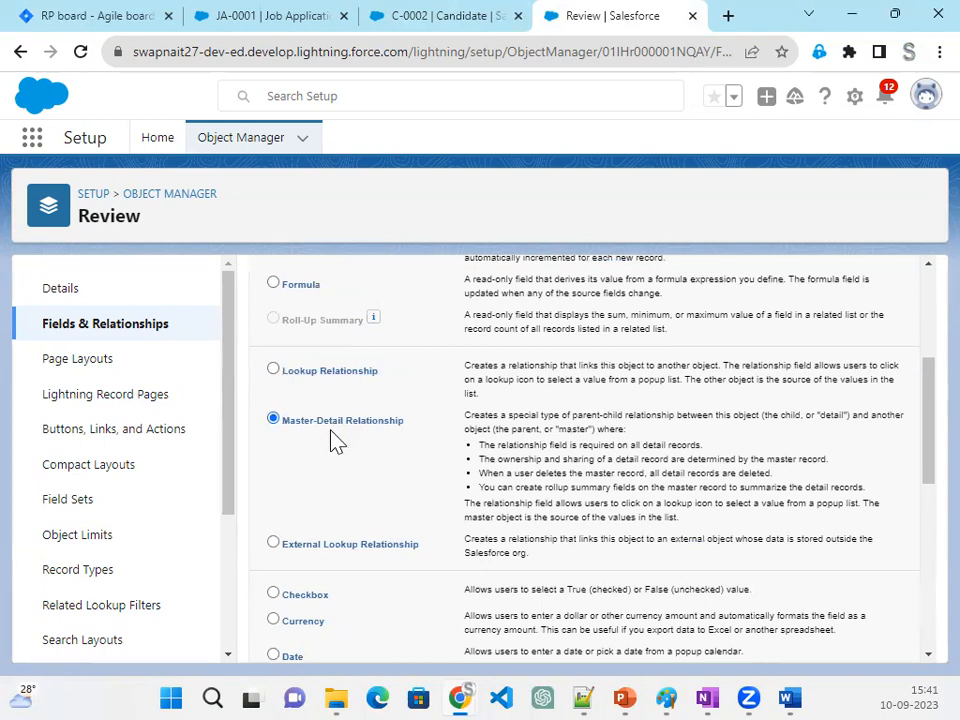
scroll(705, 520, "up", 3)
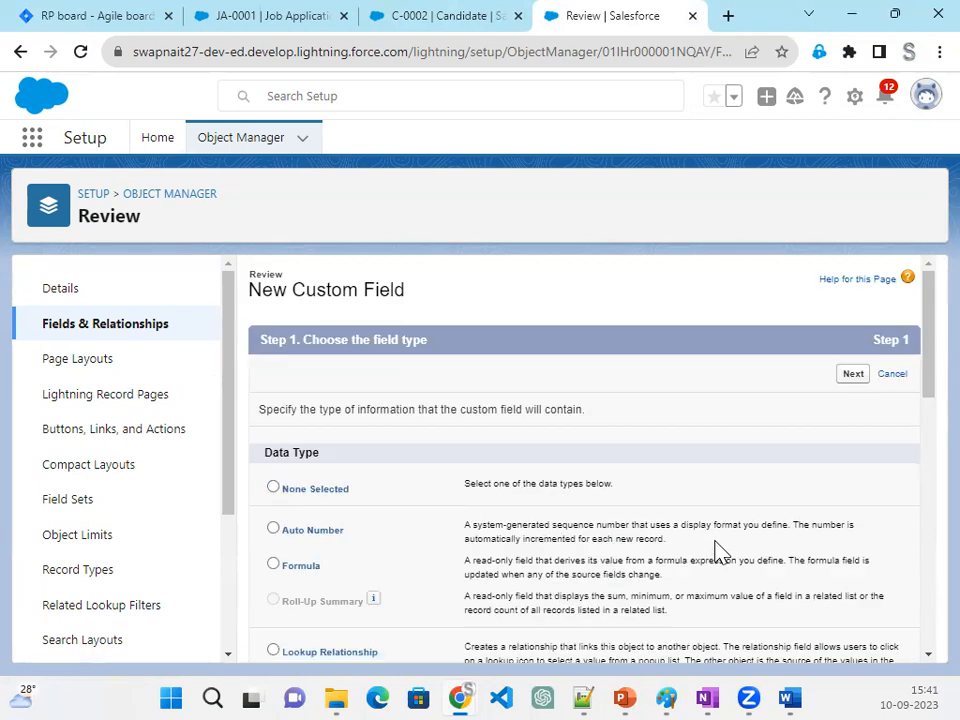
left_click(853, 376)
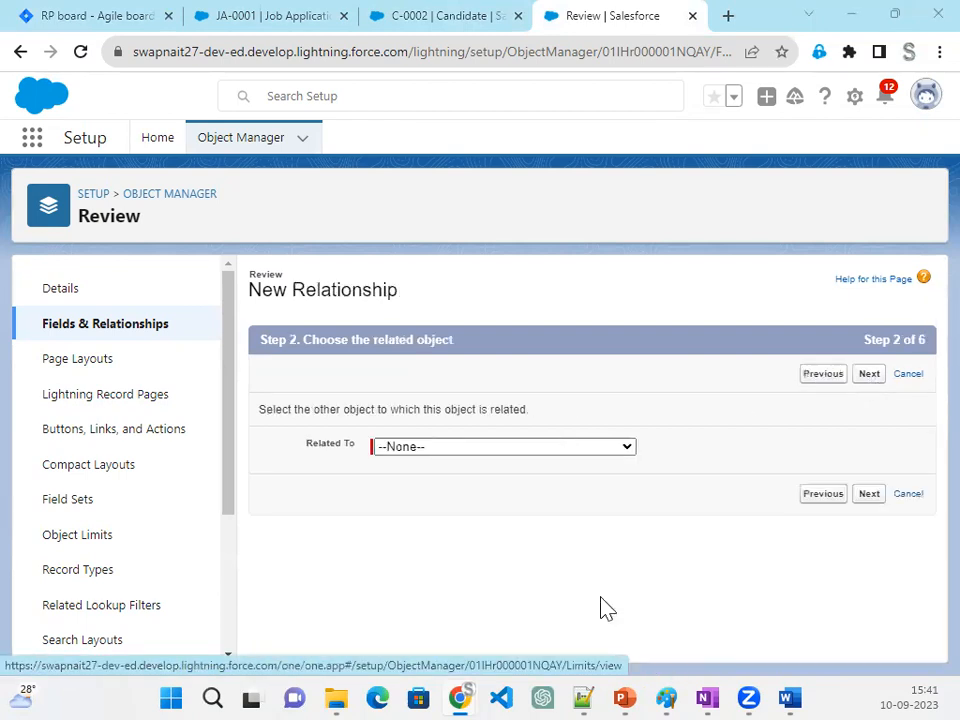
- Relate the new master-detail field to the Job Application object and continue to its label and name settings
left_click(461, 452)
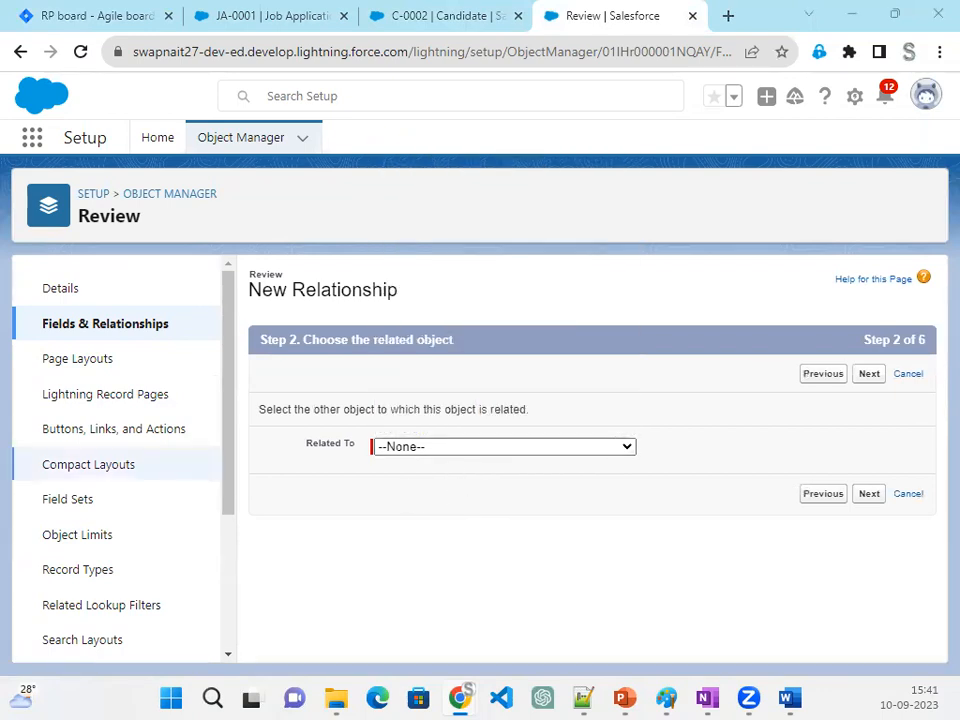
left_click(502, 446)
scroll(500, 437, "down", 5)
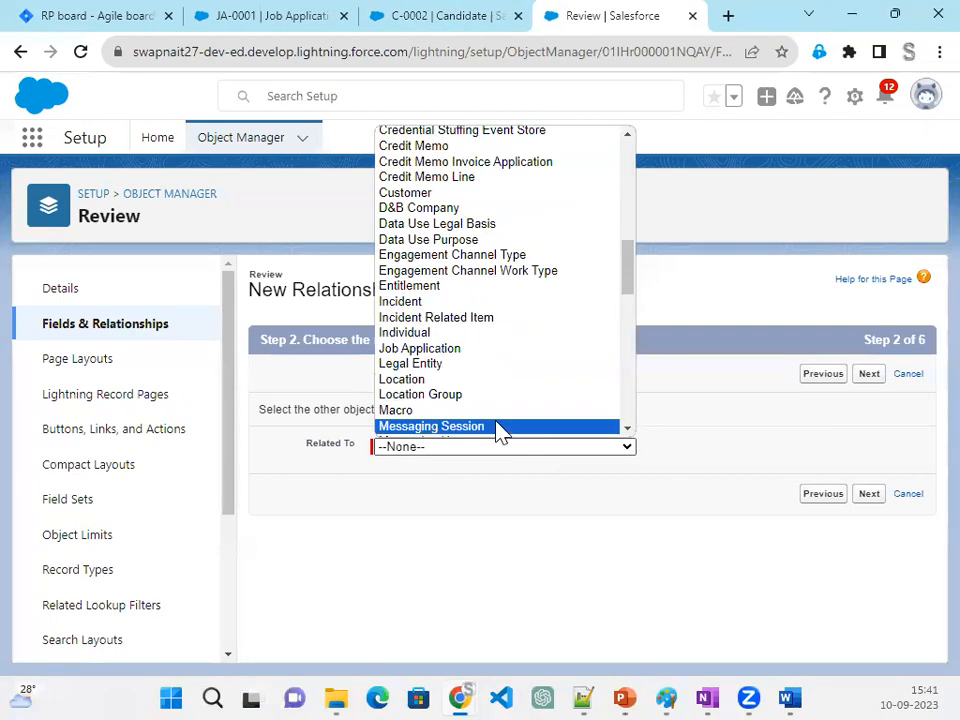
scroll(497, 433, "down", 3)
scroll(489, 396, "down", 6)
scroll(488, 393, "up", 8)
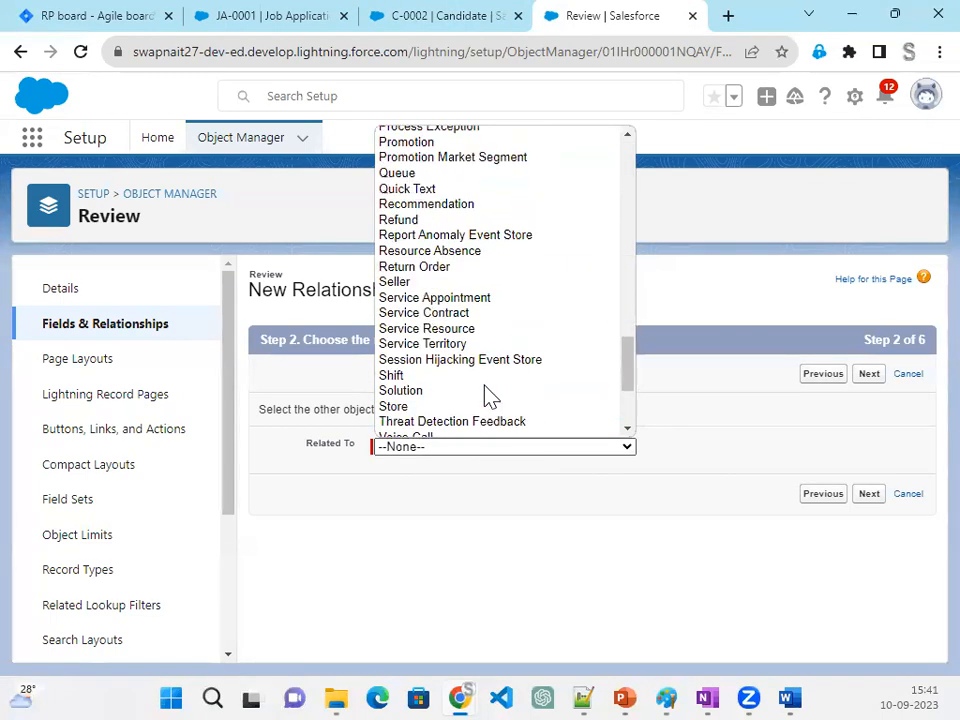
scroll(480, 392, "up", 8)
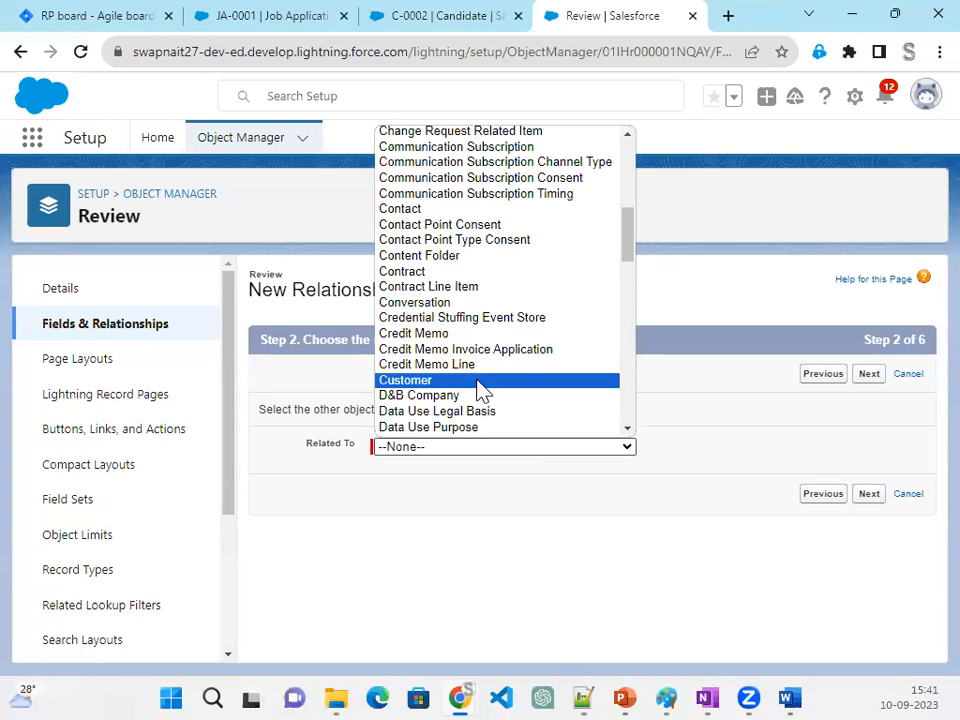
scroll(462, 408, "down", 4)
left_click(433, 350)
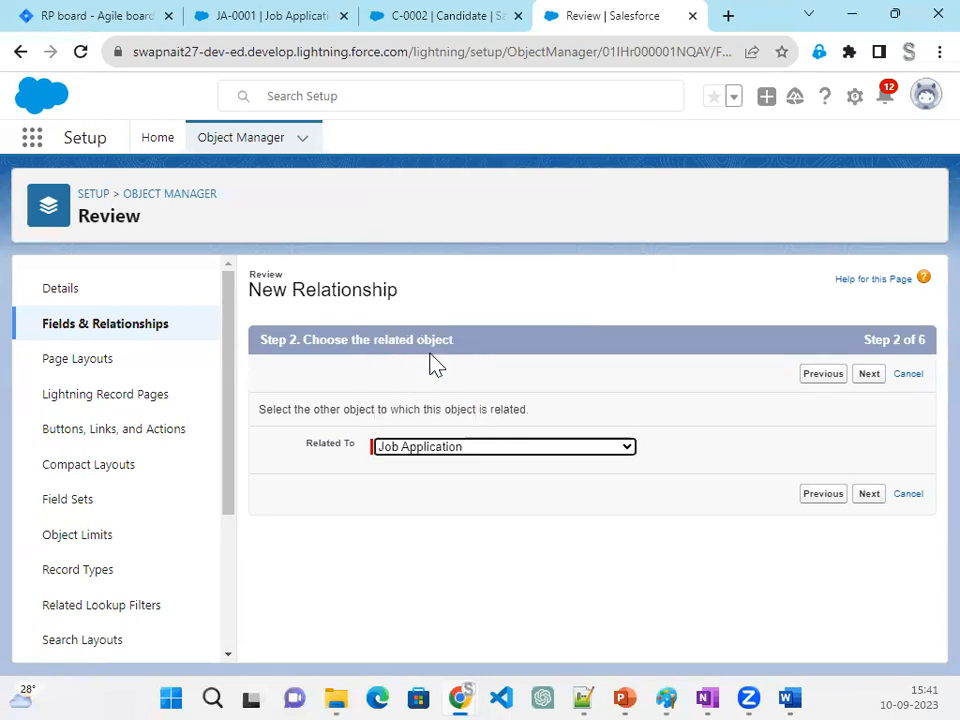
left_click(870, 386)
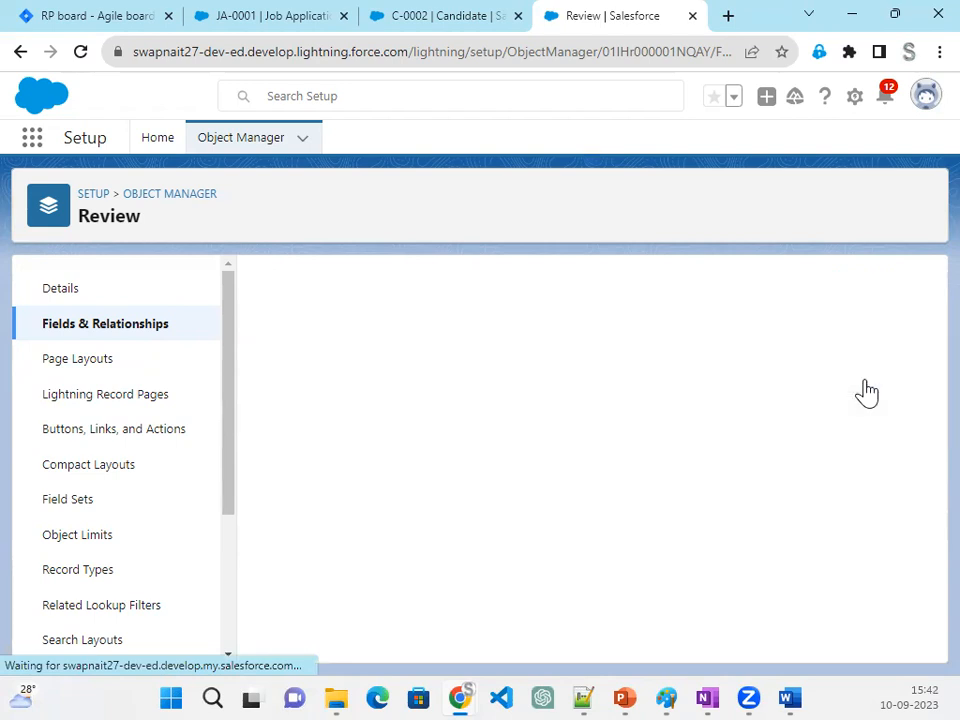
- Save the Job Application master-detail field with its default name, Read/Write sharing, field-level security, page layout and Reviews related list
left_click(436, 456)
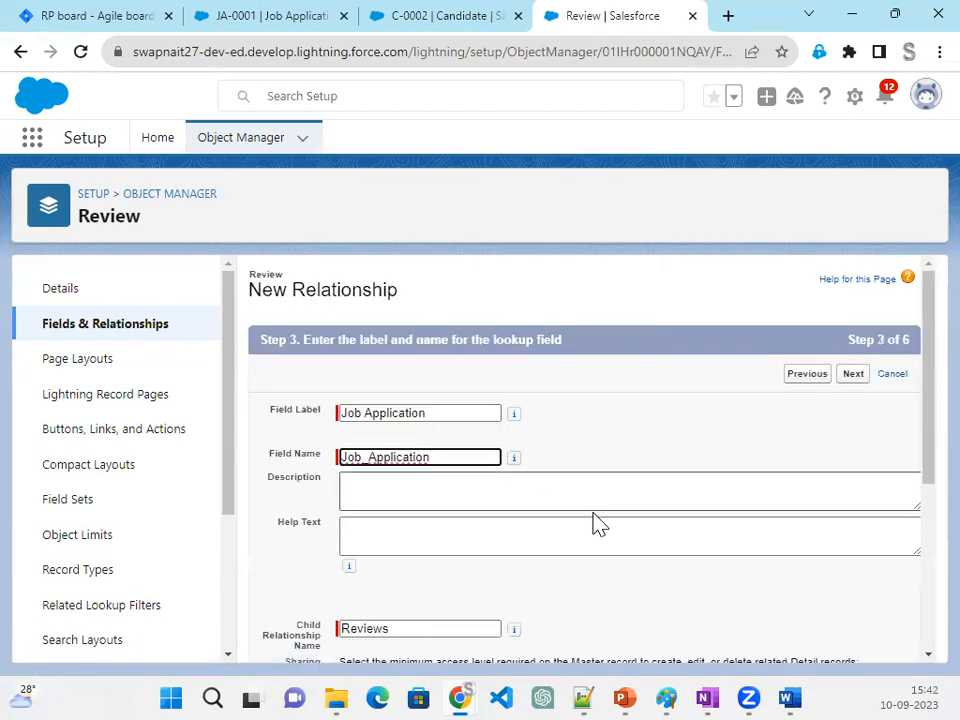
scroll(594, 521, "down", 3)
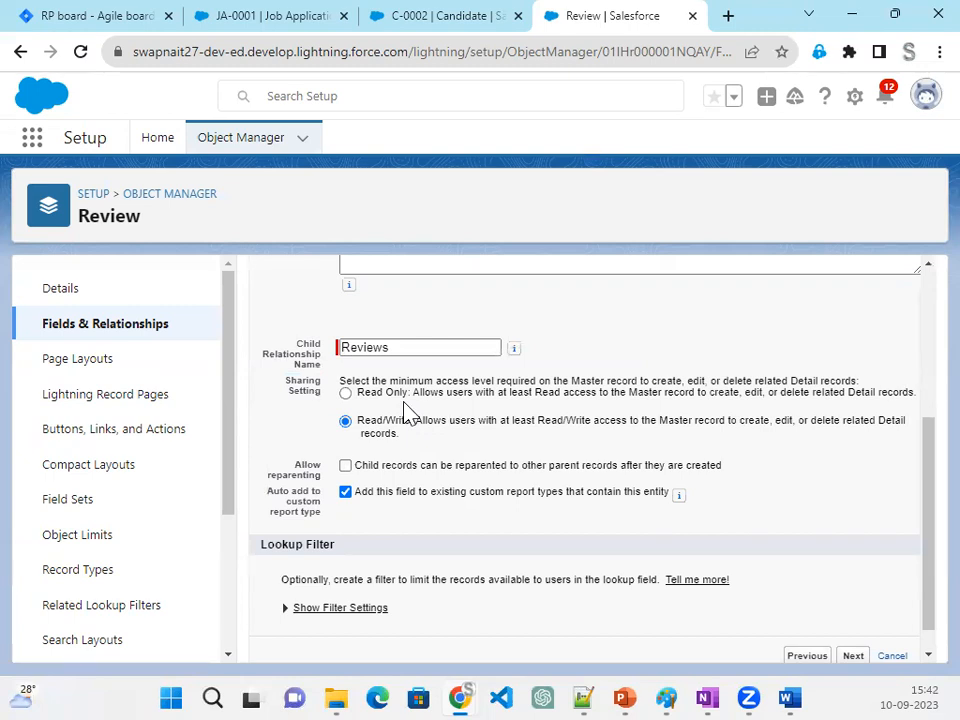
scroll(615, 574, "down", 1)
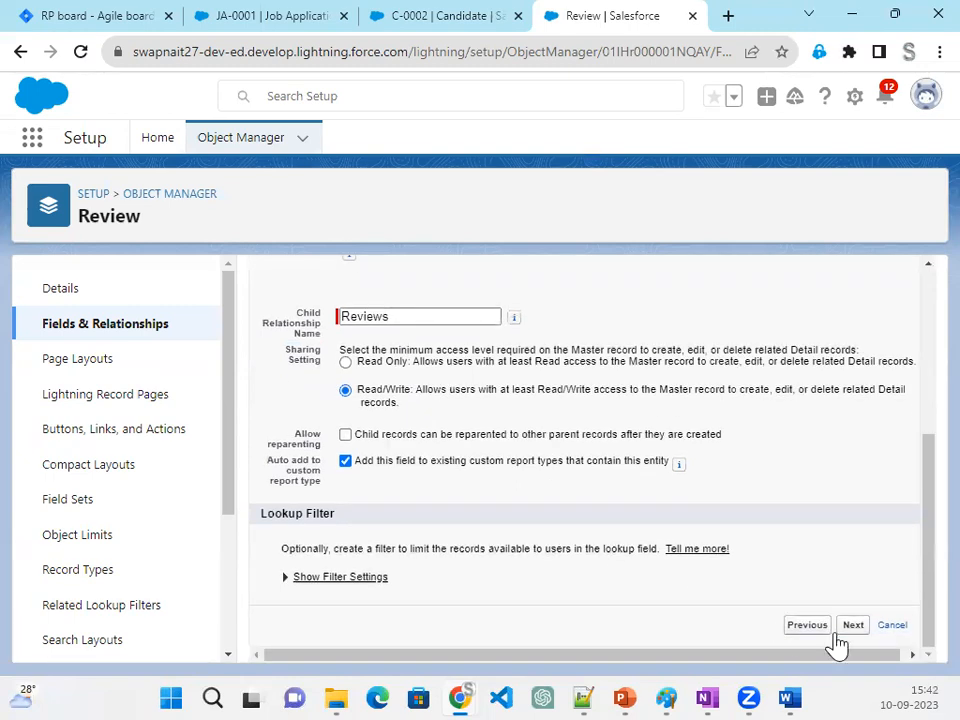
left_click(856, 627)
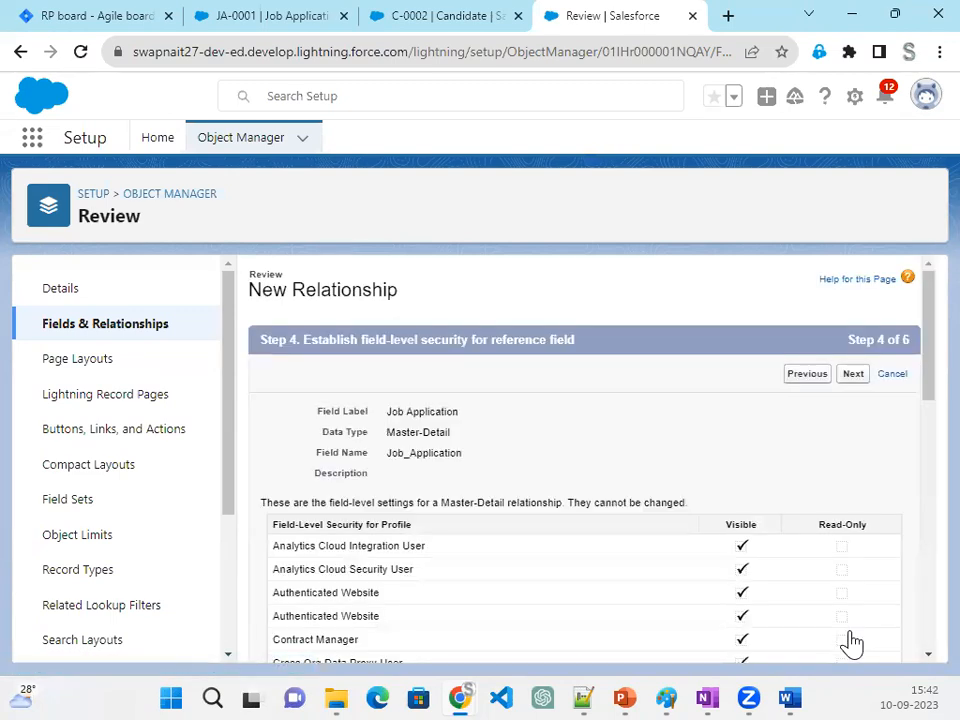
left_click(855, 380)
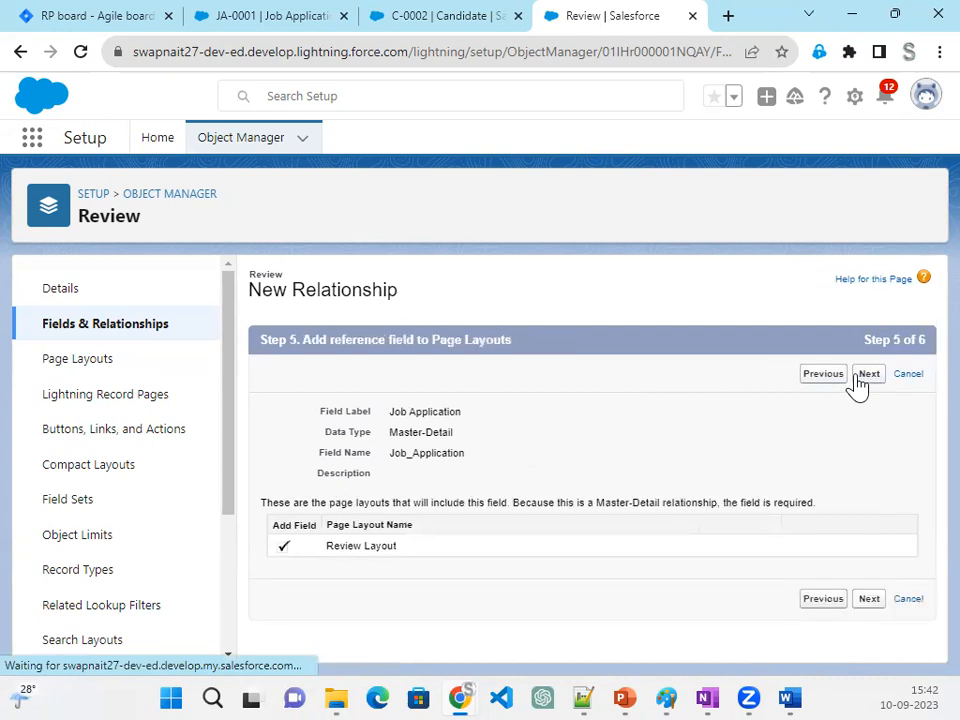
left_click(866, 385)
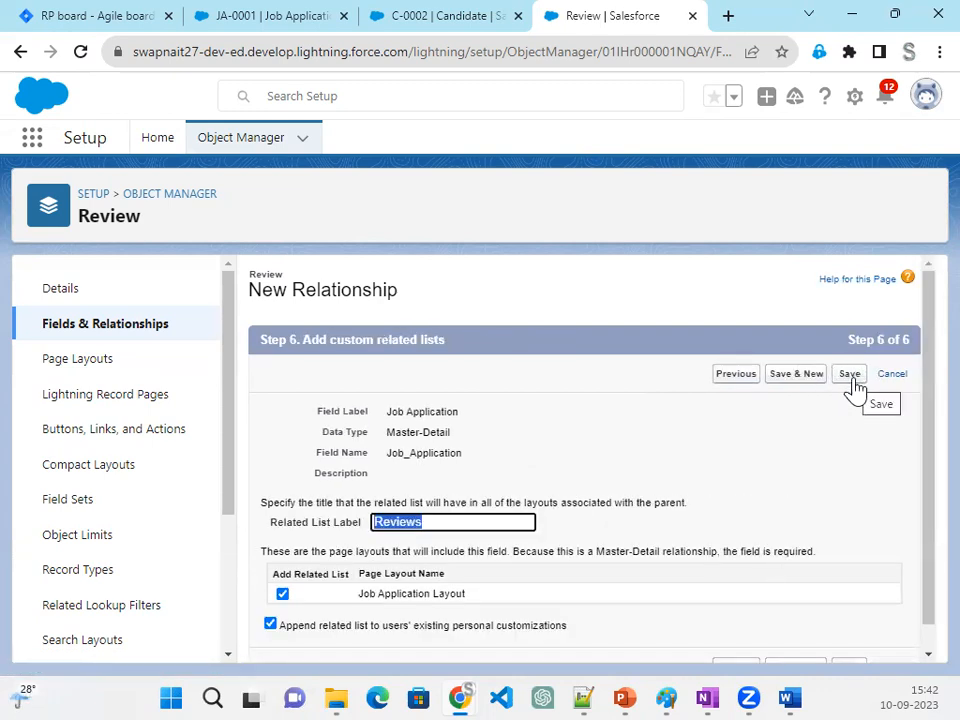
left_click(851, 378)
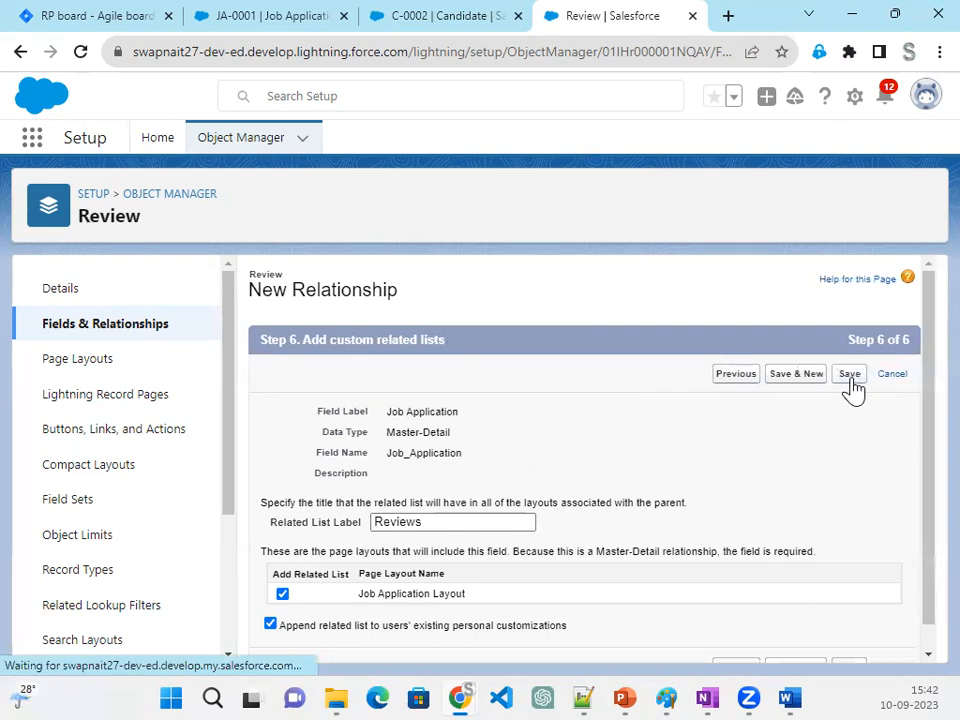
- Check the Position field requirement in Jira issue RP-9, and start a new Formula custom field on Salesforce's Review object
left_click(276, 27)
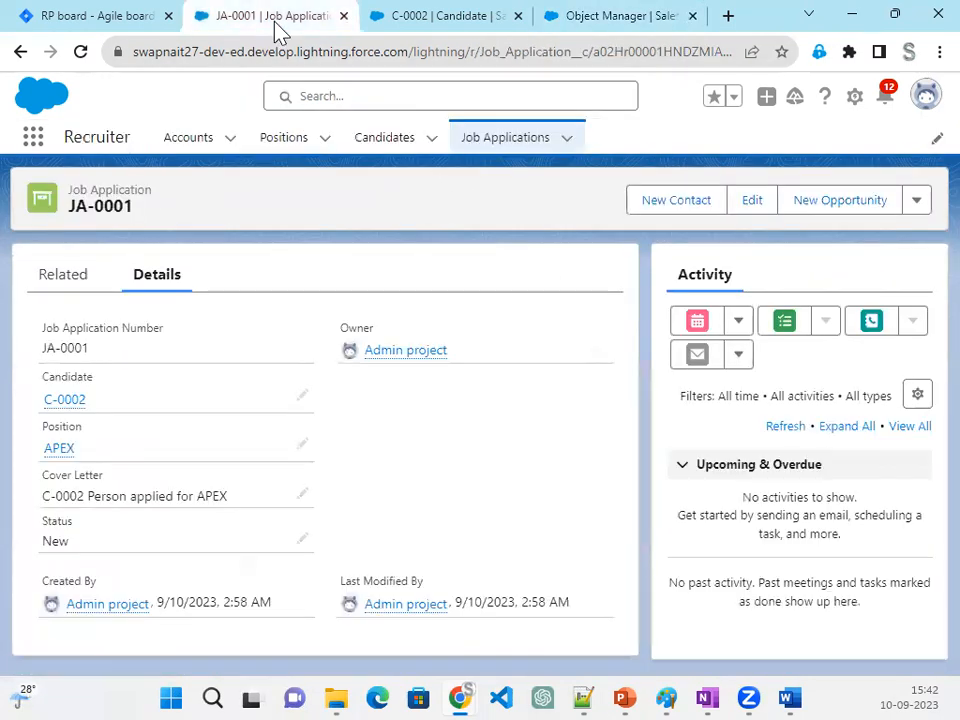
left_click(100, 18)
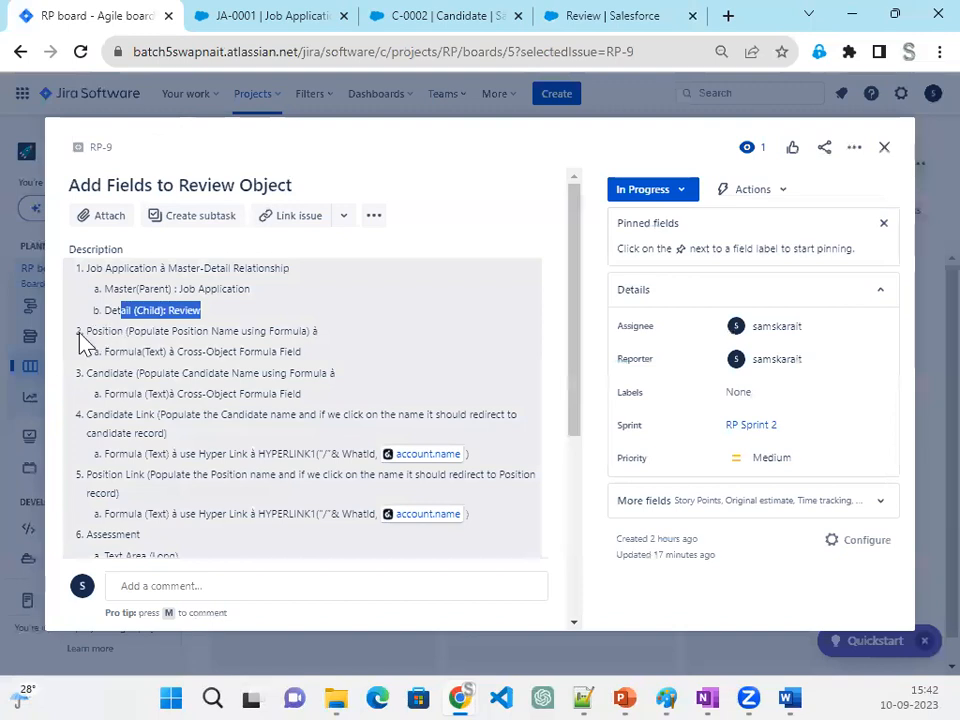
left_click_drag(87, 331, 310, 333)
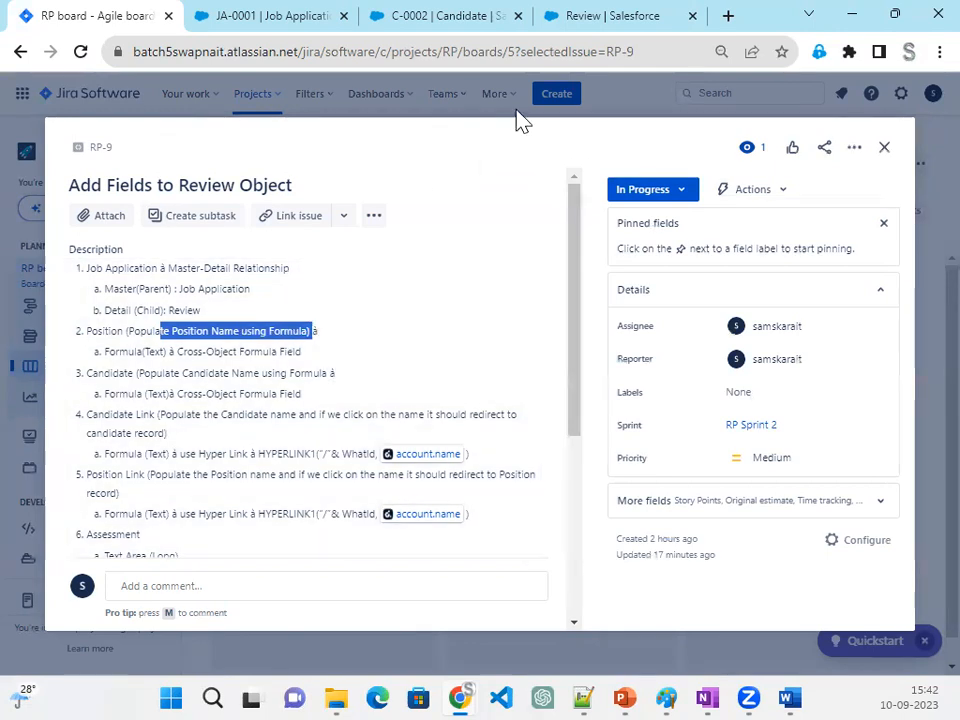
left_click(611, 20)
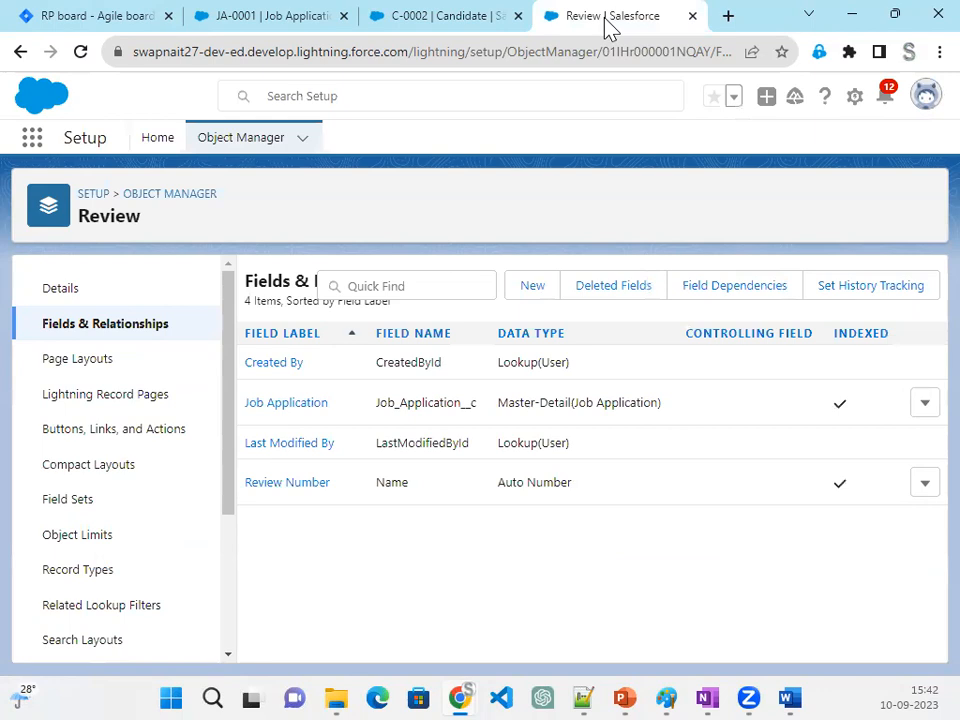
left_click(536, 292)
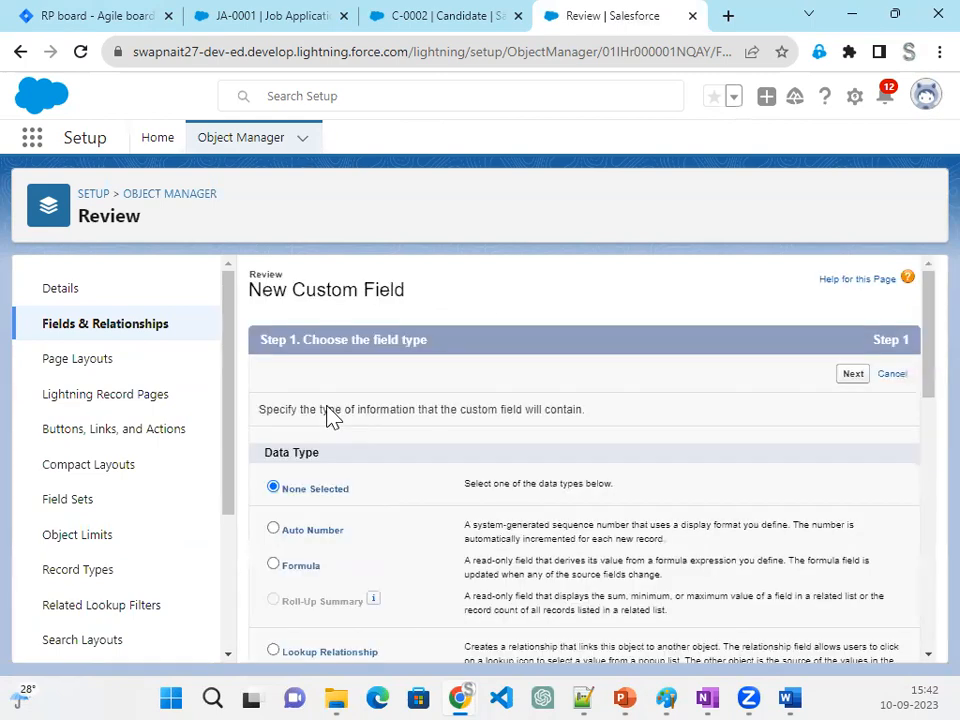
left_click(300, 566)
left_click(856, 380)
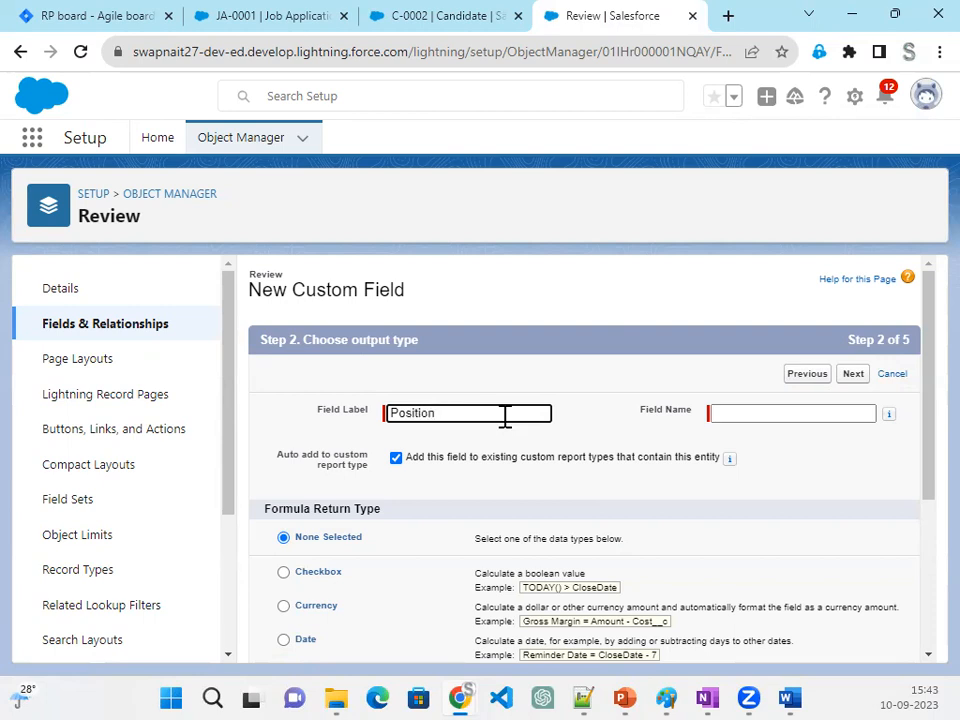
- Give the formula field the label Position and the Text return type, and continue to the formula entry
key("Tab")
scroll(505, 416, "down", 5)
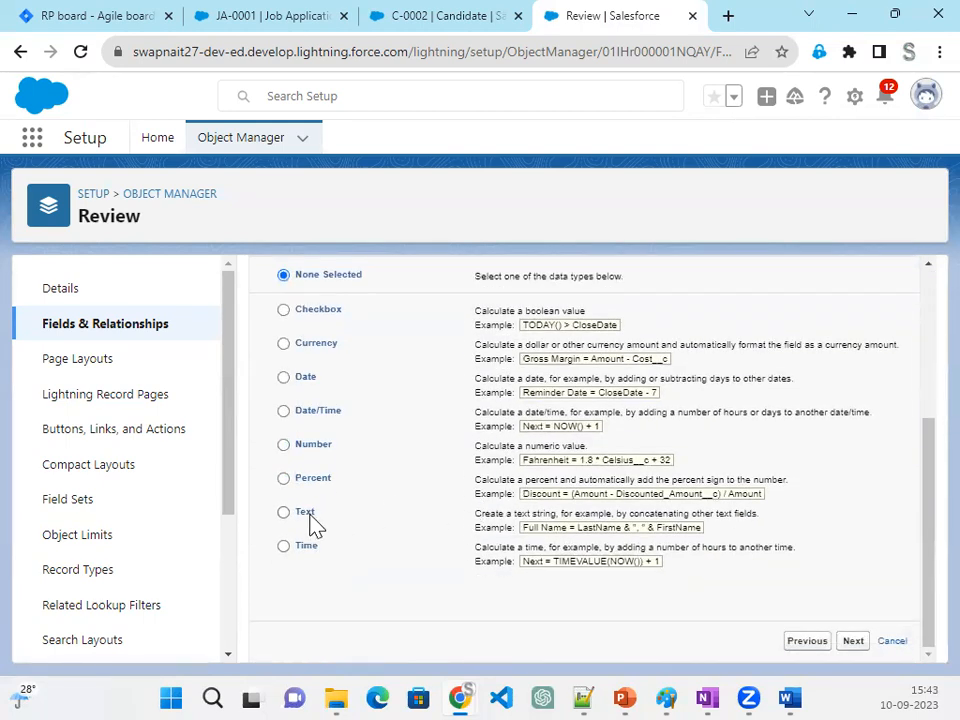
left_click(853, 642)
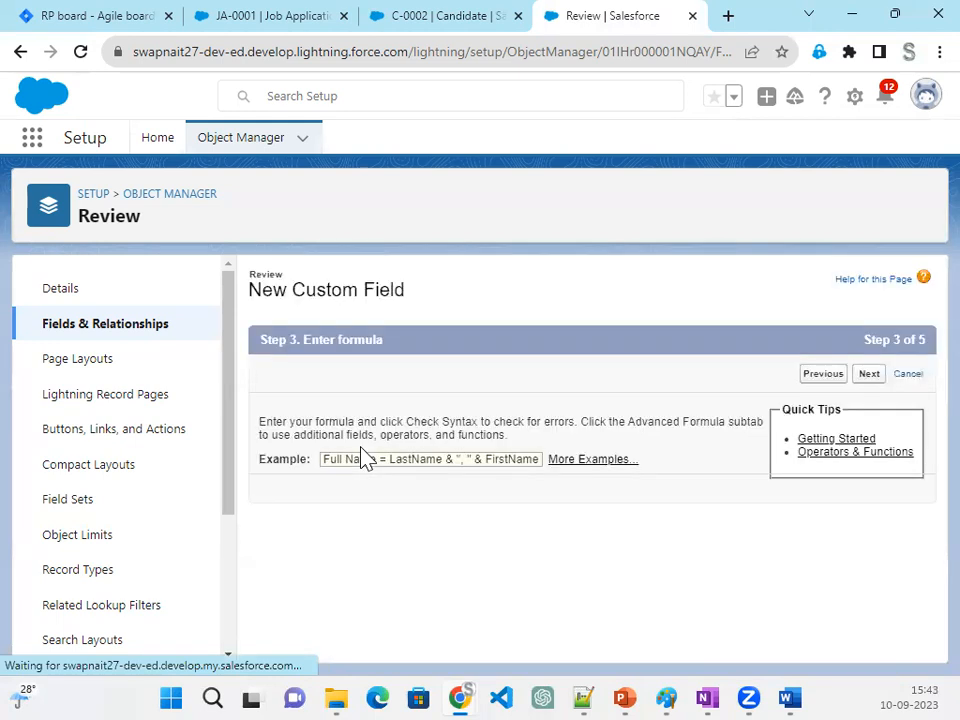
- Insert the Position Name field through Job Application and Position, making the advanced formula Job_Application__r.Position__r.Name
left_click(368, 476)
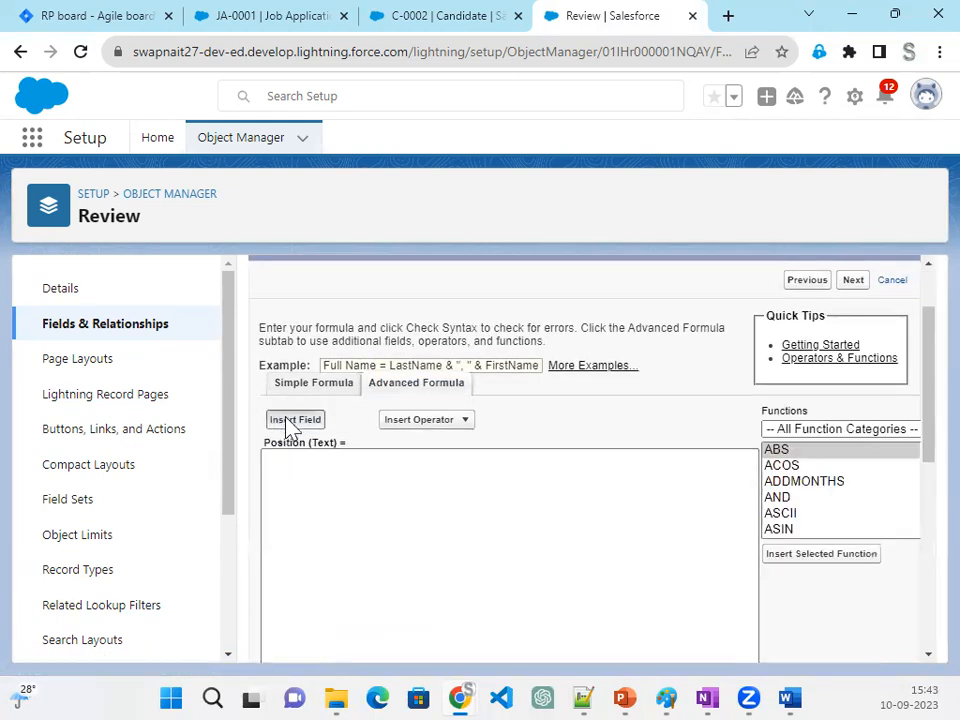
left_click(290, 423)
left_click(452, 457)
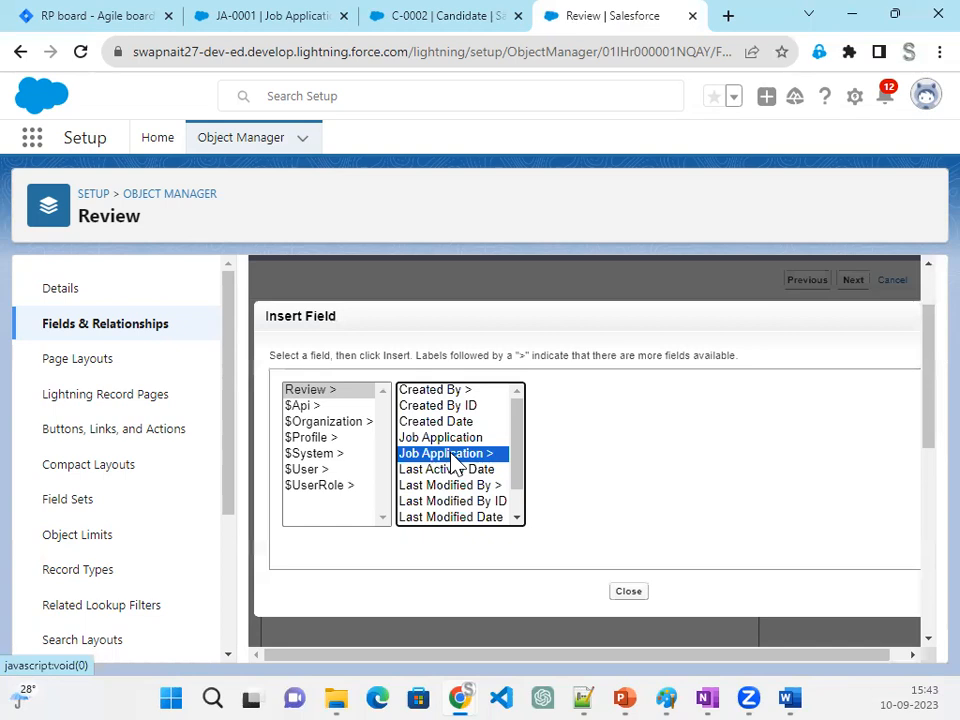
scroll(611, 486, "down", 2)
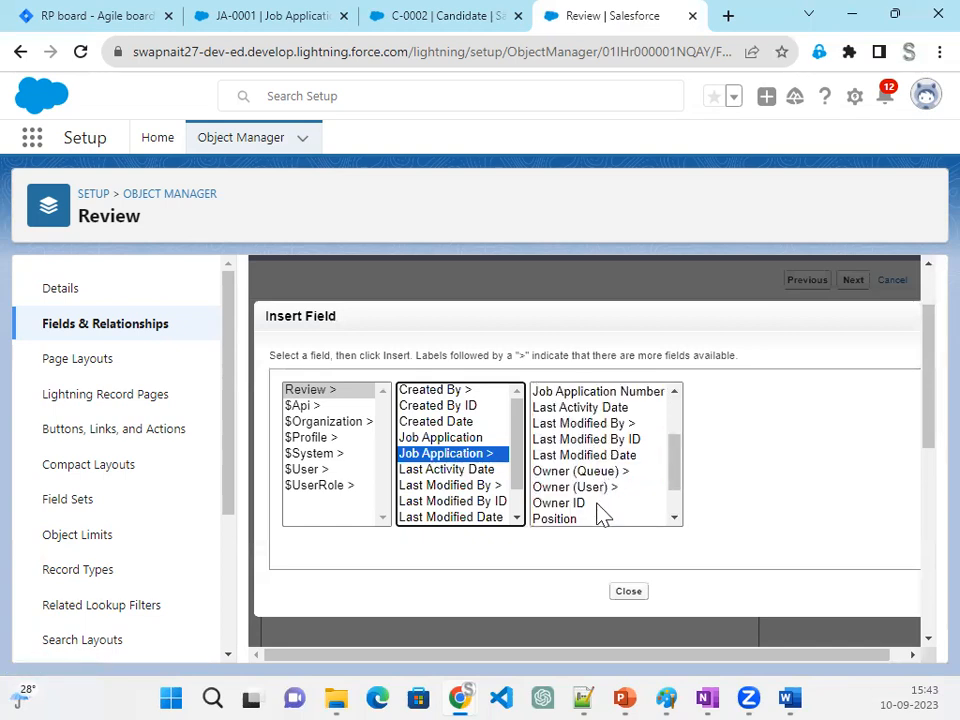
scroll(590, 517, "down", 1)
left_click(568, 487)
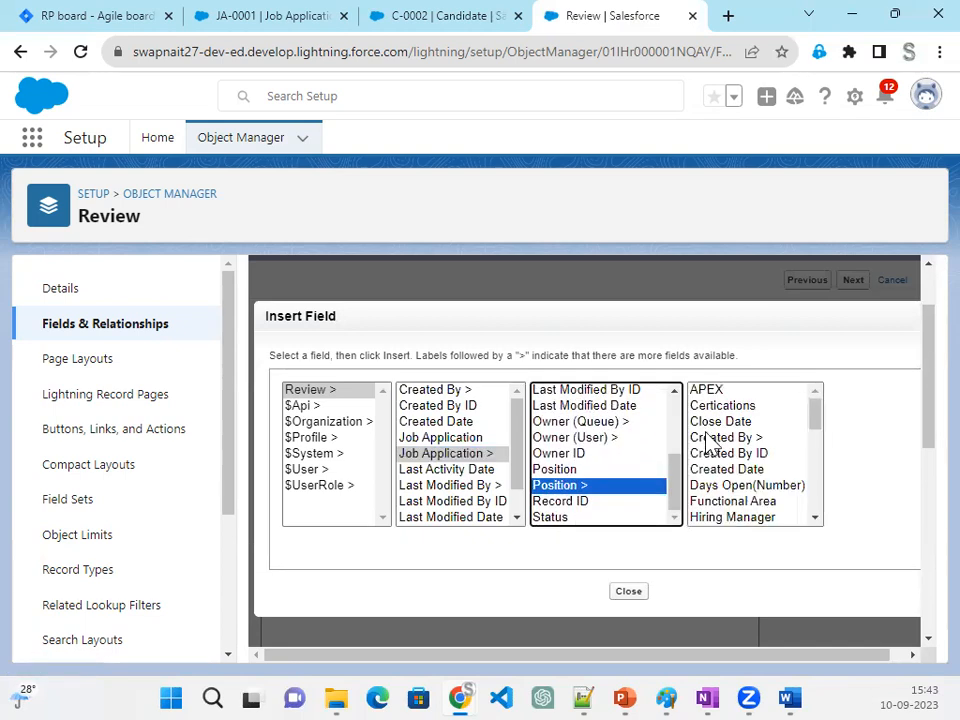
scroll(768, 507, "down", 2)
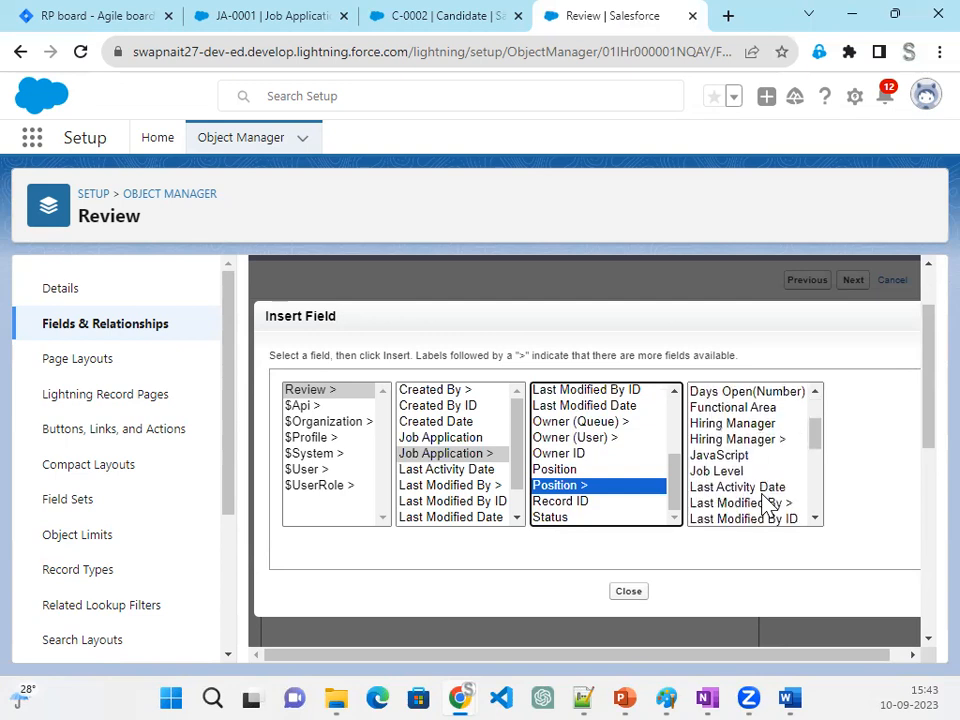
scroll(768, 507, "down", 2)
scroll(768, 507, "down", 2)
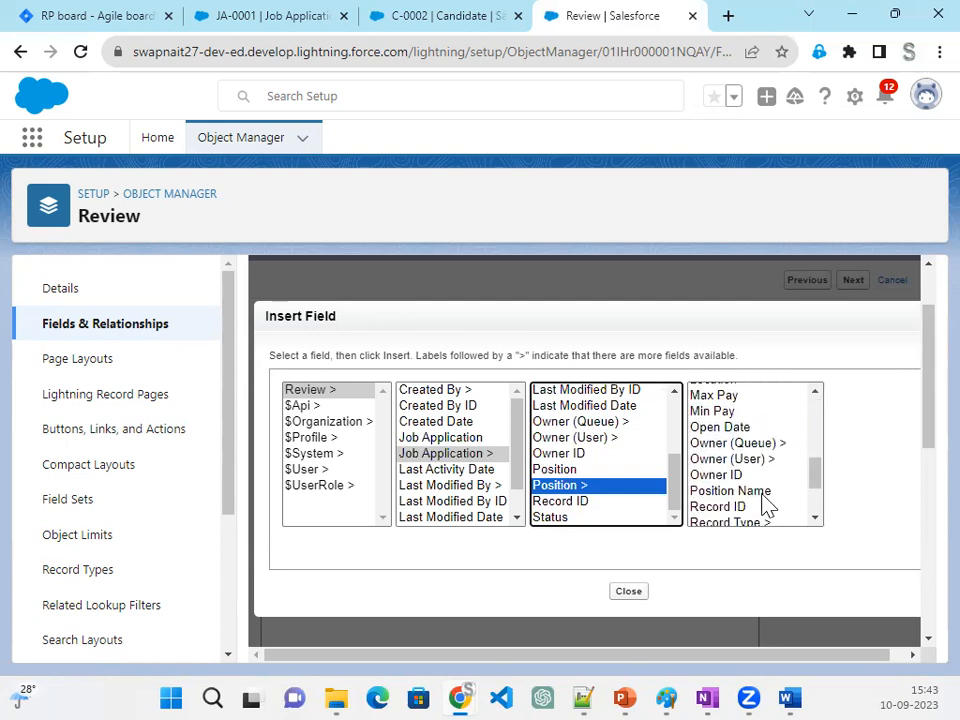
left_click(740, 491)
left_click(859, 490)
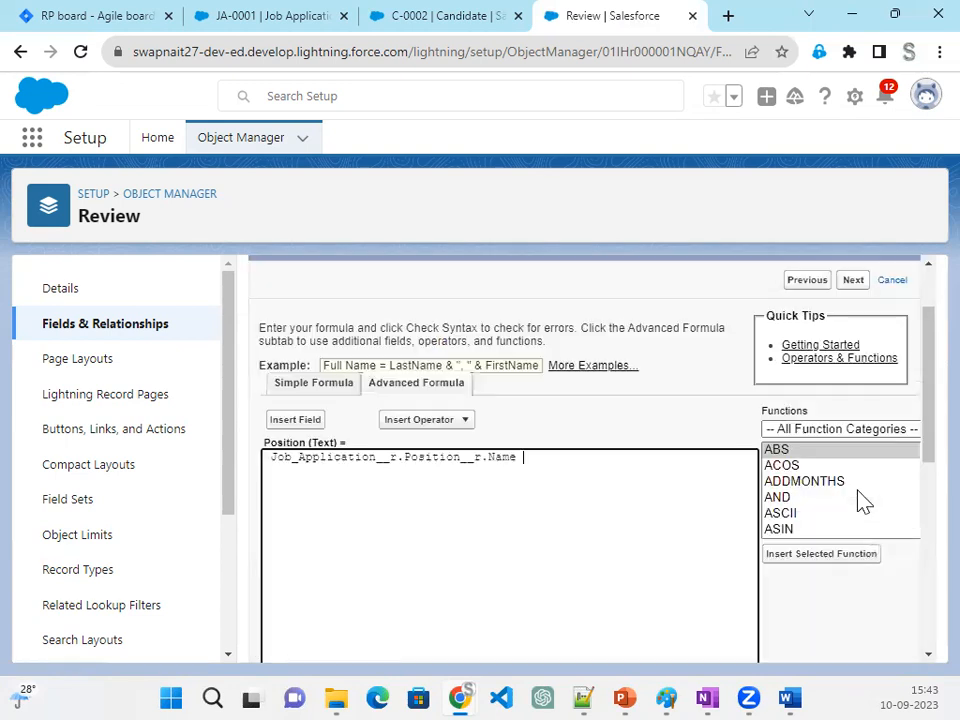
left_click_drag(546, 463, 244, 437)
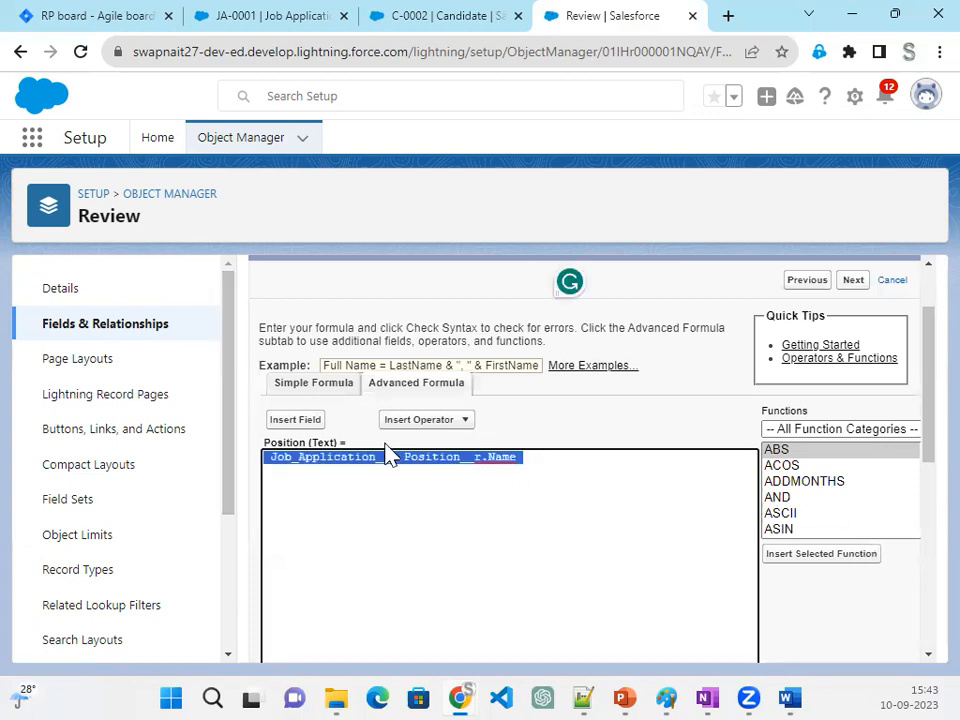
left_click(490, 503)
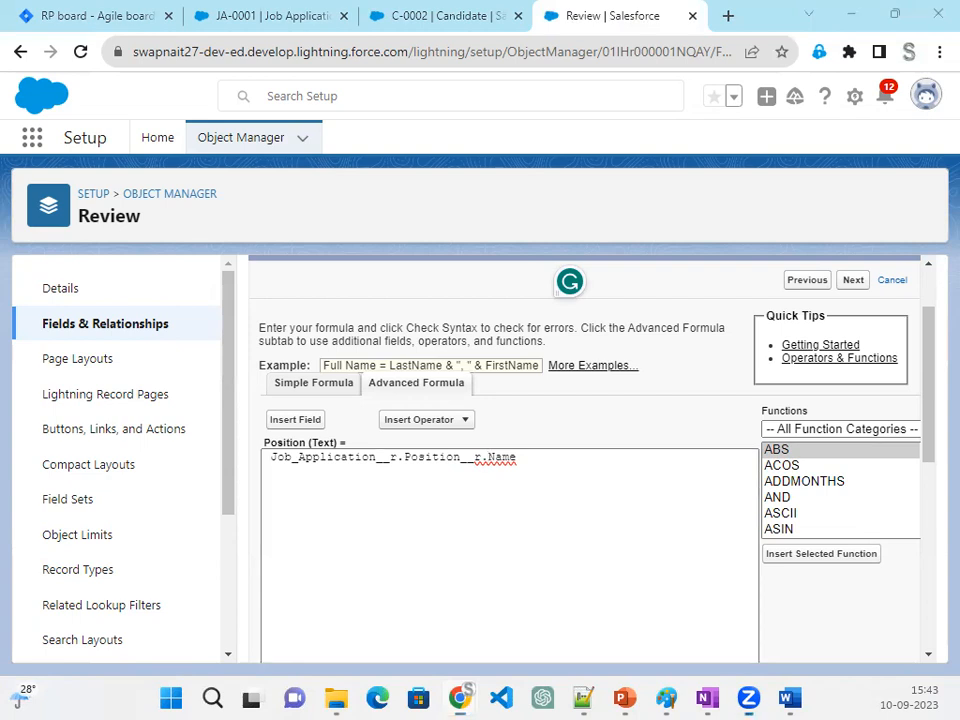
mouse_move(43, 283)
left_mouse_down()
mouse_move(146, 392)
mouse_move(198, 588)
mouse_move(160, 341)
left_mouse_up()
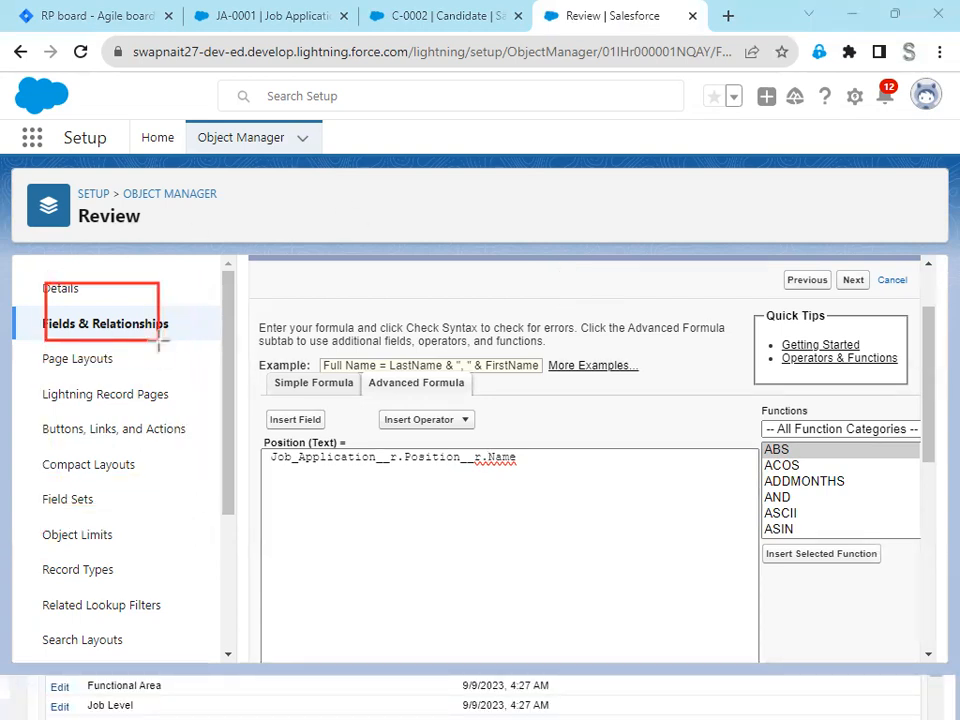
left_click_drag(236, 278, 395, 332)
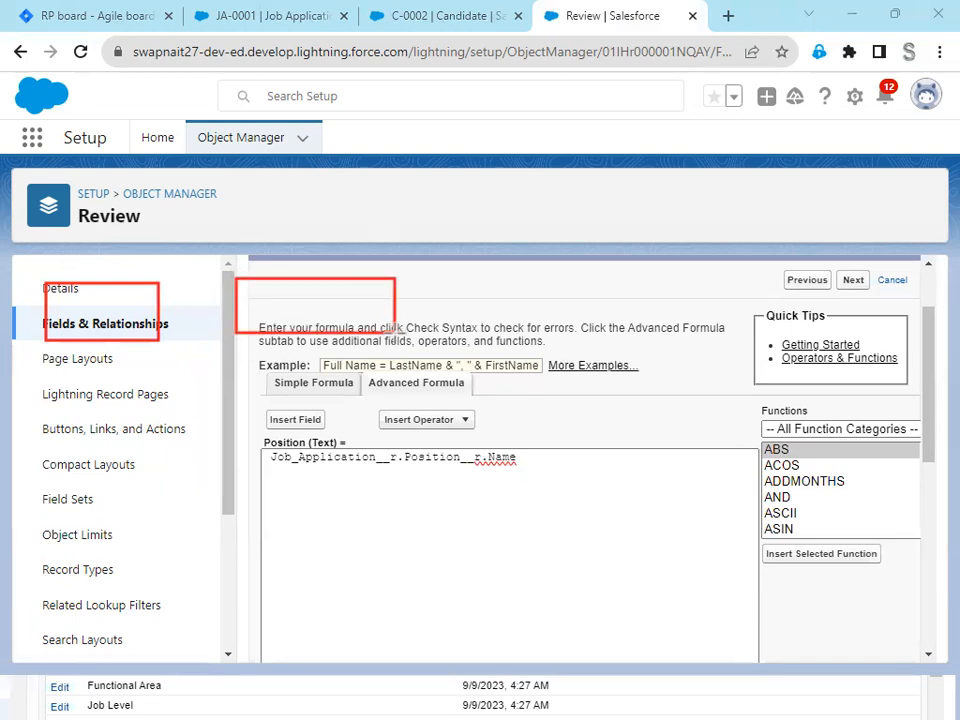
left_click_drag(461, 279, 637, 338)
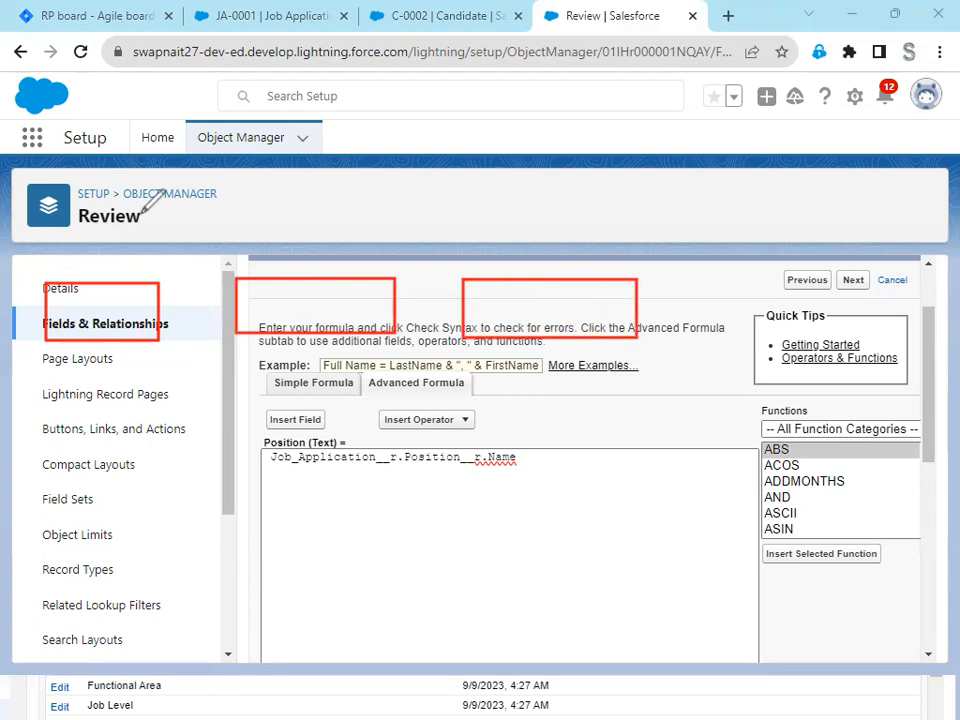
mouse_move(90, 285)
left_mouse_down()
mouse_move(92, 312)
mouse_move(100, 300)
left_mouse_up()
mouse_move(302, 290)
left_mouse_down()
mouse_move(305, 322)
mouse_move(288, 329)
mouse_move(311, 286)
left_mouse_up()
mouse_move(553, 293)
left_mouse_down()
mouse_move(556, 324)
mouse_move(571, 301)
left_mouse_up()
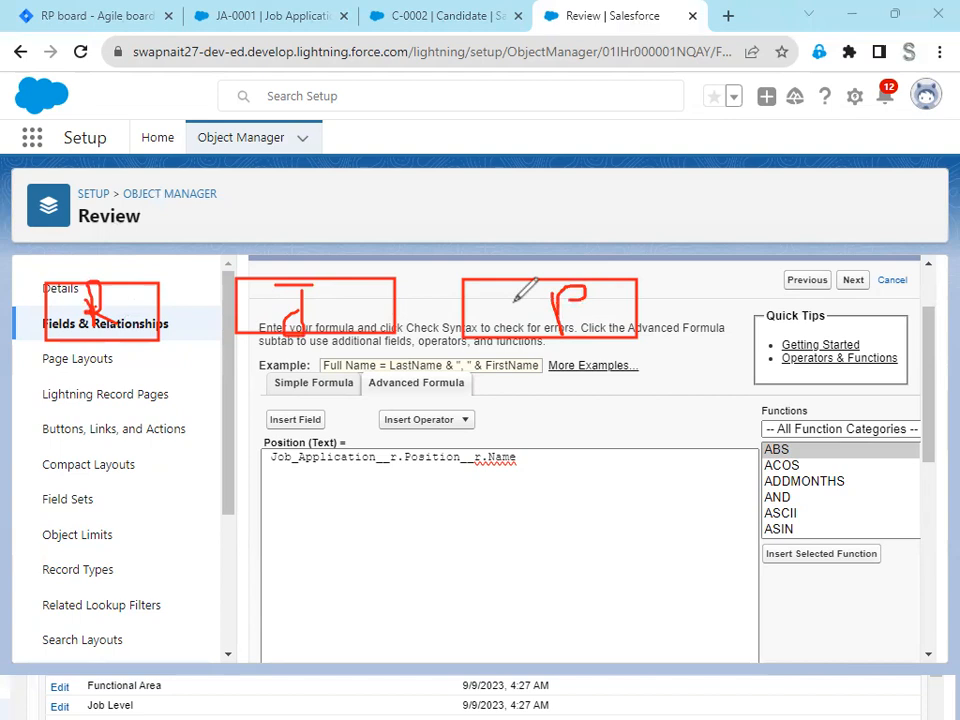
mouse_move(121, 296)
left_mouse_down()
mouse_move(320, 219)
mouse_move(348, 297)
mouse_move(352, 269)
mouse_move(454, 172)
mouse_move(653, 287)
mouse_move(654, 246)
left_mouse_up()
mouse_move(572, 331)
left_mouse_down()
mouse_move(618, 328)
mouse_move(26, 456)
mouse_move(61, 325)
mouse_move(52, 358)
left_mouse_up()
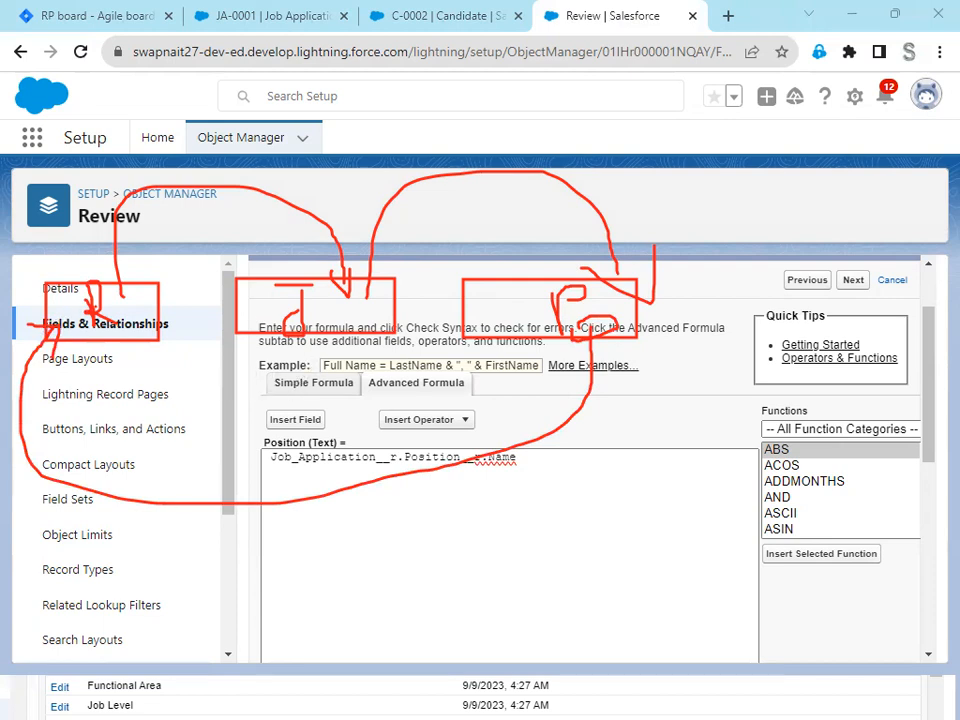
key("Escape")
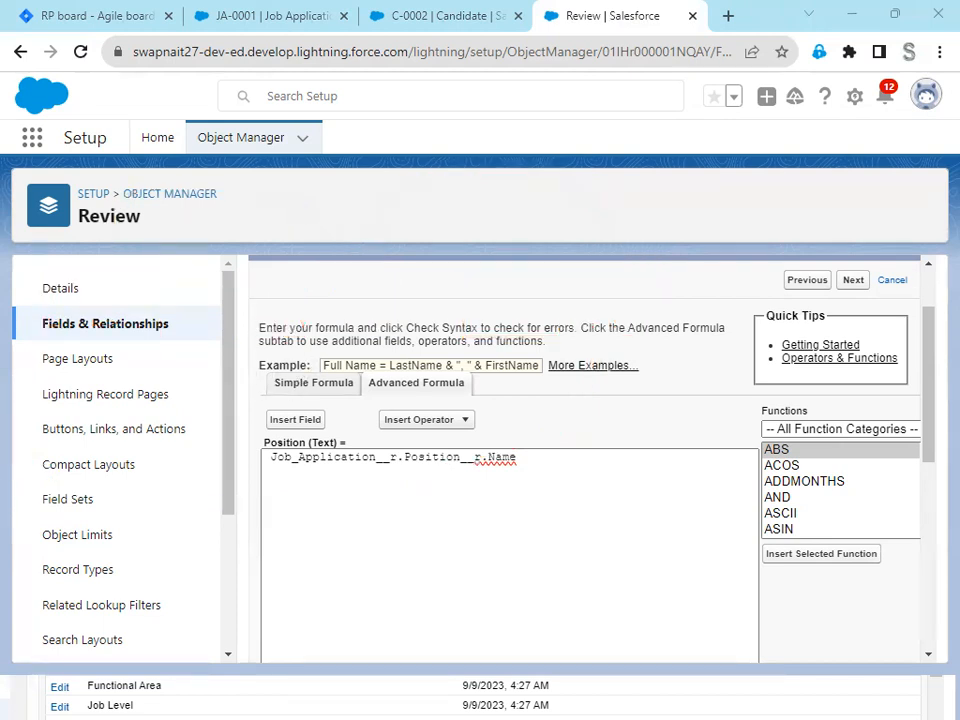
- Check the Position formula's syntax and save the field with its default field-level security on the Review Layout
scroll(549, 446, "down", 2)
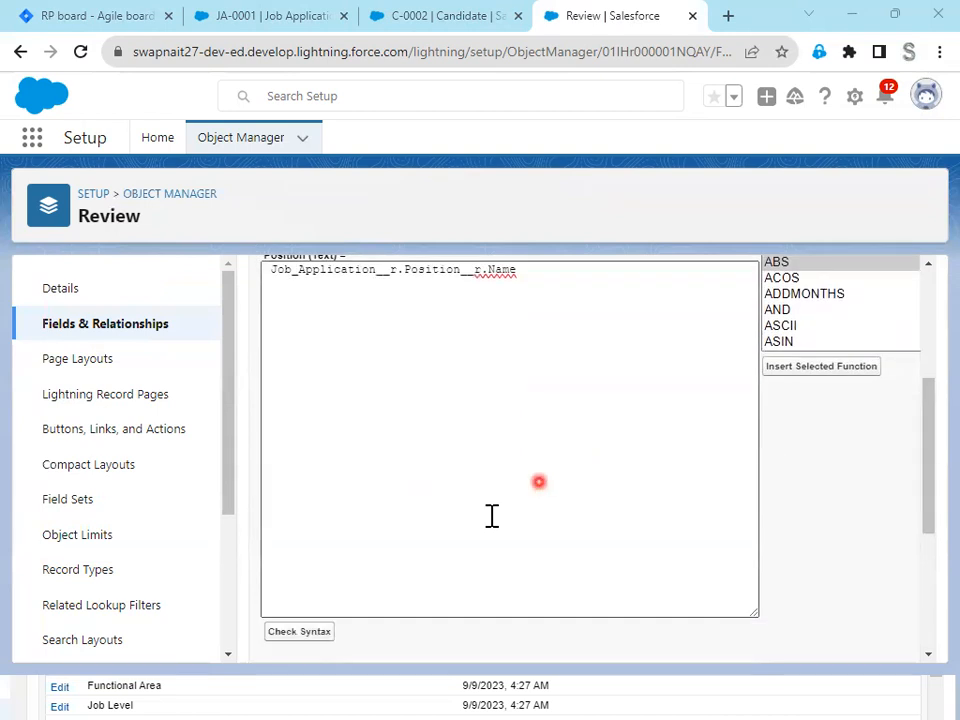
left_click(306, 634)
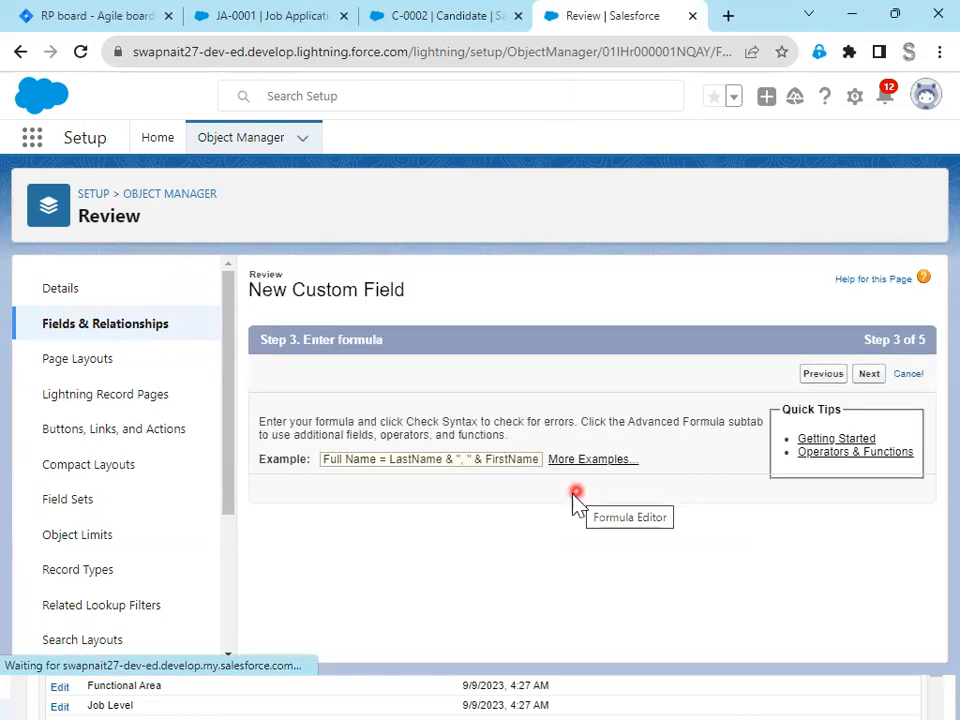
scroll(480, 497, "down", 6)
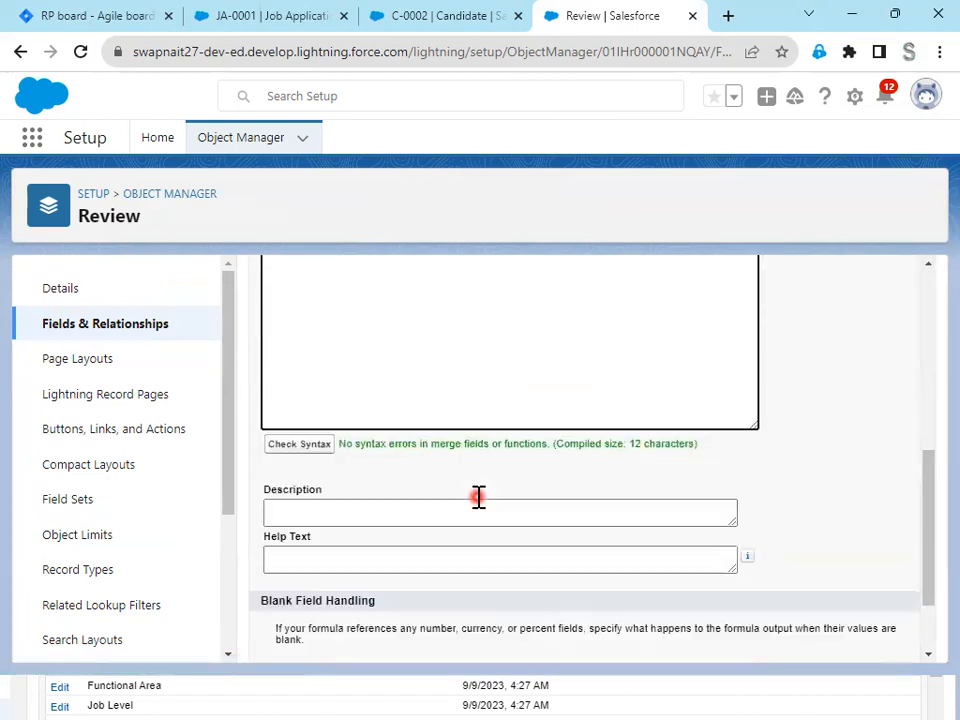
left_click(857, 626)
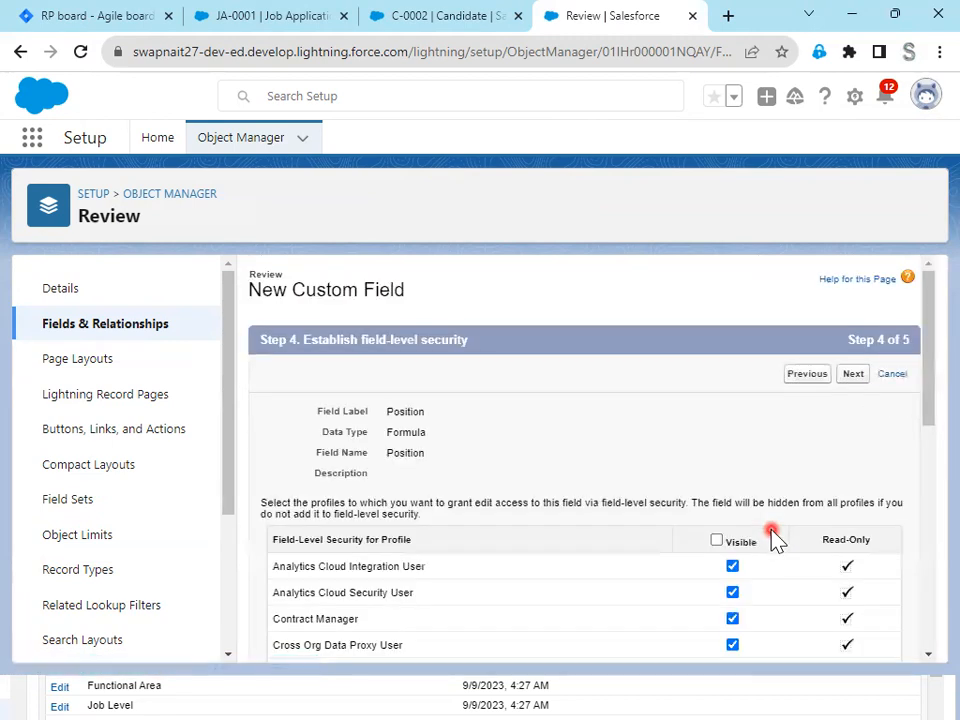
left_click(857, 388)
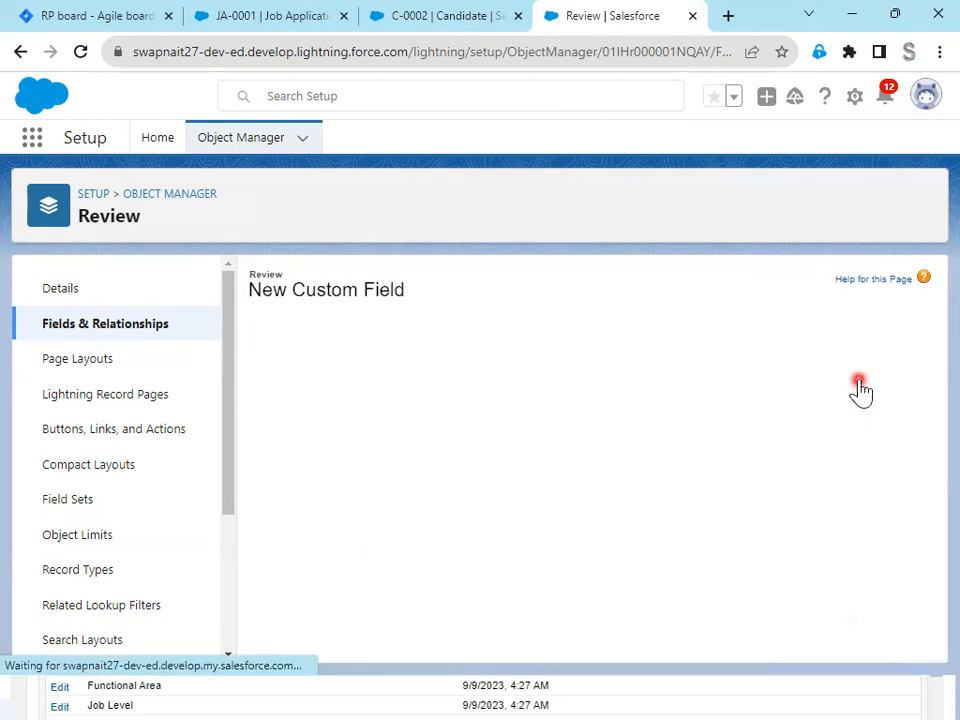
left_click(852, 374)
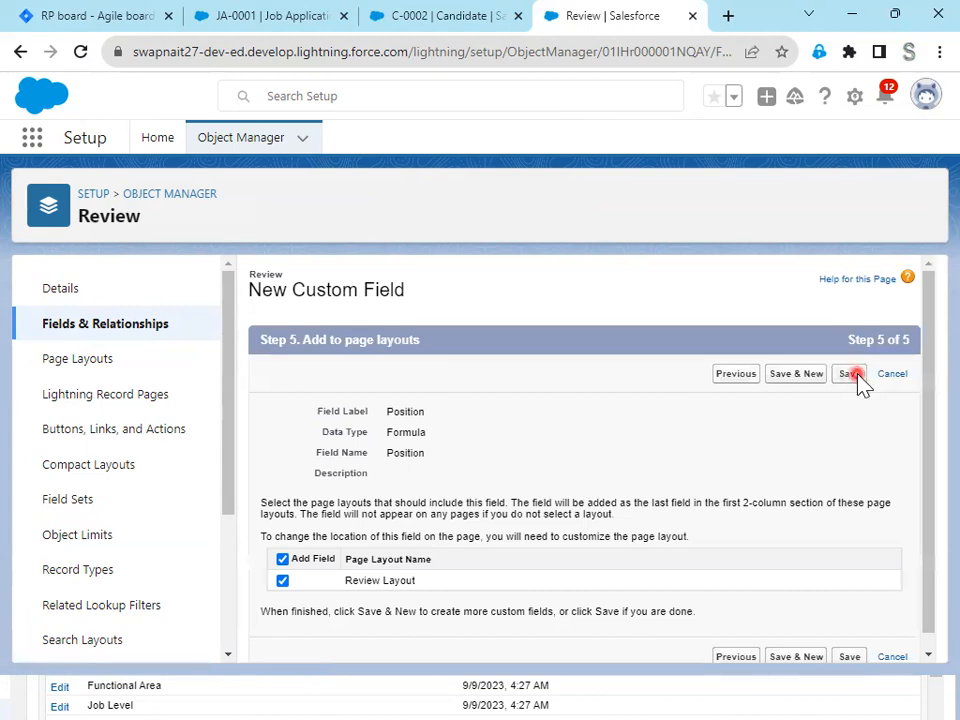
- Open the browser's developer tools on the JA-0001 job application page, and empty the cache and hard reload it
left_click(296, 18)
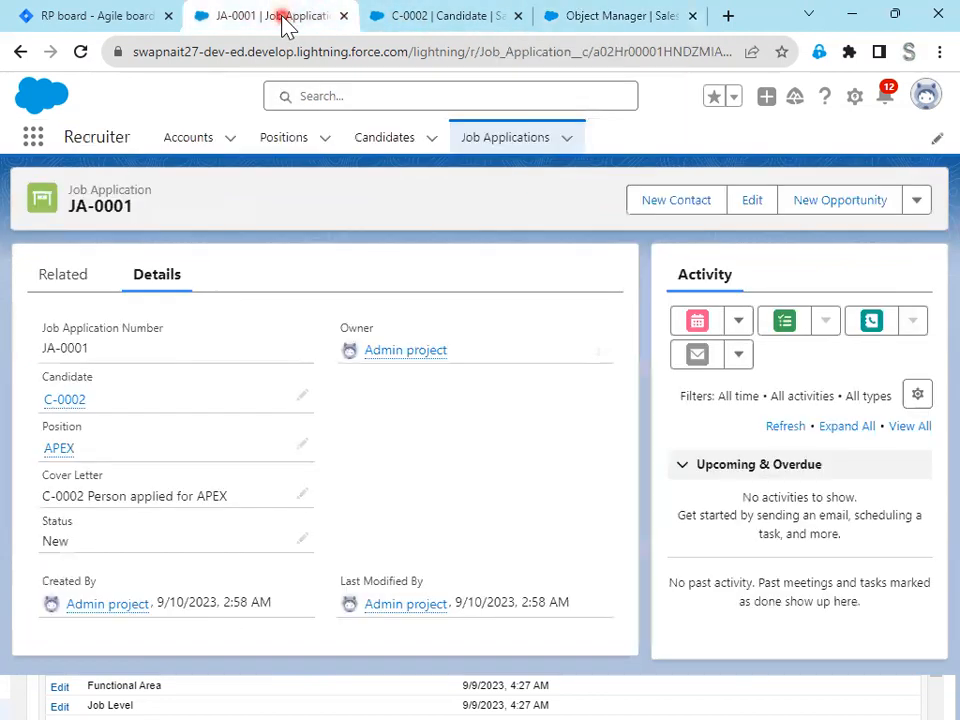
left_click(80, 51)
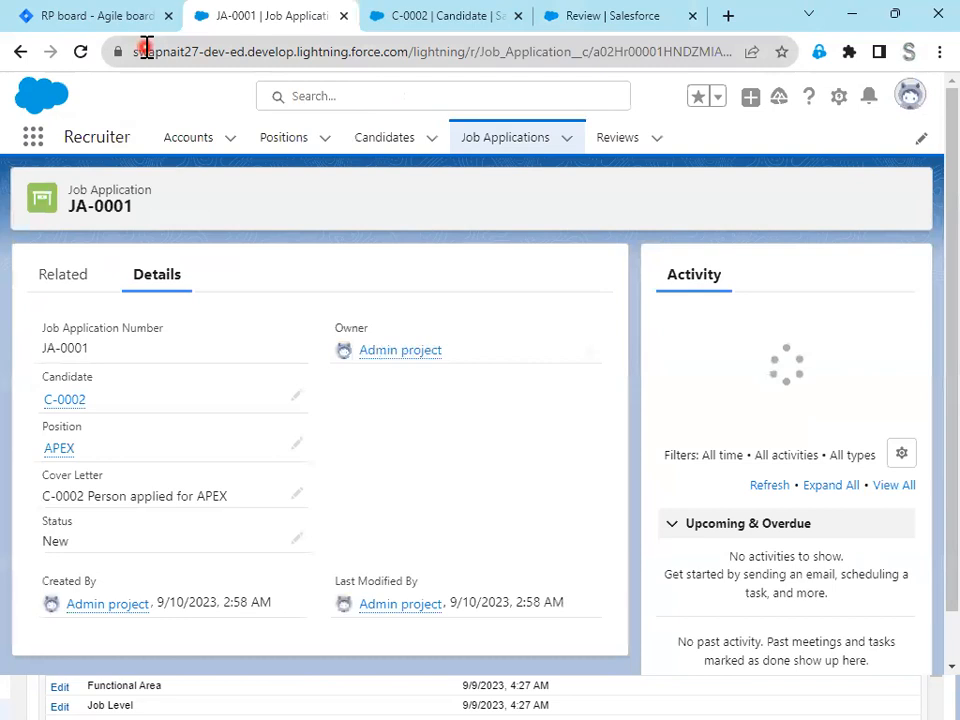
right_click(287, 207)
left_click(349, 517)
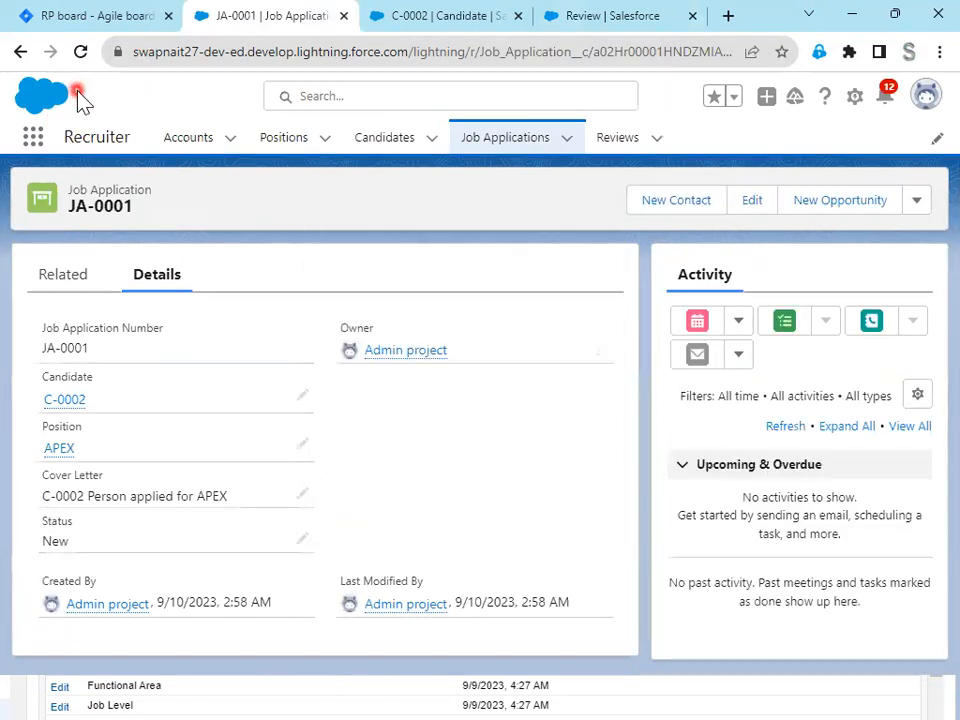
left_click(83, 55)
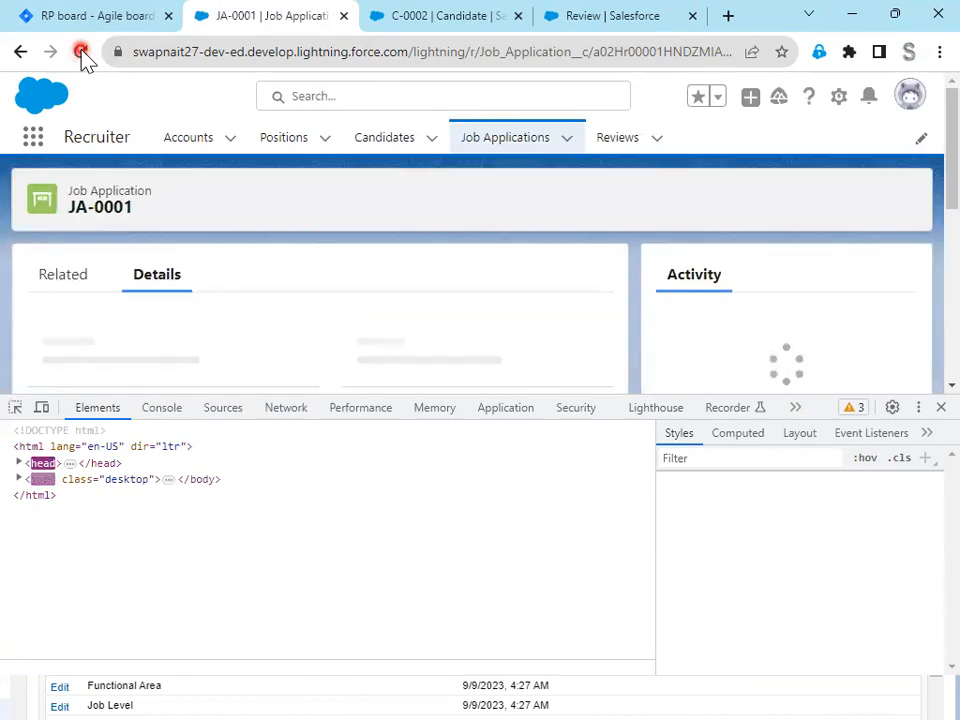
right_click(82, 52)
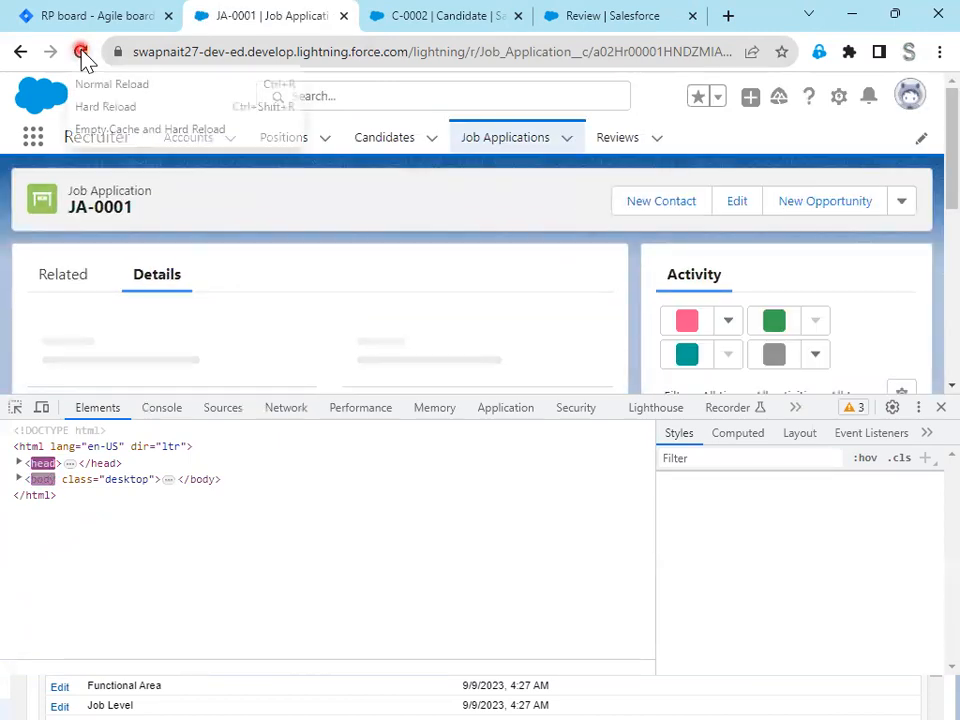
left_click(92, 129)
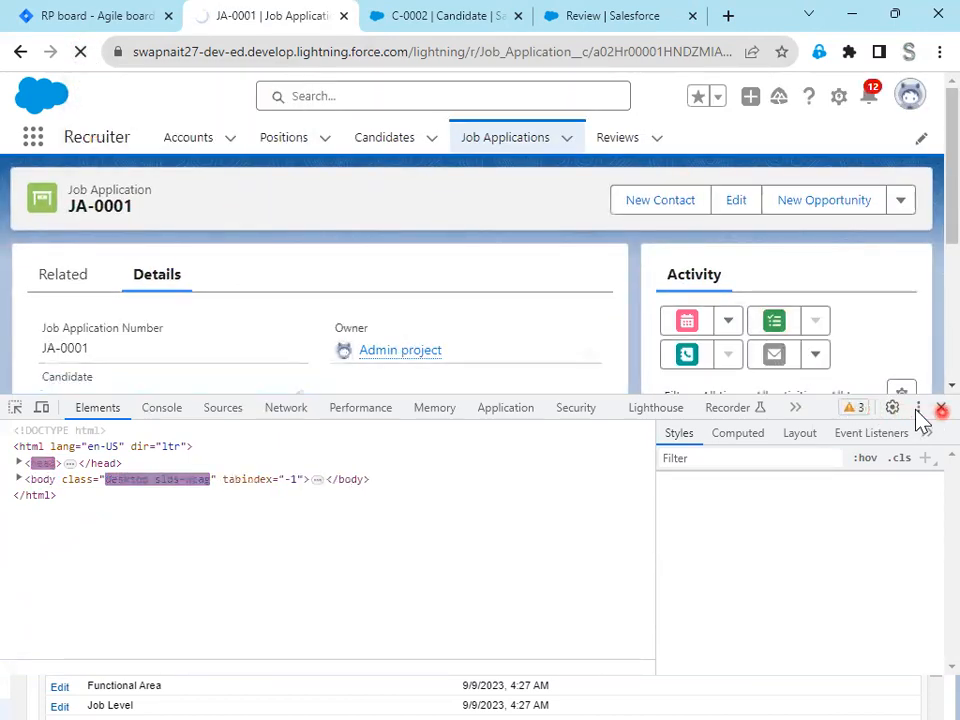
- Check the Candidate field requirement in Jira issue RP-9, and start a new Formula custom field on Salesforce's Review object
left_click(82, 18)
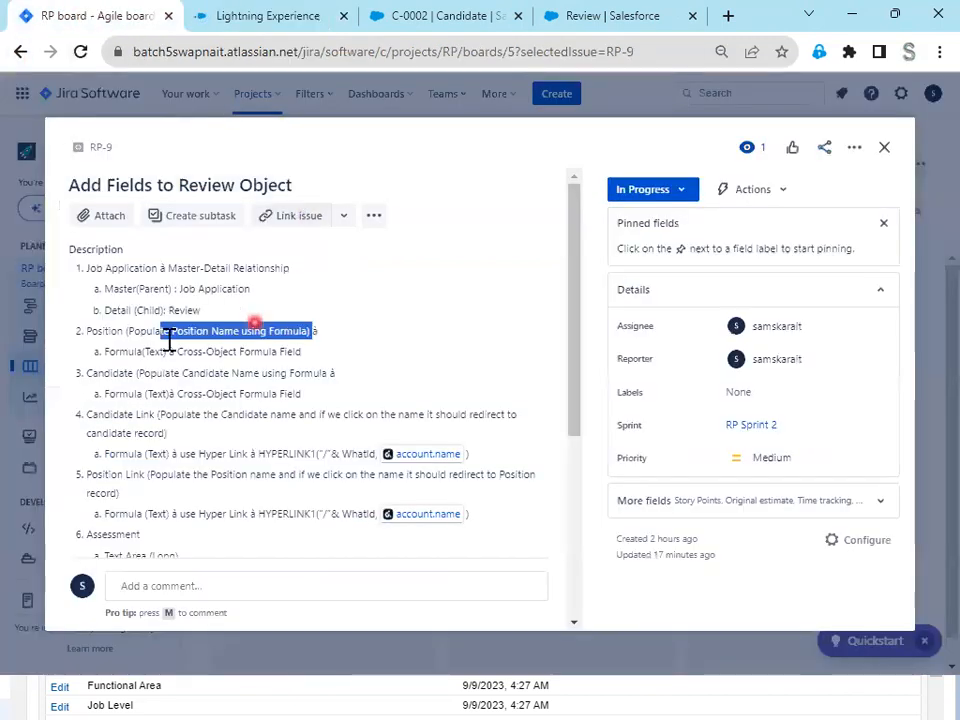
left_click_drag(87, 373, 350, 378)
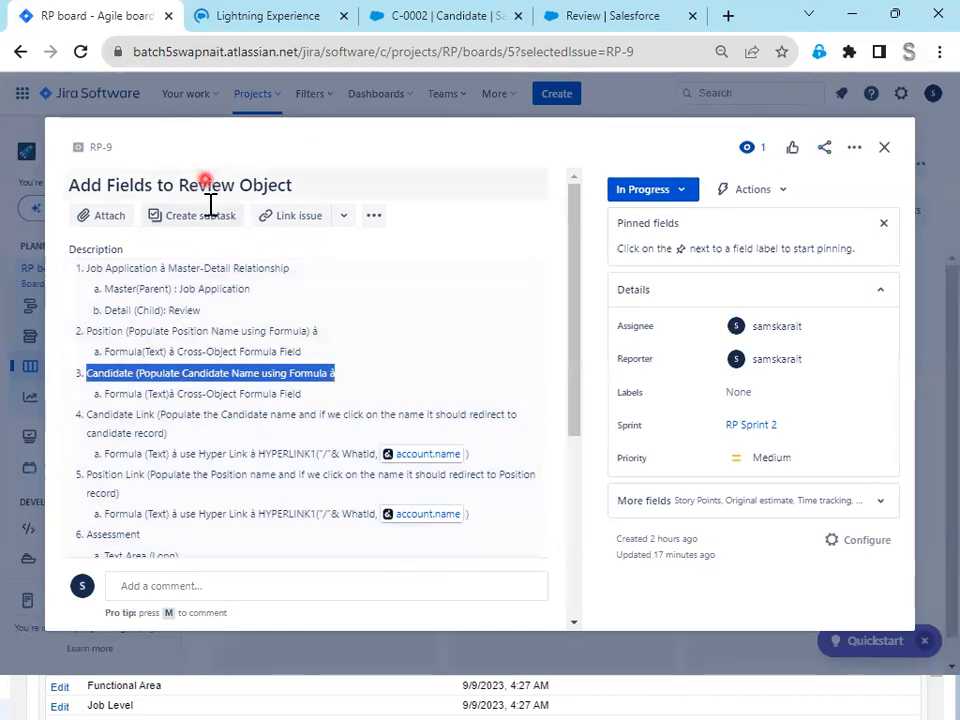
left_click(438, 18)
left_click(570, 17)
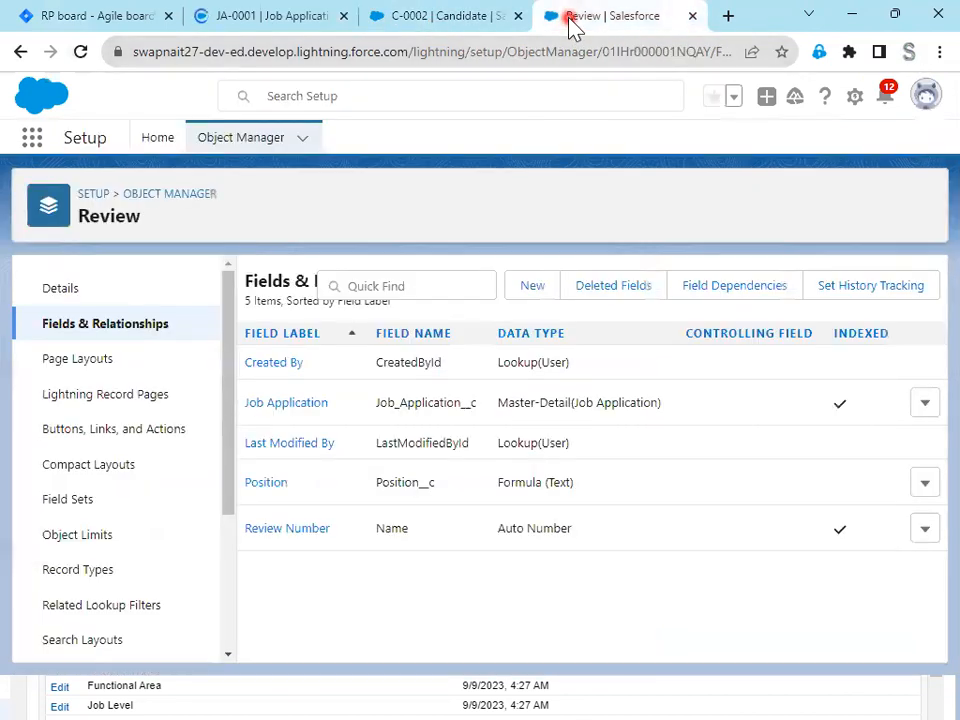
left_click(520, 287)
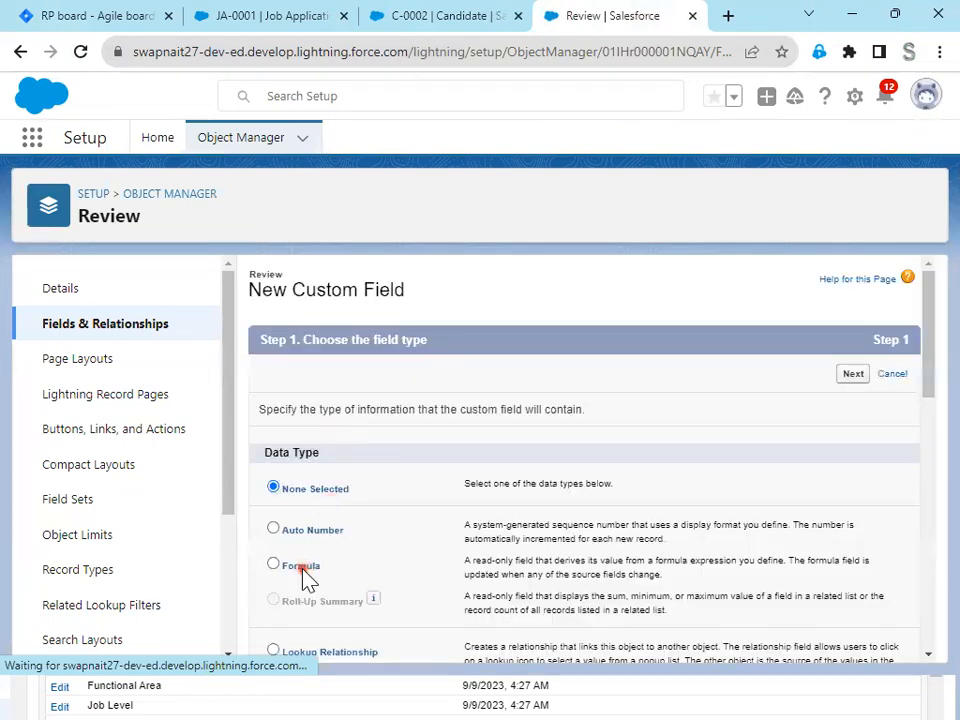
left_click(302, 567)
left_click(853, 375)
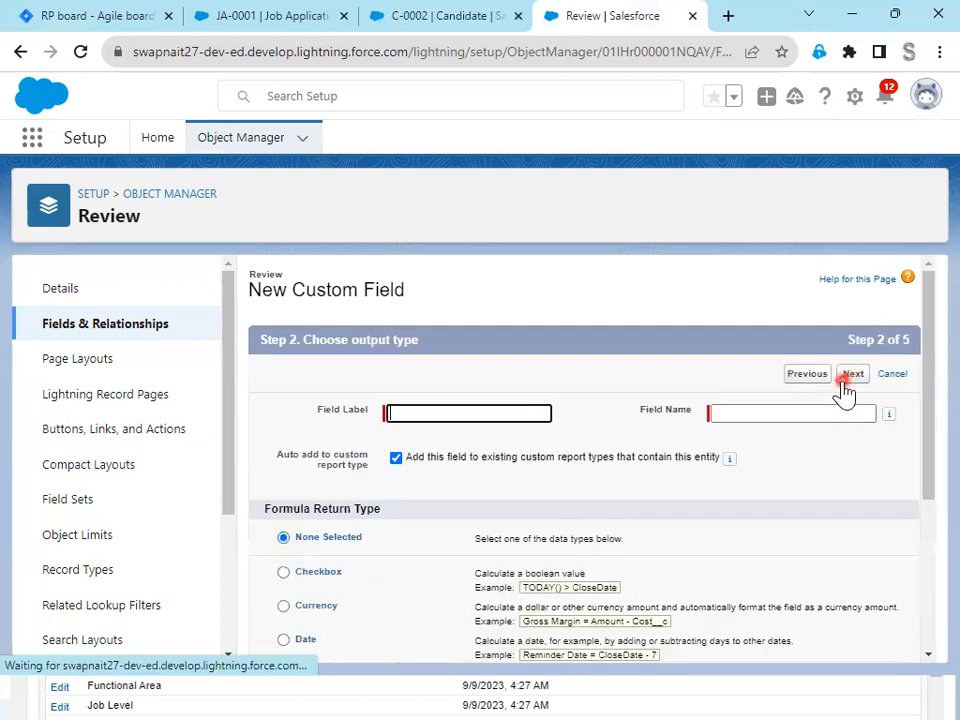
- Give the formula field the label Candidate Name and the Text return type, and continue to the formula entry
left_click(440, 414)
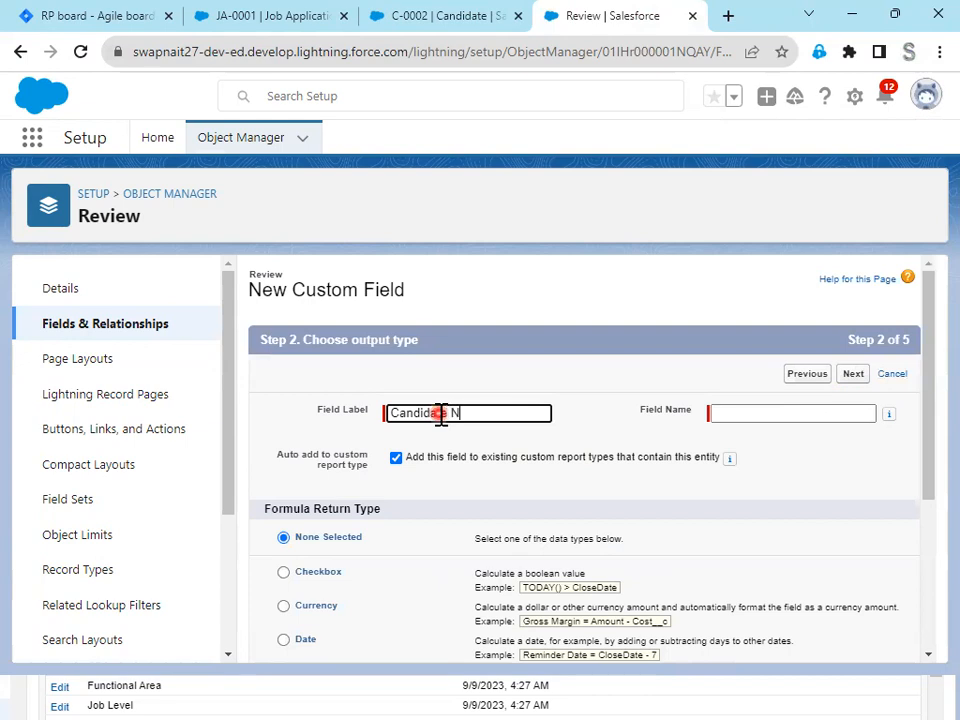
type("Candidate Name")
key("Tab")
scroll(440, 450, "down", 2)
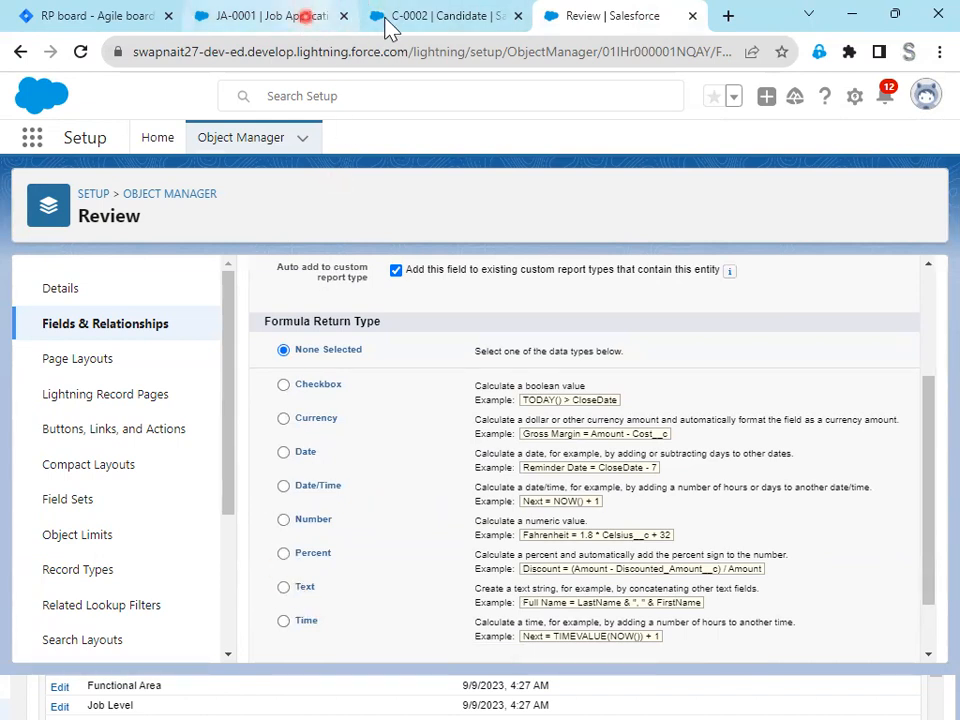
left_click(423, 15)
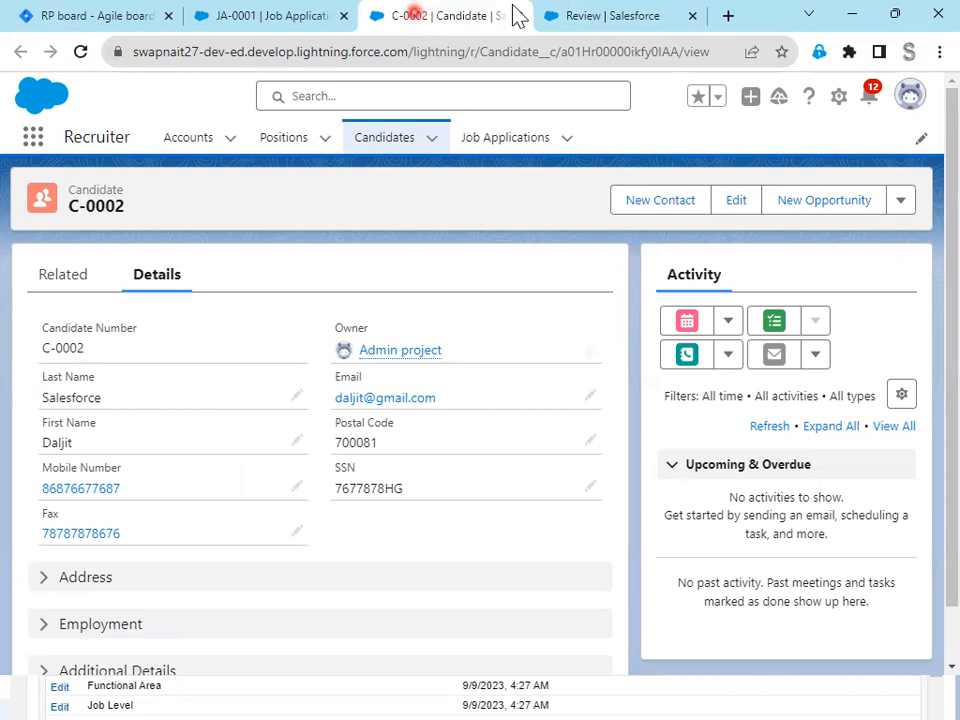
left_click(591, 18)
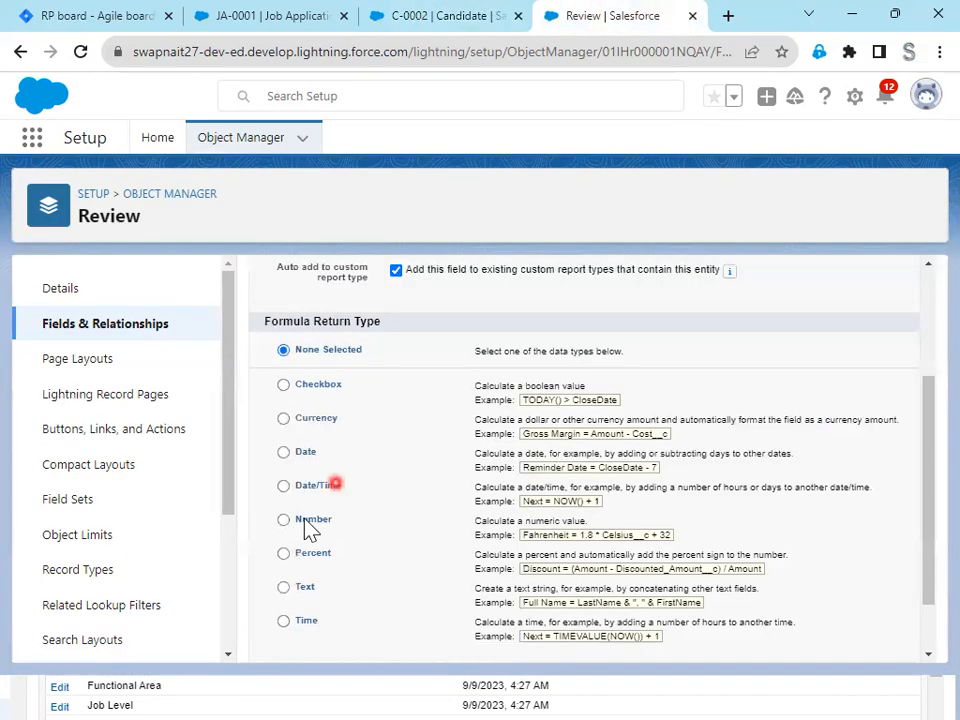
left_click(285, 592)
scroll(765, 588, "down", 1)
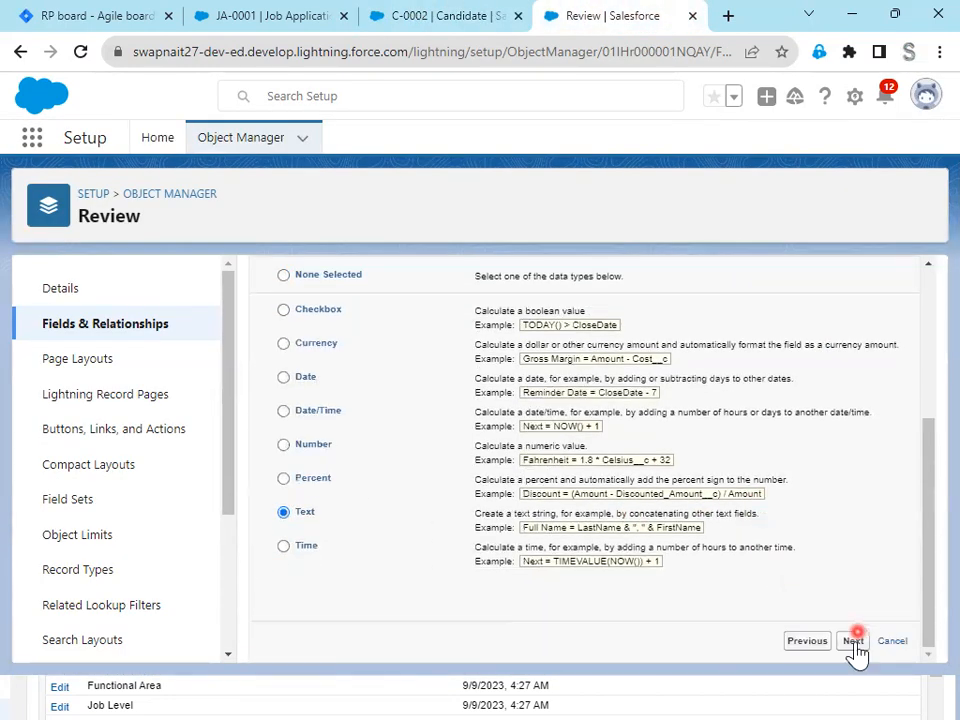
left_click(853, 641)
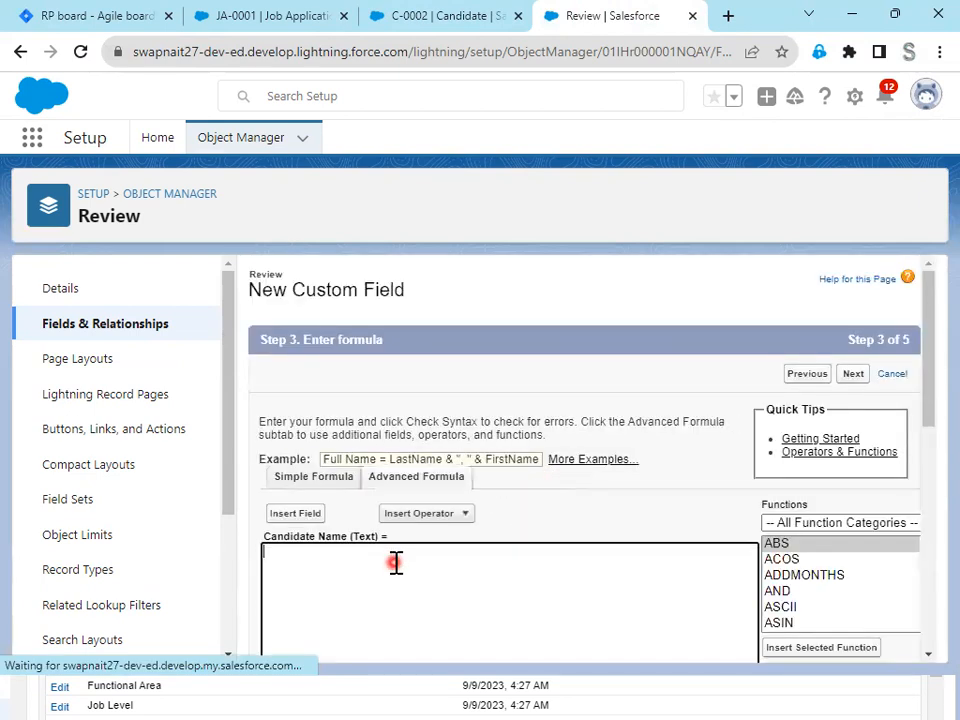
- Insert the First Name field through Job Application and Candidate, making the advanced formula Job_Application__r.Candidate__r.First_Name__c
scroll(390, 560, "down", 2)
left_click(283, 428)
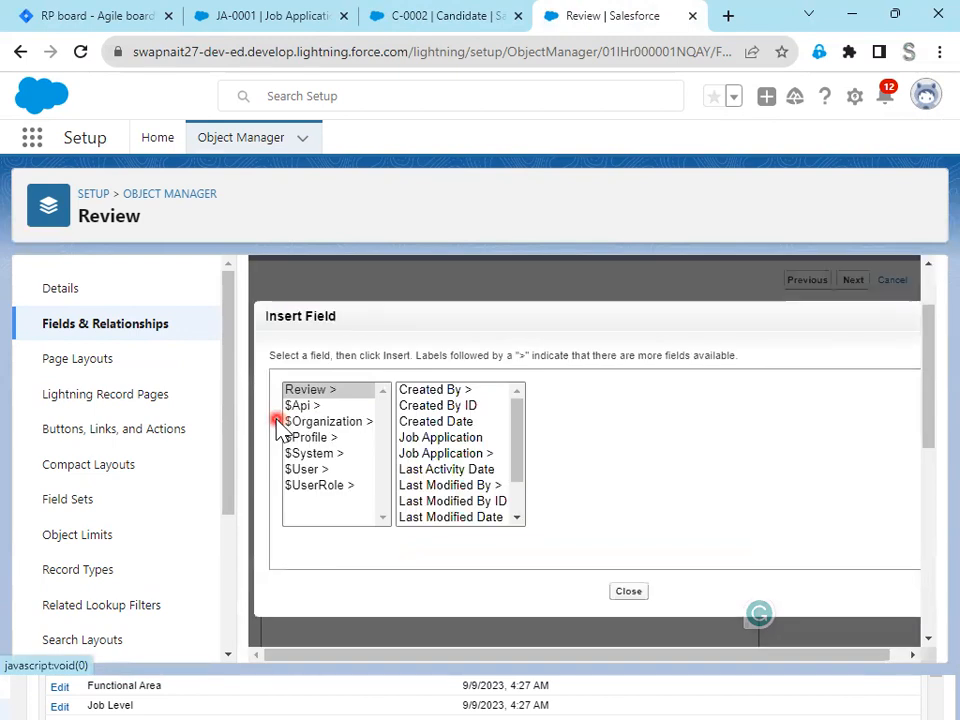
left_click(422, 455)
left_click(584, 407)
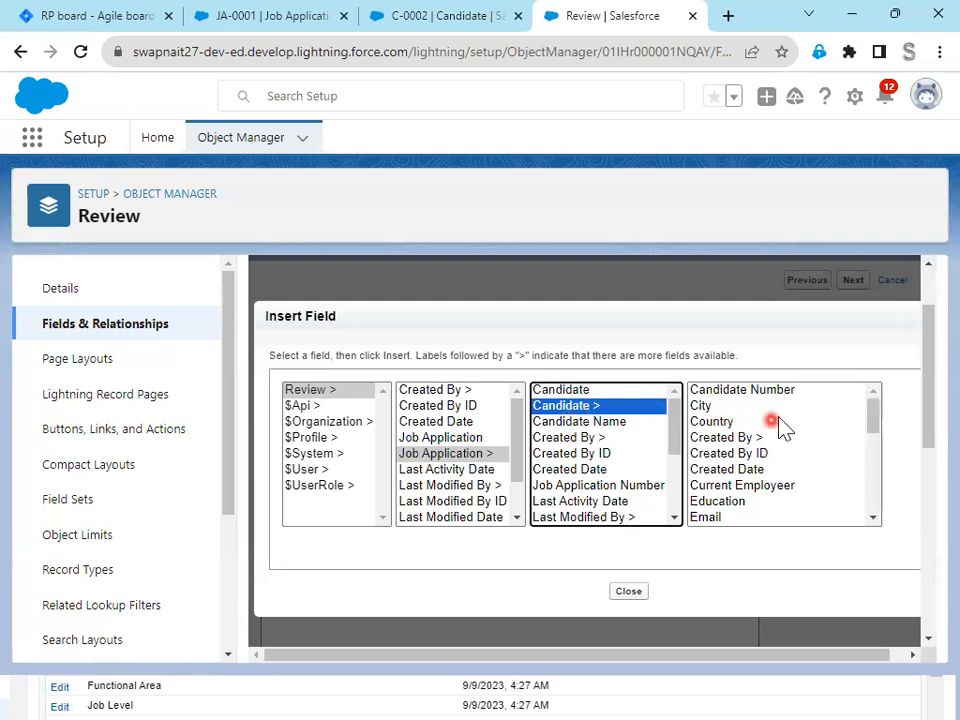
scroll(786, 489, "down", 3)
scroll(786, 489, "down", 2)
scroll(765, 392, "up", 3)
left_click(739, 456)
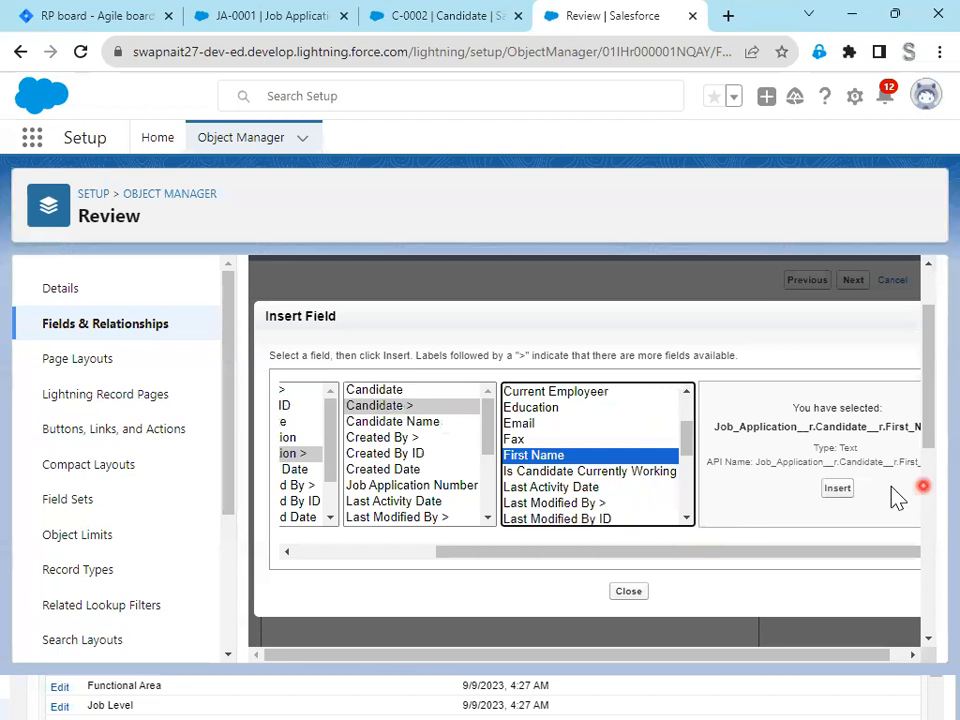
left_click(837, 490)
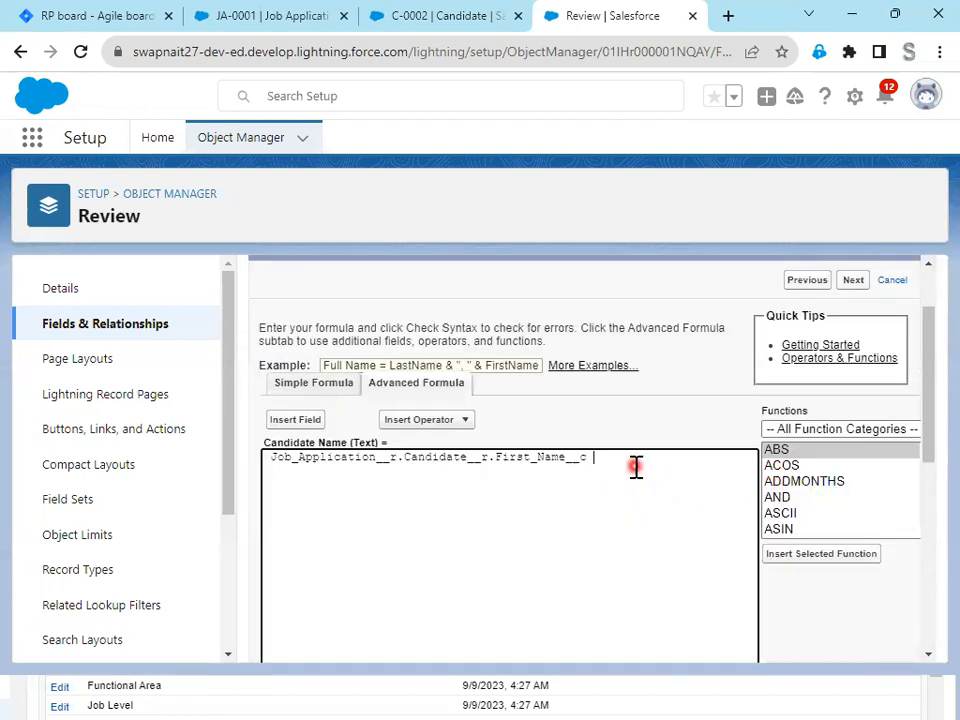
- Append a ' ' separator and the Last Name field, through Job Application and Candidate, to the Candidate Name formula
type("+ ' '+")
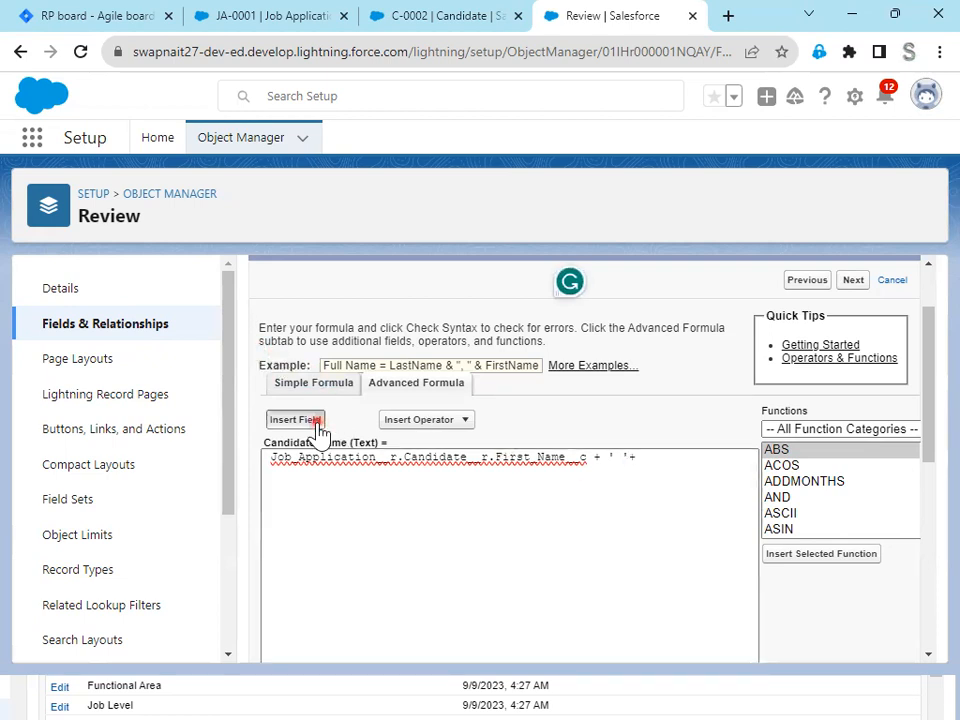
left_click(313, 420)
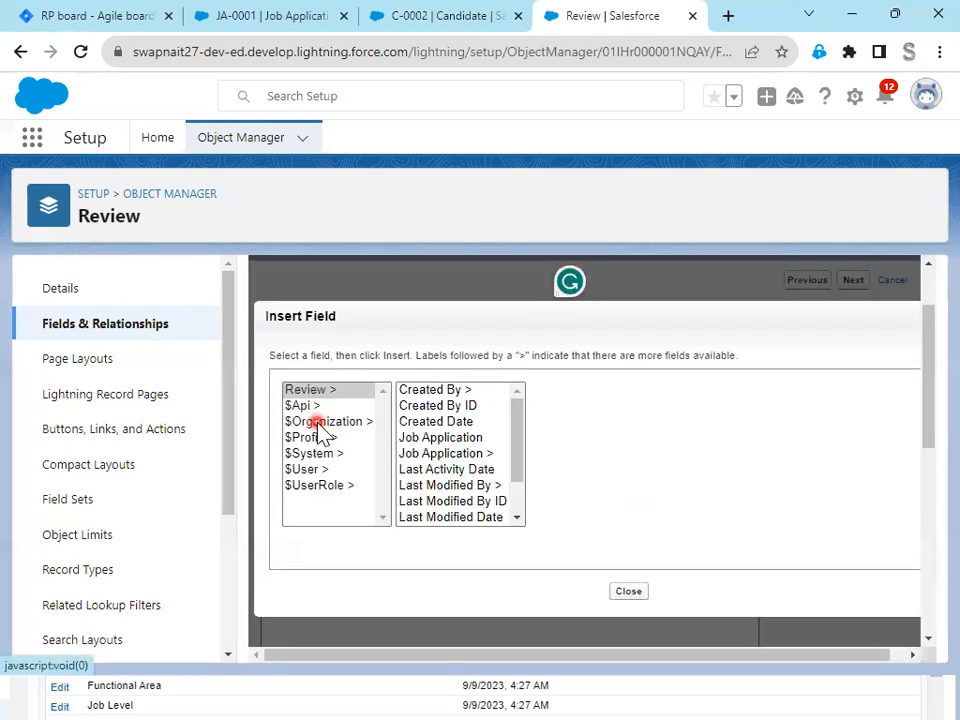
left_click(474, 455)
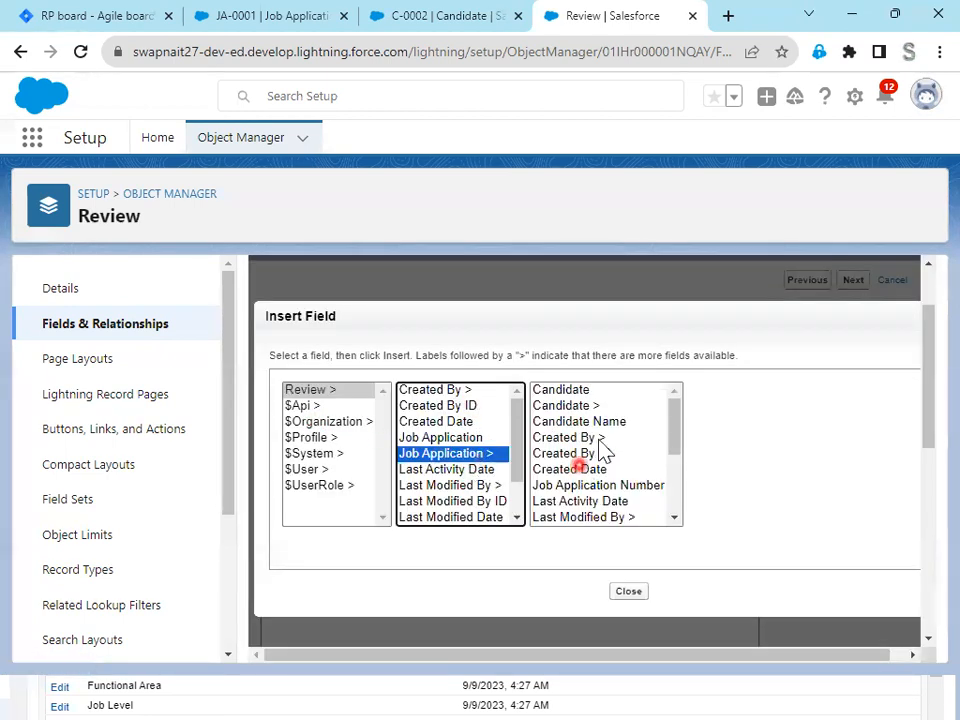
left_click(570, 405)
scroll(765, 476, "down", 2)
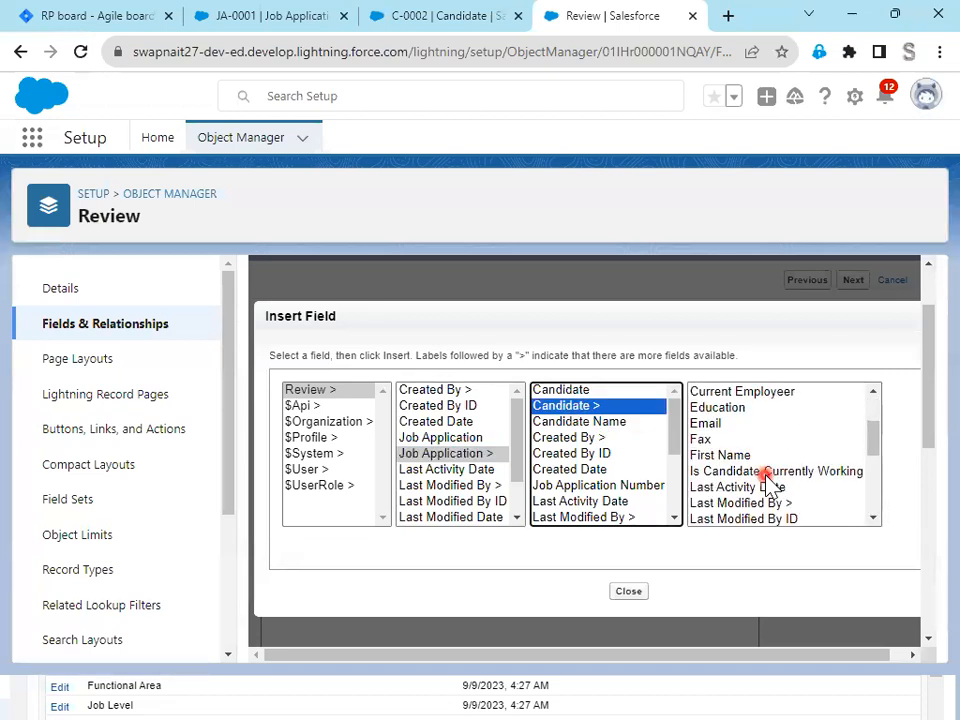
scroll(766, 482, "down", 3)
left_click(740, 476)
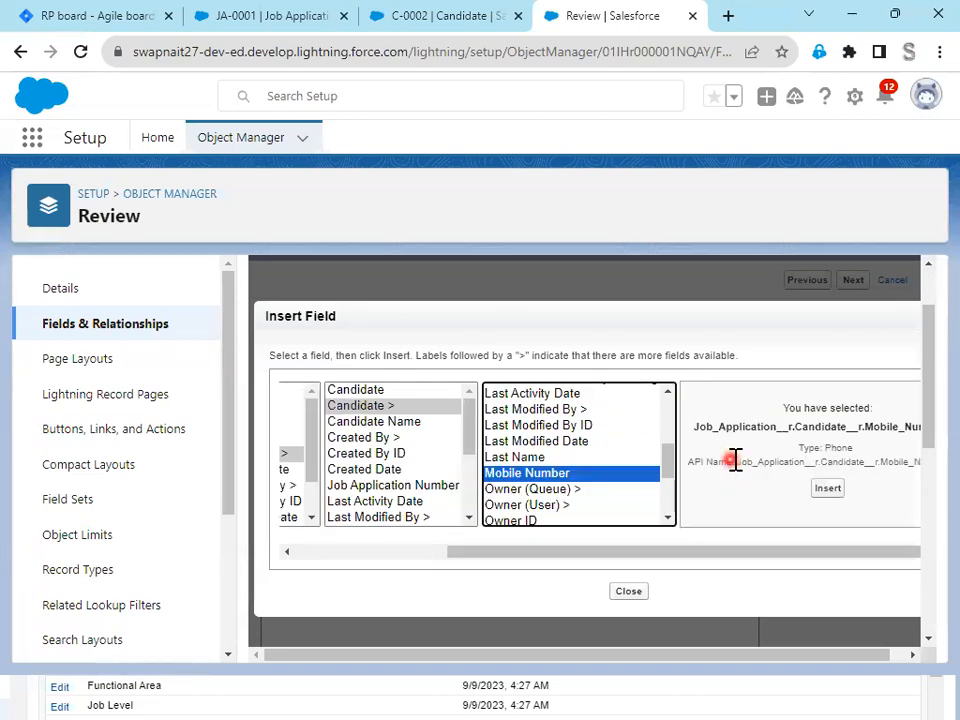
left_click(502, 458)
left_click(838, 490)
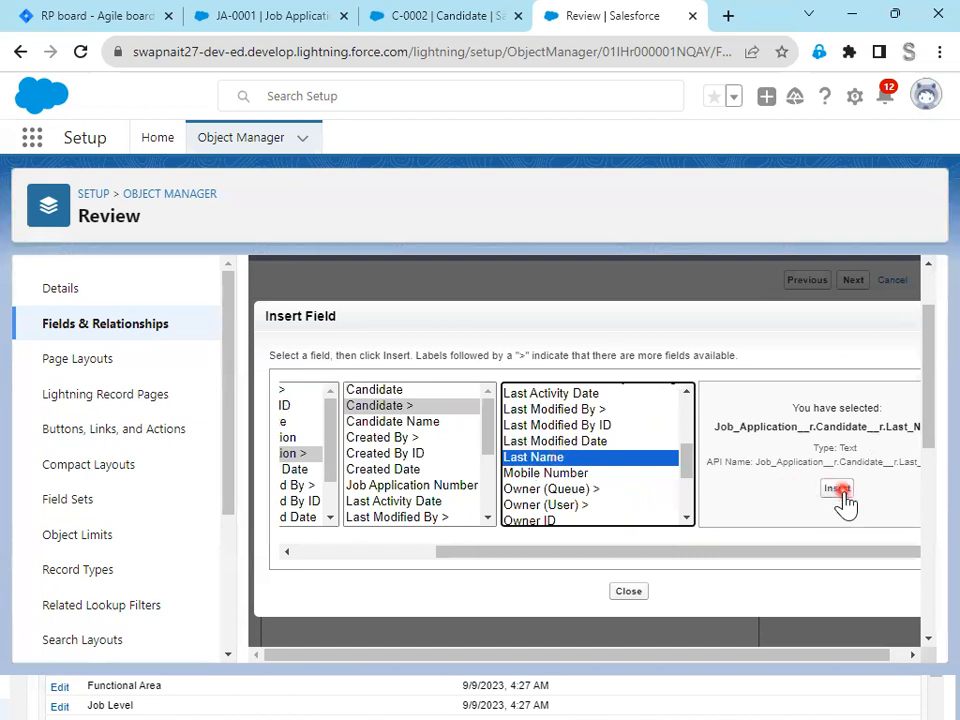
- Check the Candidate Name formula's syntax and save the field with the default field-level security
scroll(369, 527, "down", 5)
left_click(304, 355)
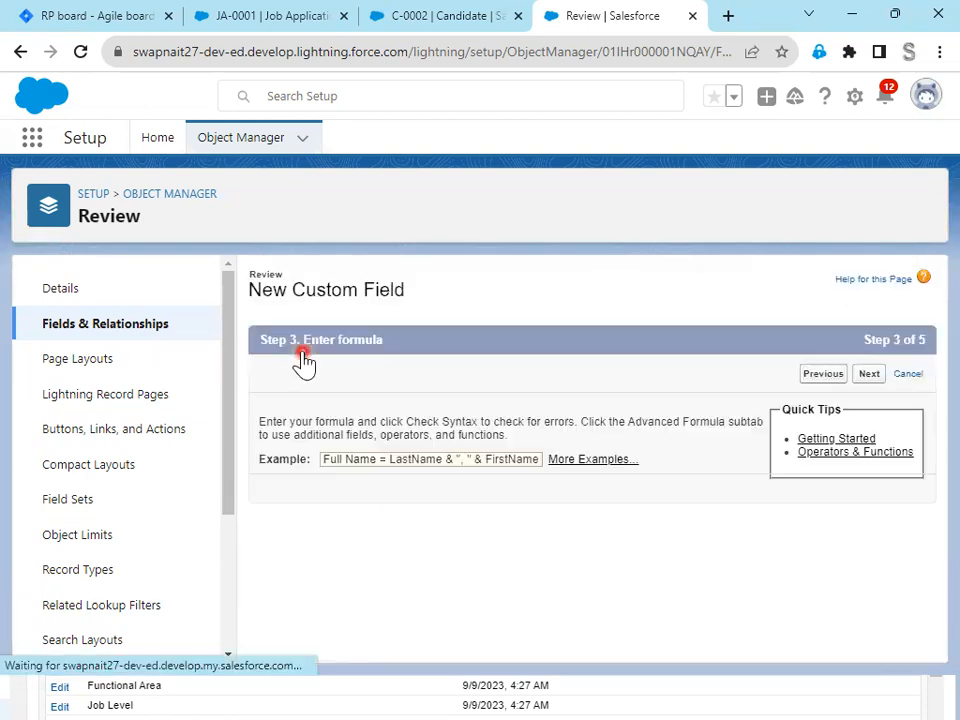
scroll(662, 512, "down", 5)
scroll(660, 507, "down", 3)
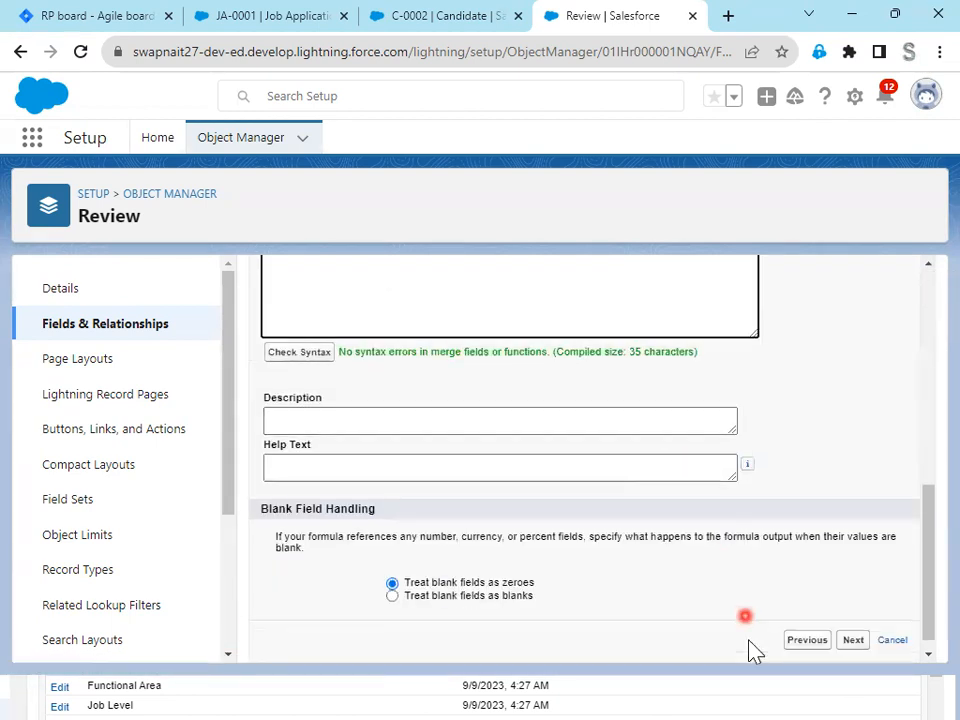
left_click(852, 626)
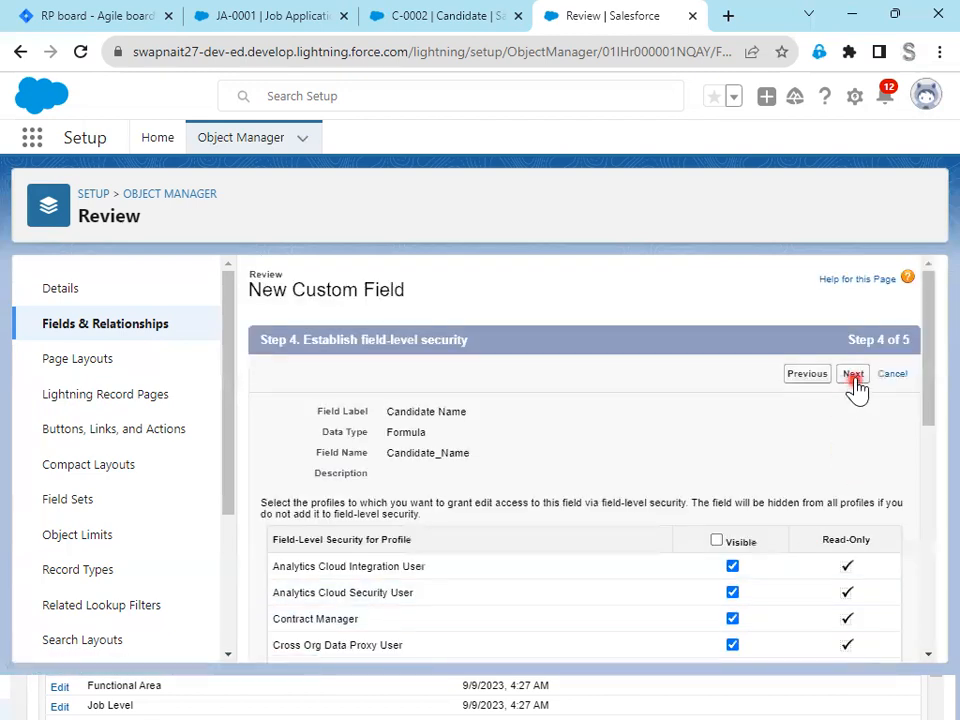
left_click(853, 378)
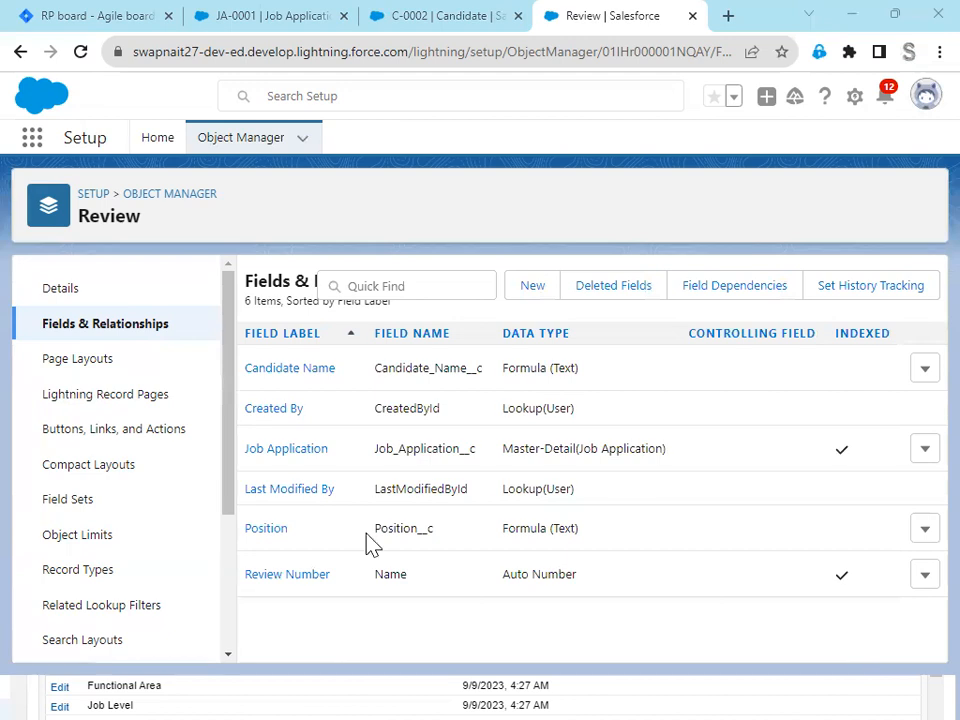
- Read the Candidate Link requirement in Jira issue RP-9, including the redirect to the candidate record
left_click(248, 20)
left_click(82, 22)
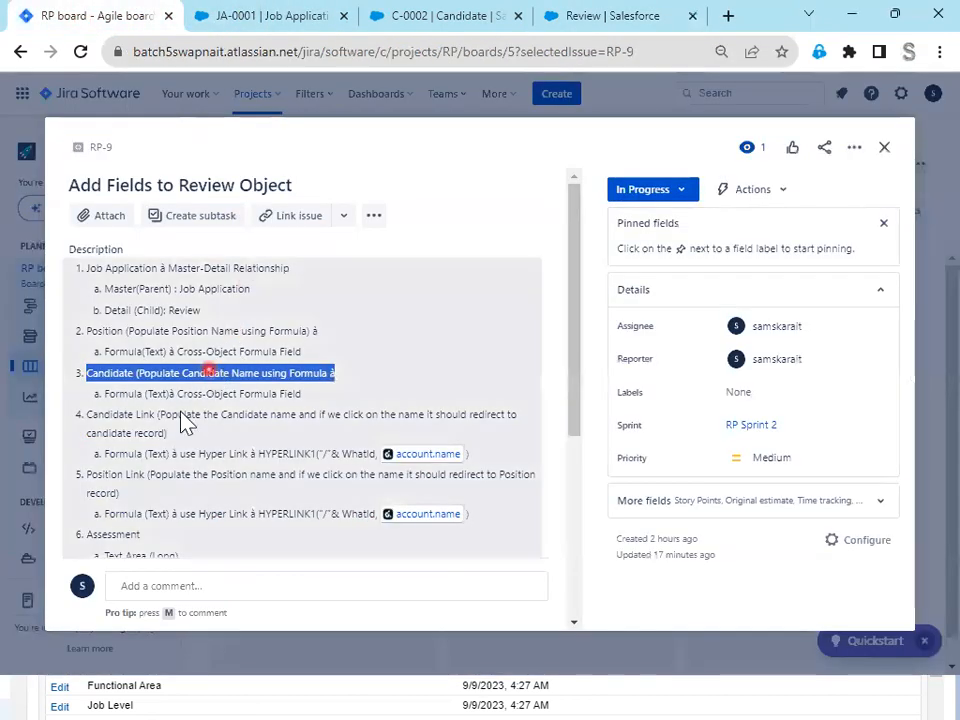
left_click_drag(87, 414, 133, 414)
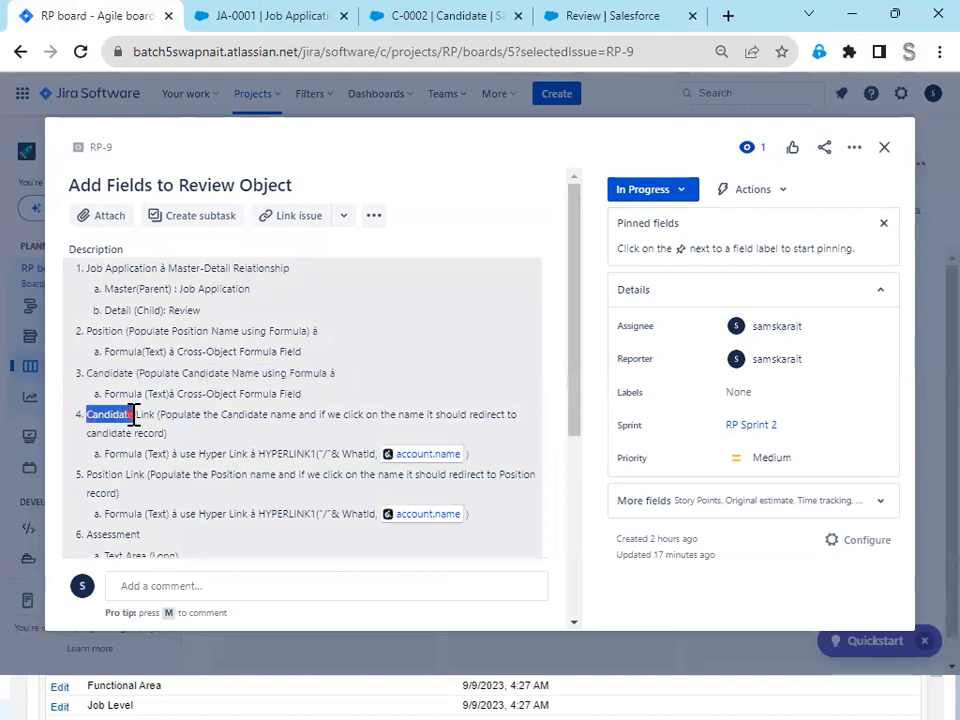
left_click_drag(221, 415, 175, 432)
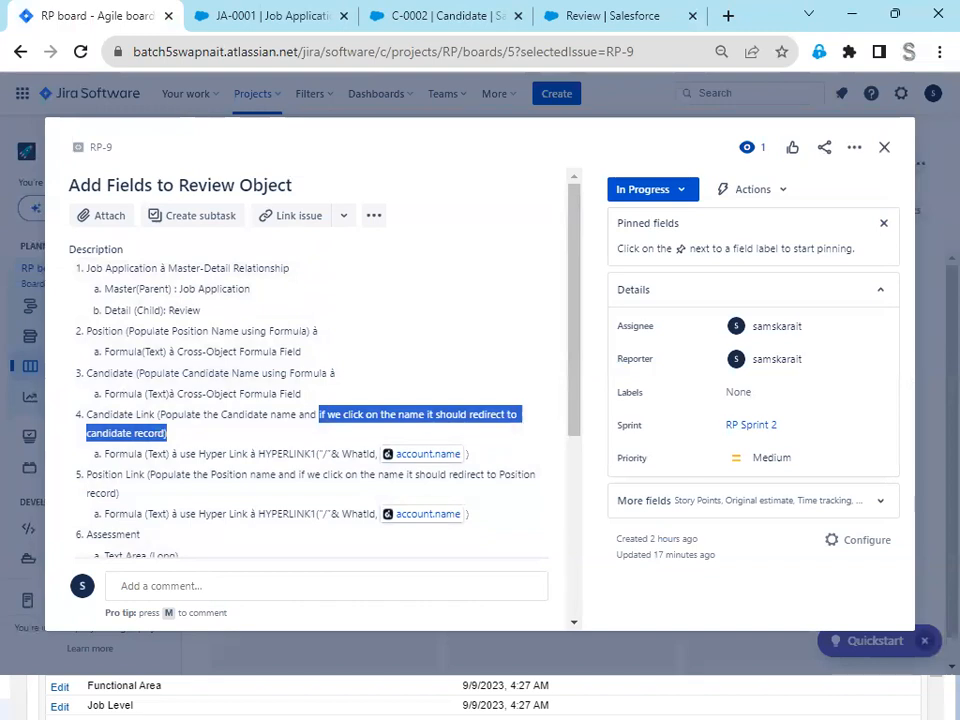
key("alt+Tab")
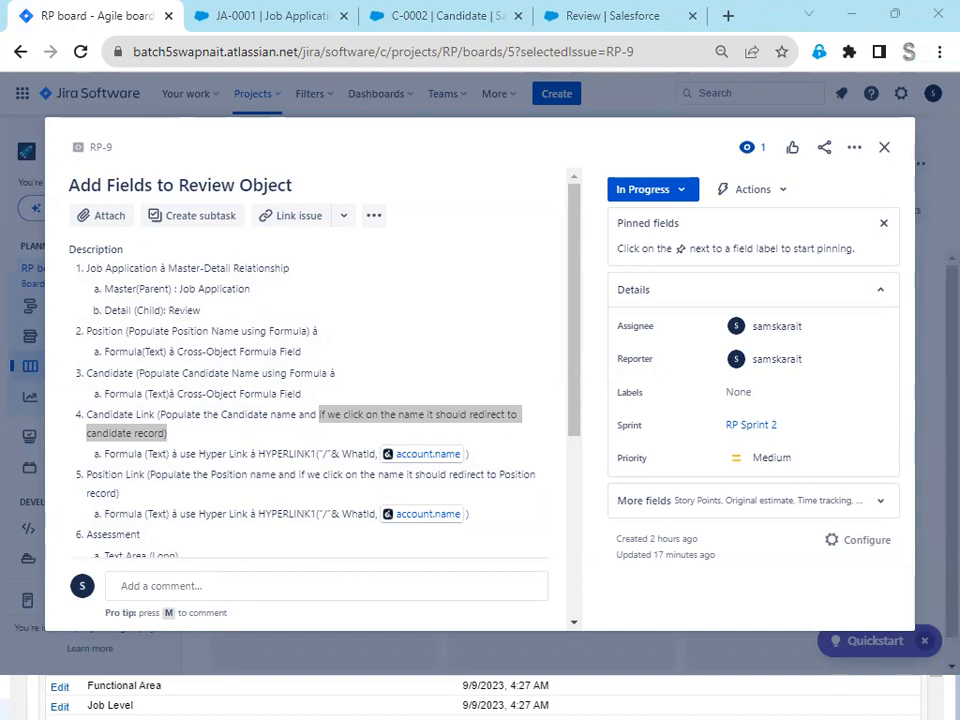
- Reload the JA-0001 job application page in Salesforce and close the browser's developer tools
left_click(611, 19)
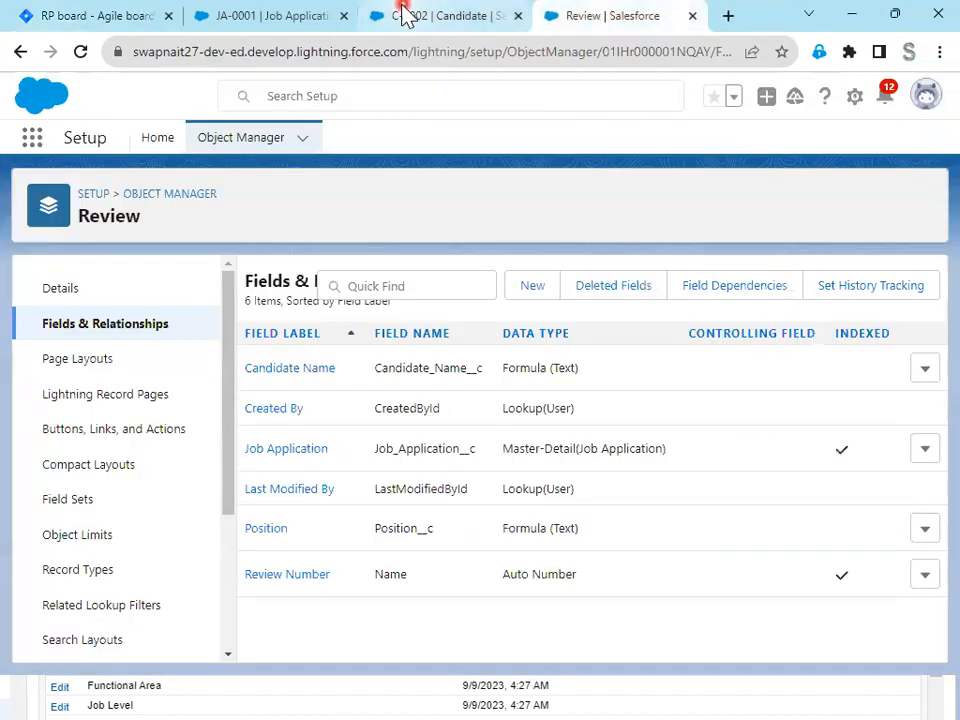
left_click(272, 20)
left_click(80, 51)
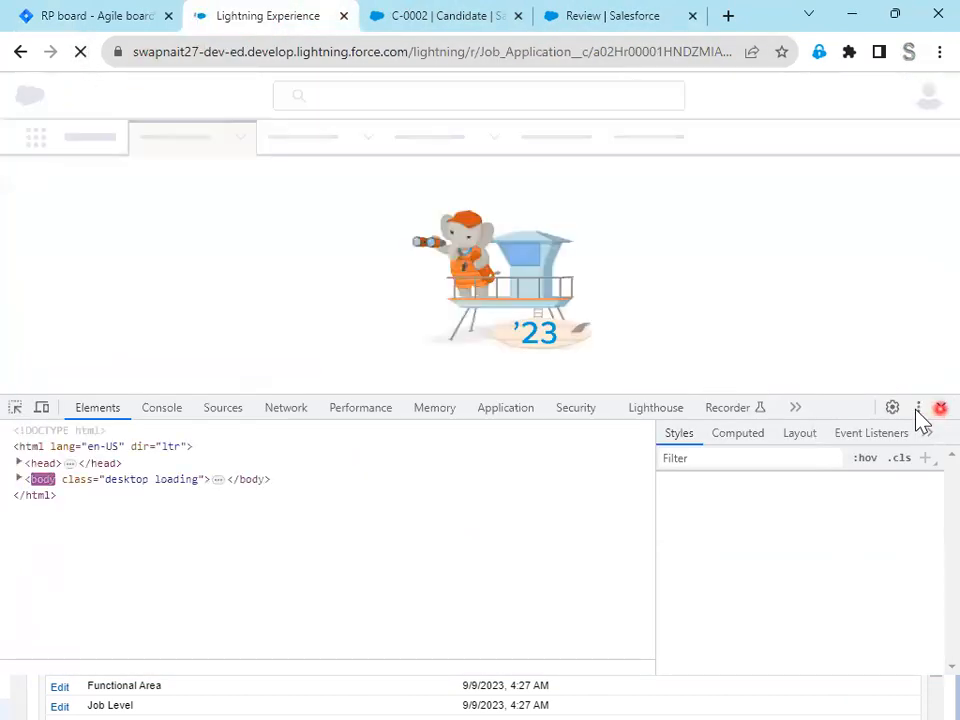
left_click(940, 408)
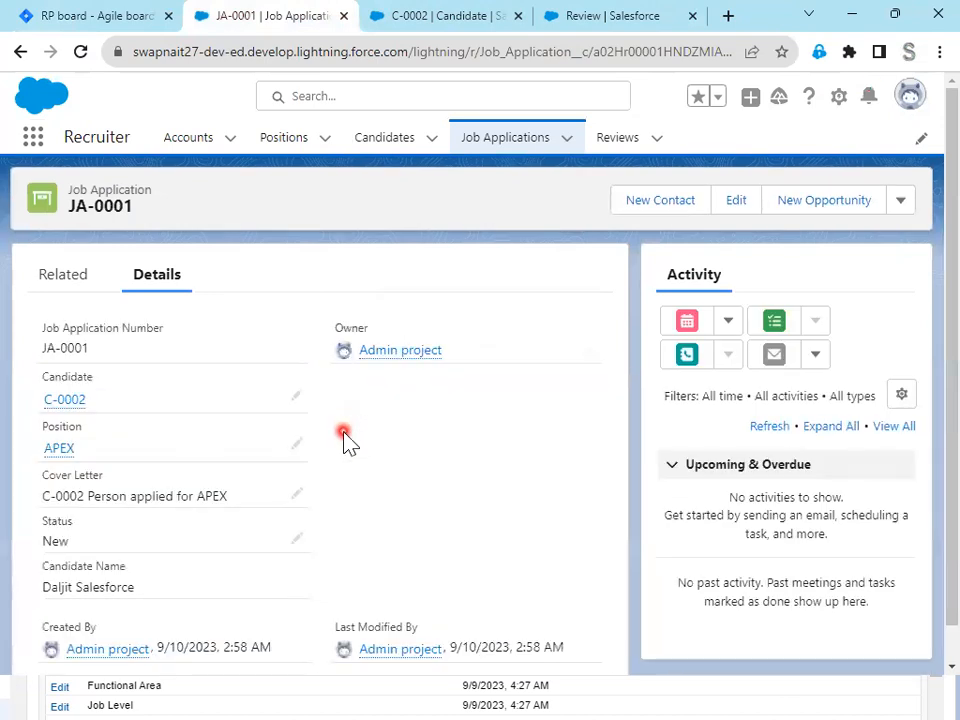
scroll(349, 476, "down", 1)
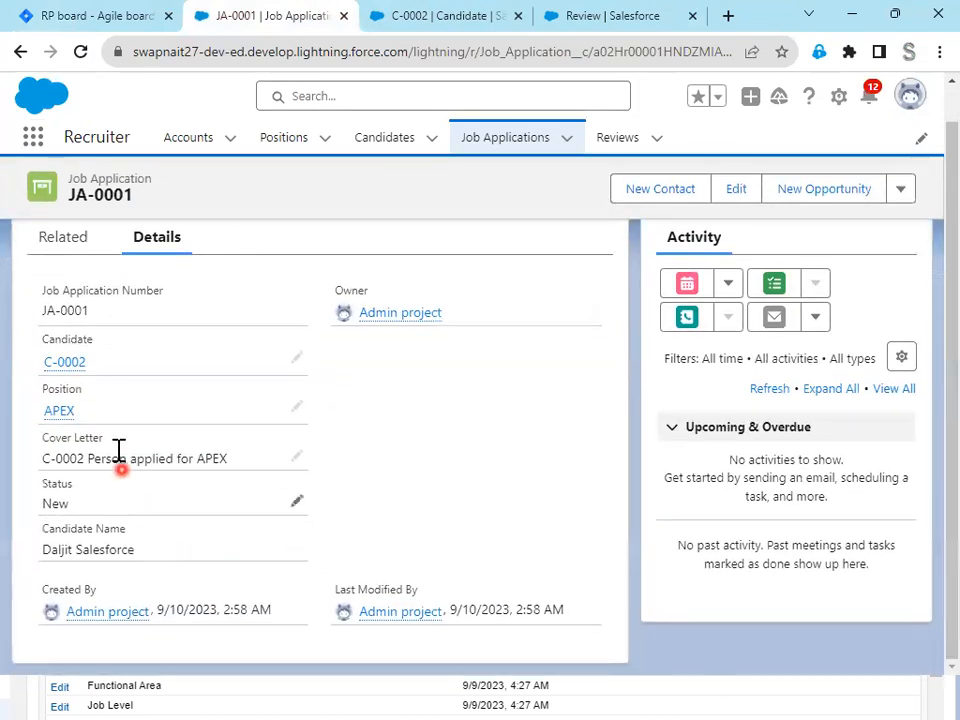
left_click(80, 52)
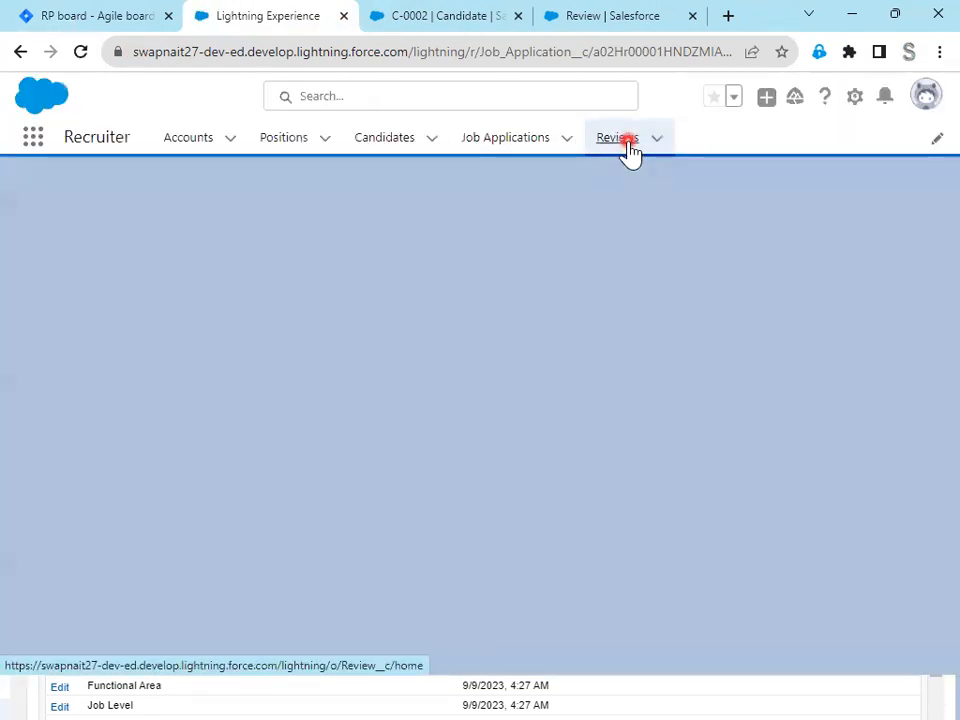
- Create a new review for job application JA-0001 and check the Candidate Name field on its record
left_click(626, 145)
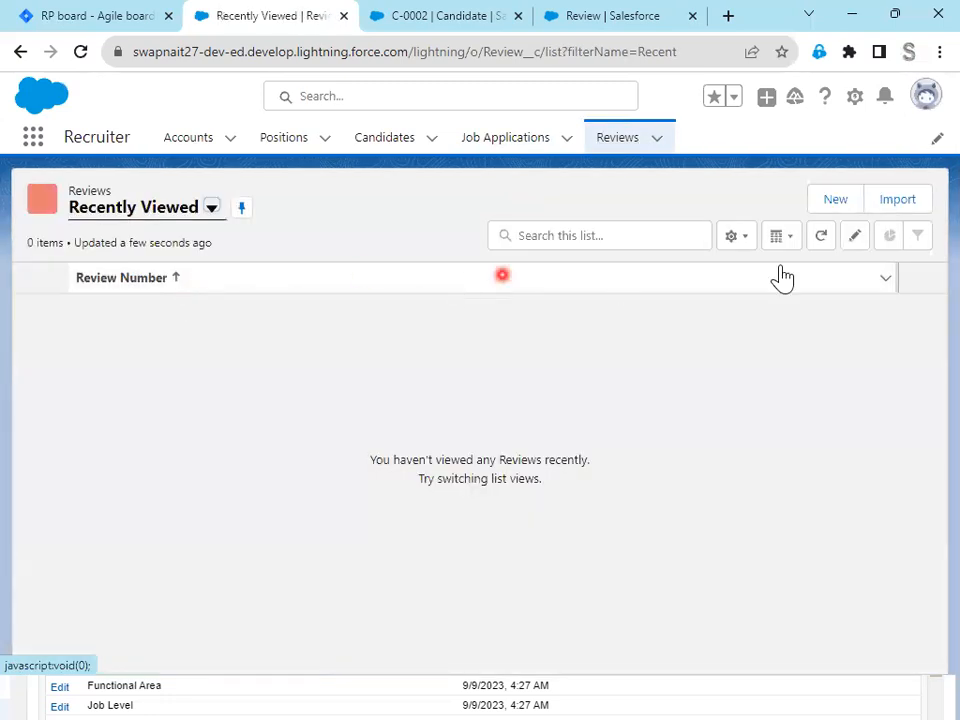
left_click(834, 207)
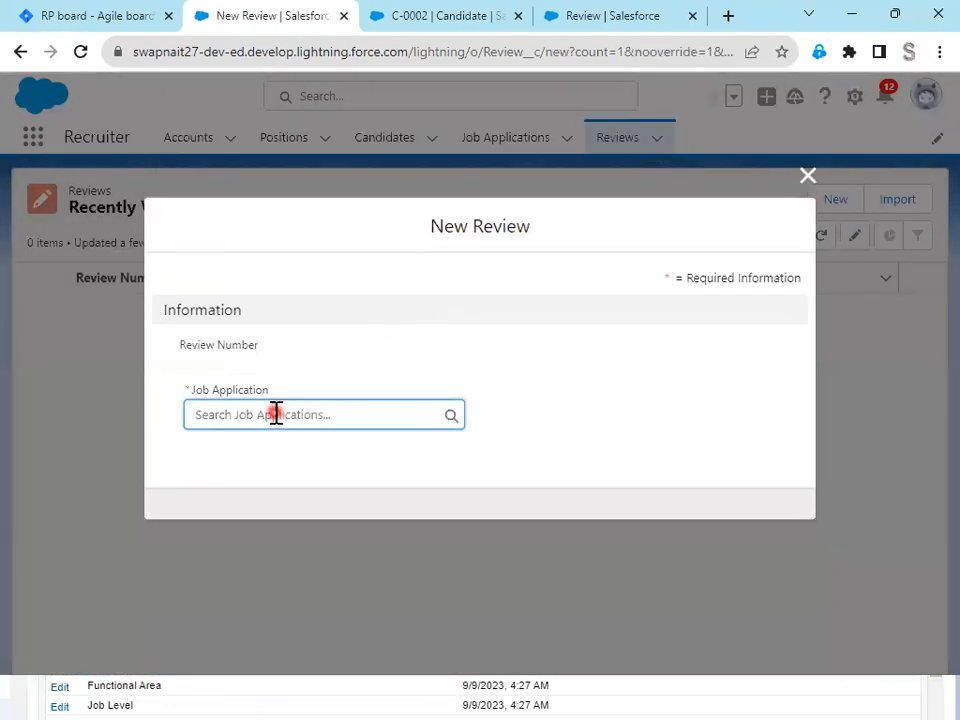
left_click(267, 417)
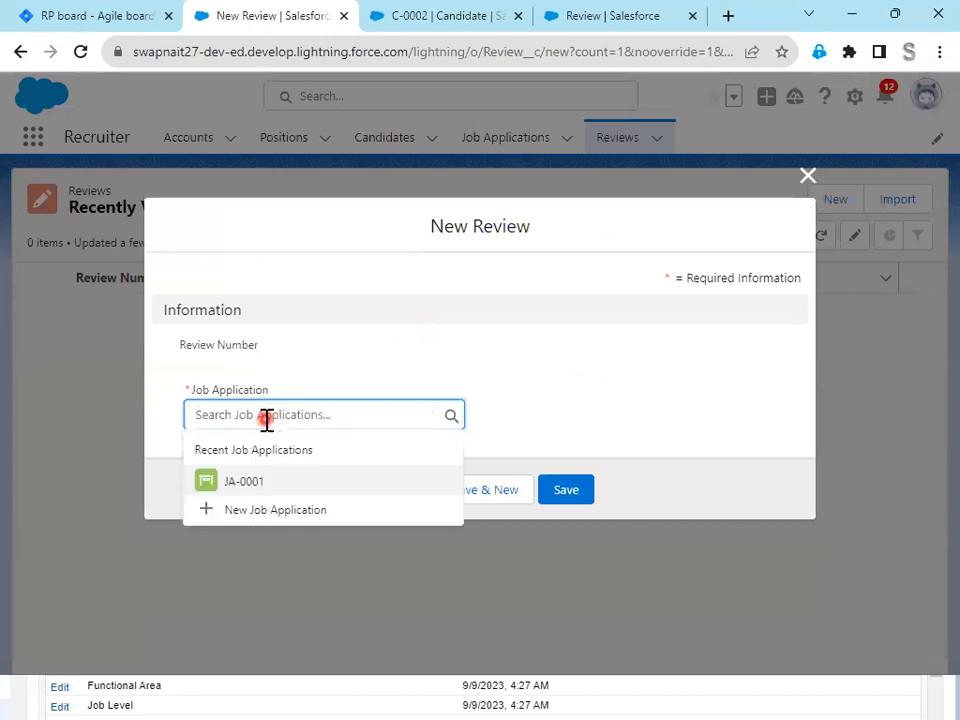
left_click(247, 482)
left_click(565, 492)
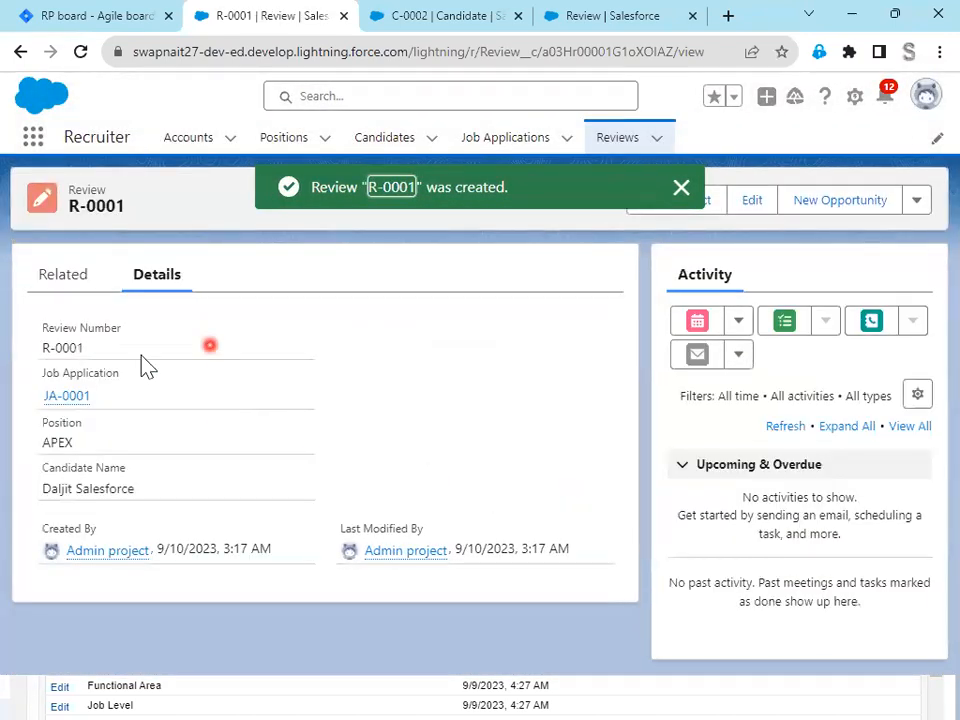
mouse_move(80, 397)
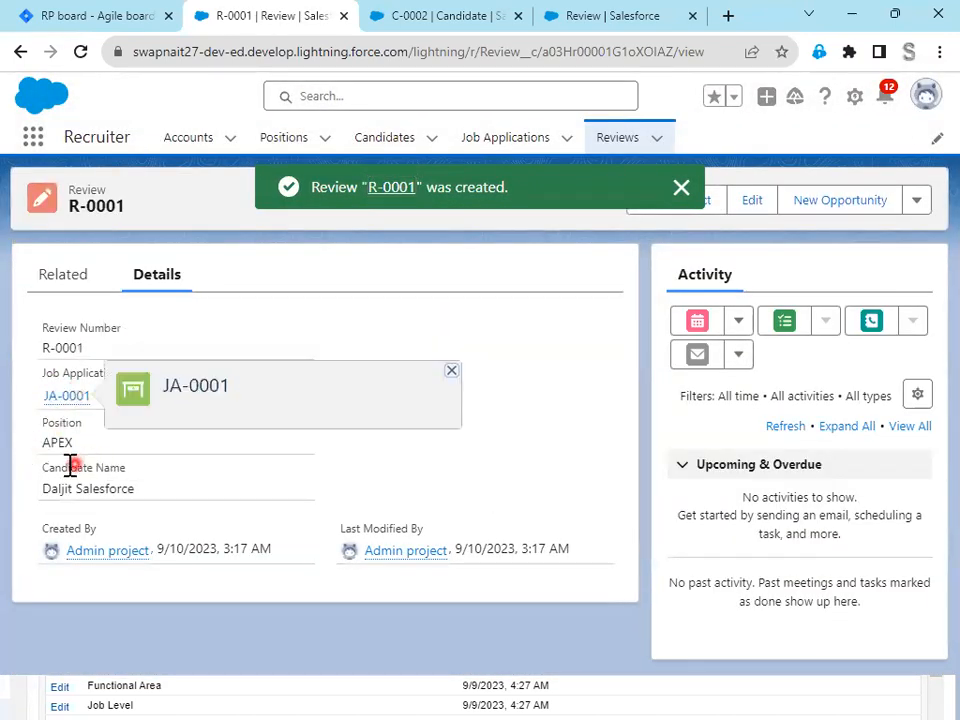
left_click_drag(160, 497, 14, 480)
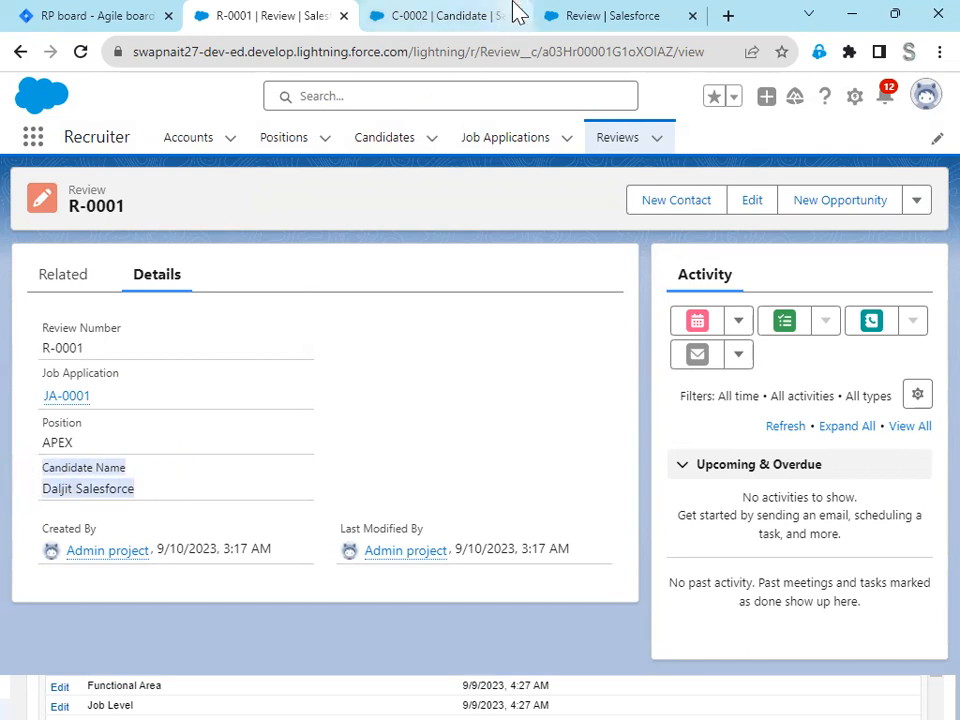
- Start a new Formula custom field on the Review object in Setup and continue to its output type
left_click(606, 17)
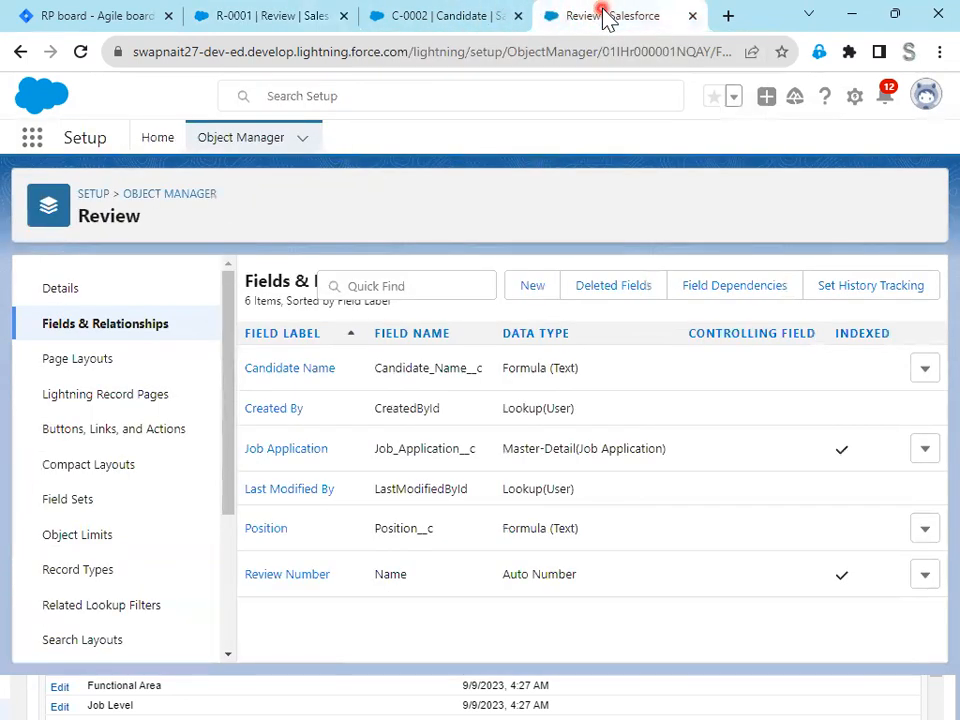
left_click(527, 288)
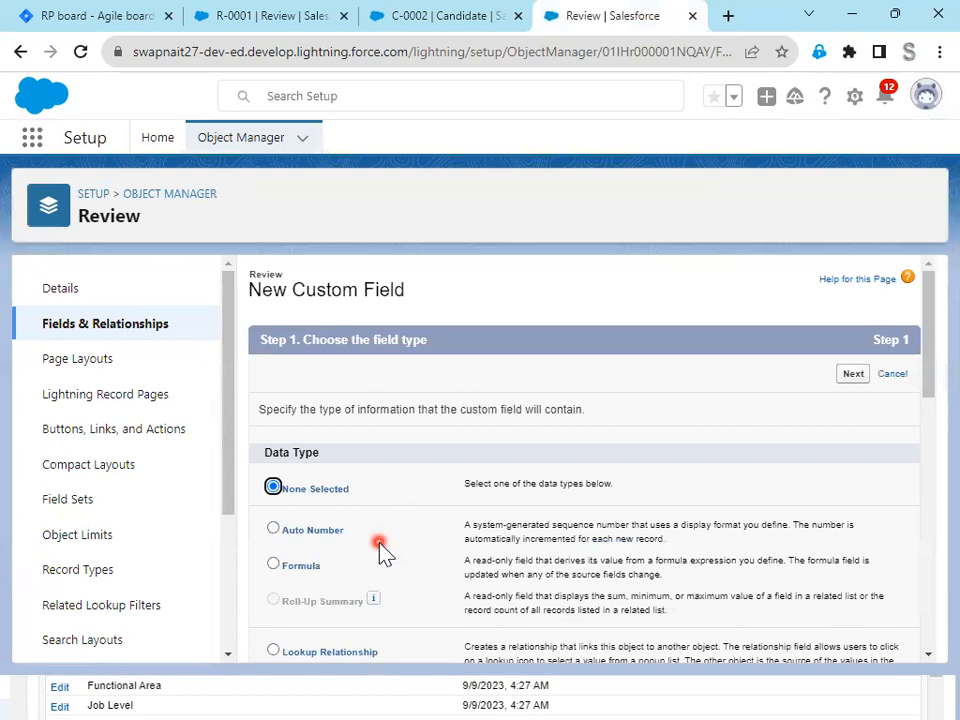
left_click(297, 566)
left_click(848, 376)
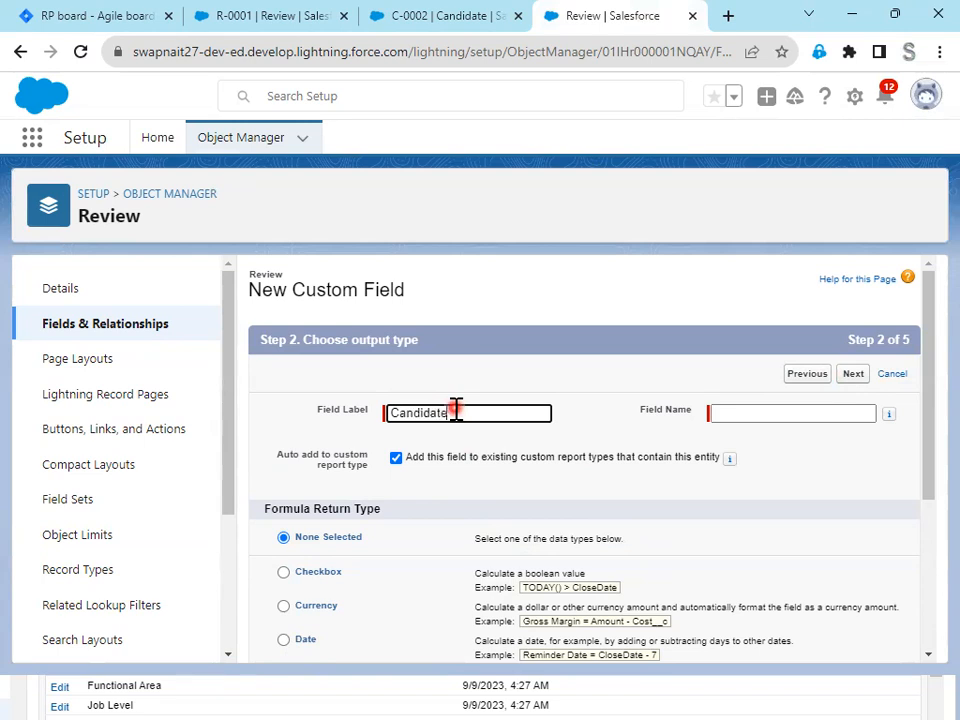
- Label the formula field Candidate Link with the field name Candidate_Link and the Text return type, and continue to the formula entry
key("Tab")
left_click(455, 410)
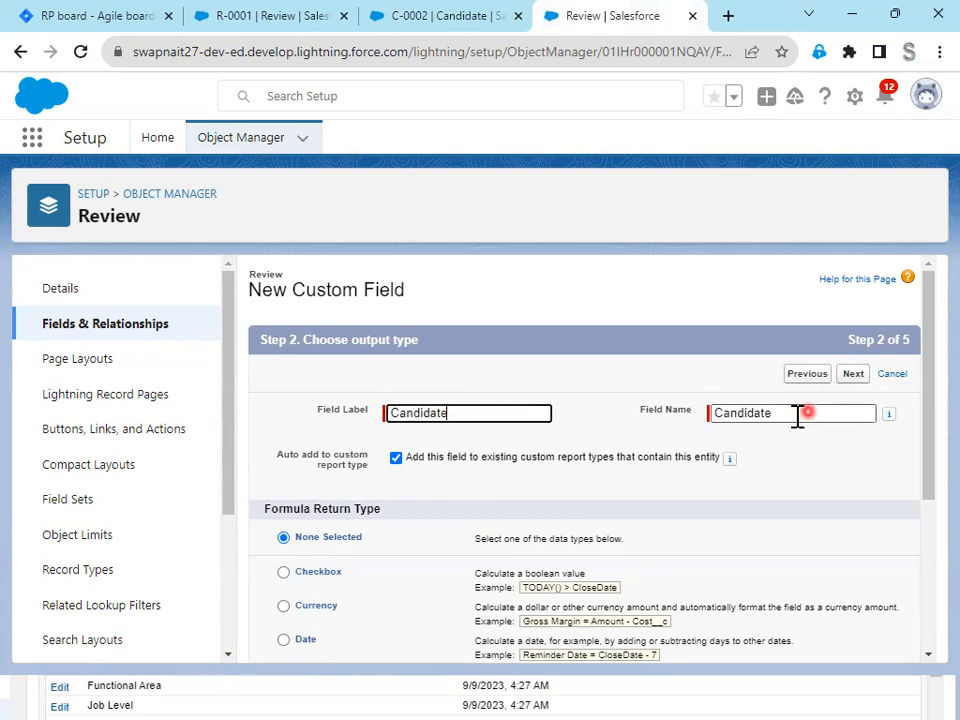
double_click(795, 418)
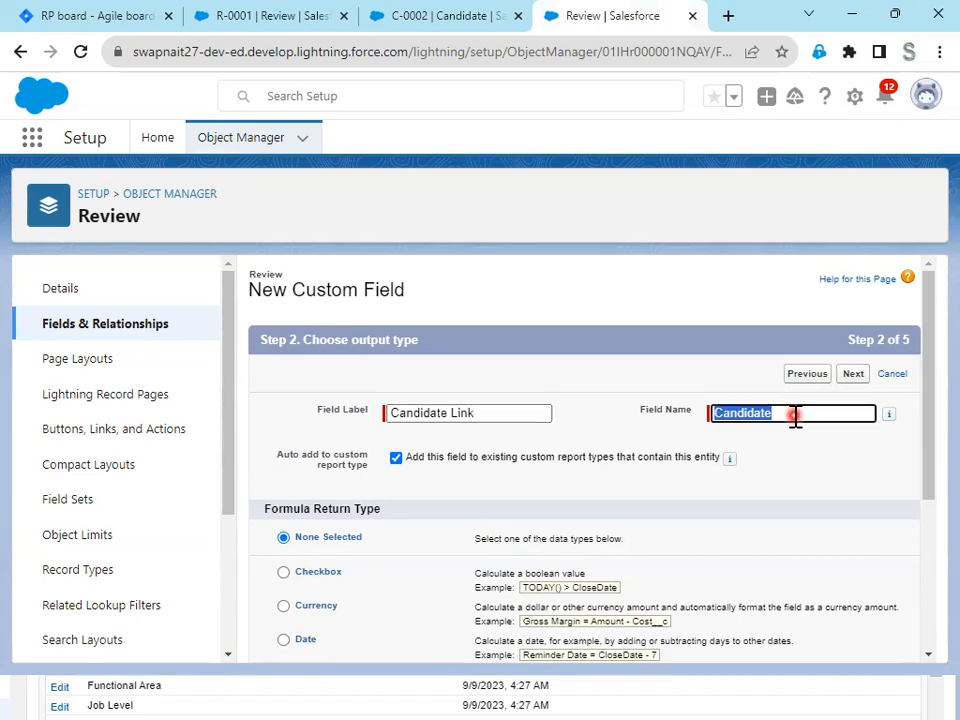
left_click(791, 420)
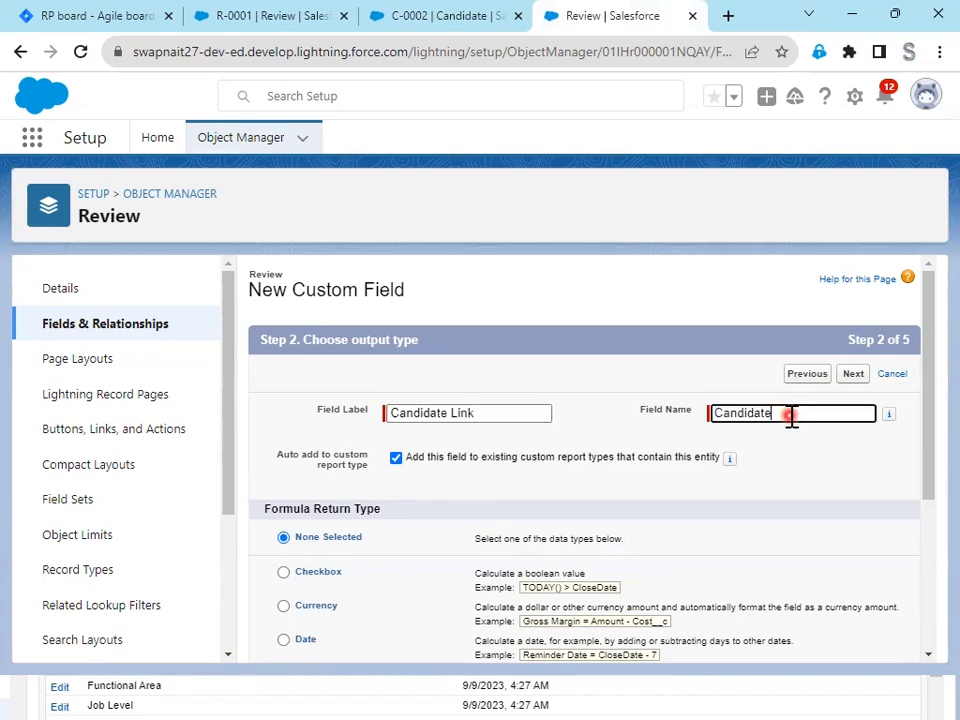
type("_Link")
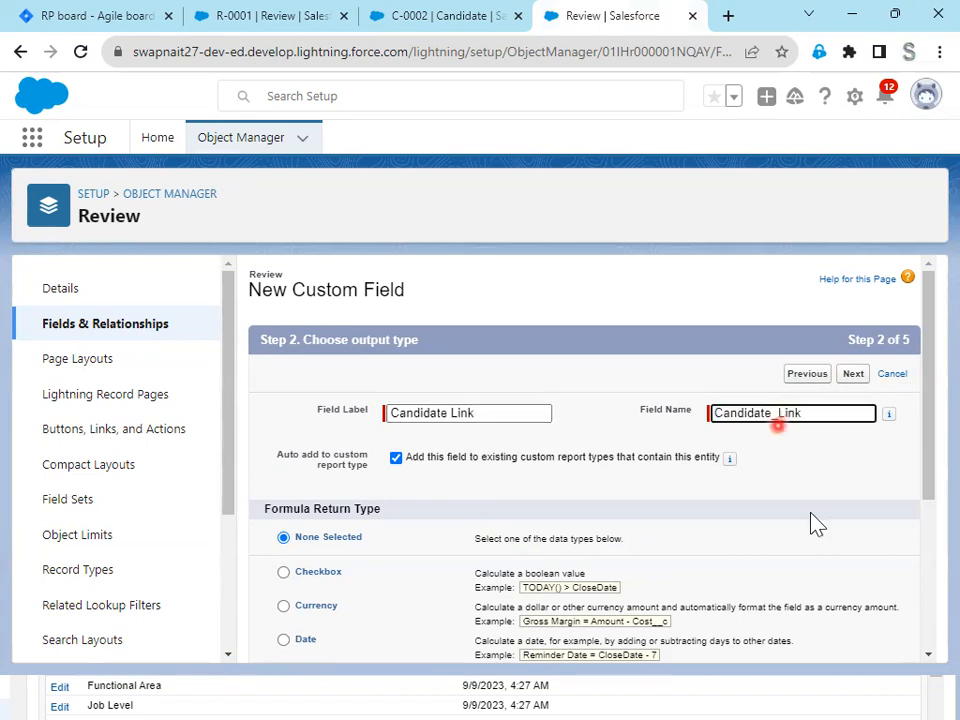
scroll(810, 523, "down", 4)
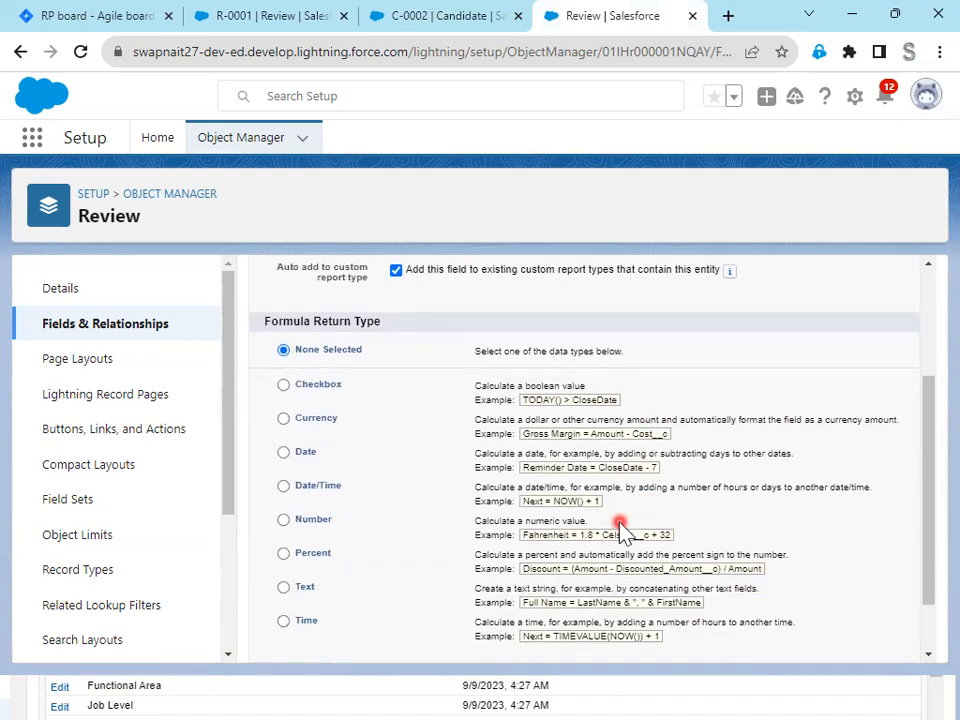
left_click(284, 588)
scroll(818, 572, "down", 2)
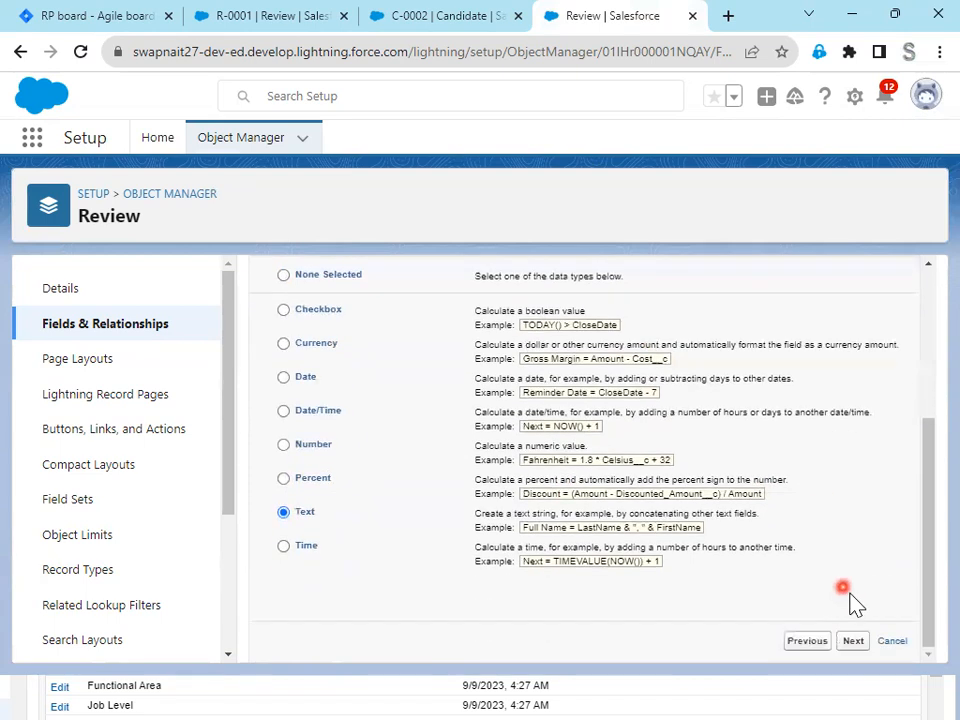
left_click(853, 643)
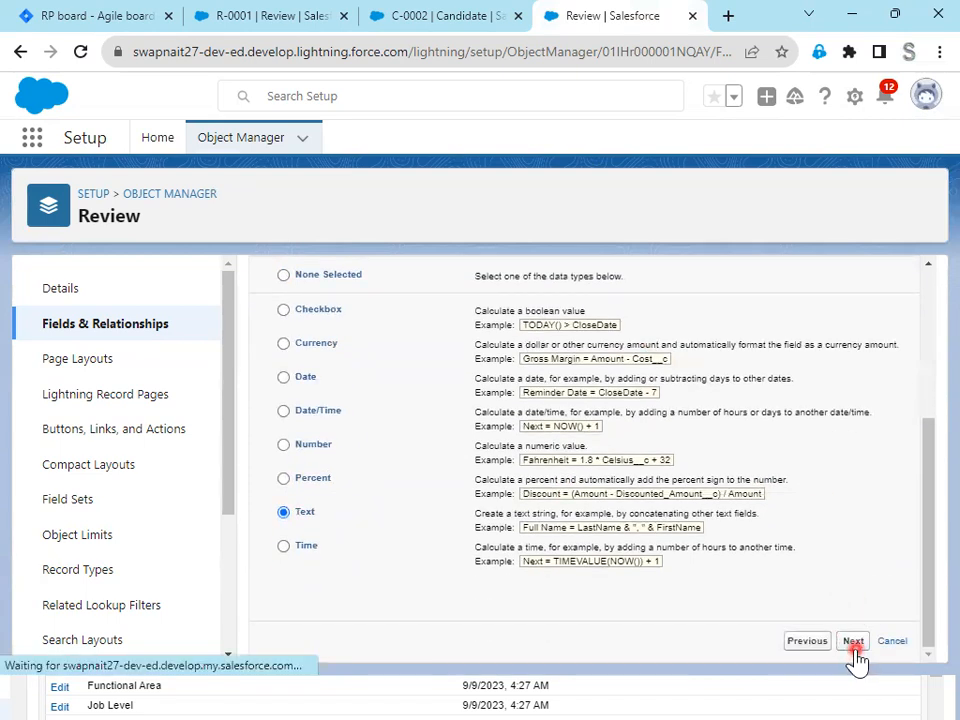
- Insert the HYPERLINK function into the Candidate Link formula
scroll(520, 537, "down", 1)
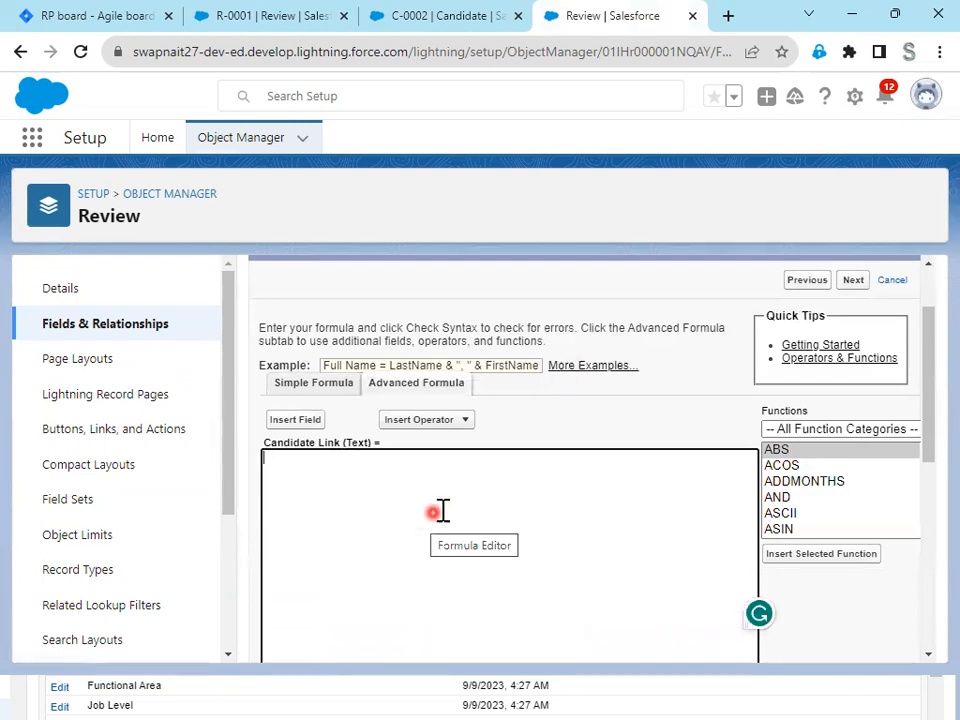
scroll(825, 514, "down", 2)
scroll(825, 514, "down", 7)
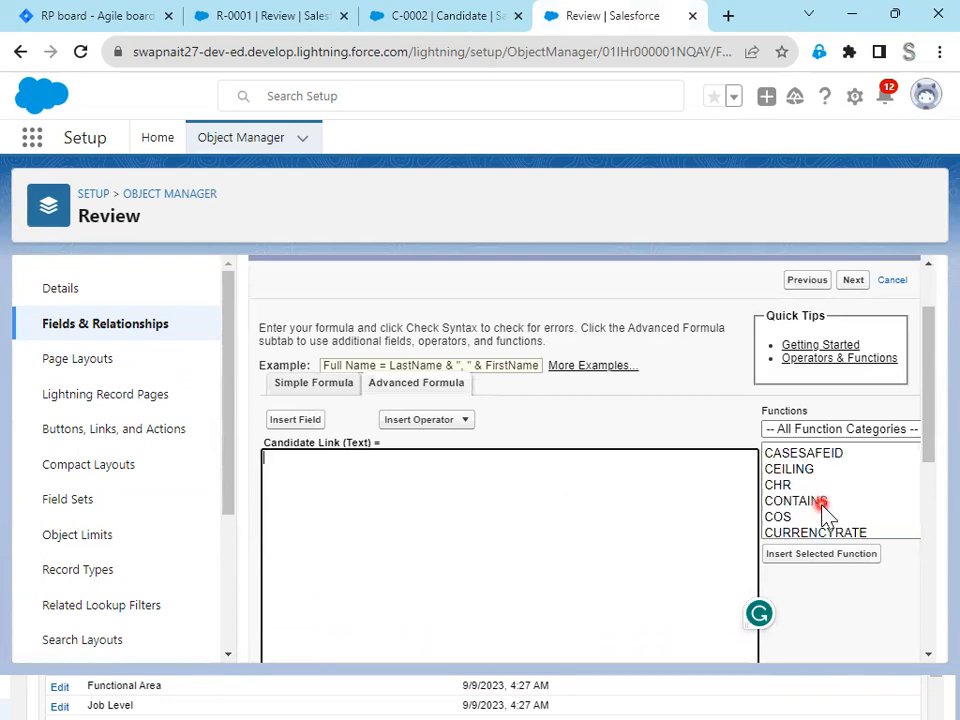
scroll(825, 514, "down", 1)
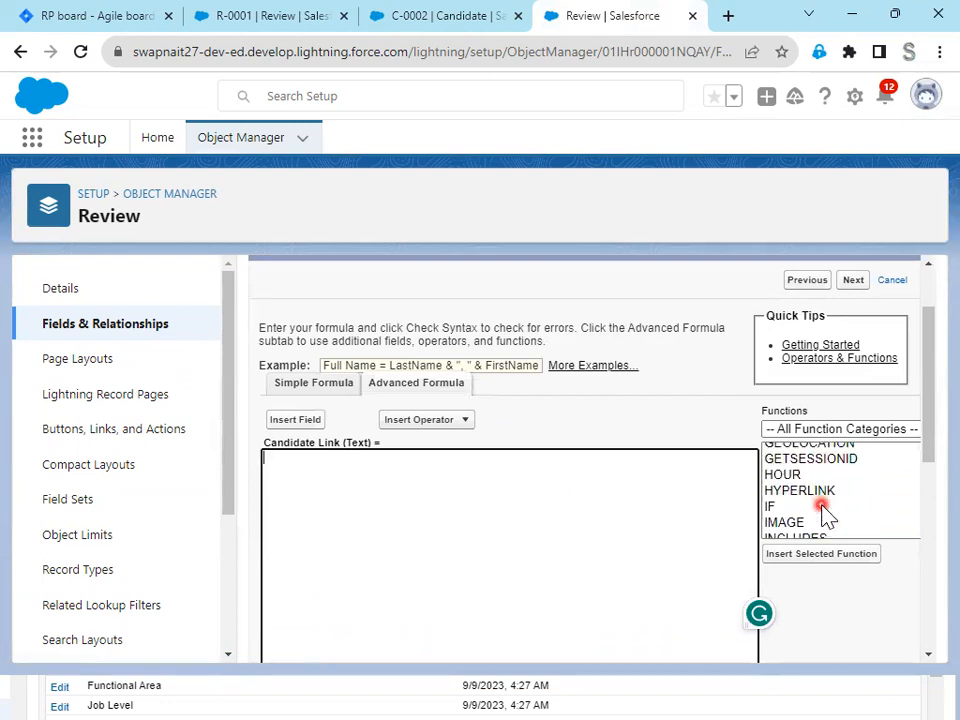
left_click(820, 491)
left_click(838, 557)
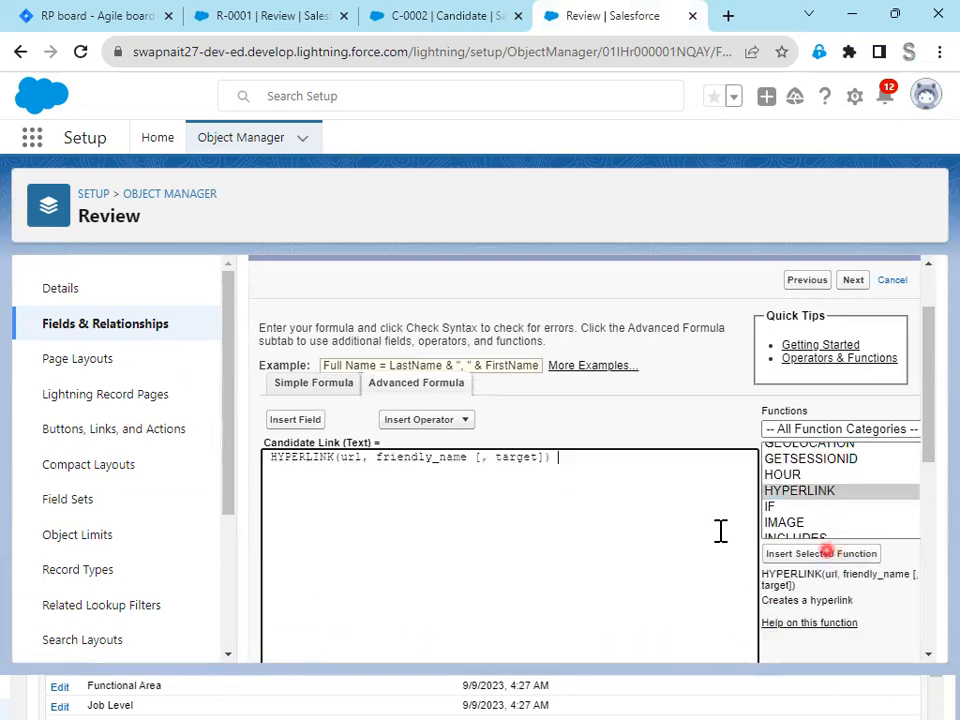
- Replace the url placeholder in the HYPERLINK formula with the Record ID field reached through Job Application and Candidate
double_click(350, 457)
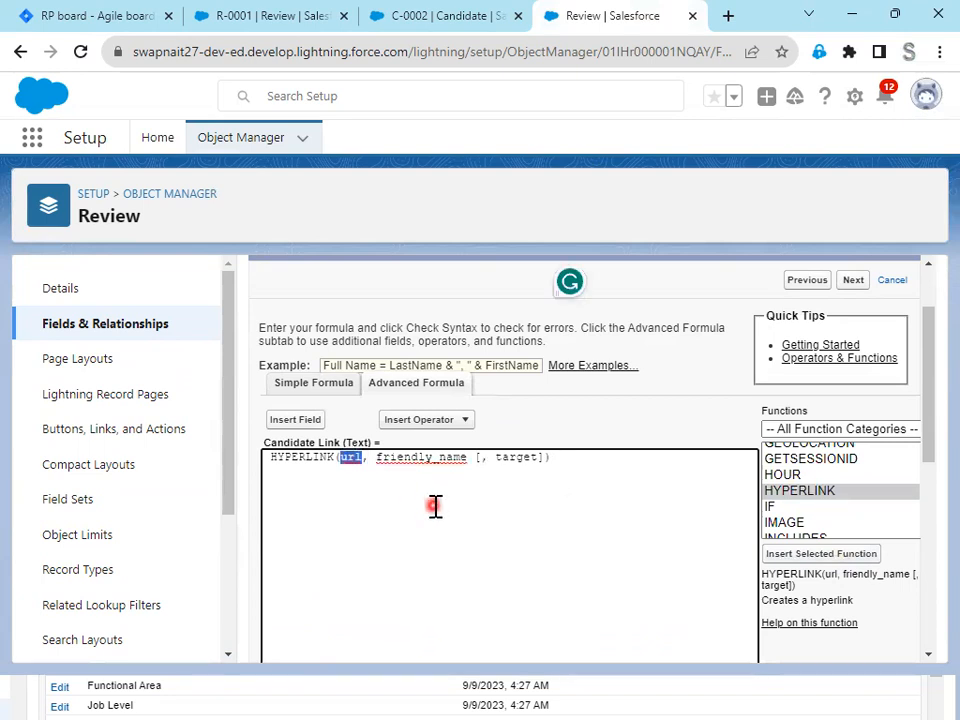
key("BackSpace")
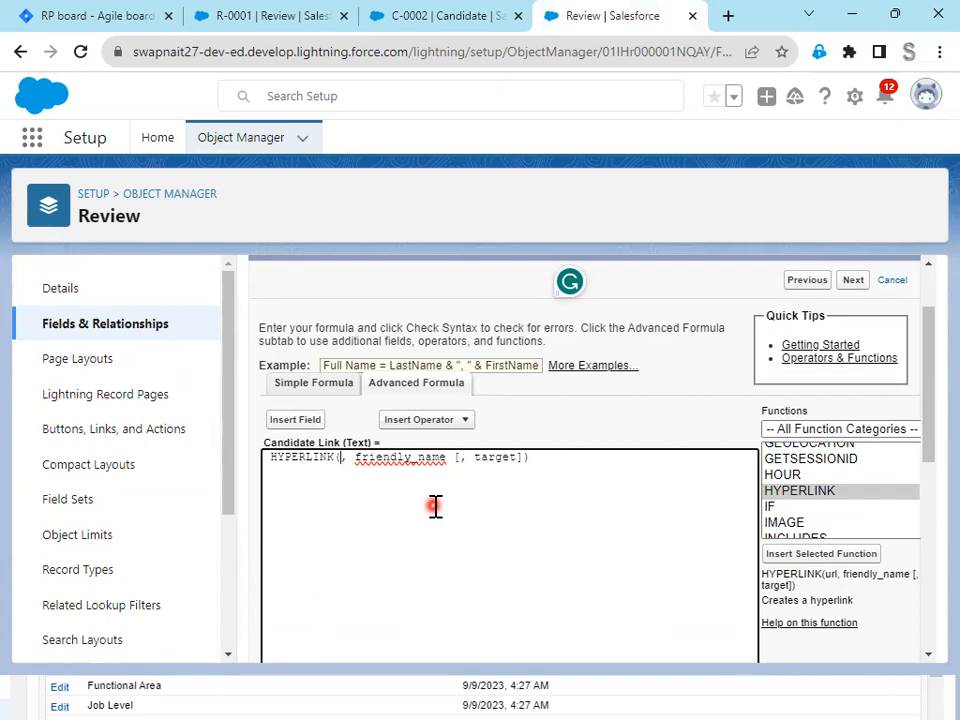
left_click(441, 17)
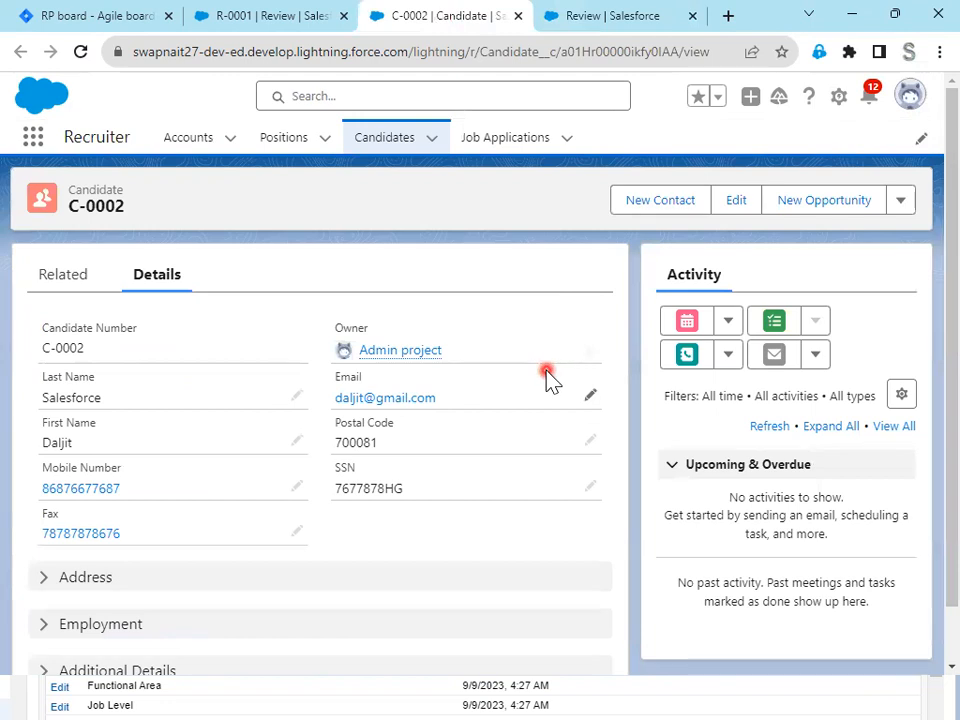
left_click(614, 18)
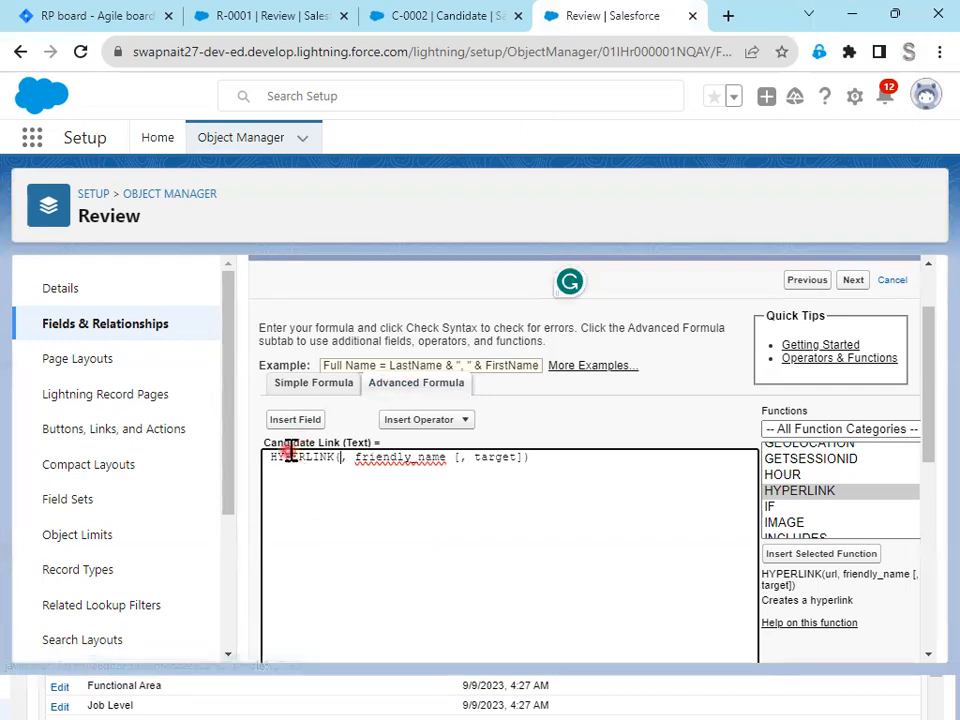
left_click(304, 421)
left_click(478, 406)
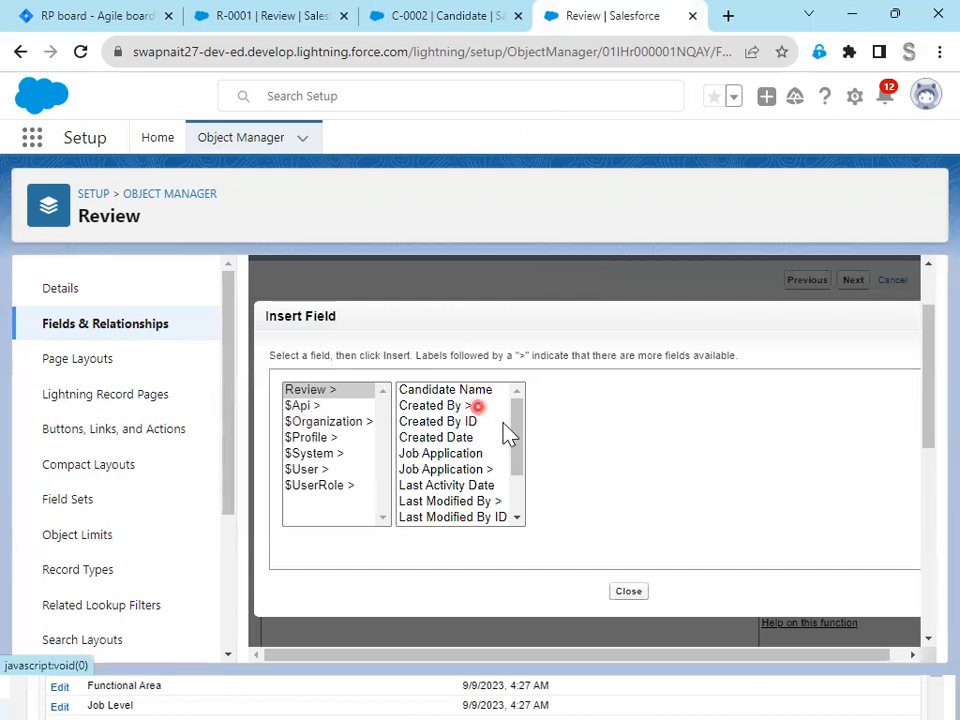
left_click(488, 472)
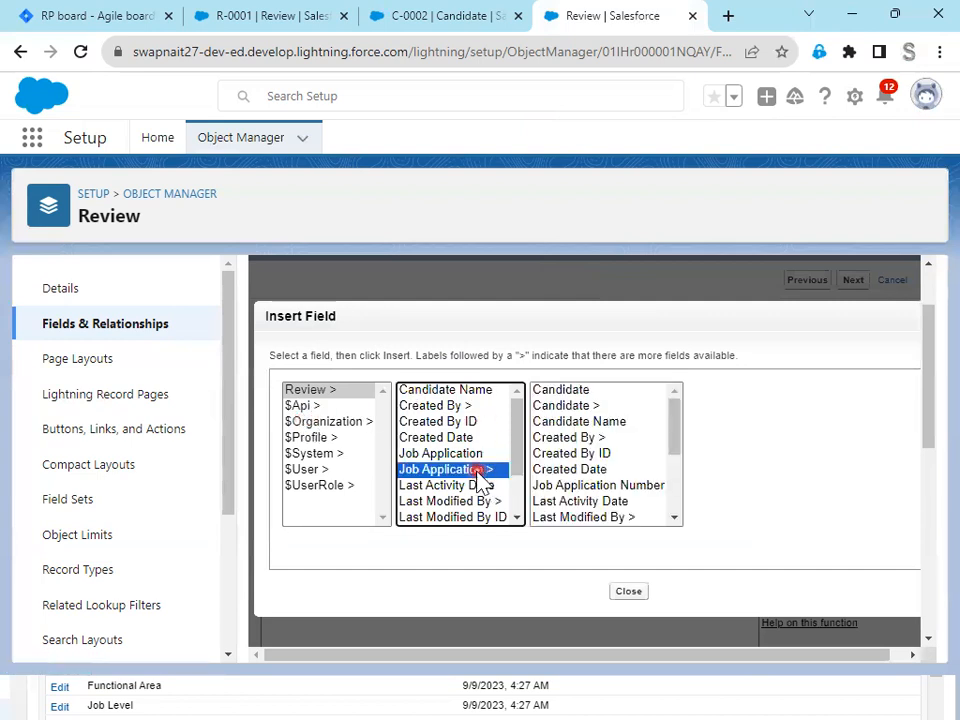
left_click(588, 405)
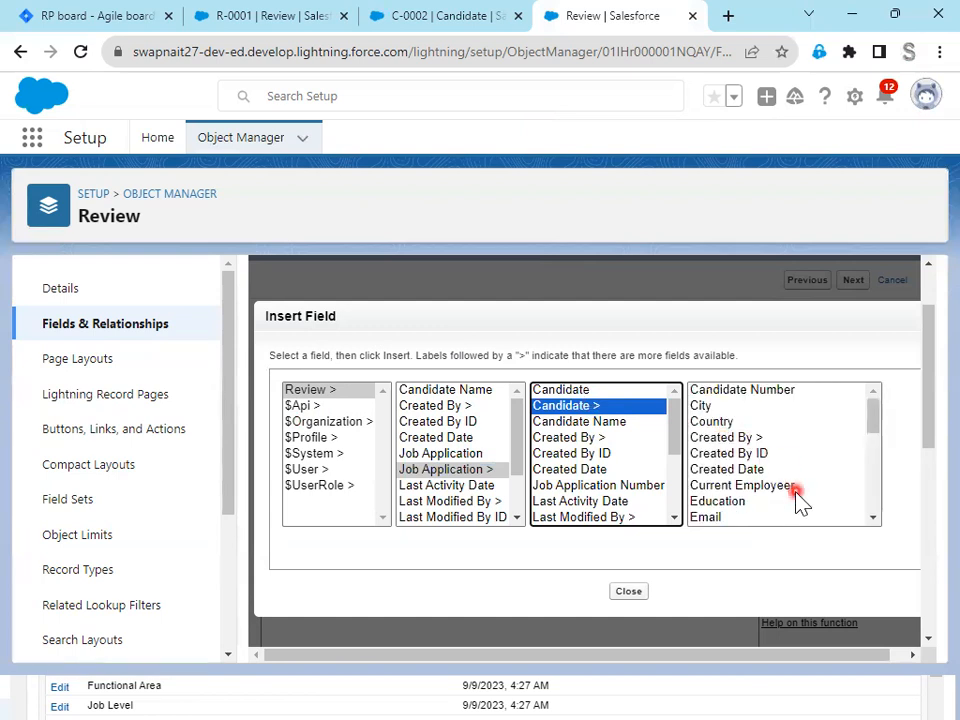
scroll(797, 504, "down", 2)
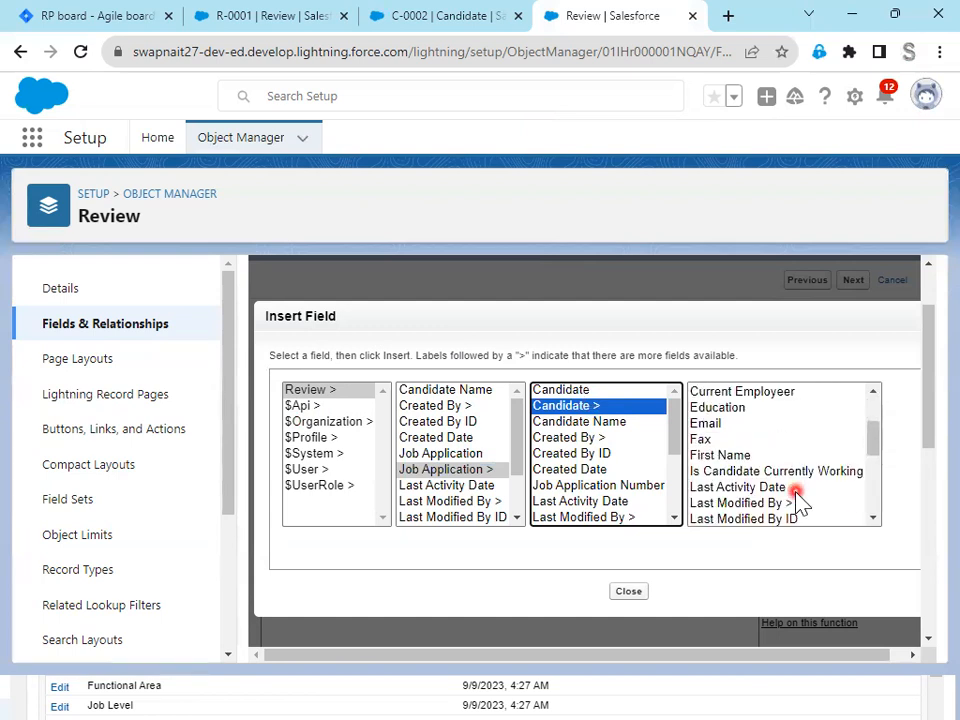
scroll(797, 500, "down", 5)
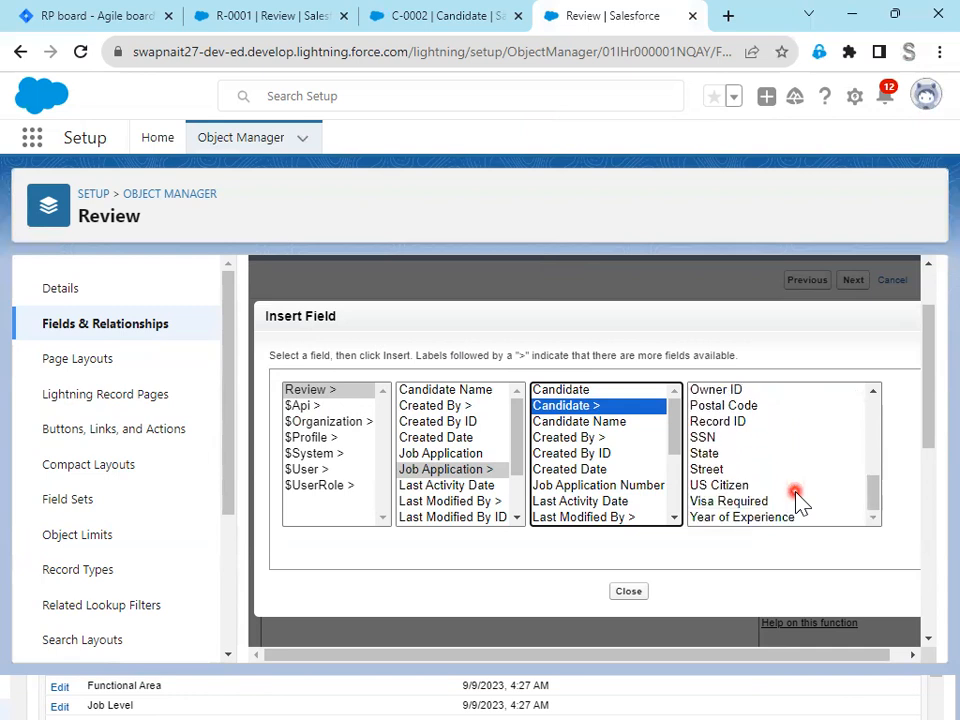
scroll(797, 500, "up", 3)
left_click(708, 516)
left_click(864, 492)
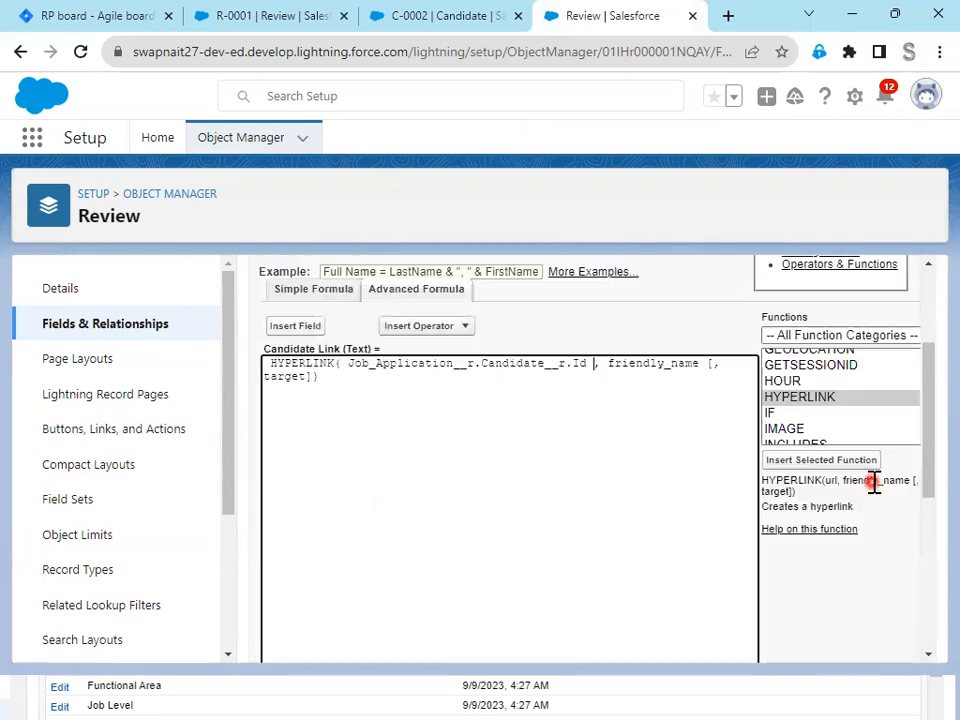
- Replace the friendly_name placeholder with the candidate's First Name field reached through Job Application and Candidate
left_click(629, 363)
left_click_drag(608, 366, 696, 374)
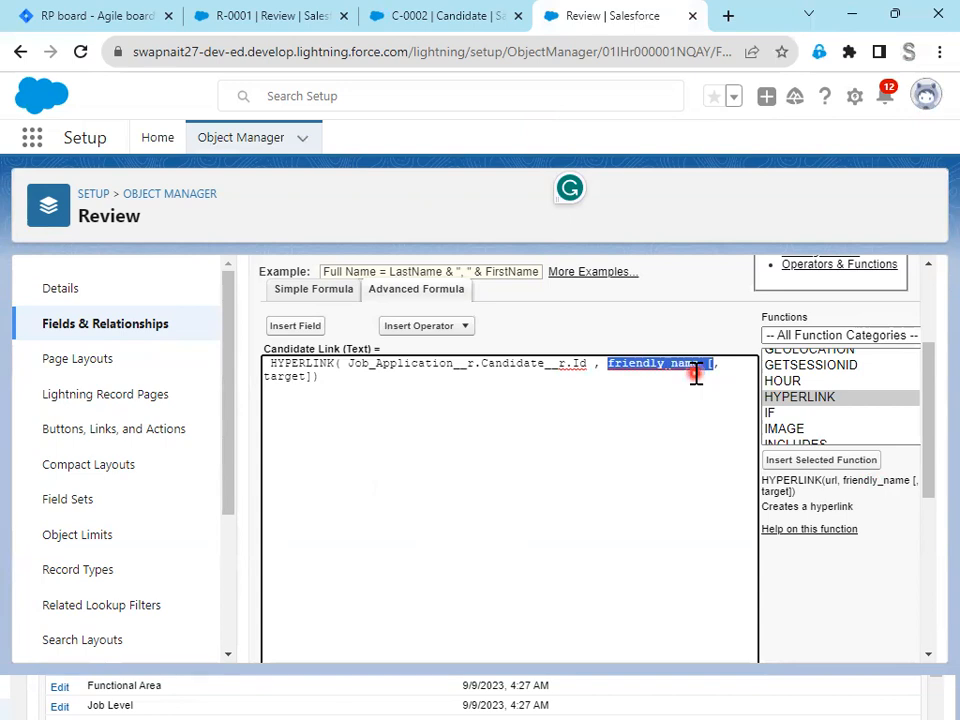
key("BackSpace")
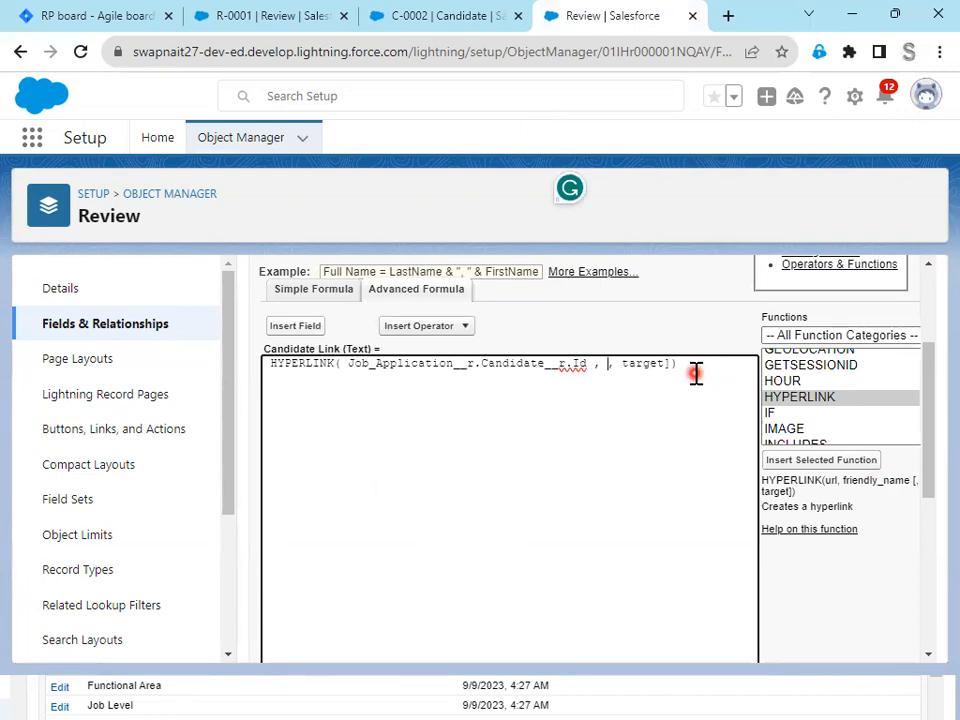
left_click(279, 330)
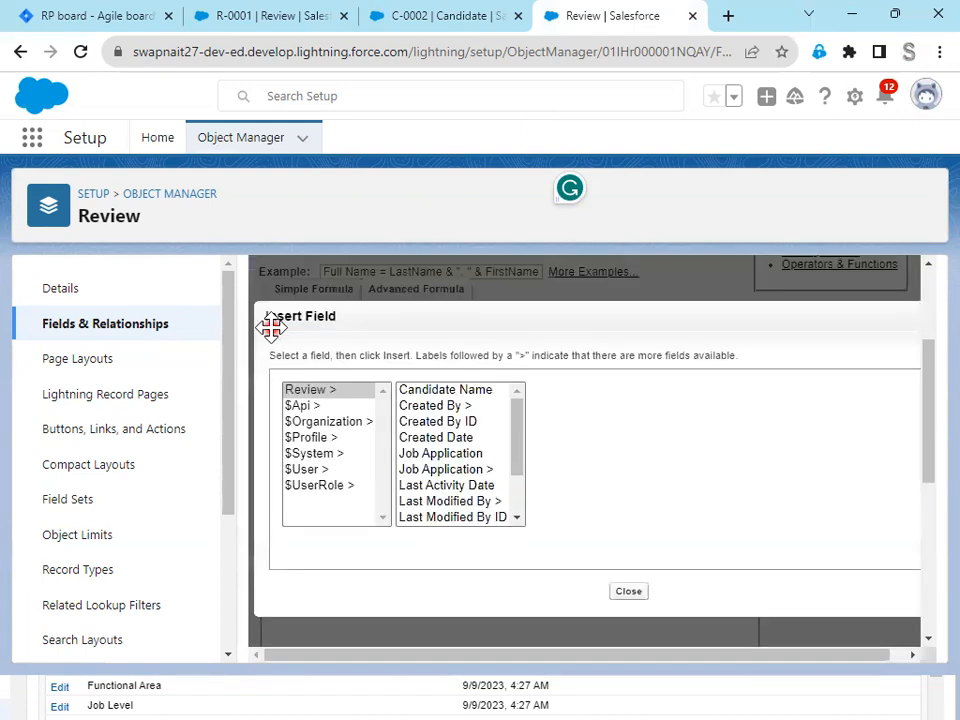
left_click(460, 470)
left_click(580, 405)
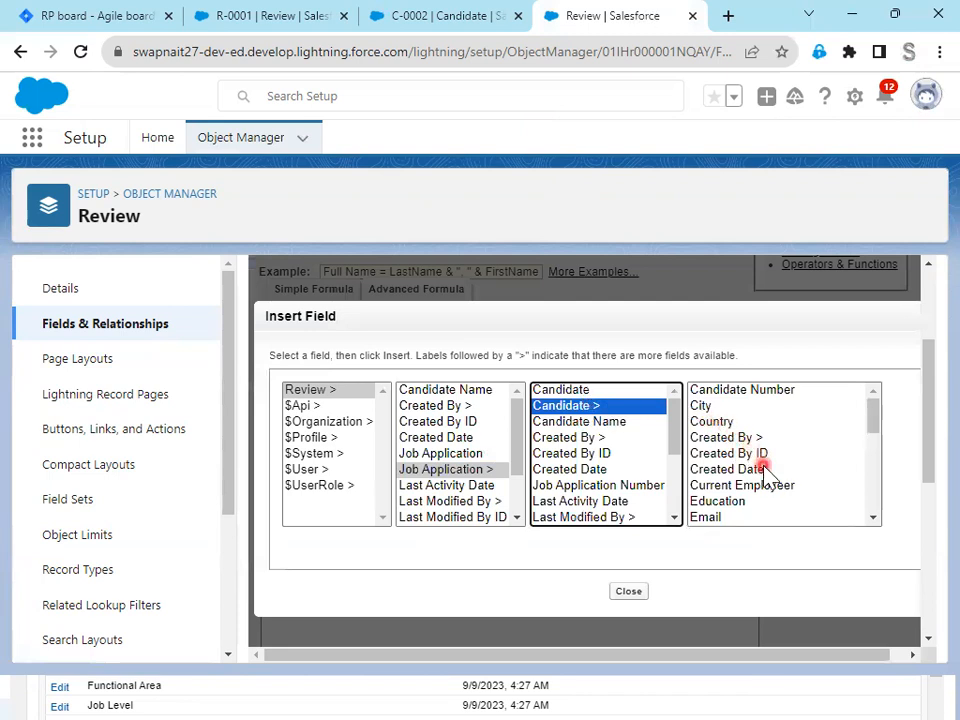
scroll(765, 470, "down", 2)
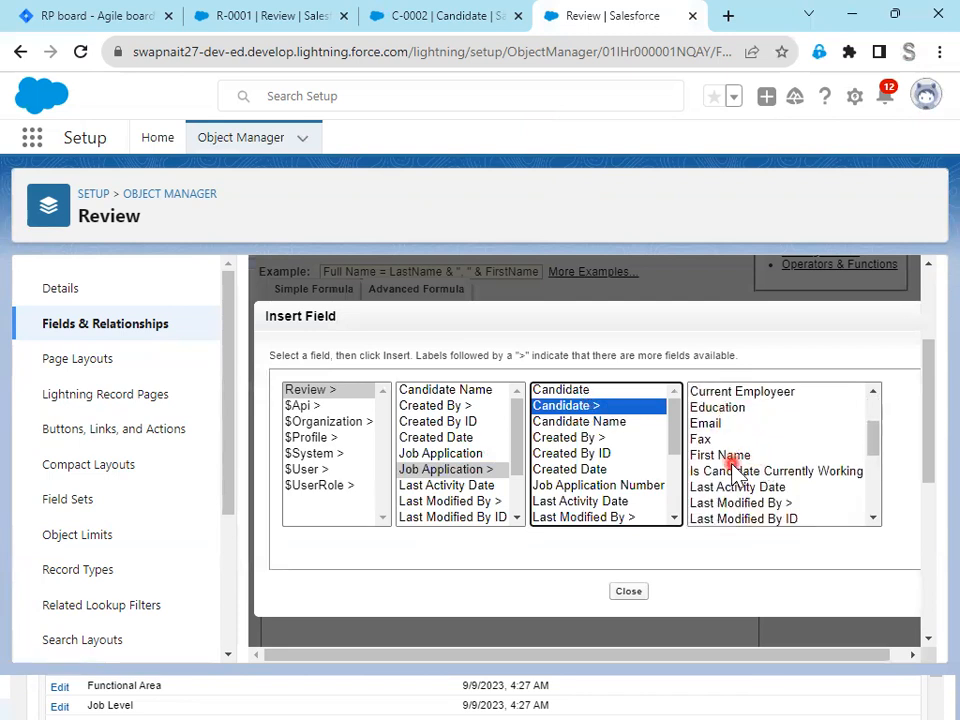
left_click(733, 460)
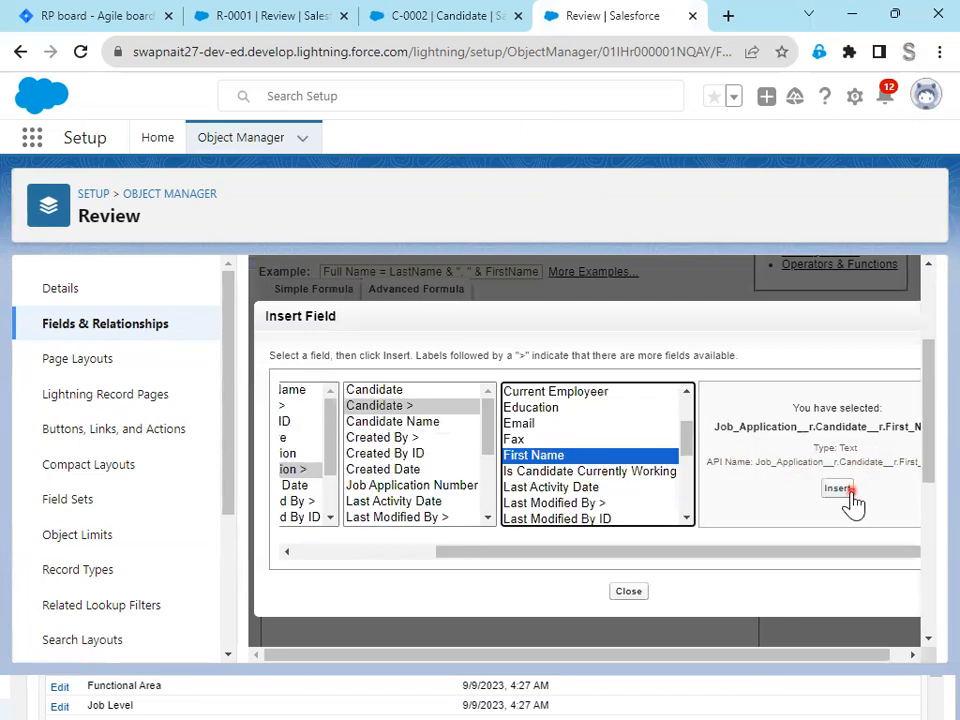
left_click(838, 489)
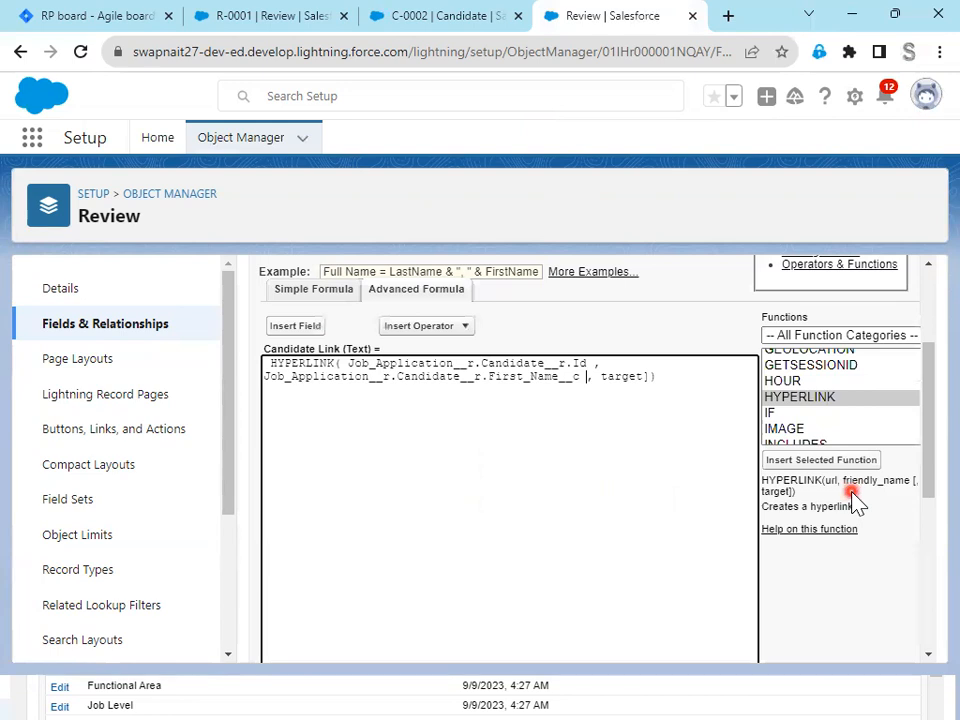
- Remove the optional target argument with its brackets from the HYPERLINK formula and check the syntax
double_click(638, 377)
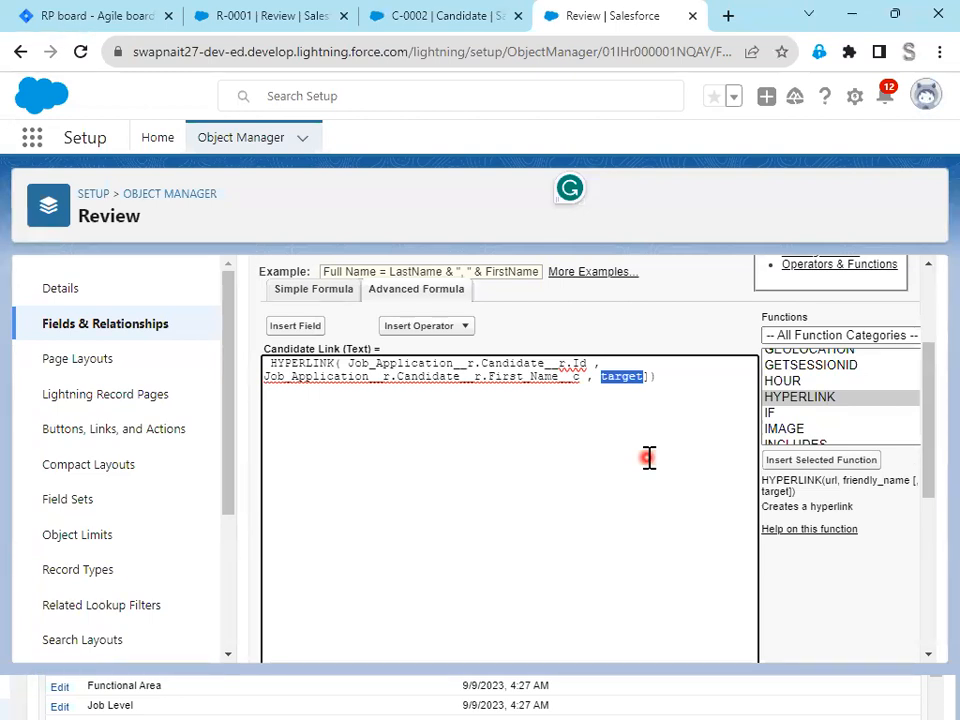
key("BackSpace")
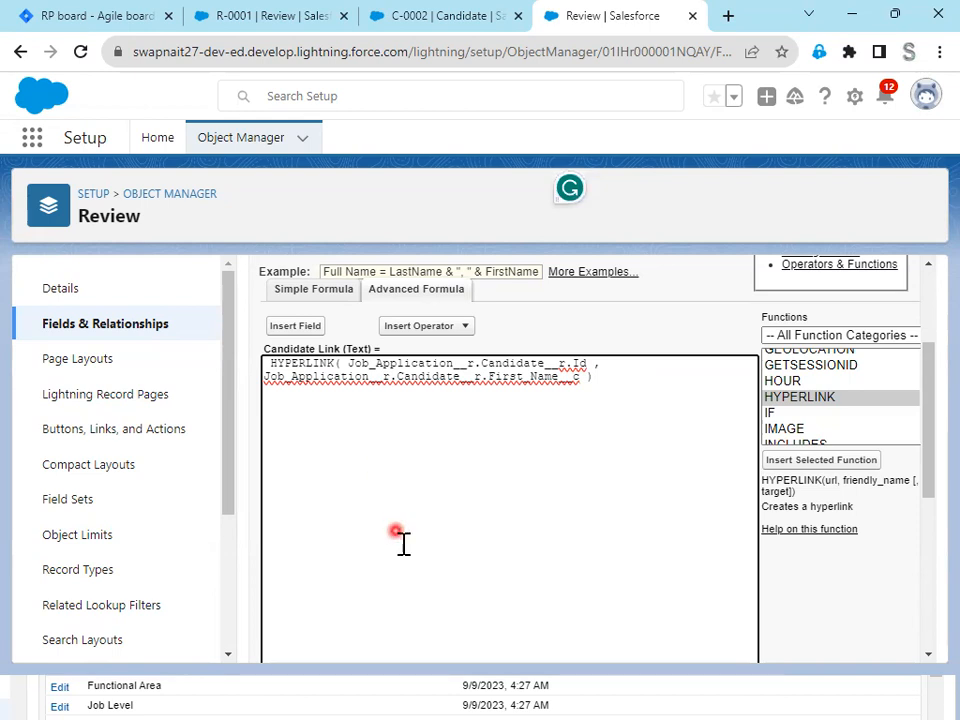
scroll(403, 542, "down", 3)
left_click(280, 538)
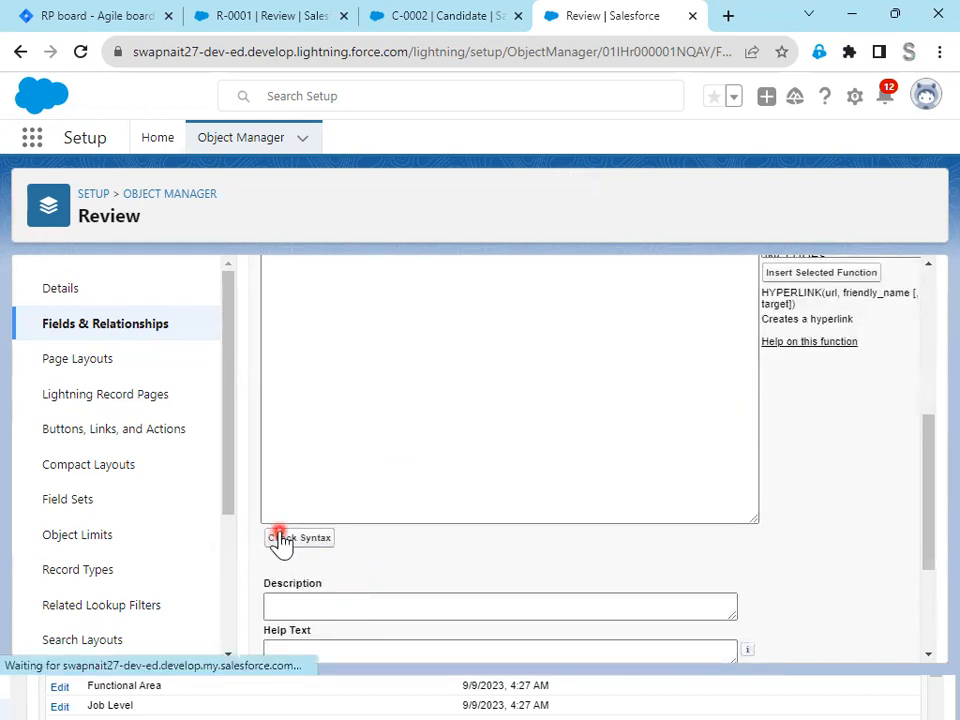
scroll(455, 557, "down", 3)
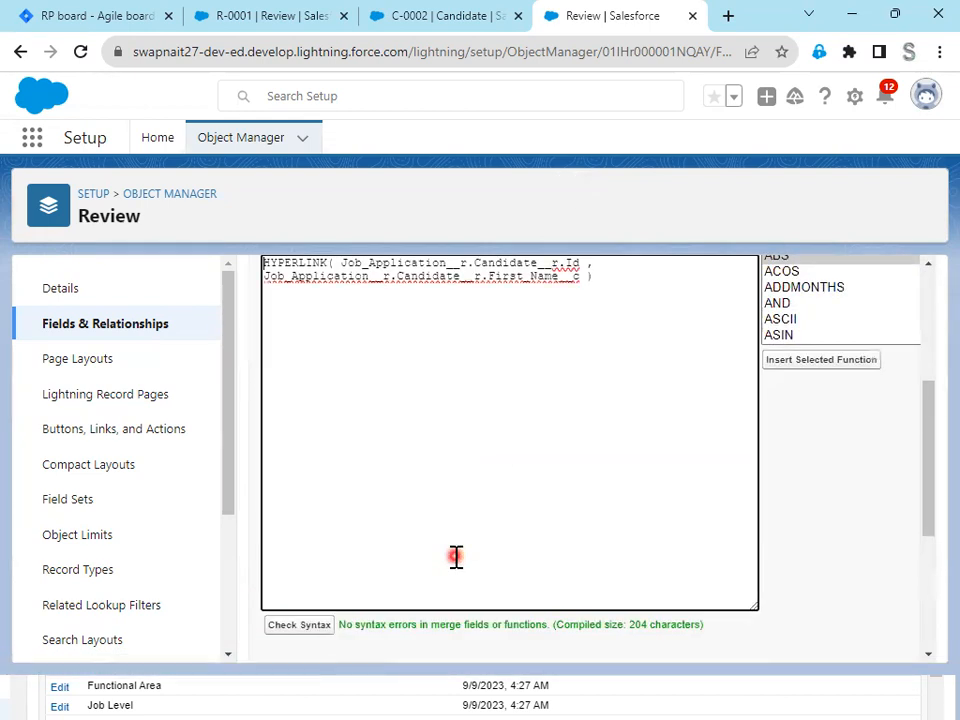
scroll(455, 557, "up", 2)
- Check the base web address of candidate record C-0002 and prefix the formula's candidate Id argument with "/"&
left_click_drag(342, 451, 593, 480)
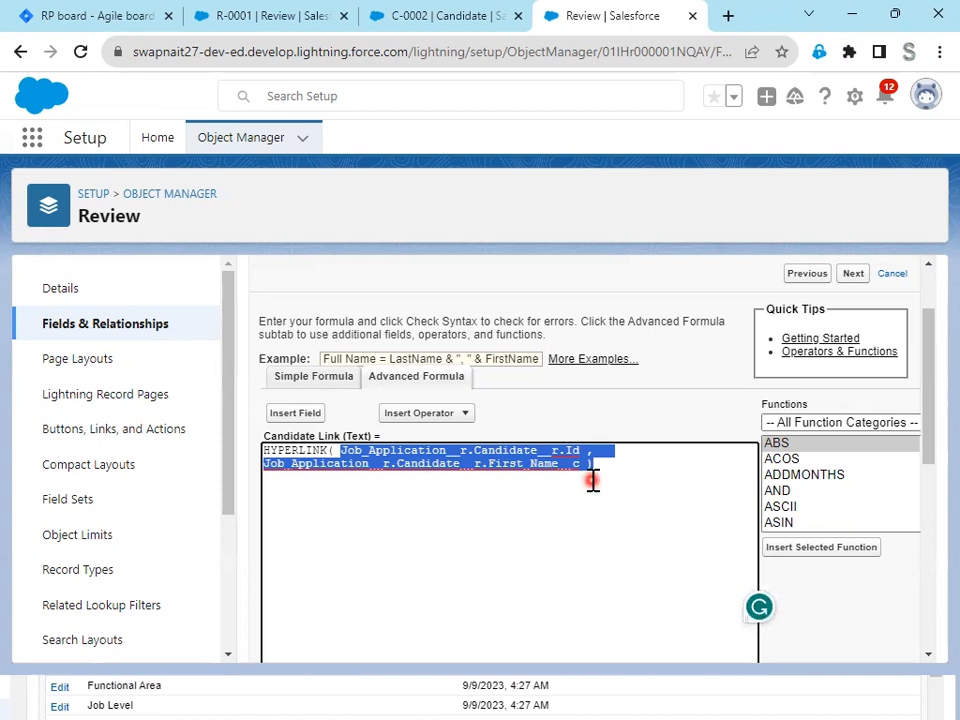
left_click(426, 18)
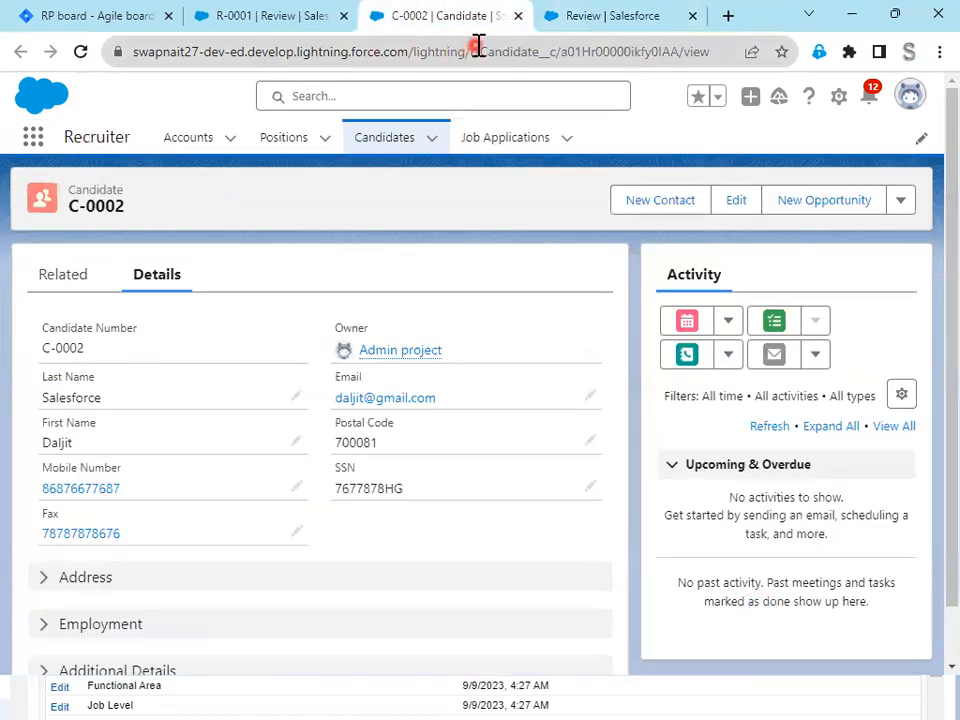
left_click_drag(466, 51, 120, 56)
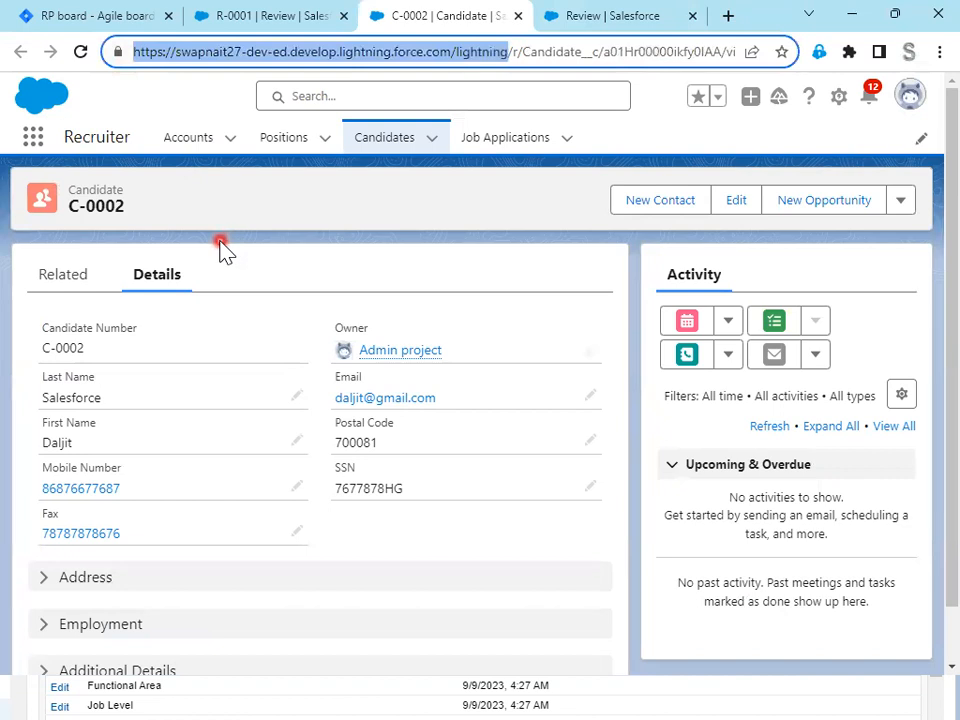
left_click(605, 17)
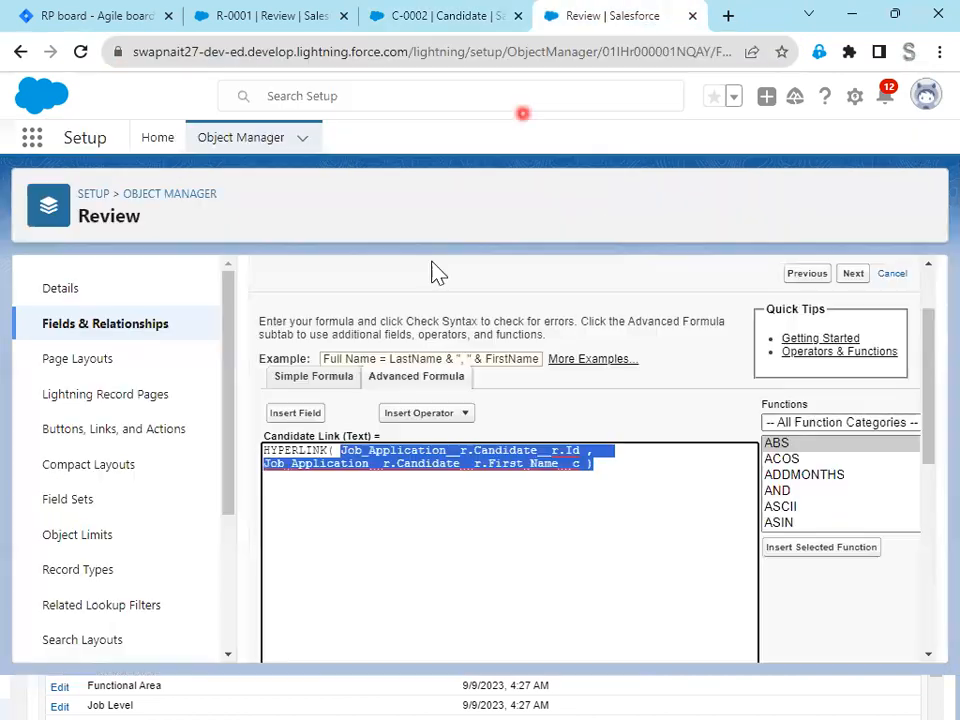
left_click(340, 451)
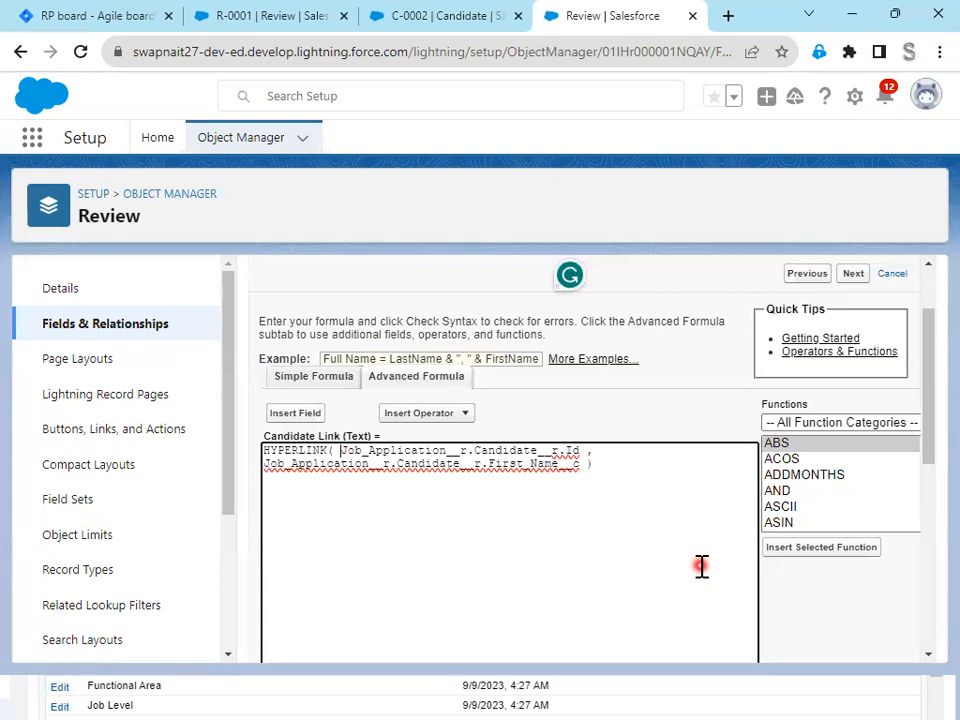
type("\"\"")
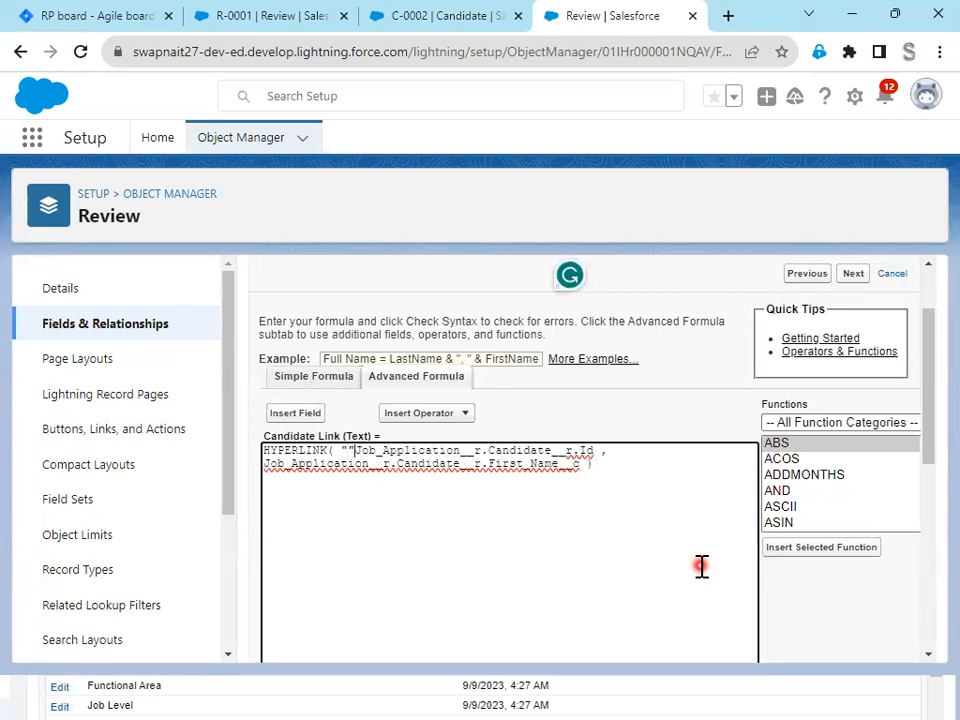
type("&")
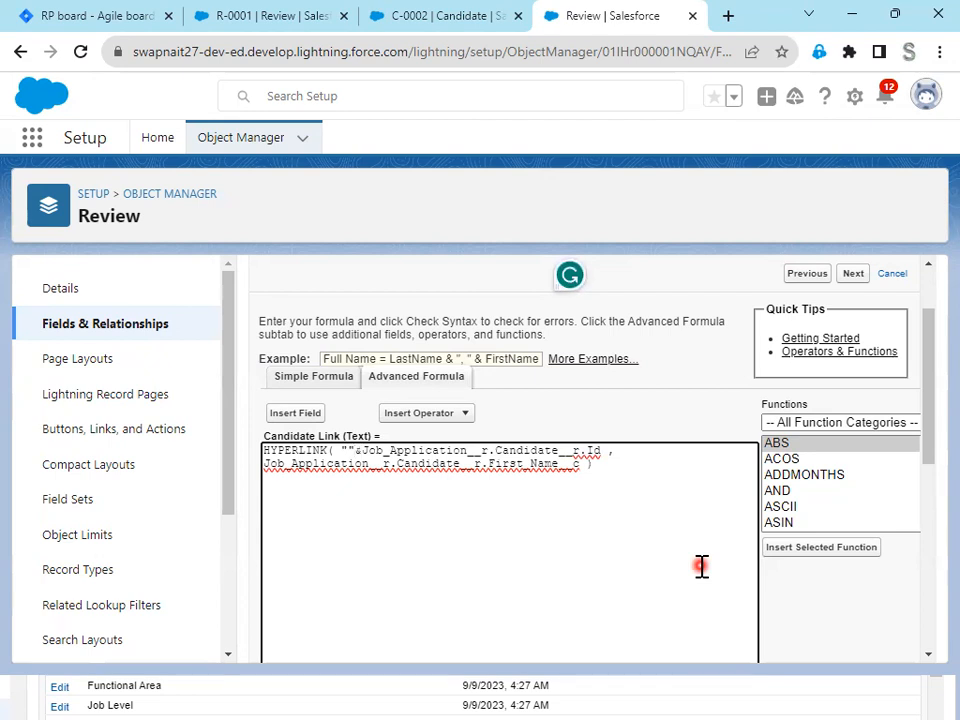
key("Left")
type("/")
key("BackSpace")
type("/")
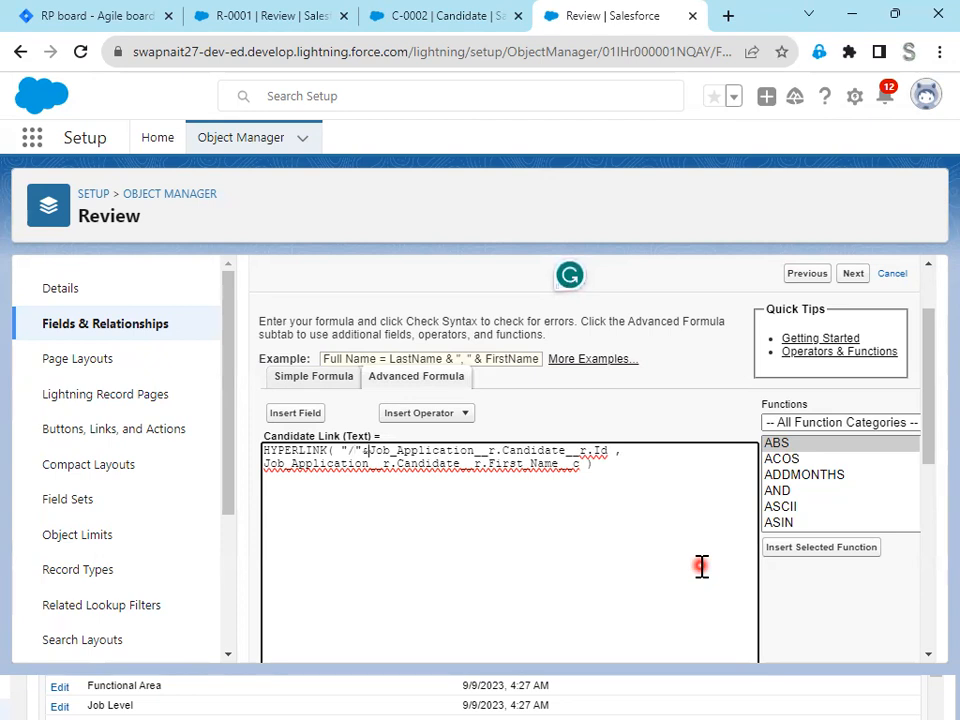
- Compare the base part of candidate record C-0002's web address with the "/"& prefix in the Candidate Link formula
left_click(433, 17)
left_click(490, 52)
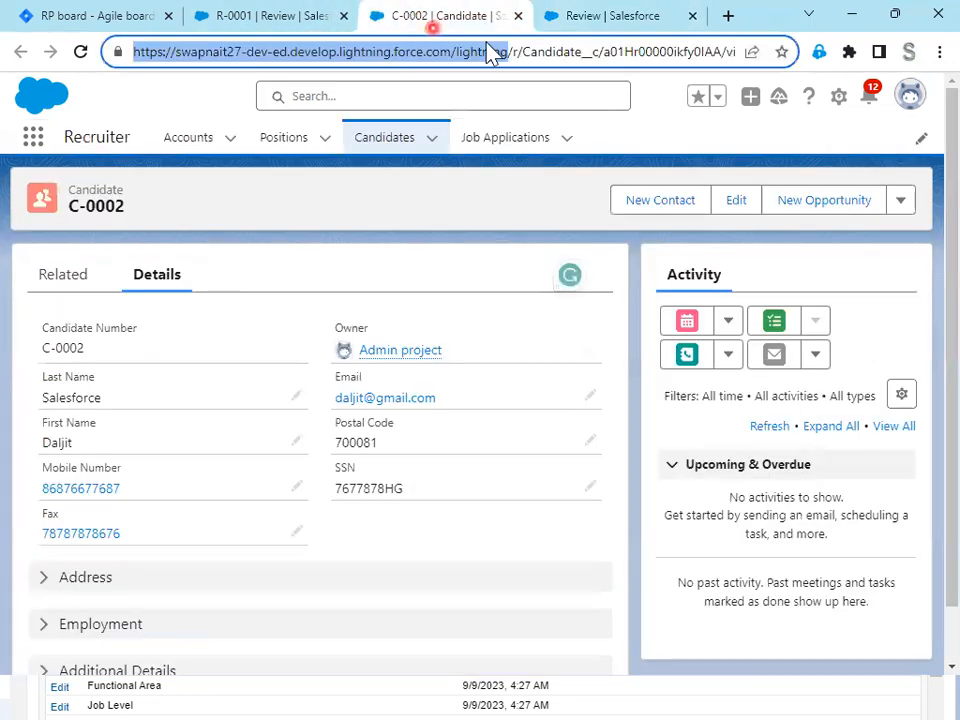
left_click(508, 51)
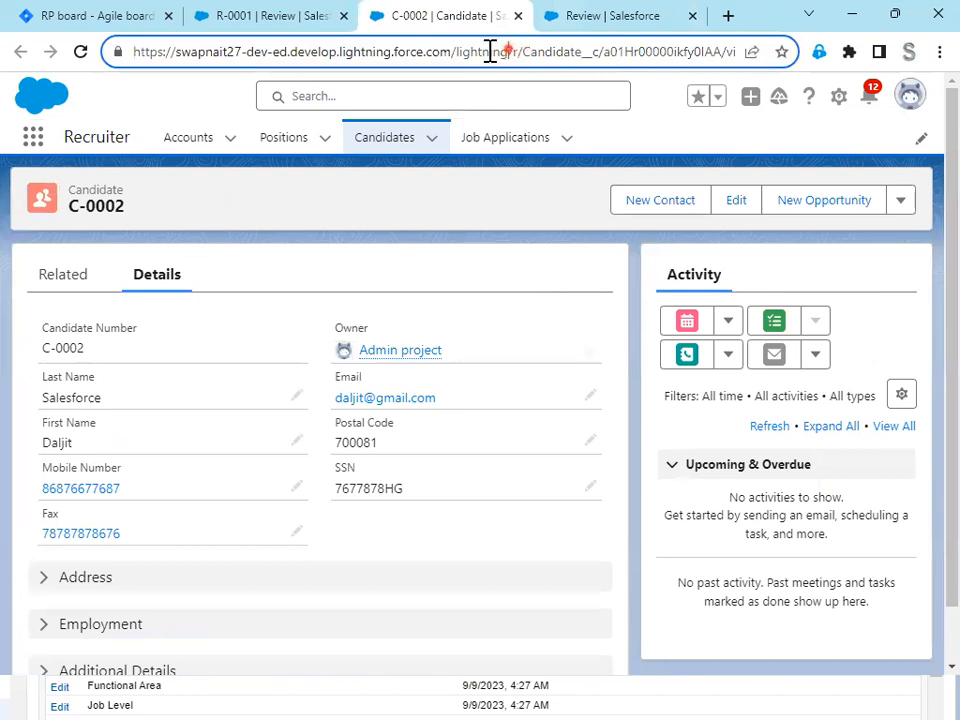
left_click_drag(490, 52, 95, 52)
left_click(480, 51)
left_click_drag(523, 51, 517, 50)
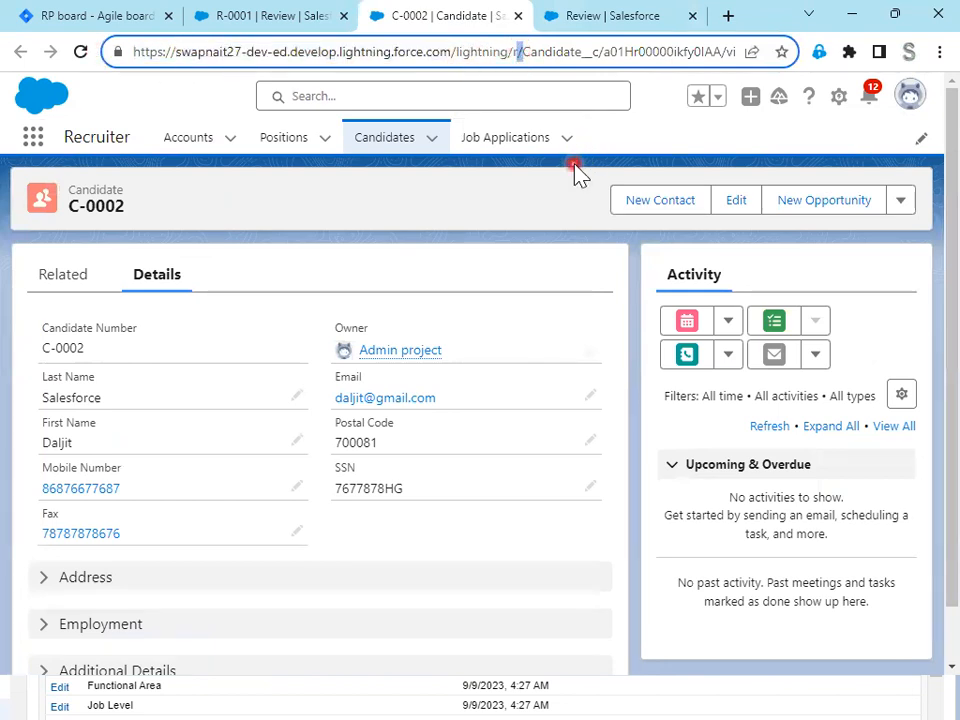
left_click(581, 20)
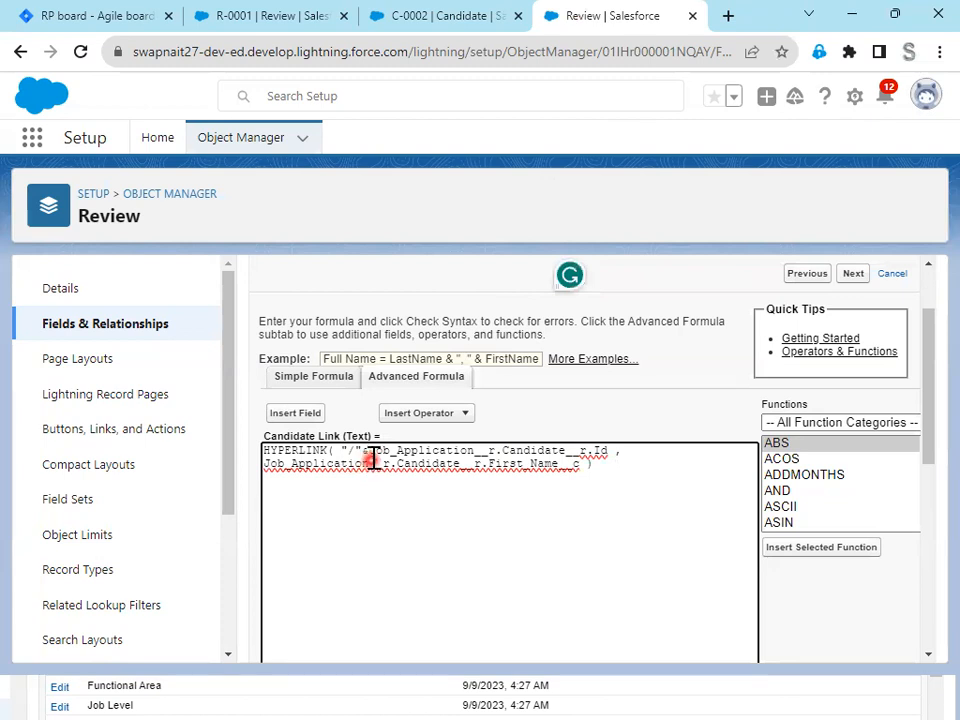
type("&")
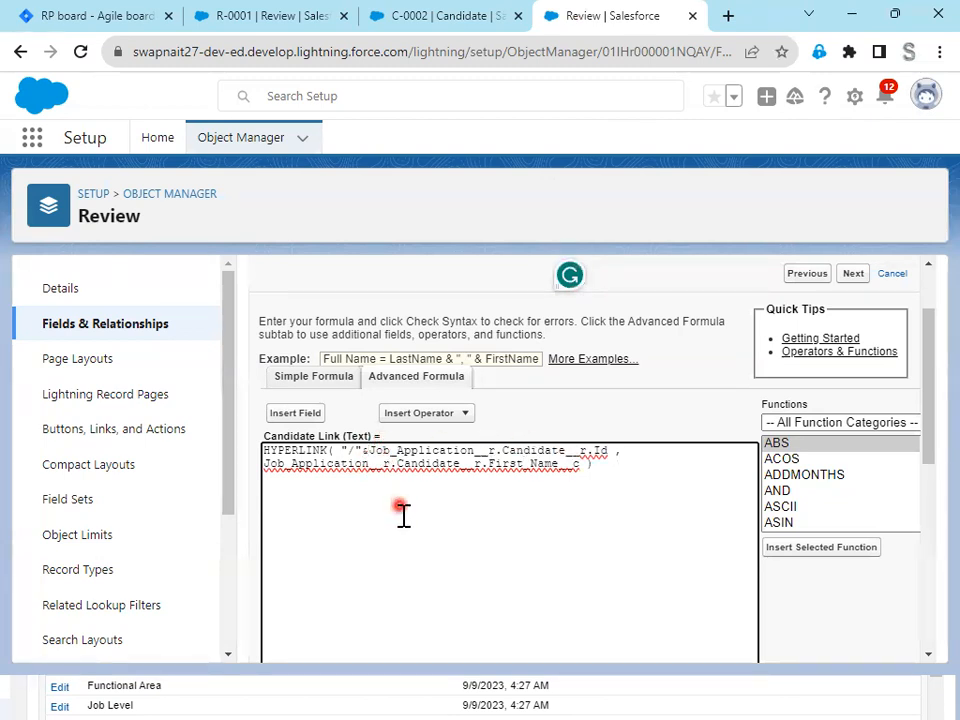
- Check the Candidate Link formula's syntax and save the field with default field-level security on the Review Layout
scroll(403, 514, "down", 2)
left_click(309, 630)
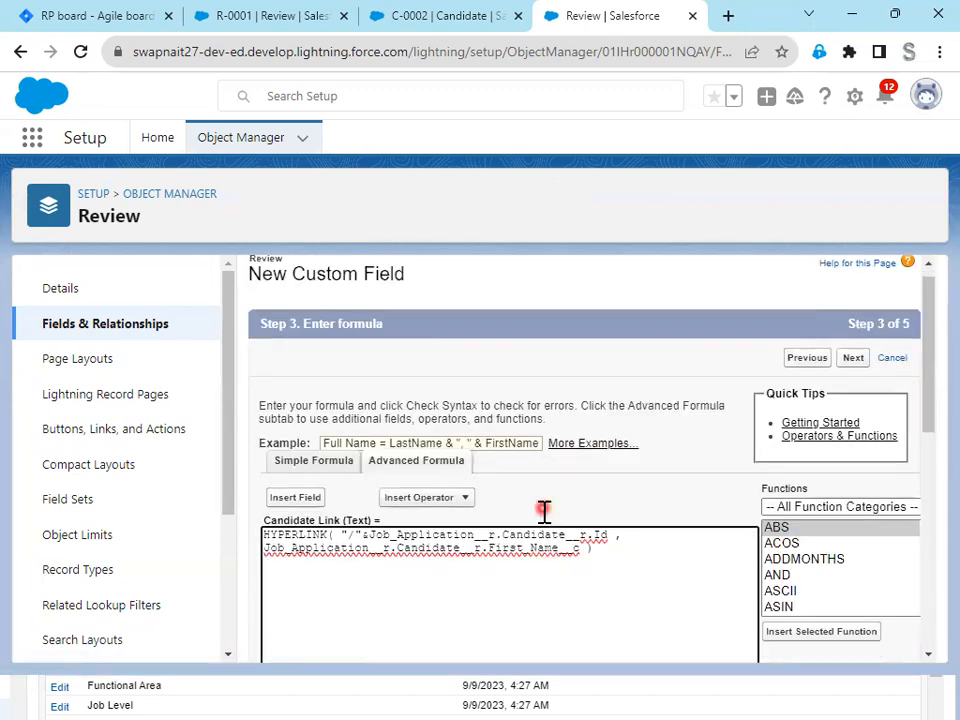
scroll(544, 452, "down", 4)
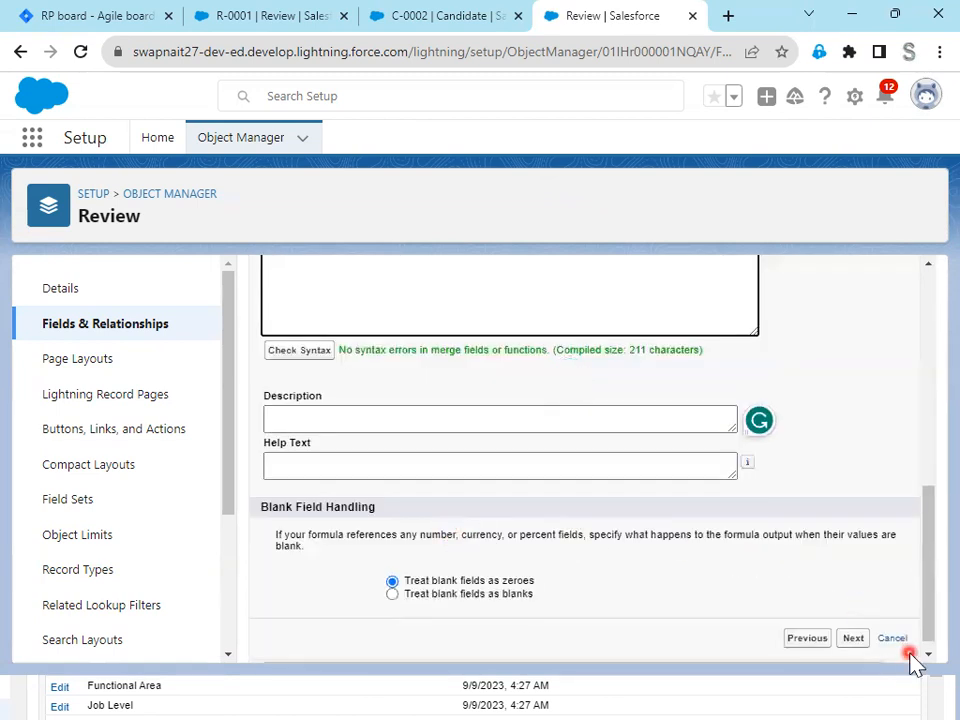
left_click(855, 643)
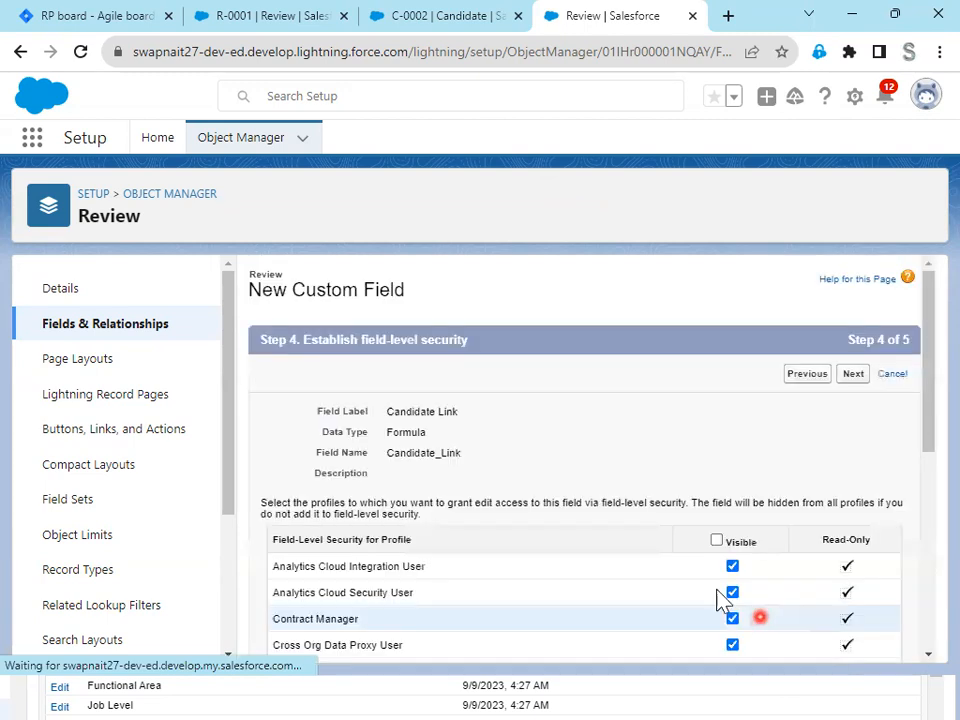
left_click(855, 378)
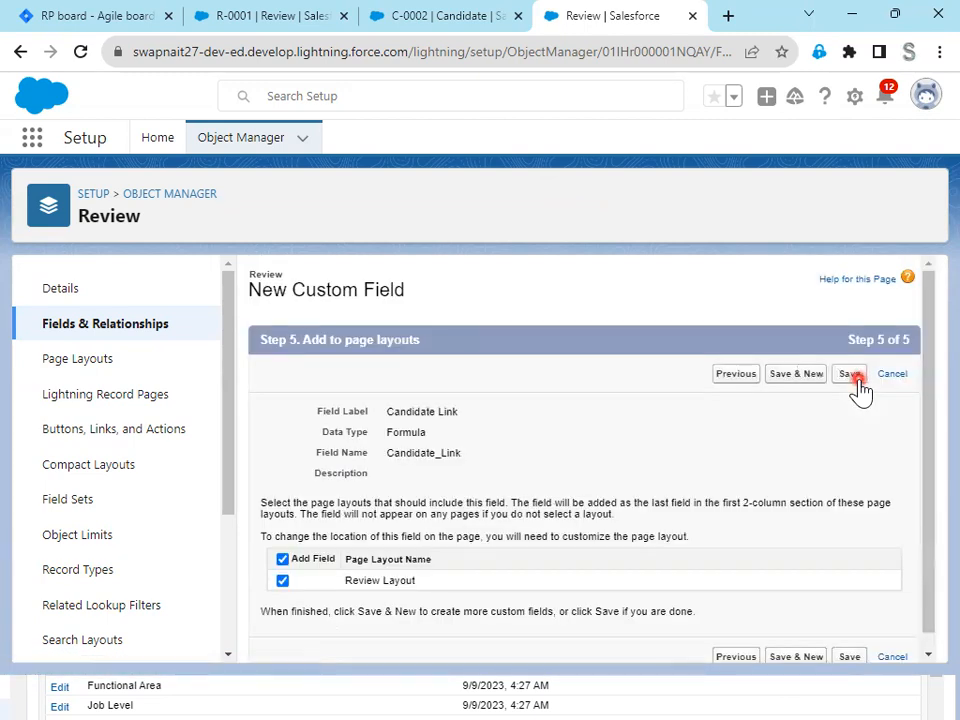
left_click(851, 377)
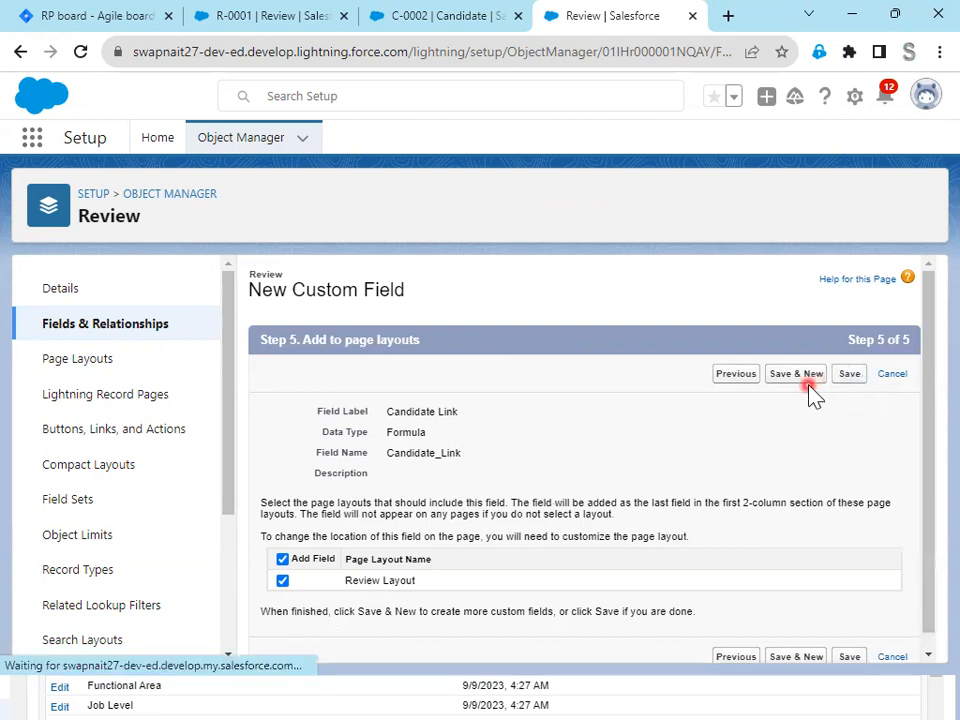
- Reload review R-0001, follow its Candidate Link and examine the base address and record Id in the opened page's web address
left_click(447, 17)
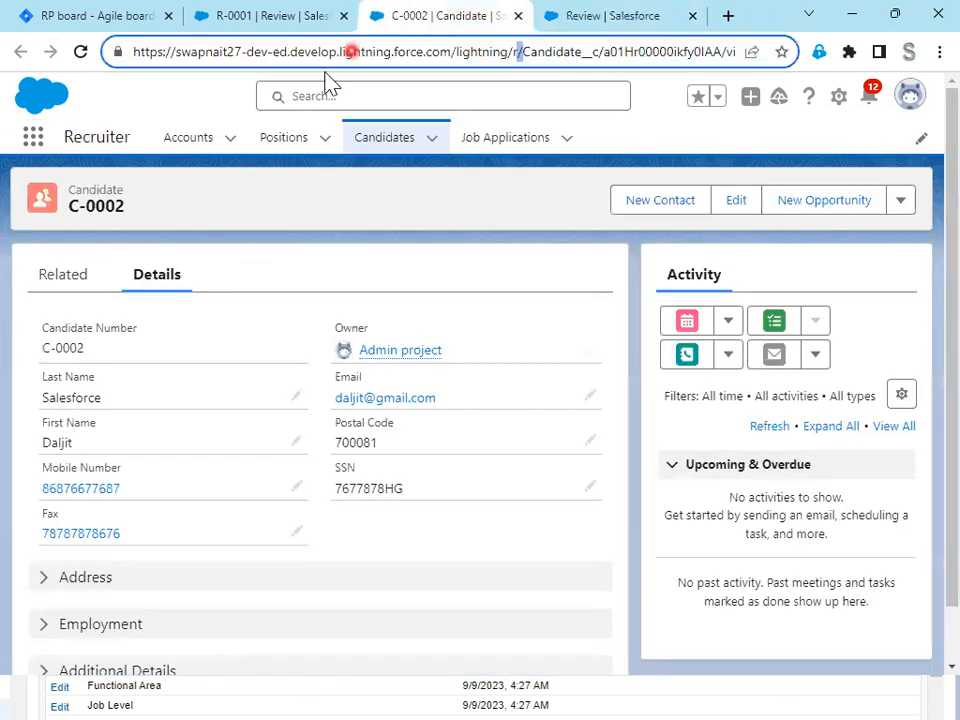
left_click(291, 20)
left_click(82, 52)
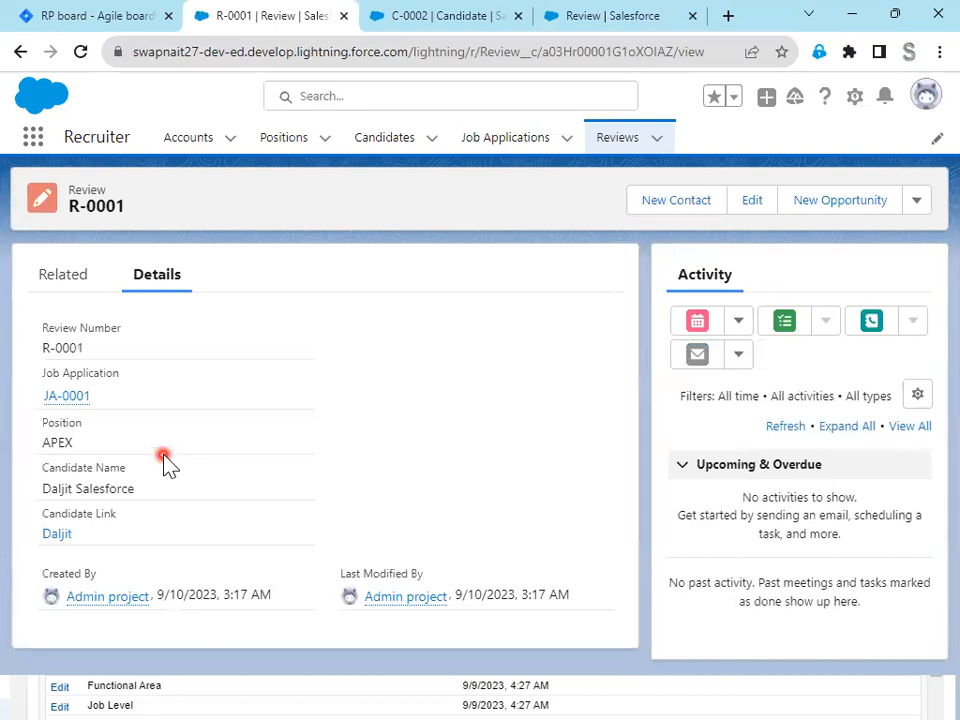
left_click(59, 543)
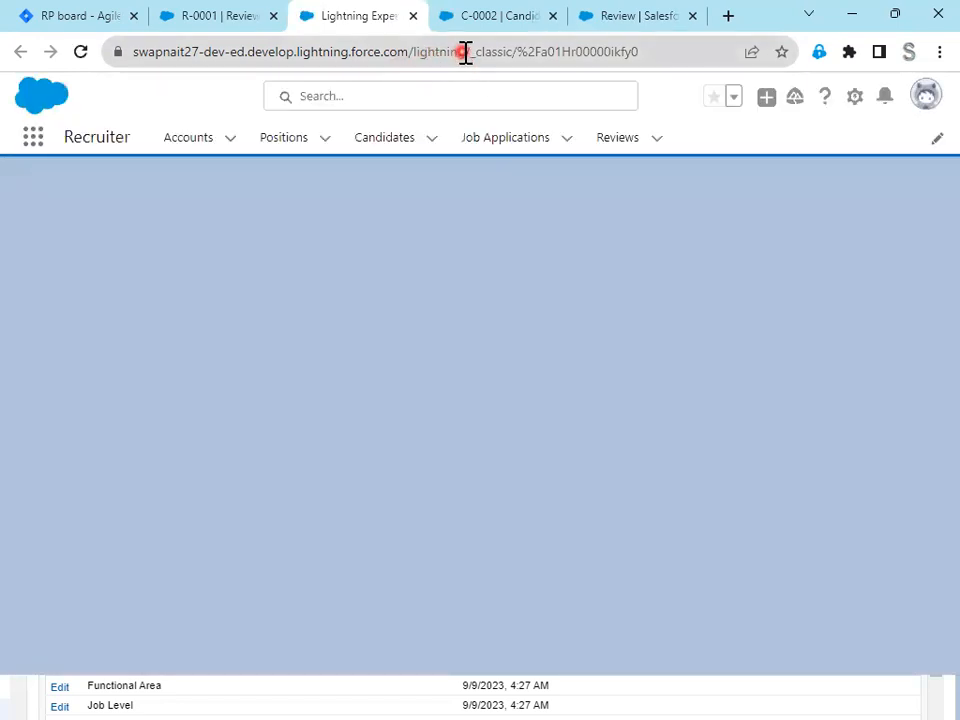
left_click_drag(473, 50, 56, 99)
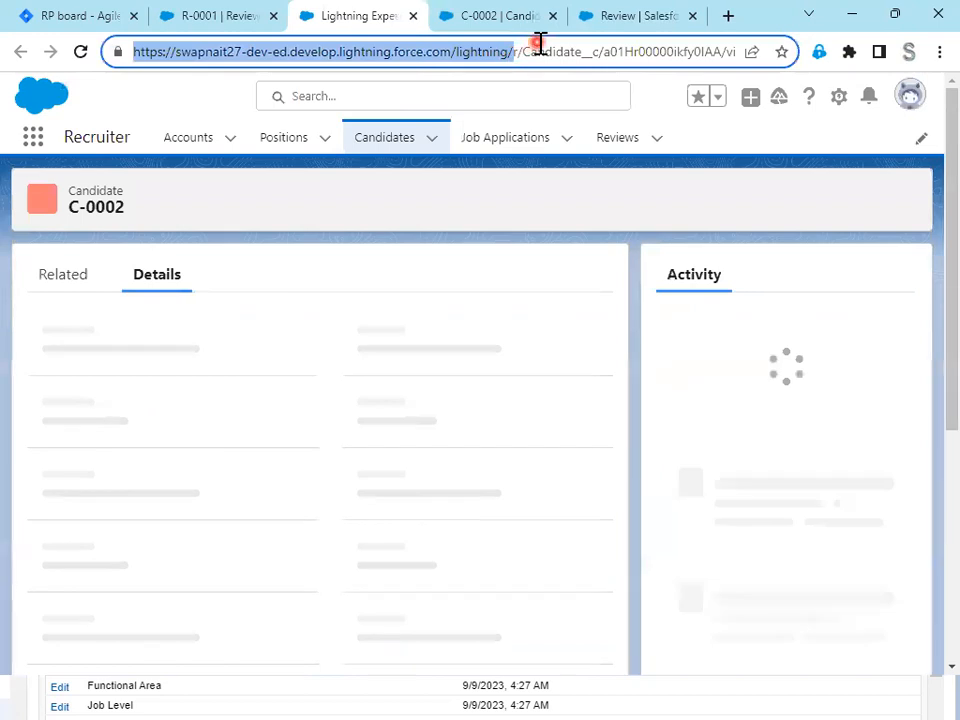
left_click_drag(606, 51, 107, 58)
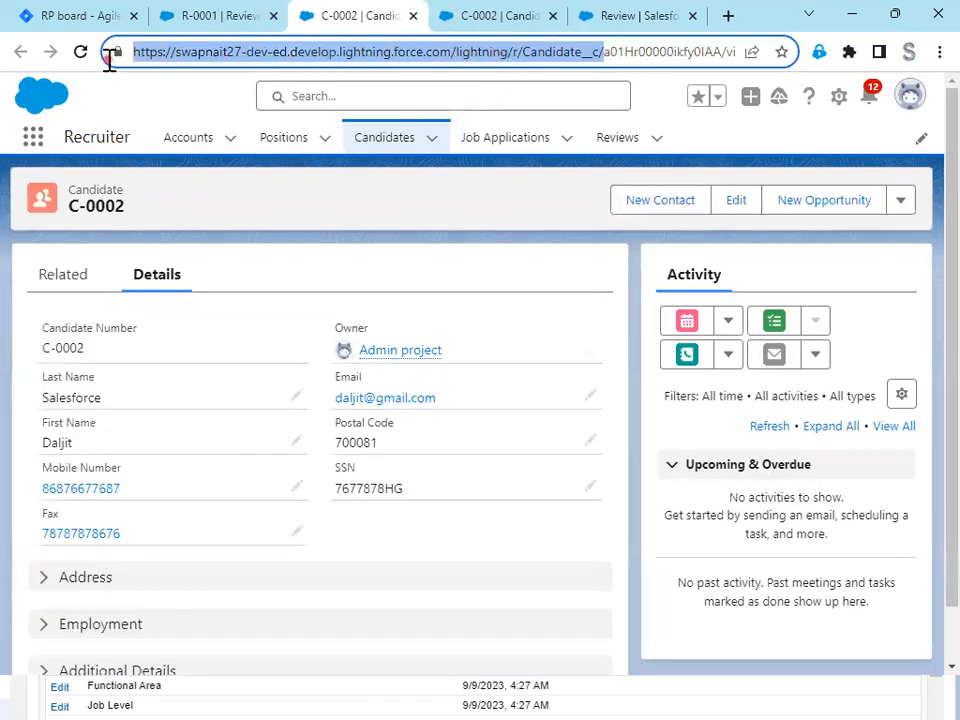
double_click(662, 53)
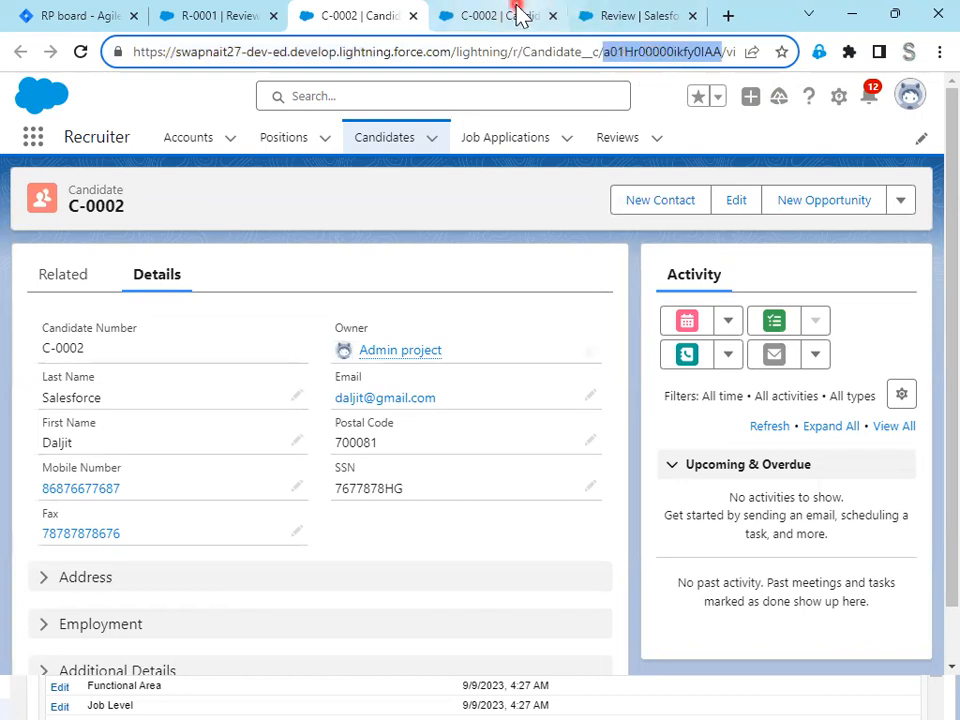
- Read the Position Link requirement in Jira issue RP-9
left_click(625, 28)
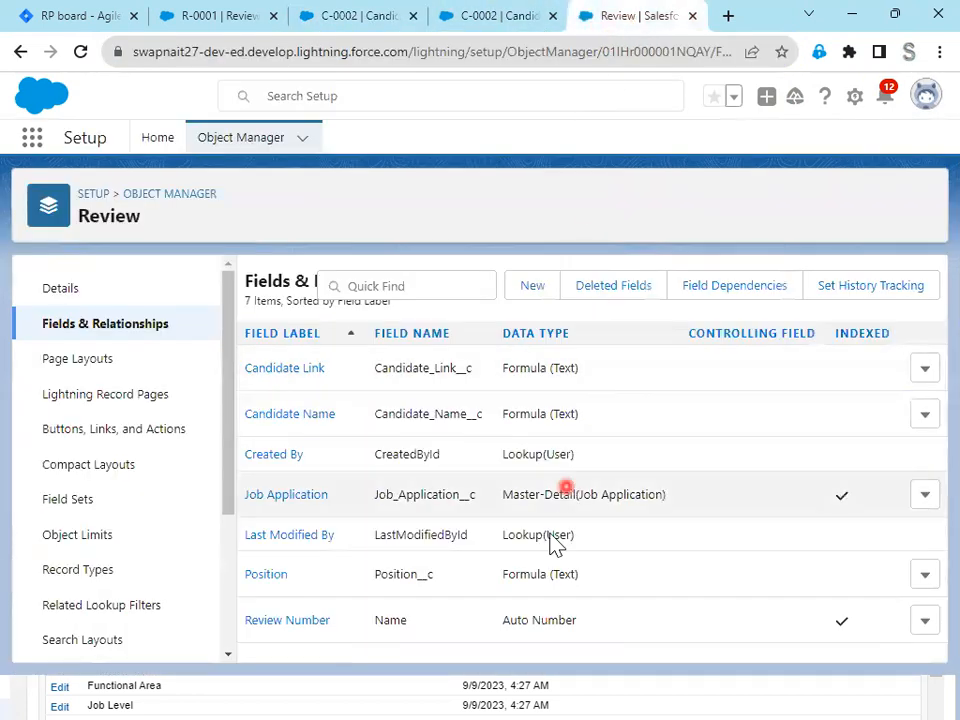
left_click(230, 12)
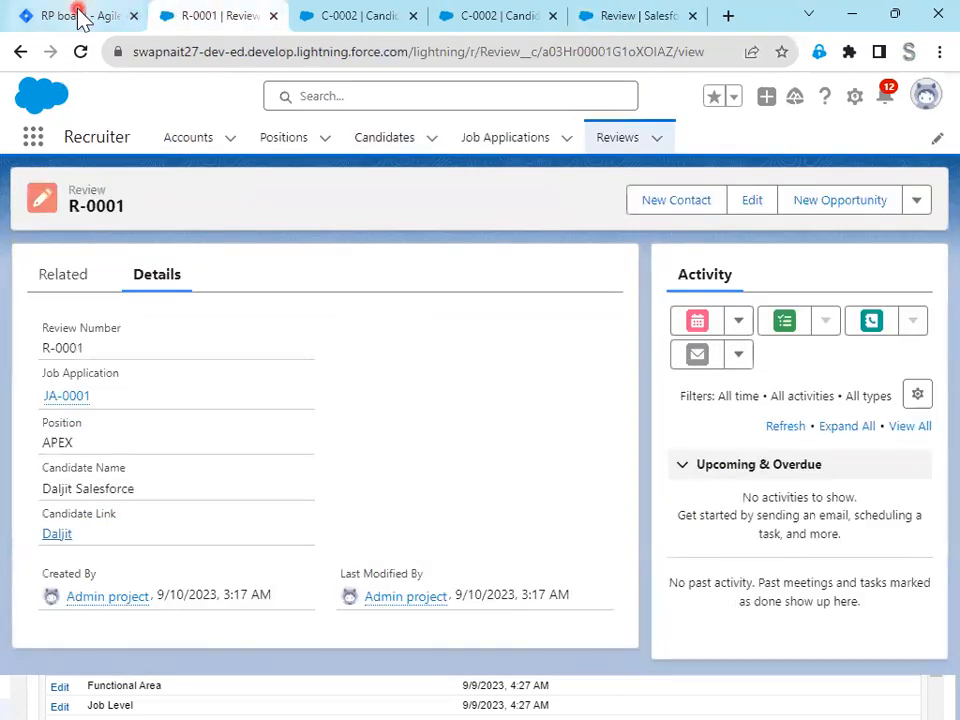
left_click(79, 11)
scroll(180, 480, "down", 2)
left_click_drag(86, 382, 178, 400)
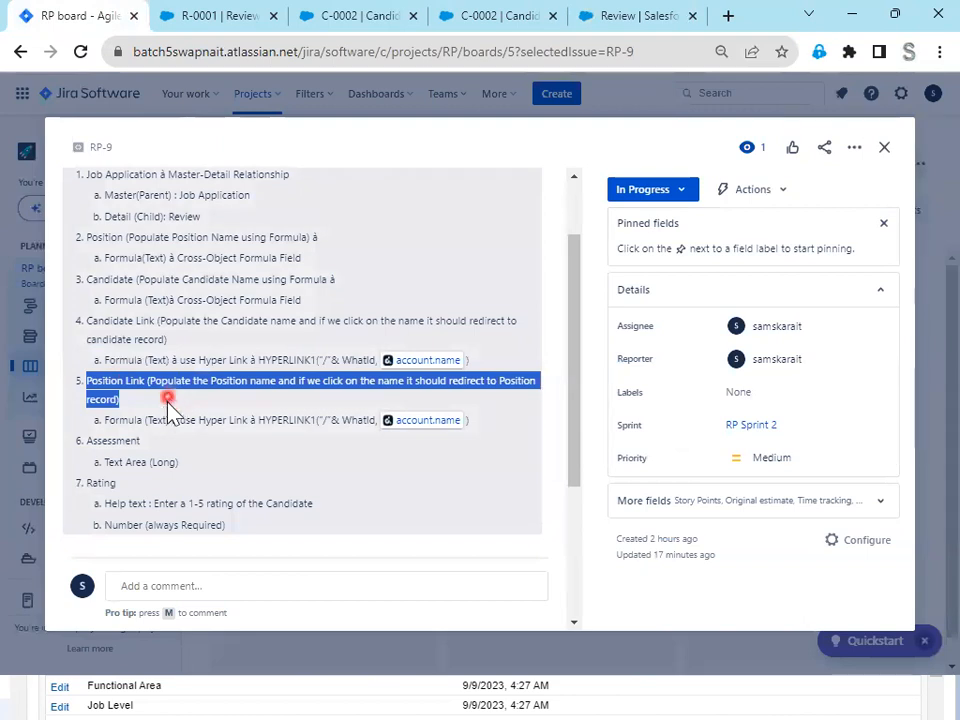
- Start a new custom field on the Review object in Salesforce Setup with Formula as its data type
left_click(624, 20)
left_click(475, 28)
left_click(606, 21)
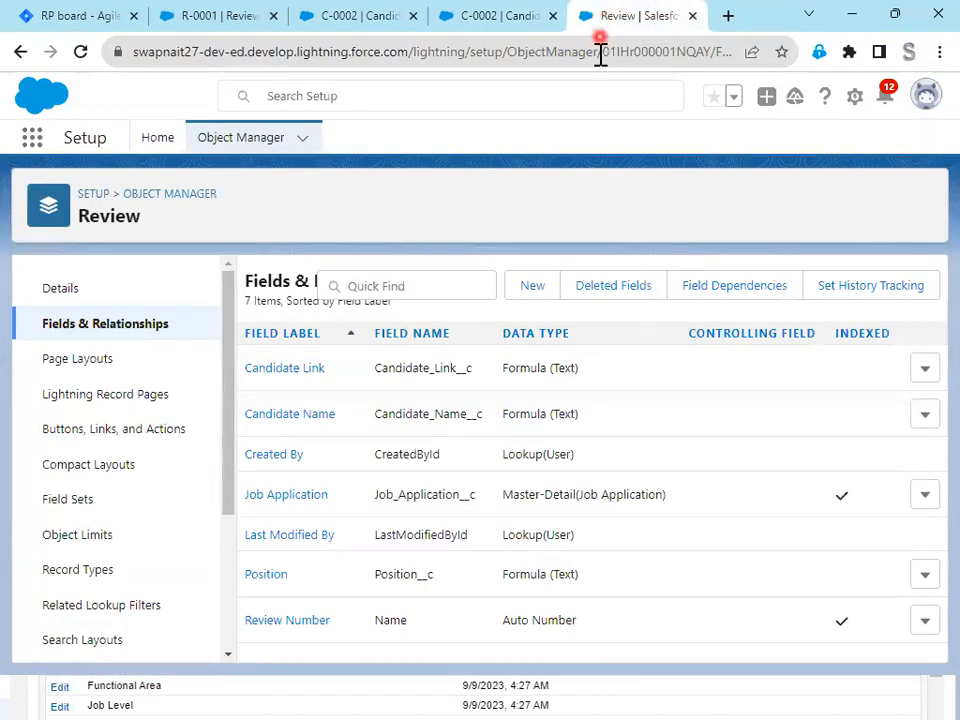
left_click(527, 291)
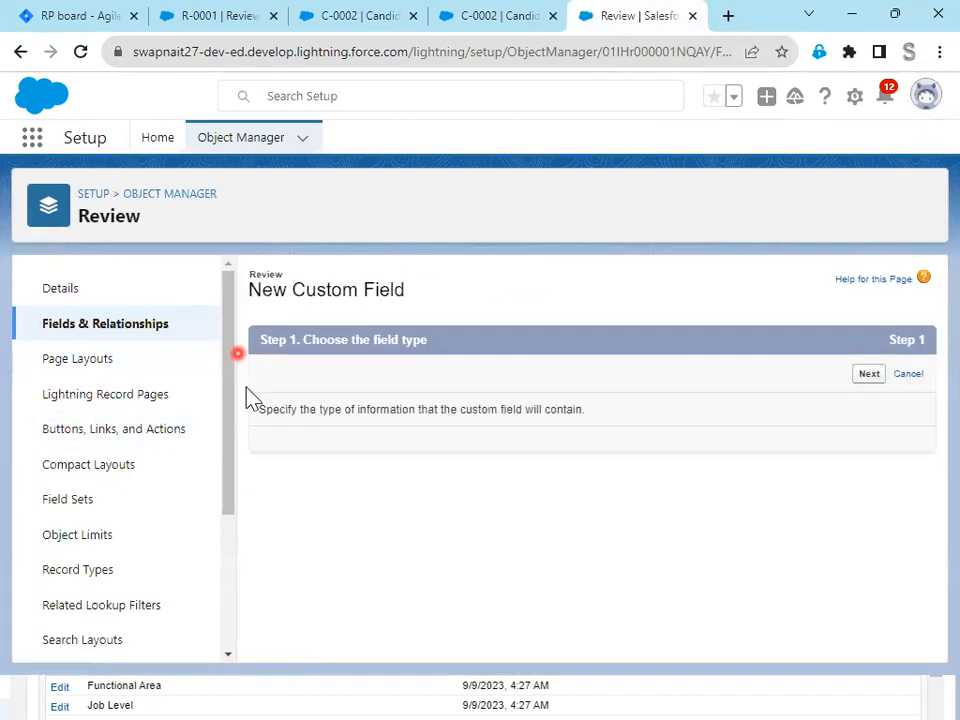
scroll(463, 570, "down", 1)
scroll(463, 570, "down", 3)
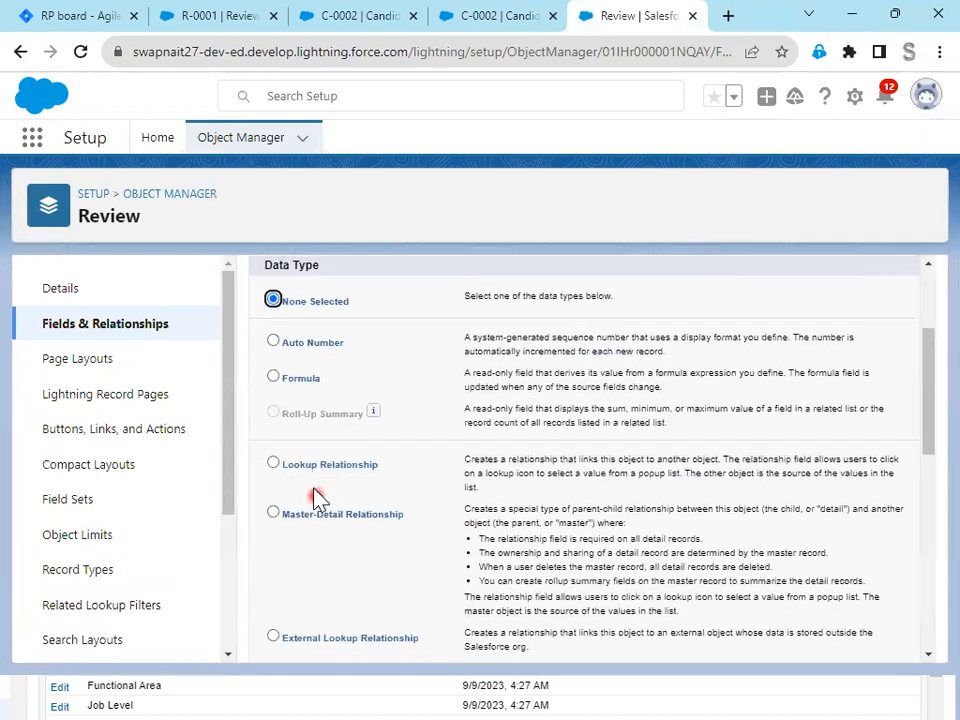
left_click(302, 381)
scroll(620, 478, "up", 4)
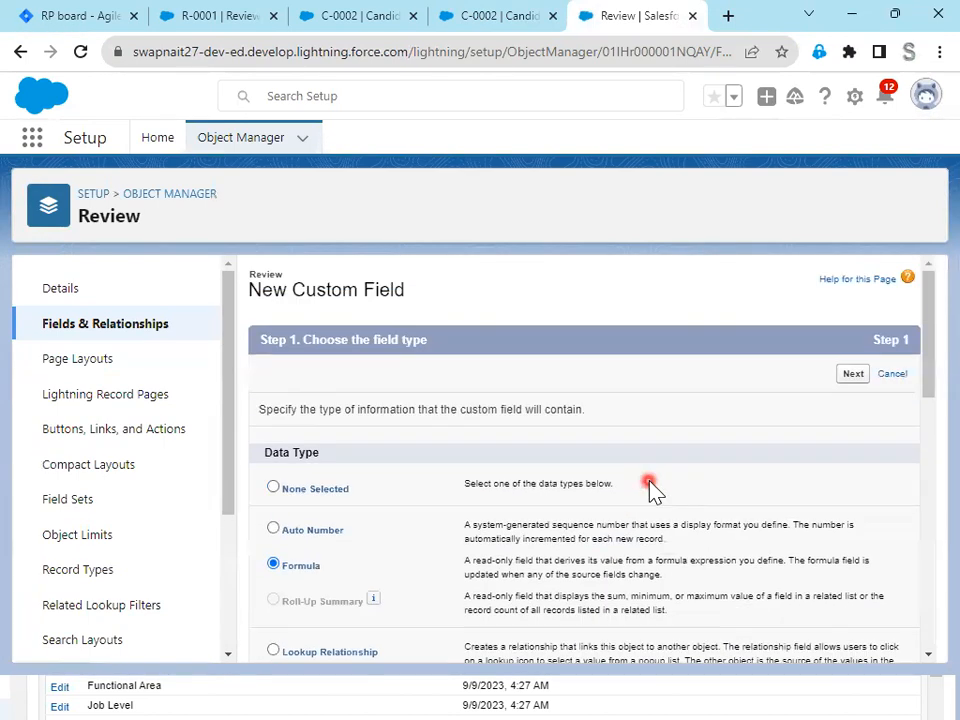
left_click(850, 377)
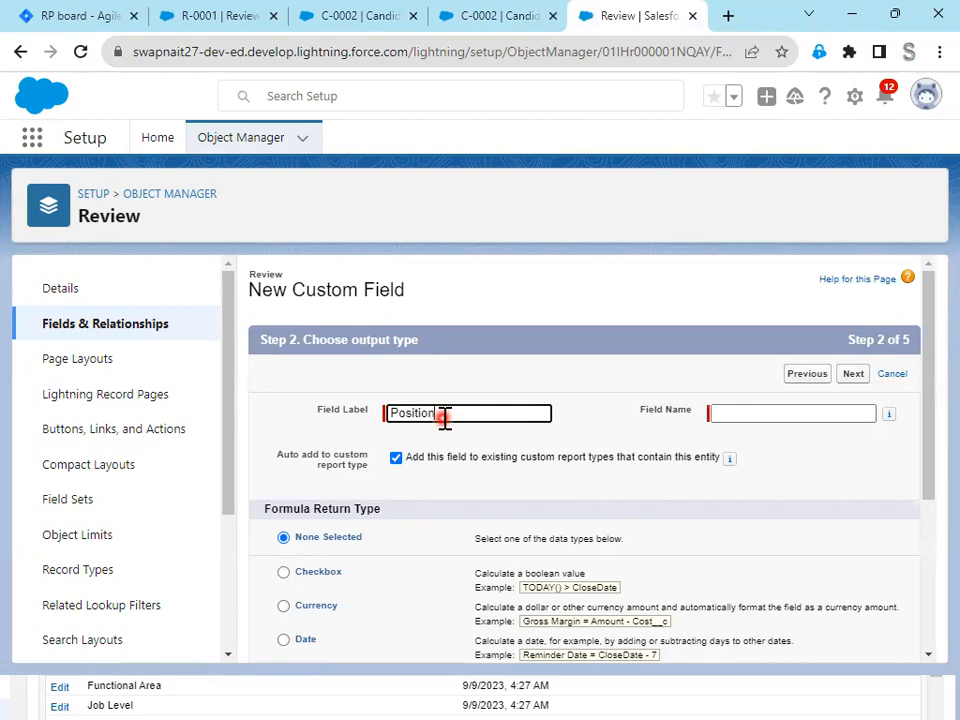
- Label the formula field Position Link, with field name Position_Link, and choose Text as its return type
key("Tab")
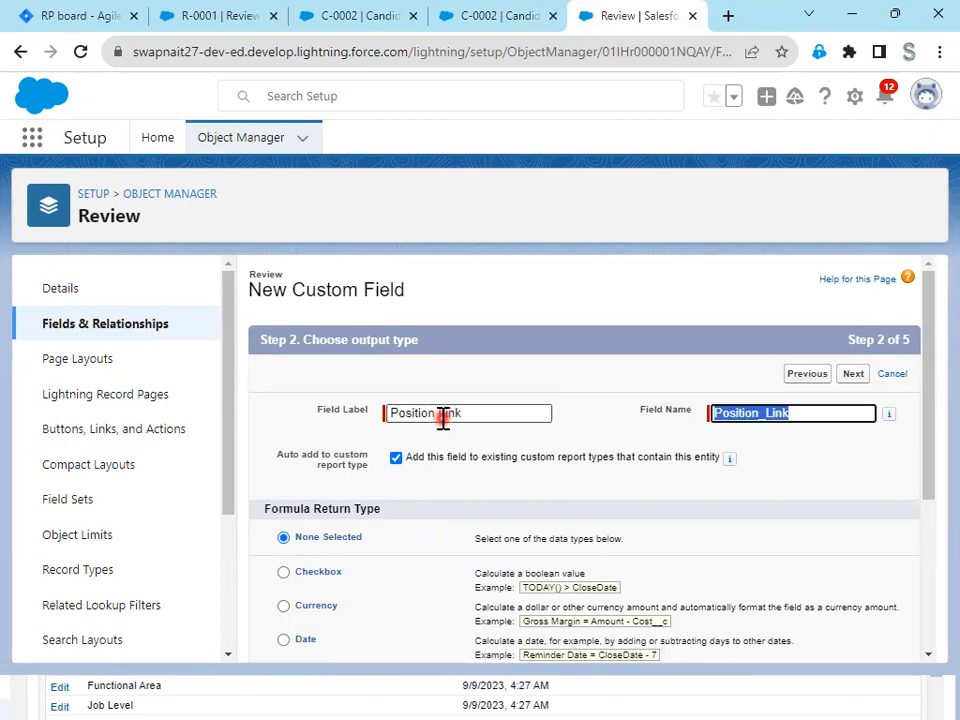
scroll(680, 505, "down", 2)
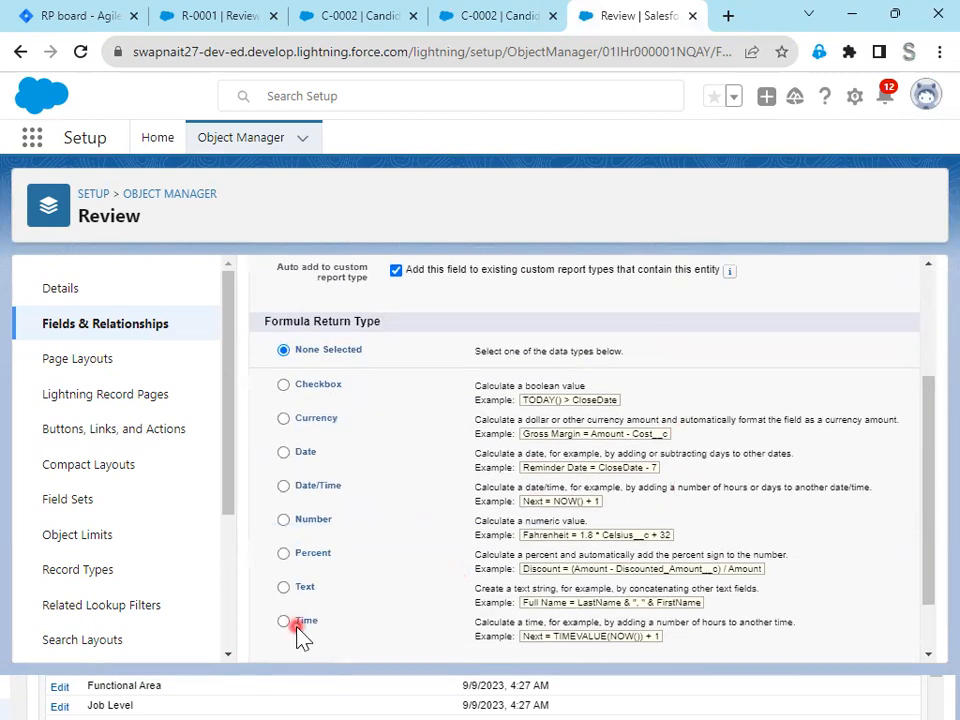
scroll(737, 563, "down", 1)
left_click(853, 641)
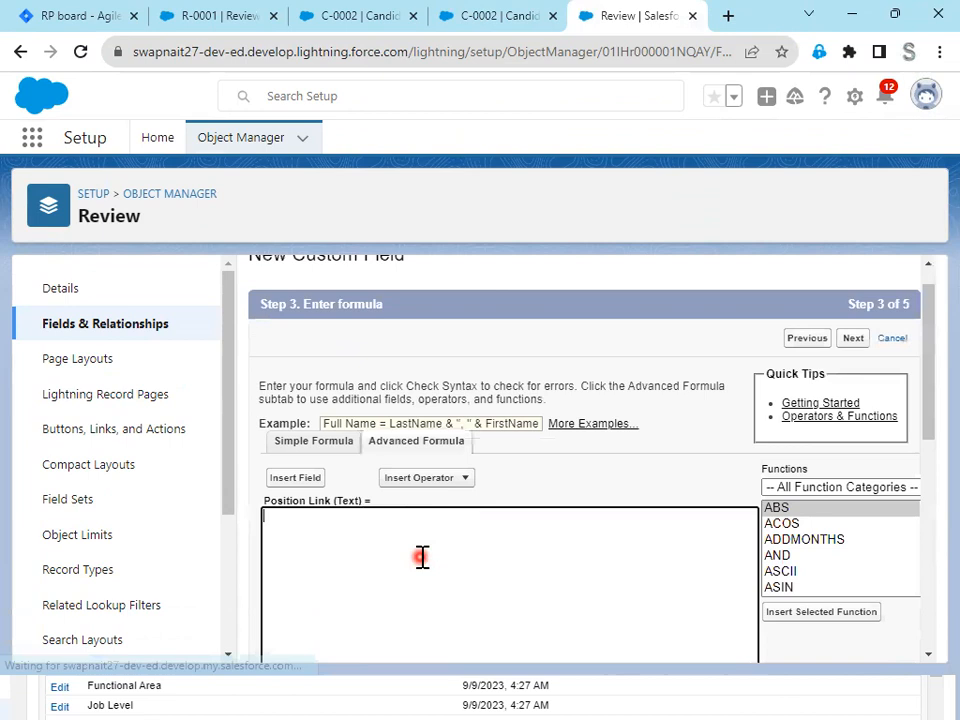
- Insert the HYPERLINK function into the Position Link formula
left_click(281, 418)
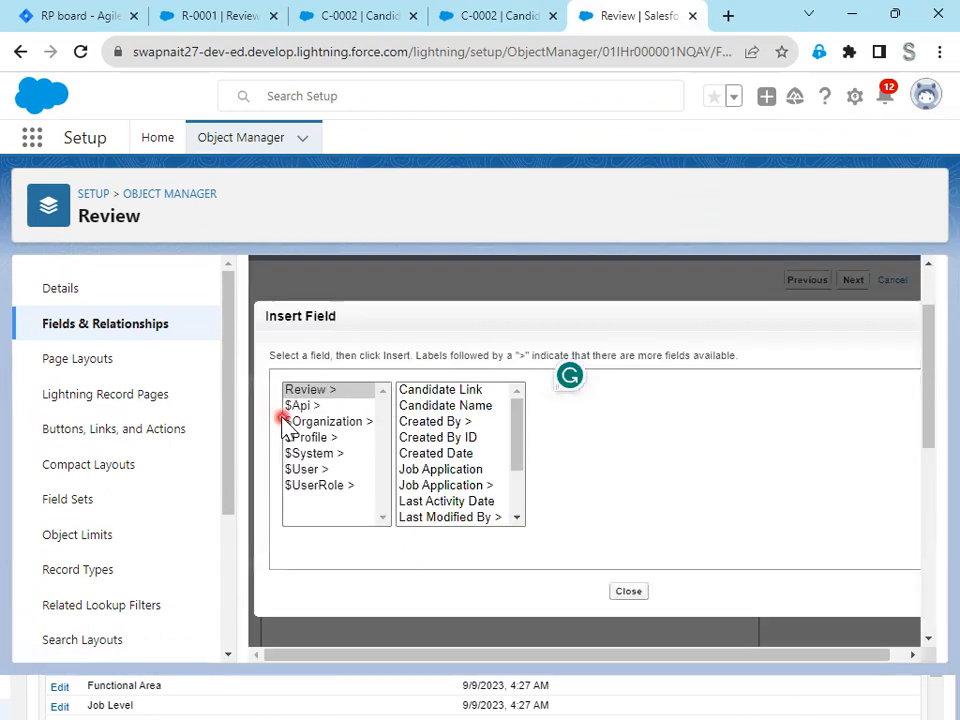
left_click(643, 592)
scroll(822, 510, "down", 6)
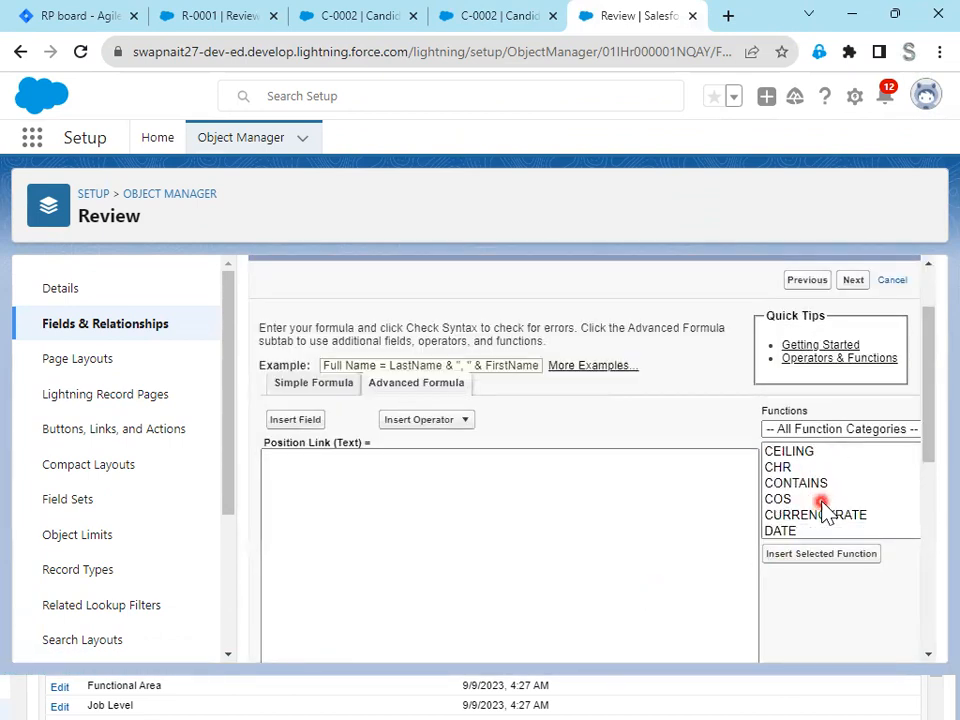
scroll(822, 505, "down", 5)
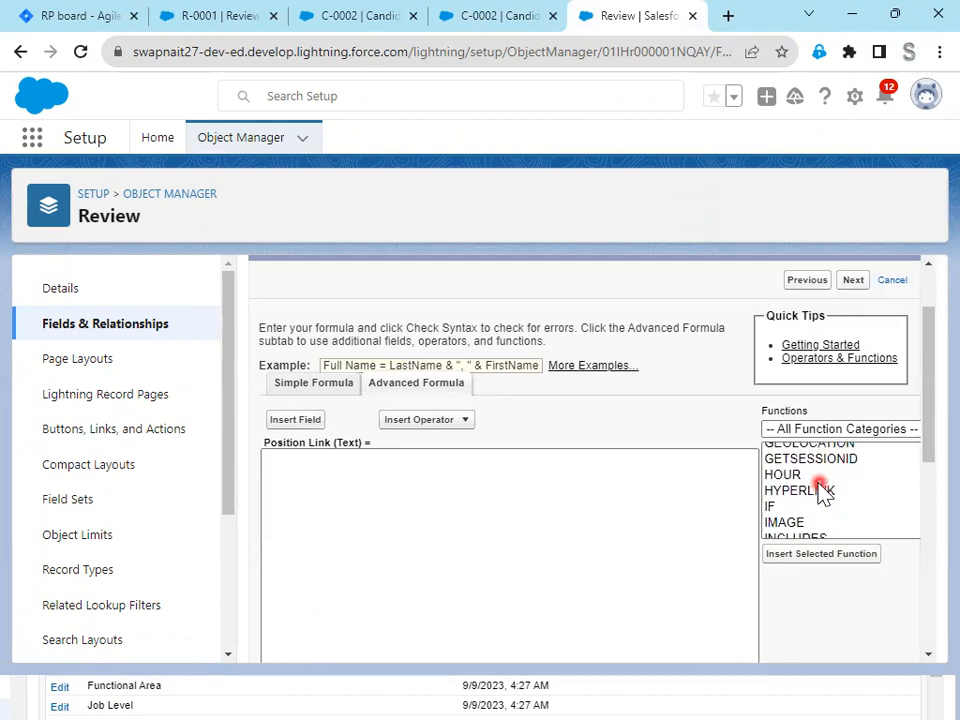
left_click(815, 491)
left_click(805, 554)
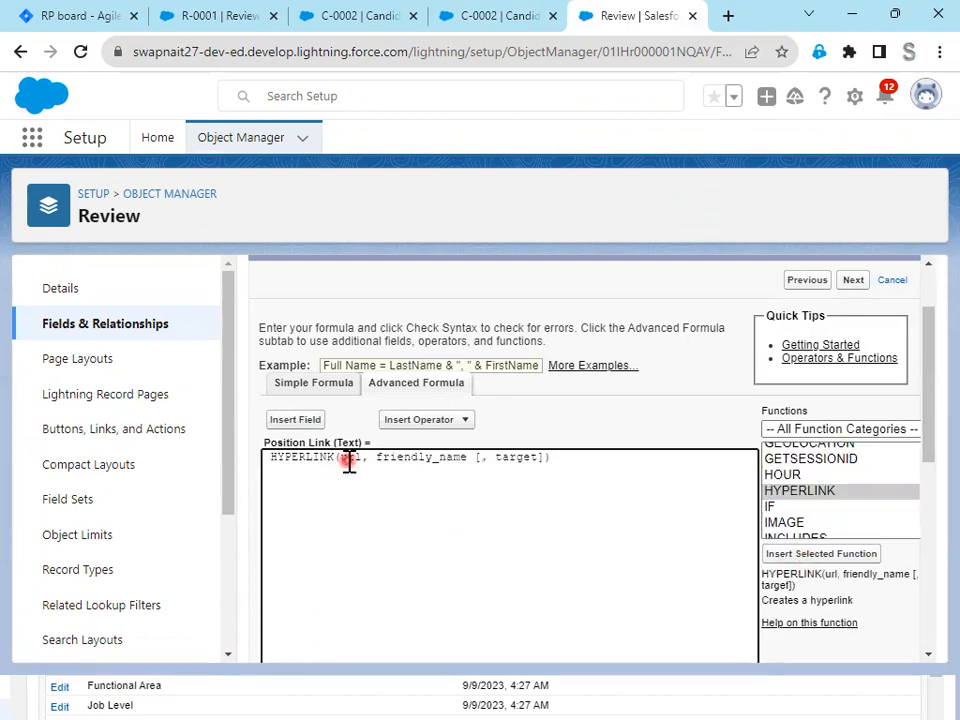
- Replace the url placeholder in the HYPERLINK formula with the position's Record ID, reached through Job Application > Position
double_click(350, 457)
key("BackSpace")
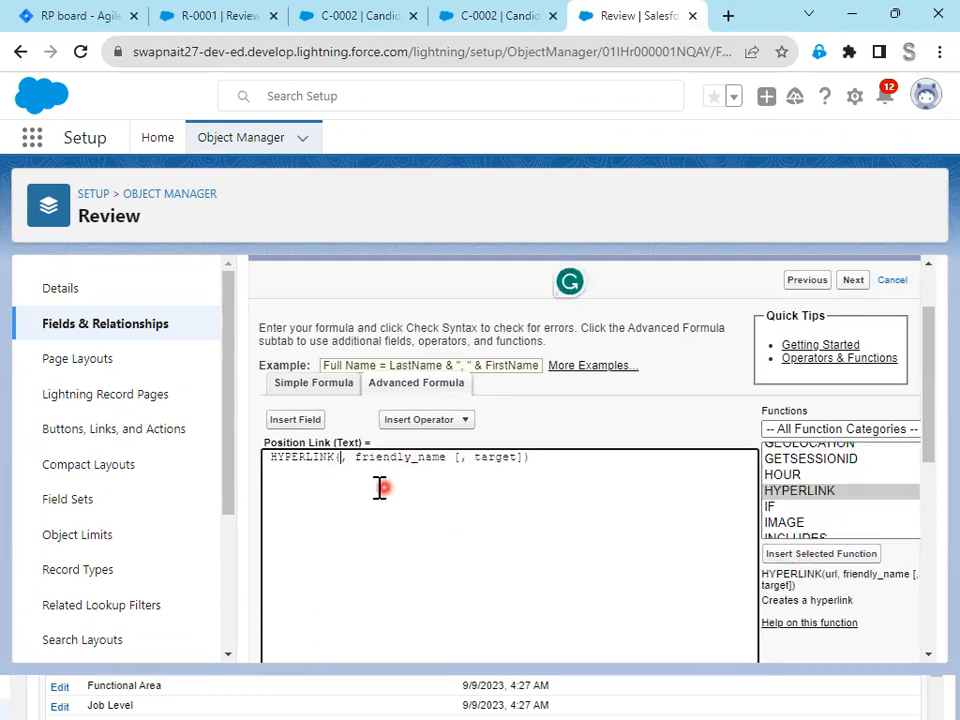
left_click(308, 420)
left_click(448, 485)
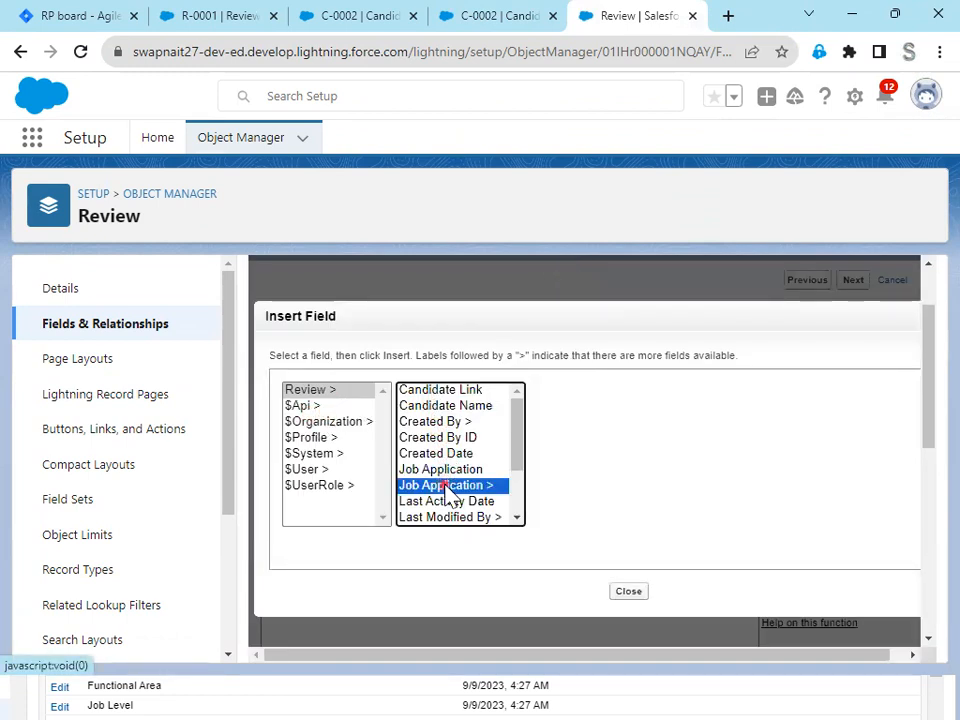
scroll(619, 495, "down", 2)
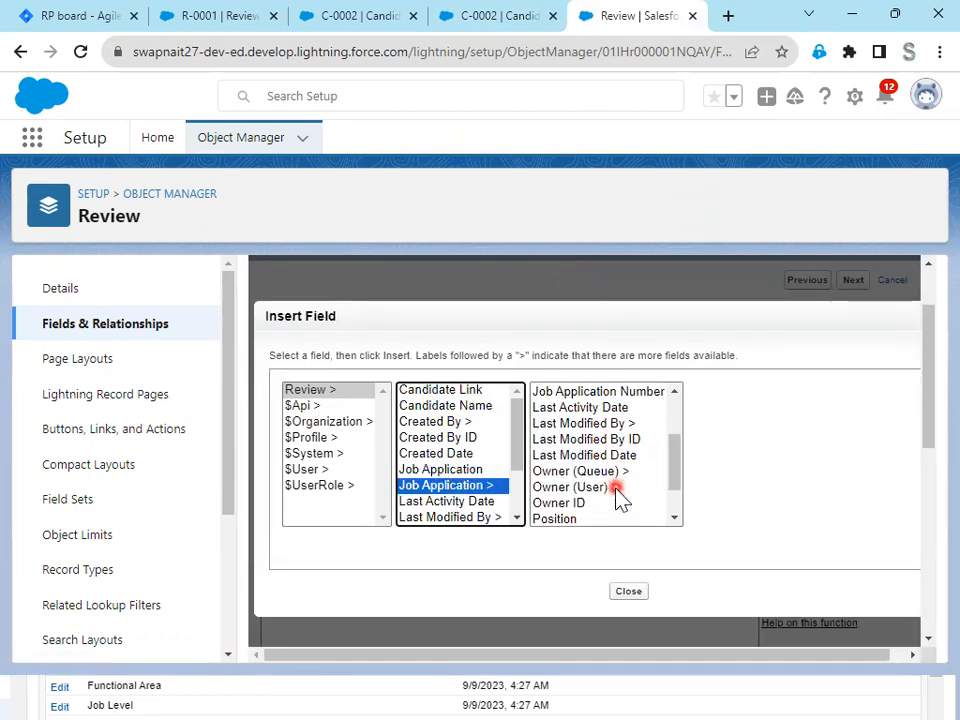
scroll(570, 508, "down", 1)
left_click(566, 487)
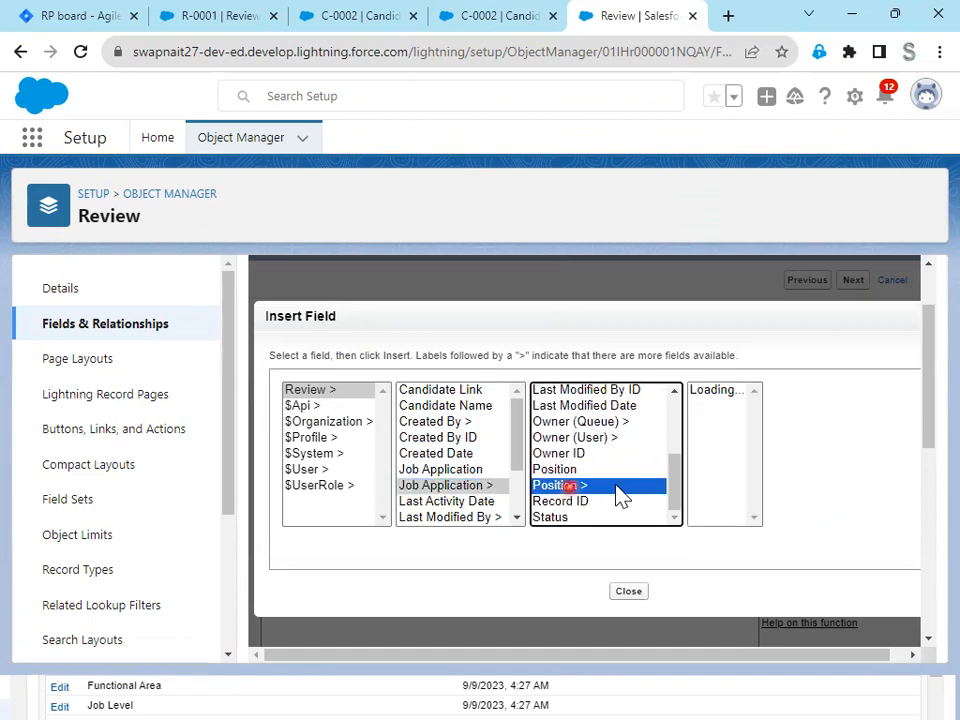
scroll(742, 470, "down", 1)
scroll(742, 470, "down", 5)
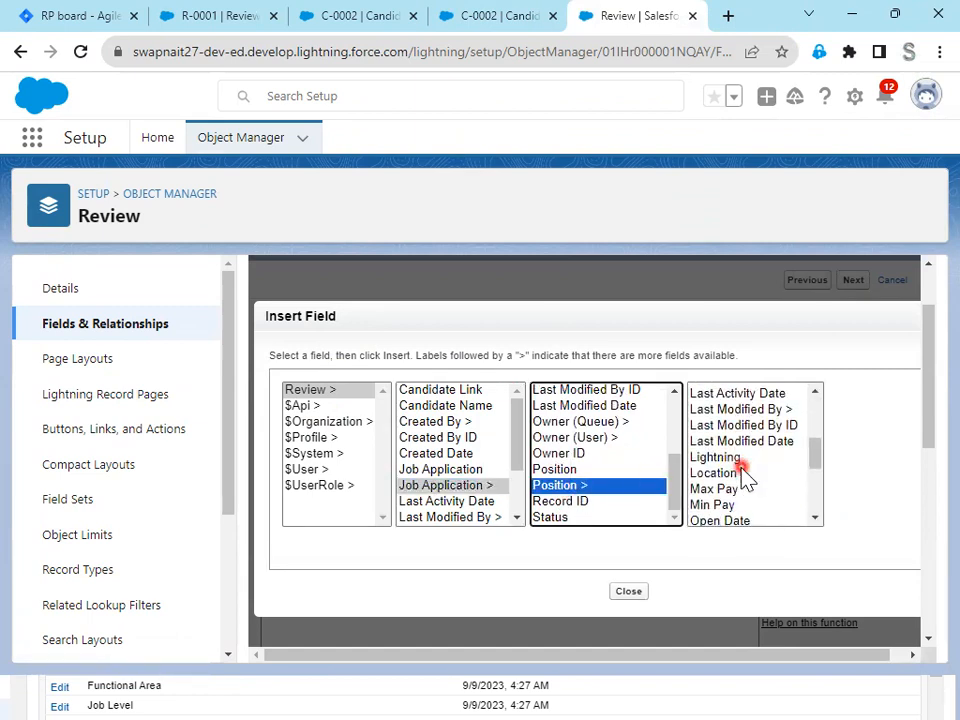
left_click(740, 416)
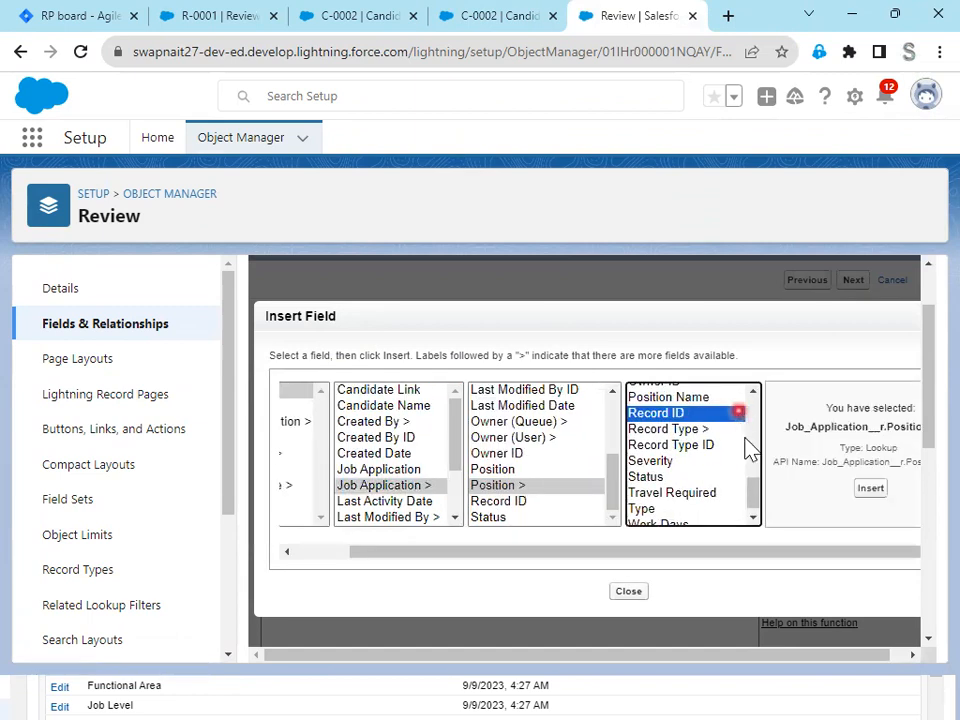
left_click(810, 489)
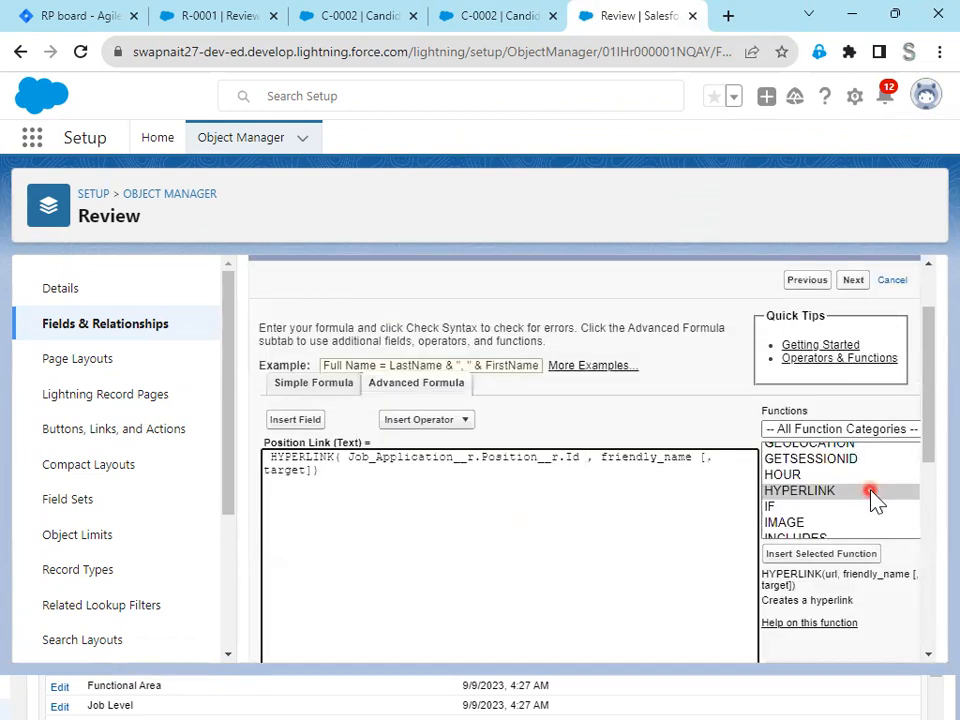
- Remove the friendly_name and optional target placeholders from the HYPERLINK formula, keeping the comma after the ID and the closing parenthesis
double_click(648, 457)
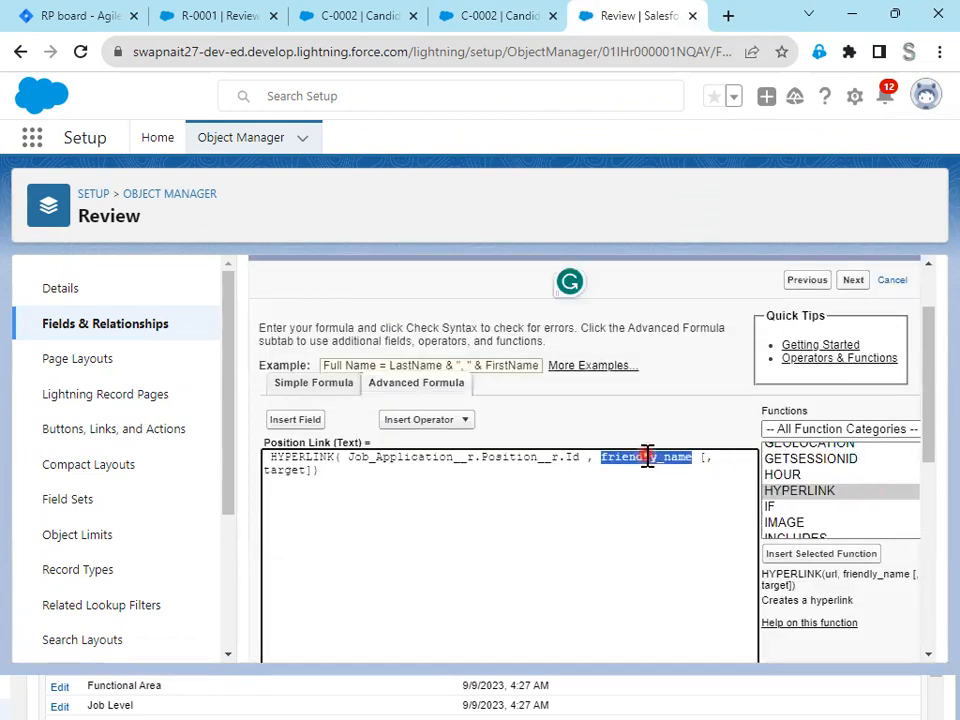
key("BackSpace")
key("Delete")
key("Delete")
key("Delete")
key("Delete")
key("Delete")
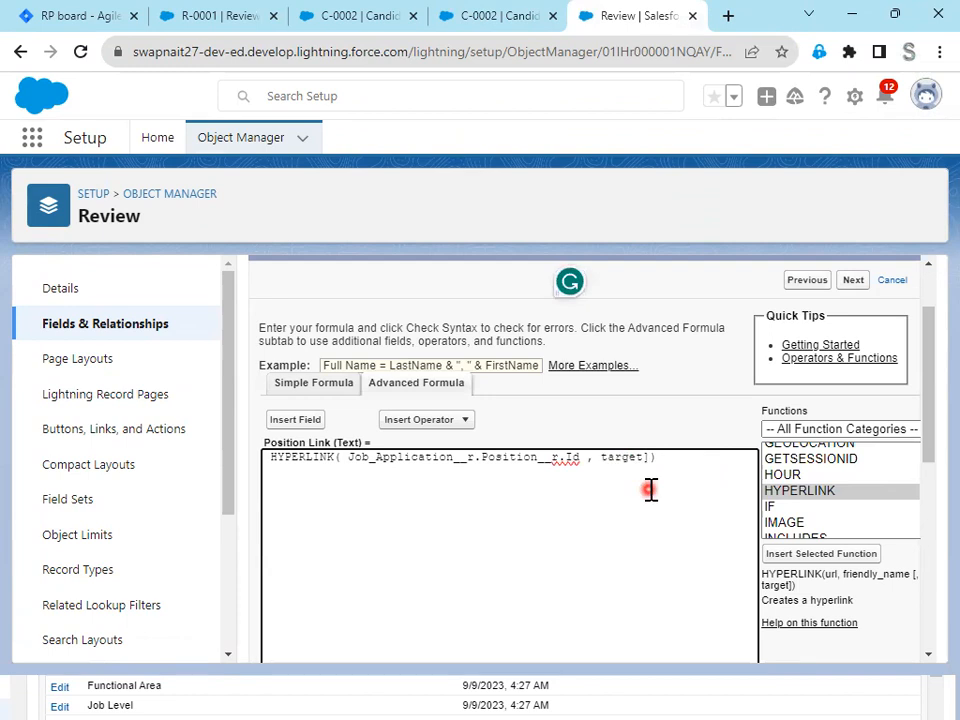
- Insert Position Name, reached through Job Application > Position, as the second argument of the HYPERLINK formula
left_click(297, 419)
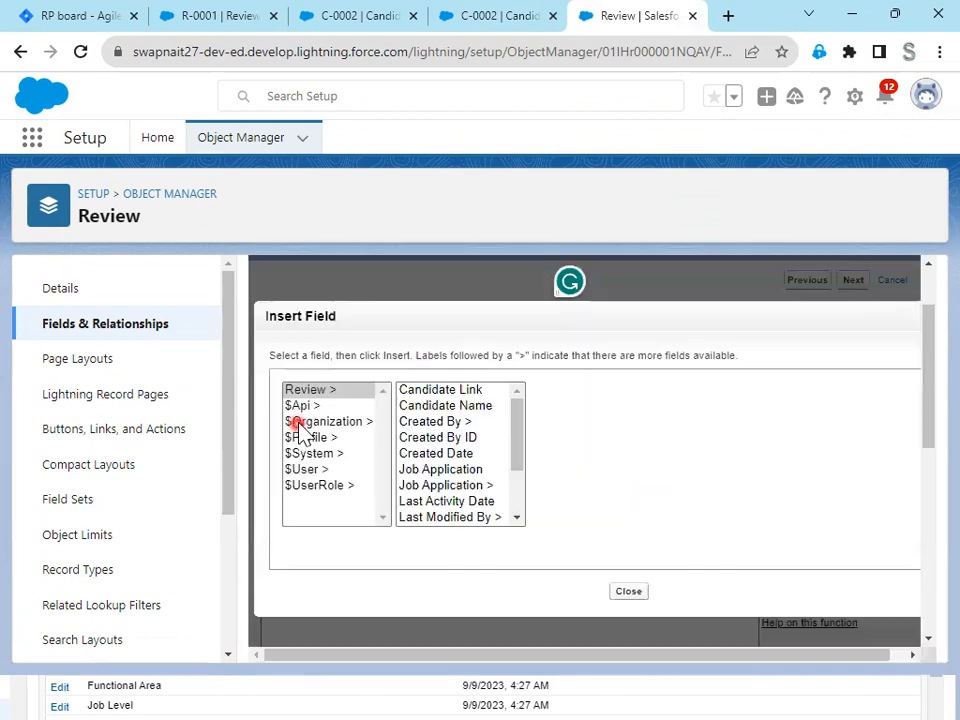
left_click(440, 487)
scroll(600, 488, "down", 2)
scroll(600, 495, "down", 1)
left_click(594, 486)
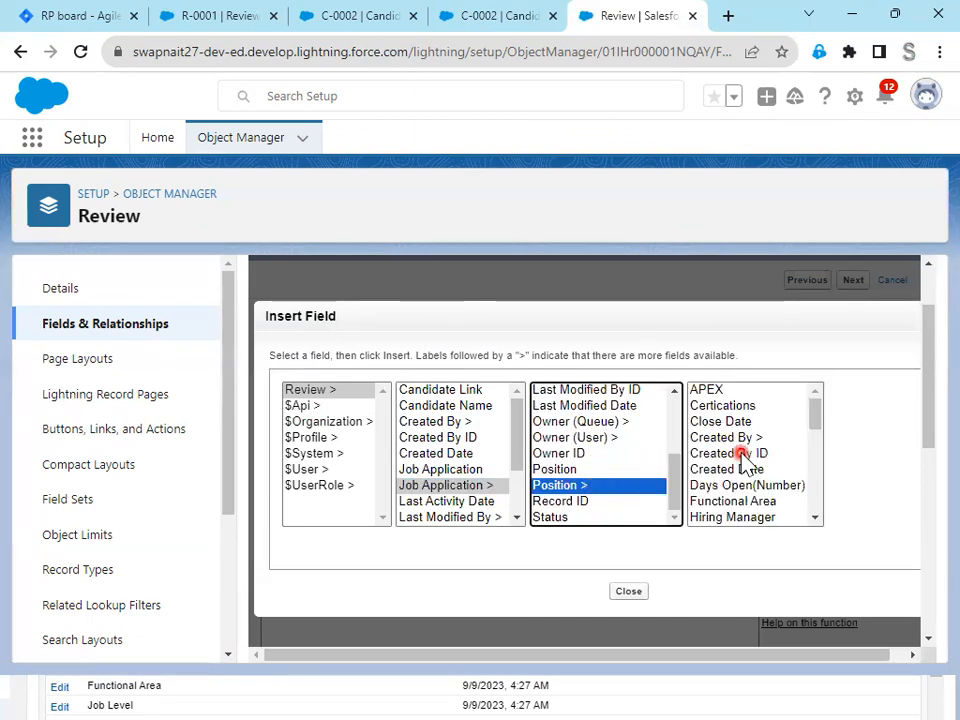
scroll(745, 465, "down", 2)
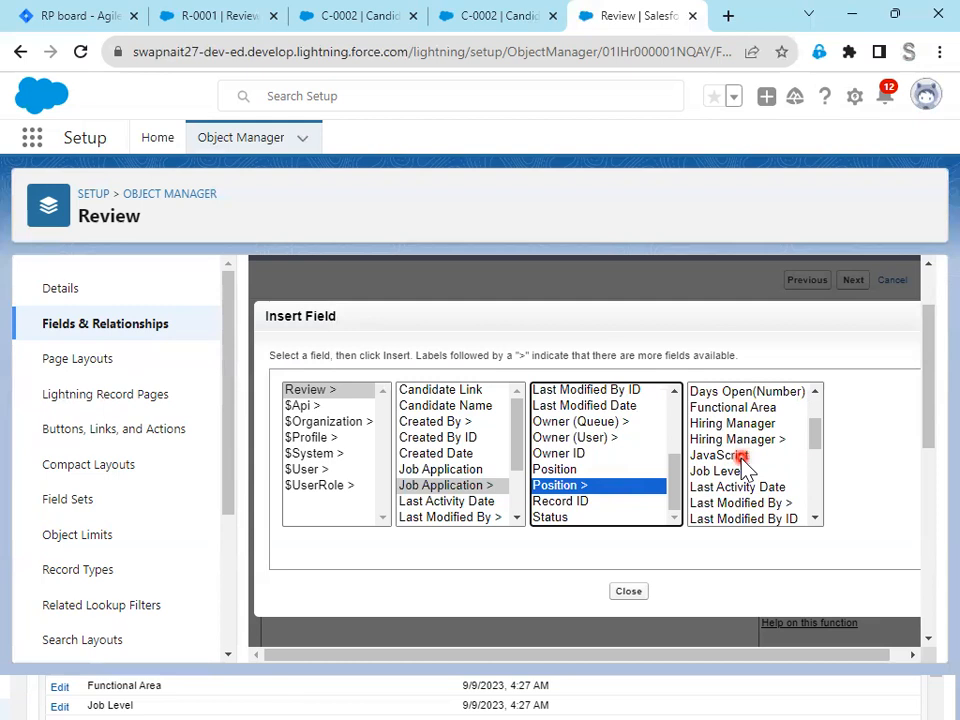
scroll(745, 465, "down", 2)
scroll(770, 508, "up", 4)
scroll(771, 510, "down", 3)
scroll(771, 512, "down", 3)
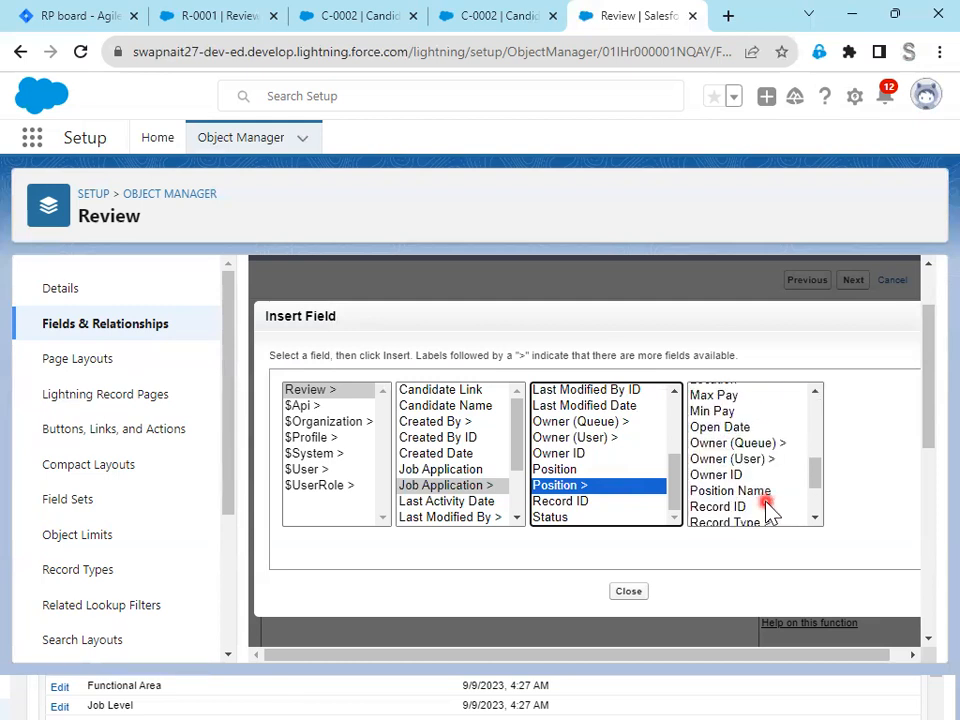
left_click(766, 495)
left_click(859, 489)
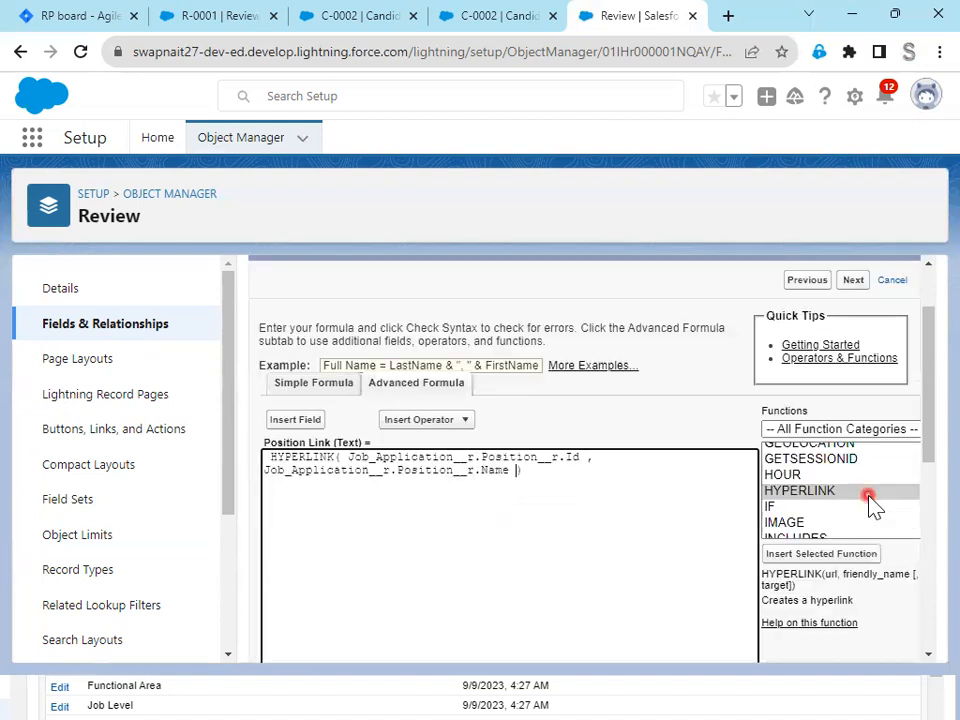
- Prefix the position ID in the HYPERLINK formula with "/"& and check the formula's syntax
left_click(636, 499)
left_click(343, 459)
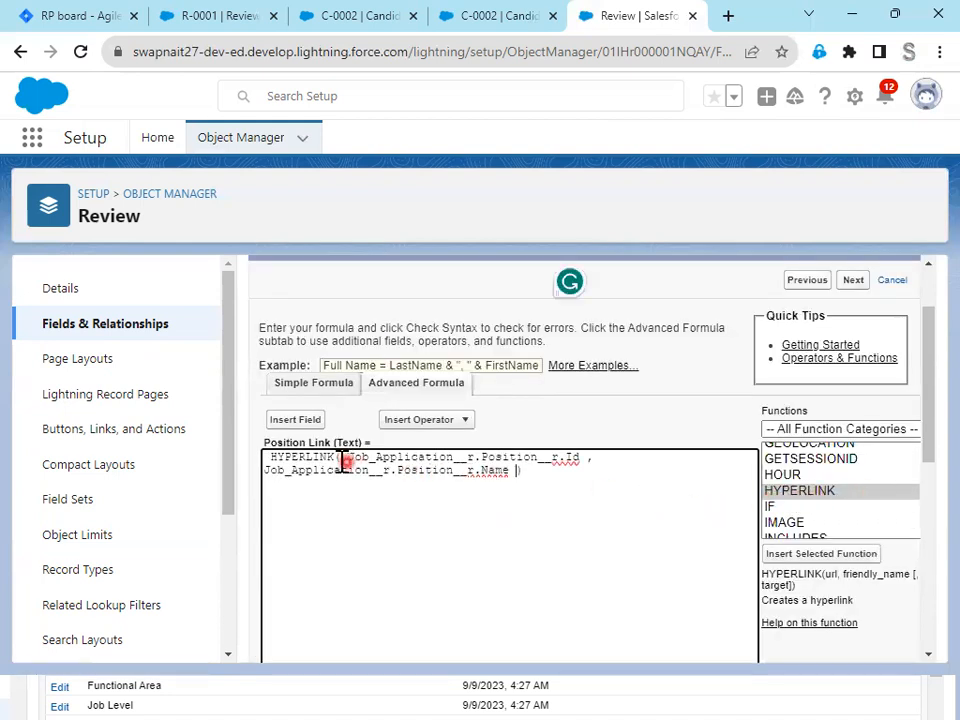
type("\"\"")
key("Left")
type("/")
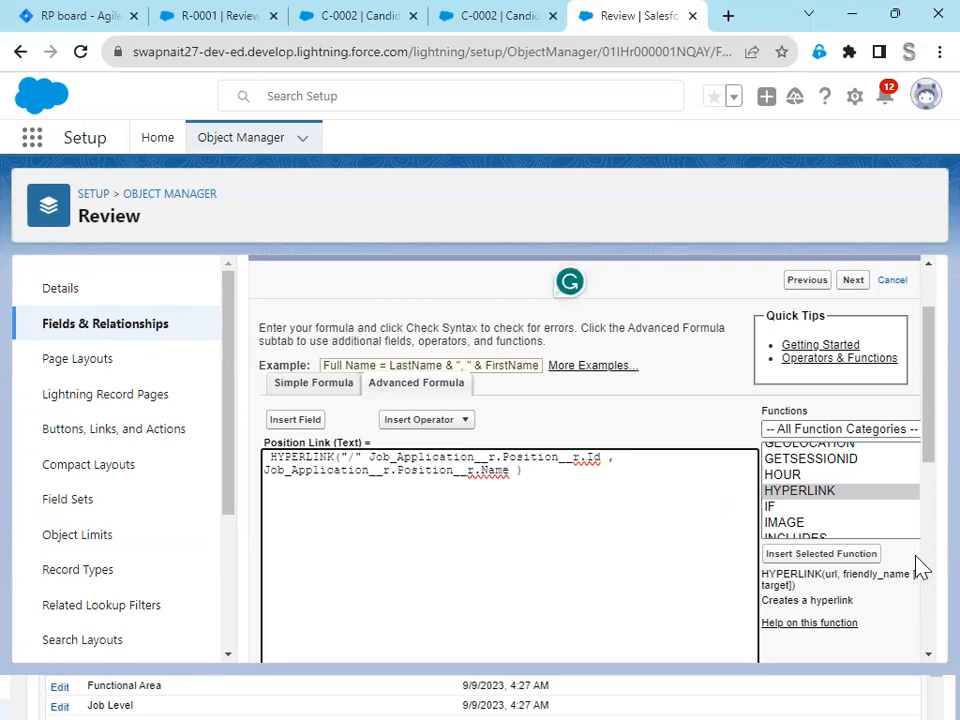
scroll(446, 529, "down", 5)
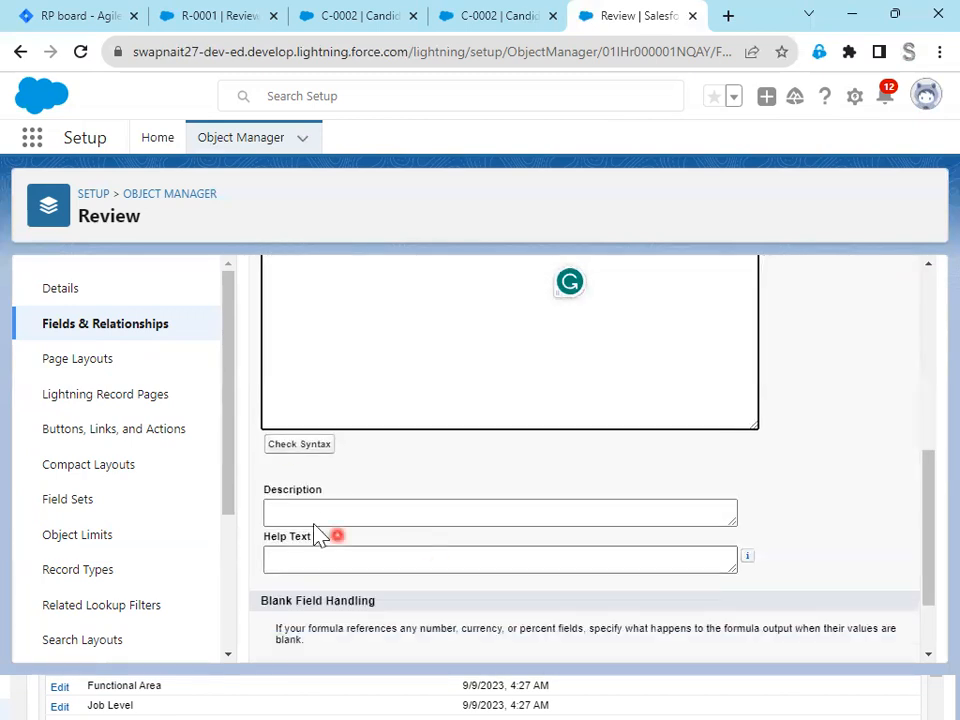
left_click(300, 452)
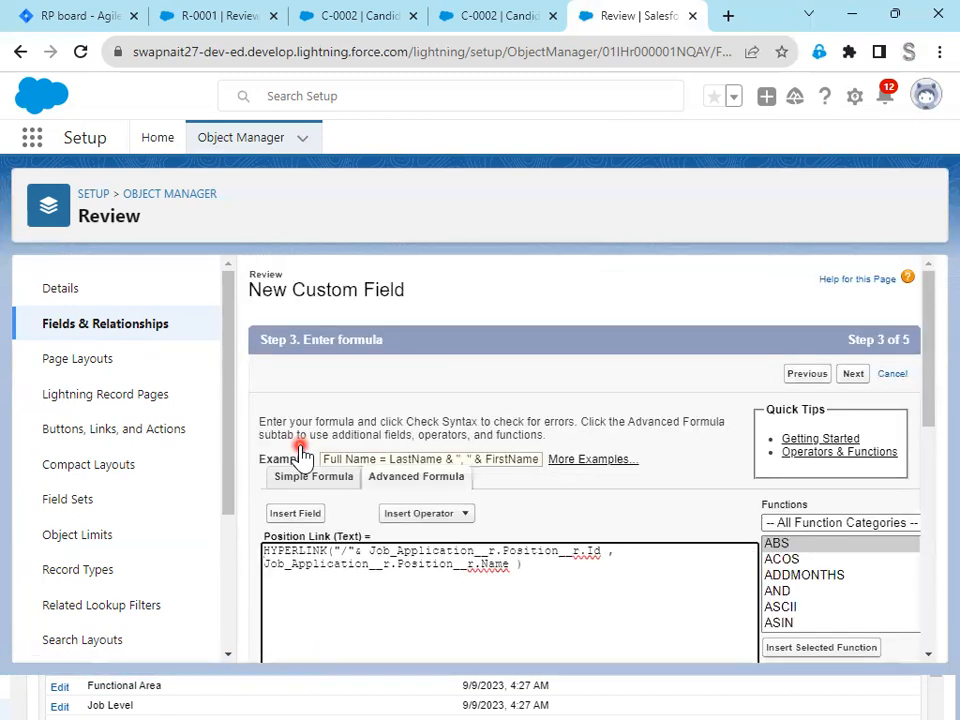
- Accept the Position Link formula and the default field-level security, and proceed to adding the field to page layouts
scroll(498, 612, "down", 4)
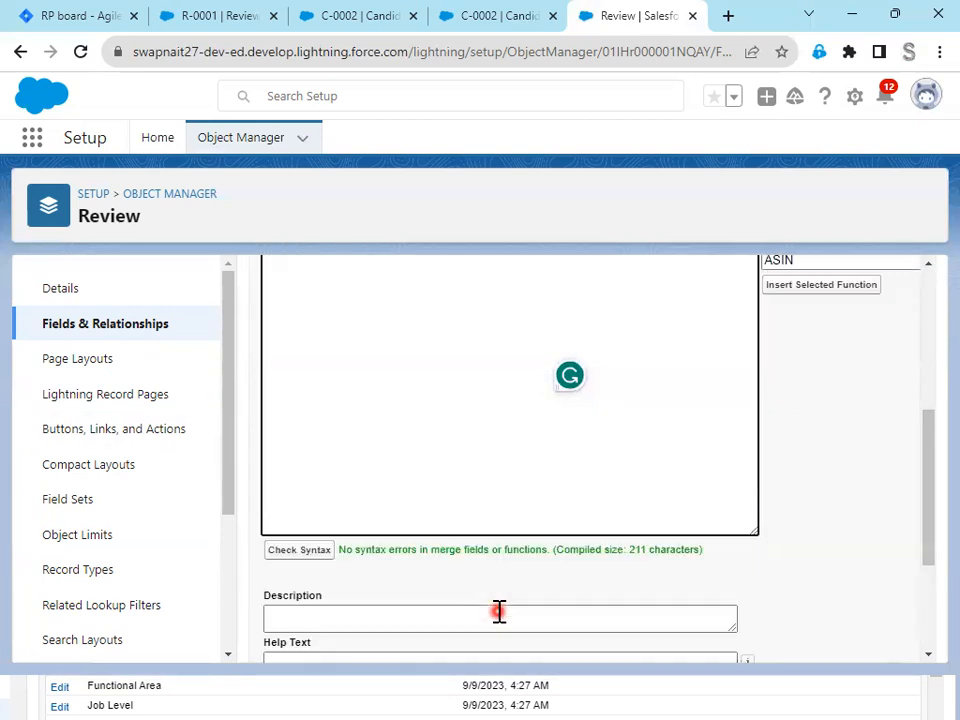
scroll(498, 612, "down", 2)
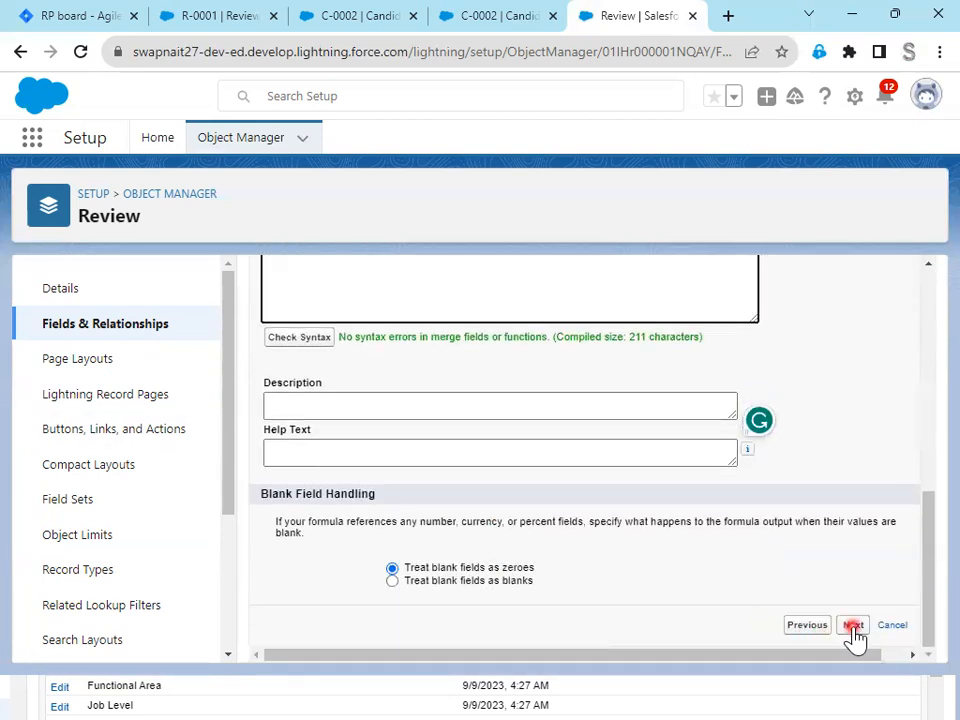
left_click(853, 626)
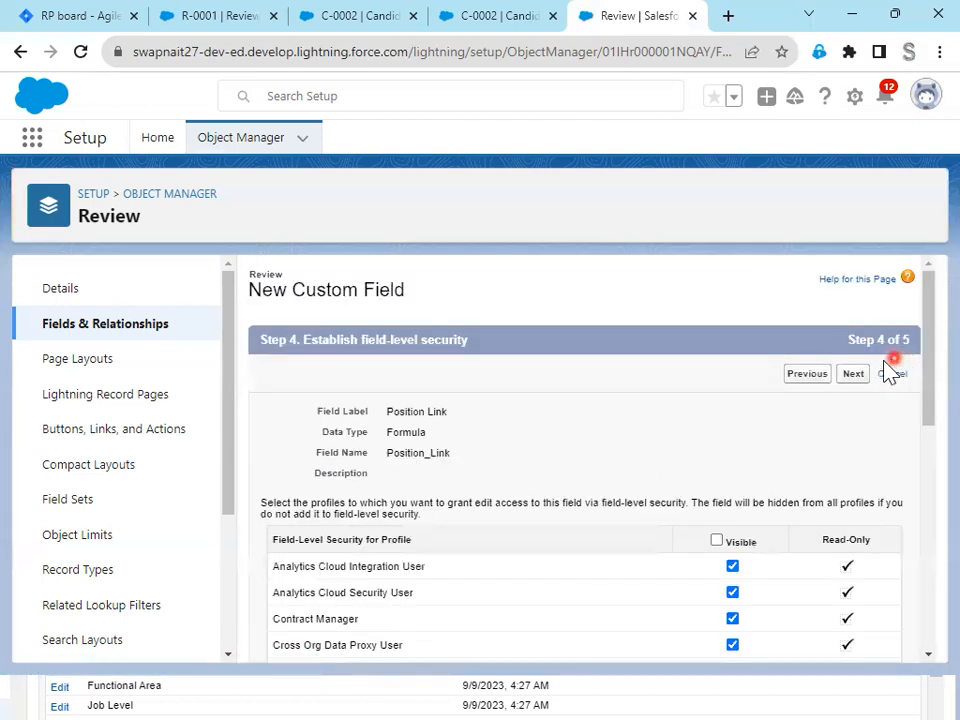
left_click(853, 376)
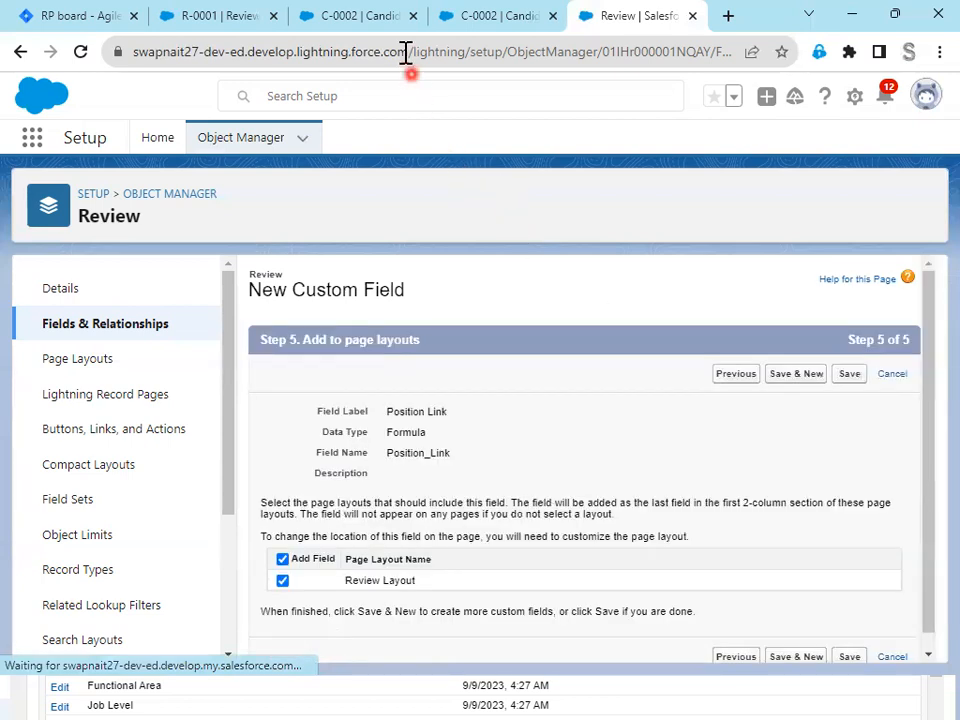
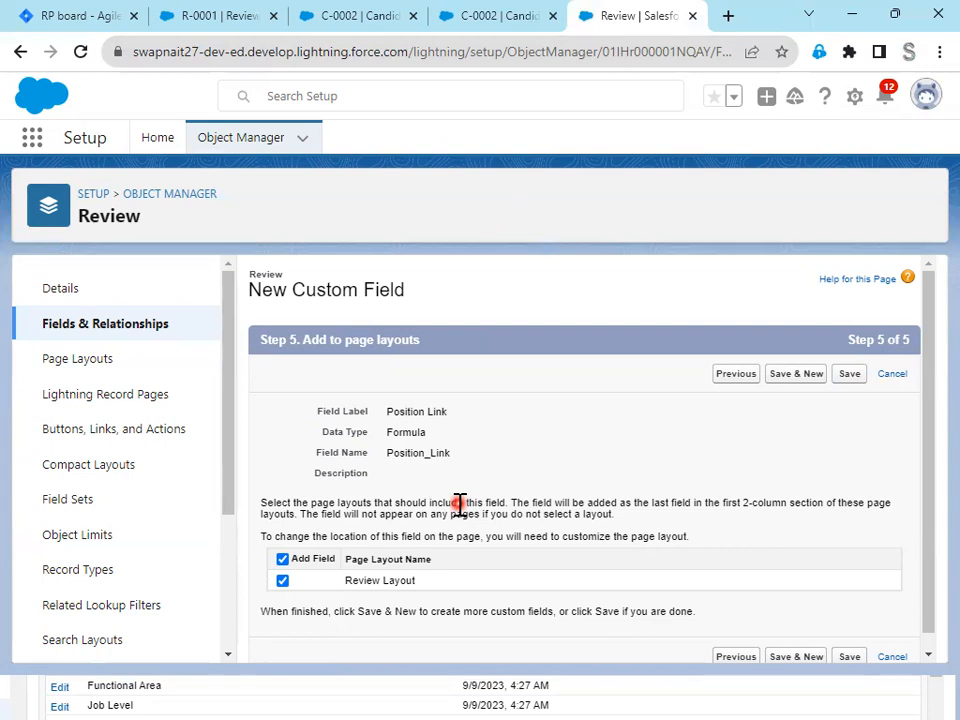
- Save the Position Link formula field with the Review Layout included
left_click_drag(349, 54, 158, 54)
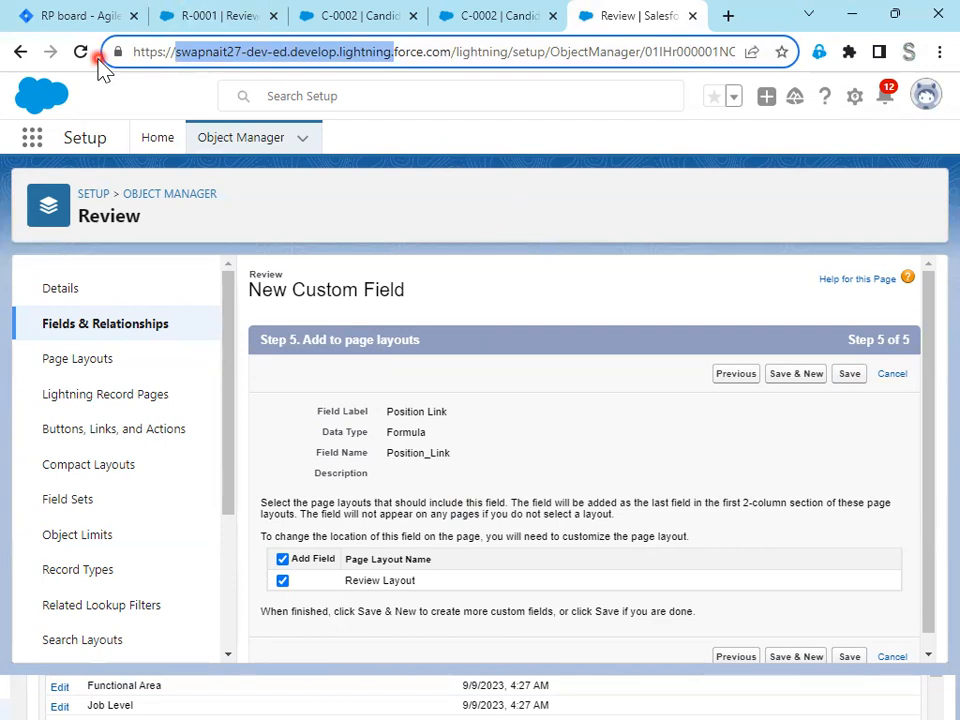
left_click(857, 377)
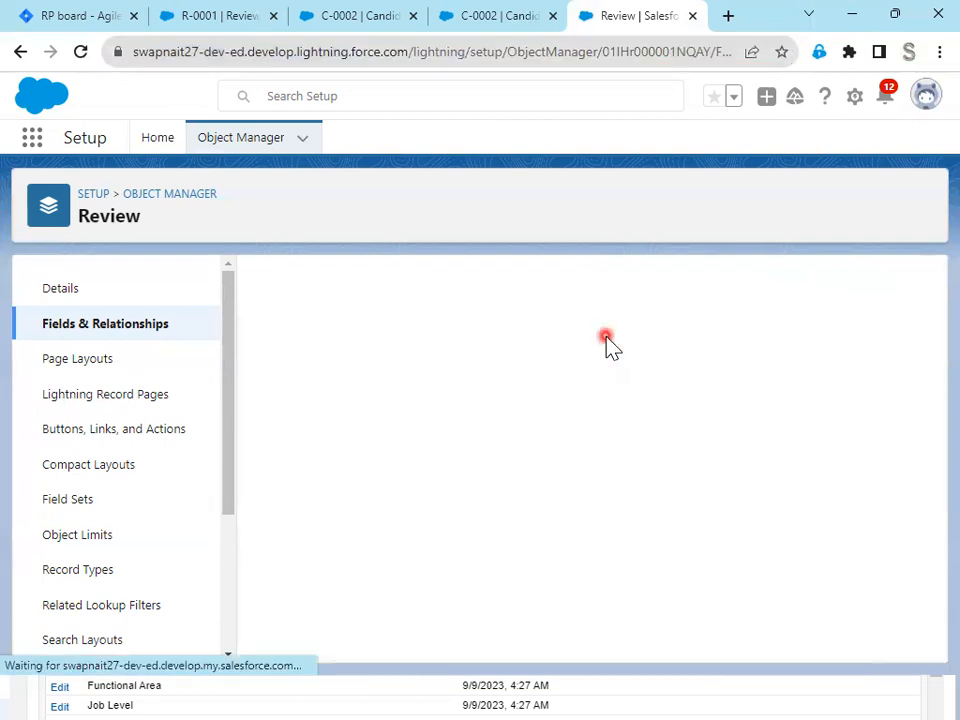
left_click(289, 147)
- Check the Assessment field requirement in Jira issue RP-9, and start a new custom field on the Review object in Salesforce
left_click(87, 16)
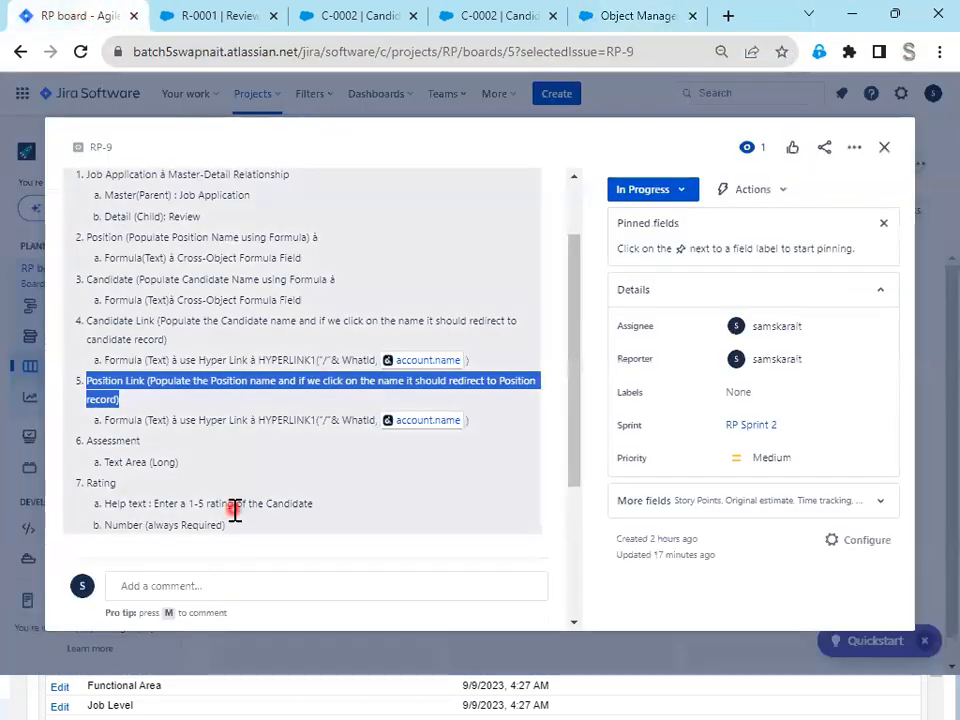
scroll(231, 508, "down", 2)
left_click(176, 367)
left_click_drag(78, 352, 59, 346)
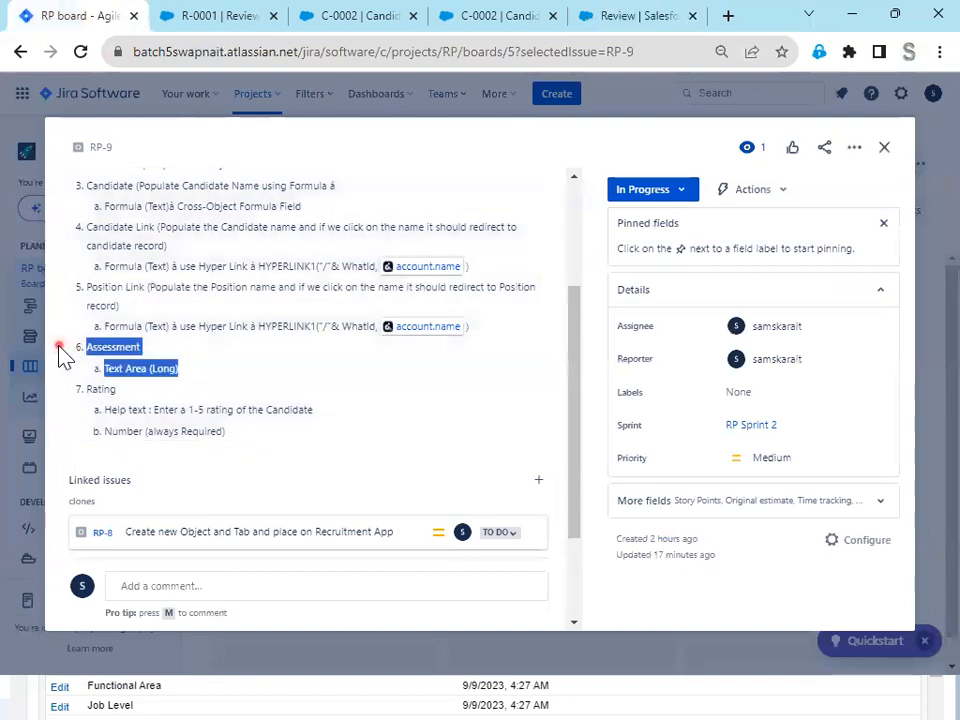
left_click(670, 17)
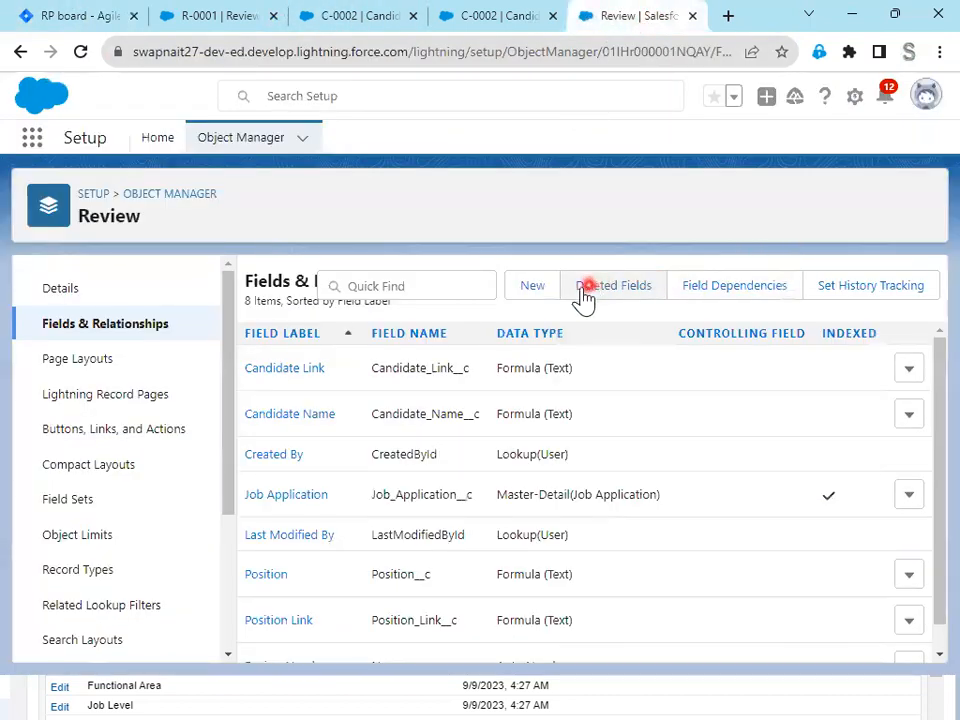
left_click(537, 290)
left_click(60, 18)
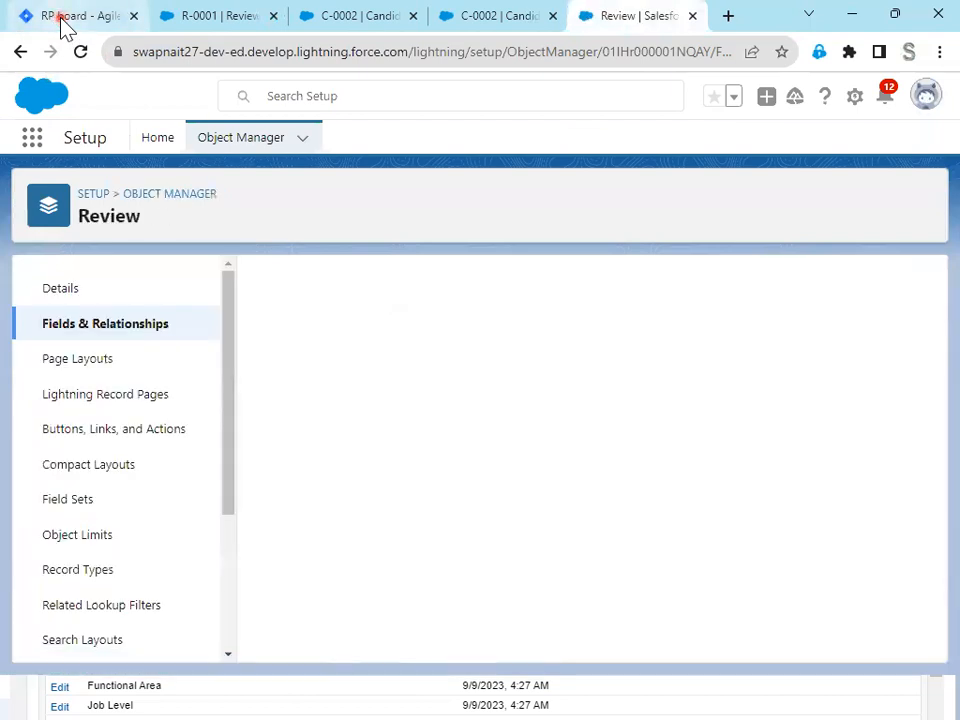
left_click(652, 15)
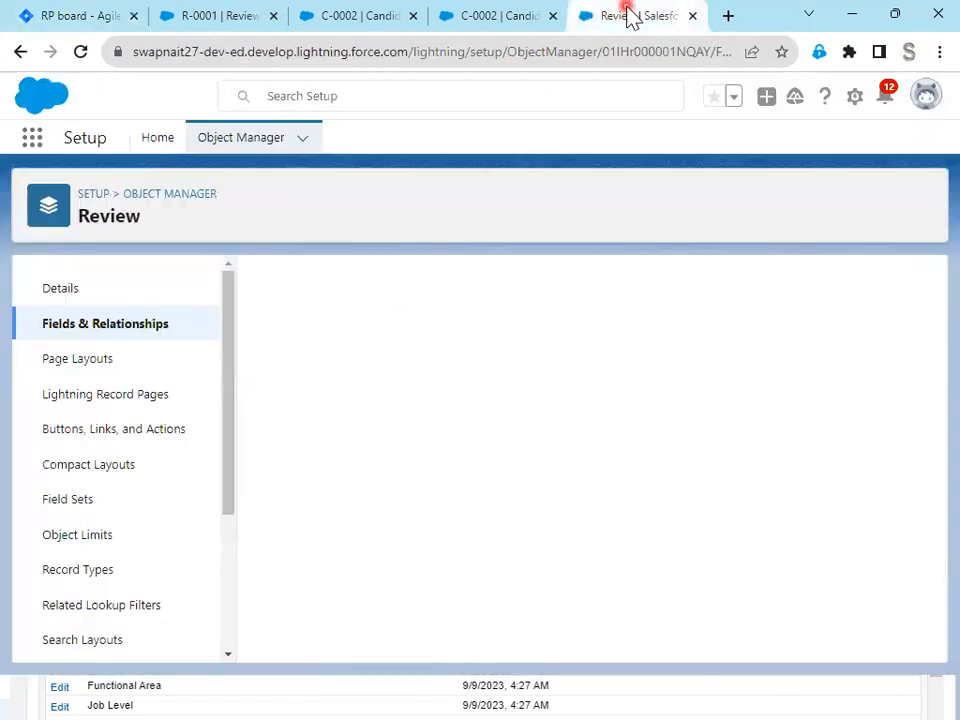
scroll(619, 543, "down", 12)
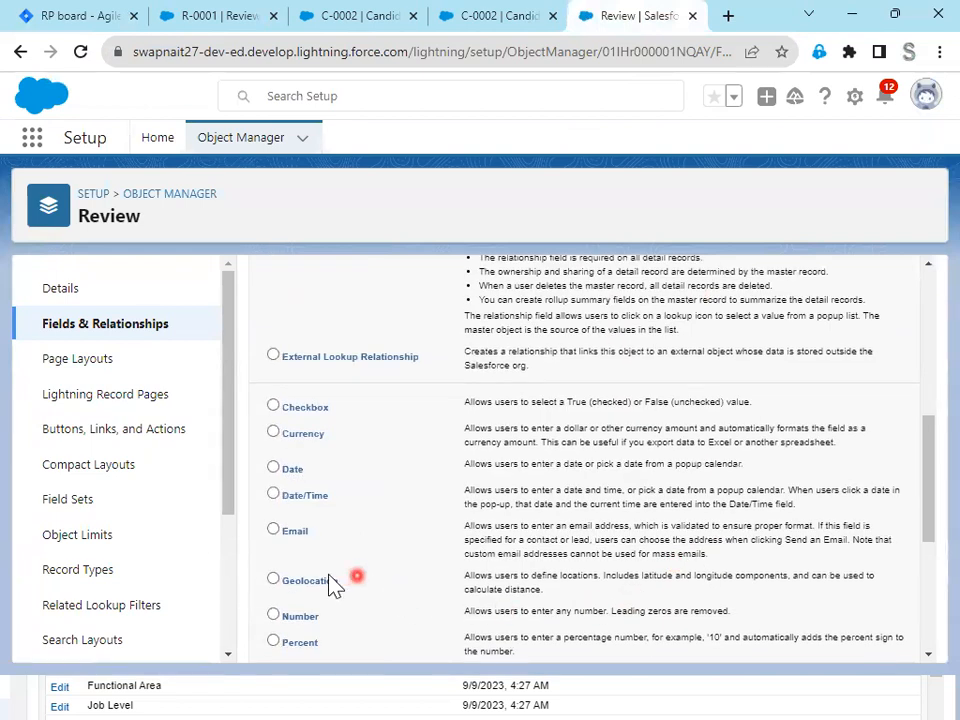
left_click(280, 476)
scroll(866, 622, "down", 1)
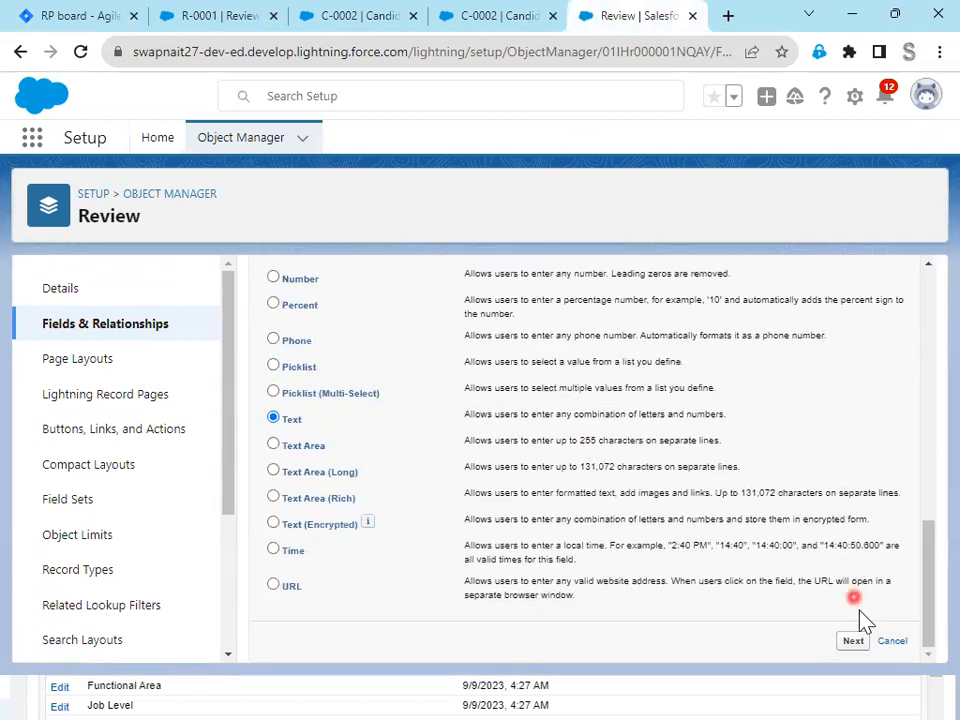
left_click(857, 650)
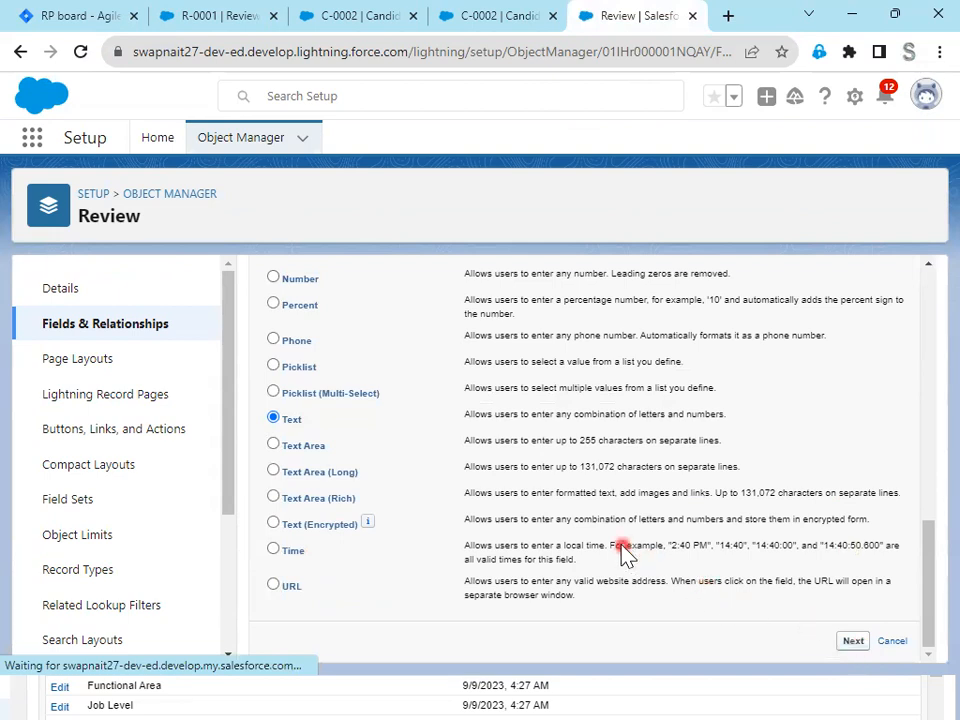
left_click(77, 17)
left_click(611, 20)
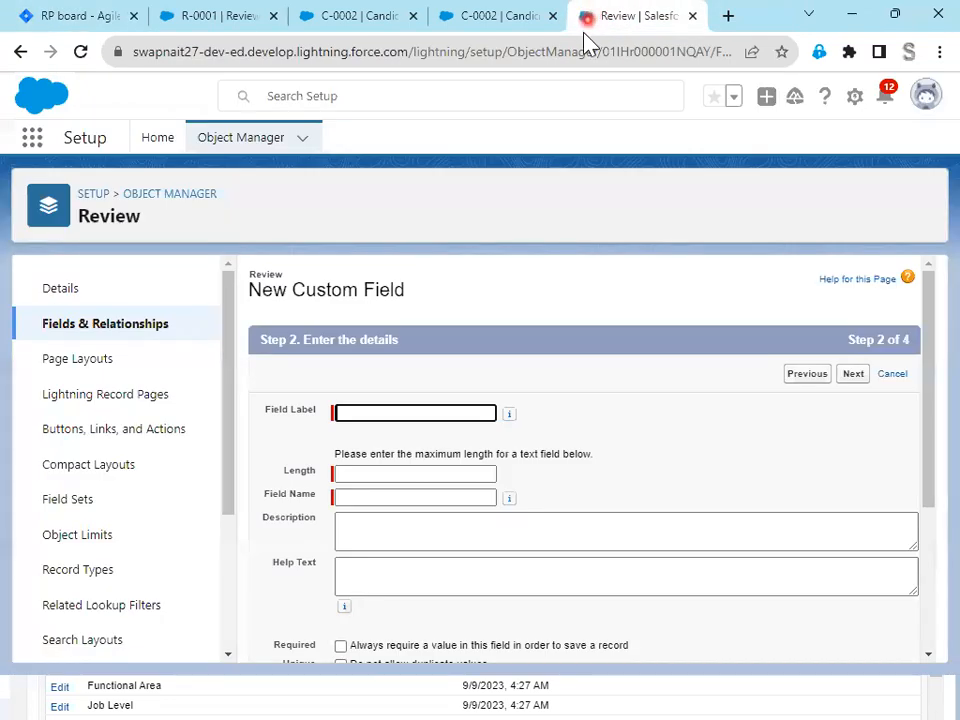
left_click(803, 378)
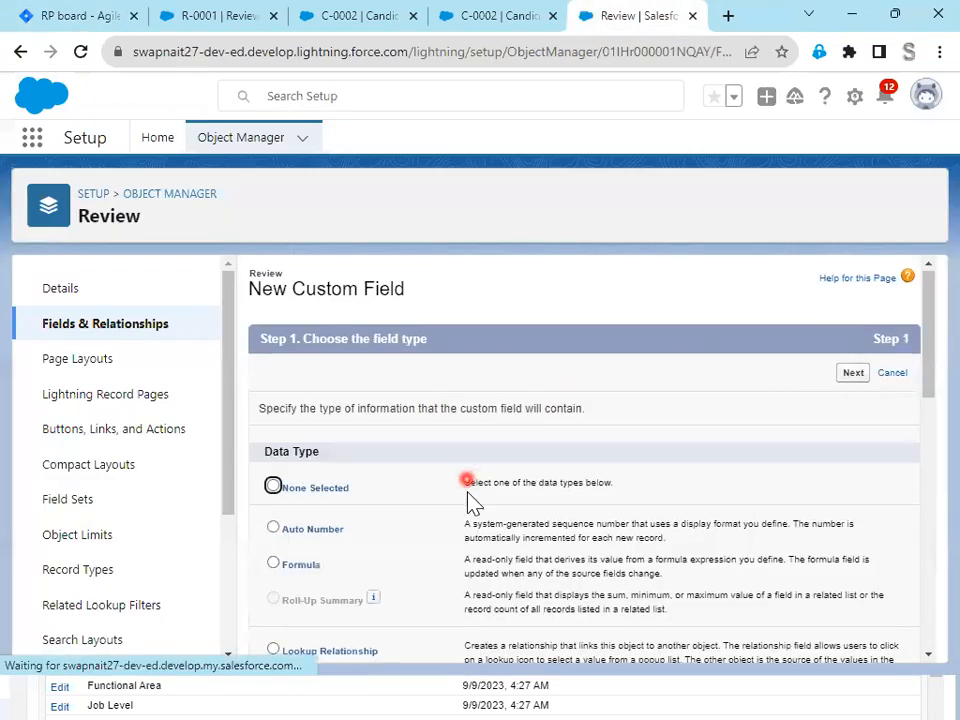
- Choose Text Area (Long) as the new field's data type and continue to its details
scroll(459, 615, "down", 9)
left_click(330, 528)
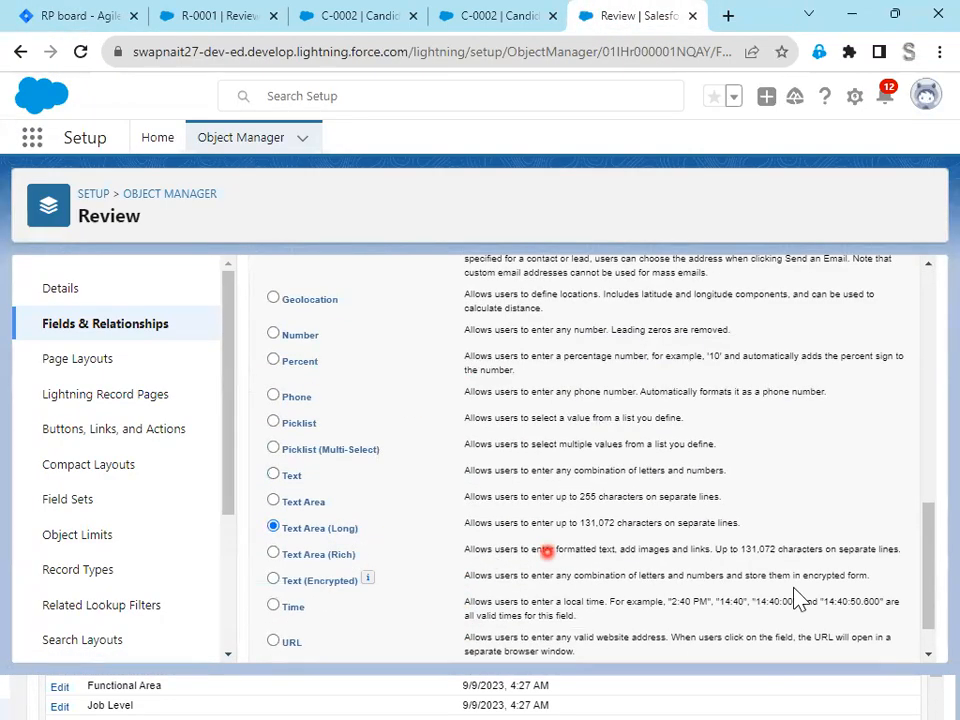
scroll(800, 640, "down", 1)
left_click(842, 645)
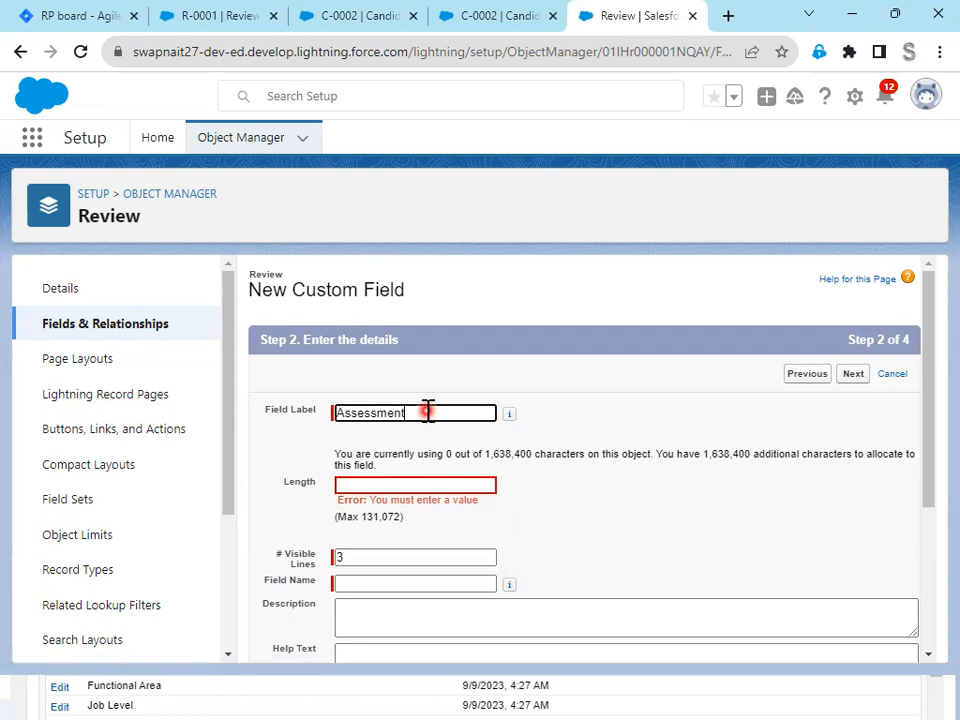
- Label the long text field Assessment, set its length to 131072, and continue to field-level security
key("Tab")
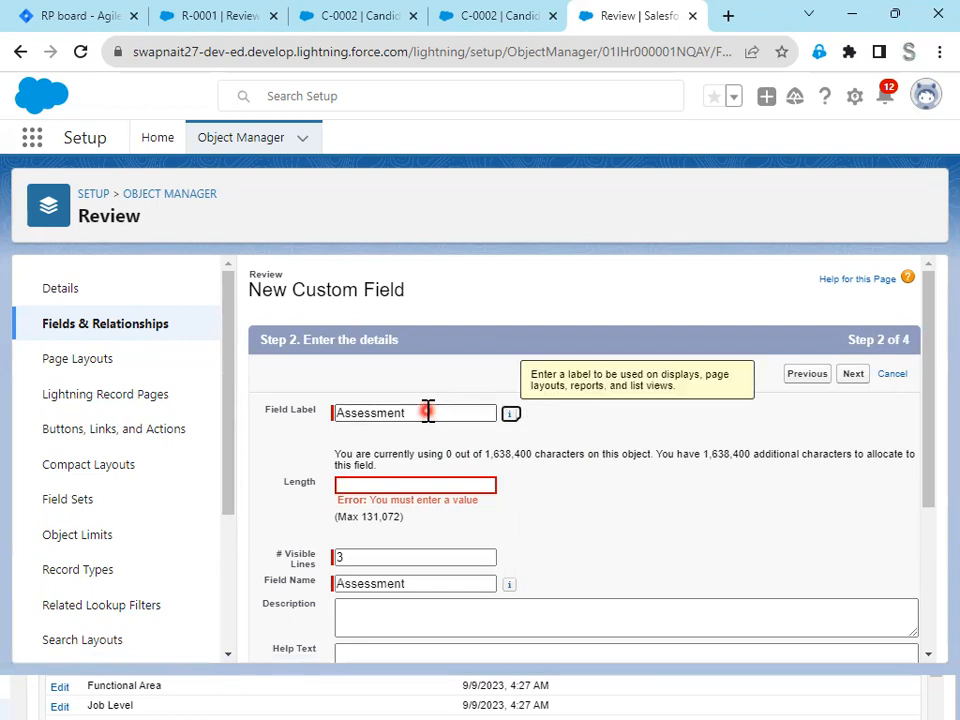
left_click(388, 484)
left_click(50, 18)
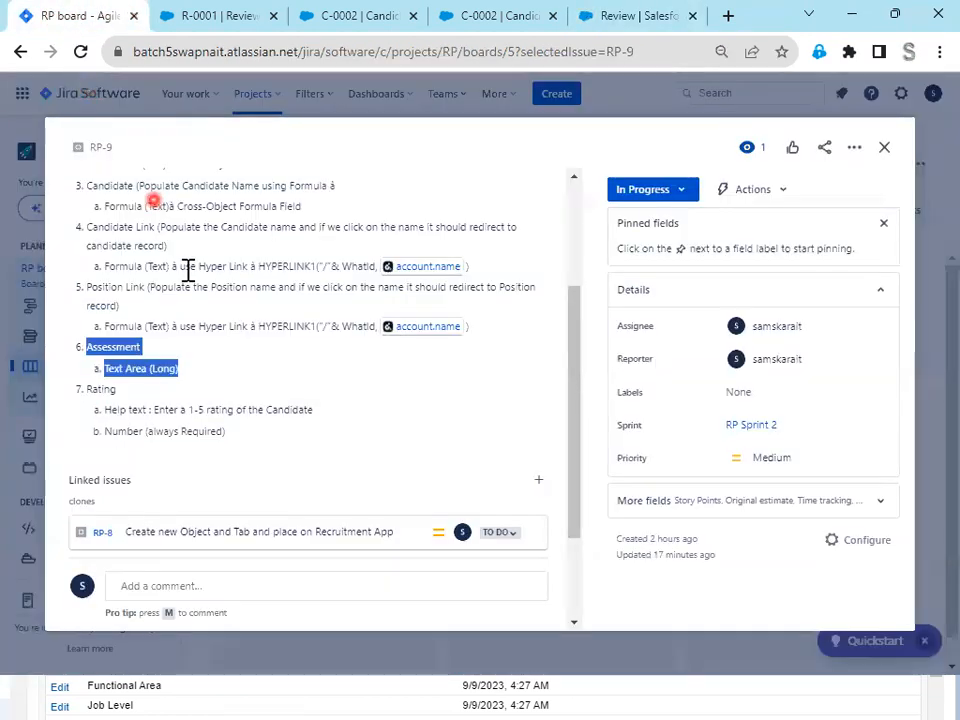
left_click(628, 18)
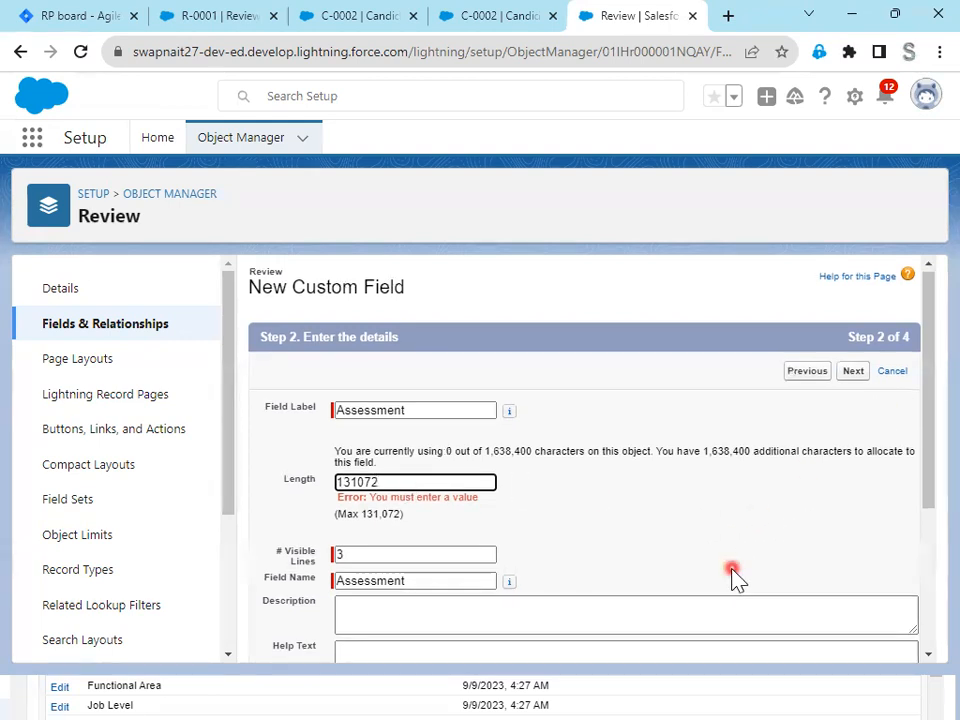
scroll(735, 578, "down", 3)
left_click(853, 643)
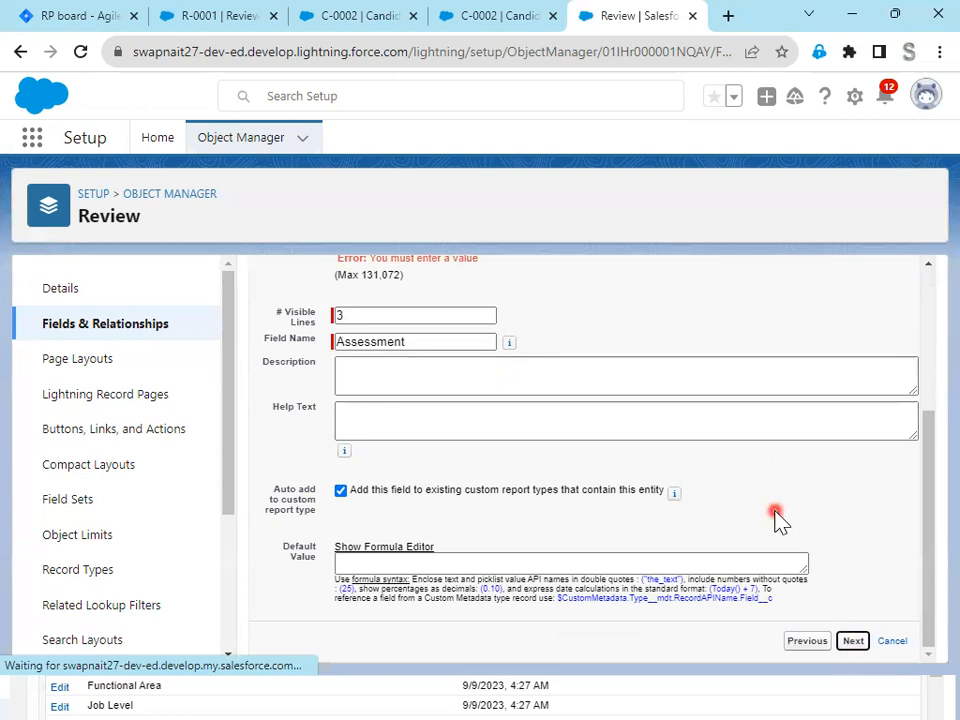
- Accept the default field-level security and page layout assignment, and save the Assessment field
left_click(854, 376)
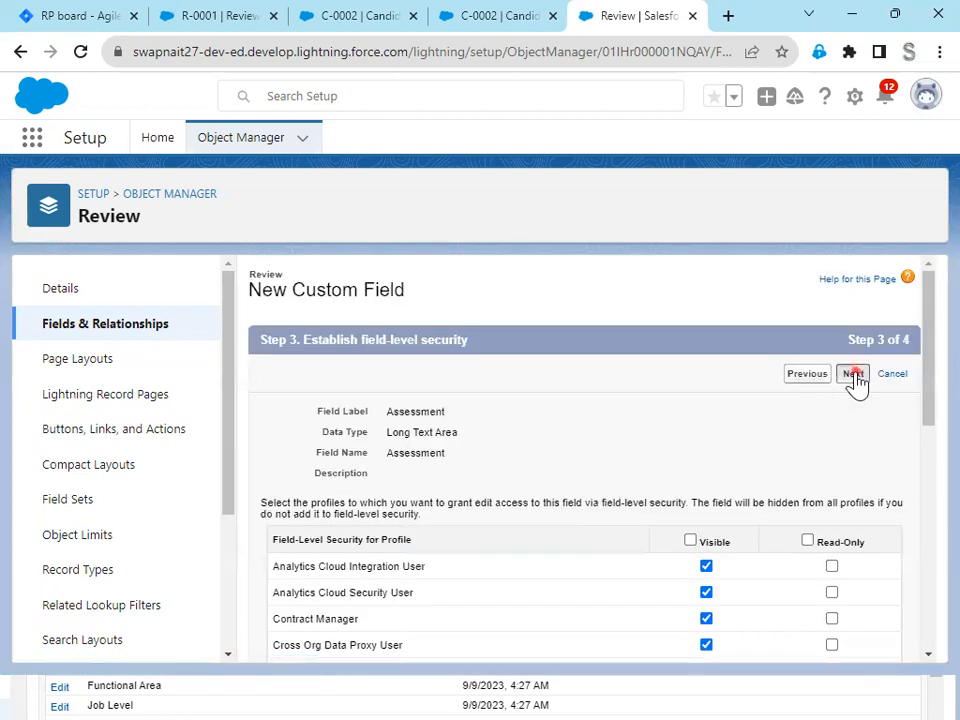
left_click(849, 374)
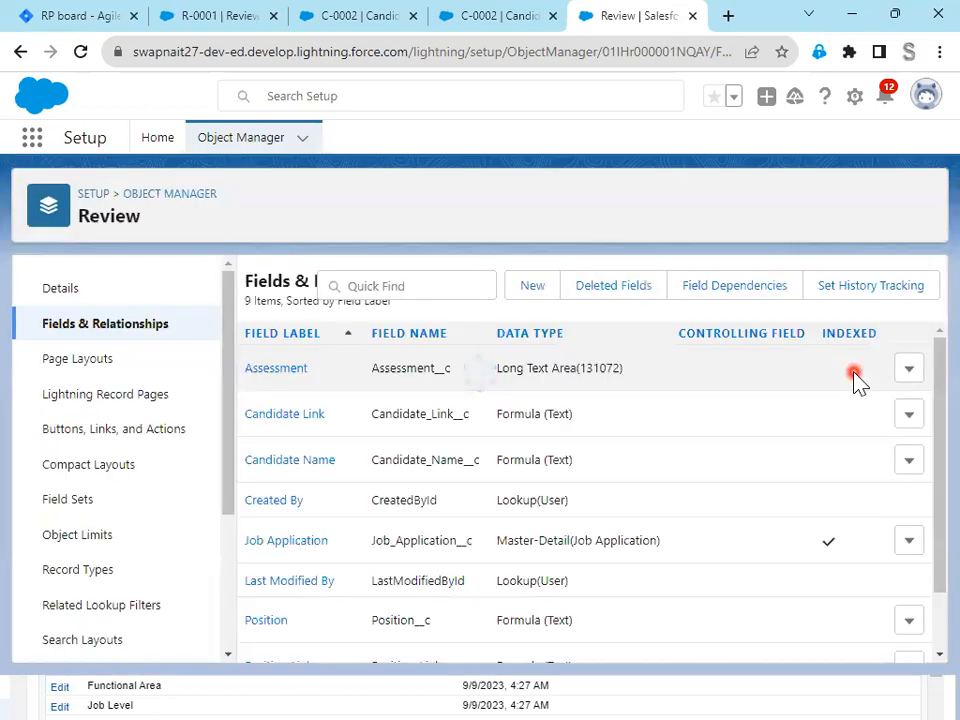
scroll(589, 565, "down", 2)
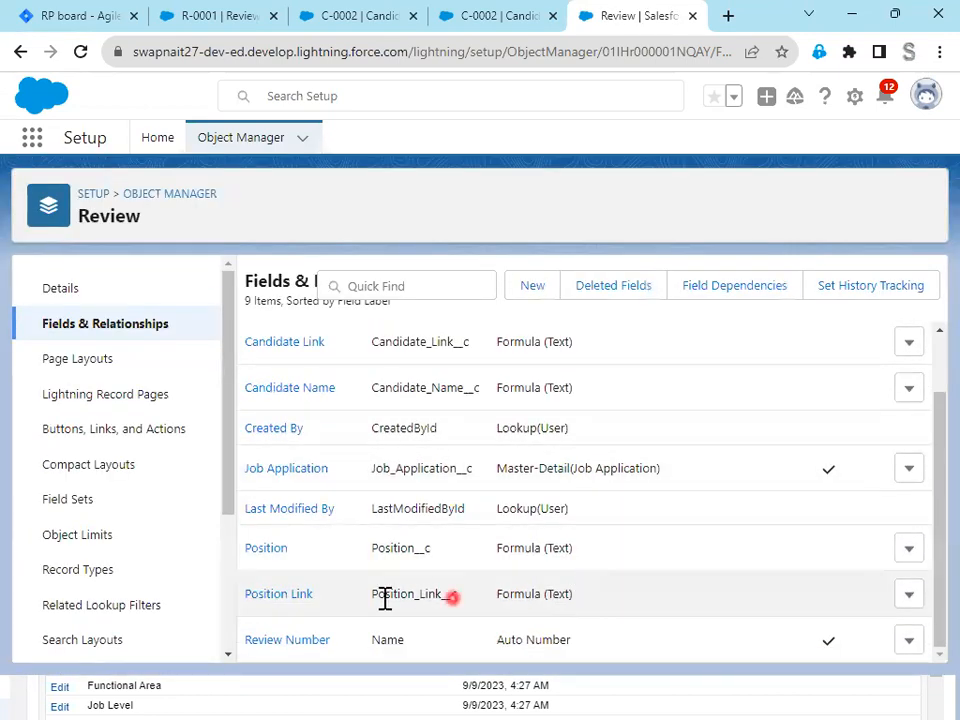
- Switch to Jira issue RP-9 and copy the Rating field's help text "Enter a 1-5 rating of the Candidate"
left_click(92, 16)
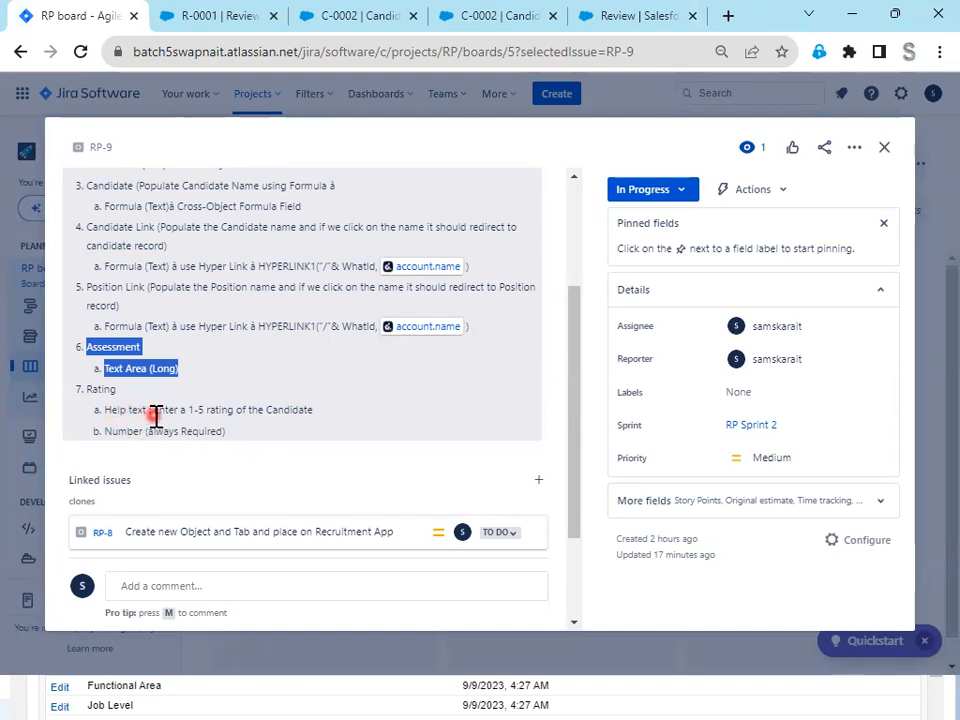
left_click_drag(340, 421, 104, 414)
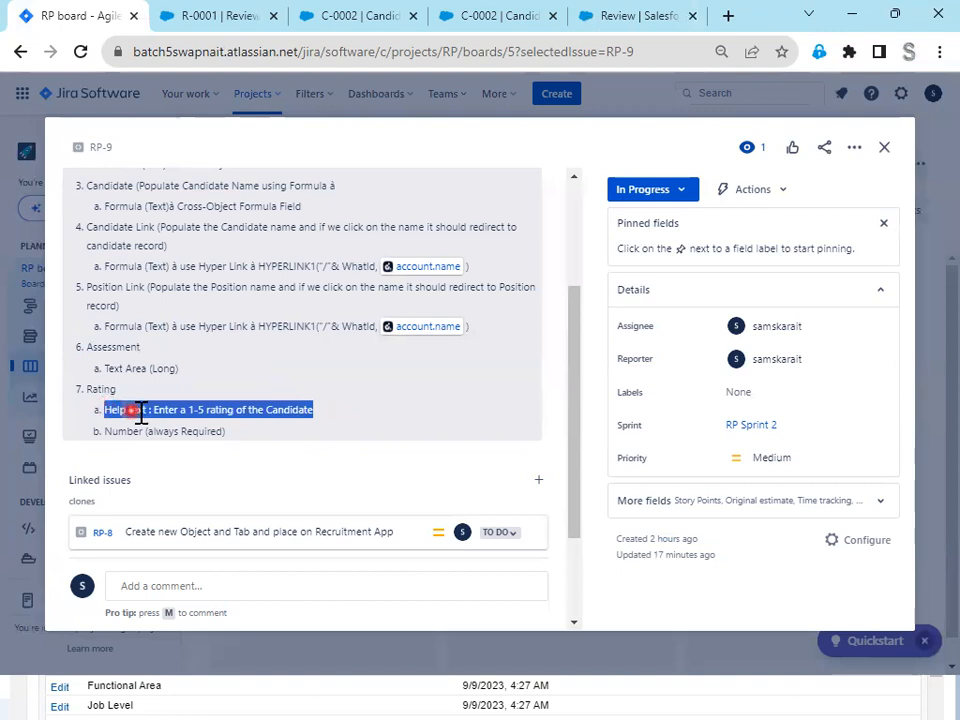
left_click(335, 424)
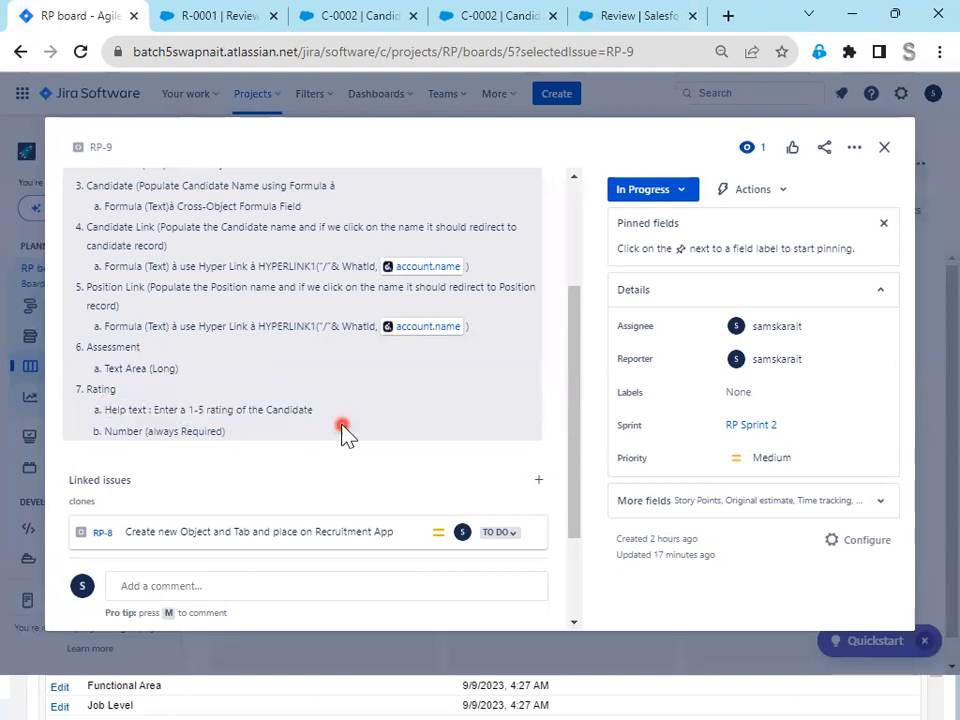
left_click_drag(330, 420, 159, 414)
key("ctrl+c")
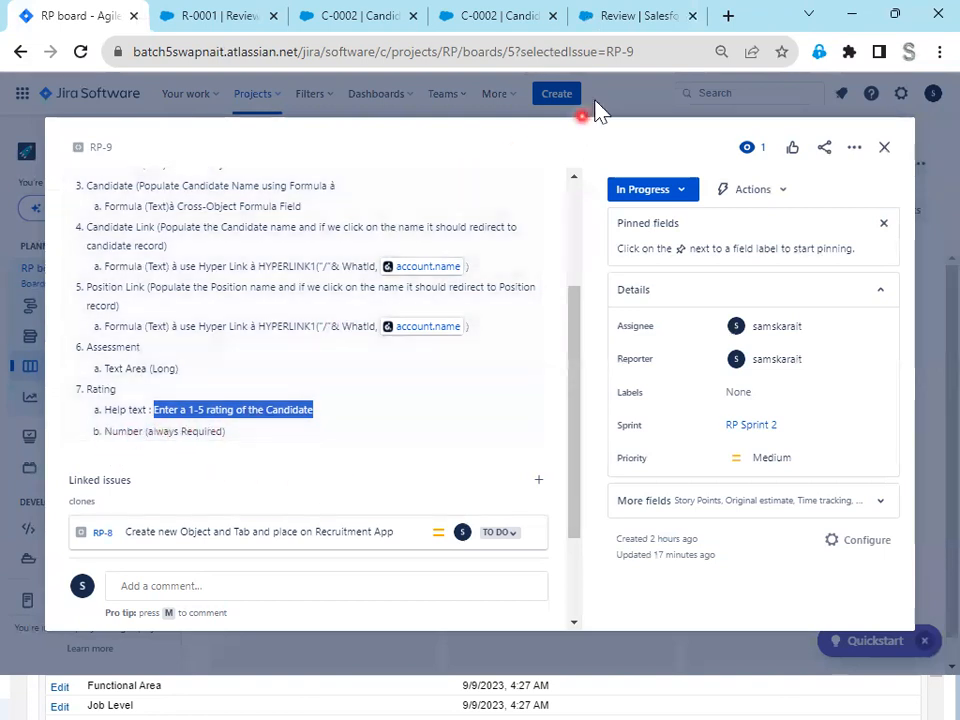
- Back in Salesforce, start another custom field on the Review object with the Number data type
left_click(641, 14)
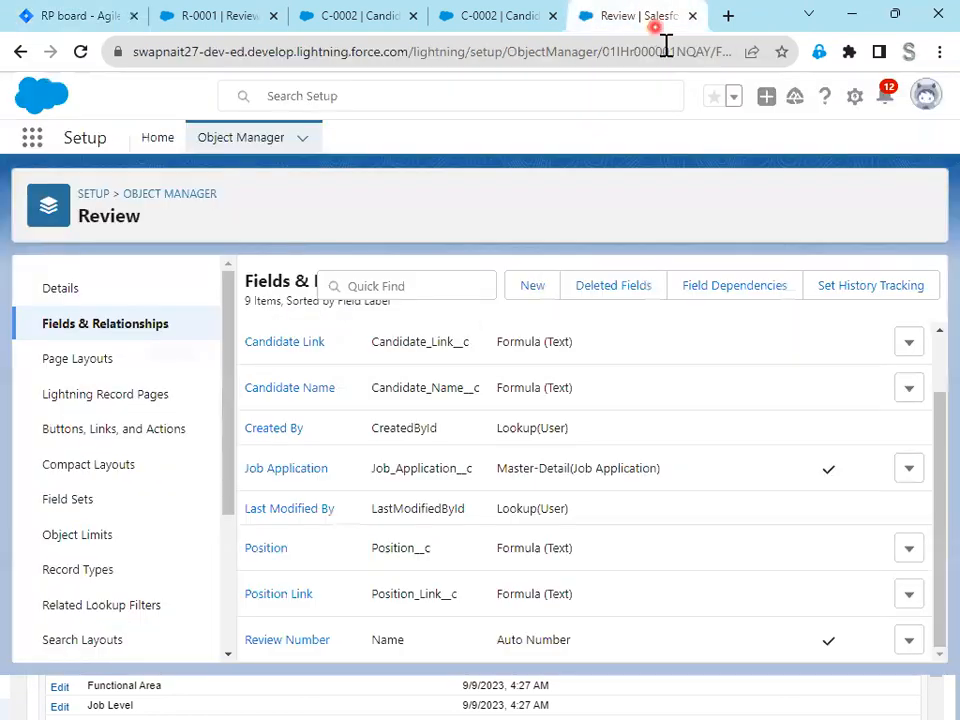
left_click(533, 287)
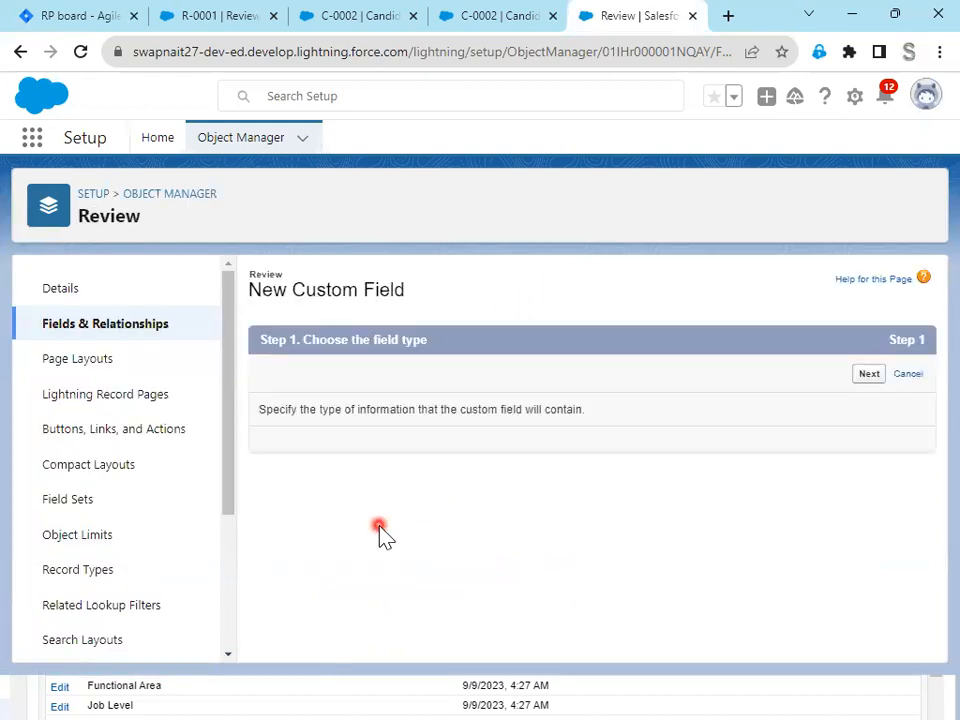
scroll(380, 535, "down", 5)
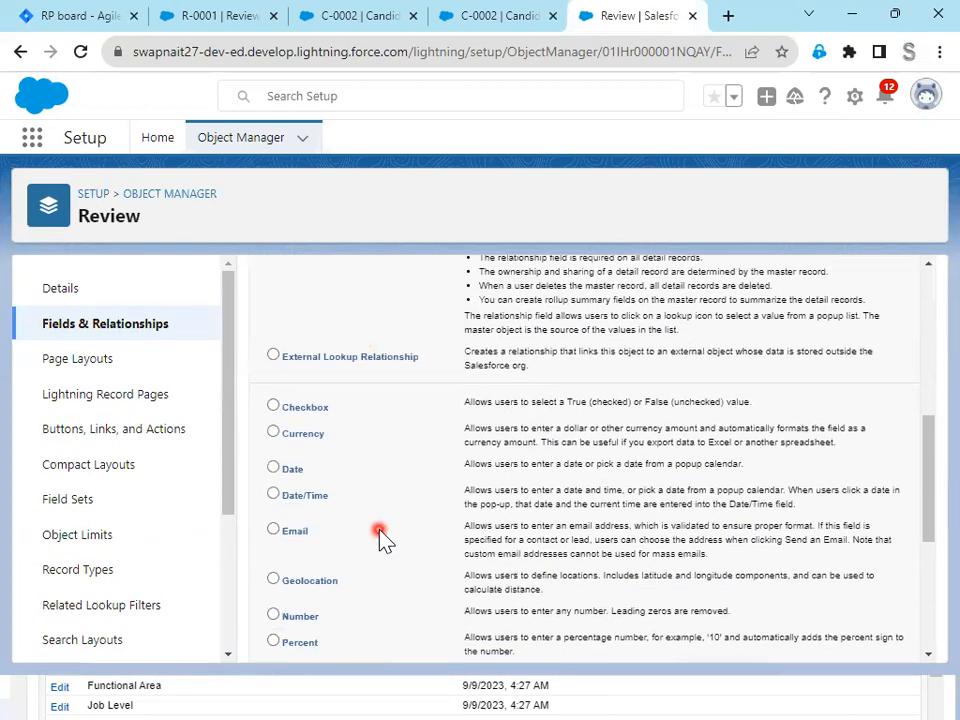
scroll(360, 515, "down", 2)
left_click(302, 429)
scroll(831, 507, "up", 5)
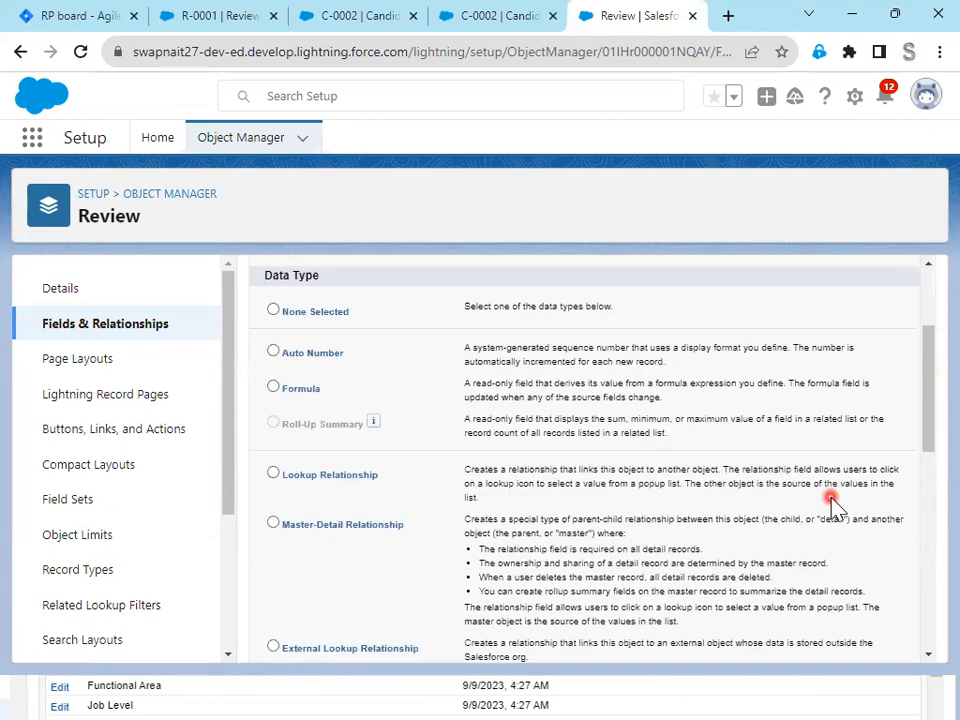
scroll(831, 500, "up", 3)
left_click(852, 376)
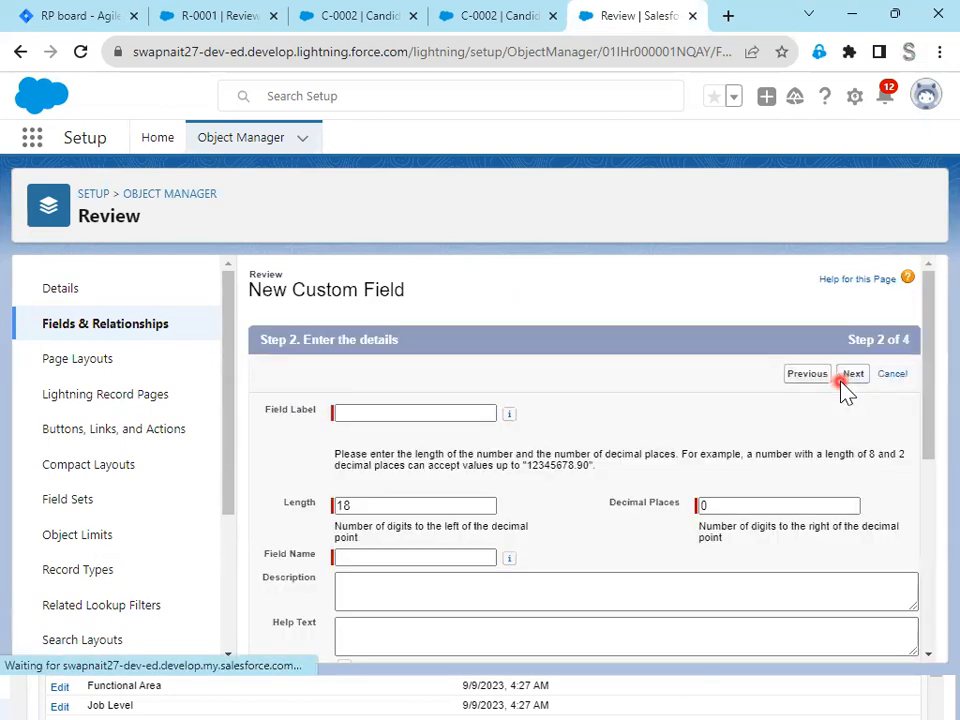
- Label the number field Rating and set its length to 1
left_click(432, 414)
key("ctrl+v")
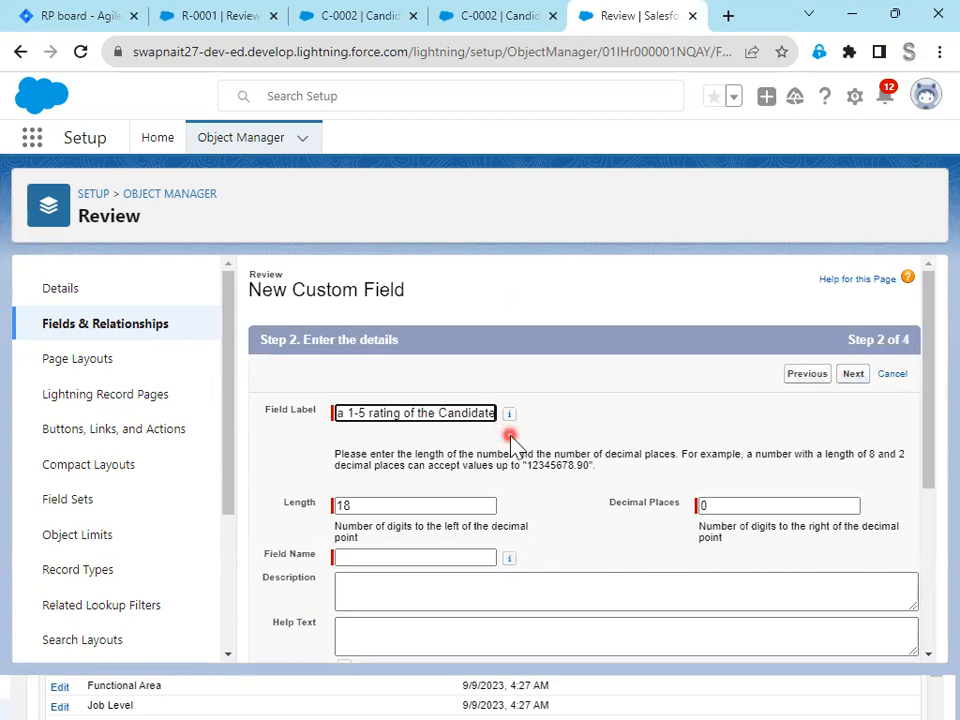
key("ctrl+z")
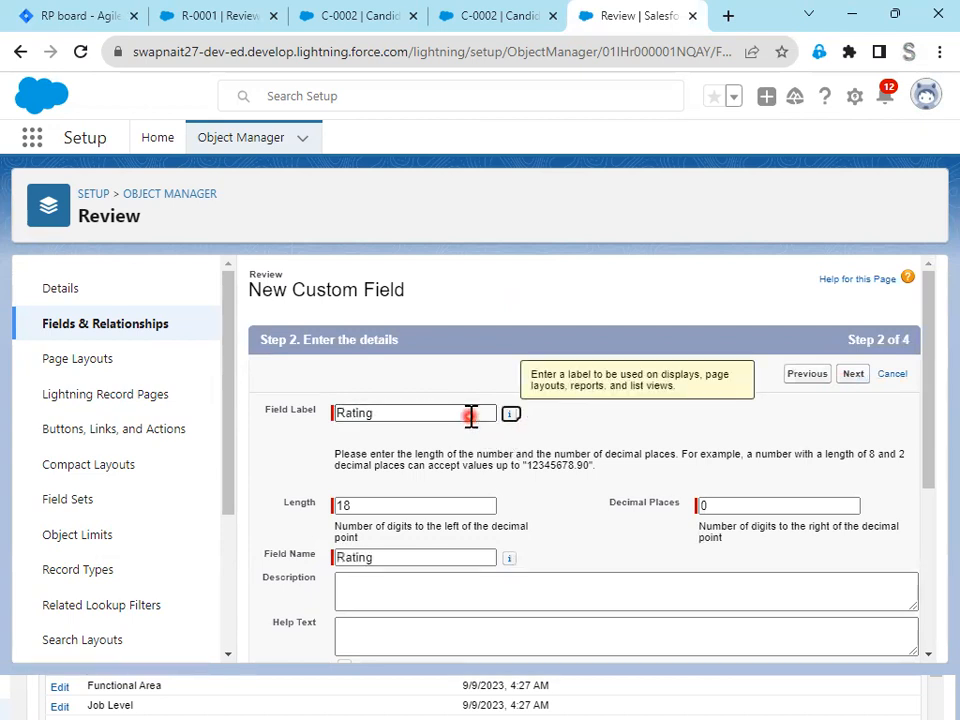
left_click(378, 507)
left_click_drag(378, 507, 343, 505)
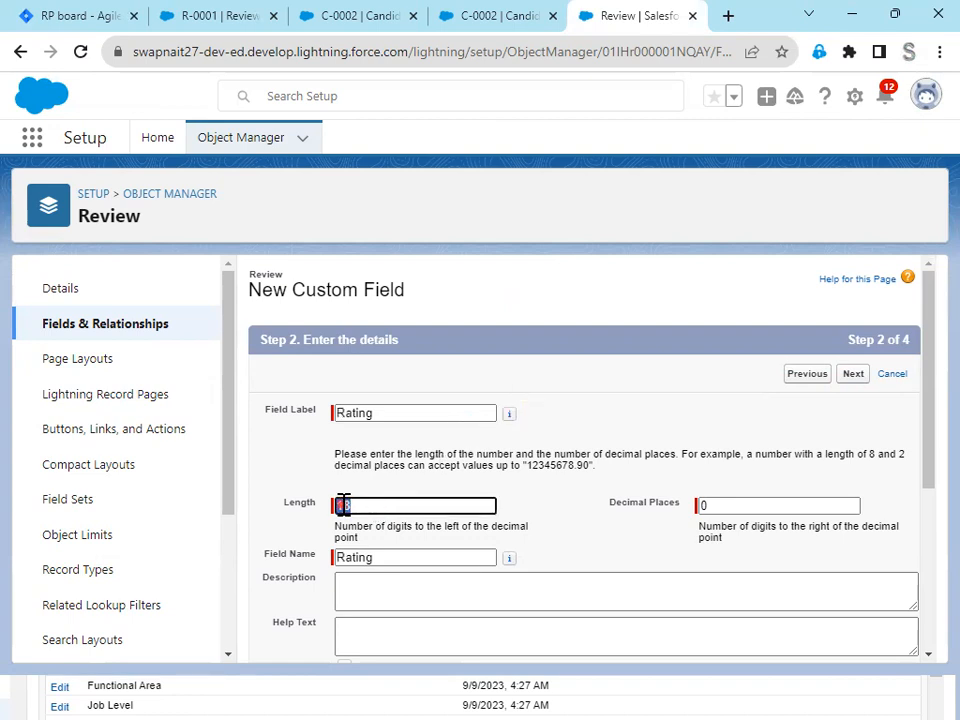
type("1")
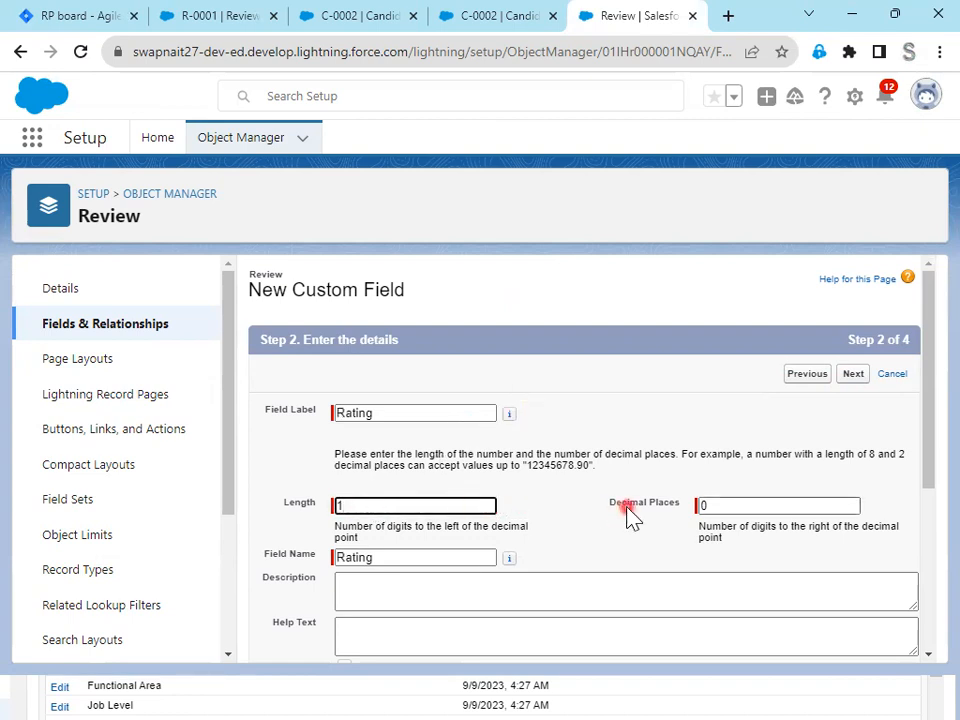
left_click(627, 507)
scroll(627, 507, "down", 3)
scroll(622, 508, "up", 3)
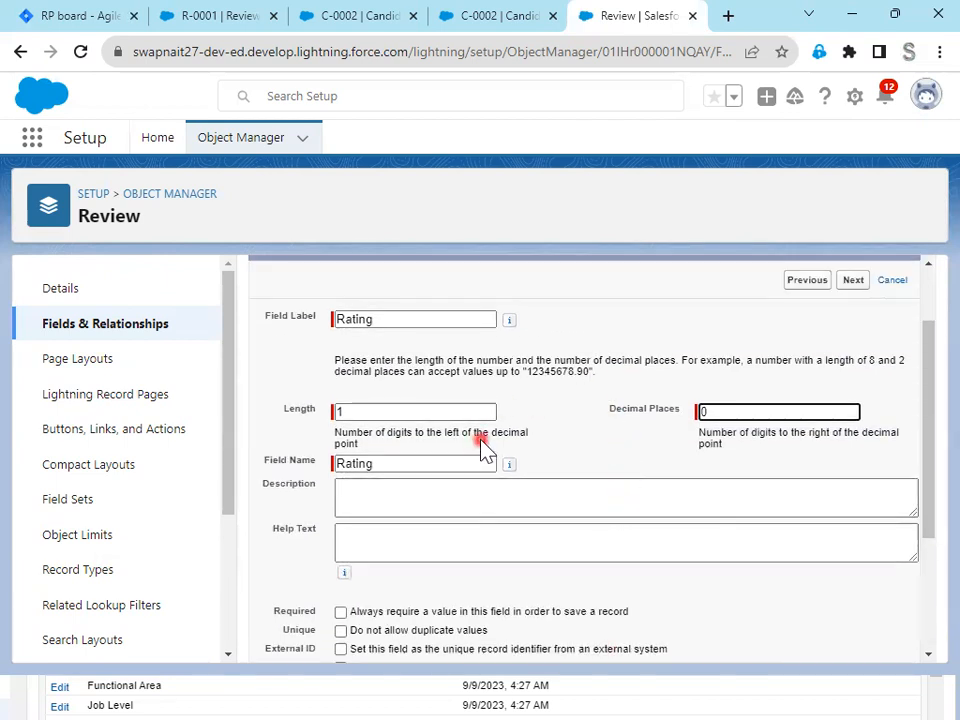
- Set the Rating field's help text to "Enter a 1-5 rating of the Candidate" and always require a value
left_click(388, 532)
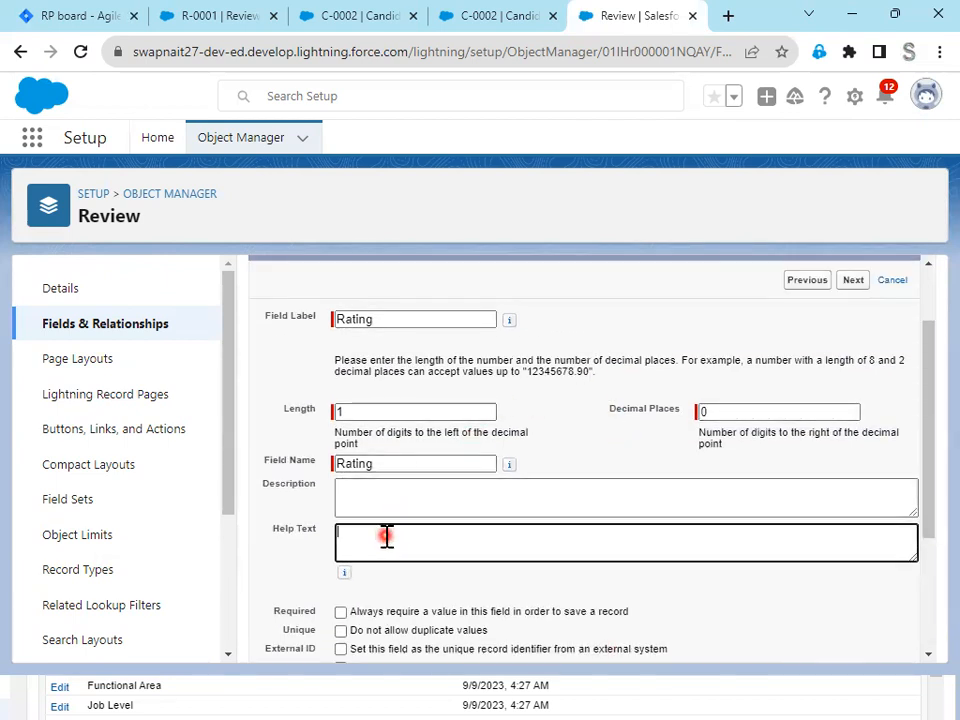
type("Enter a 1-5 rating of the Candidate")
scroll(718, 590, "down", 2)
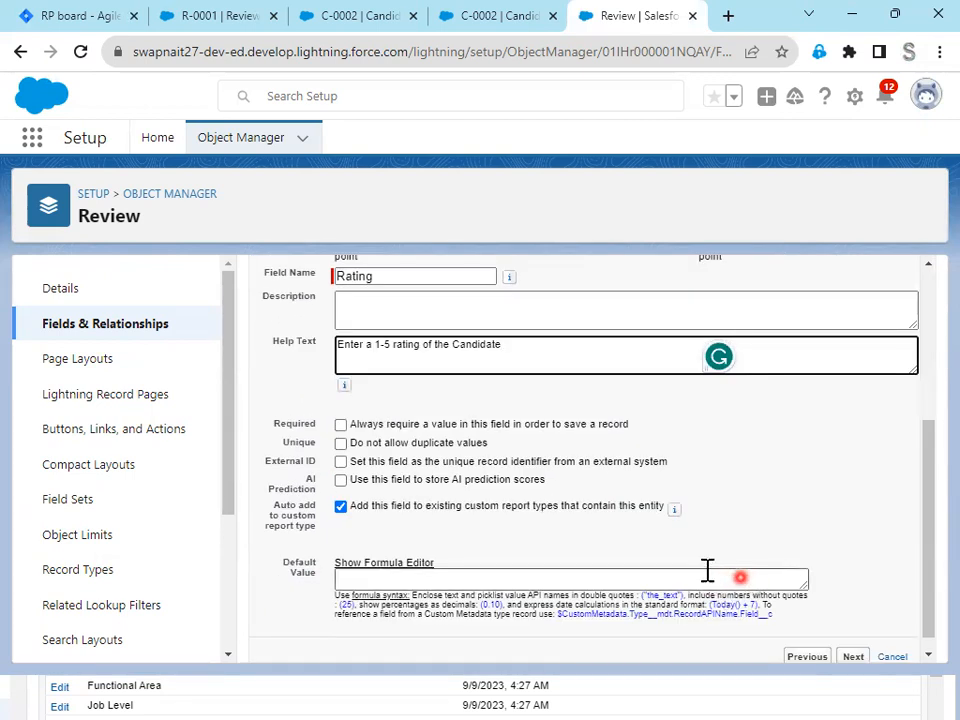
left_click(344, 425)
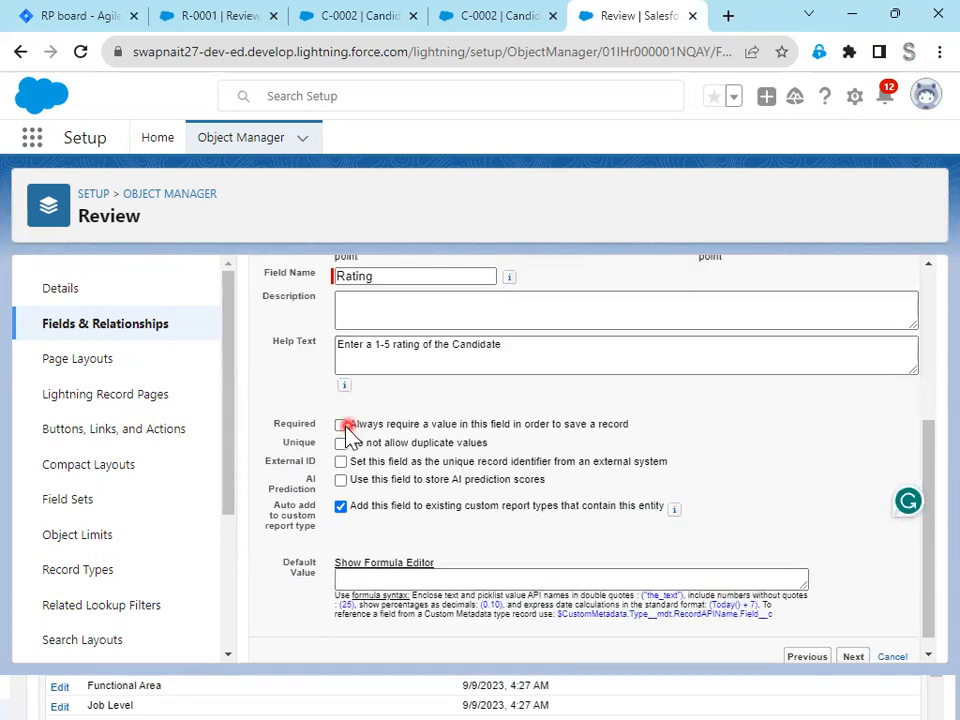
- Accept the default access and page layout settings, save the Rating field and check it in the Review object's field list
left_click(724, 442)
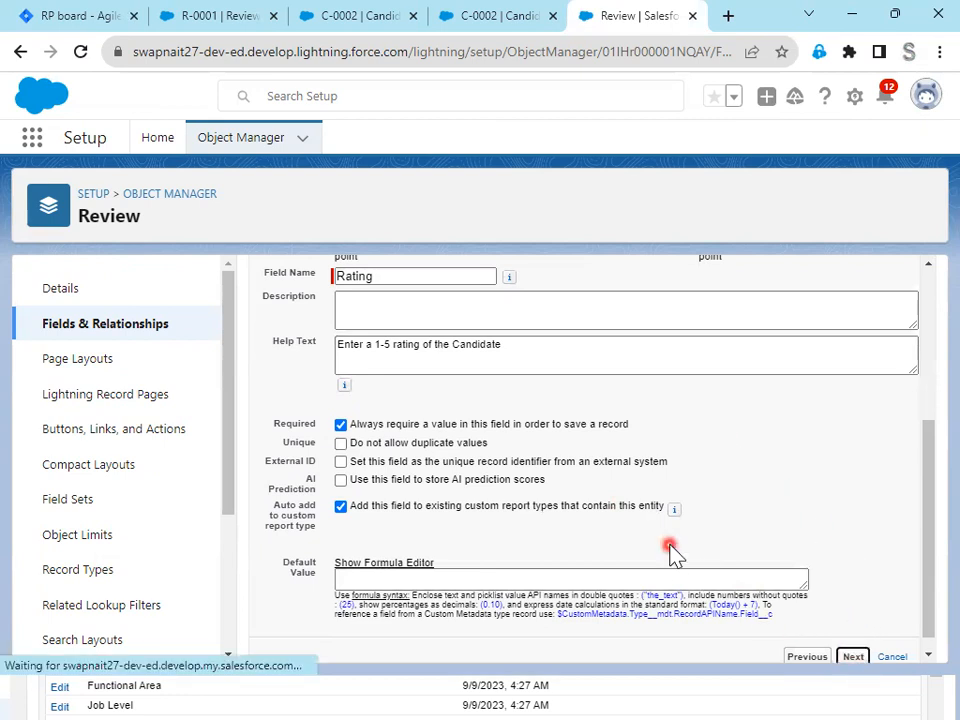
left_click(854, 375)
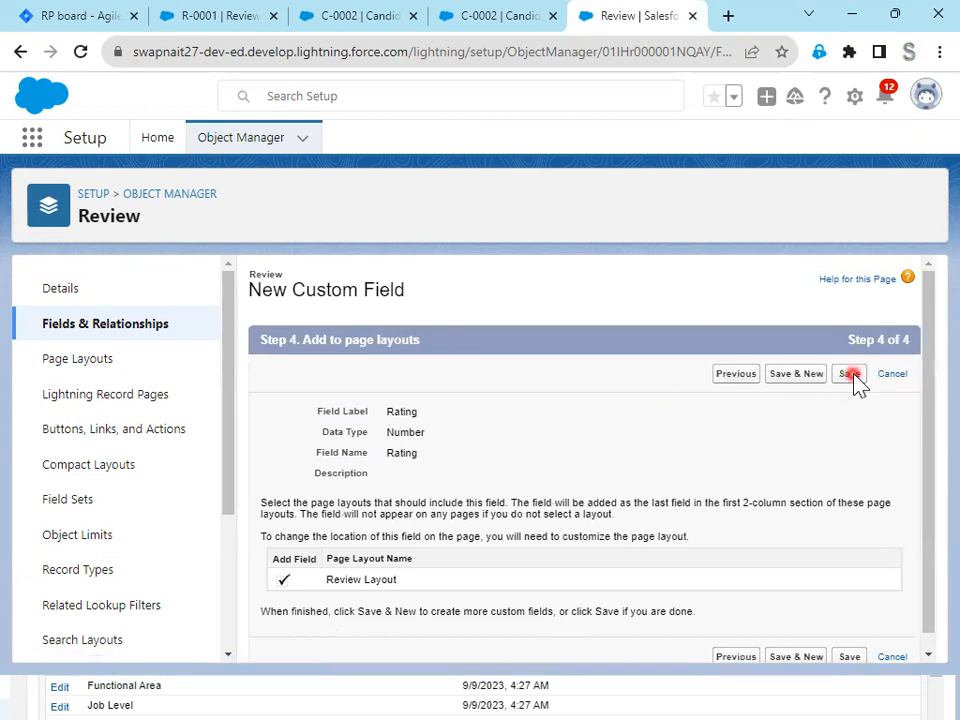
left_click(851, 374)
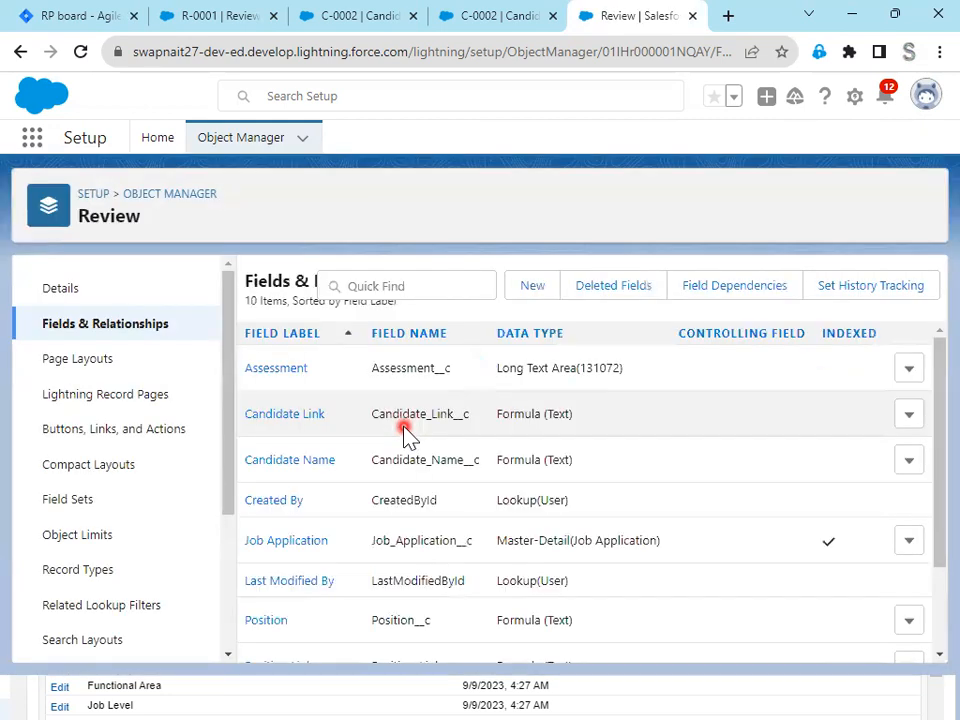
scroll(345, 590, "down", 2)
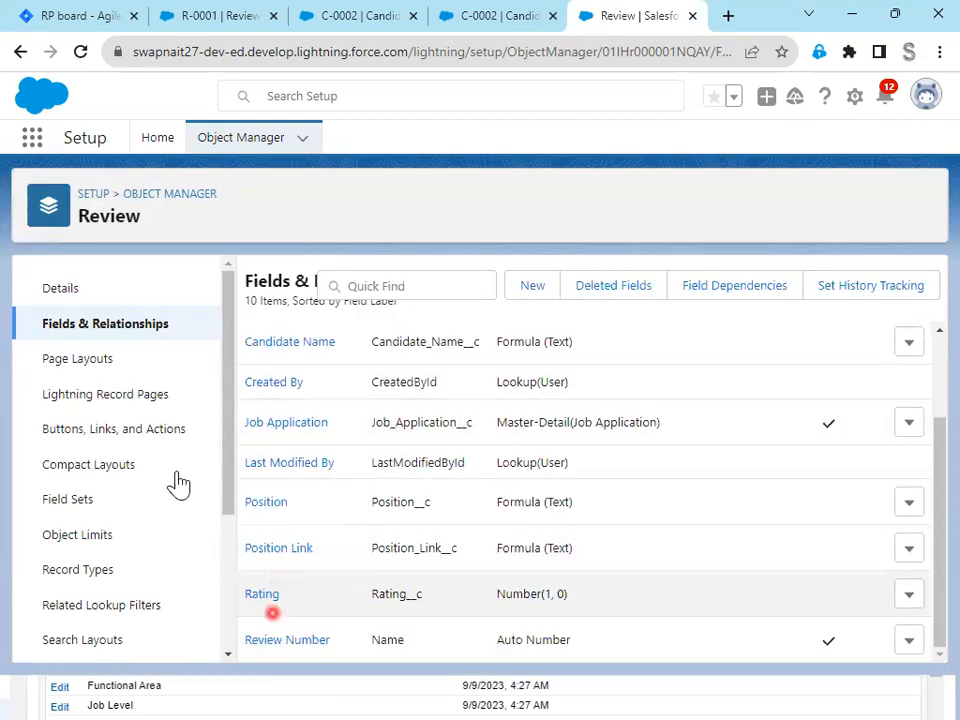
- Switch to Jira issue RP-9 and set its Story Points to 1
left_click(81, 15)
scroll(299, 430, "down", 3)
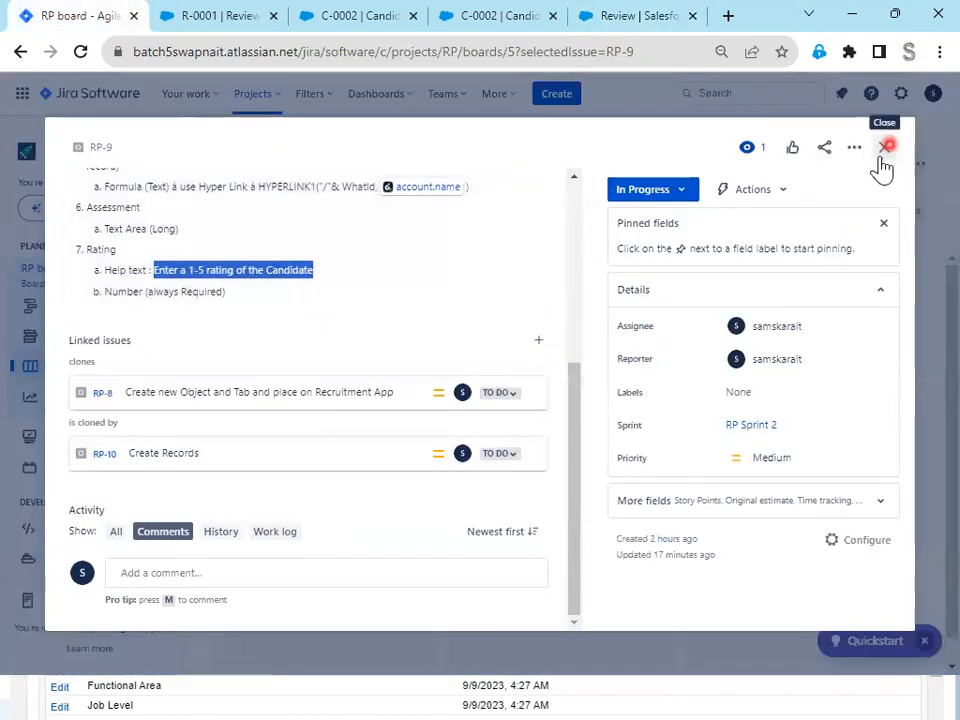
left_click(740, 504)
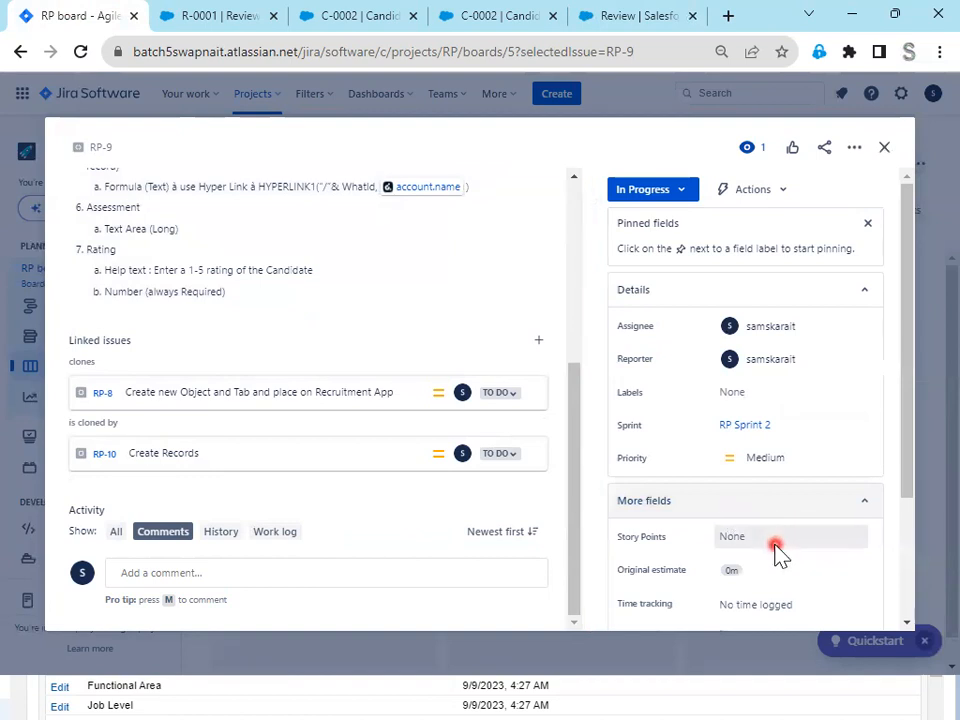
left_click(777, 545)
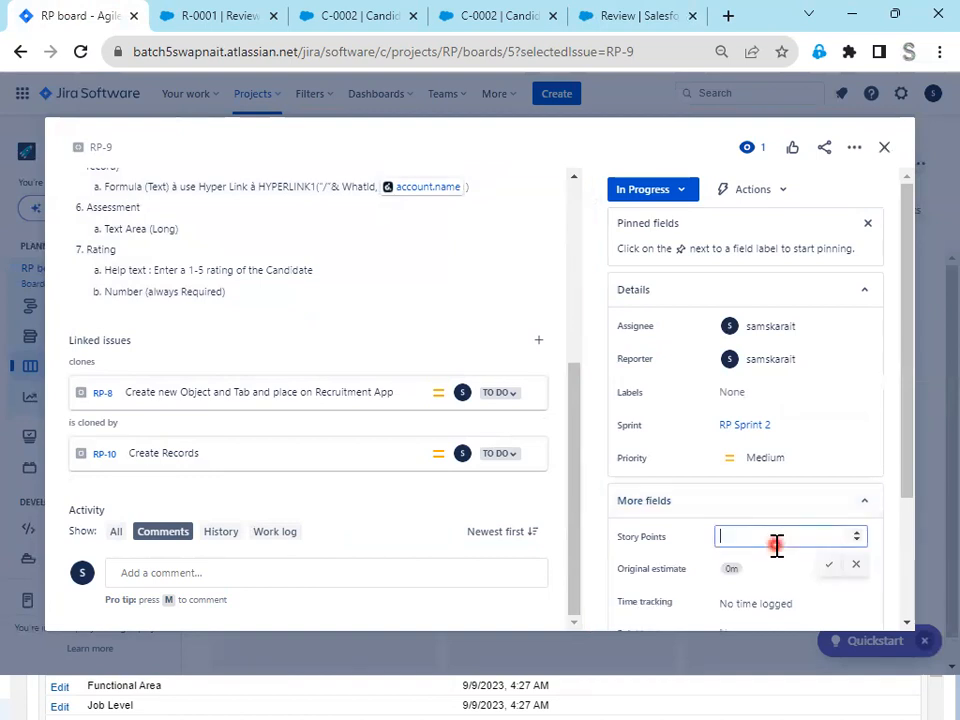
left_click(830, 568)
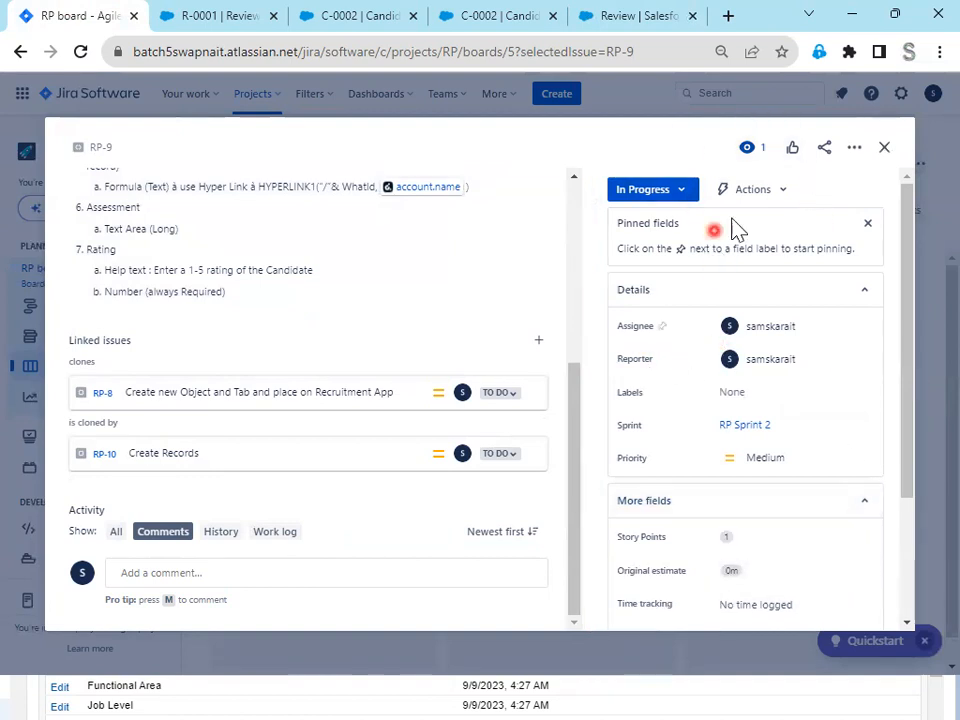
- Change issue RP-9's status to Done and close the issue
left_click(660, 193)
left_click(638, 244)
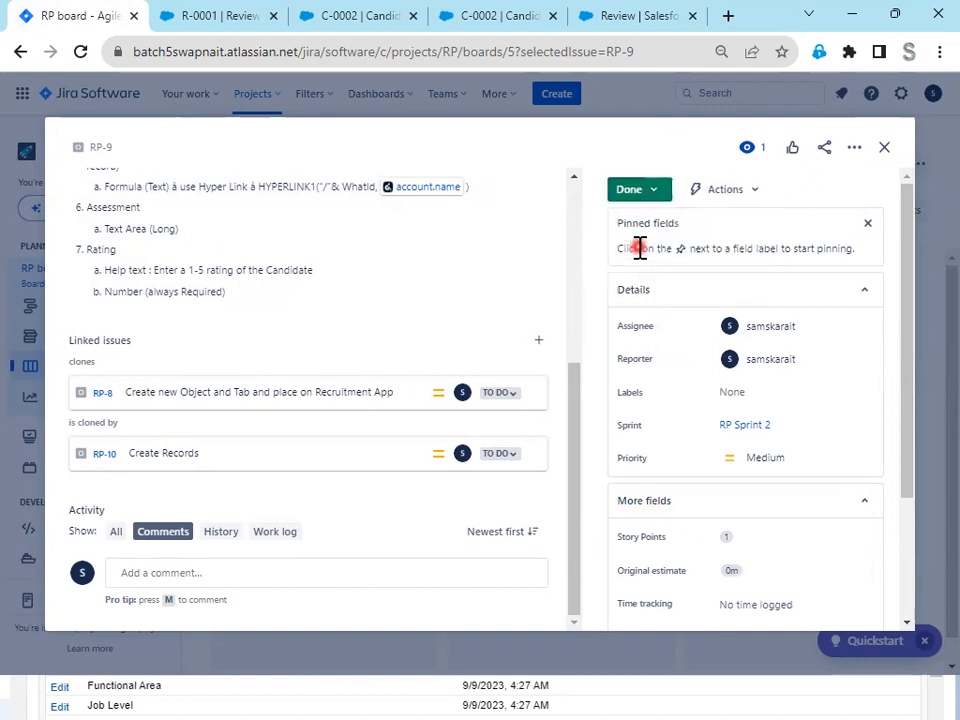
left_click(884, 149)
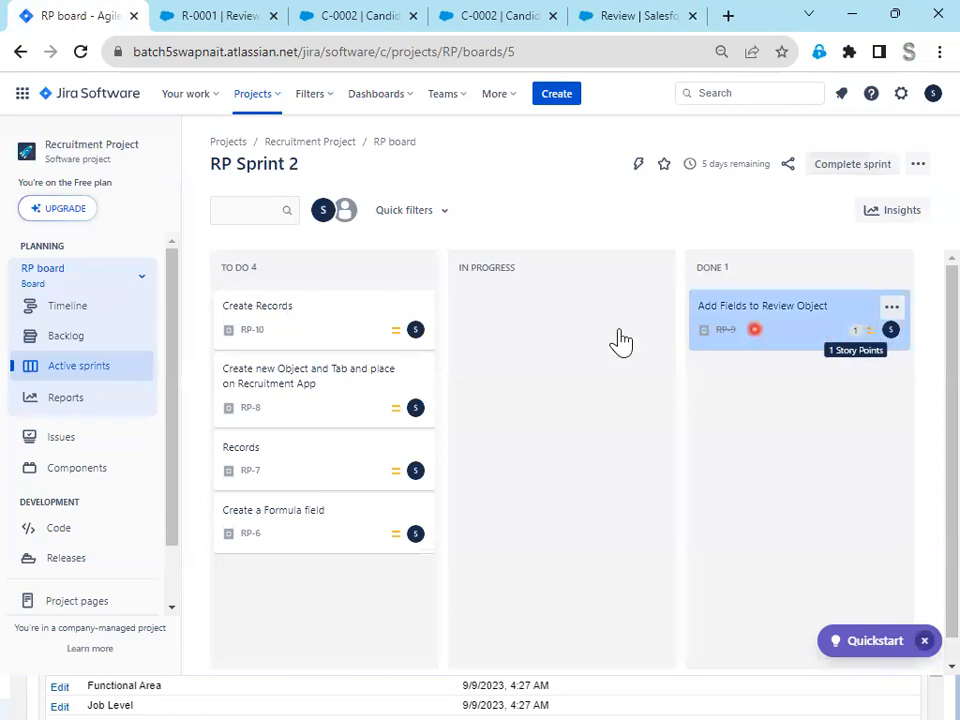
- Move issue RP-10 Create Records to In Progress on the sprint board and open it to read its description
left_click_drag(316, 324, 524, 316)
left_click(524, 316)
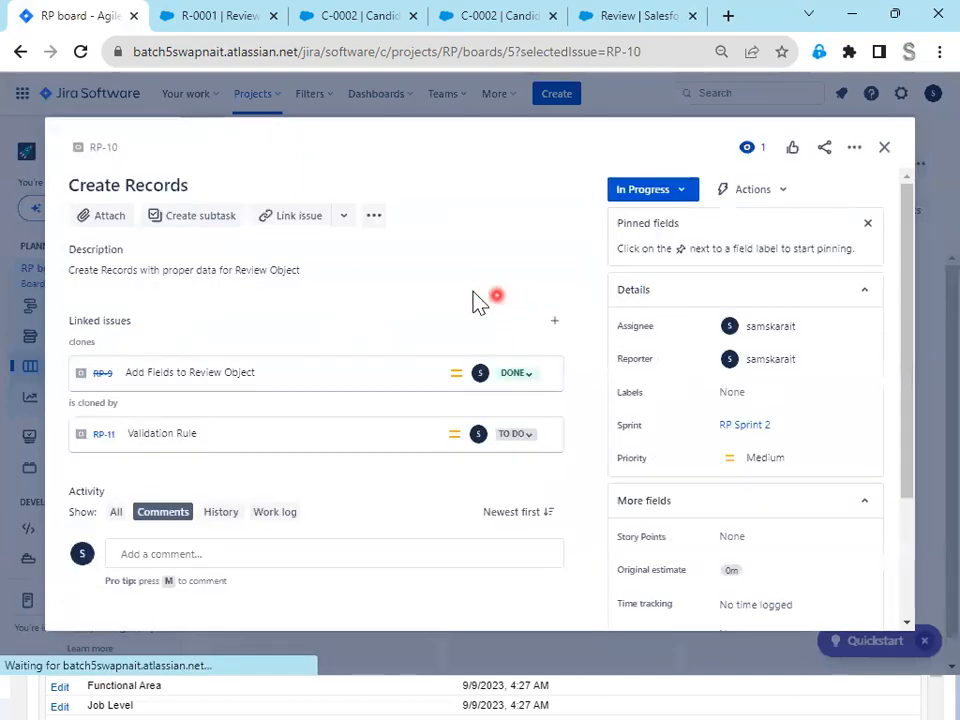
left_click_drag(206, 270, 315, 283)
- Switch to the Salesforce Recruiter app, reload the page and open review R-0001 from the Reviews list
left_click(200, 15)
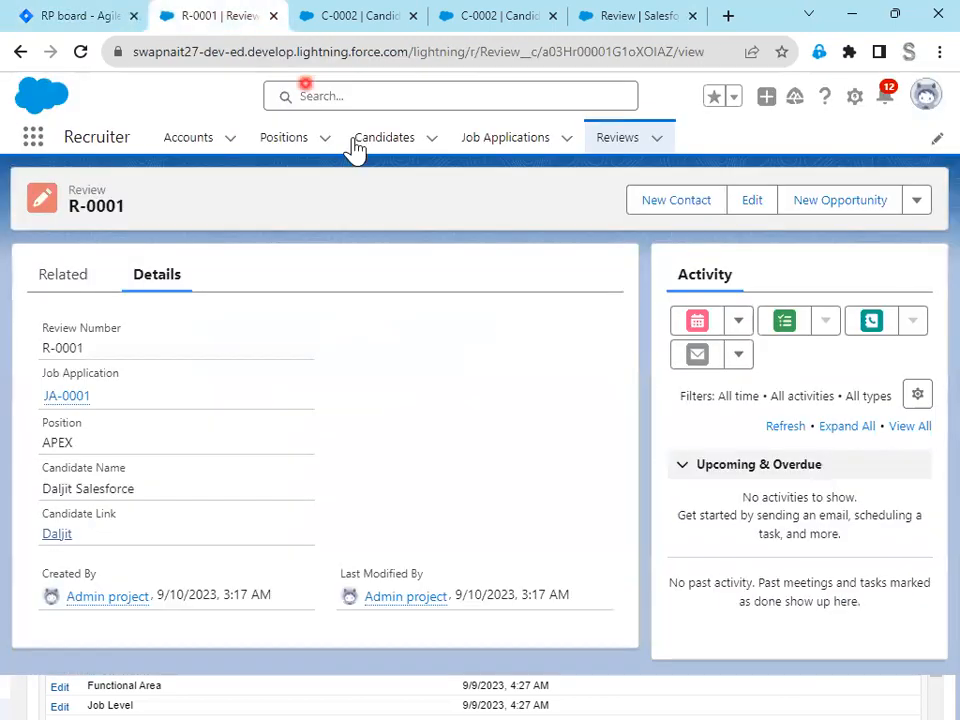
left_click(82, 55)
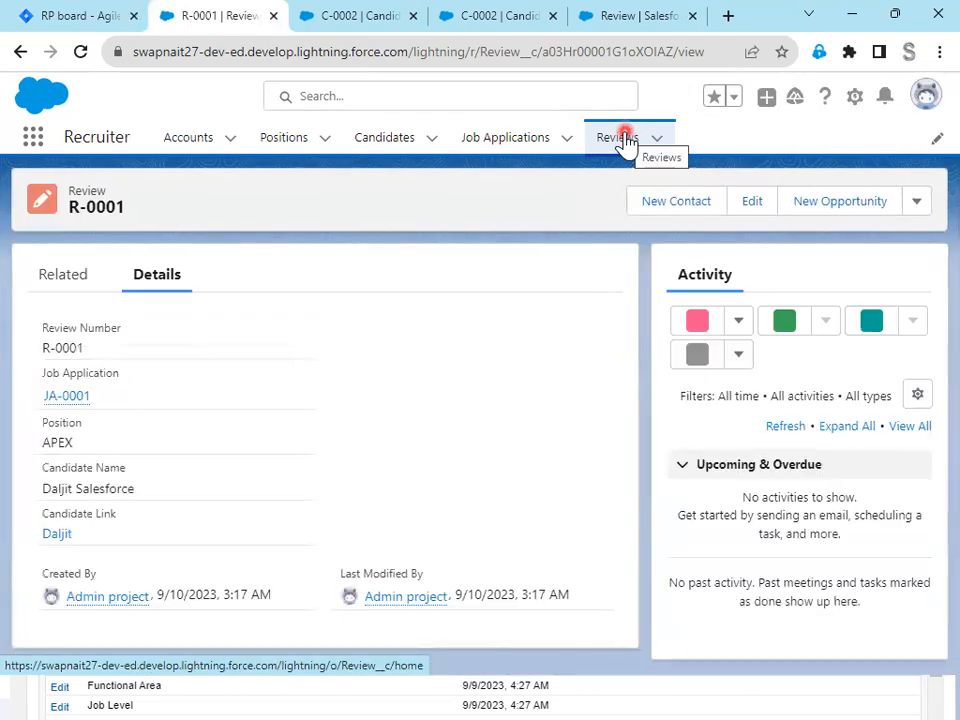
left_click(622, 139)
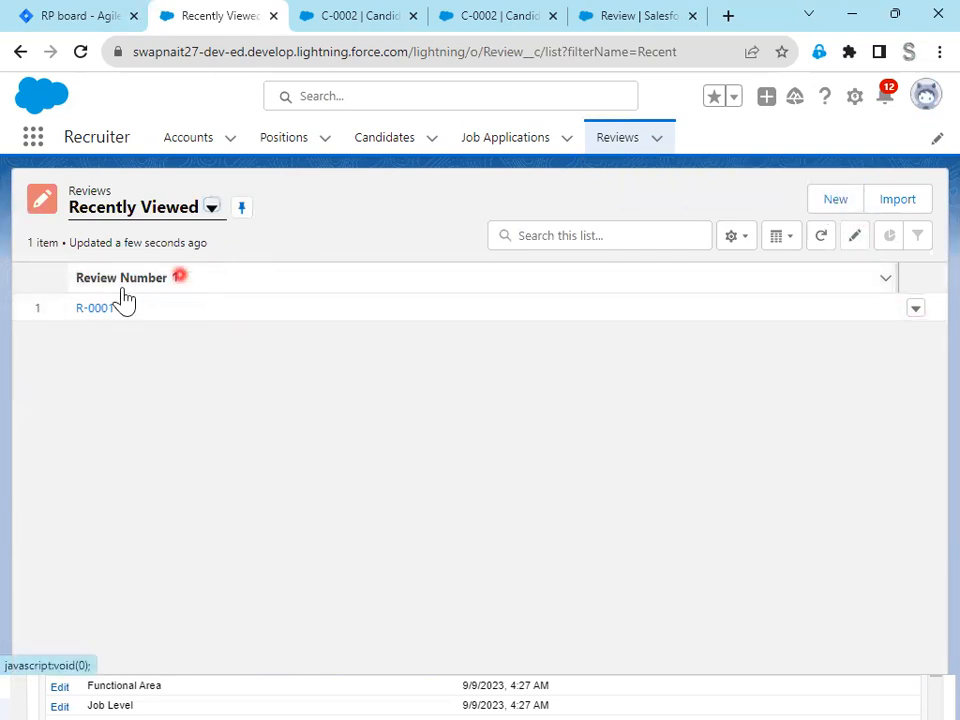
left_click(100, 310)
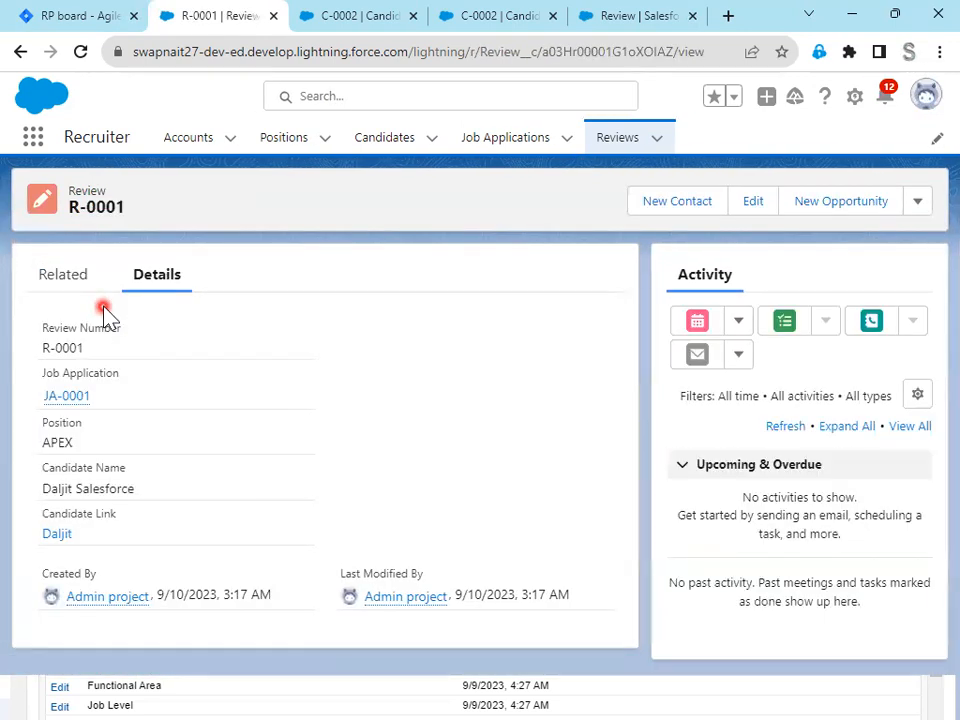
left_click(20, 52)
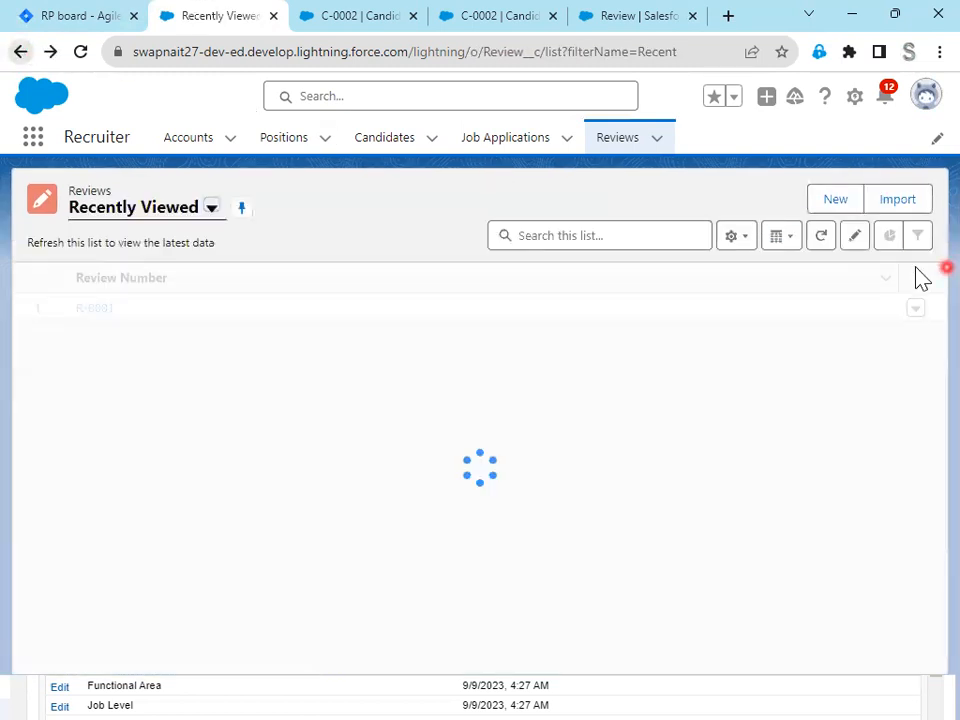
left_click(840, 208)
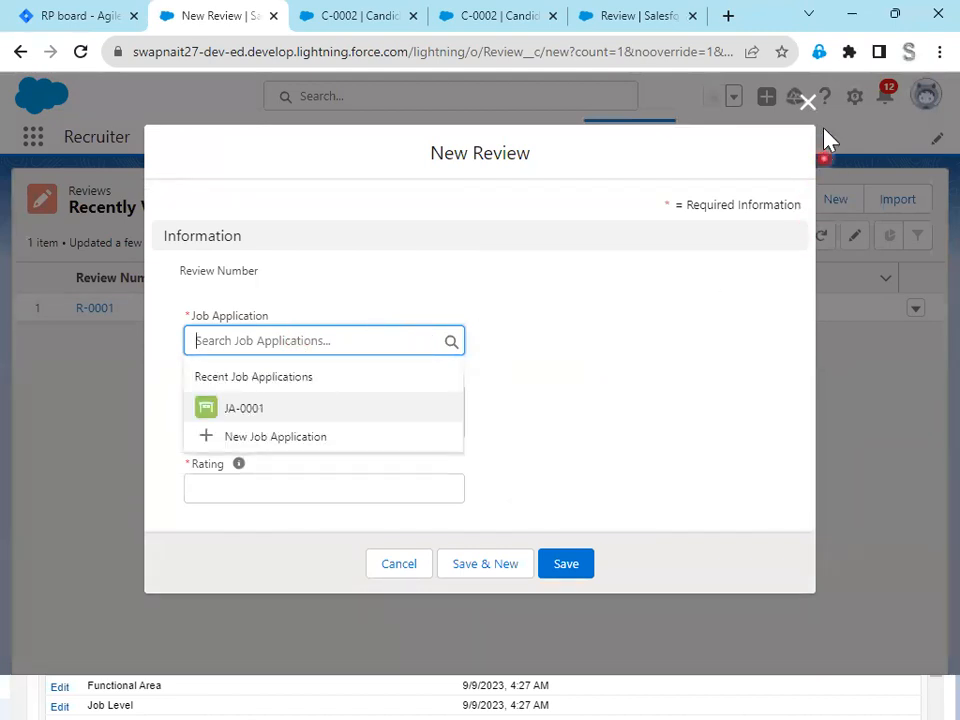
left_click(807, 103)
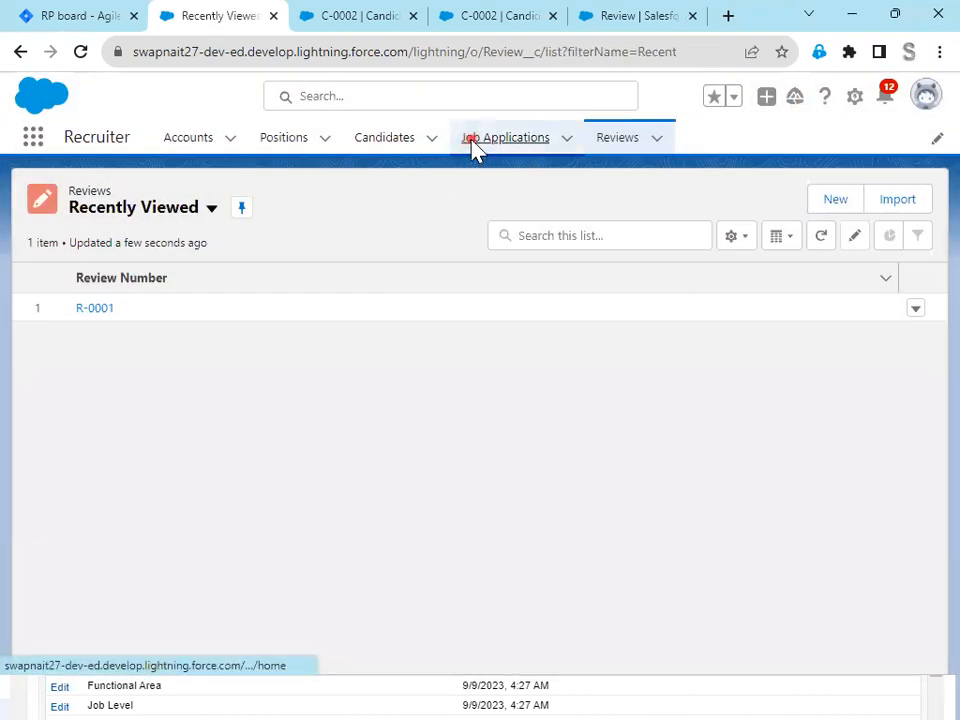
- Open the Job Applications list in a new browser tab, open record JA-0001 and start cloning it
right_click(474, 148)
left_click(549, 162)
left_click(309, 18)
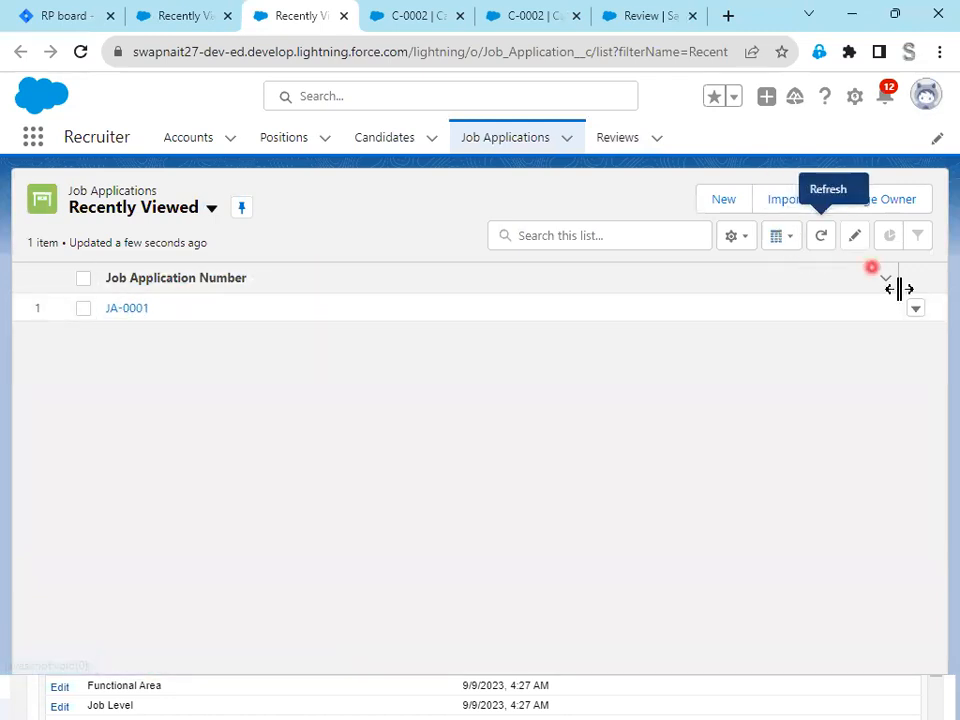
left_click(120, 309)
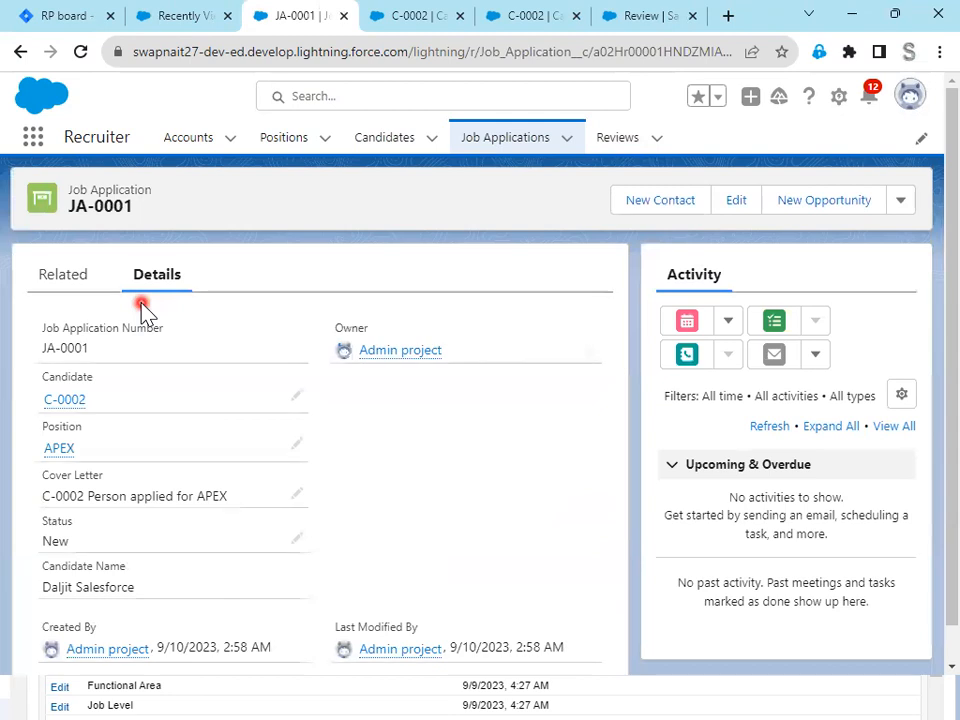
left_click(901, 200)
left_click(830, 335)
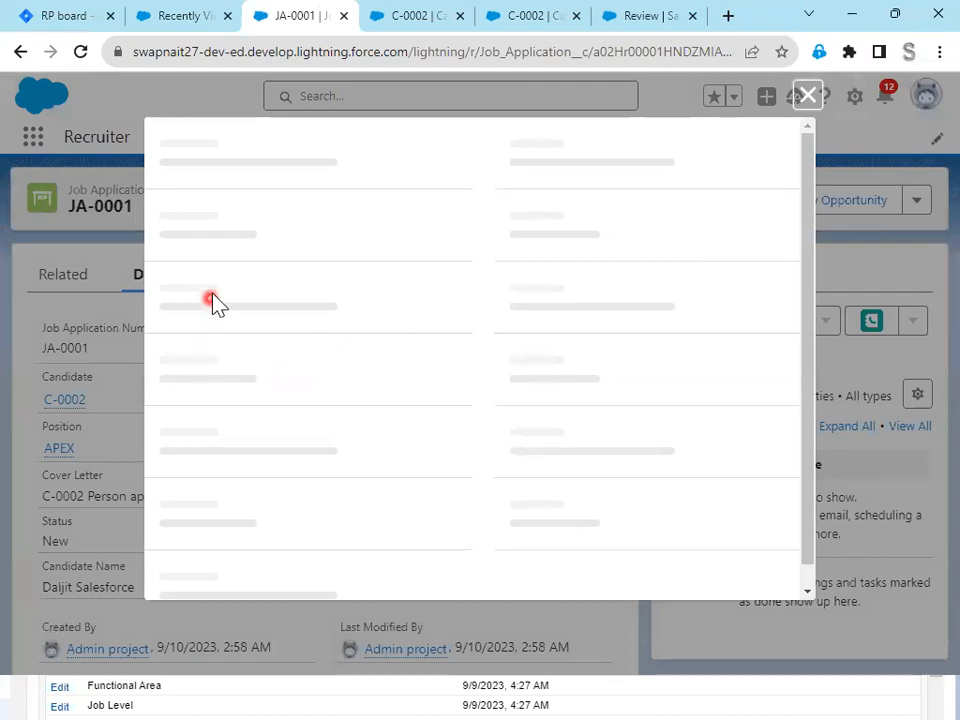
- Change the cloned job application's candidate to C-0001 and its position to JavaScript
left_click(443, 303)
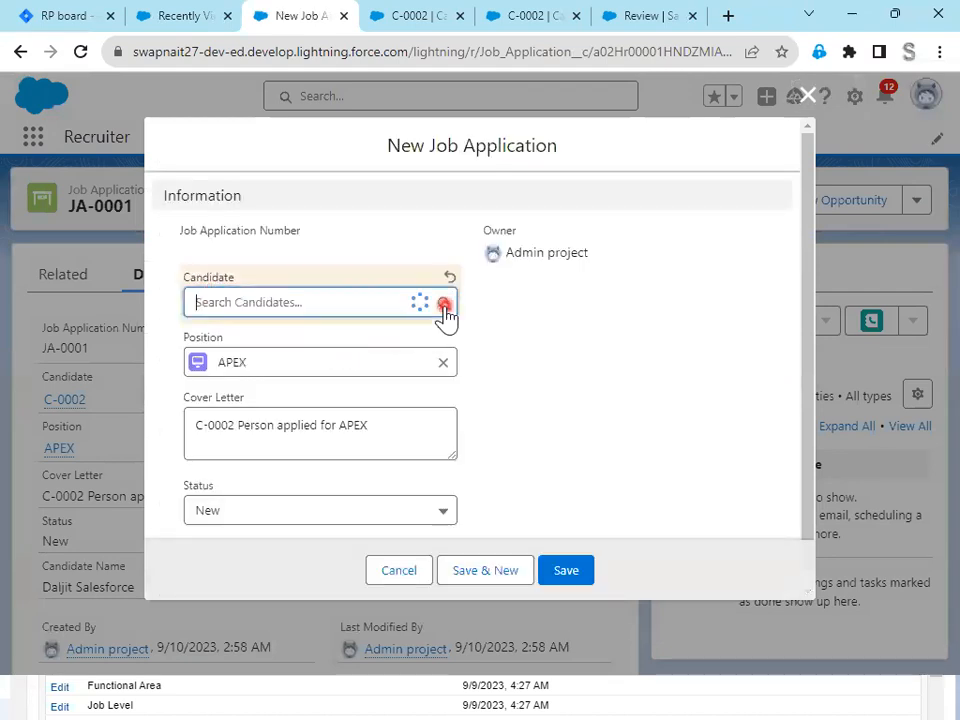
left_click(289, 414)
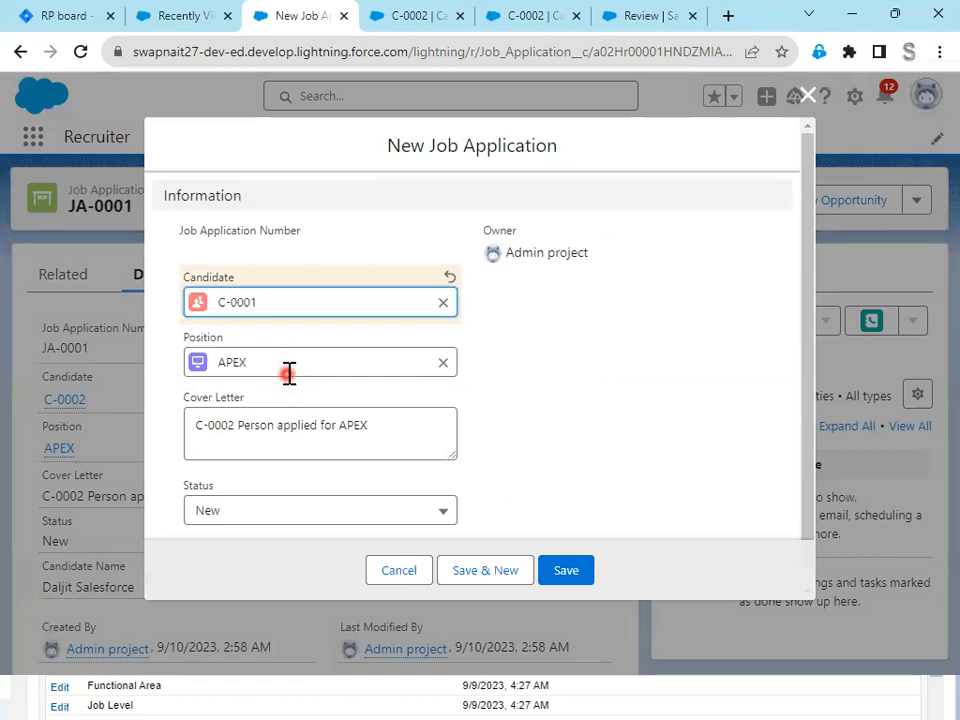
left_click(437, 361)
left_click(445, 361)
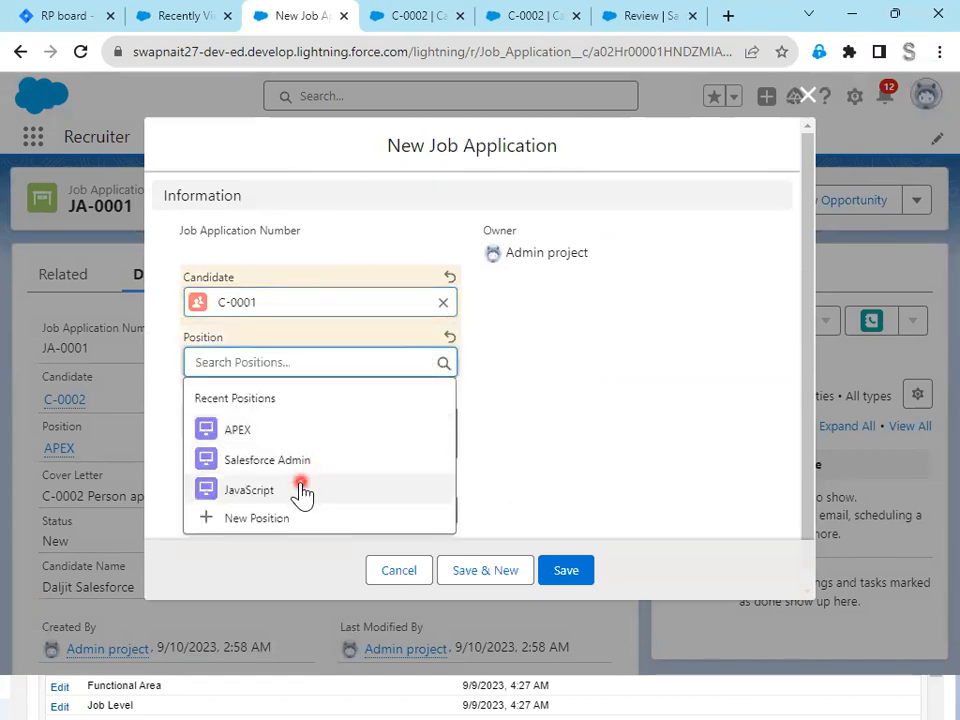
left_click(300, 490)
- Replace the cover letter text with "JavaScript Cover Letter" and save the new job application
left_click_drag(382, 426, 192, 426)
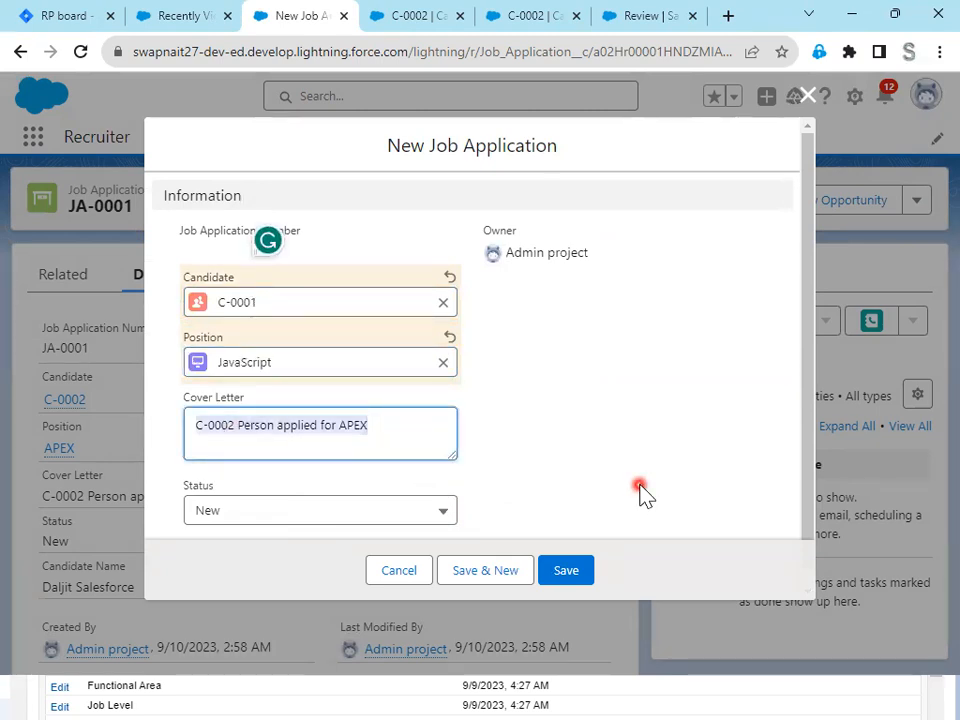
type("JavaScript Cover Letter")
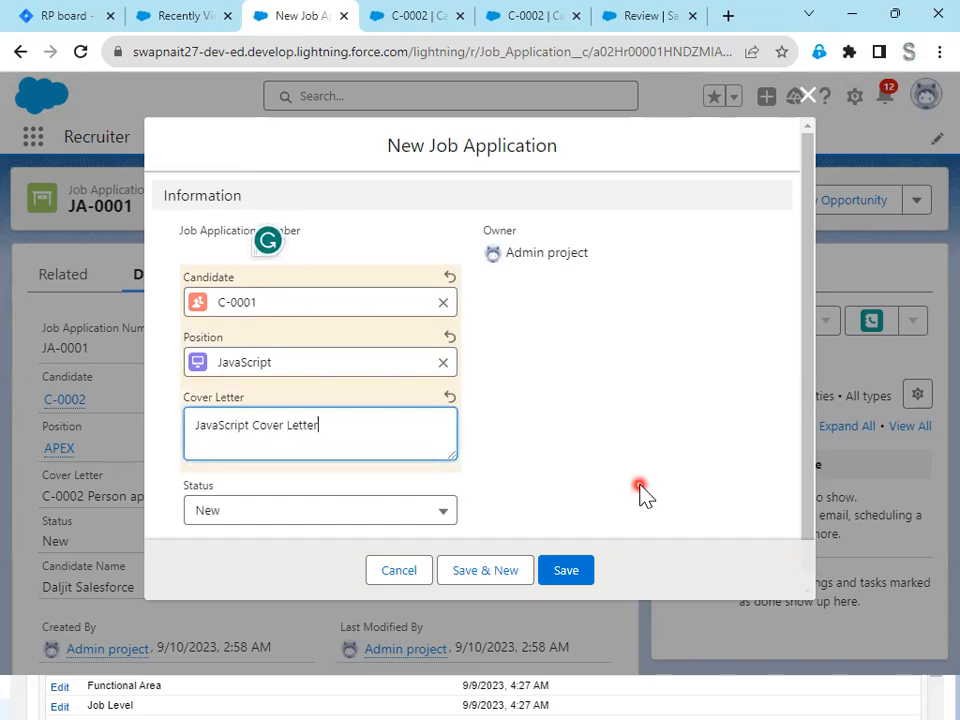
scroll(574, 445, "down", 1)
left_click(574, 572)
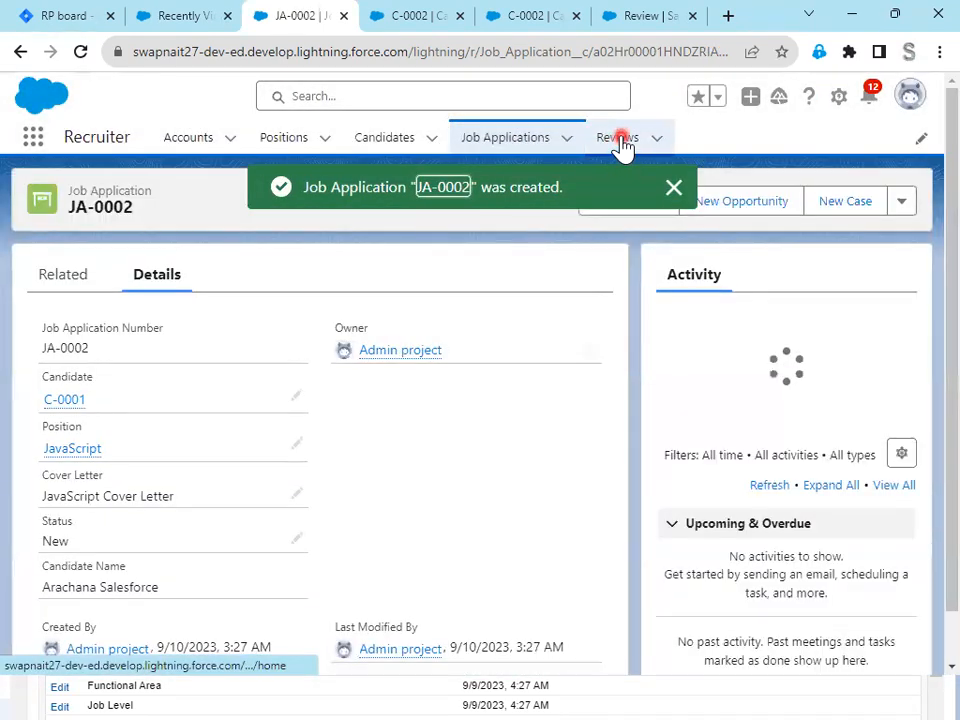
- Start a new review record from the Reviews list and link it to job application JA-0002
left_click(619, 140)
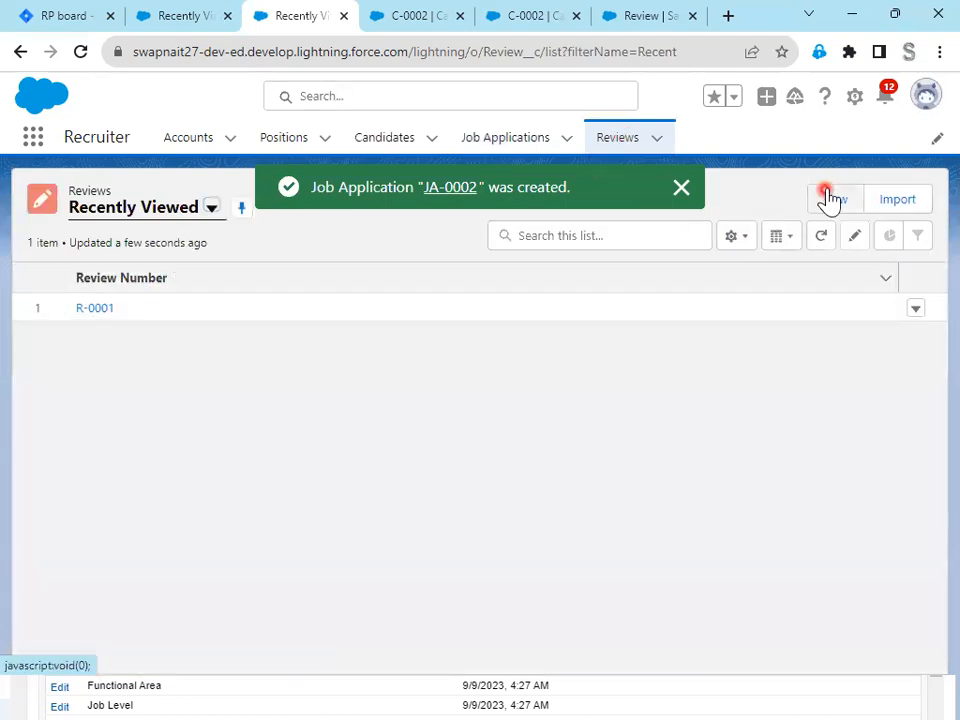
left_click(830, 204)
left_click(210, 328)
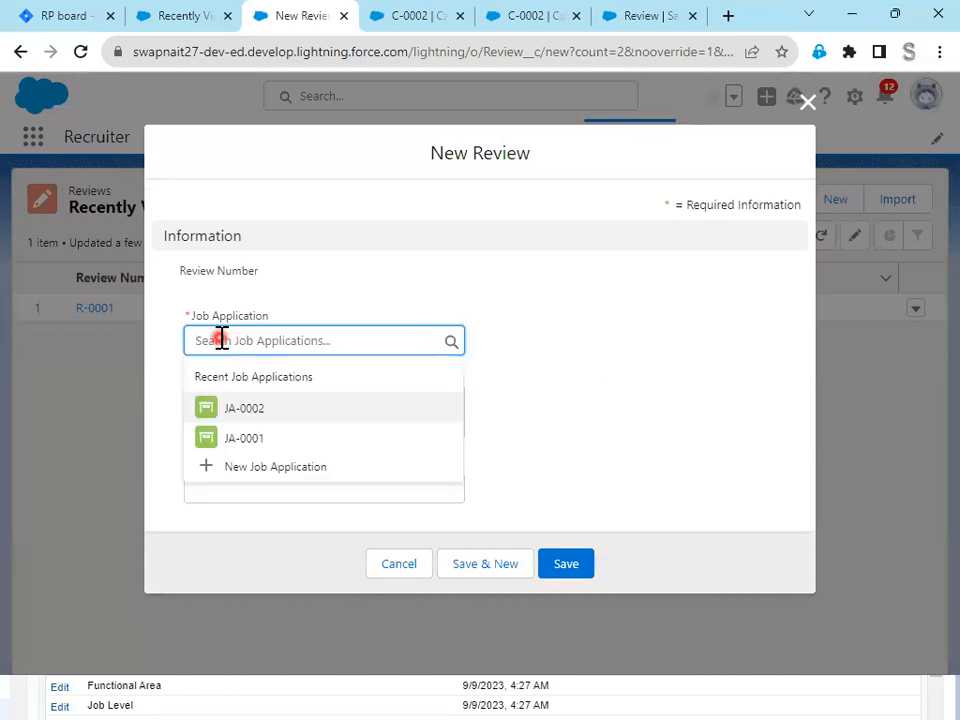
left_click(263, 408)
- Fill in the review's assessment with "Applied for JavaScript" and set its rating to 3
left_click(265, 404)
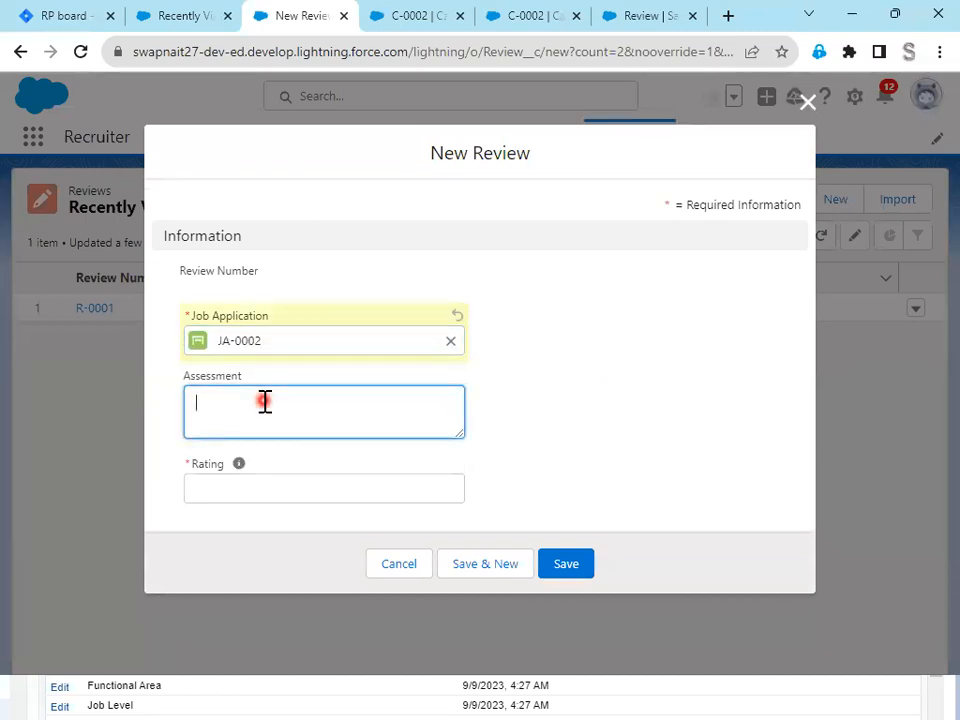
type("Applied for JavaScript")
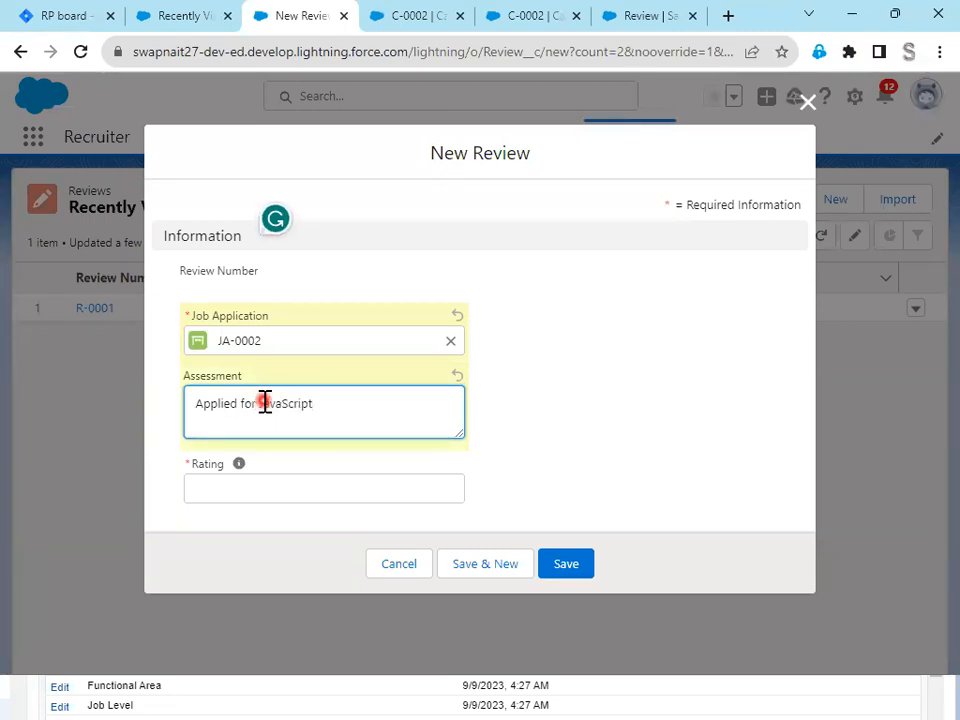
left_click(289, 489)
type("3")
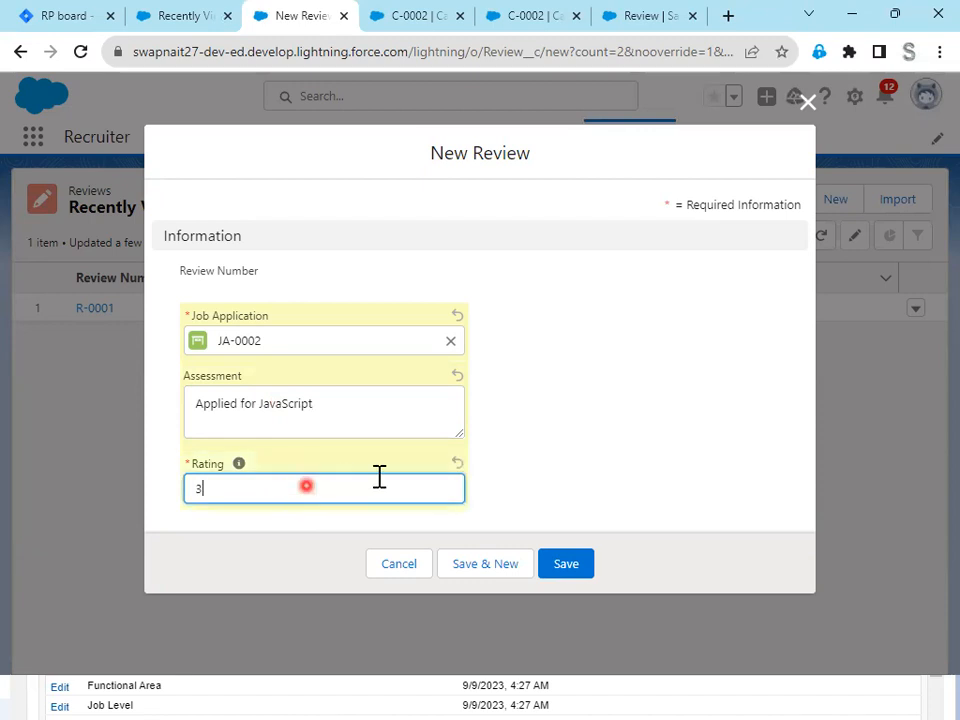
- Save the new review record, then open review R-0001 from the Reviews list and look over its details
left_click(567, 566)
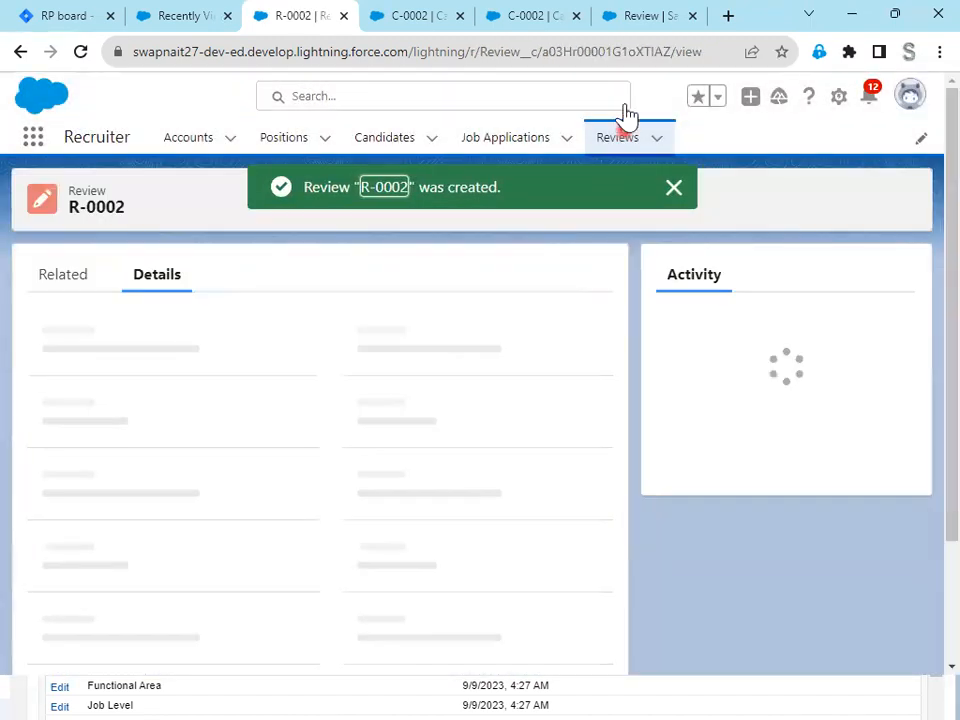
left_click(622, 140)
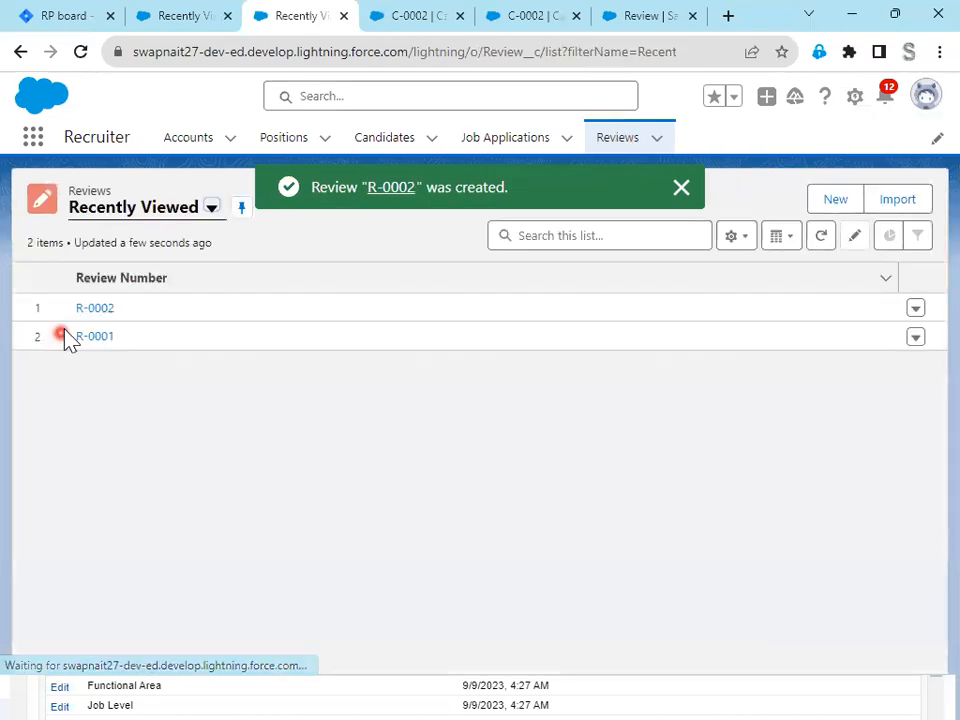
left_click(101, 340)
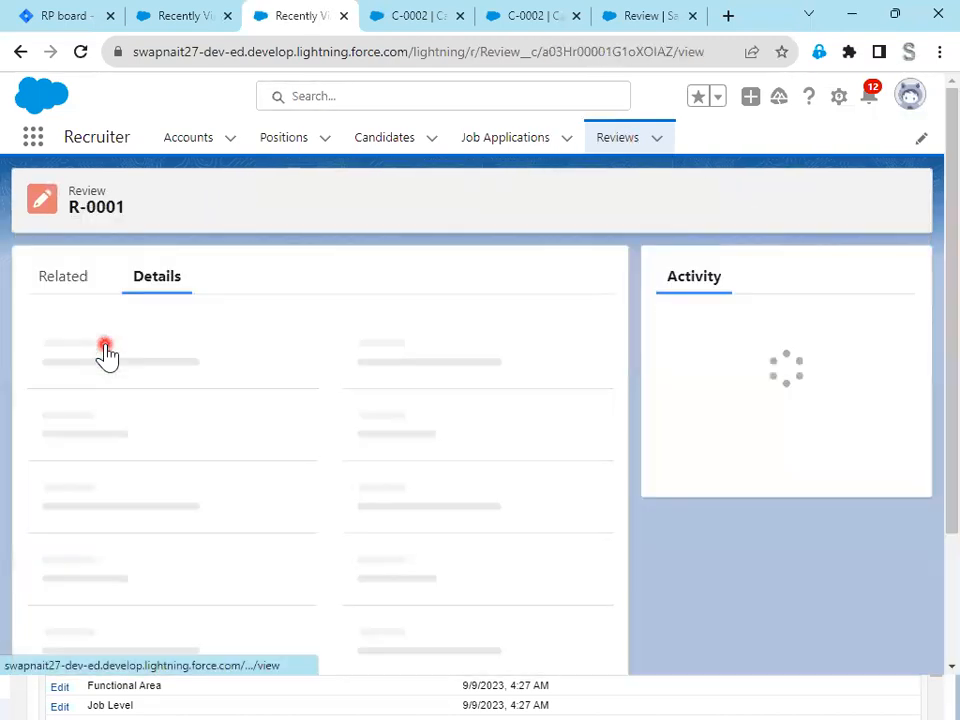
scroll(290, 540, "down", 2)
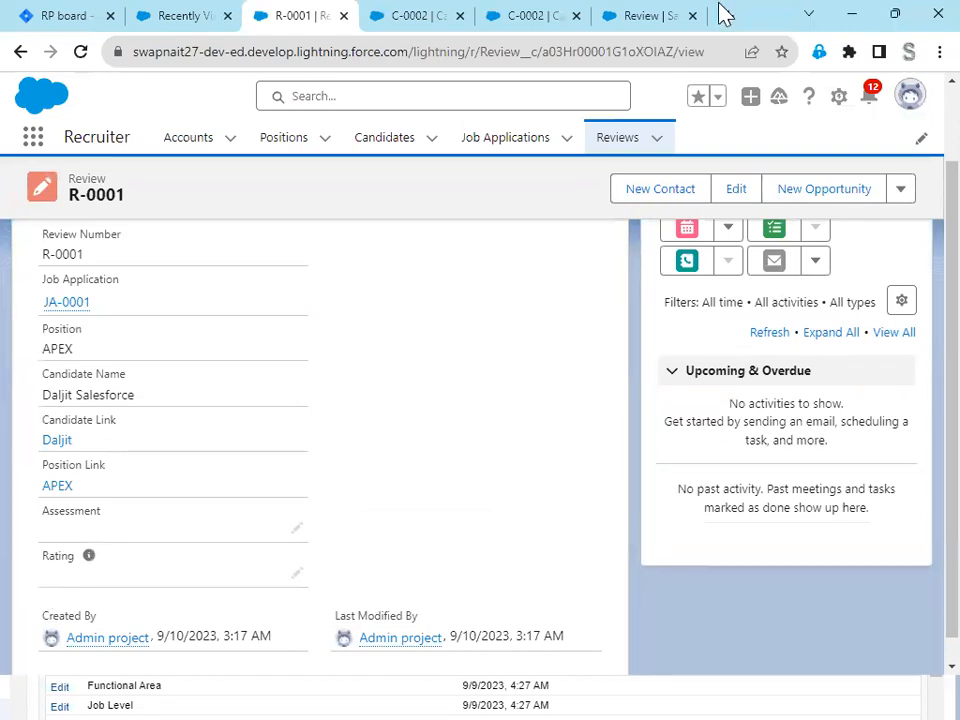
- Switch to the Jira board and set the story points of issue RP-10 to 1
left_click(78, 24)
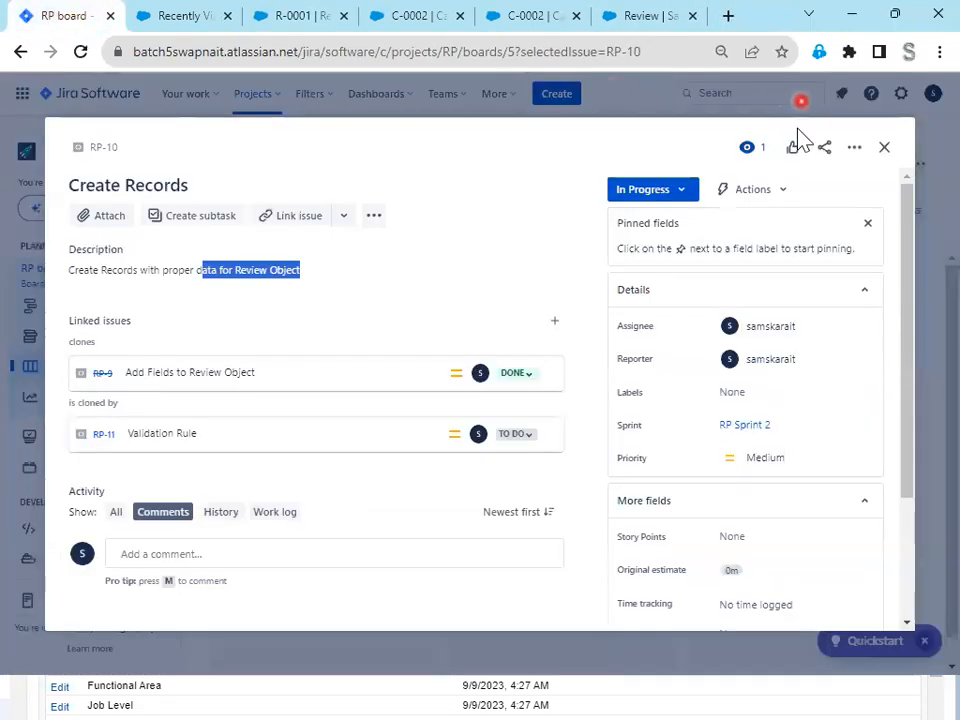
left_click(884, 148)
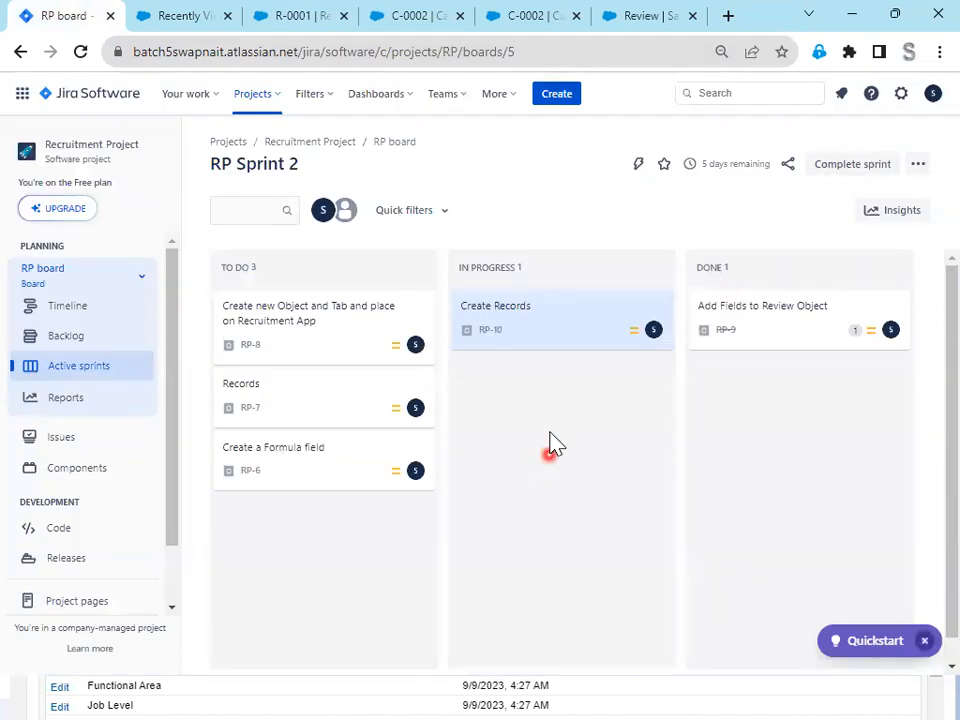
left_click(551, 310)
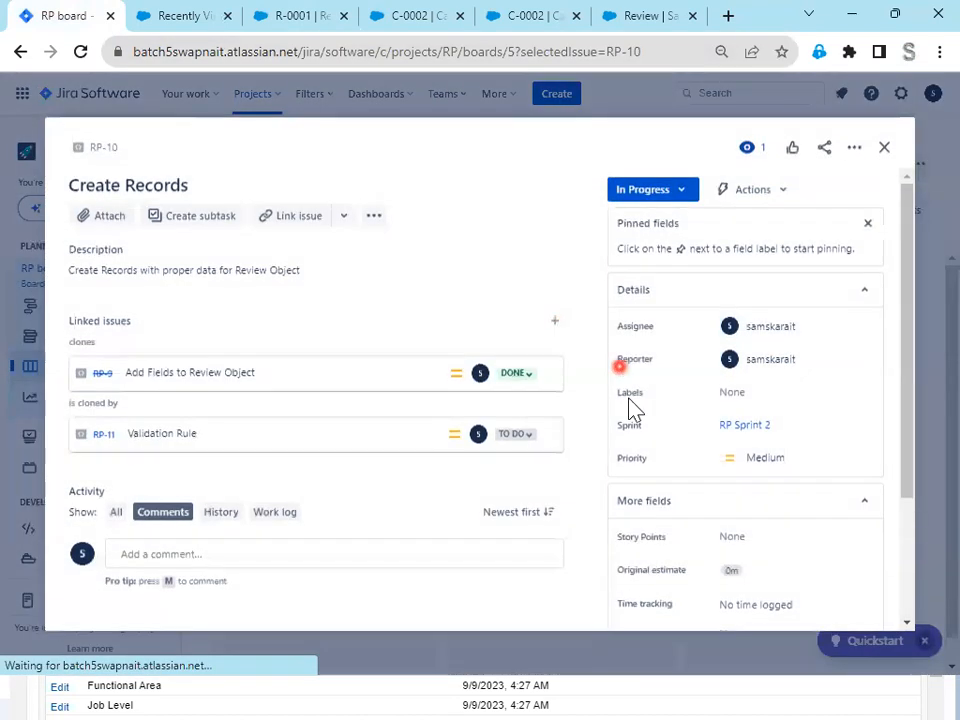
scroll(827, 491, "down", 3)
left_click(744, 369)
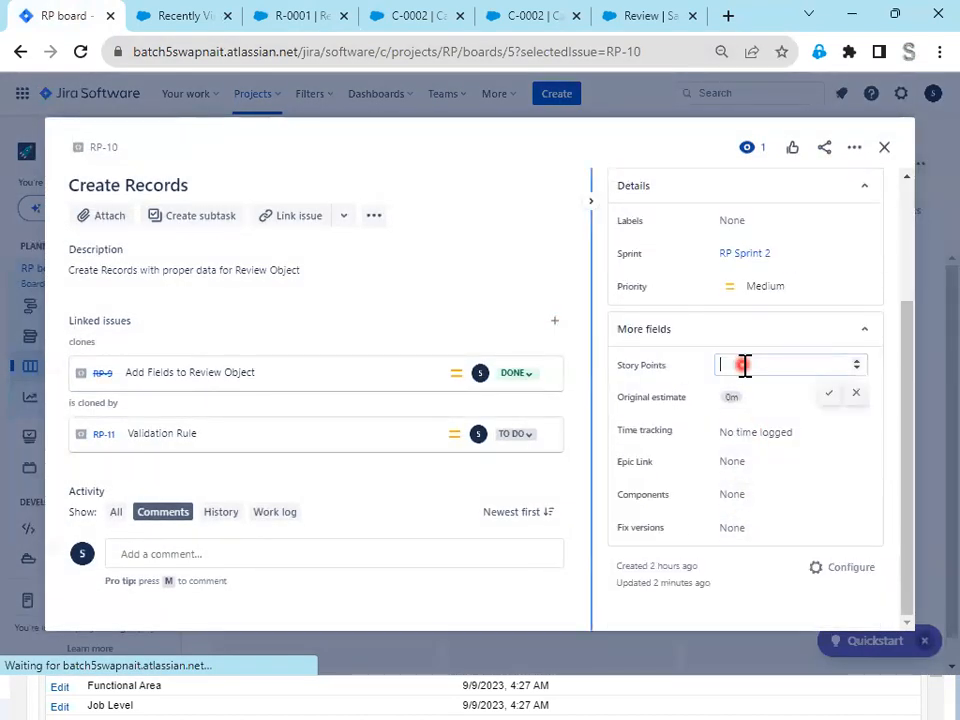
type("1")
left_click(829, 394)
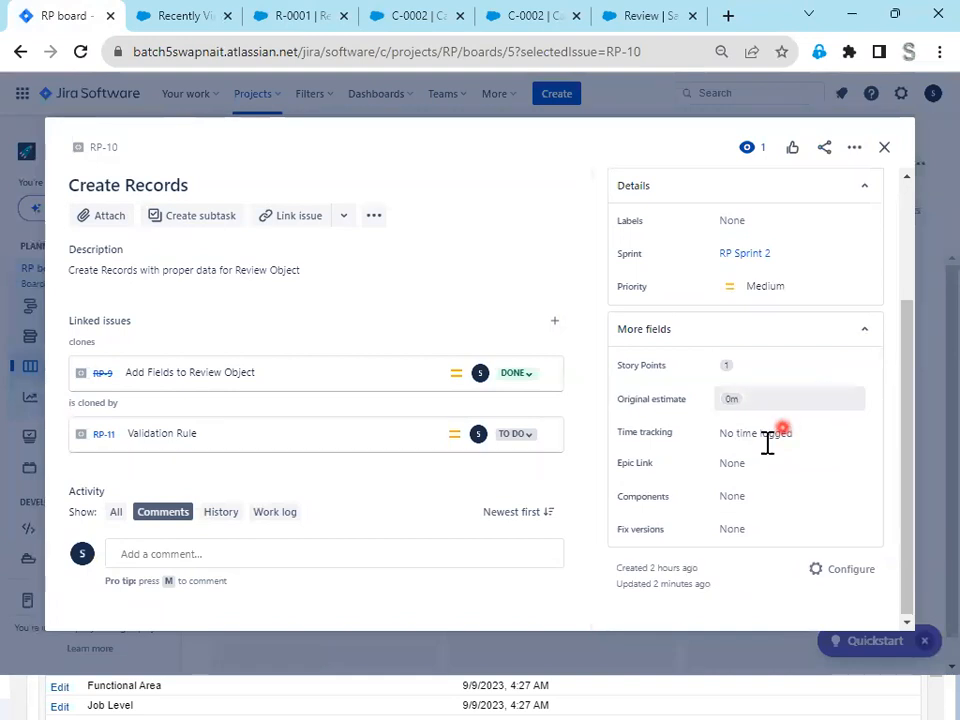
- Change the status of issue RP-10 to Done and close the issue
scroll(764, 455, "up", 5)
left_click(664, 189)
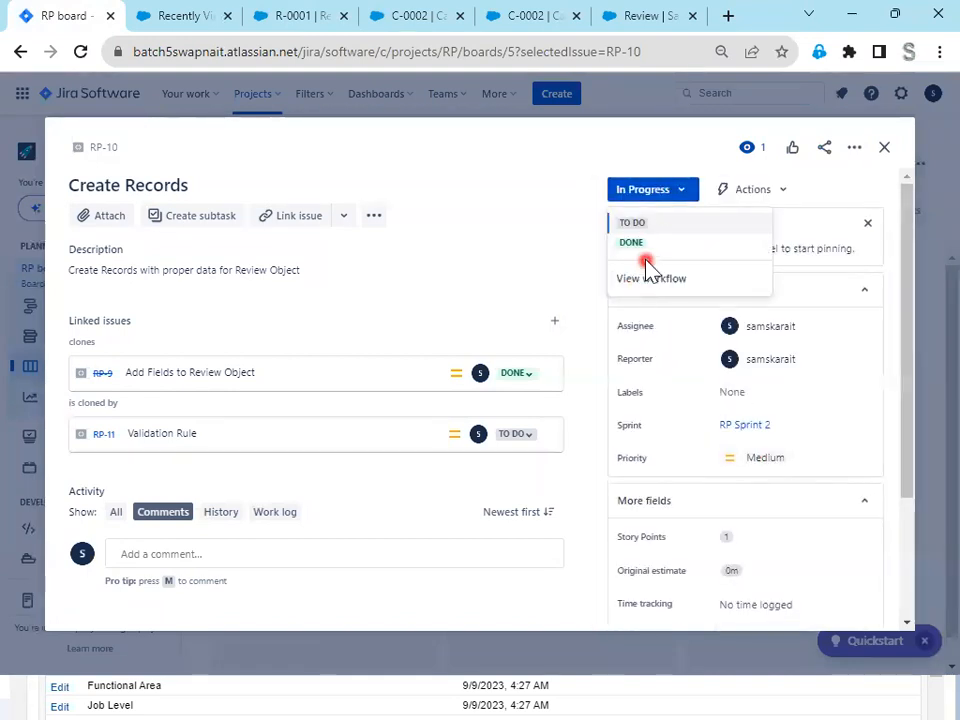
left_click(644, 243)
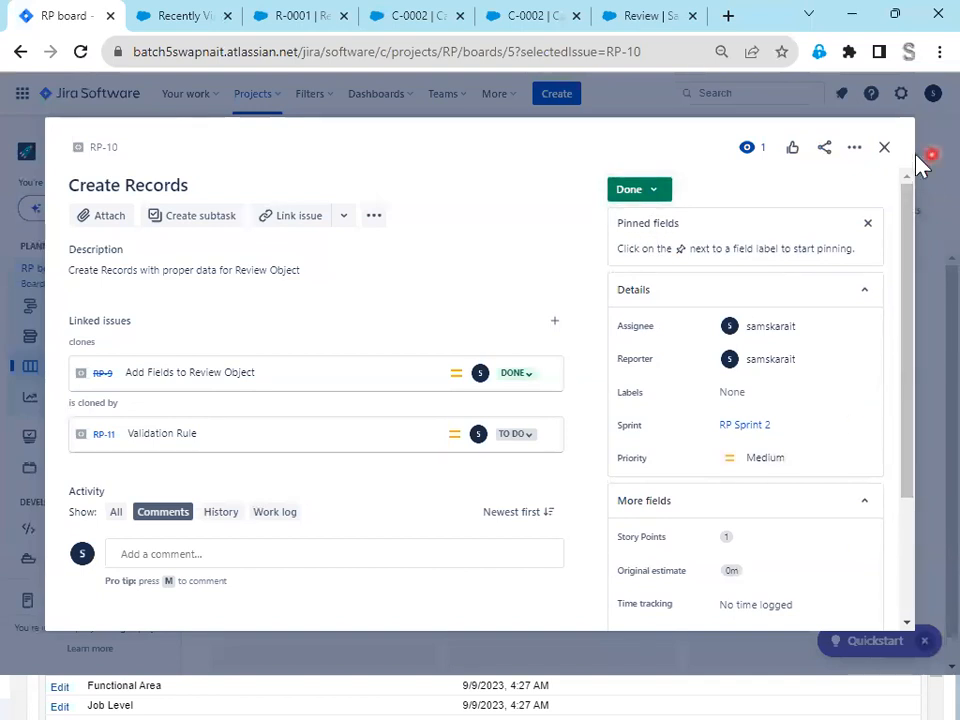
left_click(884, 150)
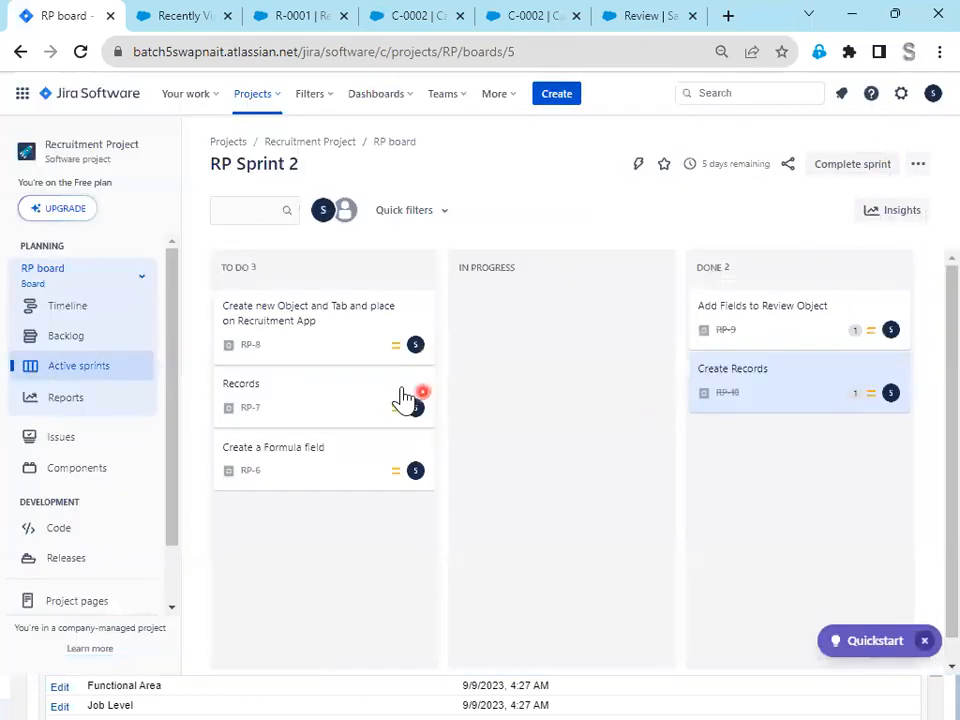
- Read the description of issue RP-8 and move its card to the In Progress column
left_click(323, 336)
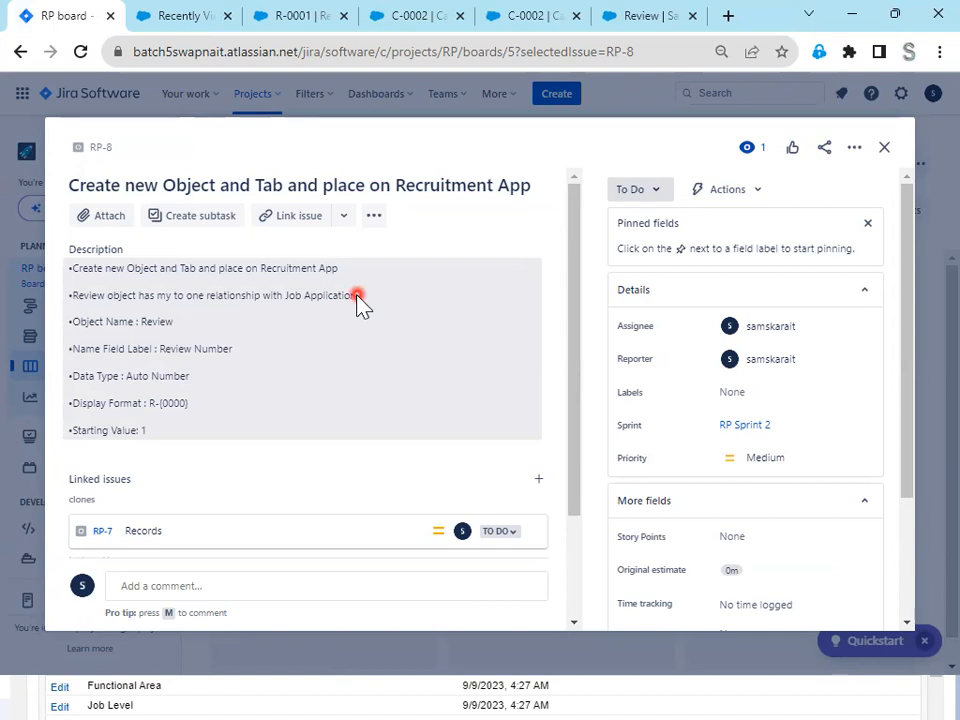
left_click(885, 149)
left_click_drag(295, 320, 650, 345)
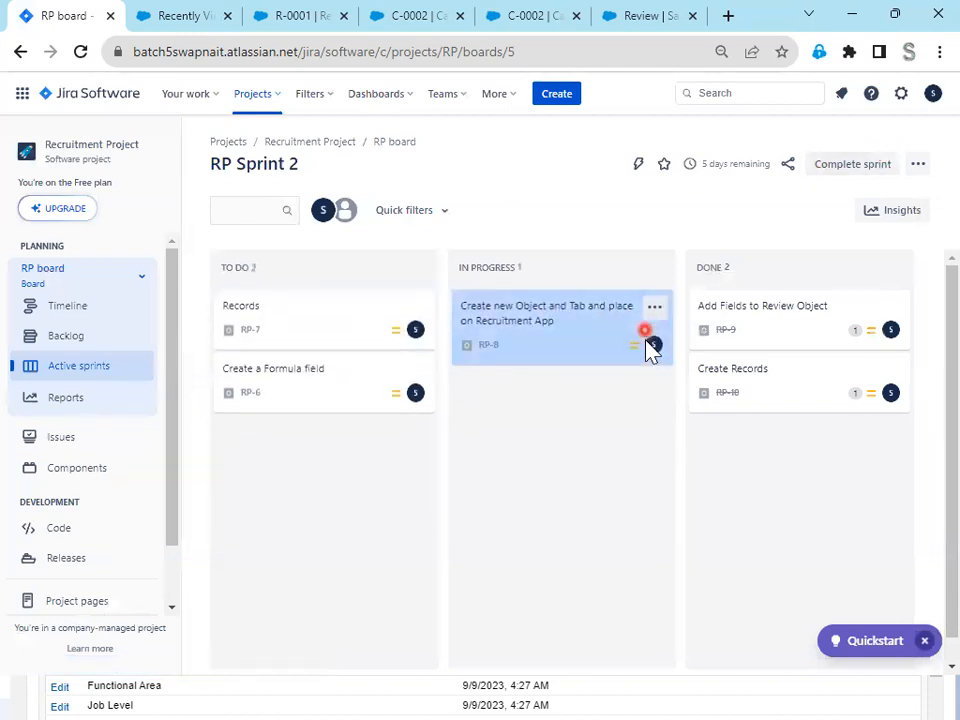
- Open issue RP-8 and set its story points to 1
left_click(563, 345)
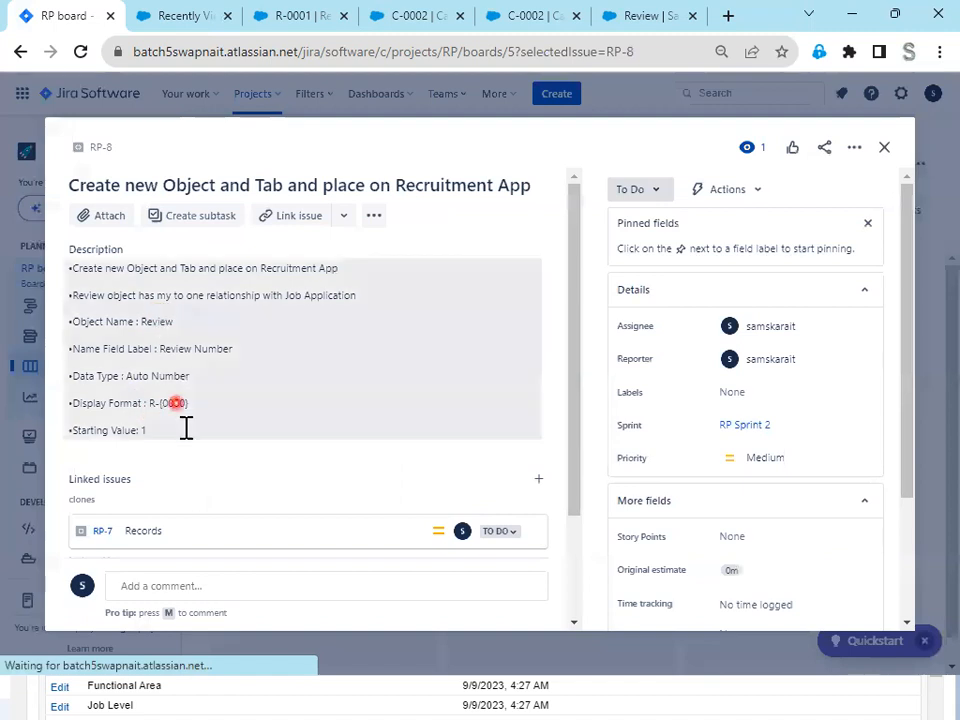
scroll(746, 508, "down", 3)
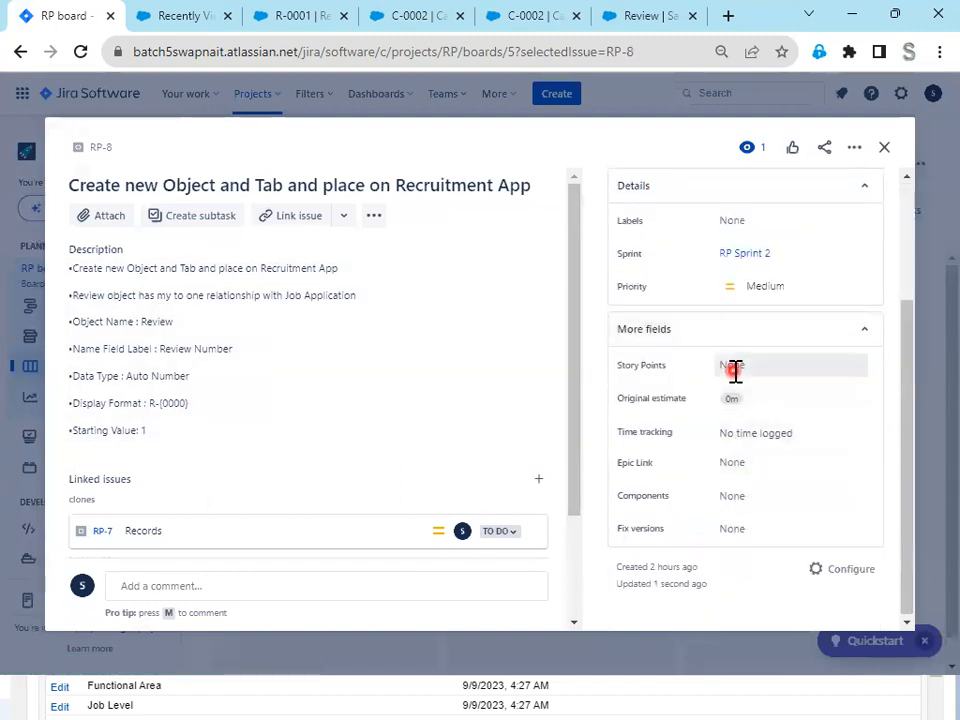
left_click(735, 368)
type("1")
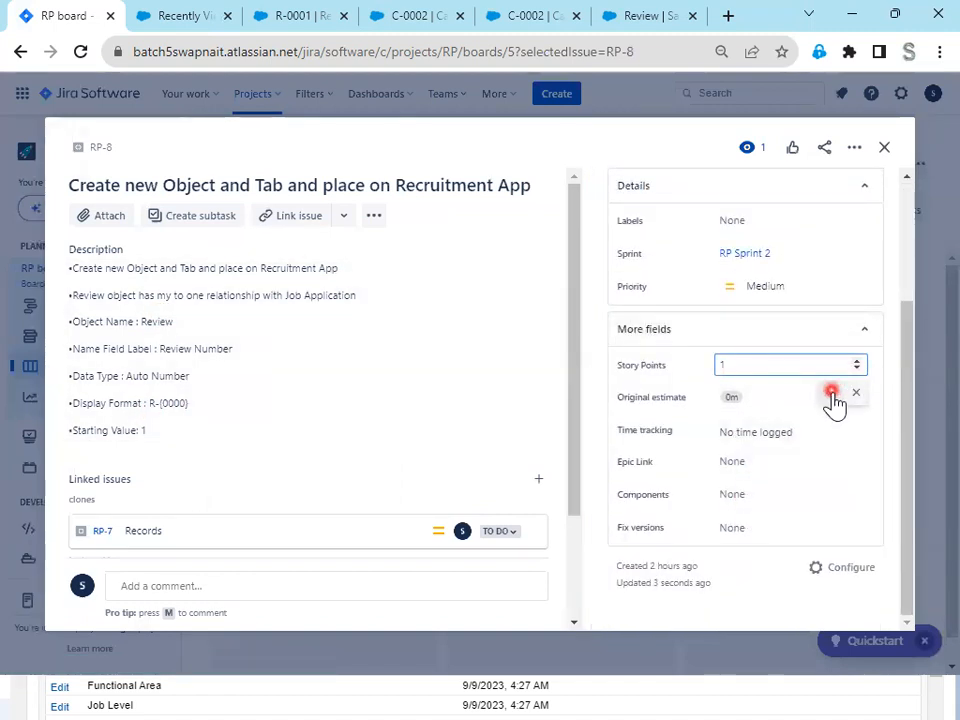
left_click(831, 393)
double_click(147, 321)
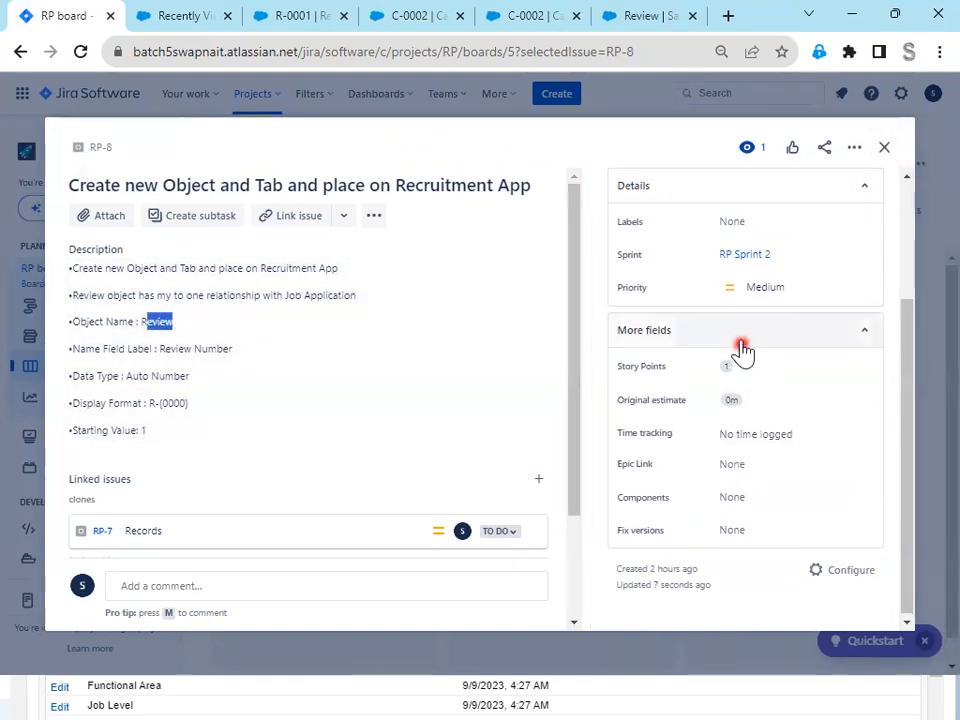
- Change the status of issue RP-8 to Done and return to the sprint board
scroll(679, 216, "up", 2)
left_click(681, 194)
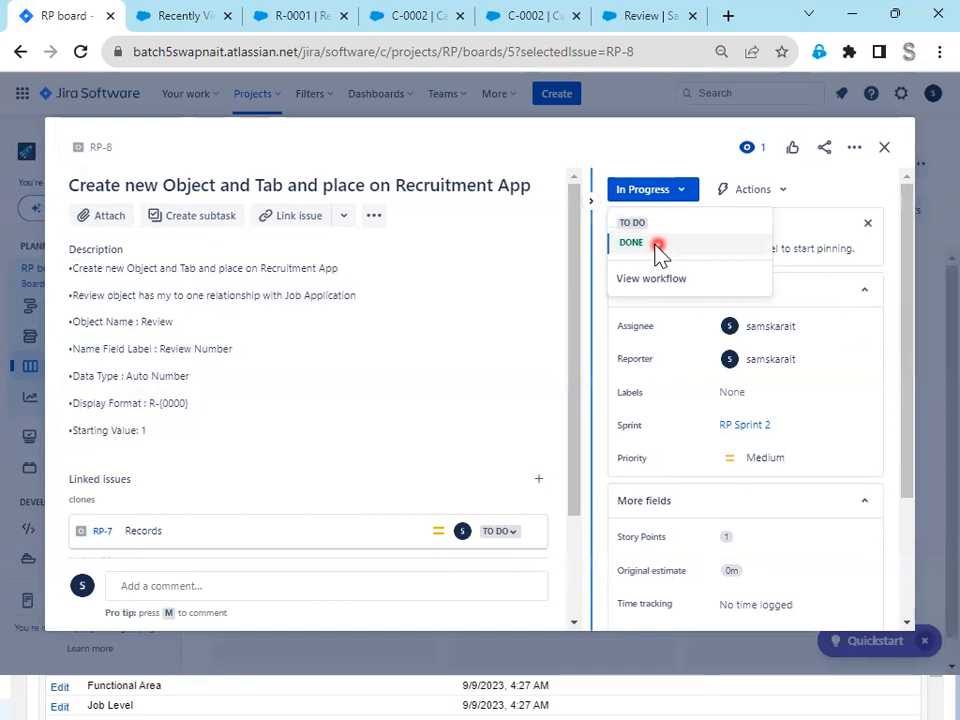
left_click(622, 242)
left_click(884, 148)
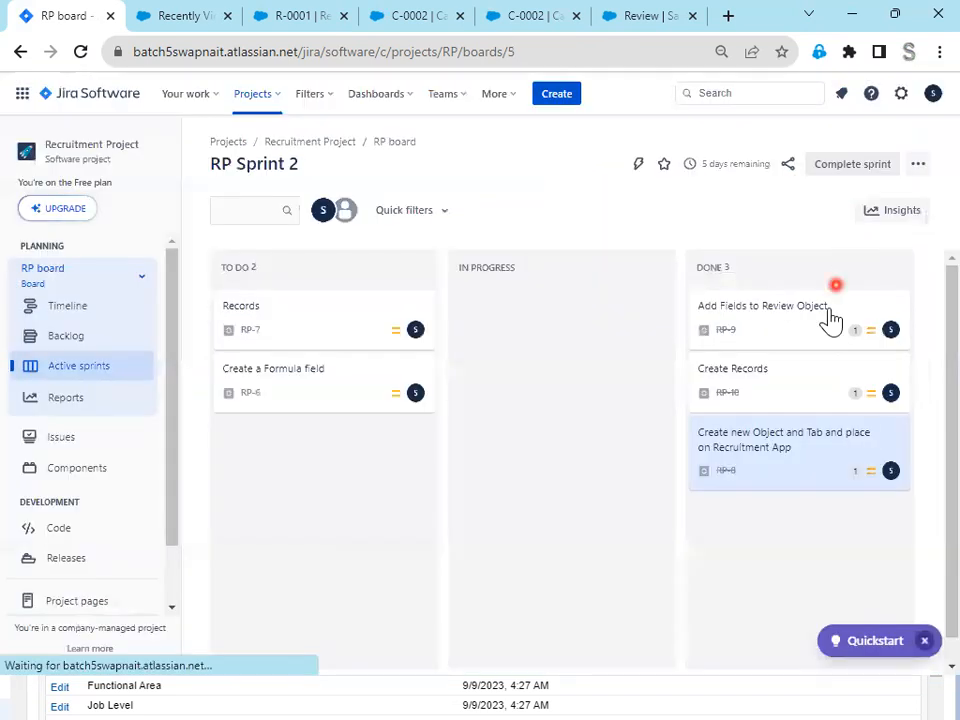
- Open the Records issue RP-7 and set its story points to 1
left_click(282, 318)
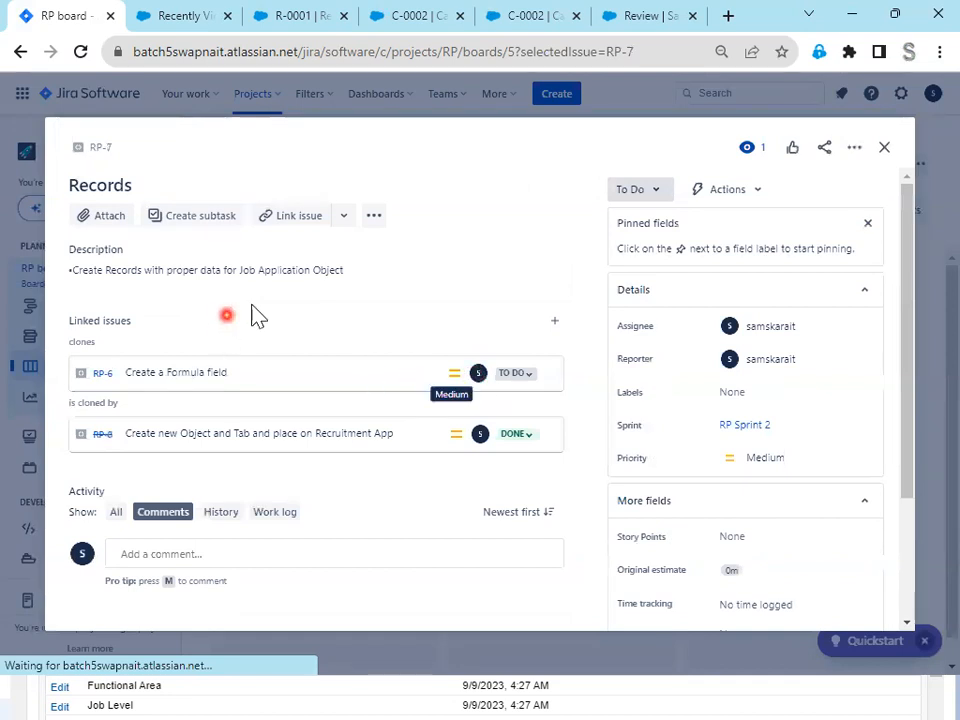
left_click(738, 536)
type("1")
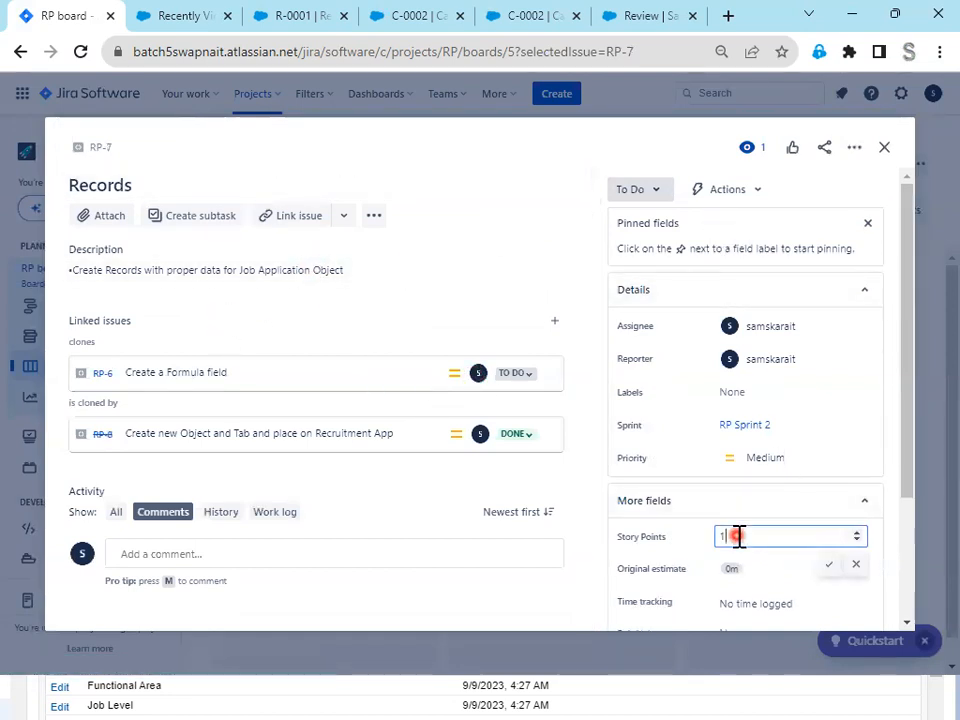
left_click(831, 566)
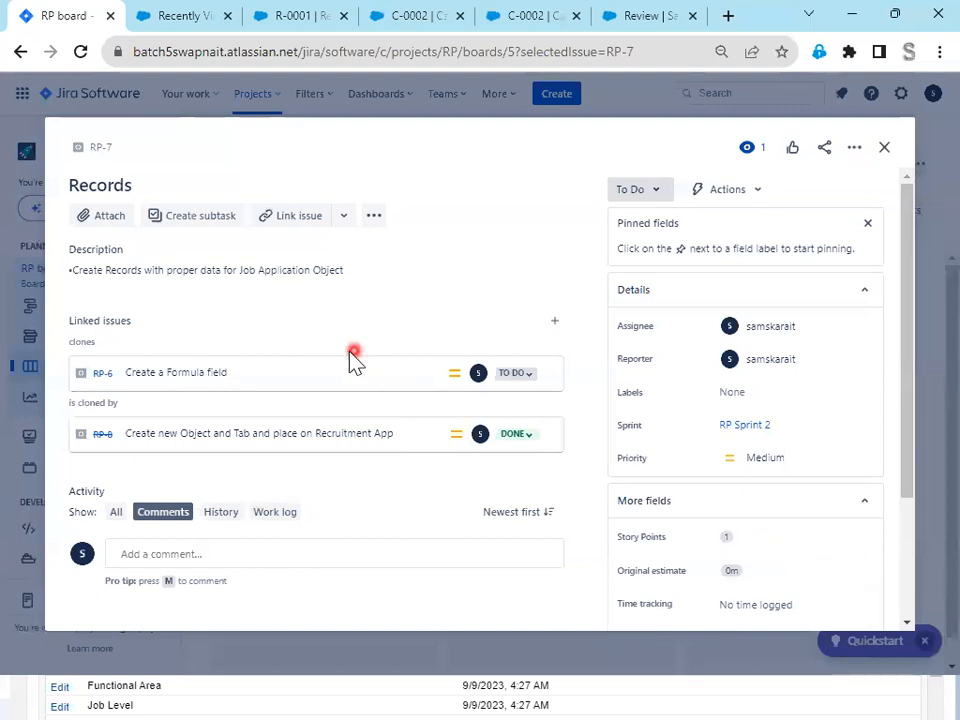
- Change the status of issue RP-7 to In Progress and then to Done, and close the issue
left_click(652, 190)
left_click(645, 222)
left_click(649, 189)
left_click(645, 242)
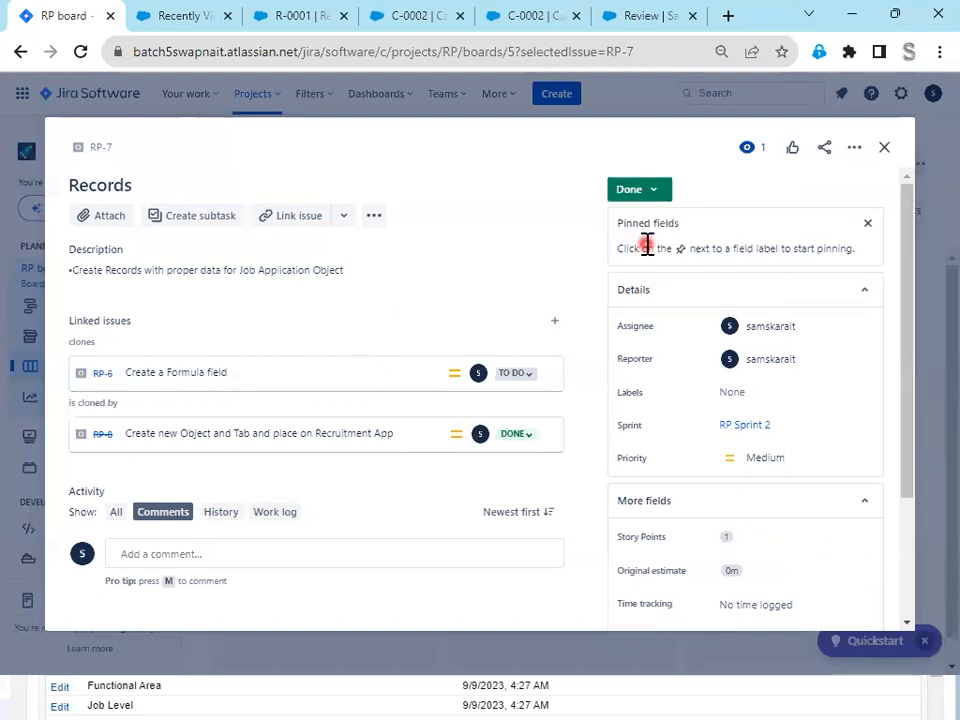
left_click(886, 150)
- Open the formula field issue RP-6, set its status to In Progress and read its description
left_click(306, 326)
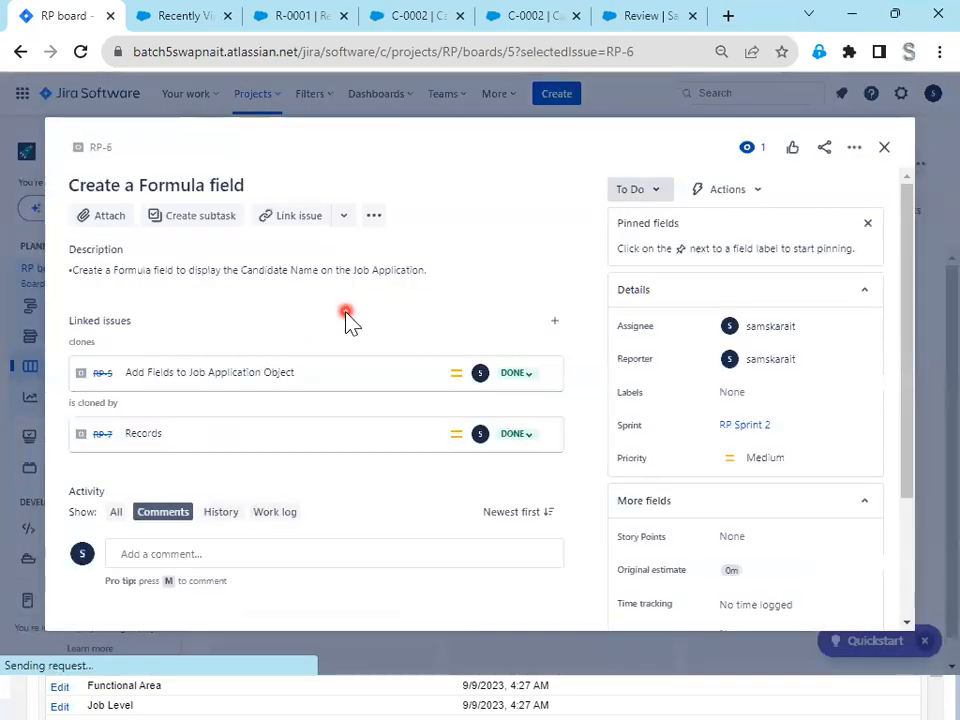
left_click(660, 190)
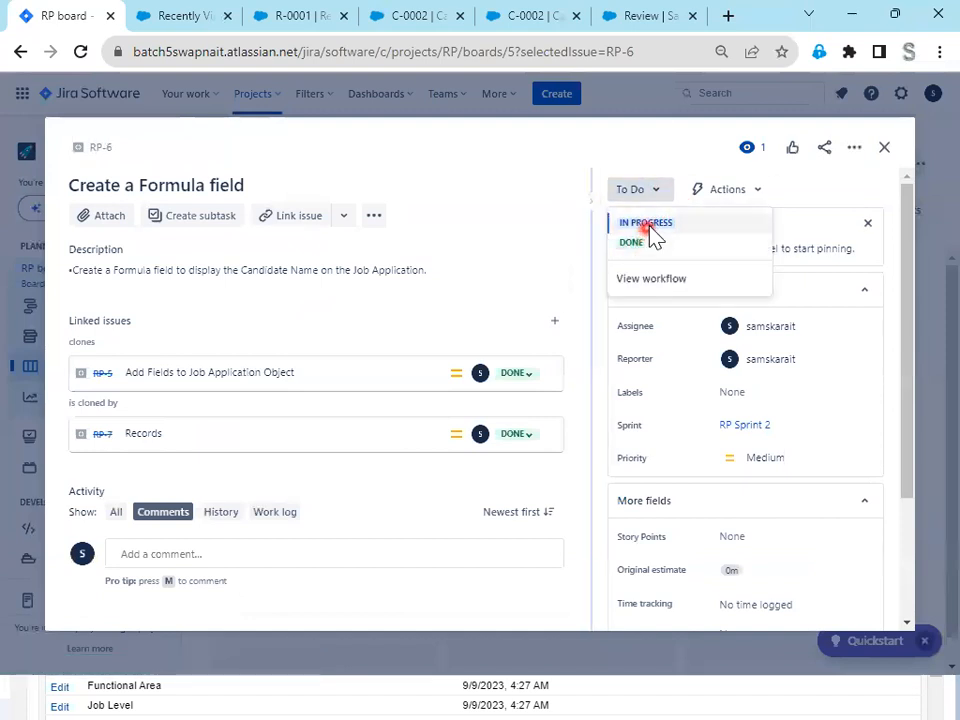
left_click(618, 227)
left_click(201, 272)
left_click_drag(178, 272, 445, 280)
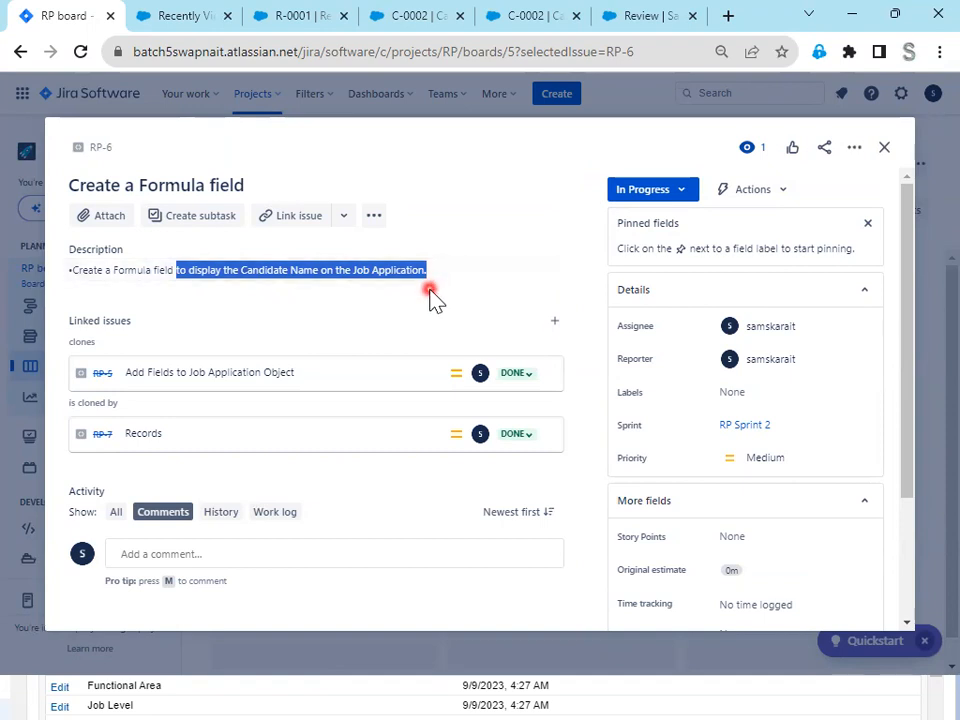
- Post a comment on RP-6 that mentions the assignee and reads ", I have completed creating Formula field as part of other Story"
left_click(255, 552)
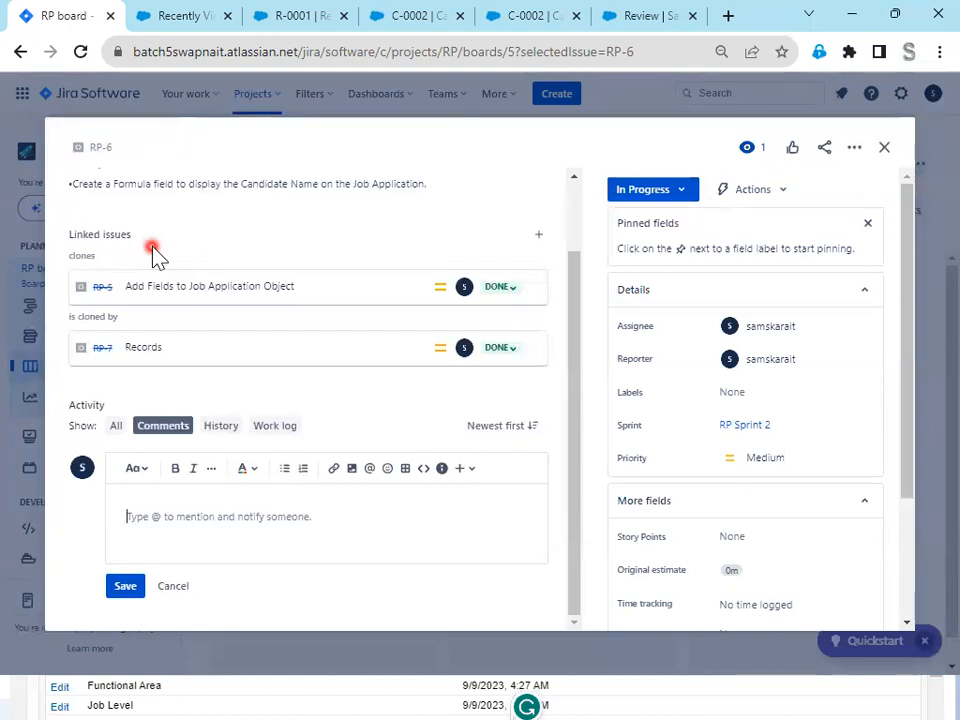
left_click(160, 531)
type("@")
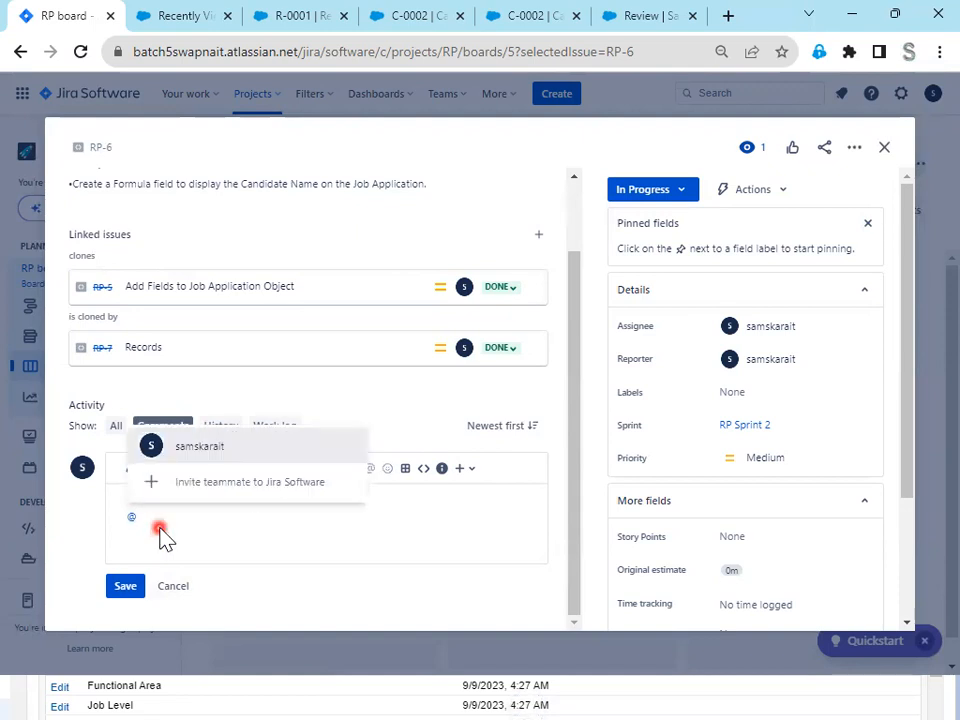
key("Return")
type(", I have completed creating Formula field as part of other Story")
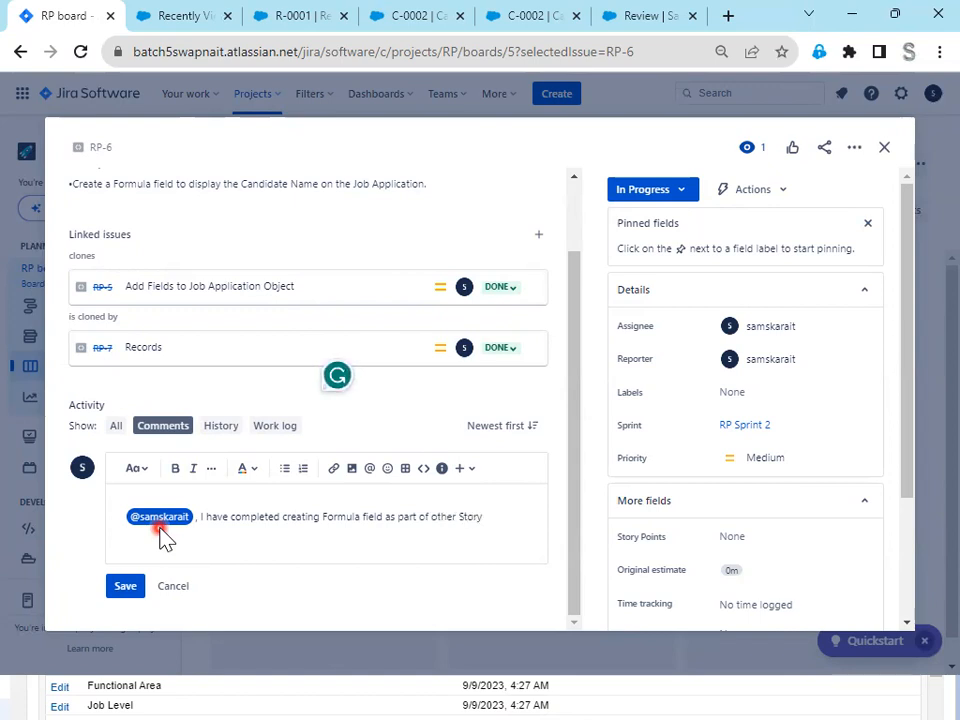
left_click(122, 585)
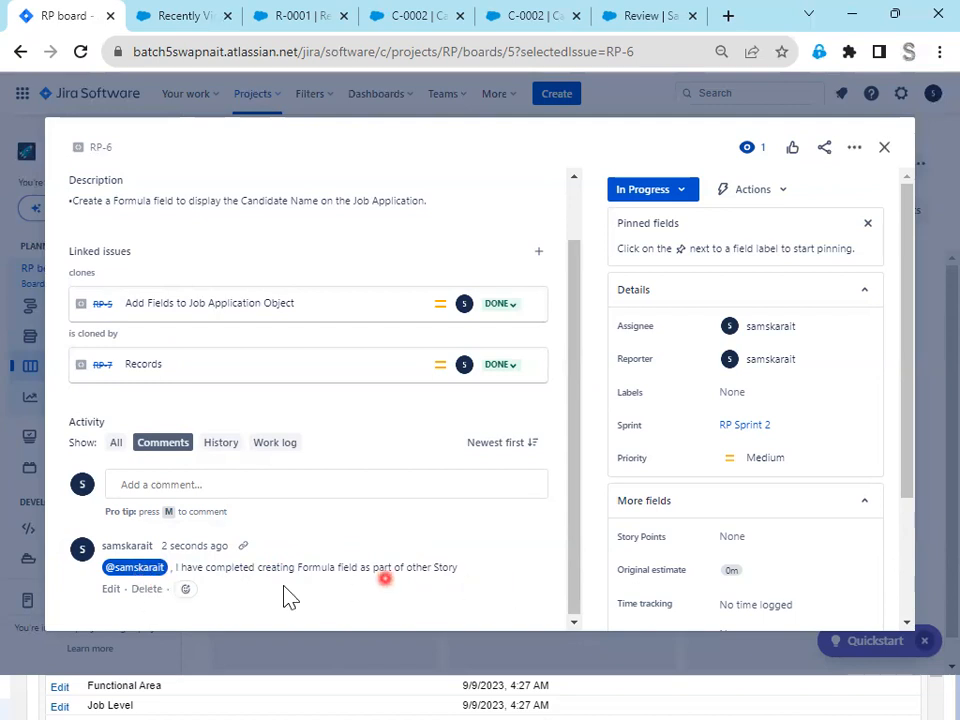
- Try adding a "cc @" line to the posted comment, remove it and save the comment
left_click(108, 590)
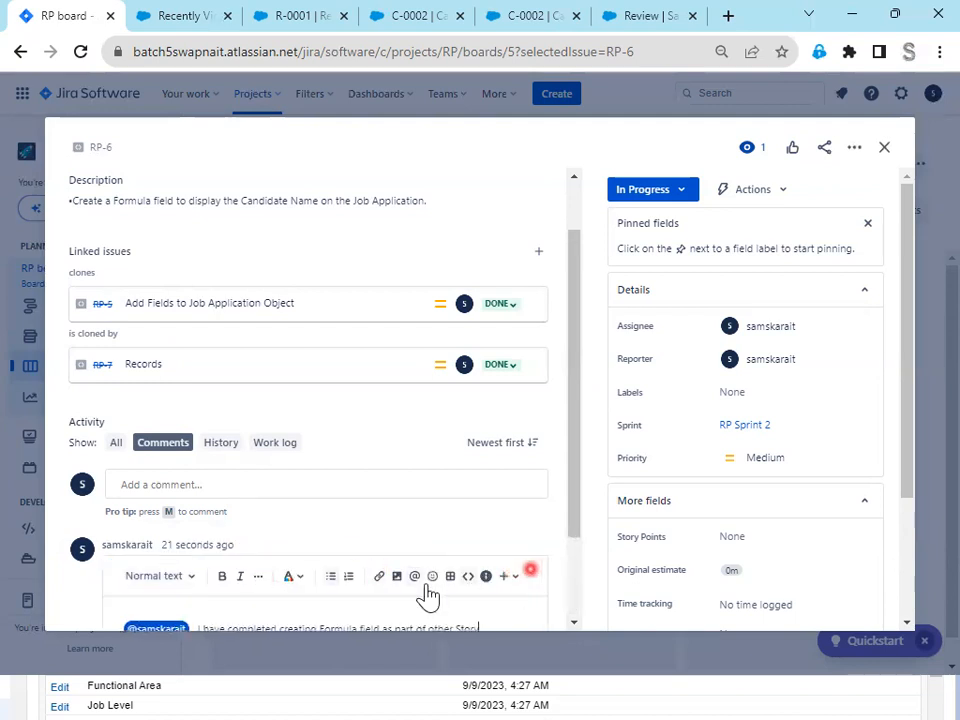
key("Return")
type("co")
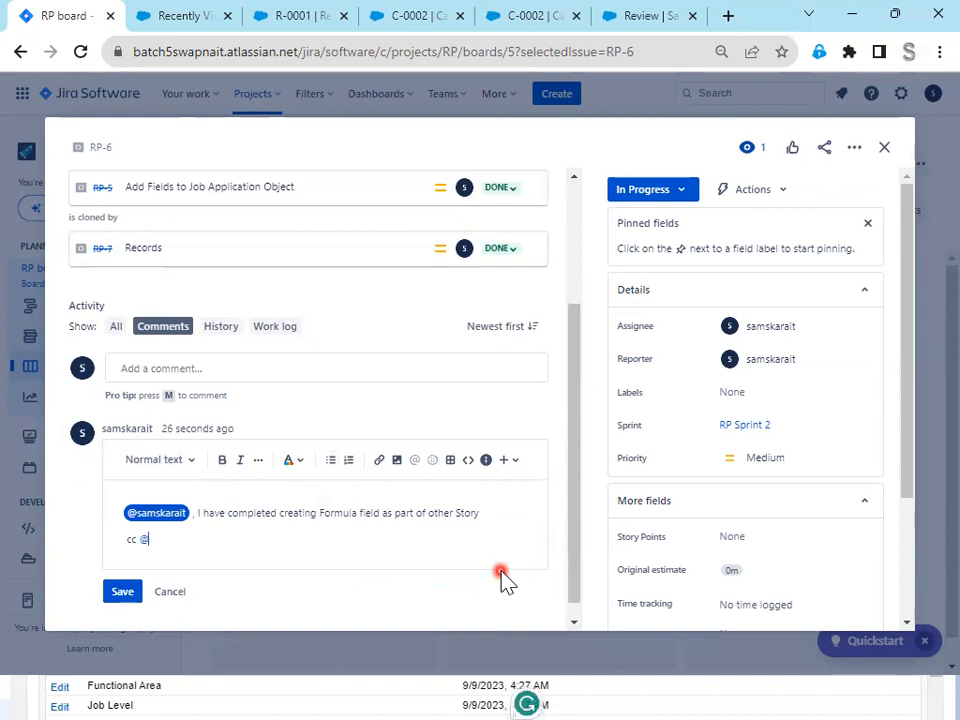
type(" @")
key("BackSpace")
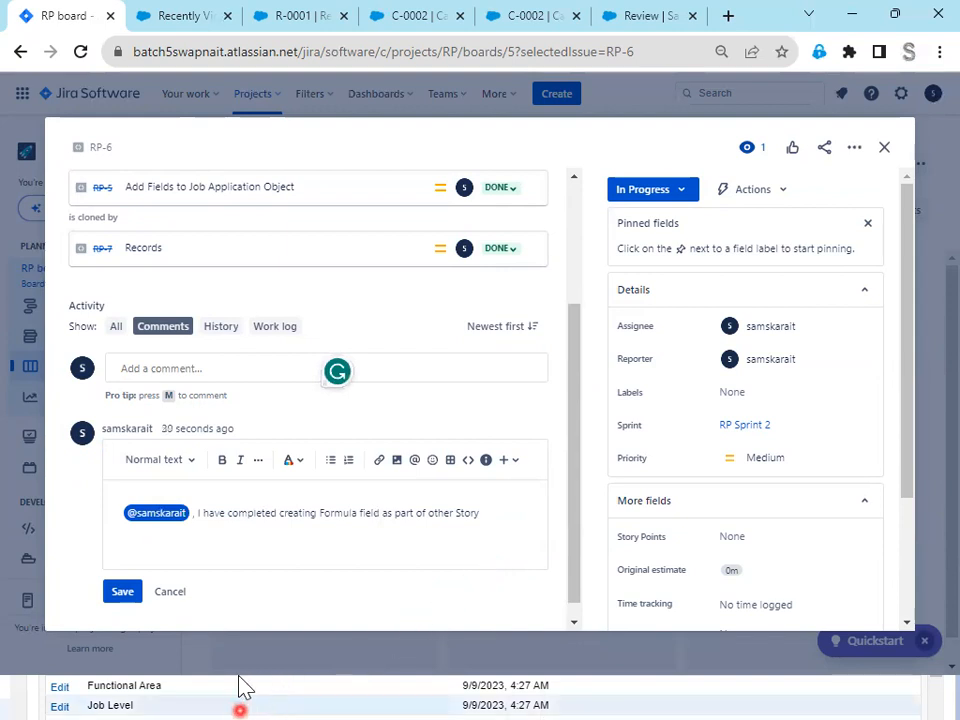
left_click(118, 592)
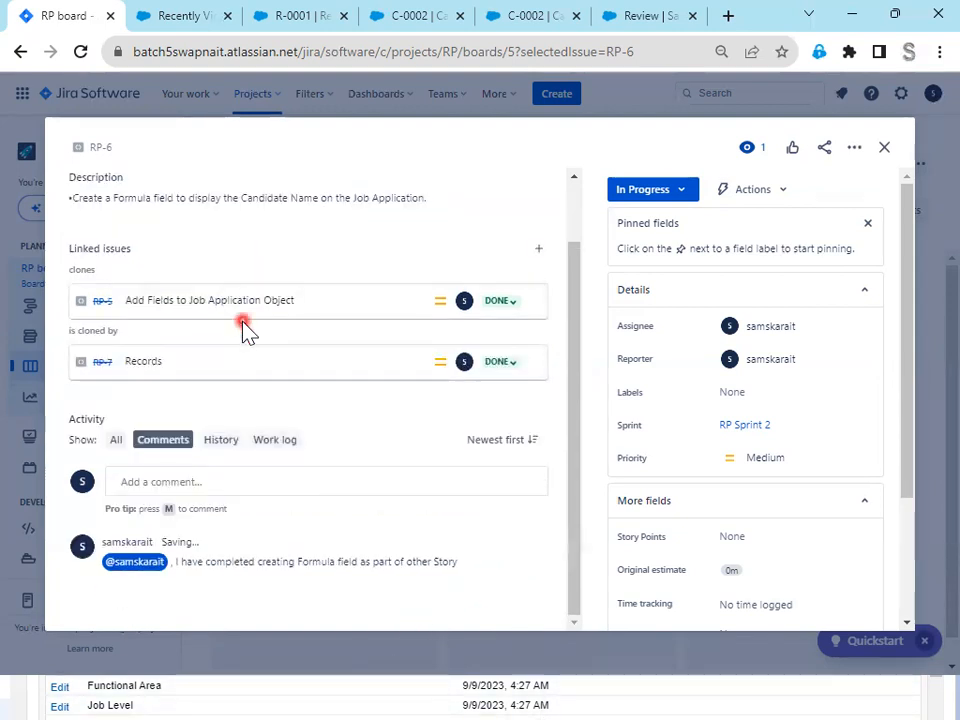
- Examine the change history of issue RP-6, from its creation and link updates up to the latest status change
left_click(220, 418)
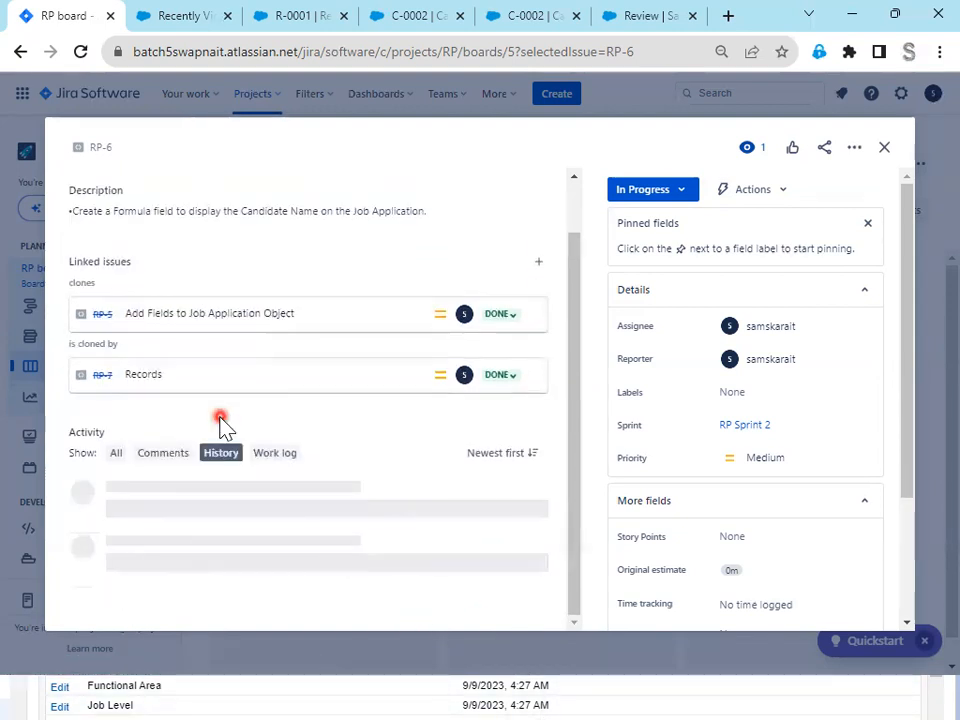
scroll(371, 471, "down", 3)
scroll(371, 476, "down", 2)
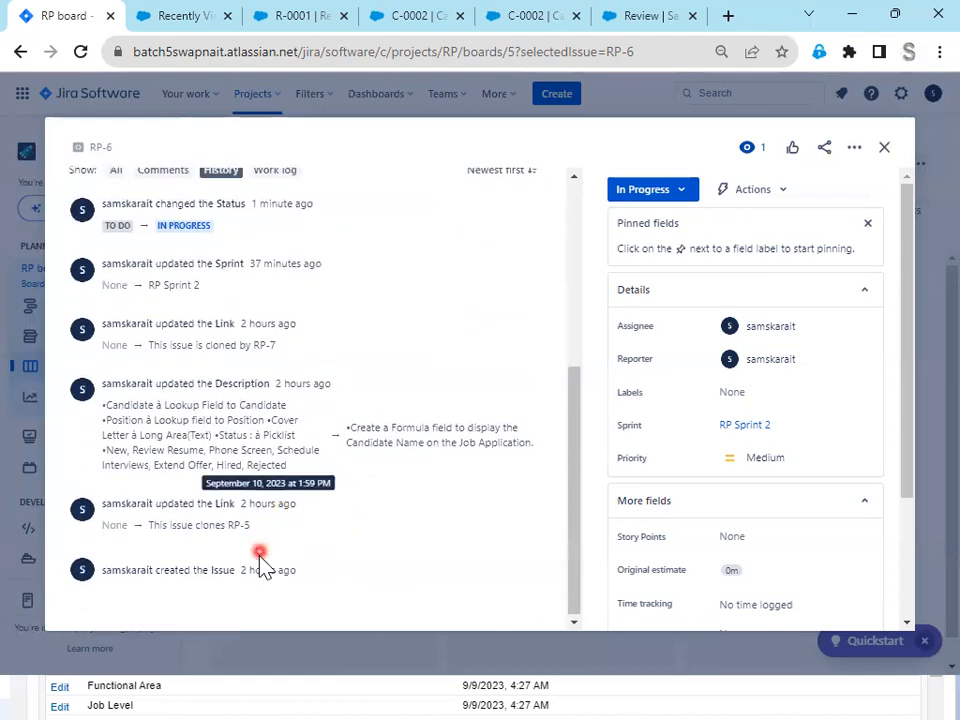
left_click_drag(298, 505, 214, 513)
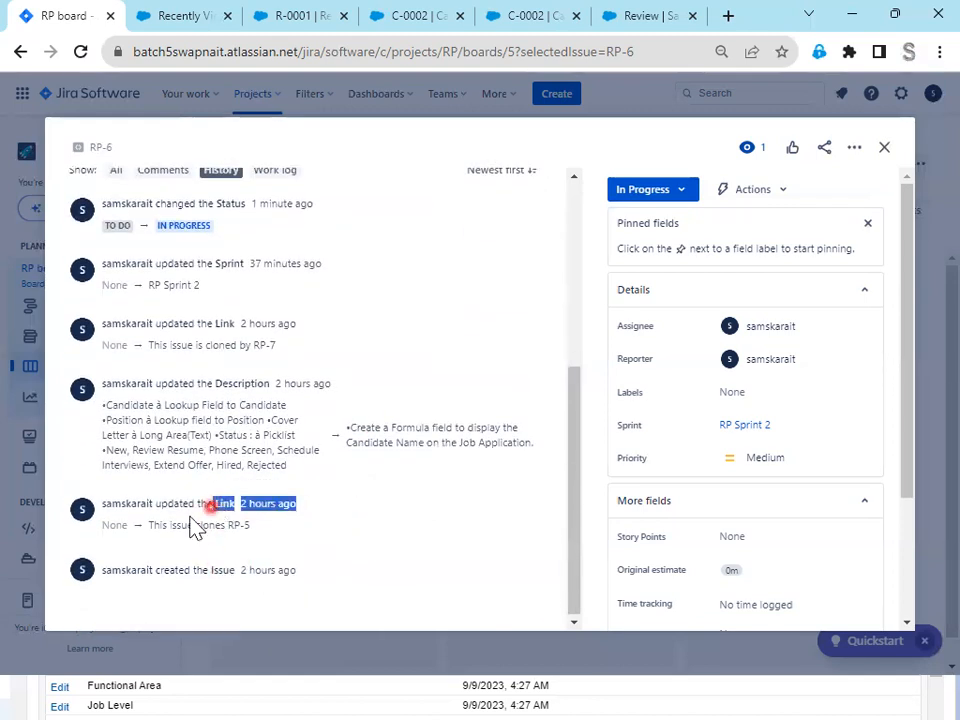
scroll(226, 557, "up", 1)
left_click_drag(296, 566, 154, 523)
scroll(340, 560, "up", 1)
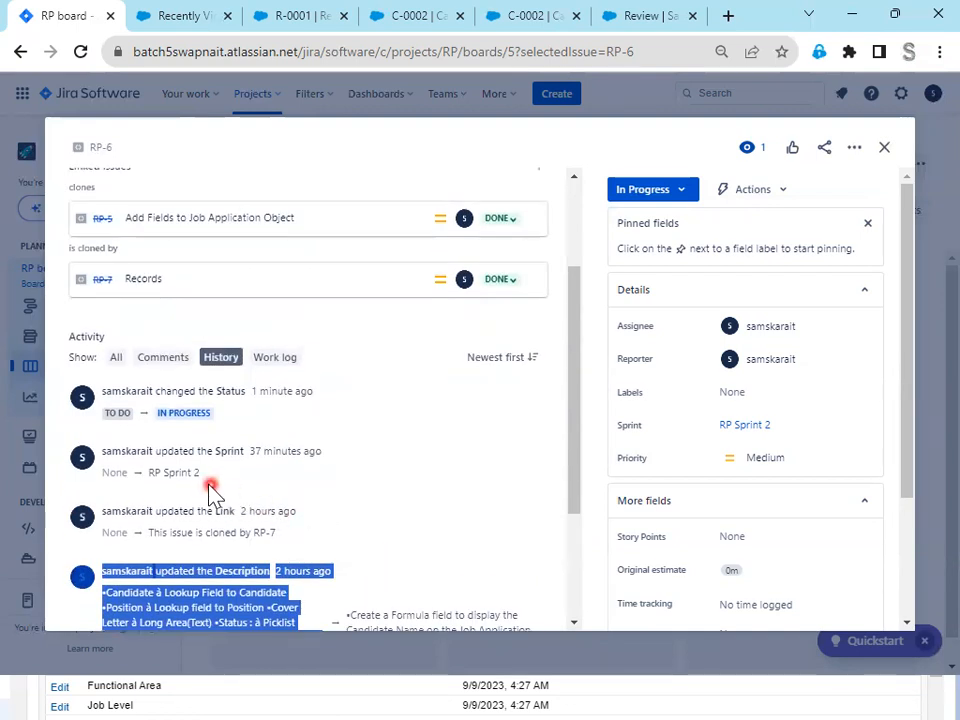
left_click_drag(228, 418, 102, 395)
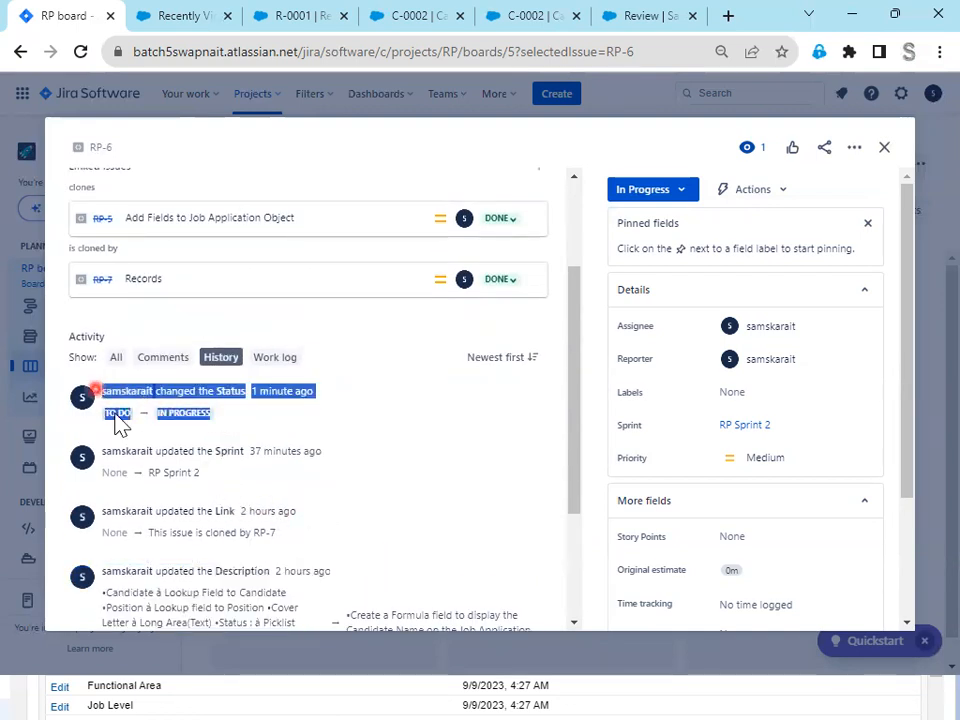
scroll(205, 548, "up", 1)
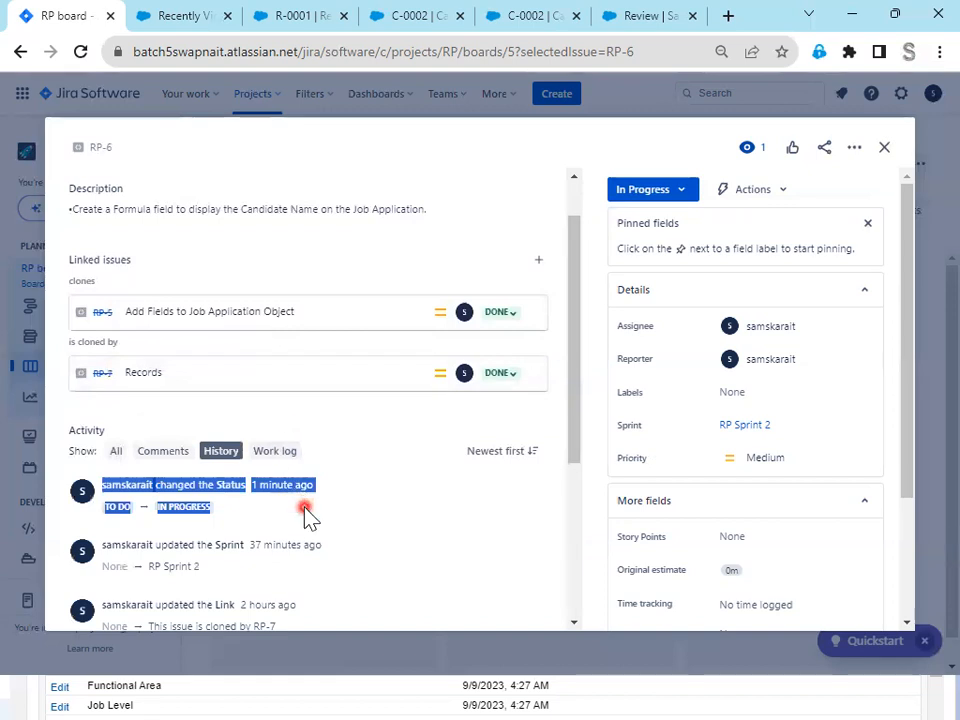
scroll(260, 484, "up", 2)
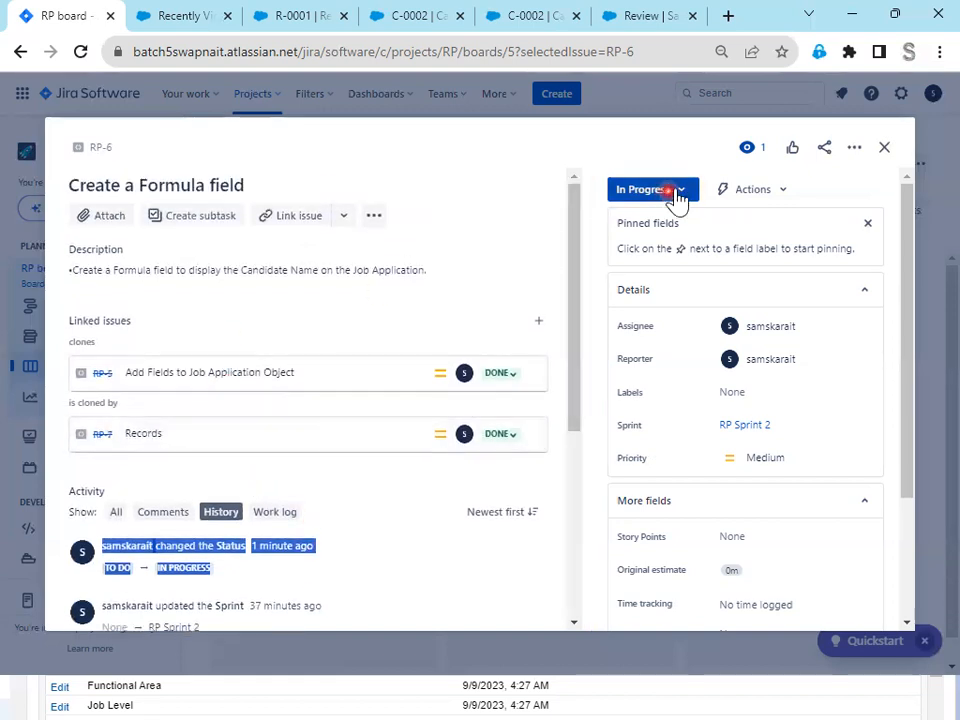
- Set the status of RP-6 to Done and log 30m of time spent in its work log
left_click(670, 191)
left_click(654, 242)
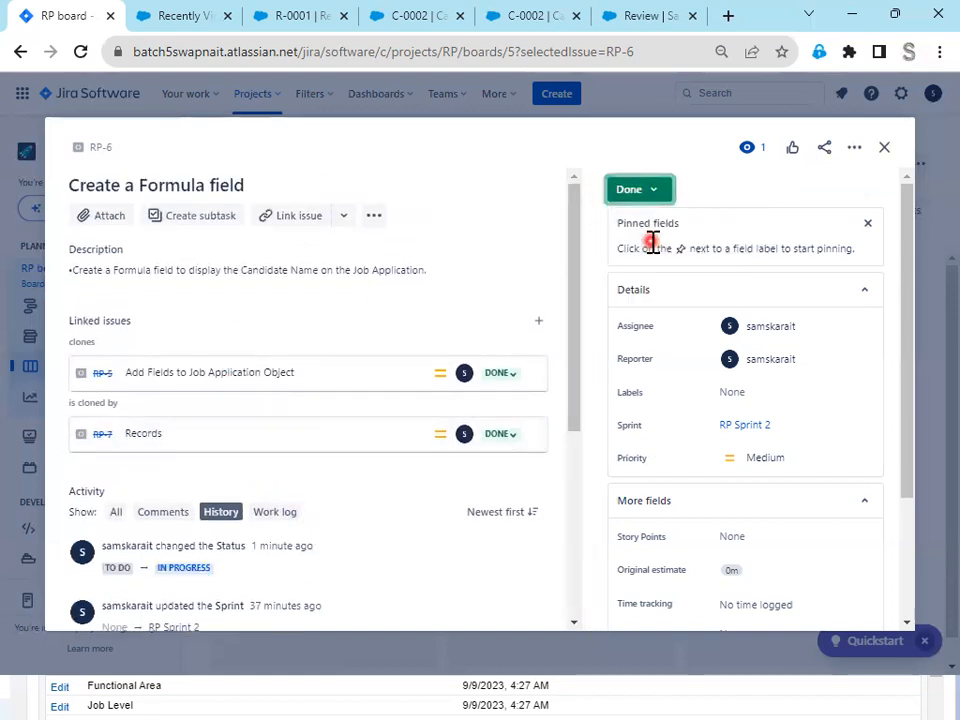
scroll(200, 415, "down", 2)
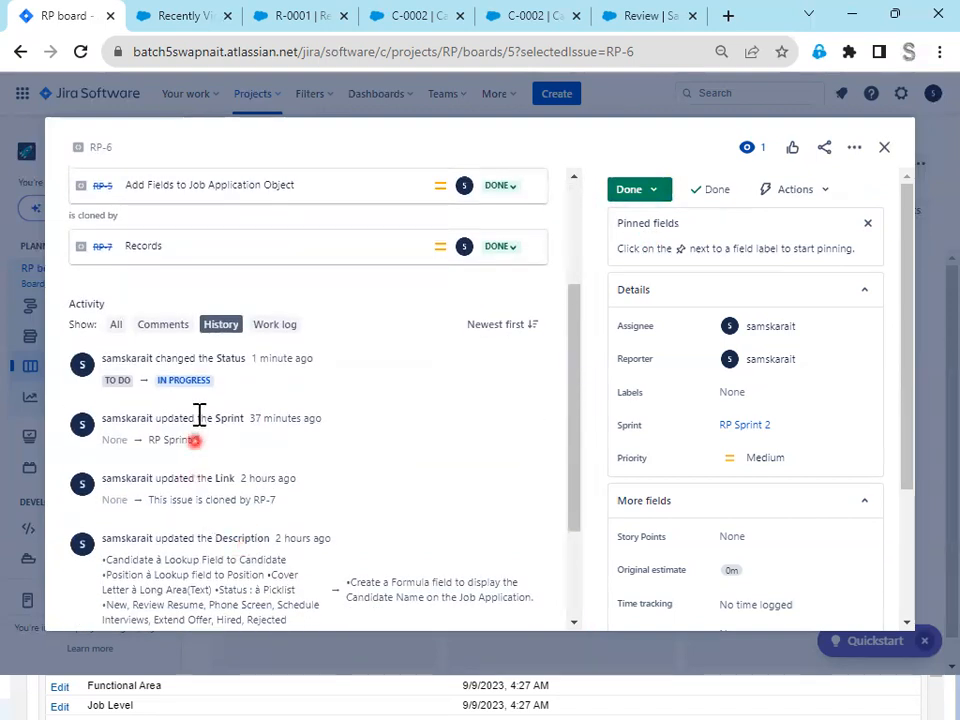
left_click(278, 324)
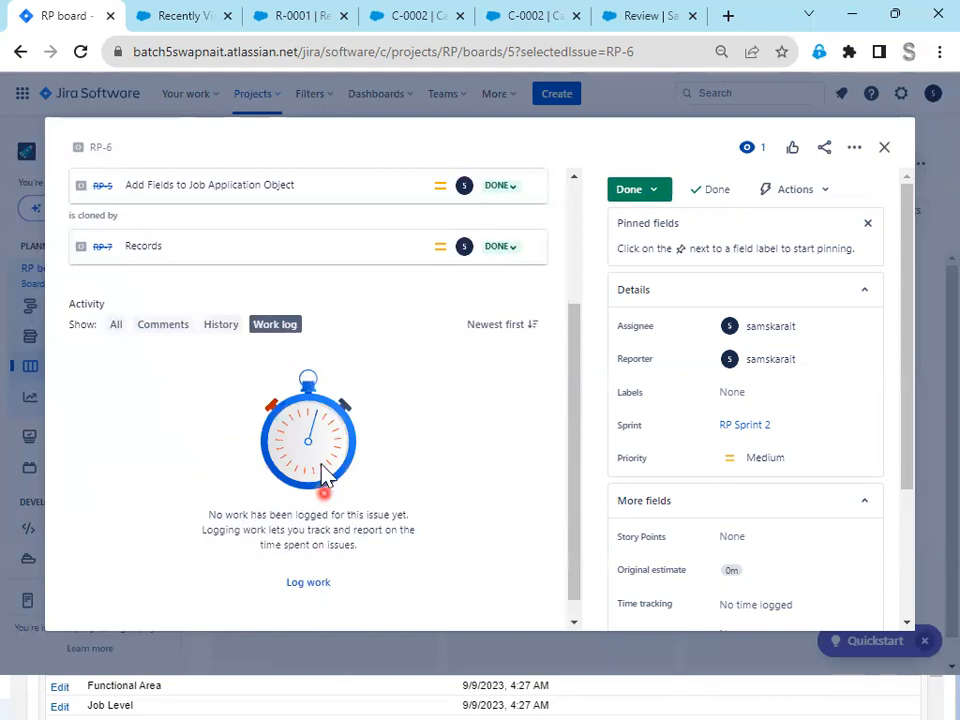
left_click(308, 583)
left_click(384, 208)
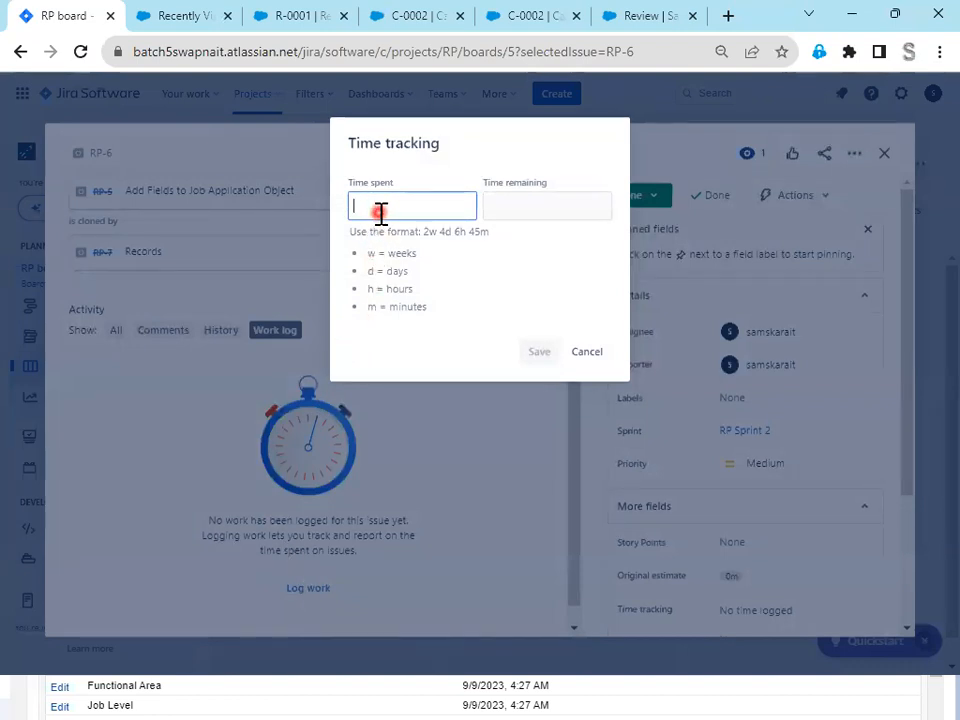
type("30m")
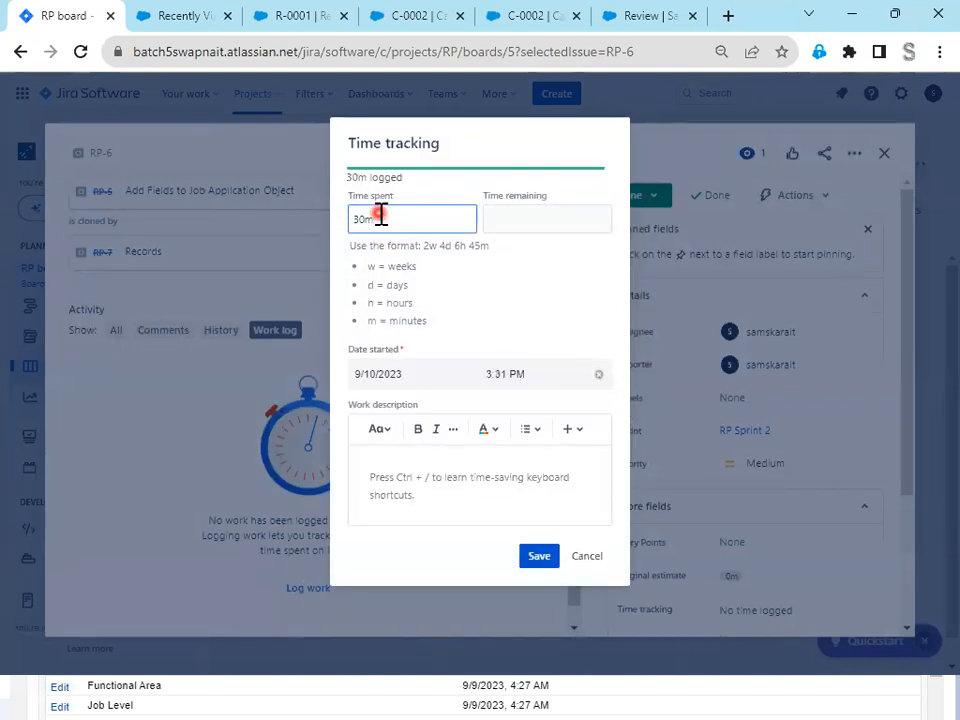
left_click(540, 558)
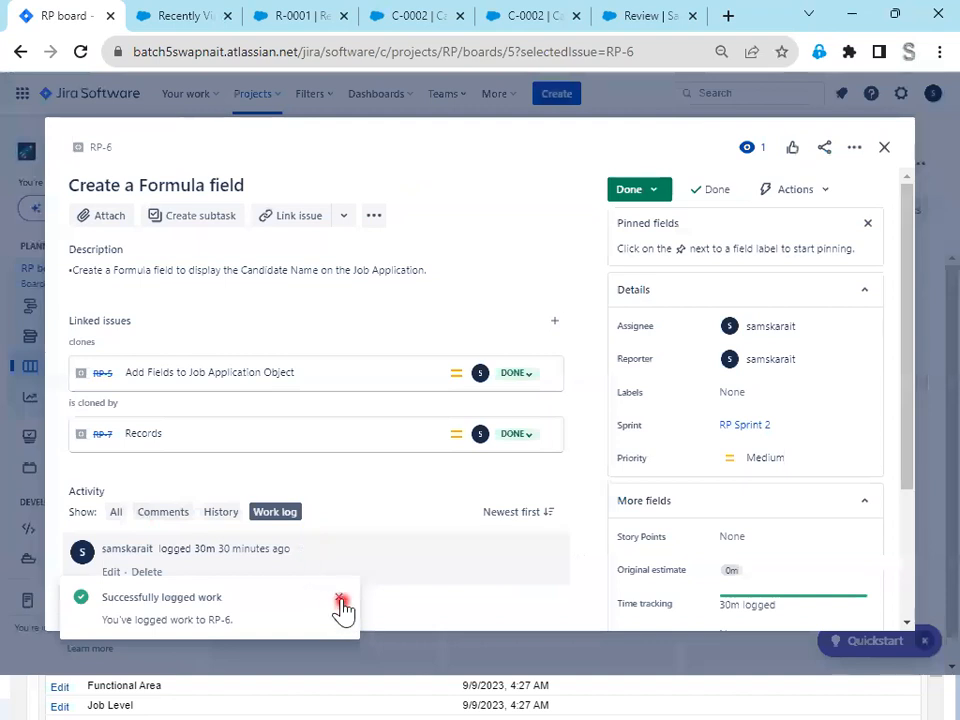
left_click(339, 598)
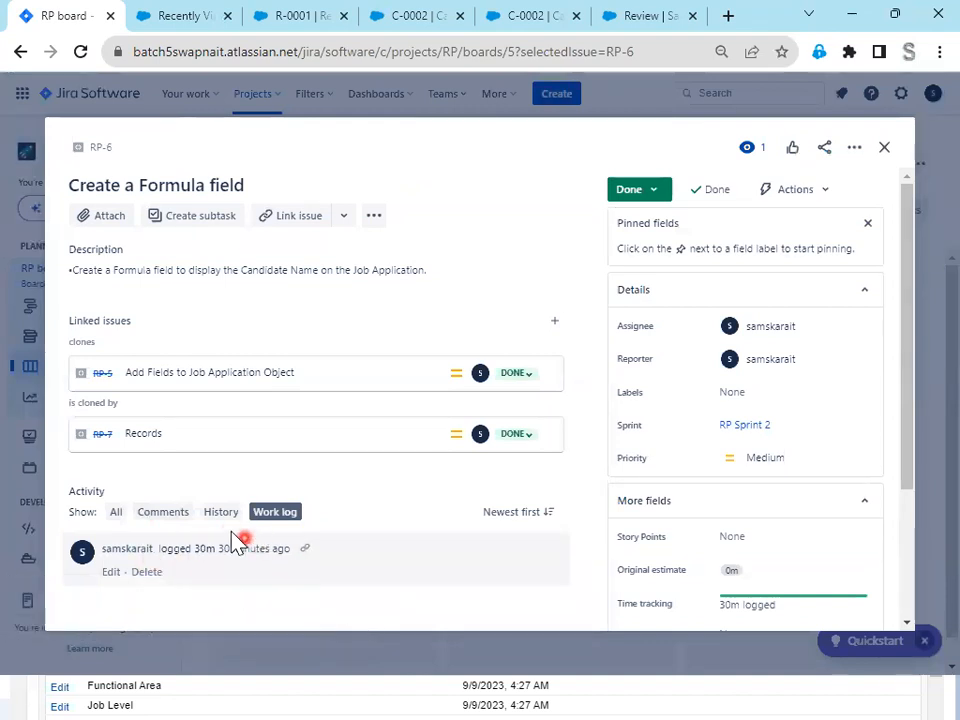
- Review the history of RP-6 for its status, time spent and remaining estimate entries, and close the issue
triple_click(221, 512)
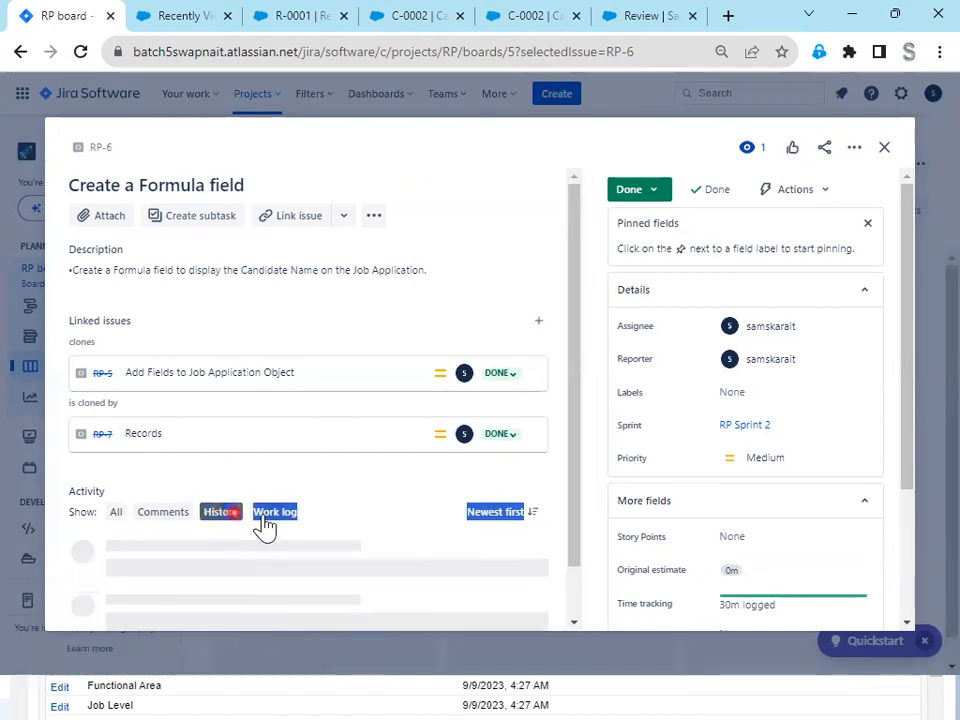
scroll(411, 553, "down", 2)
left_click_drag(231, 574, 85, 548)
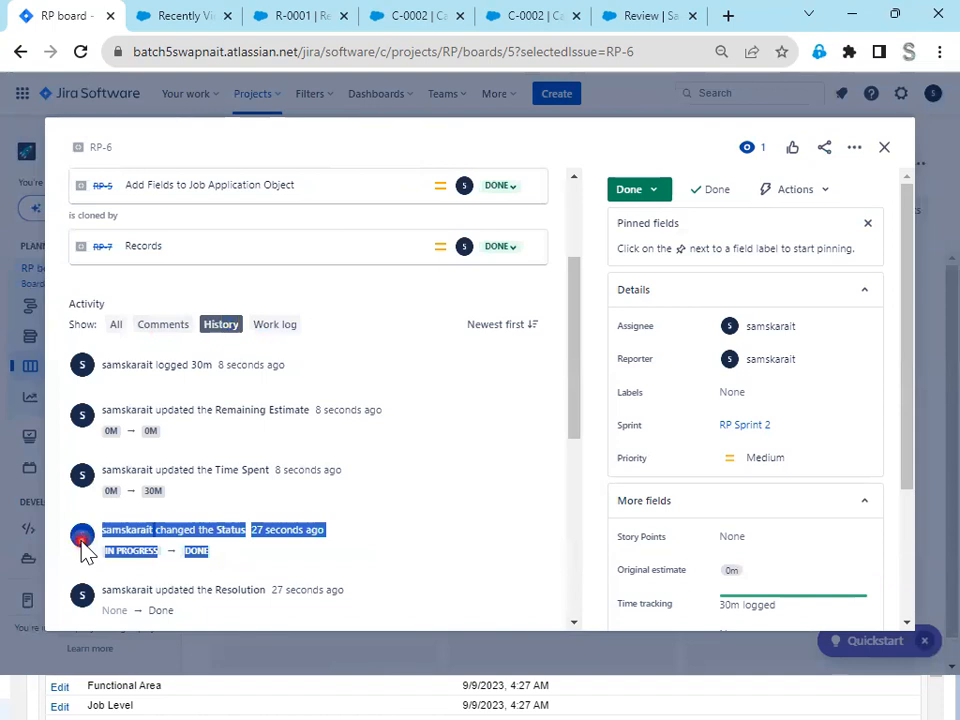
left_click(392, 512)
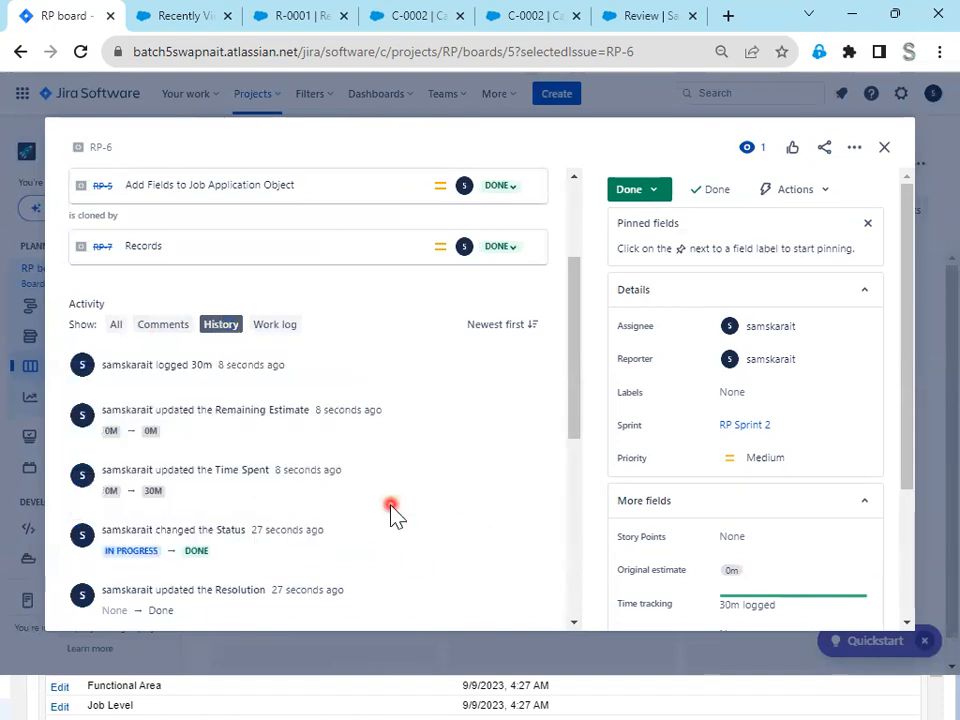
left_click_drag(348, 474, 199, 514)
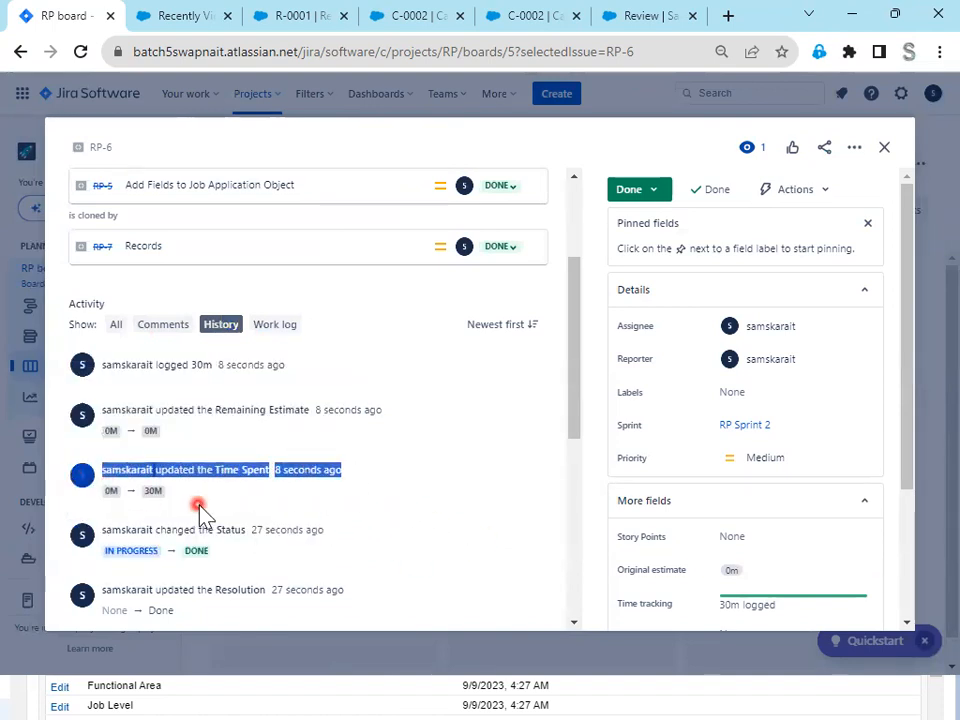
left_click_drag(420, 440, 105, 404)
scroll(502, 530, "up", 3)
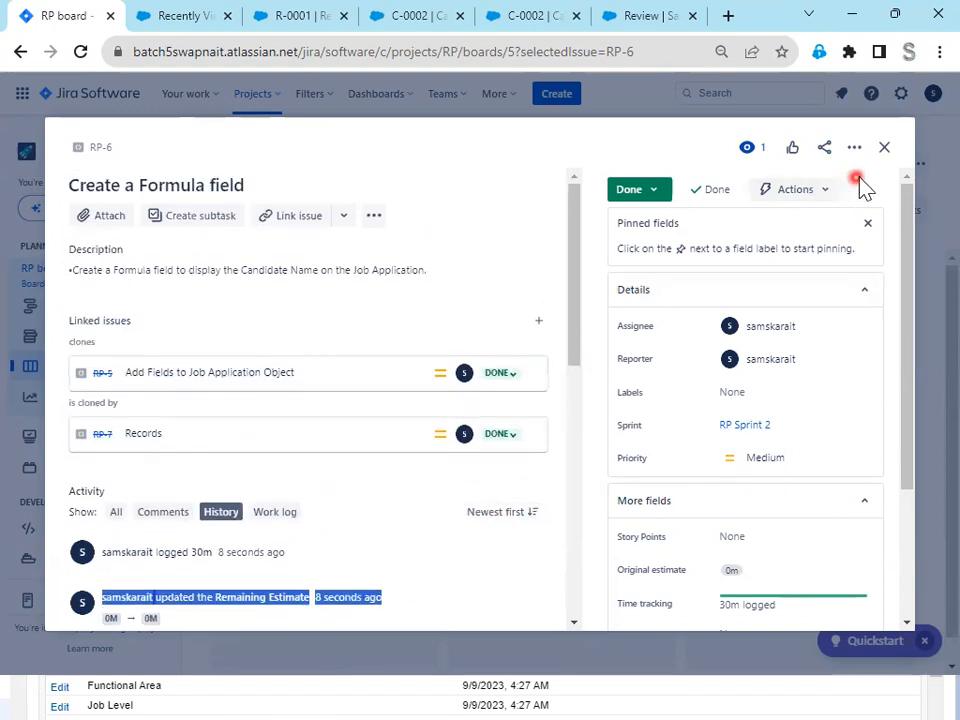
left_click(889, 148)
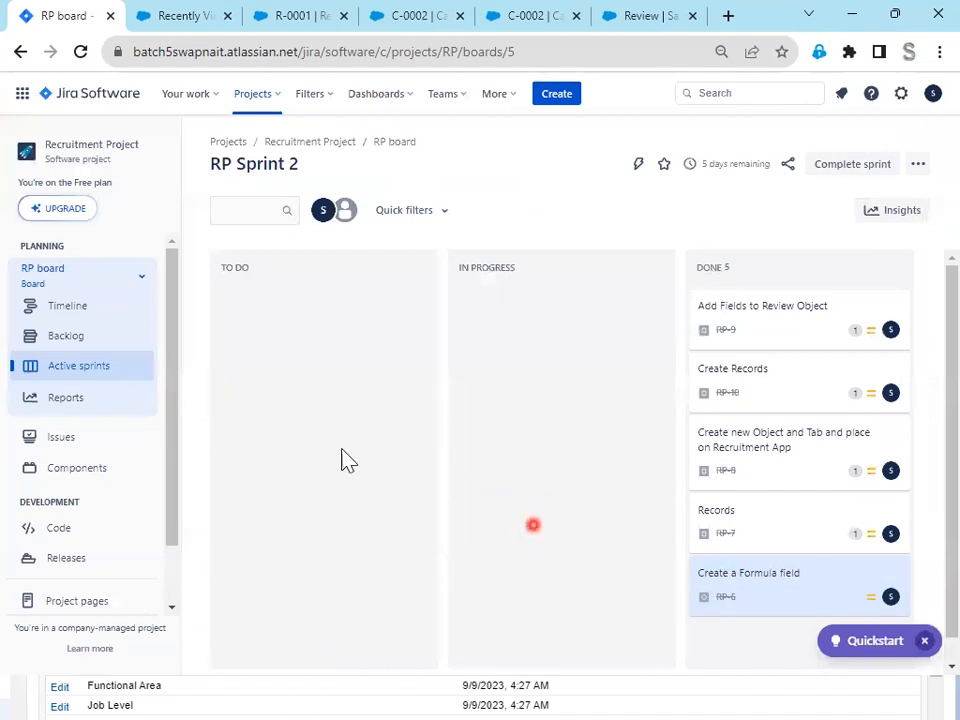
- Complete RP Sprint 2 from the project backlog and create the next sprint
left_click(61, 345)
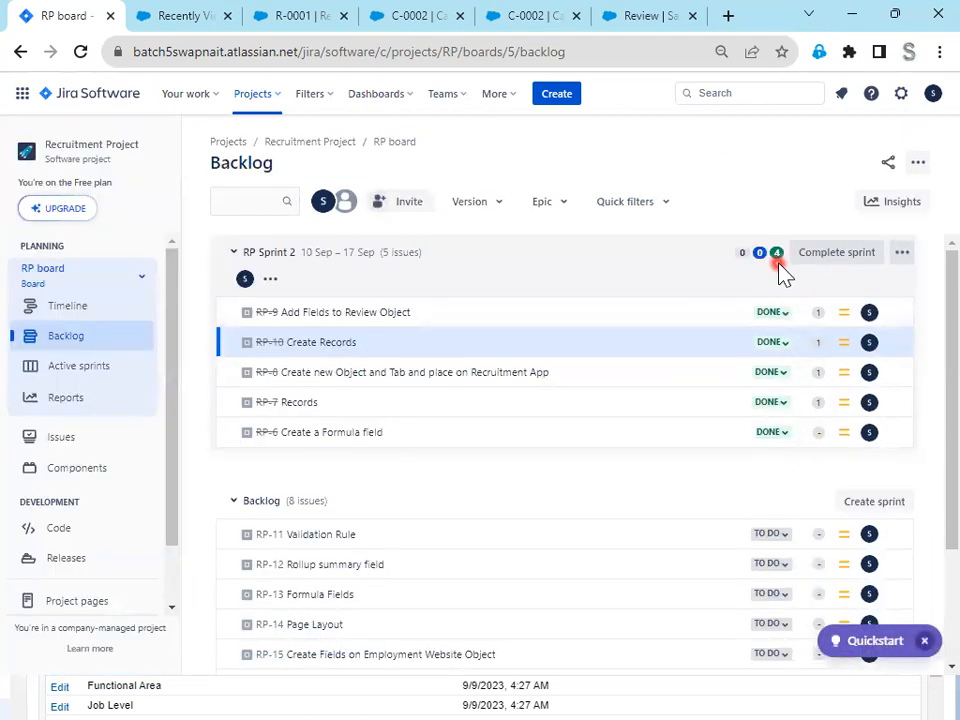
left_click(850, 255)
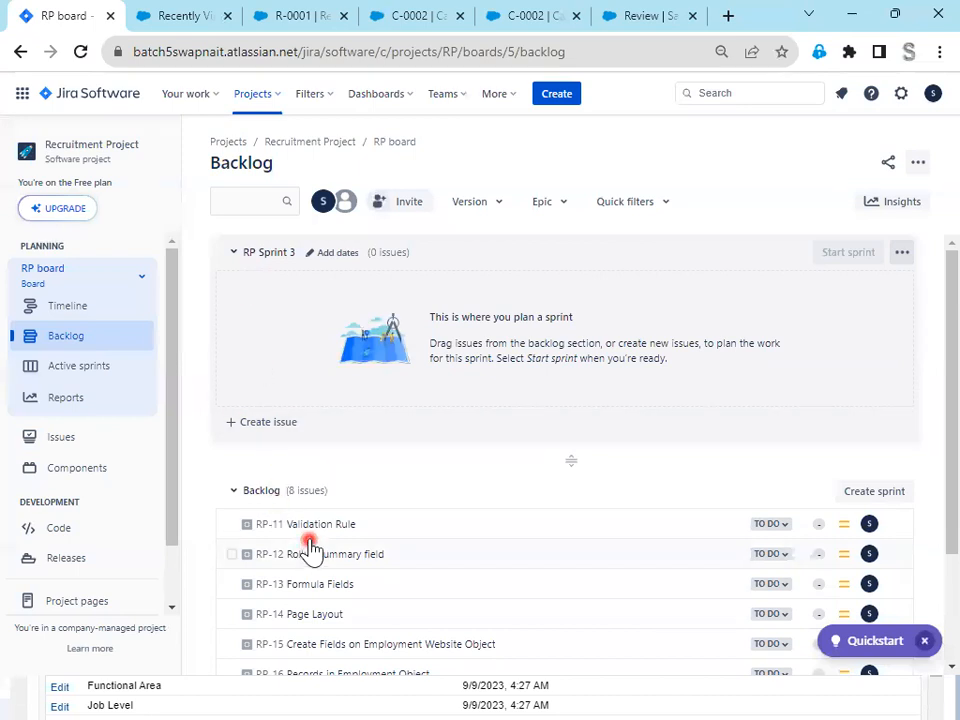
- Move issues RP-11, RP-12, RP-13, RP-14 and RP-15 from the backlog into RP Sprint 3
left_click_drag(313, 527, 349, 326)
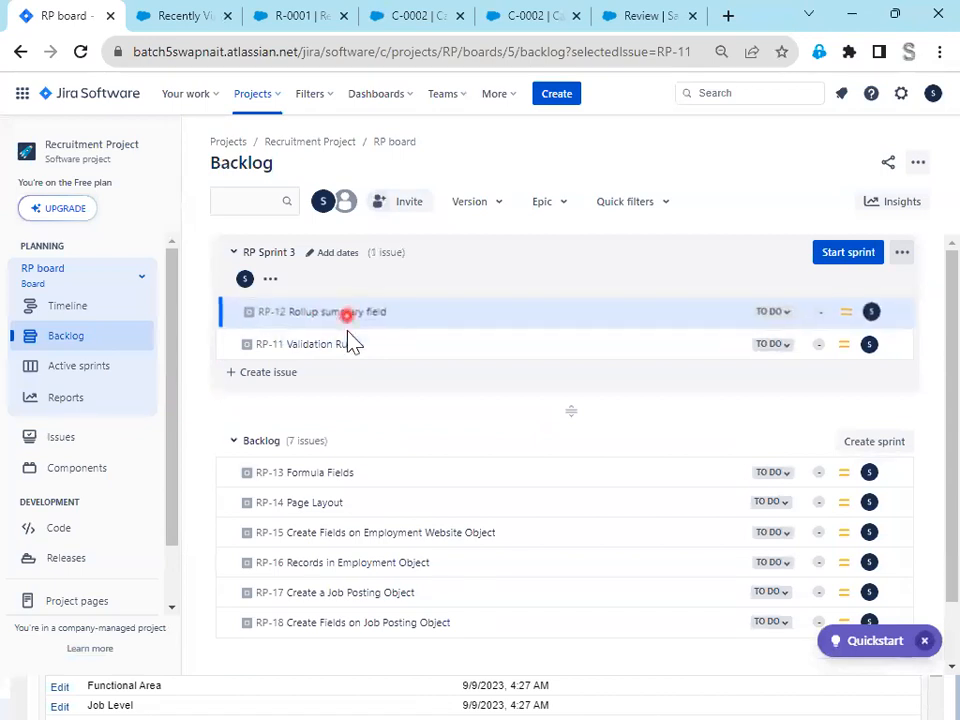
left_click_drag(313, 482, 343, 310)
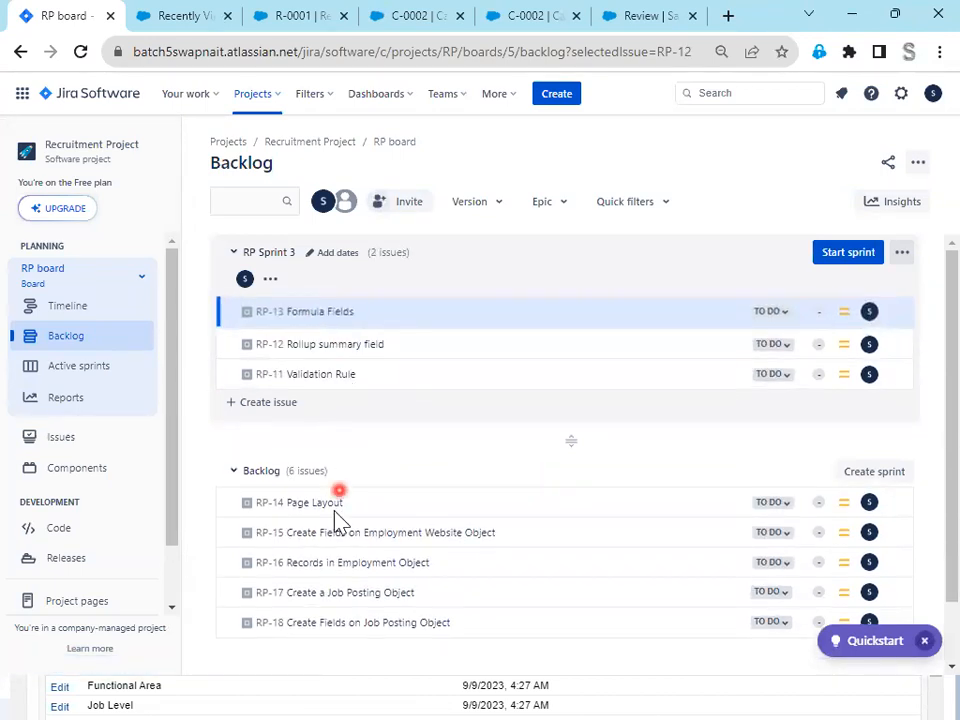
left_click_drag(313, 504, 343, 345)
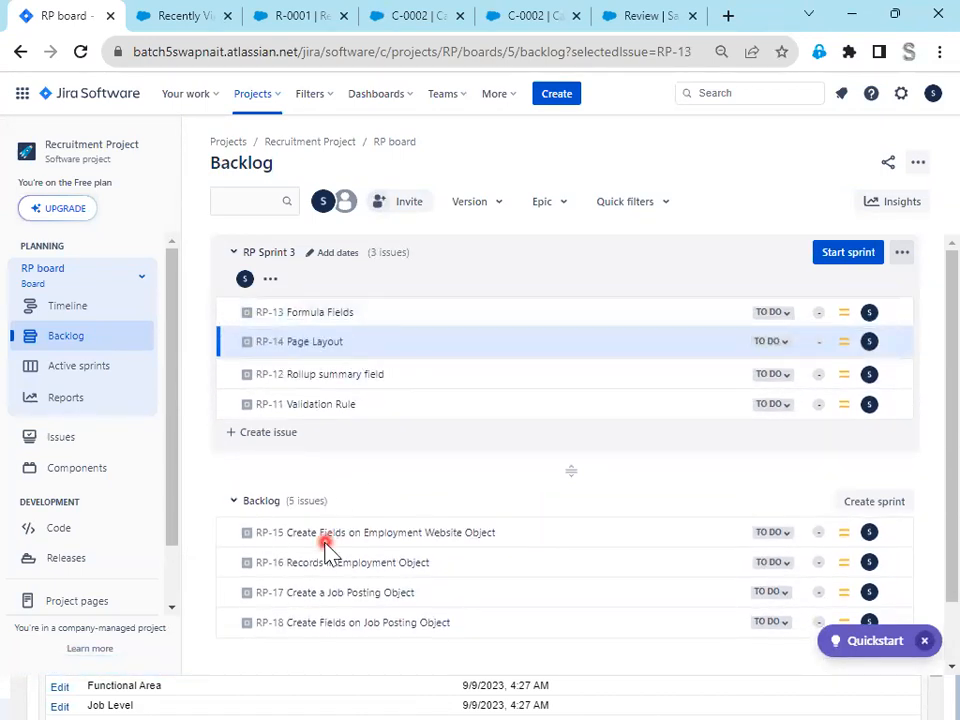
left_click_drag(336, 534, 343, 345)
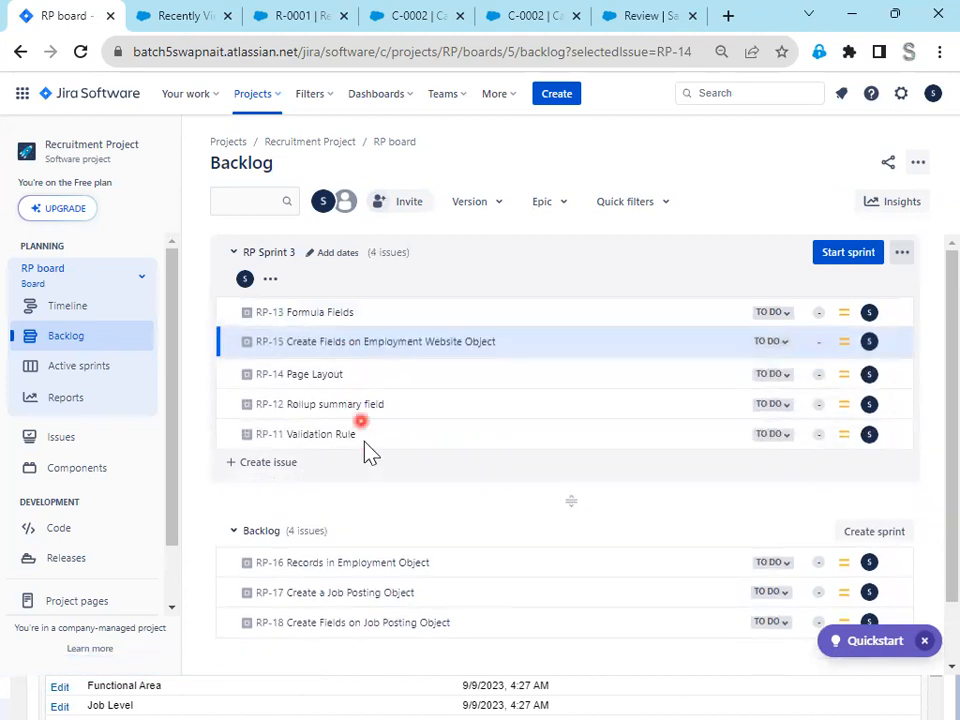
- Reorder the issues in RP Sprint 3 by ascending number, from RP-11 to RP-15
left_click_drag(327, 447, 321, 326)
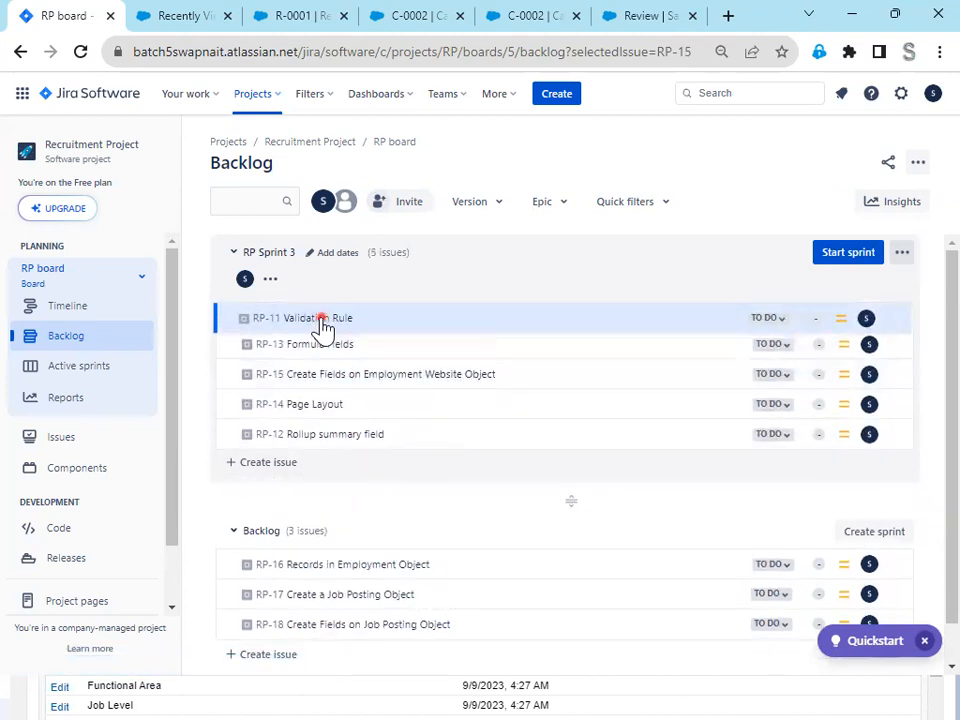
left_click_drag(327, 425, 327, 352)
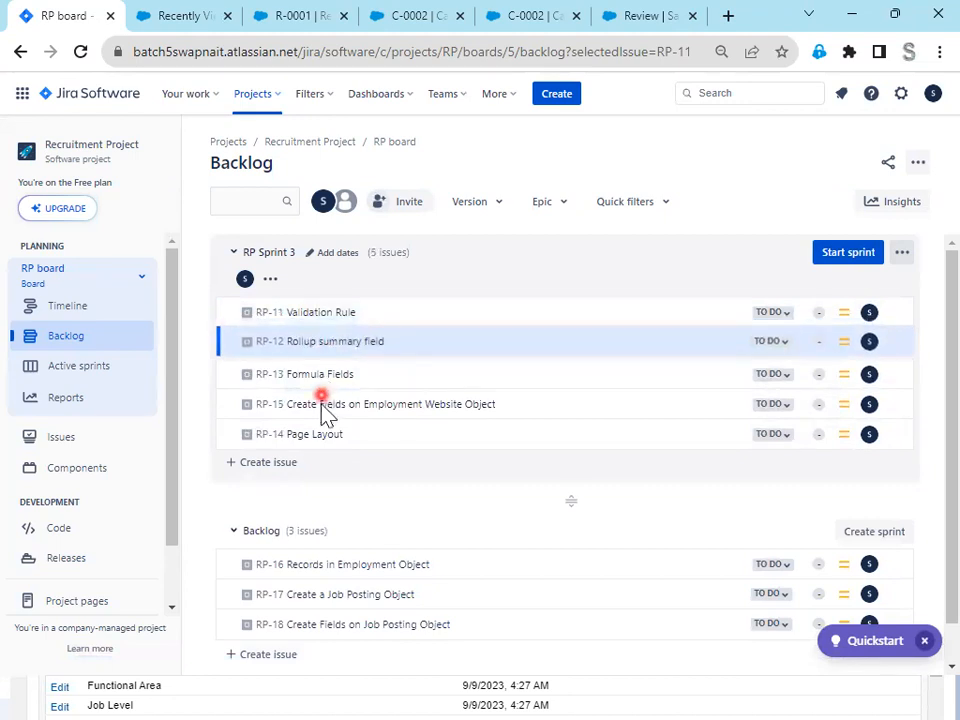
left_click_drag(318, 425, 317, 394)
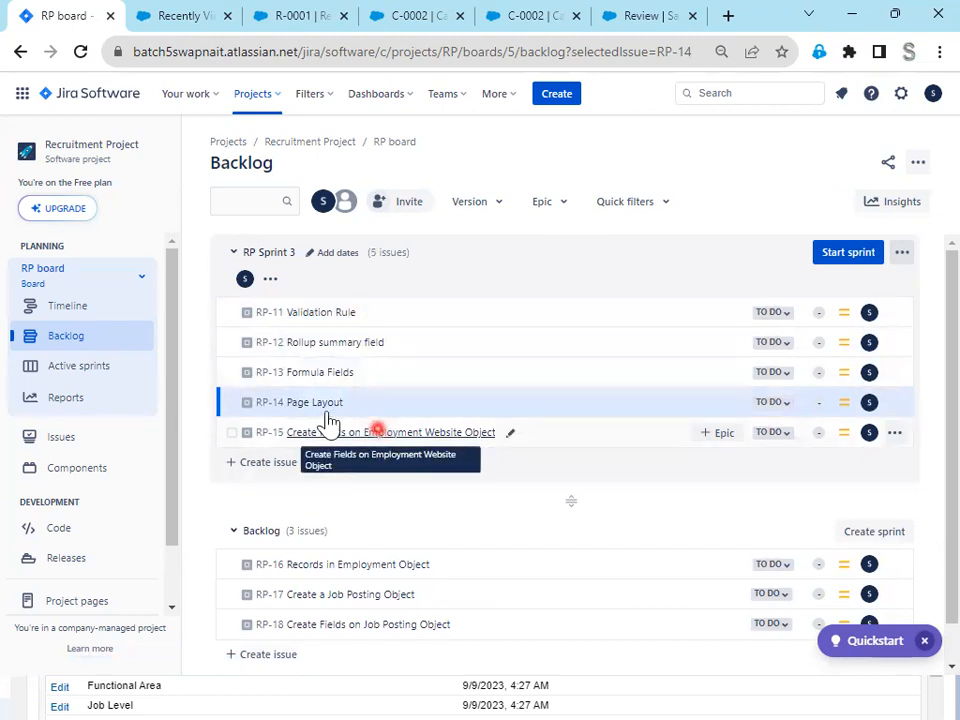
- Start RP Sprint 3 with the default 1 week duration and dates, and dismiss the notification
left_click(838, 252)
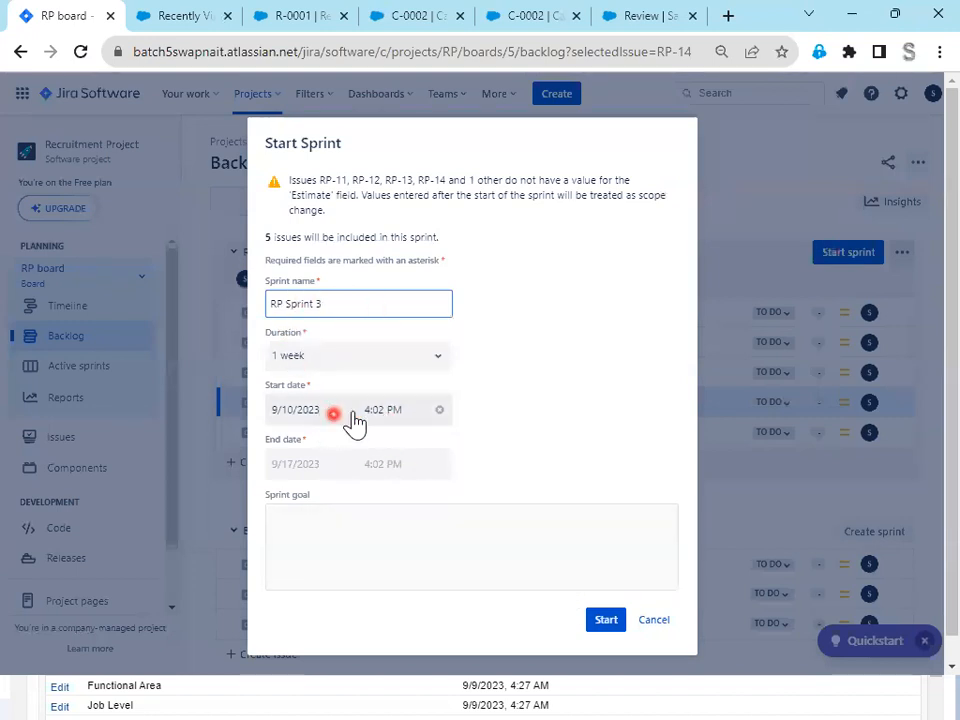
left_click(606, 620)
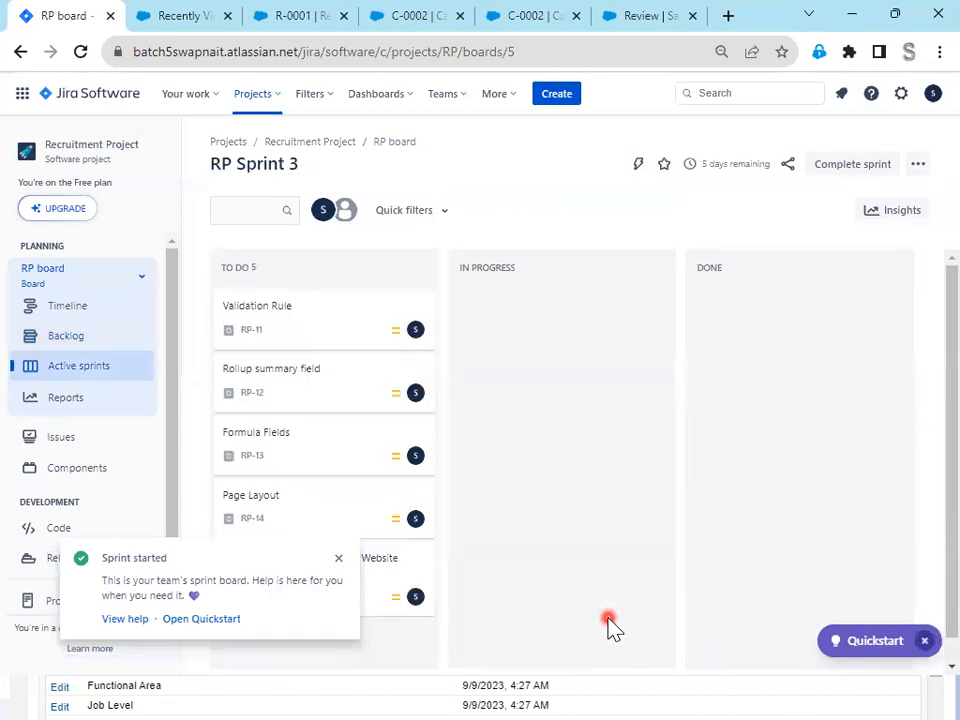
left_click(338, 558)
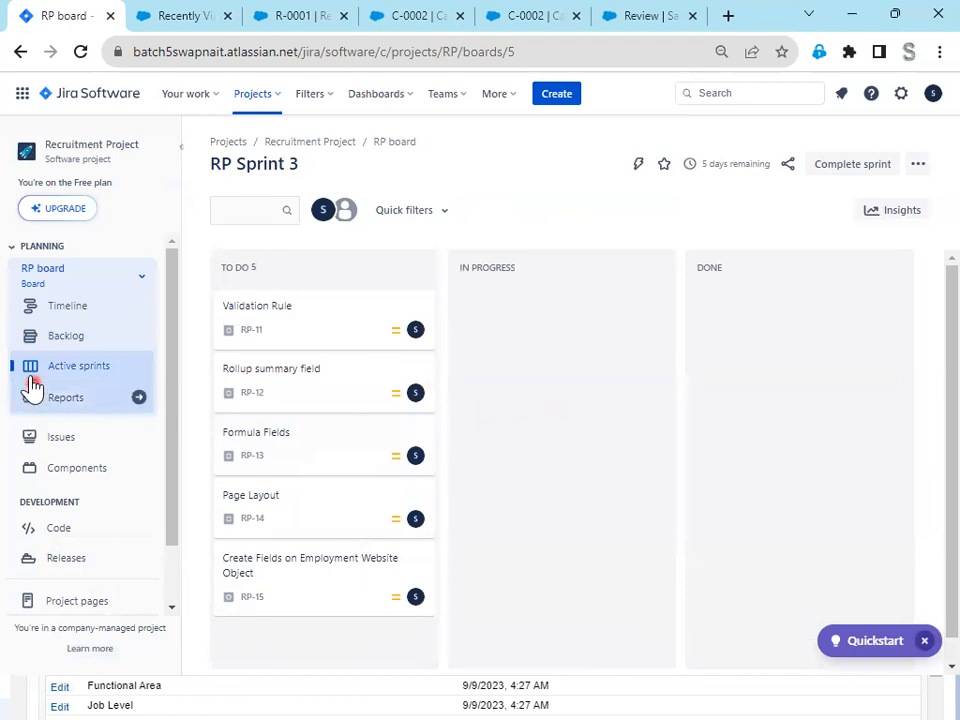
- View the project's overview of all reports and return to the active RP Sprint 3 board
left_click(52, 402)
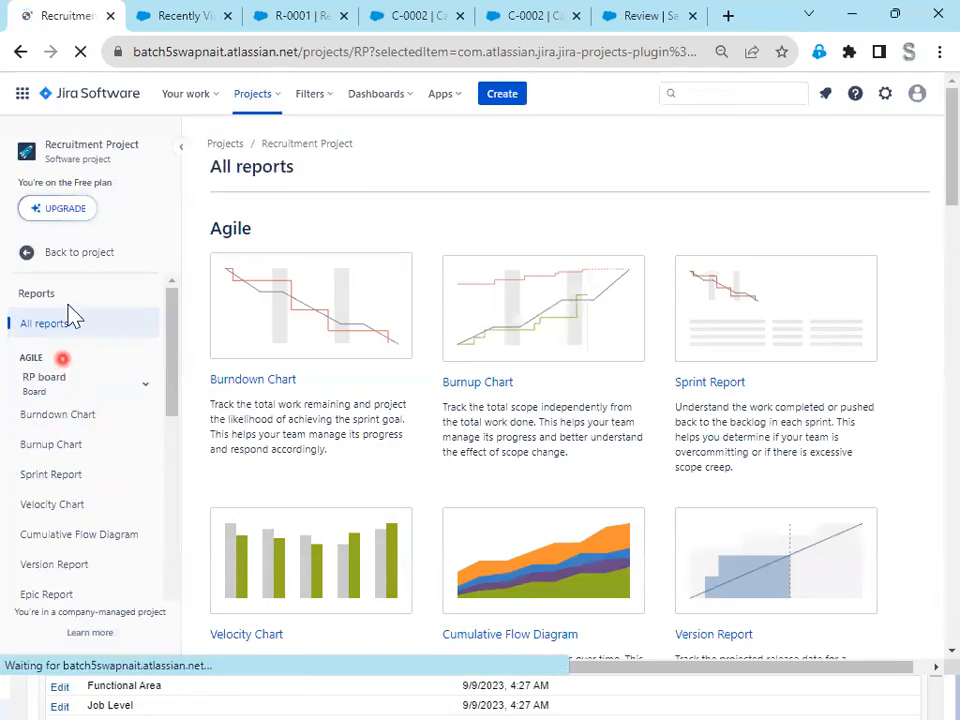
left_click(30, 256)
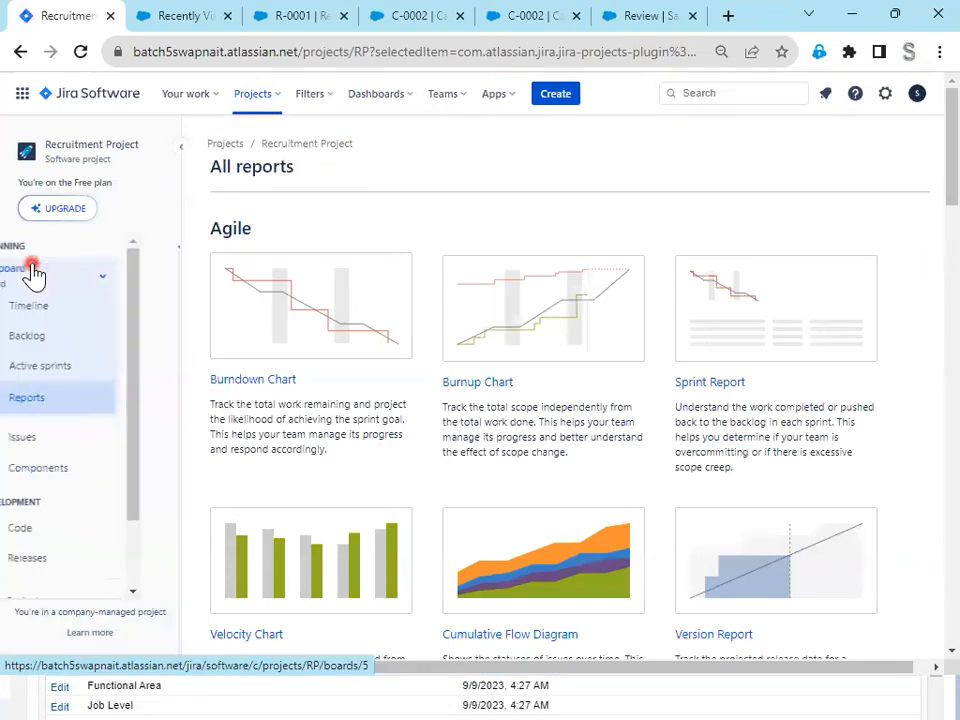
left_click(89, 372)
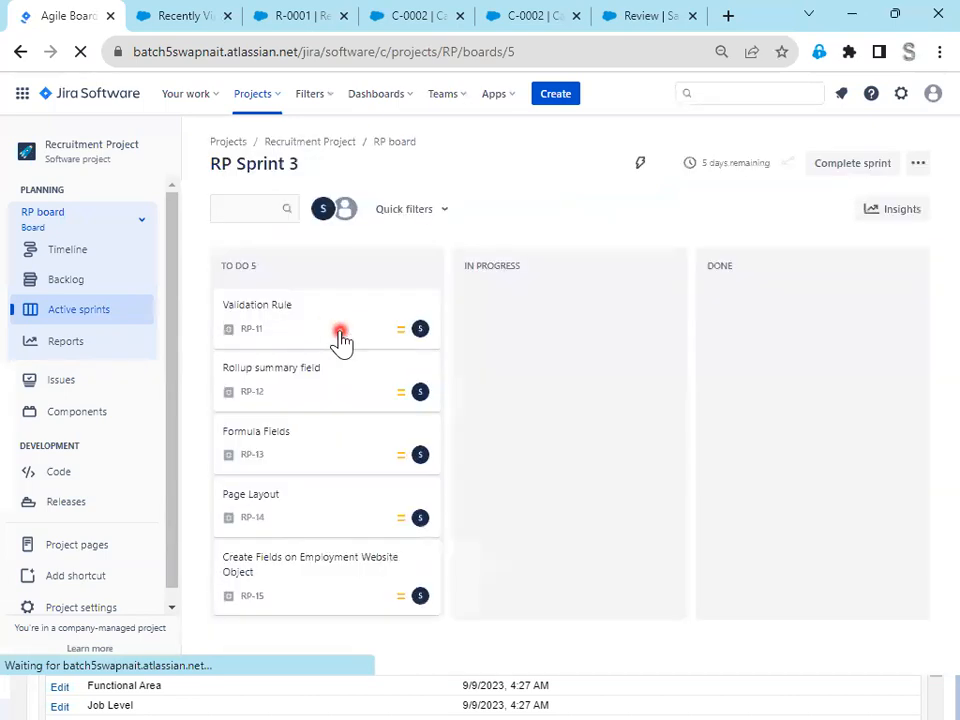
left_click_drag(239, 164, 302, 167)
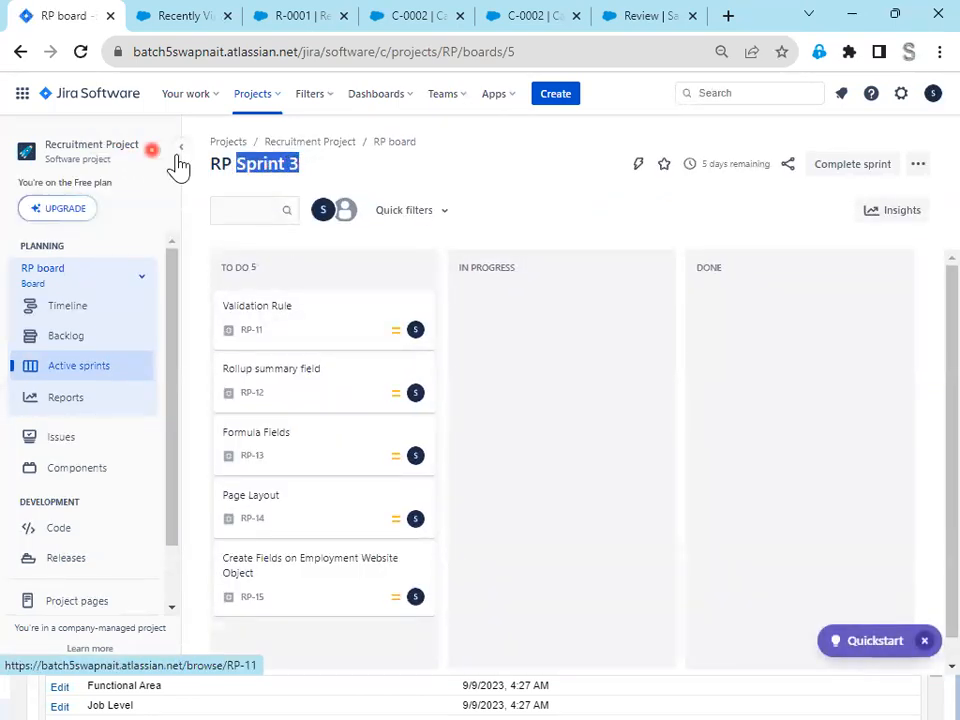